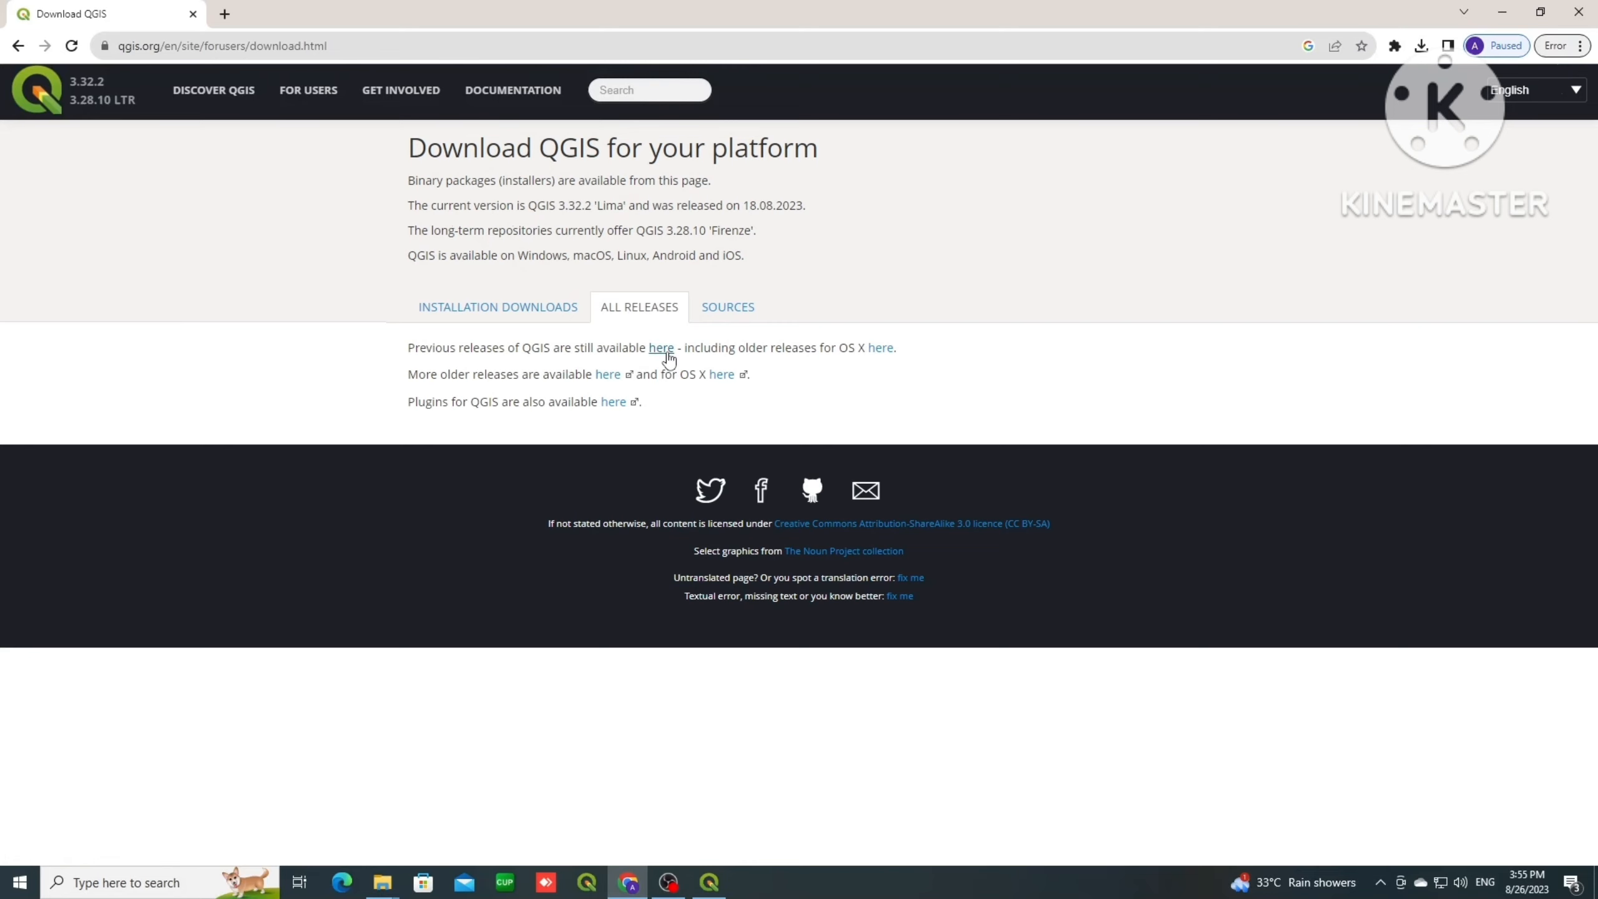
Step: Search the QGIS previous releases index for version 3.4.11, and return to the download page
click(661, 347)
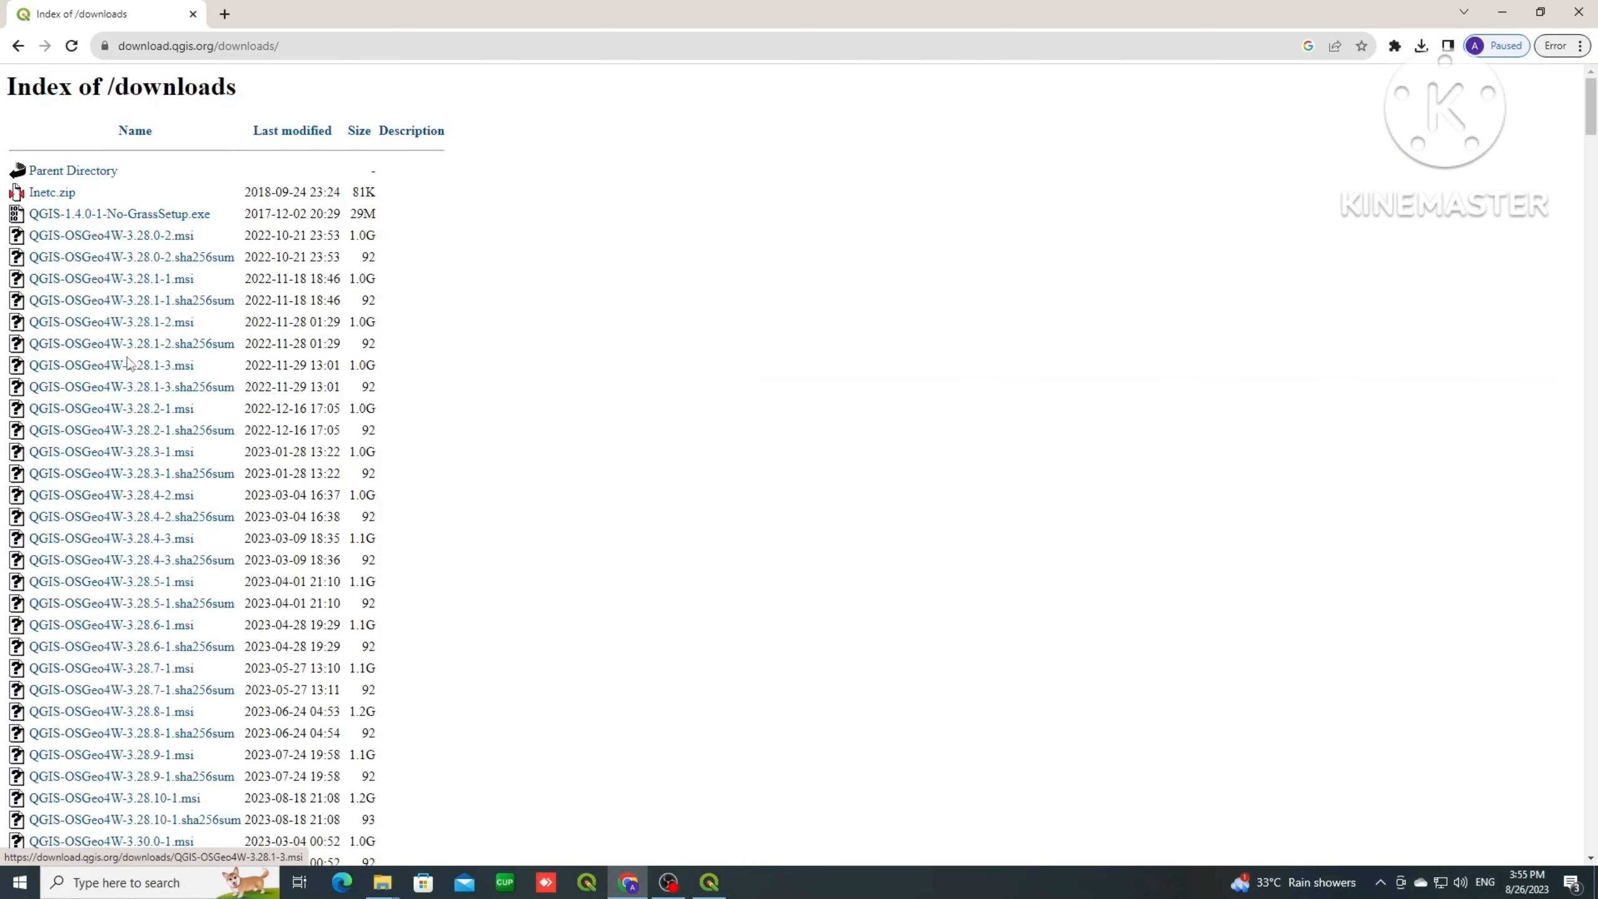
scroll(123, 478, down, 5)
scroll(125, 481, up, 5)
scroll(128, 483, down, 8)
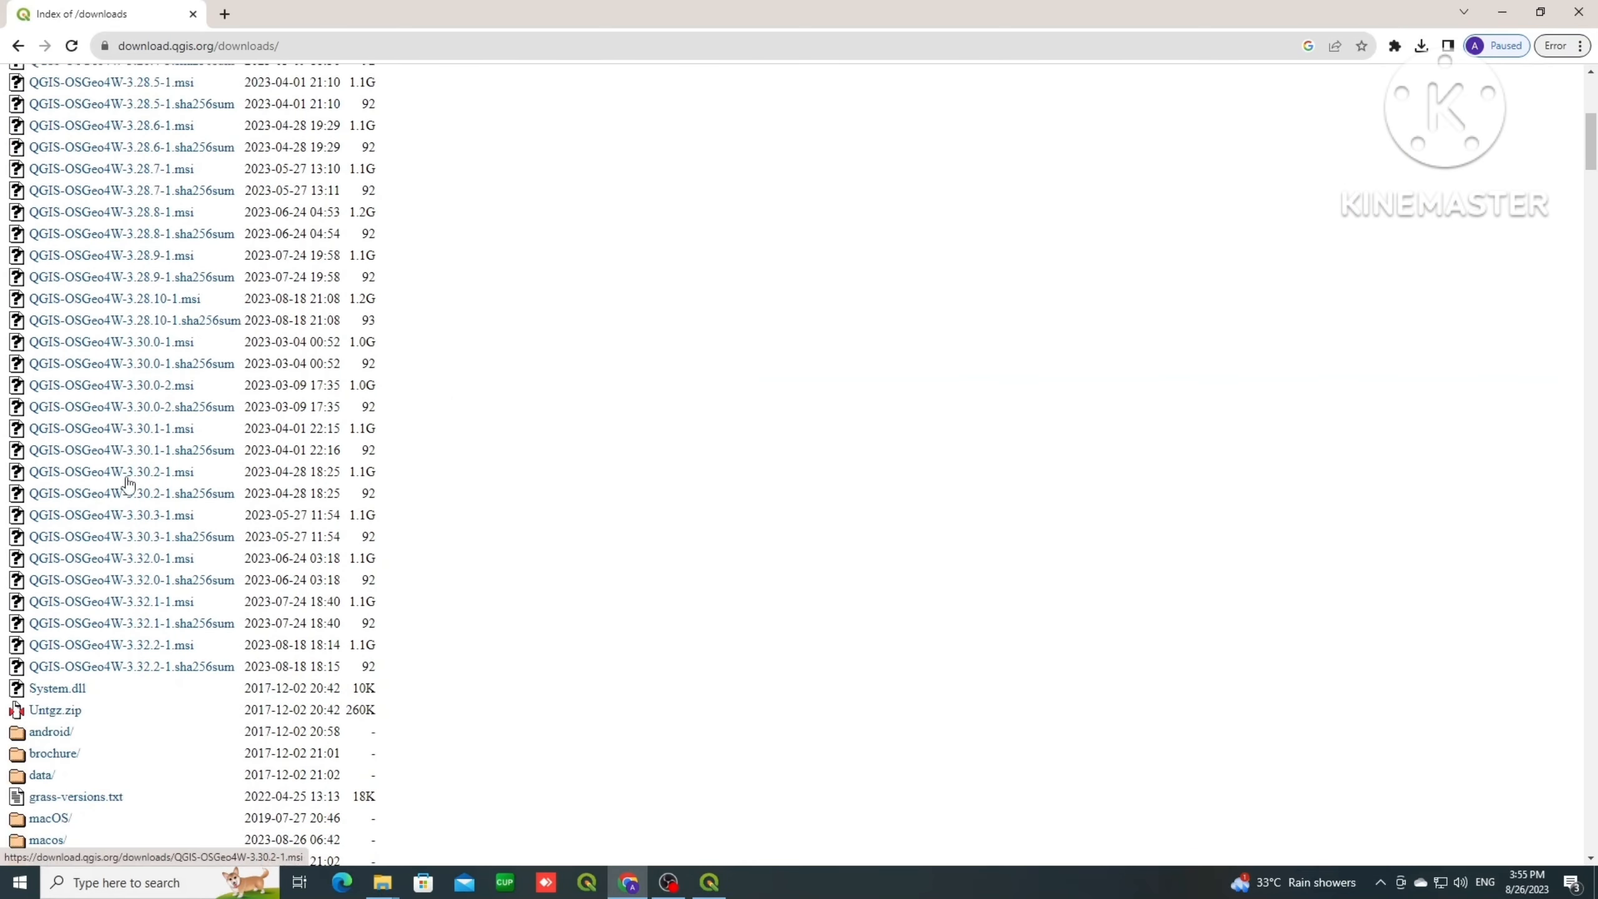
key(ctrl+f)
text(3.4)
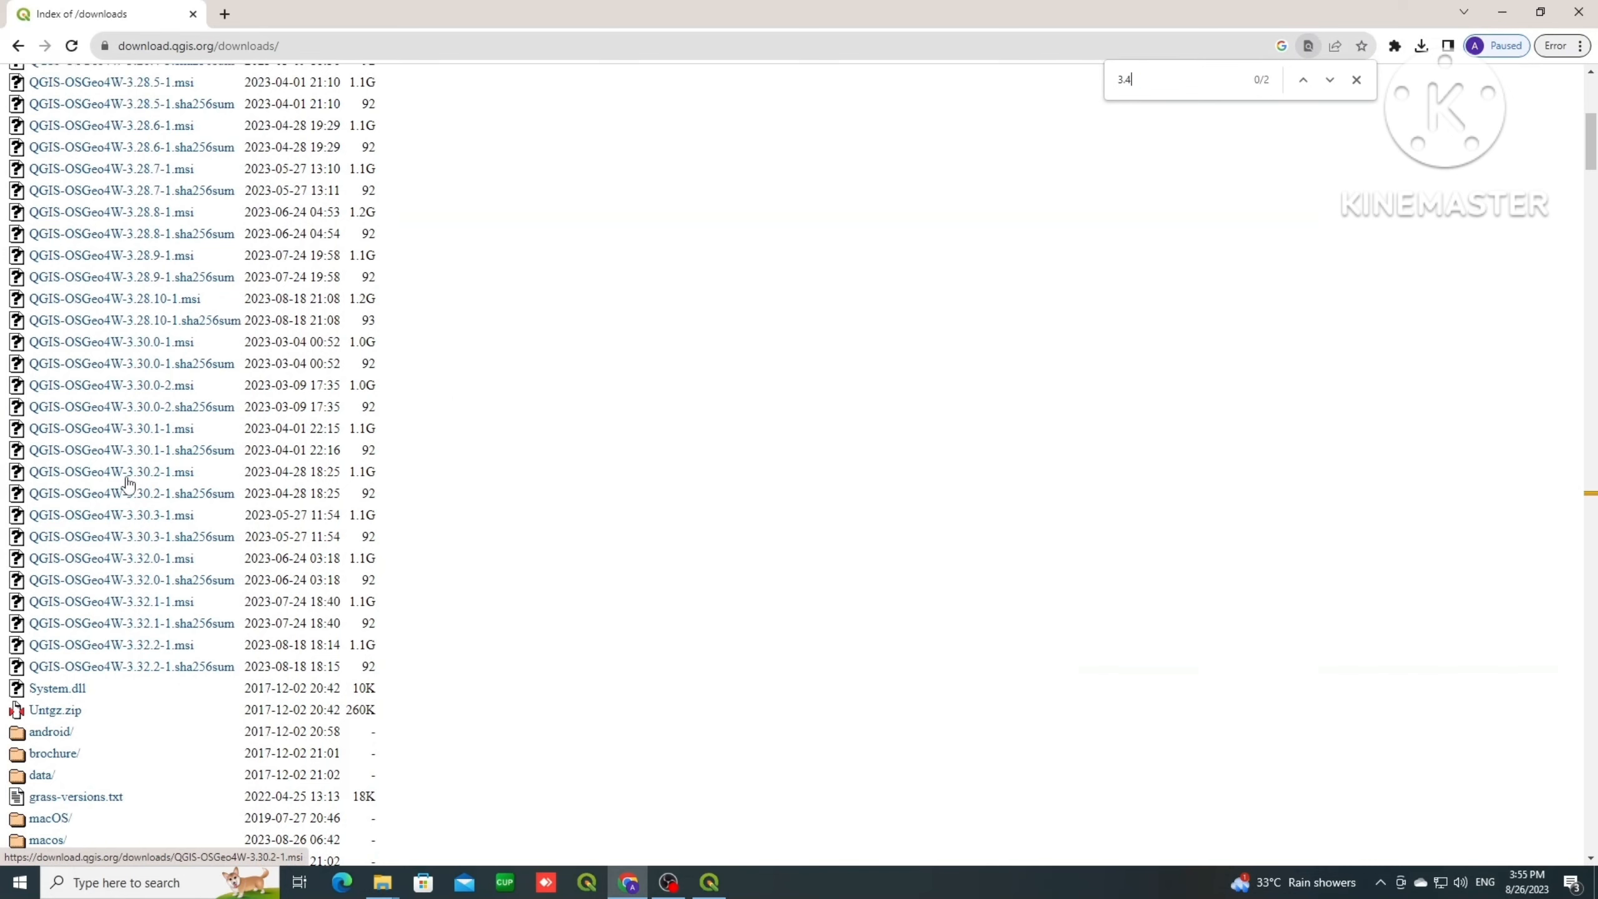
text(.11)
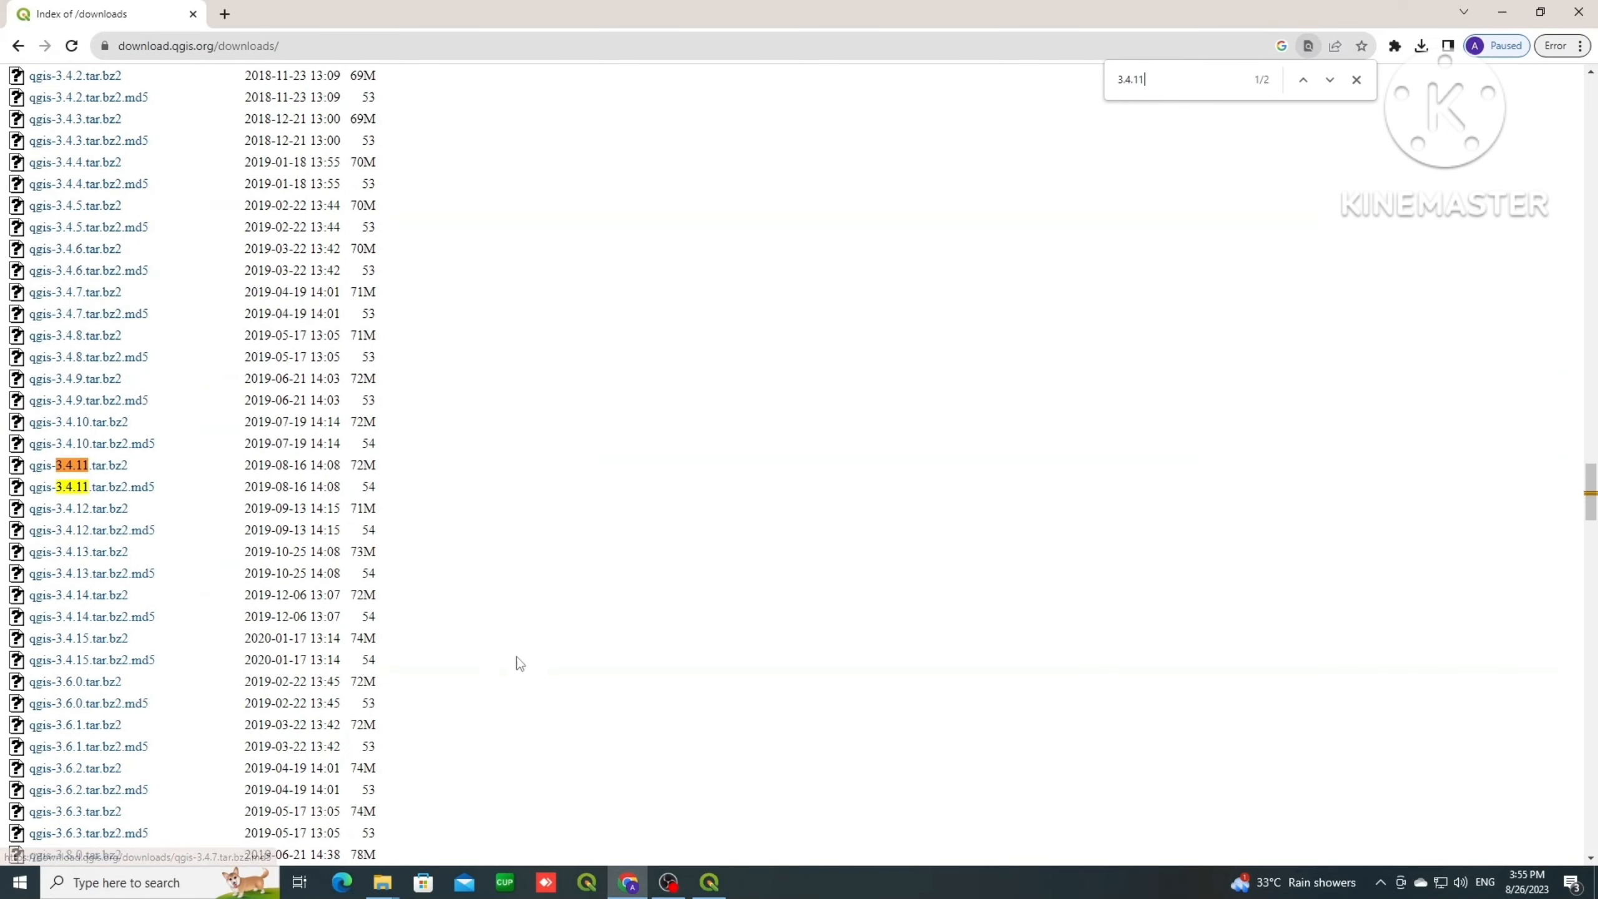
scroll(464, 599, up, 20)
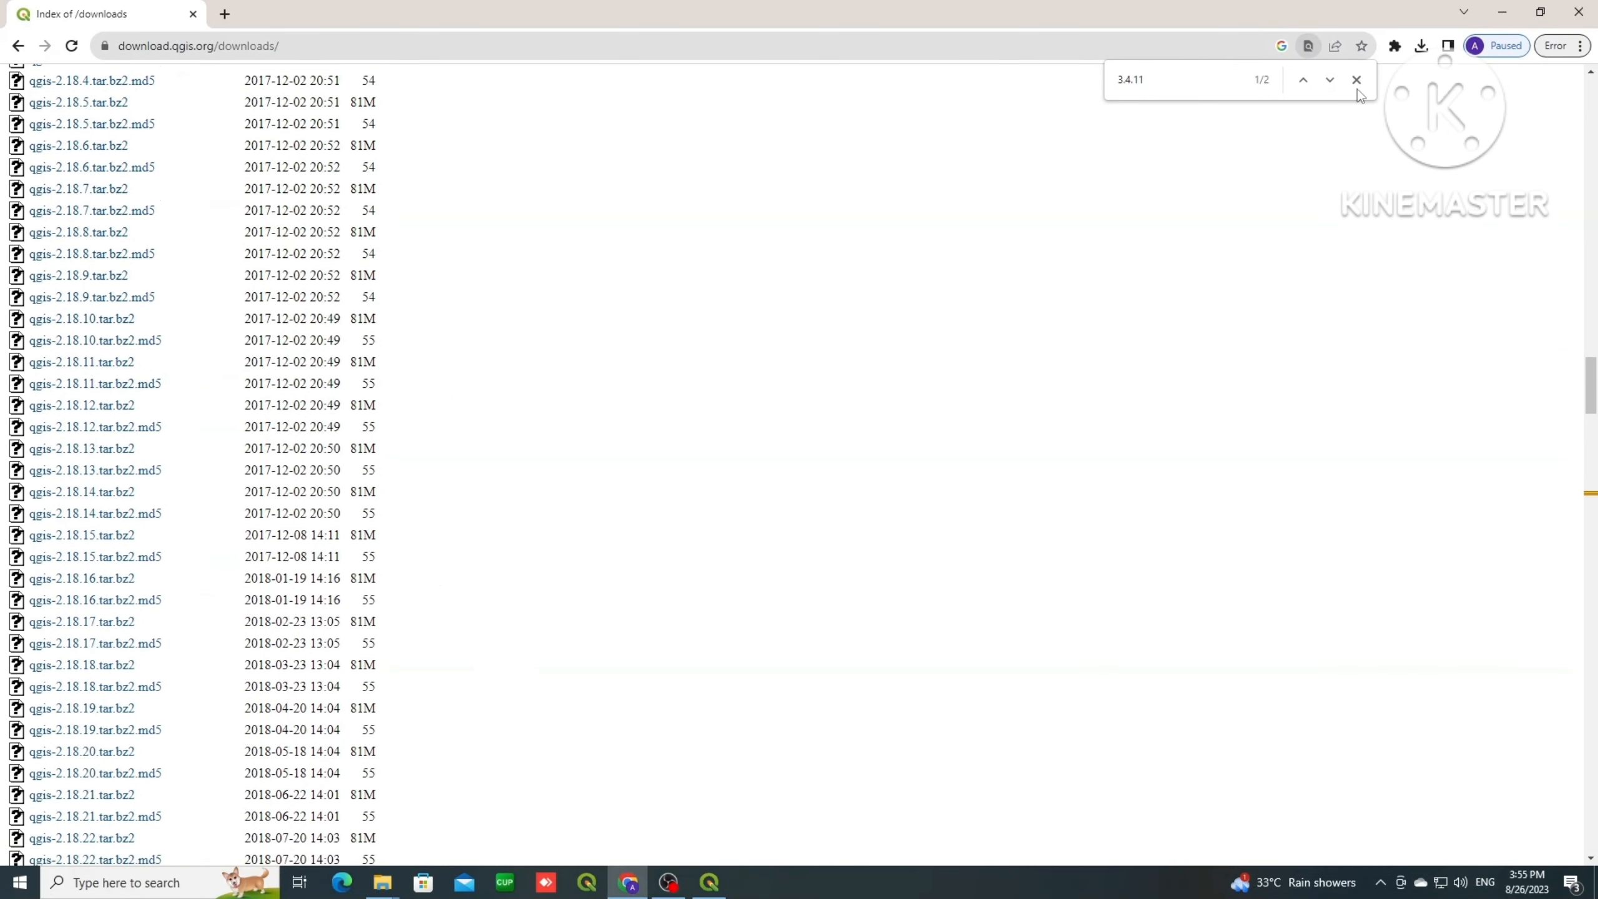
click(1356, 79)
drag(1591, 385, 1593, 112)
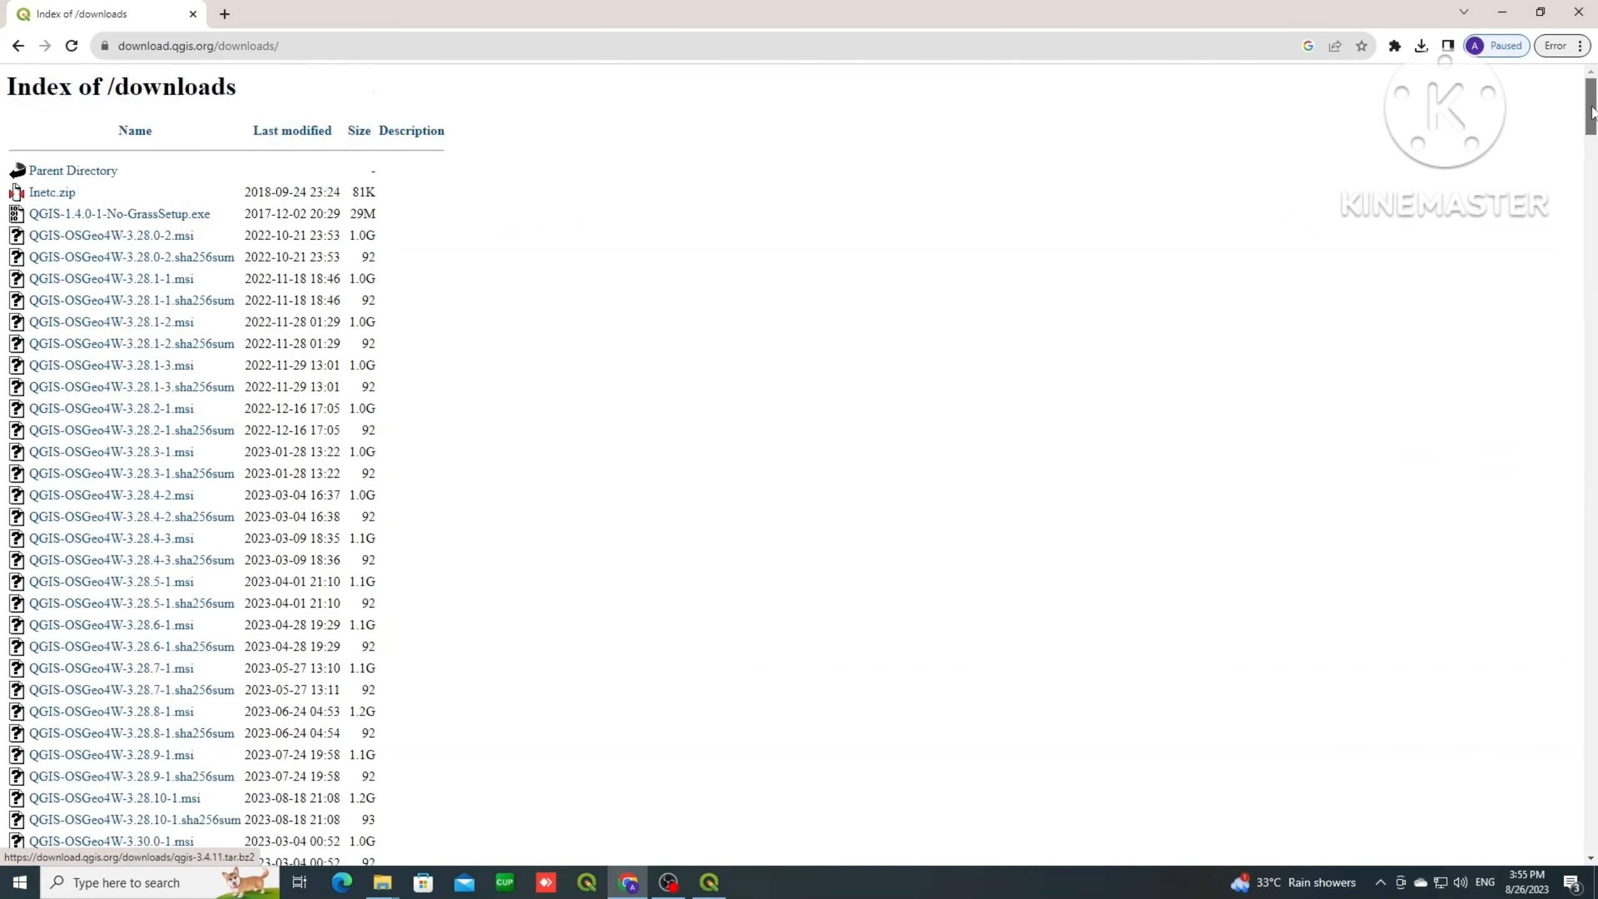
click(18, 46)
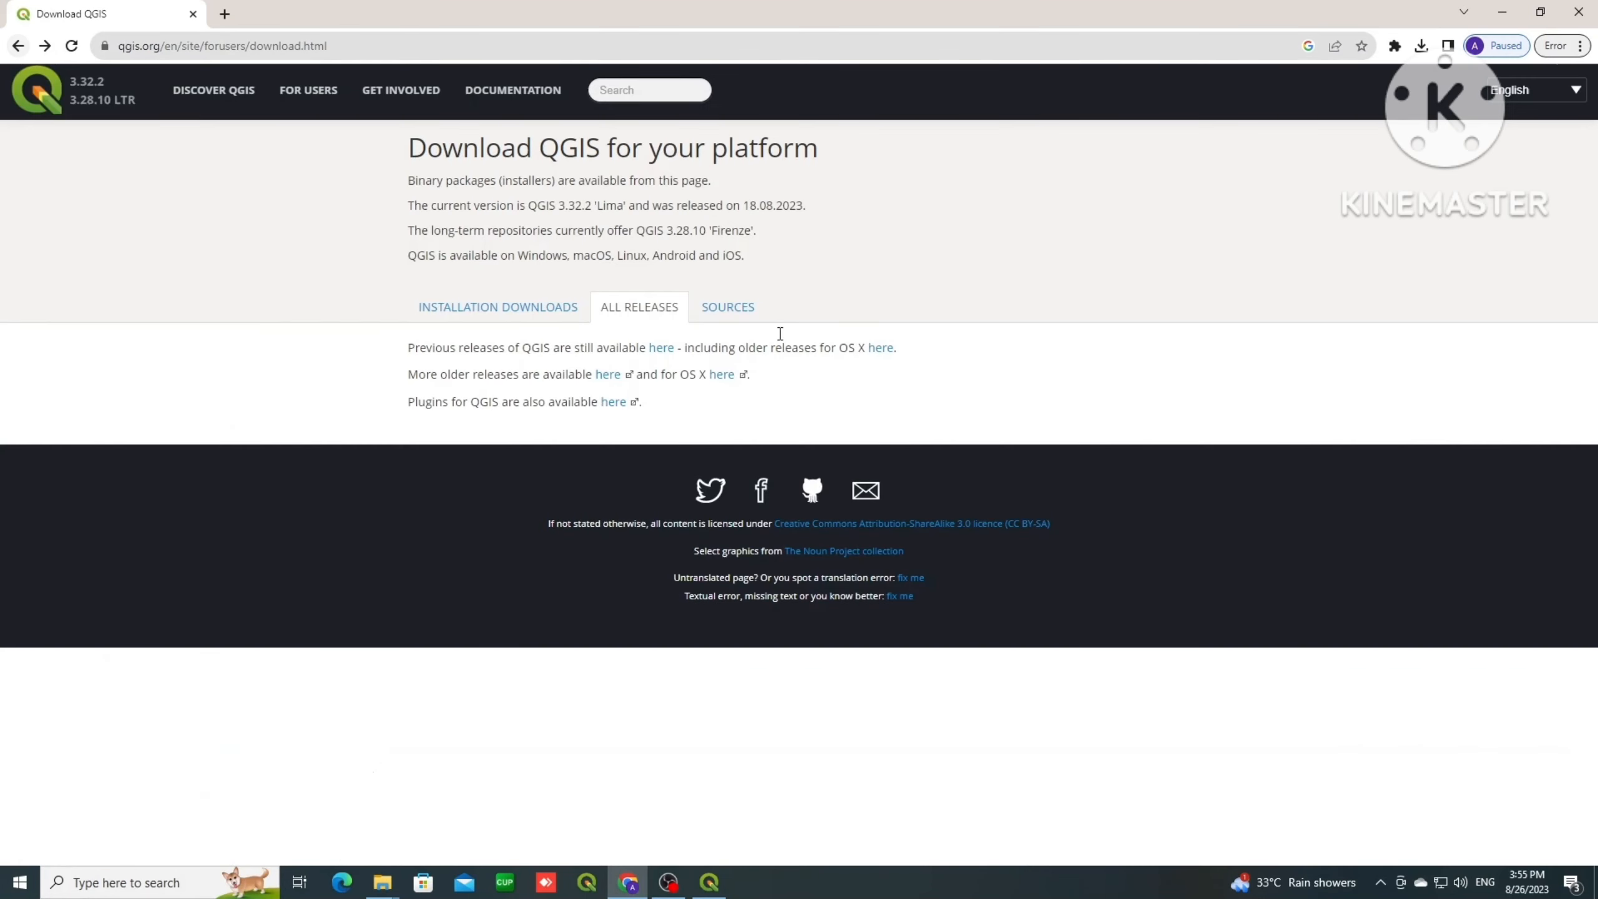
Step: Find version 3.4.11 in the win64 folder of the more older releases archive and start downloading QGIS-OSGeo4W-3.4.11-1-Setup-x86_64.exe
click(606, 374)
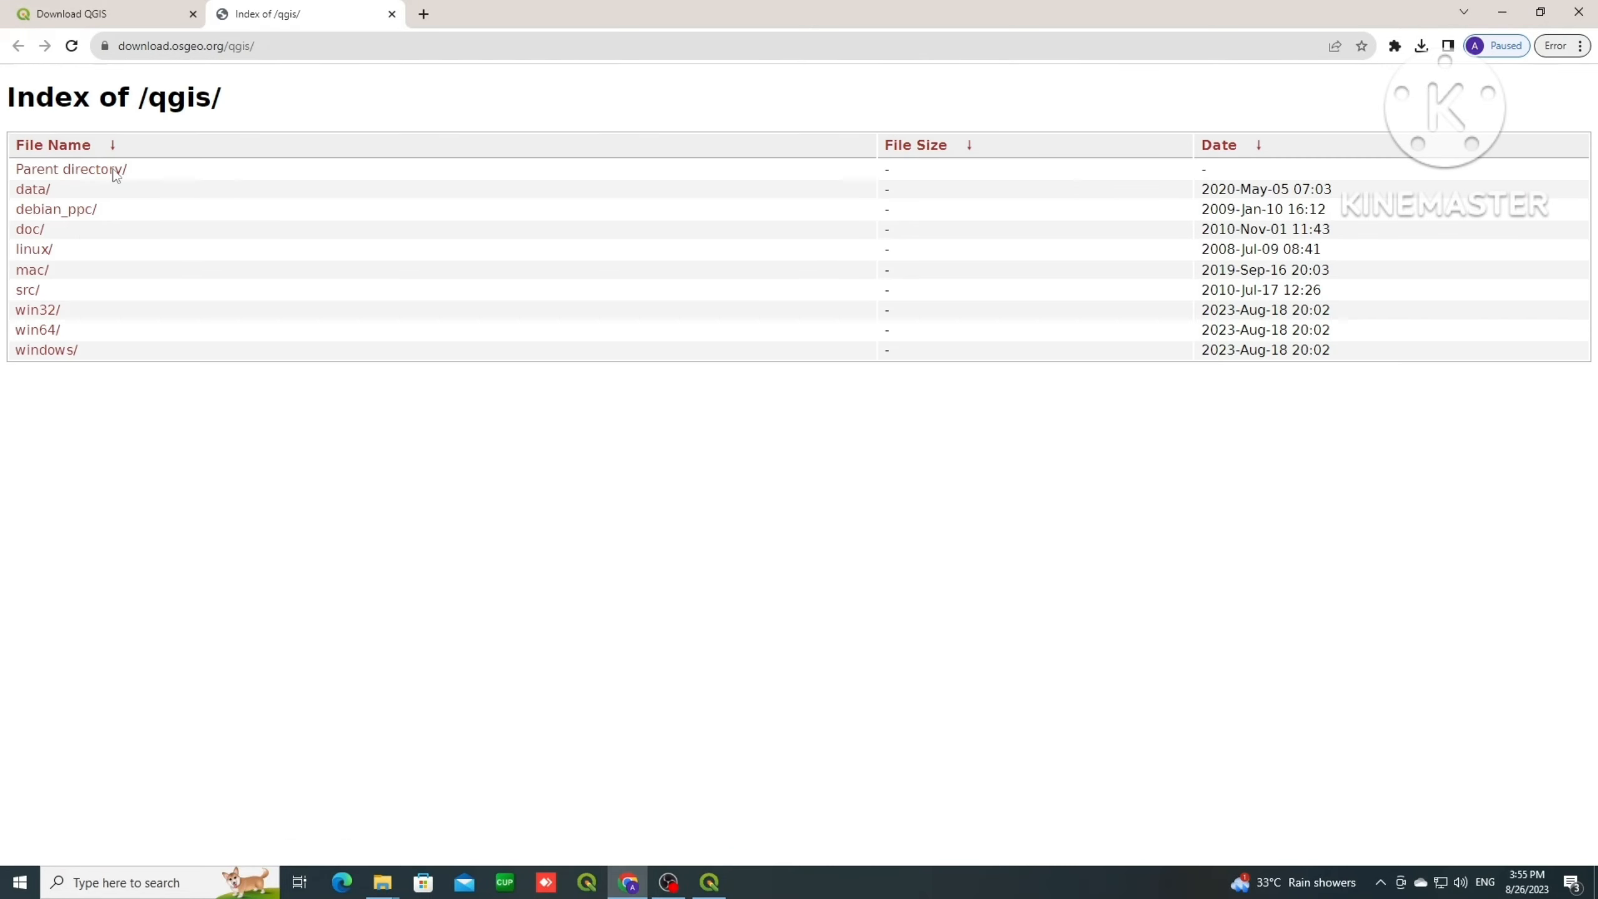
click(41, 331)
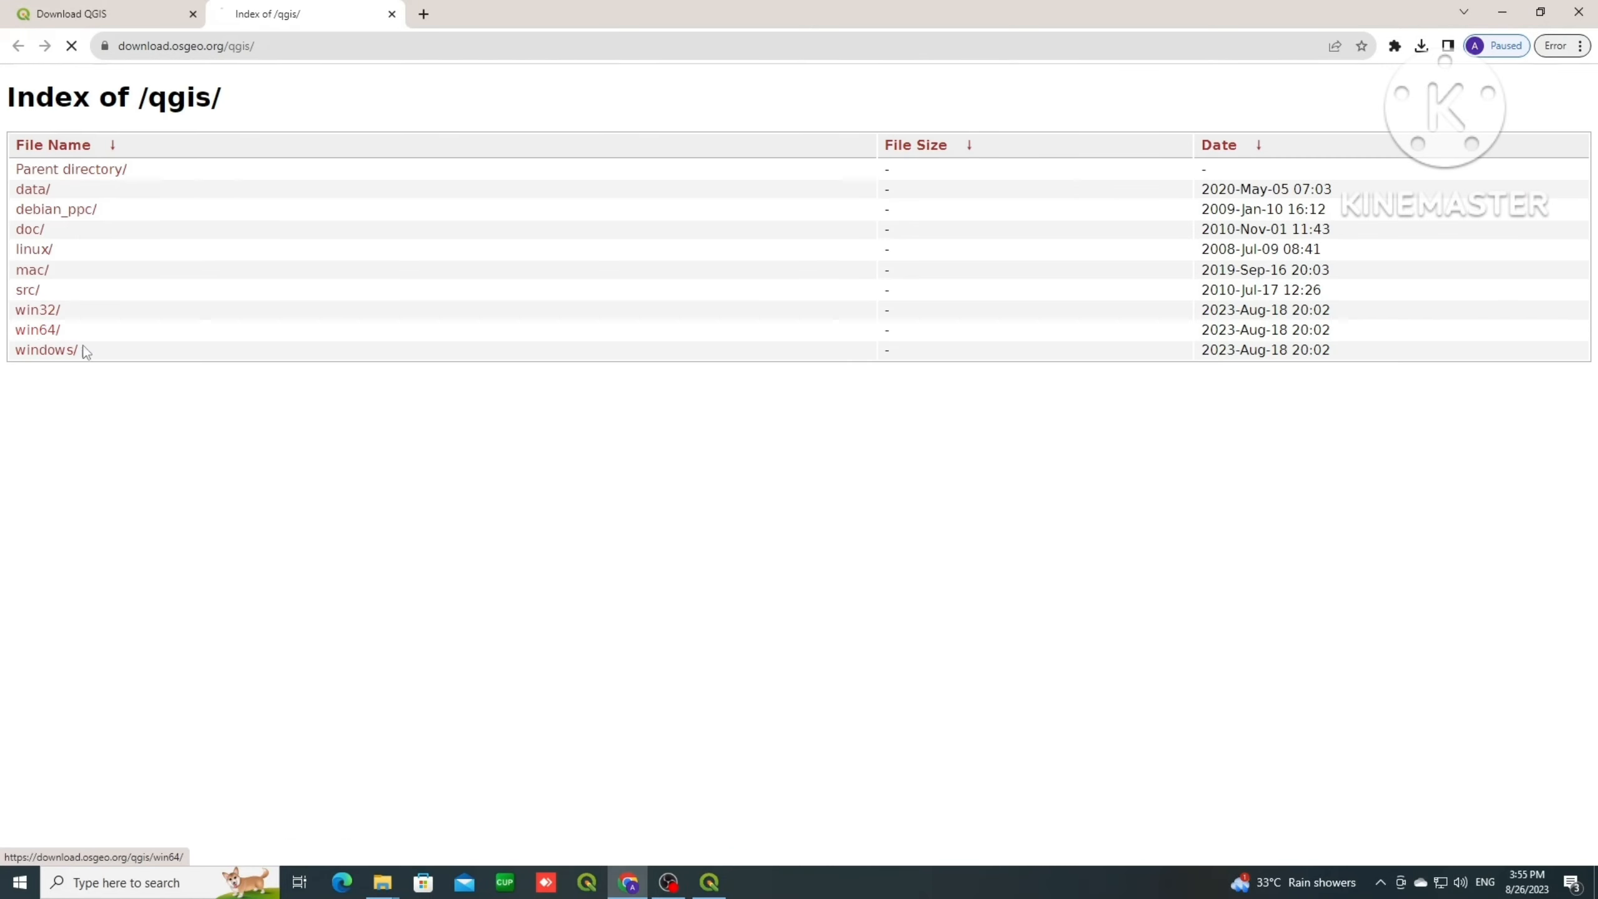
scroll(119, 503, down, 10)
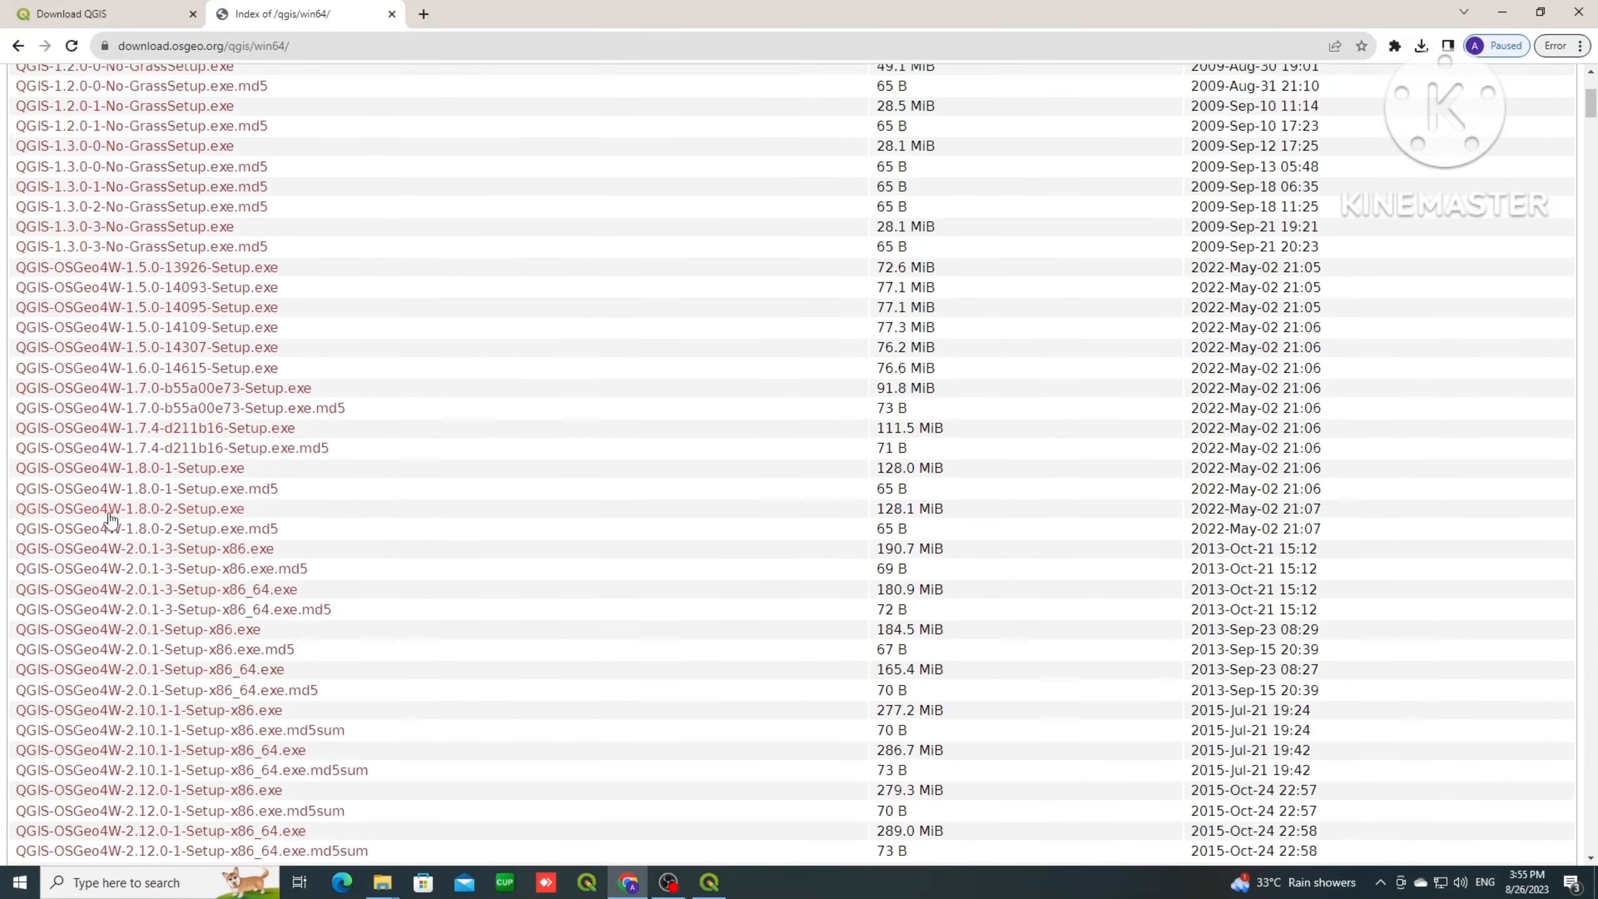
key(ctrl+f)
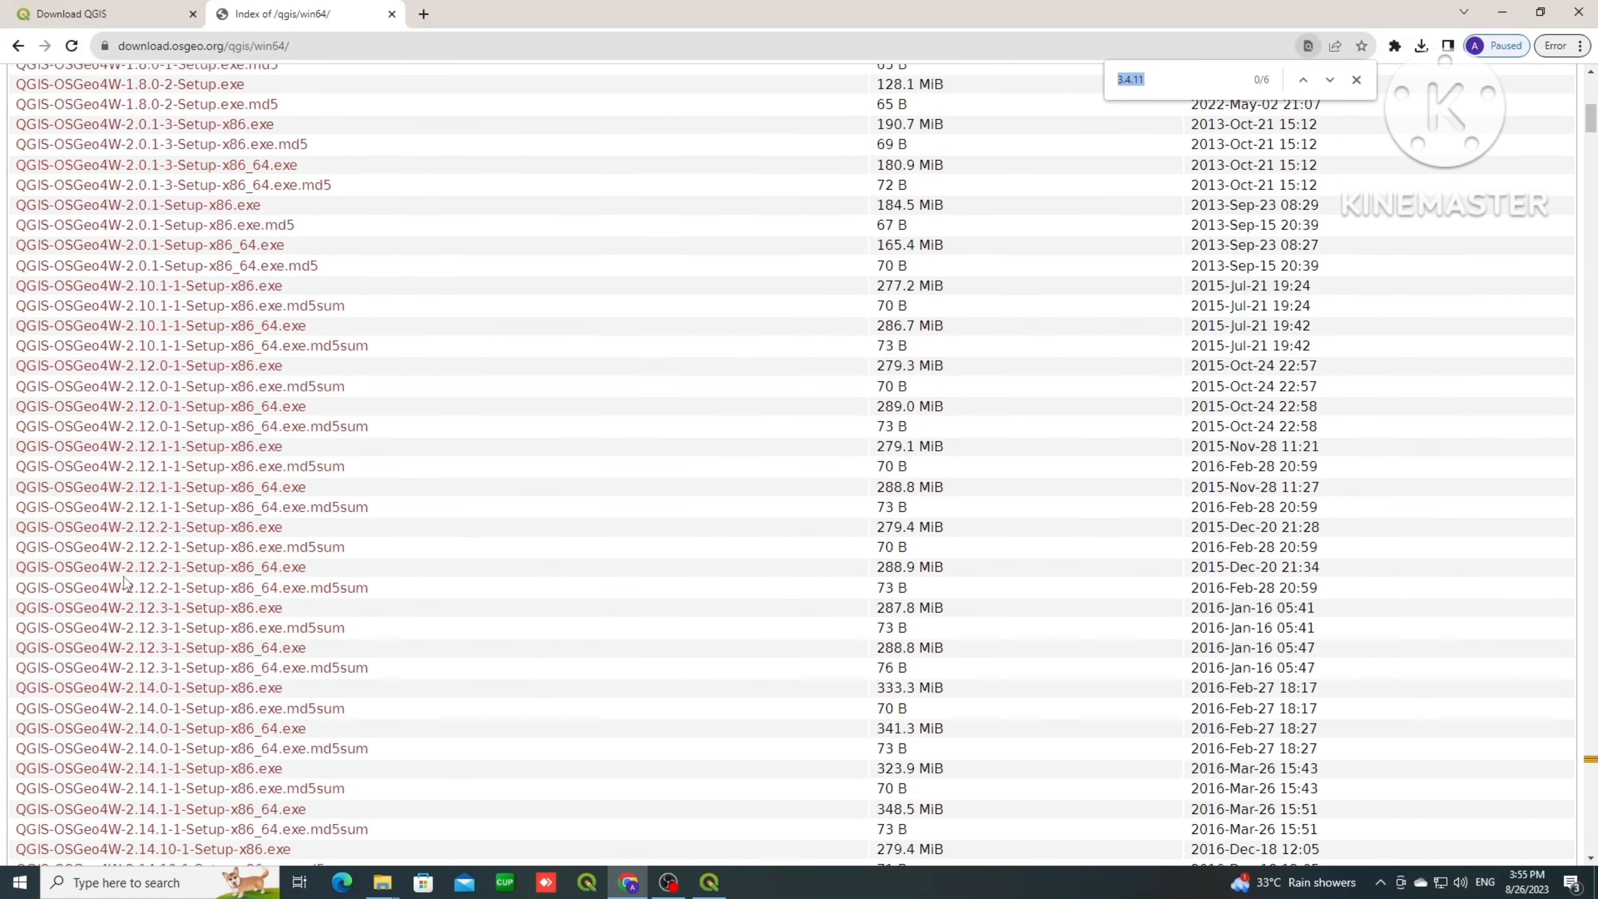
key(Return)
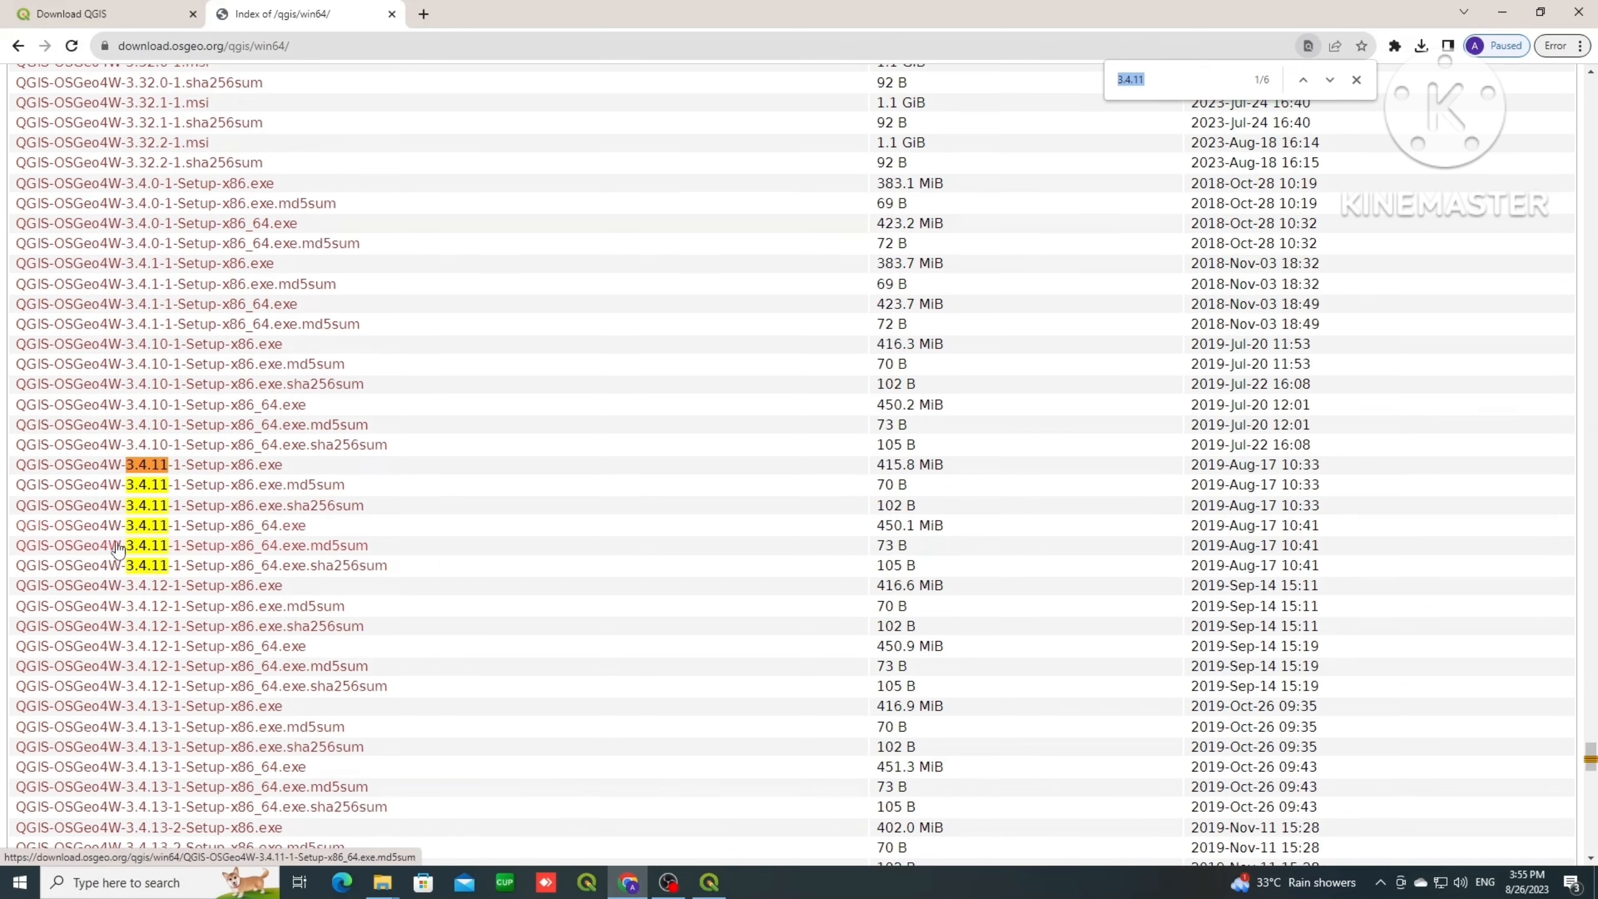
click(269, 535)
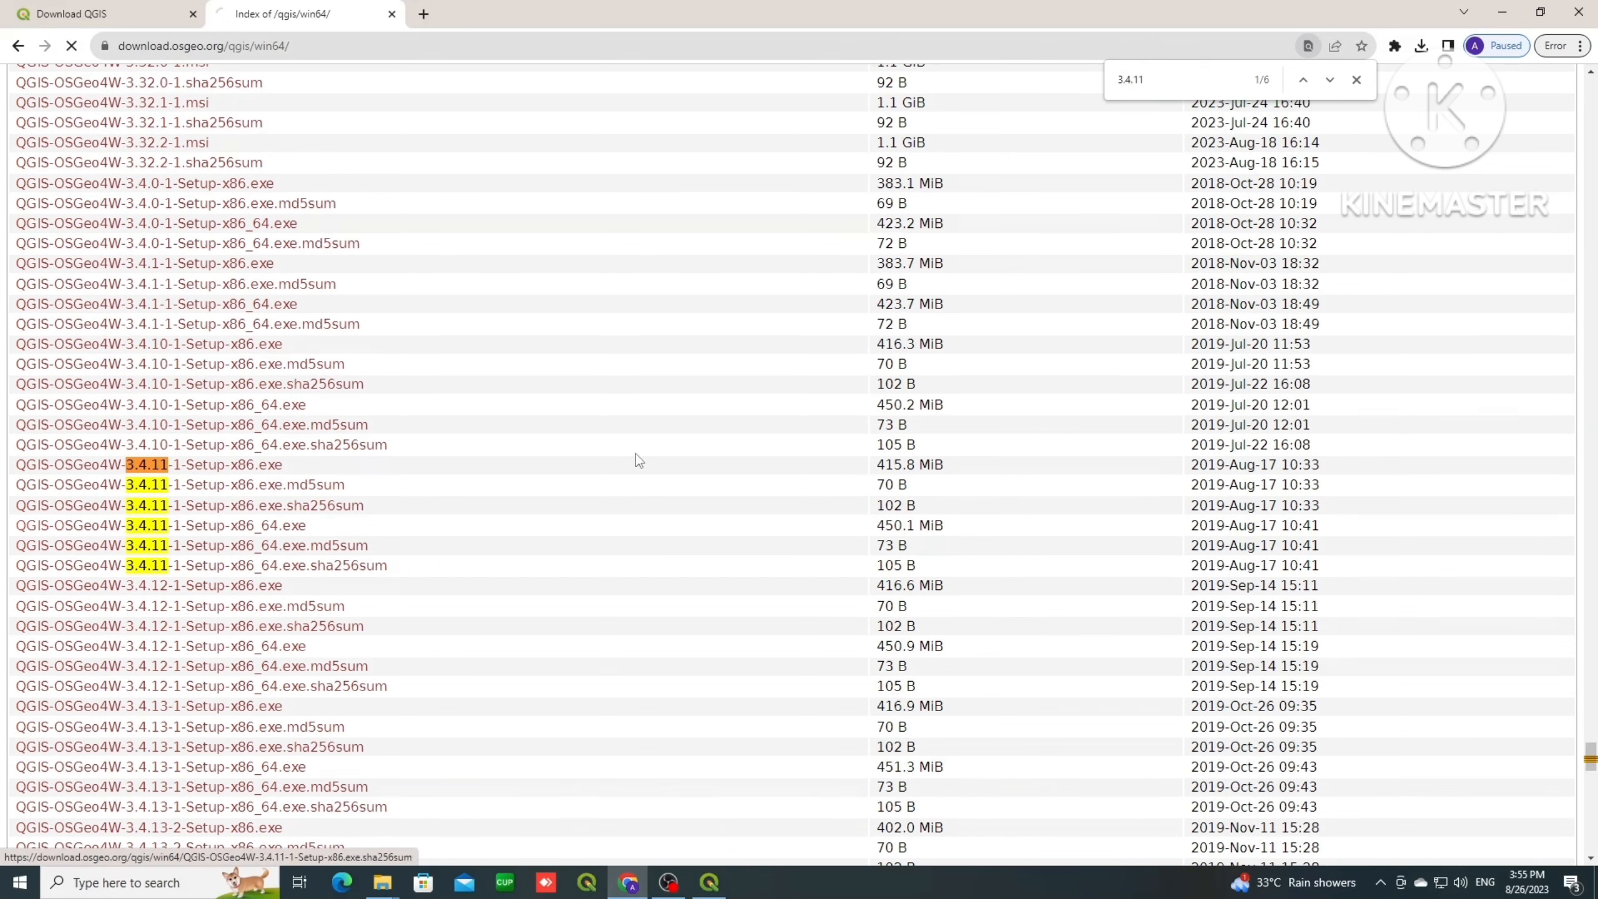
Step: Cancel the running QGIS 3.4.11 installer download and close the archive page
click(1420, 47)
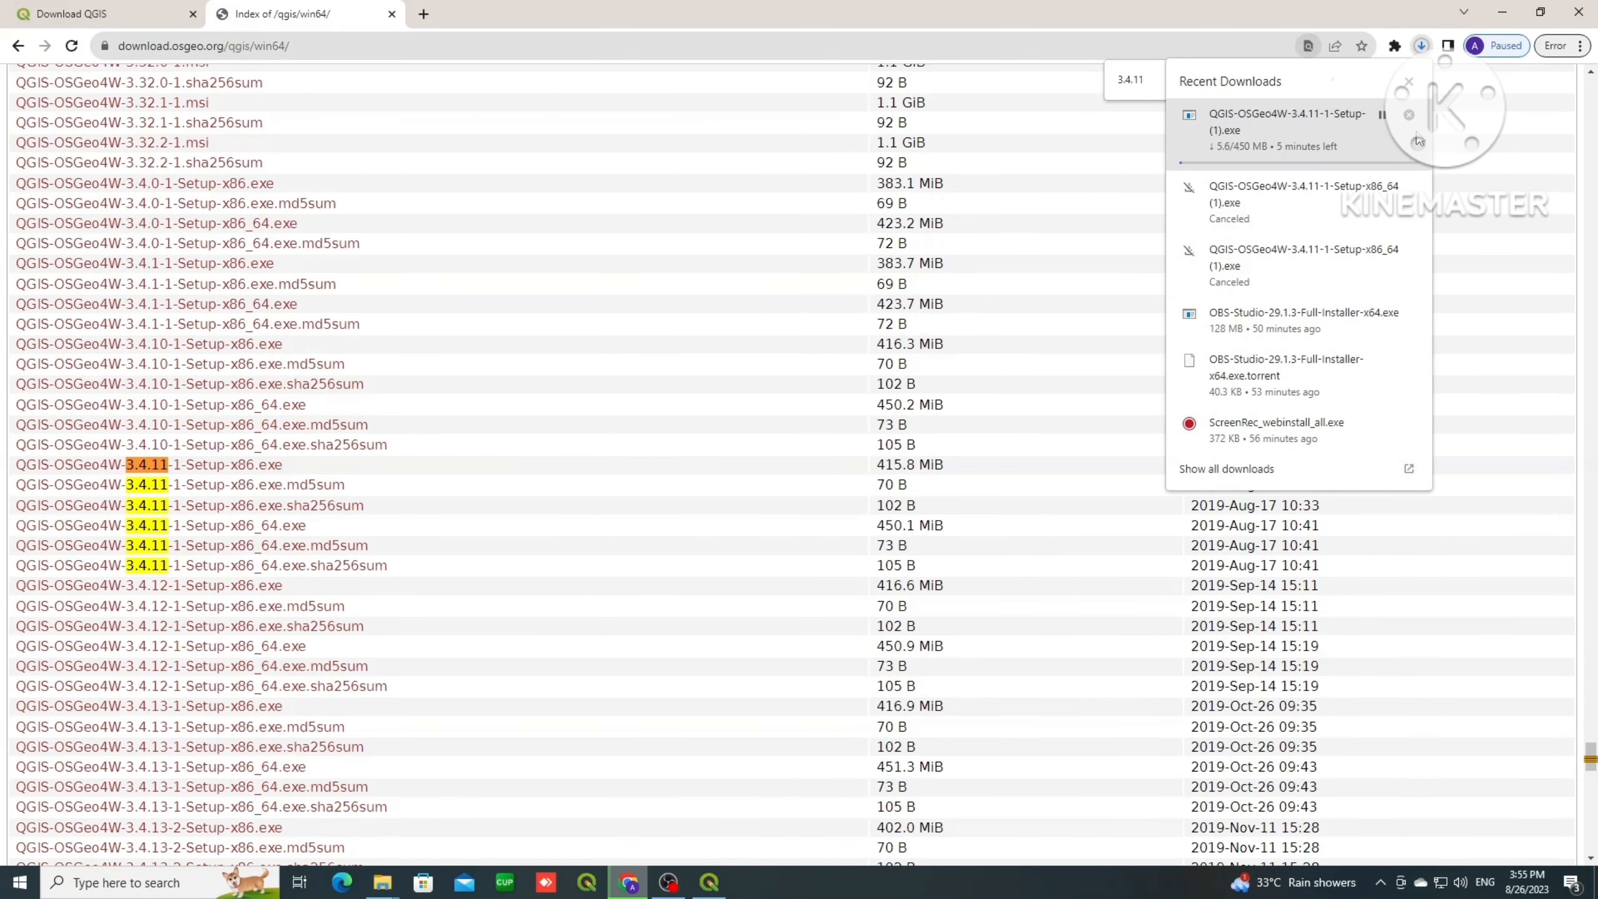
click(1408, 116)
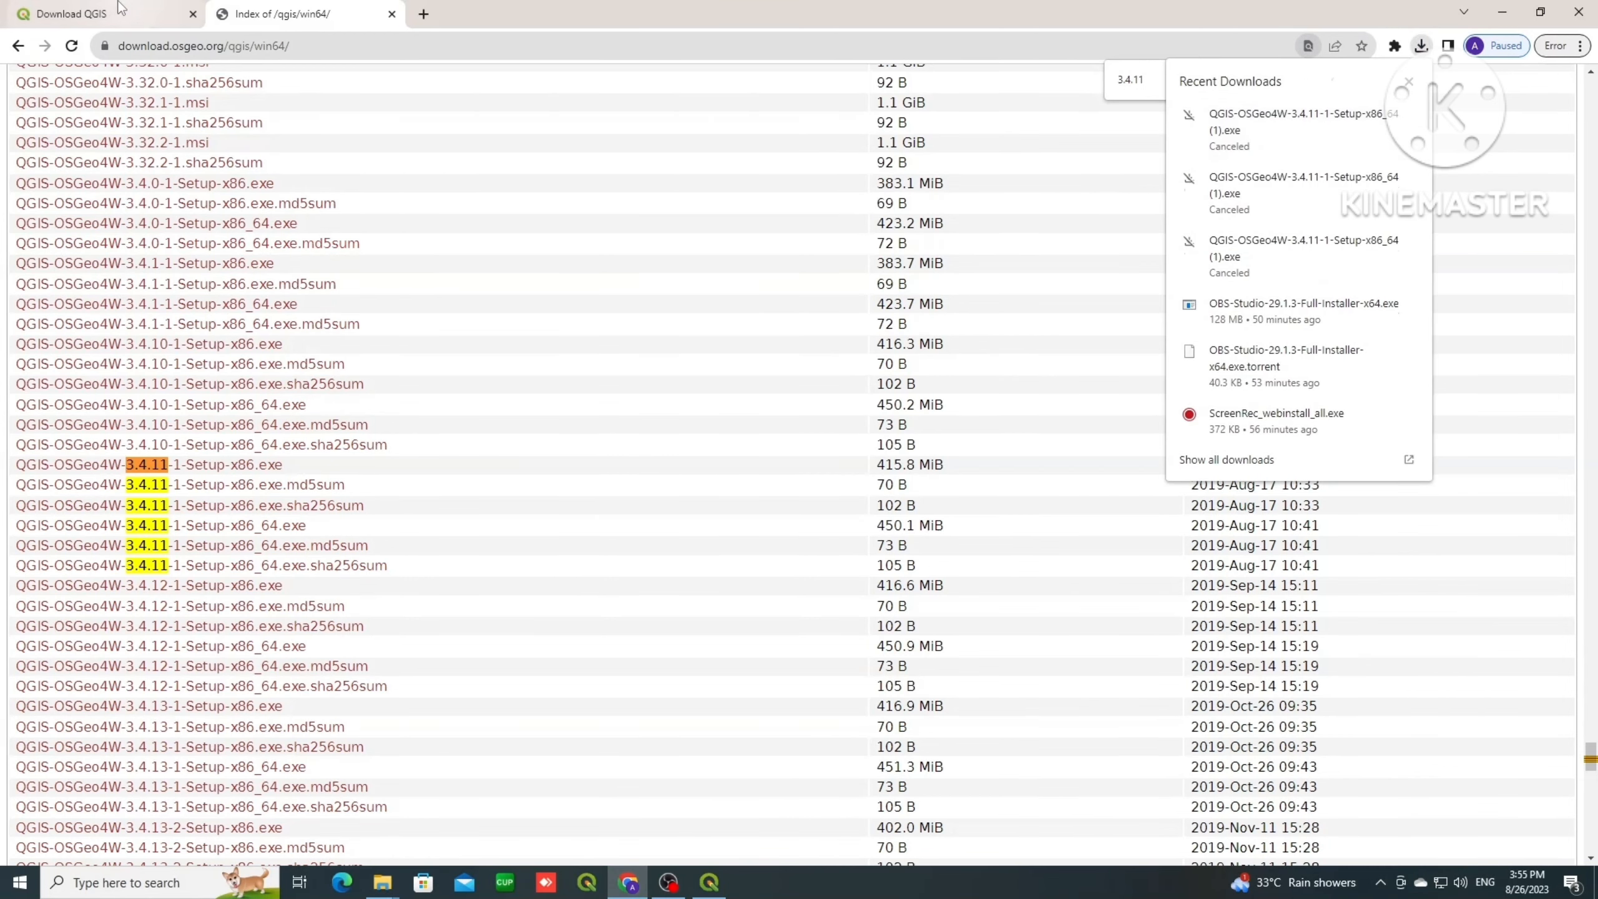
click(176, 14)
click(391, 14)
Step: Switch to QGIS and look through the available vector, raster, database and processing commands
click(709, 882)
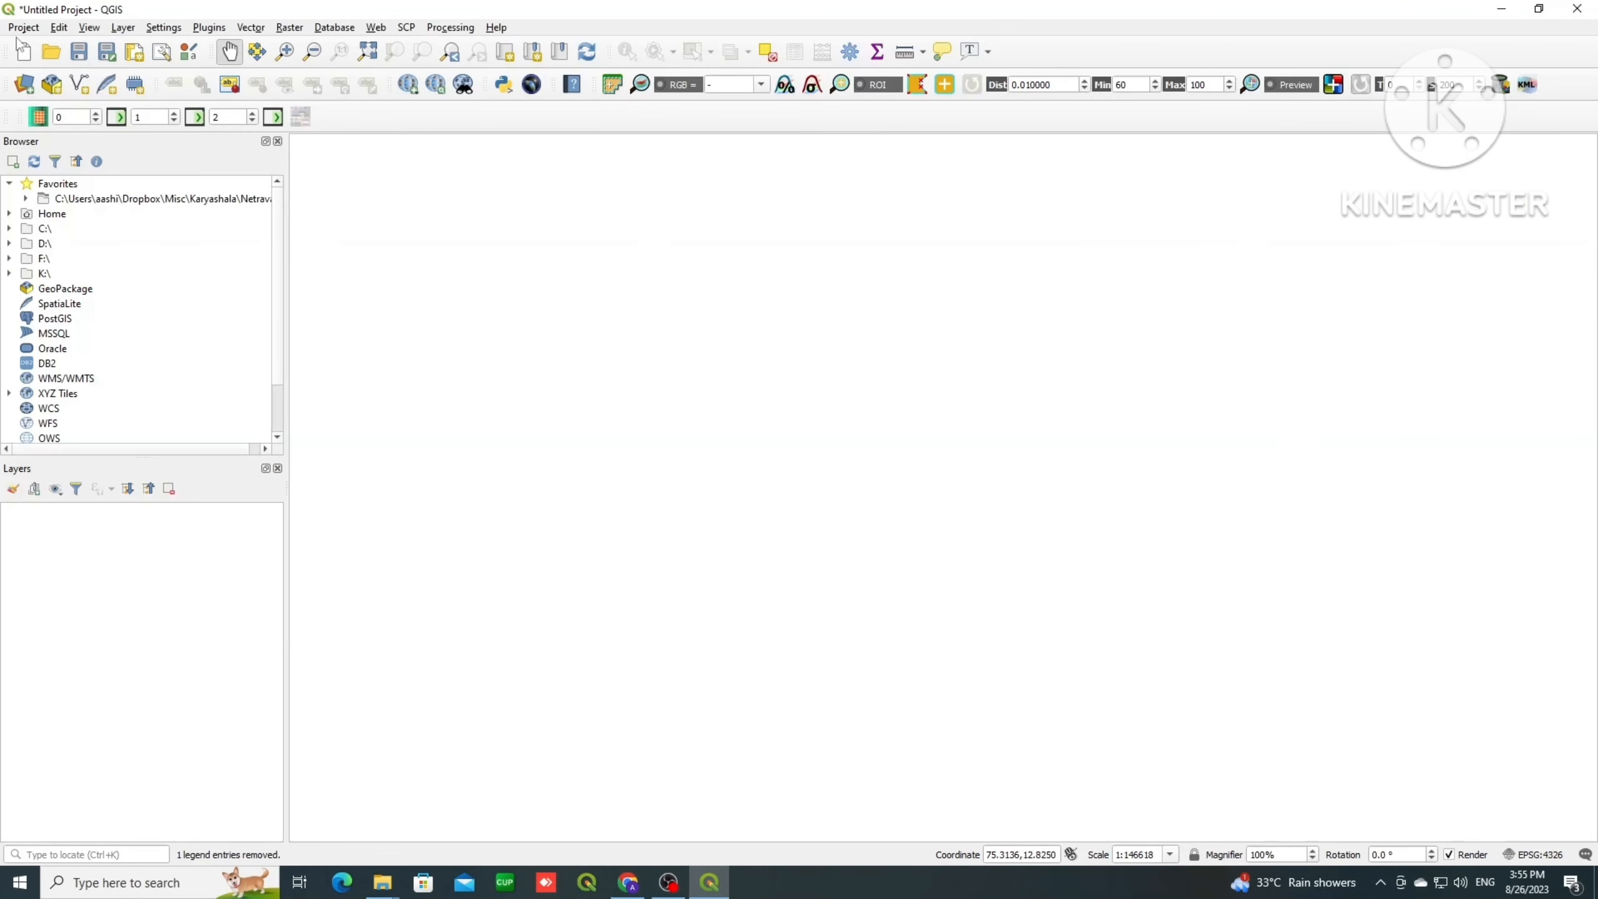
click(225, 31)
mouse_move(253, 29)
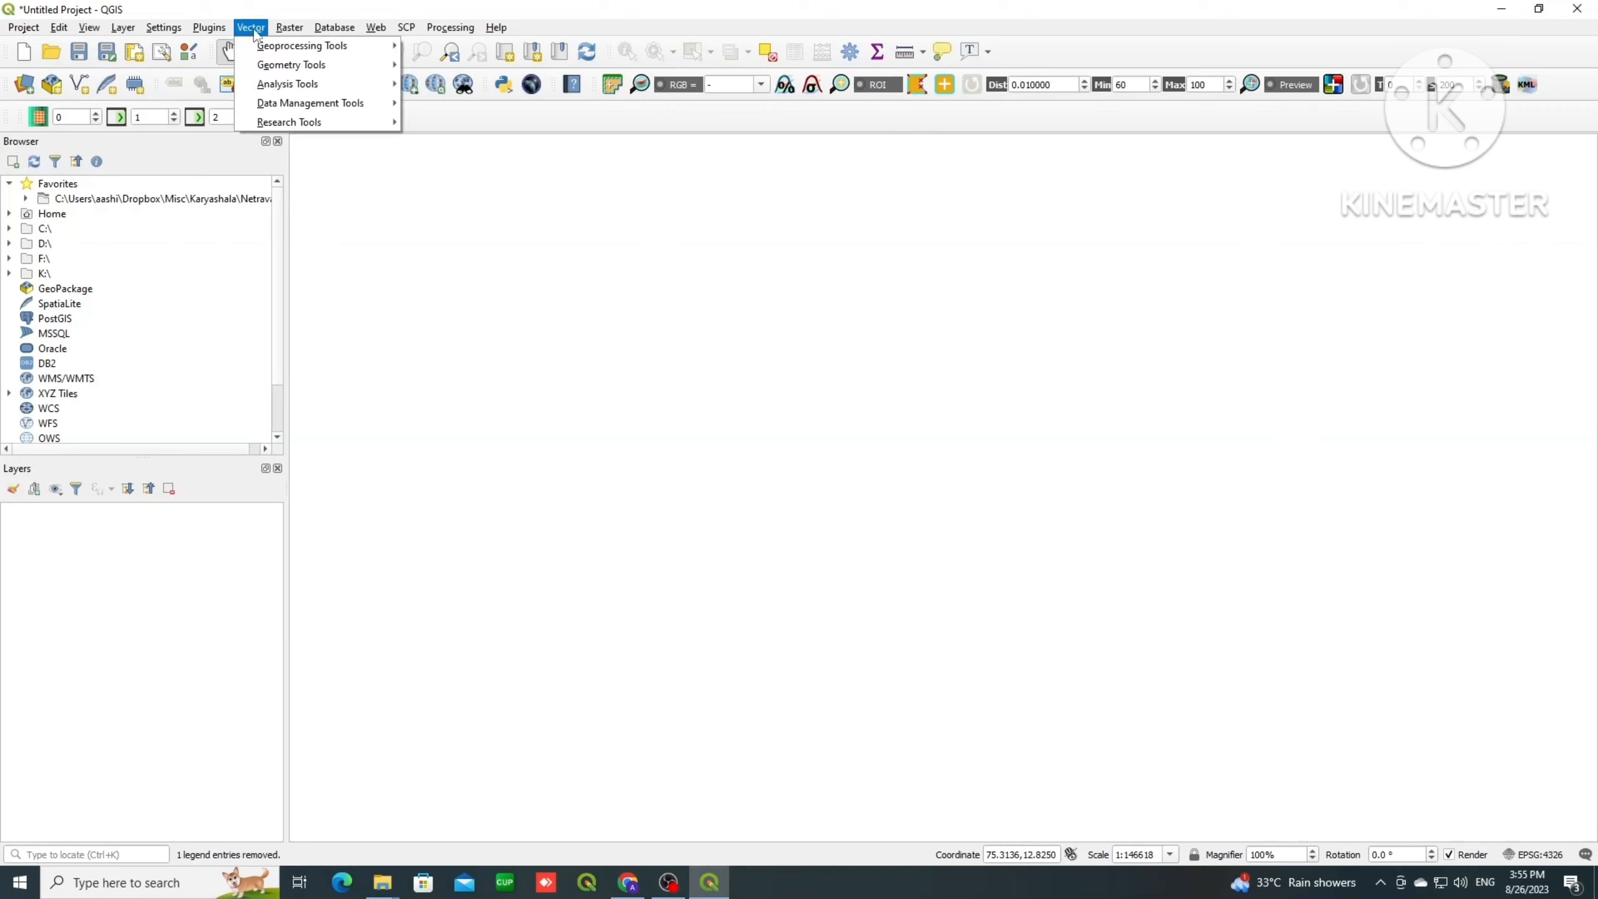
mouse_move(301, 34)
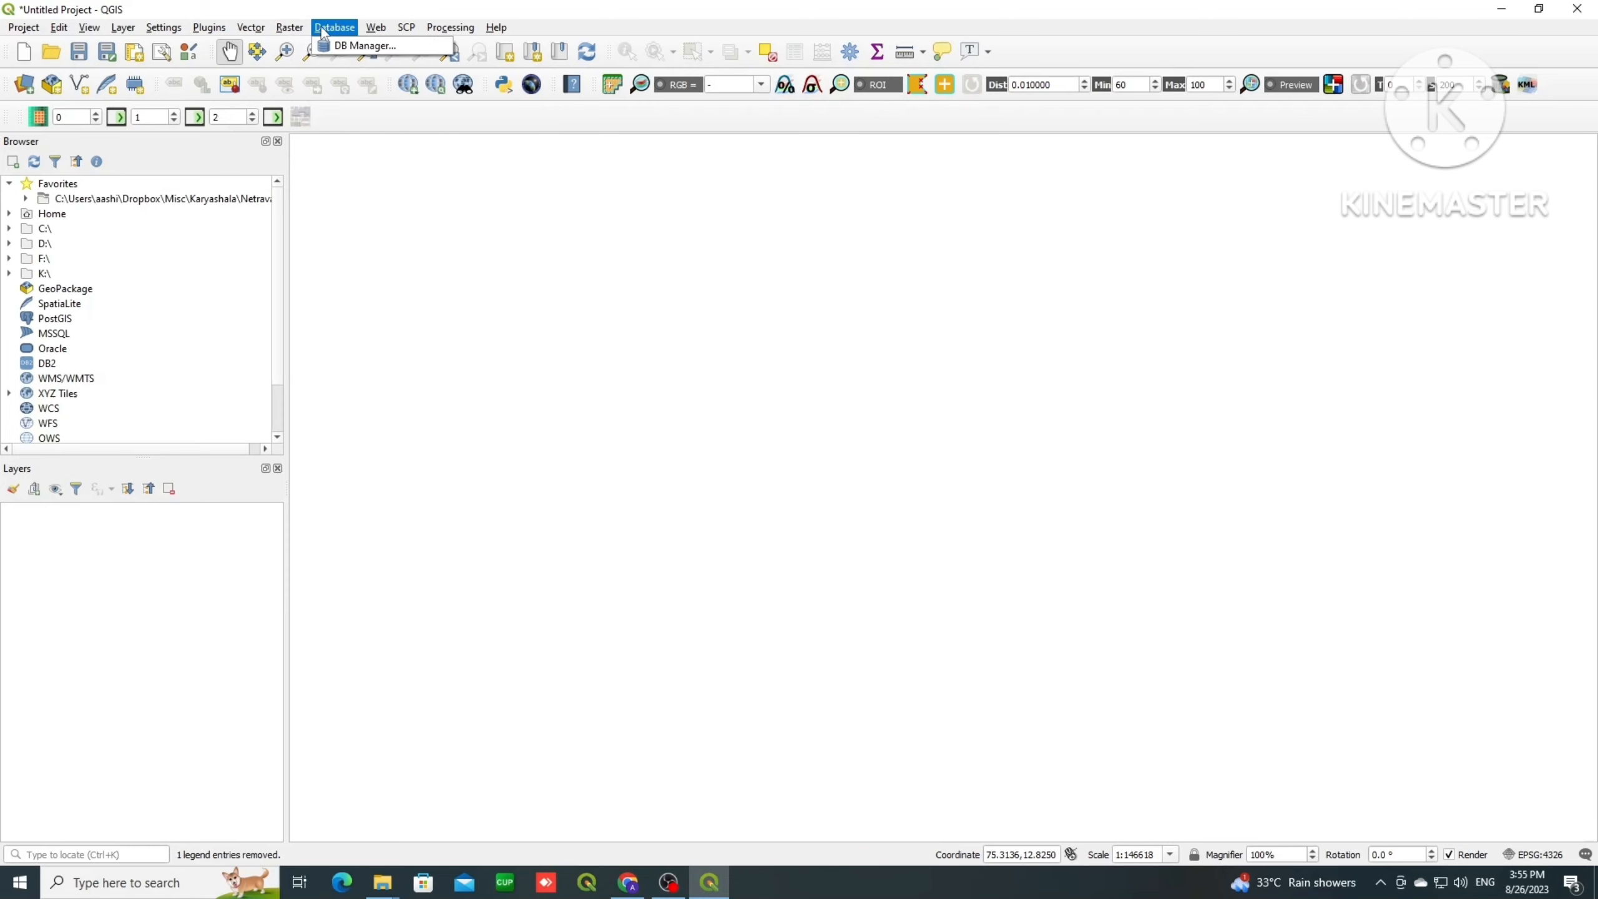
mouse_move(380, 31)
mouse_move(452, 31)
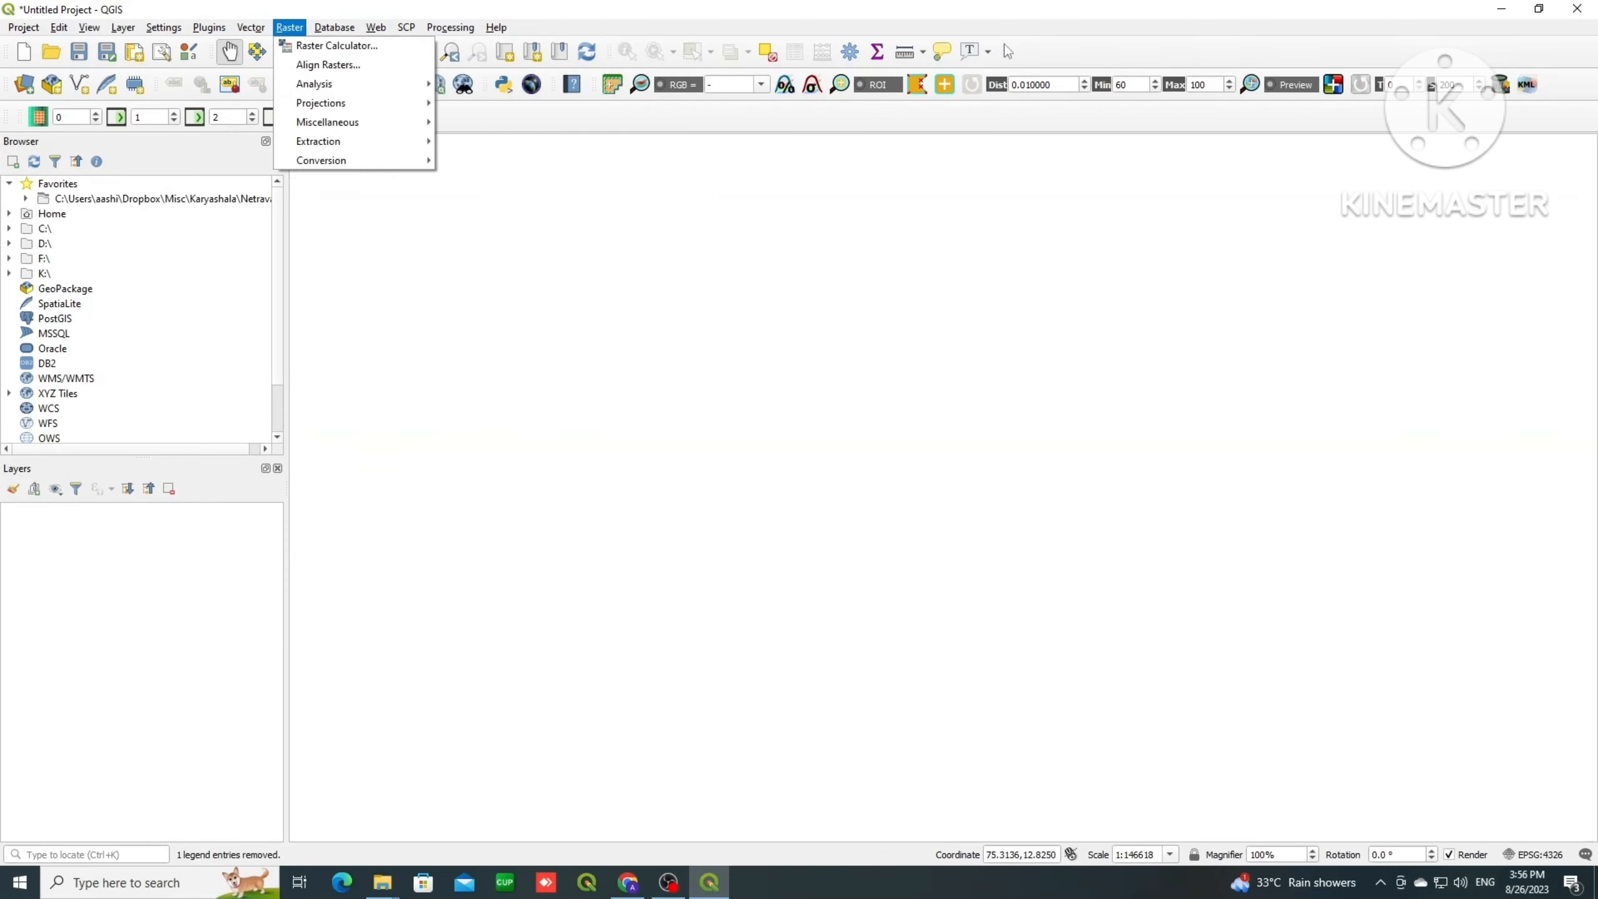
click(865, 239)
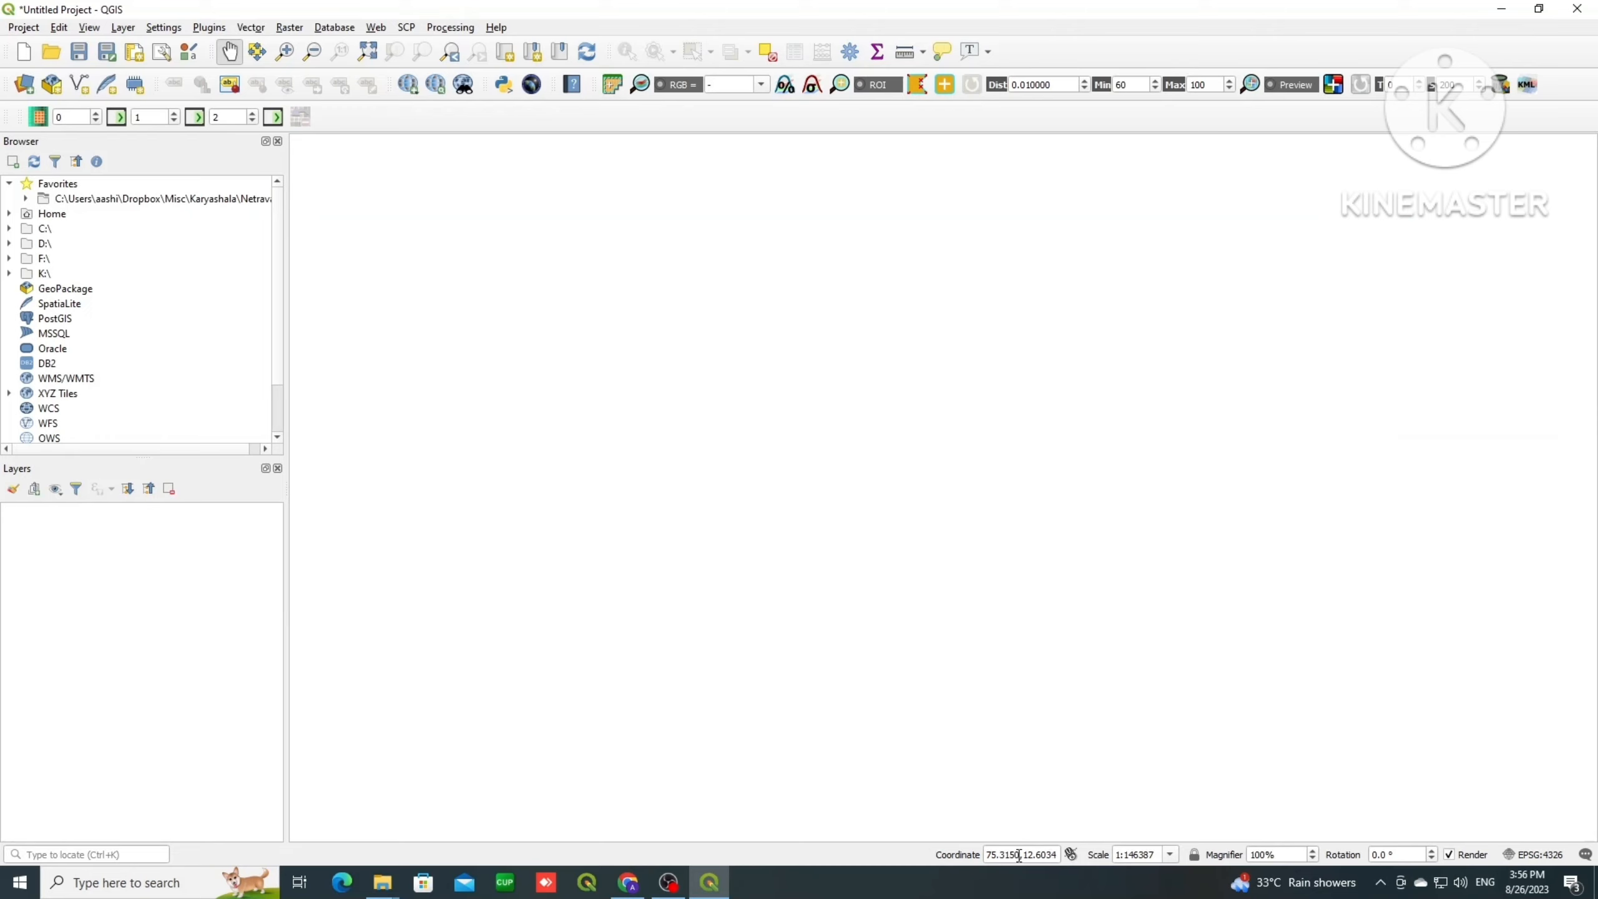
Step: Look through the preset map scales and set the map magnifier to 150%
click(1169, 854)
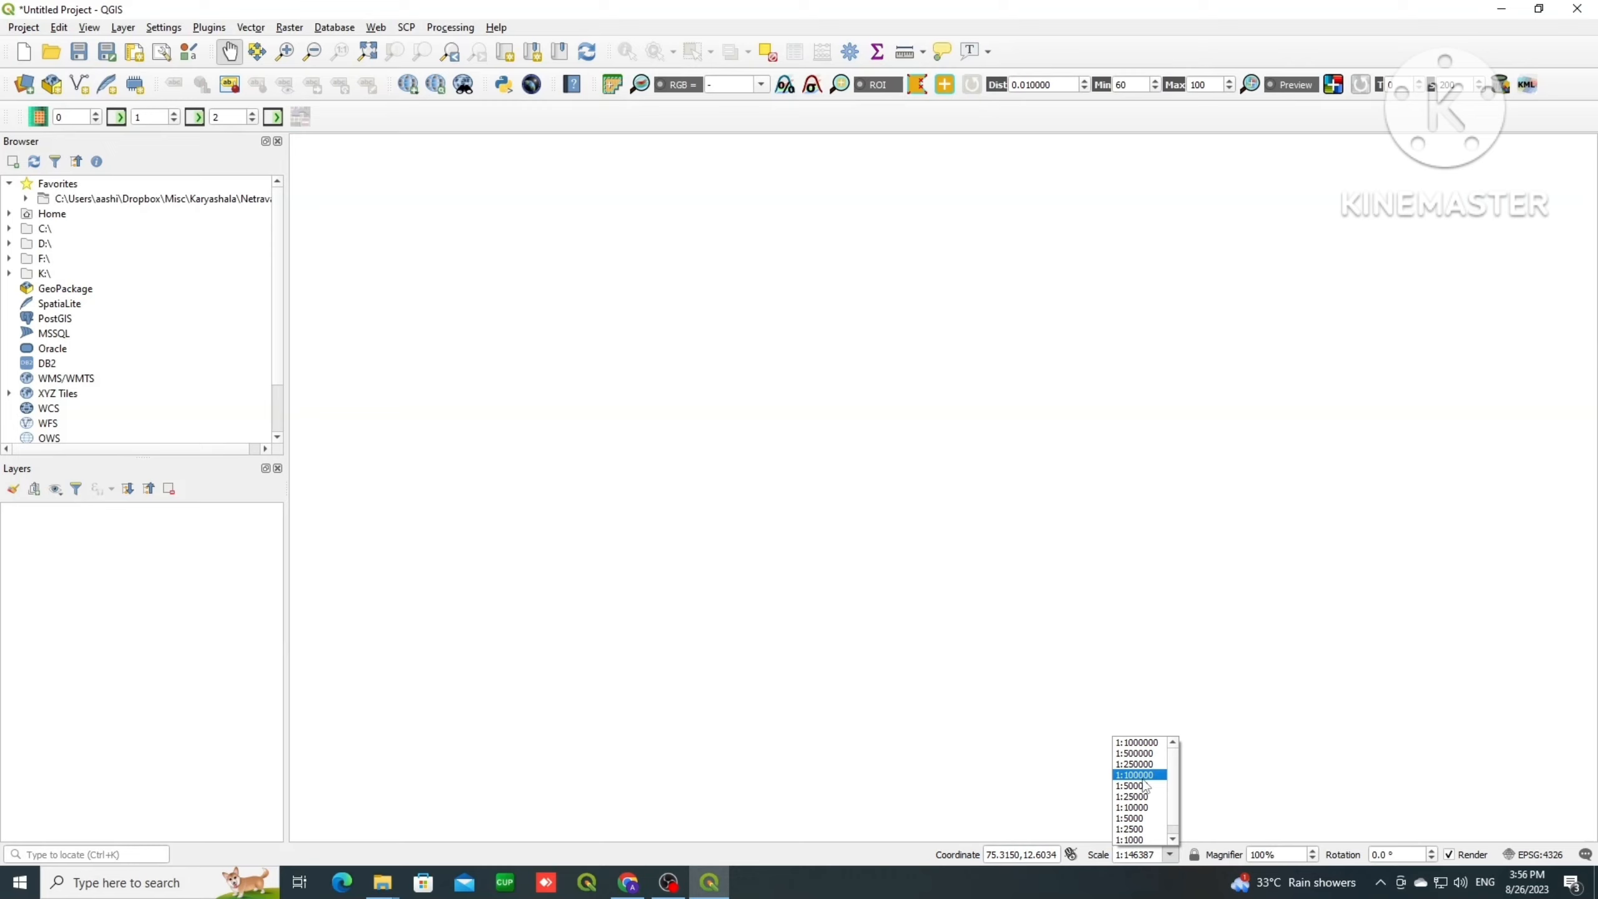
click(1316, 855)
click(1313, 850)
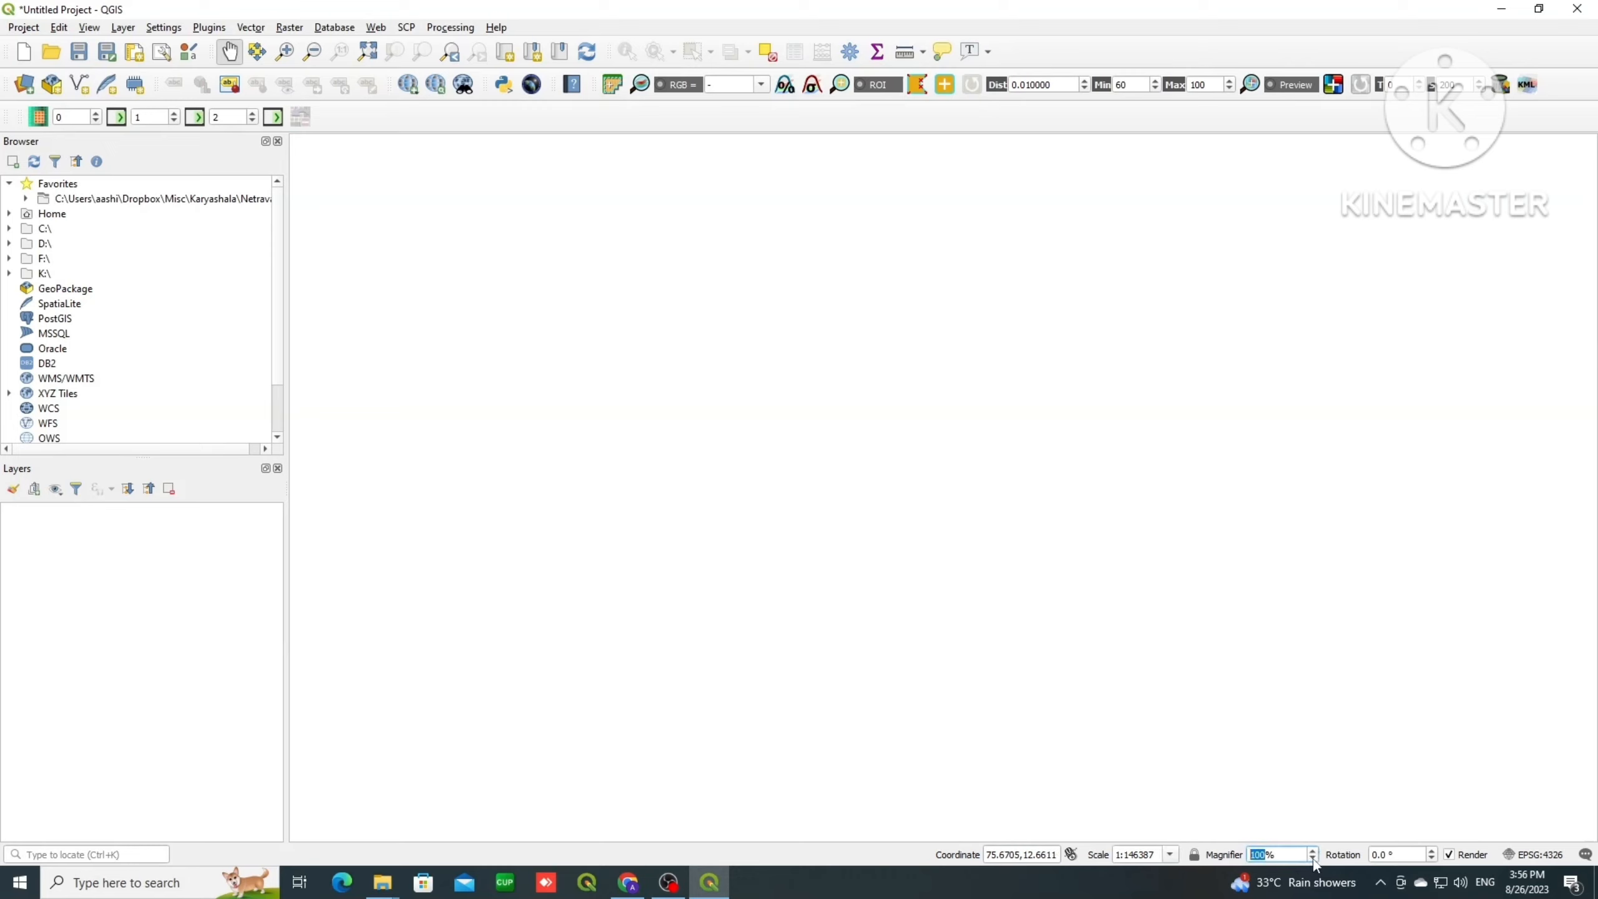
click(1313, 850)
Step: Open the Processing Toolbox and search its algorithms for "clip"
click(450, 27)
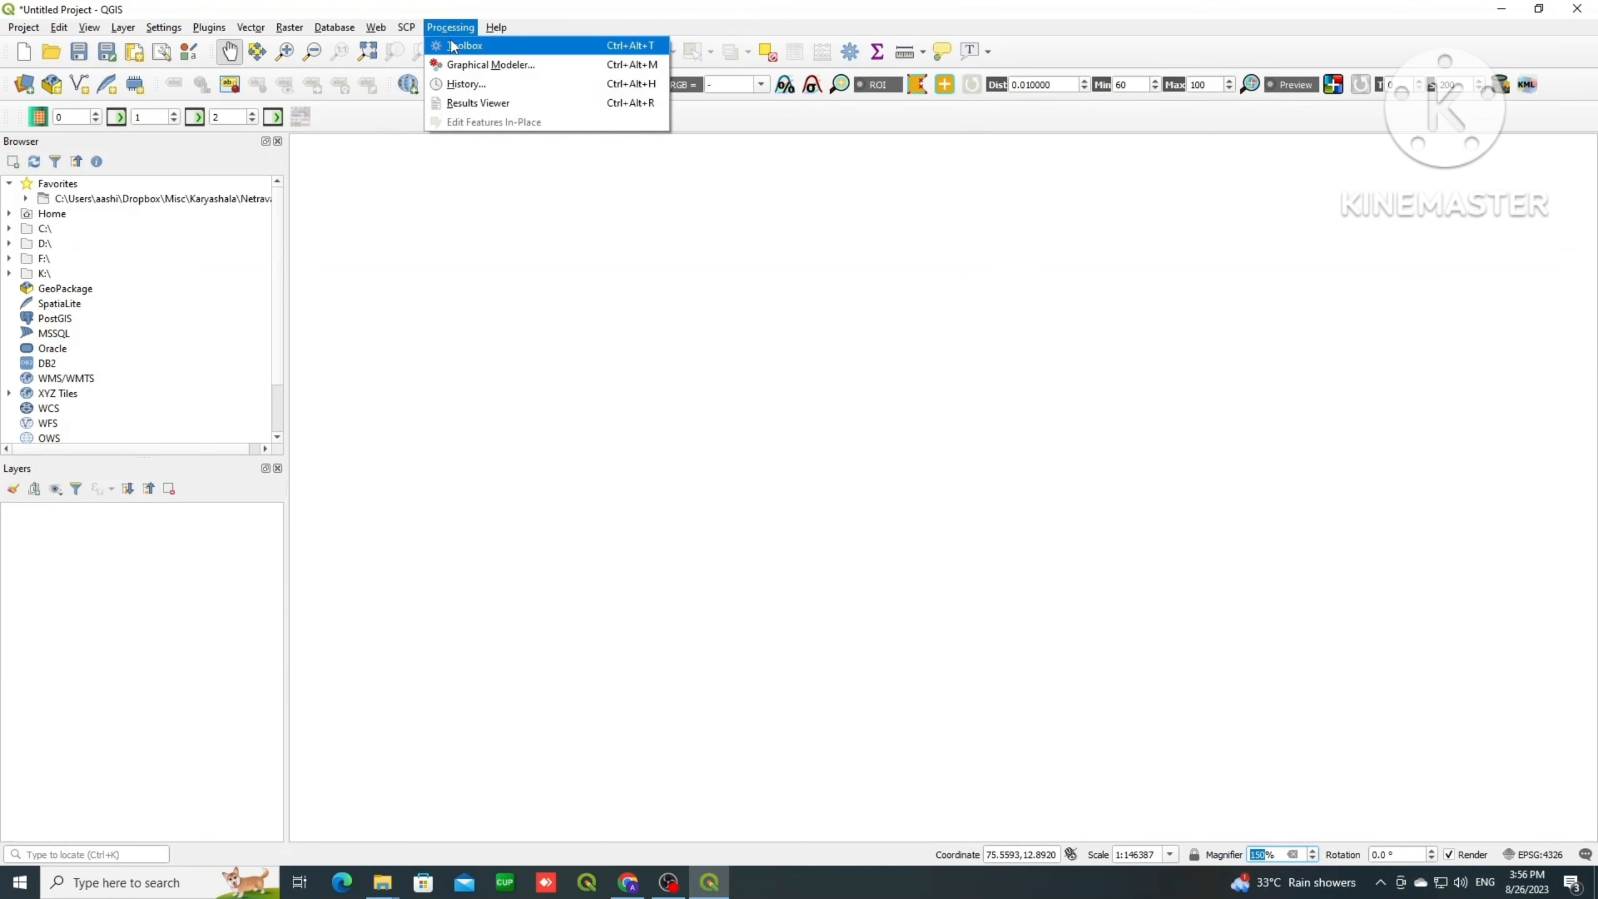
click(453, 47)
click(1303, 185)
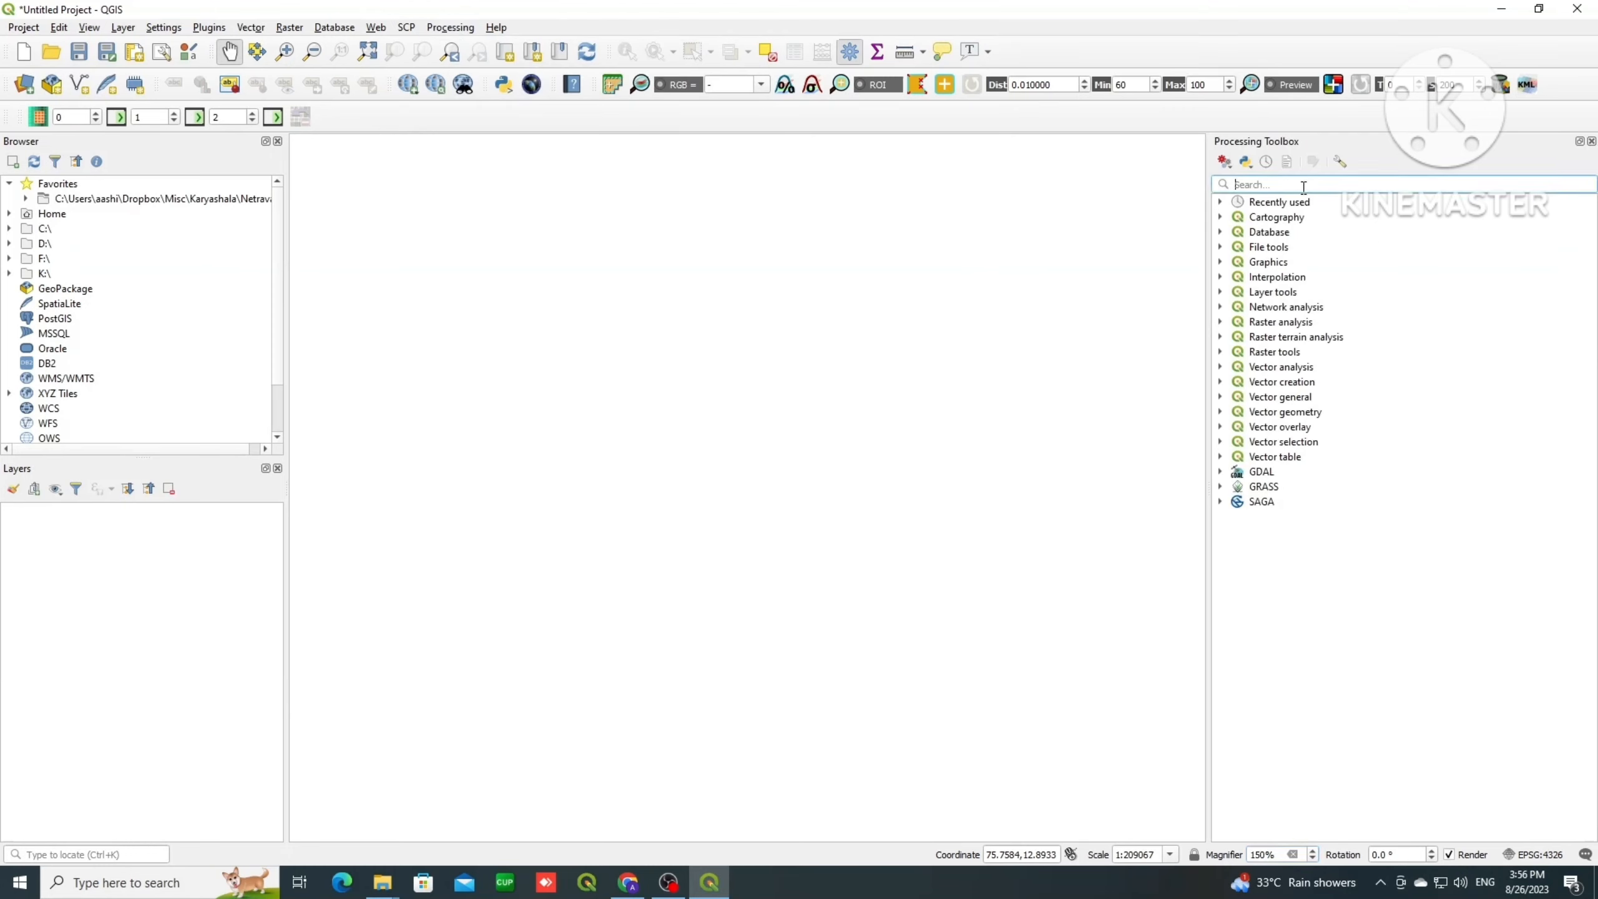
text(clip)
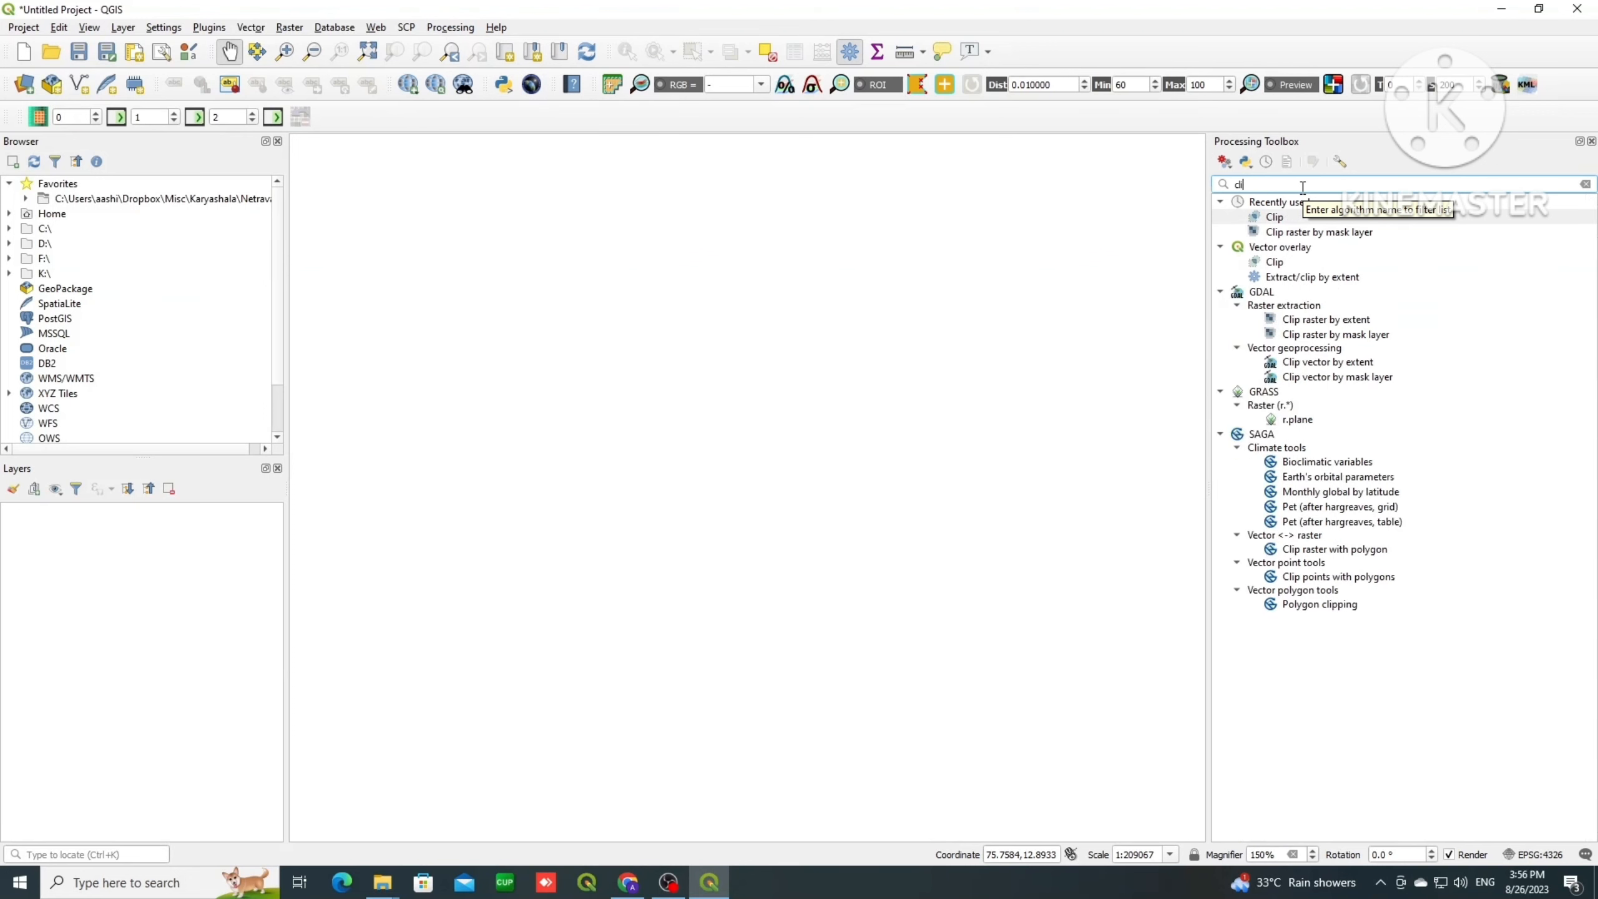
Step: Search the Processing Toolbox for "merge" and for "reproject", and clear the search
key(BackSpace)
key(BackSpace)
key(BackSpace)
key(BackSpace)
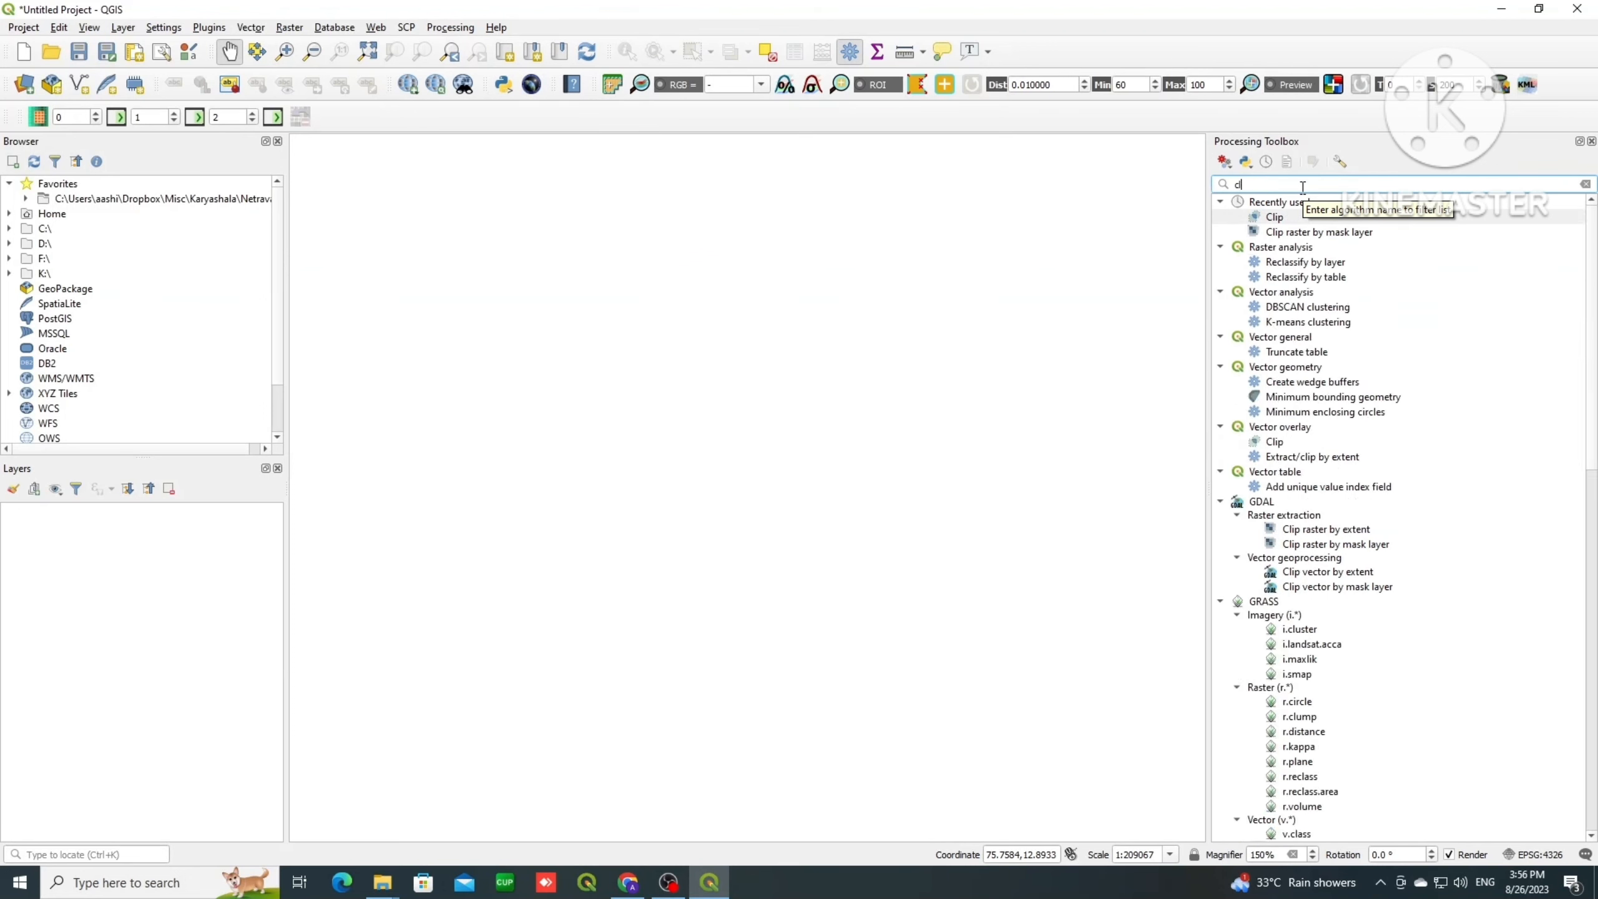
text(merge)
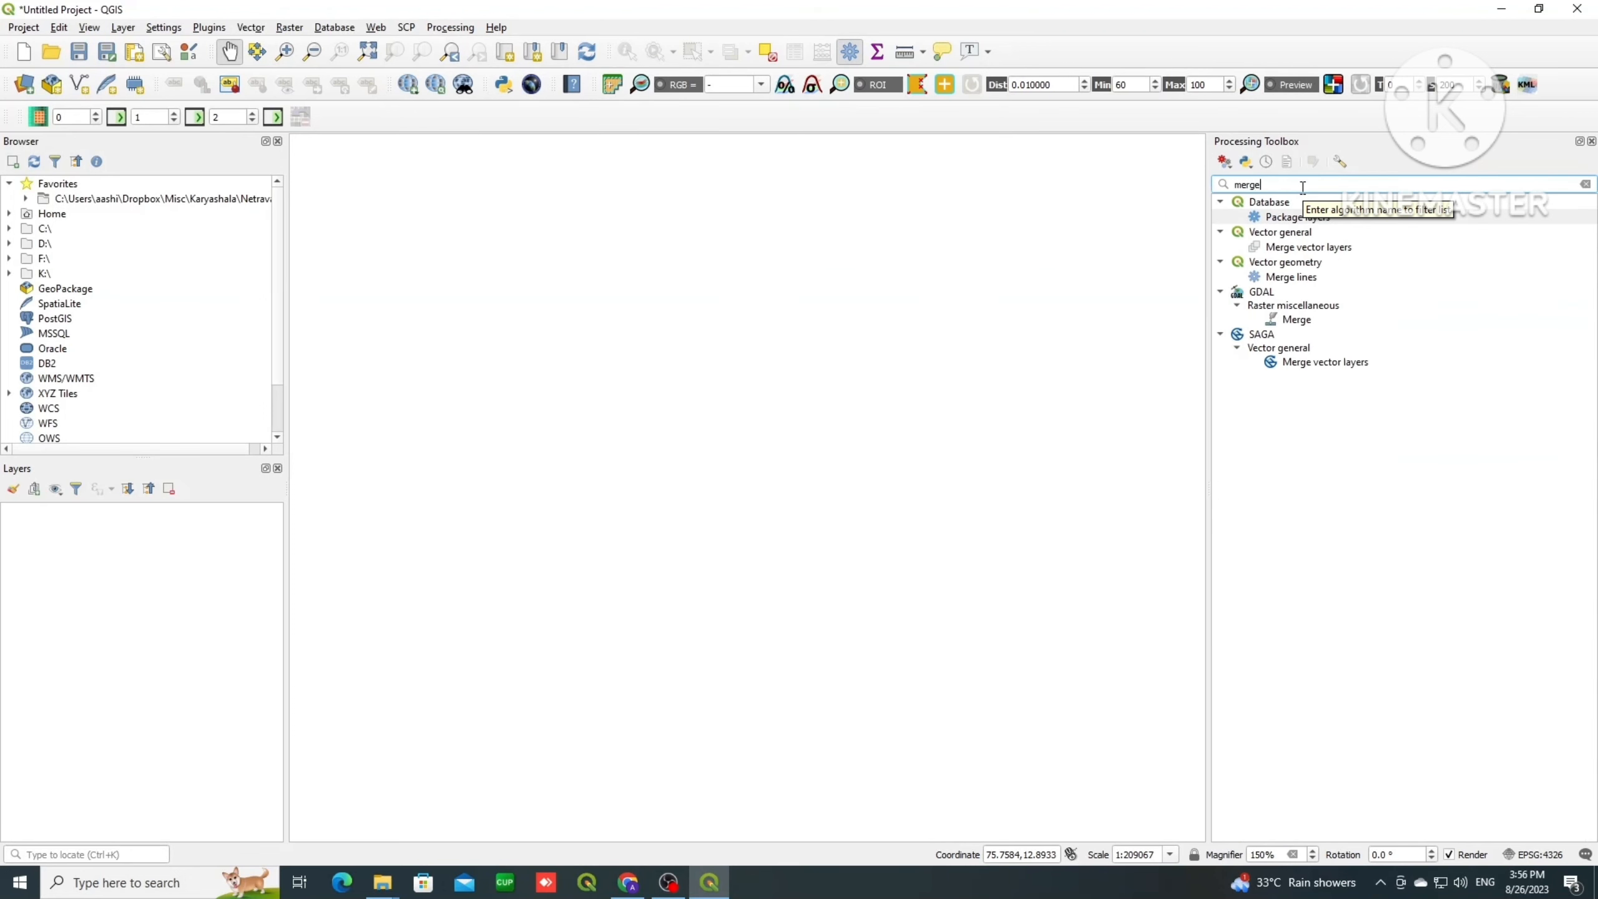
drag(1300, 191, 1248, 183)
text(reproject)
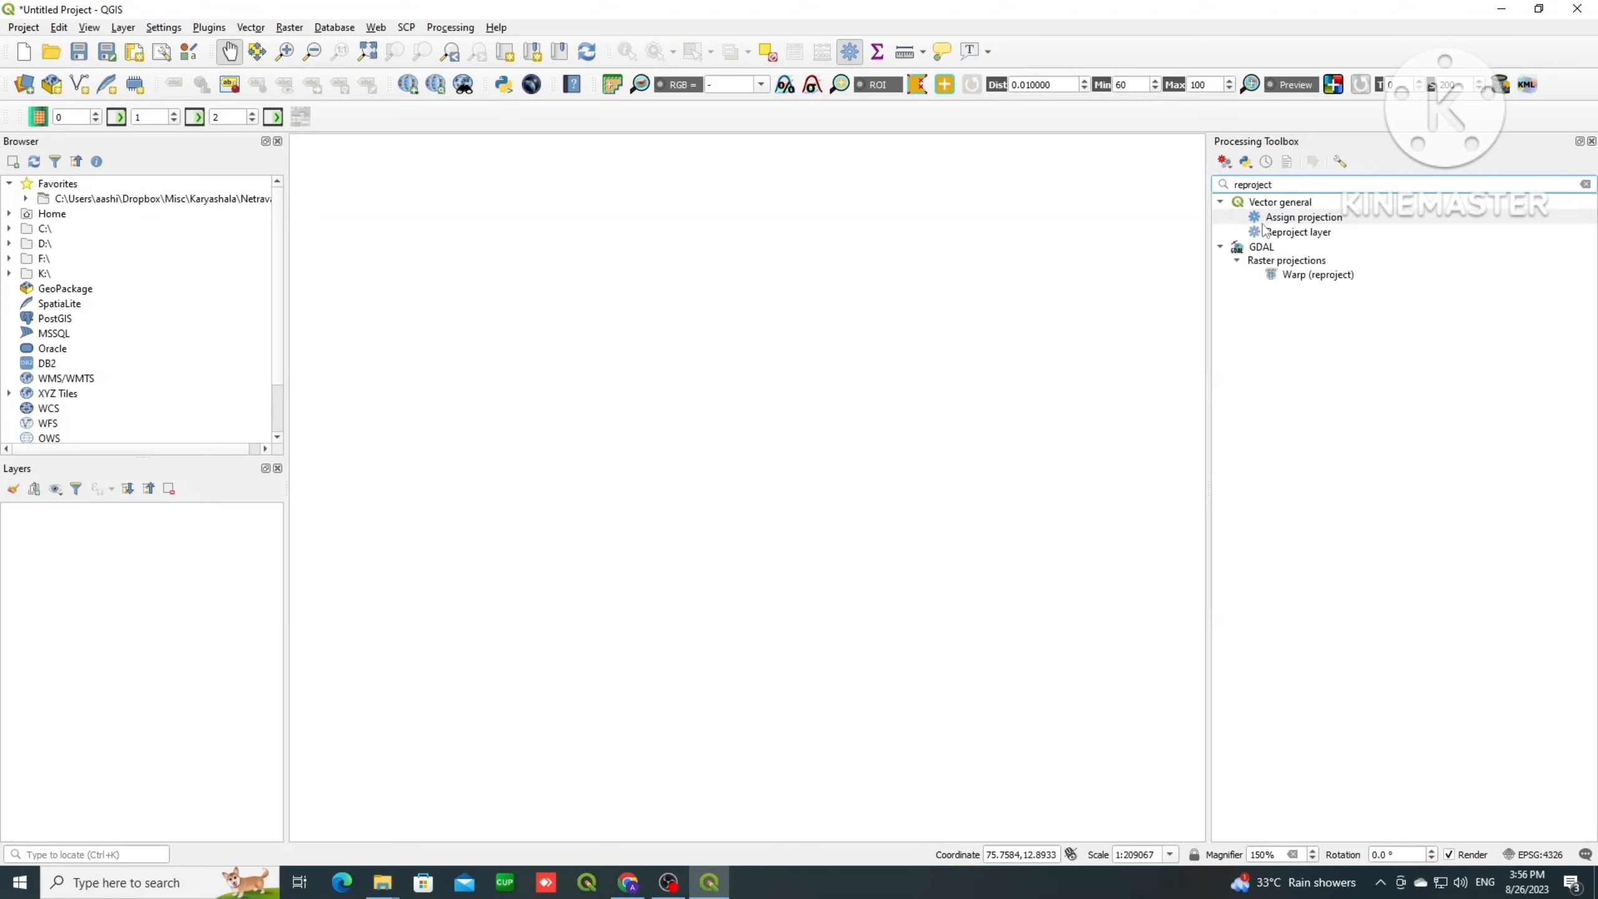
click(1586, 185)
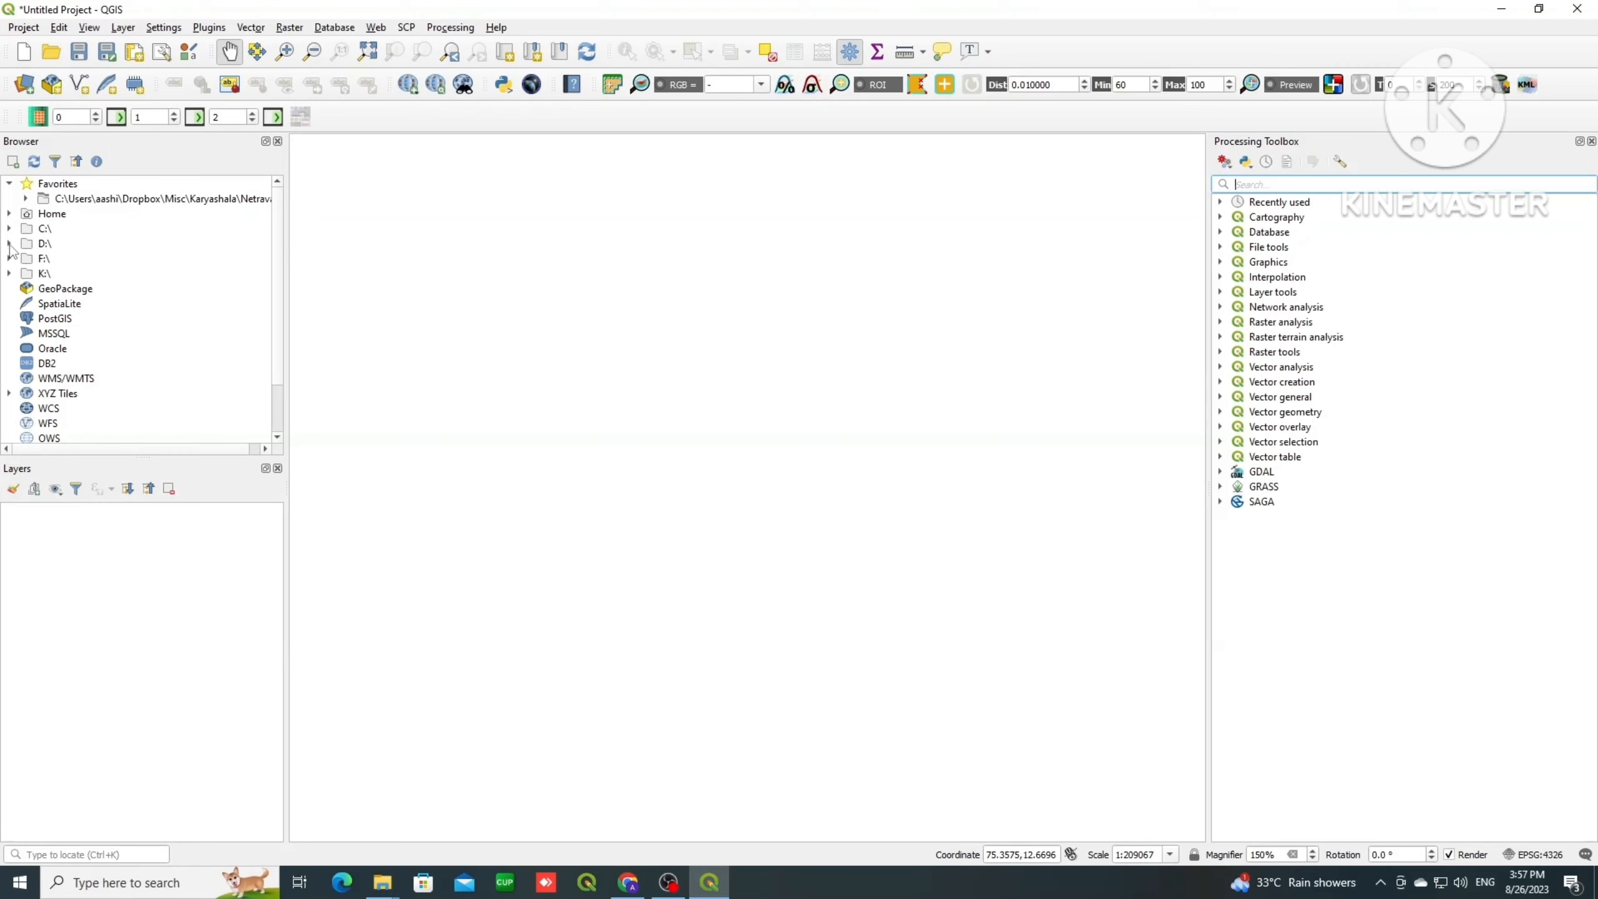
Step: Expand the Home directory, view the options available for its Downloads folder, and collapse the directory again
click(10, 214)
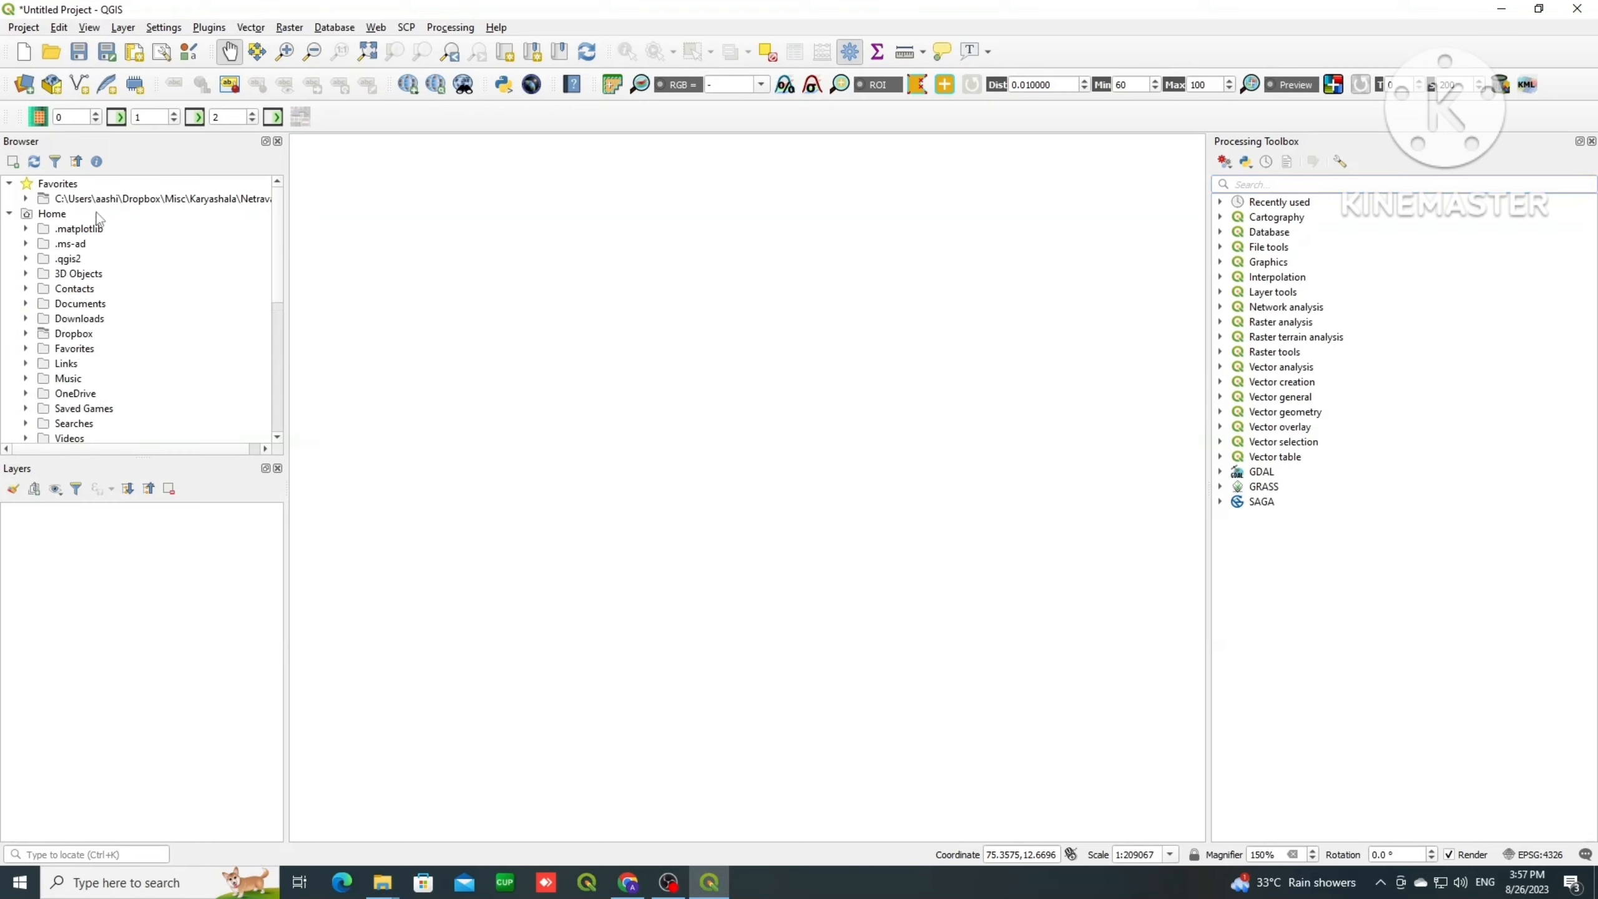
click(73, 321)
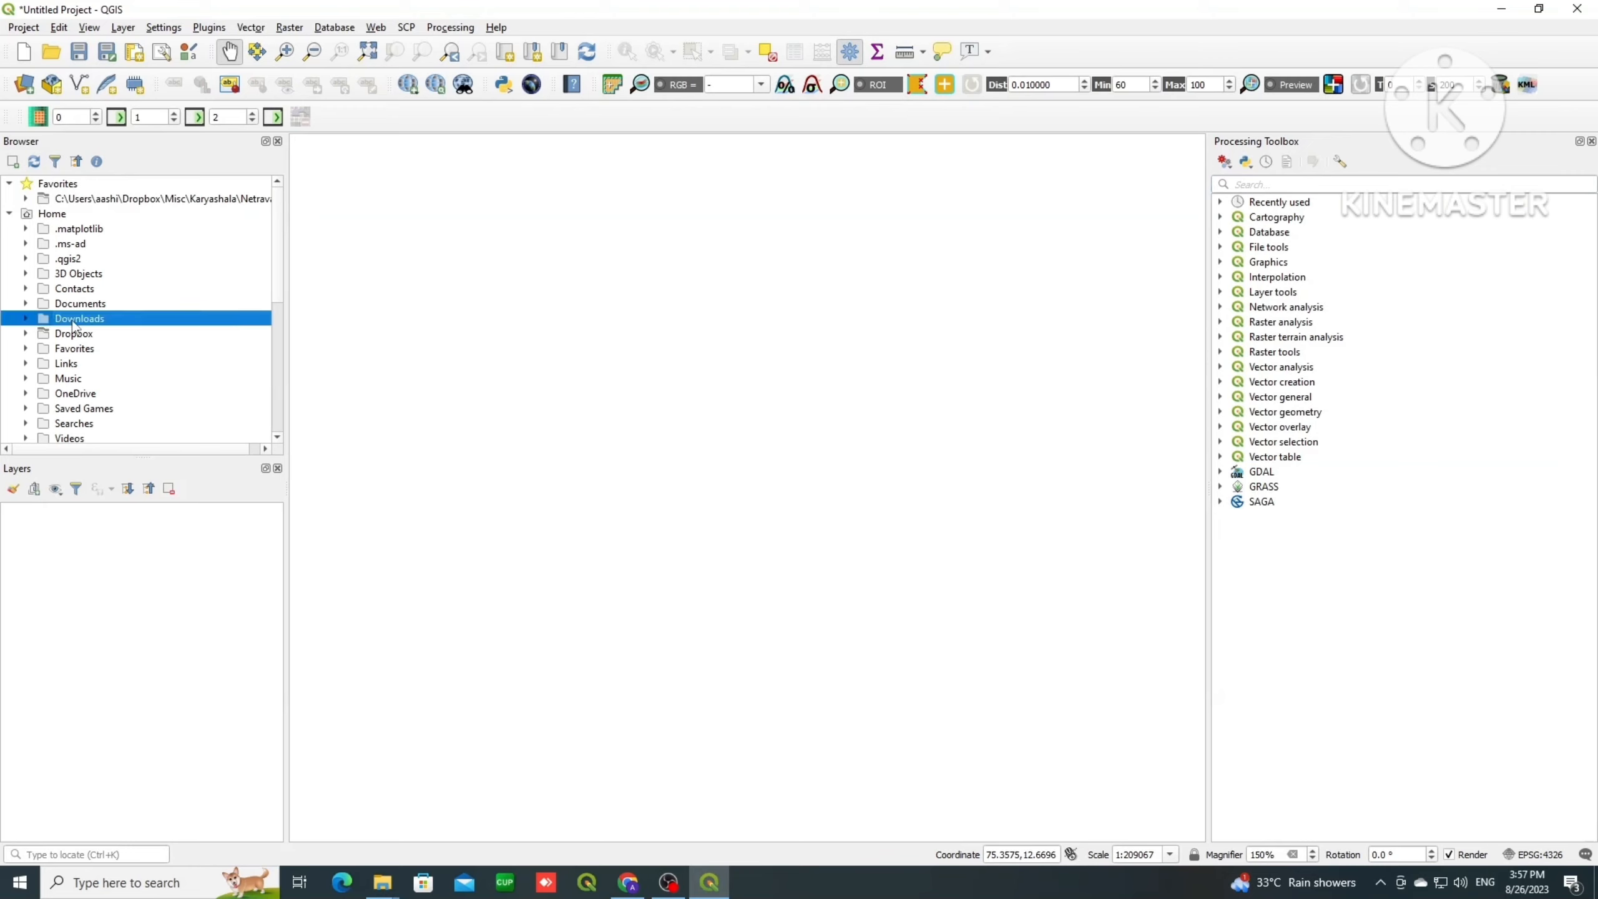
right_click(74, 322)
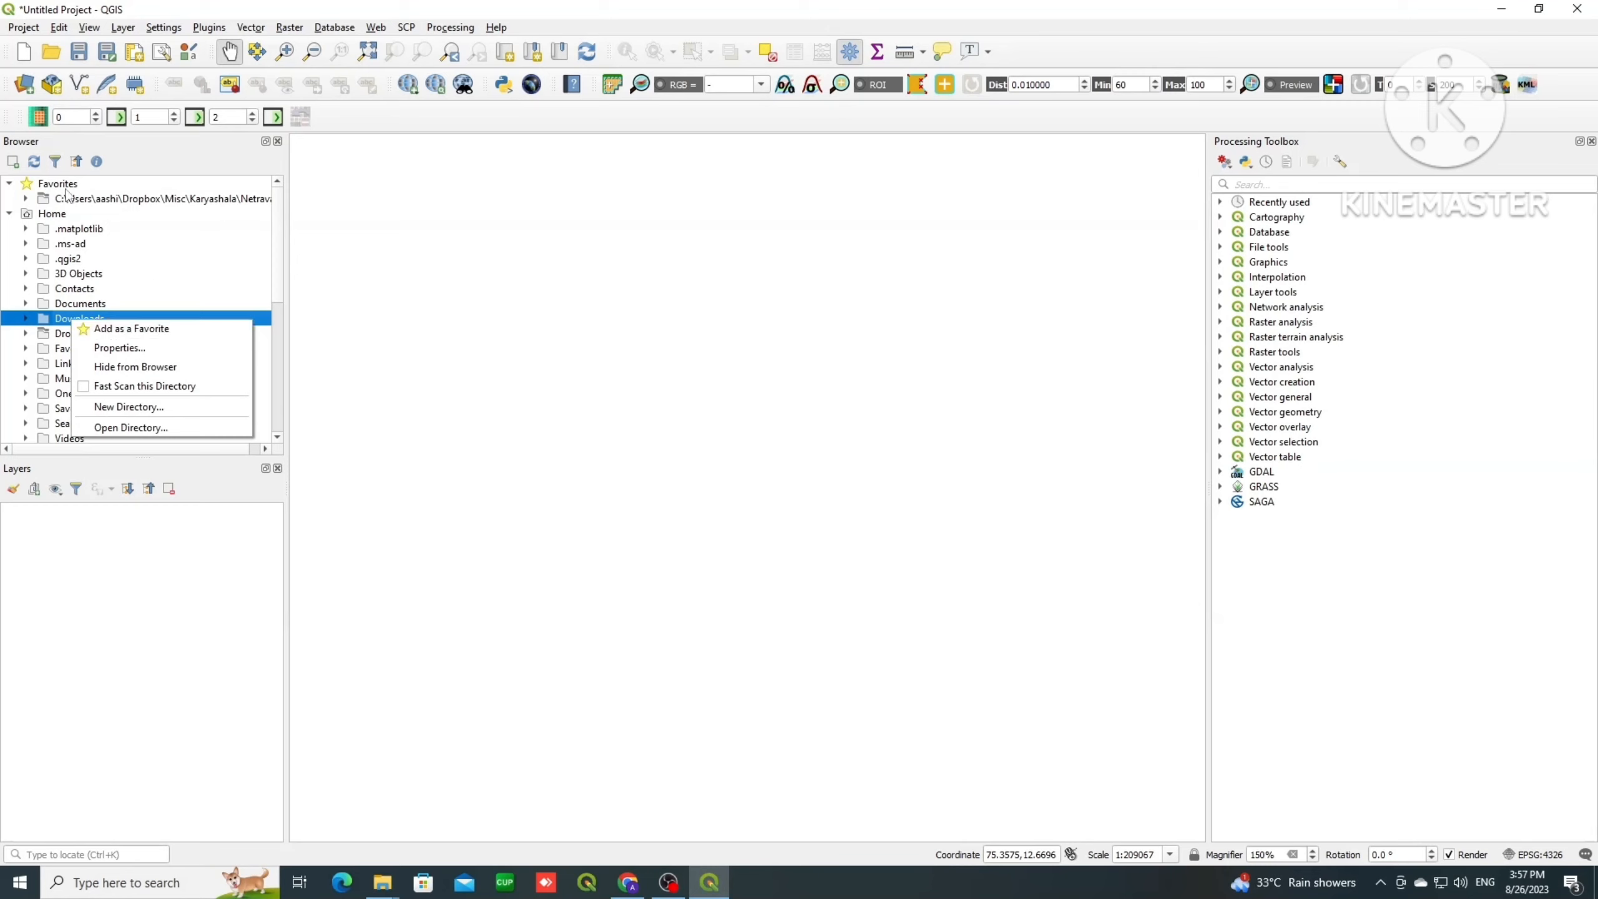
click(11, 217)
click(8, 214)
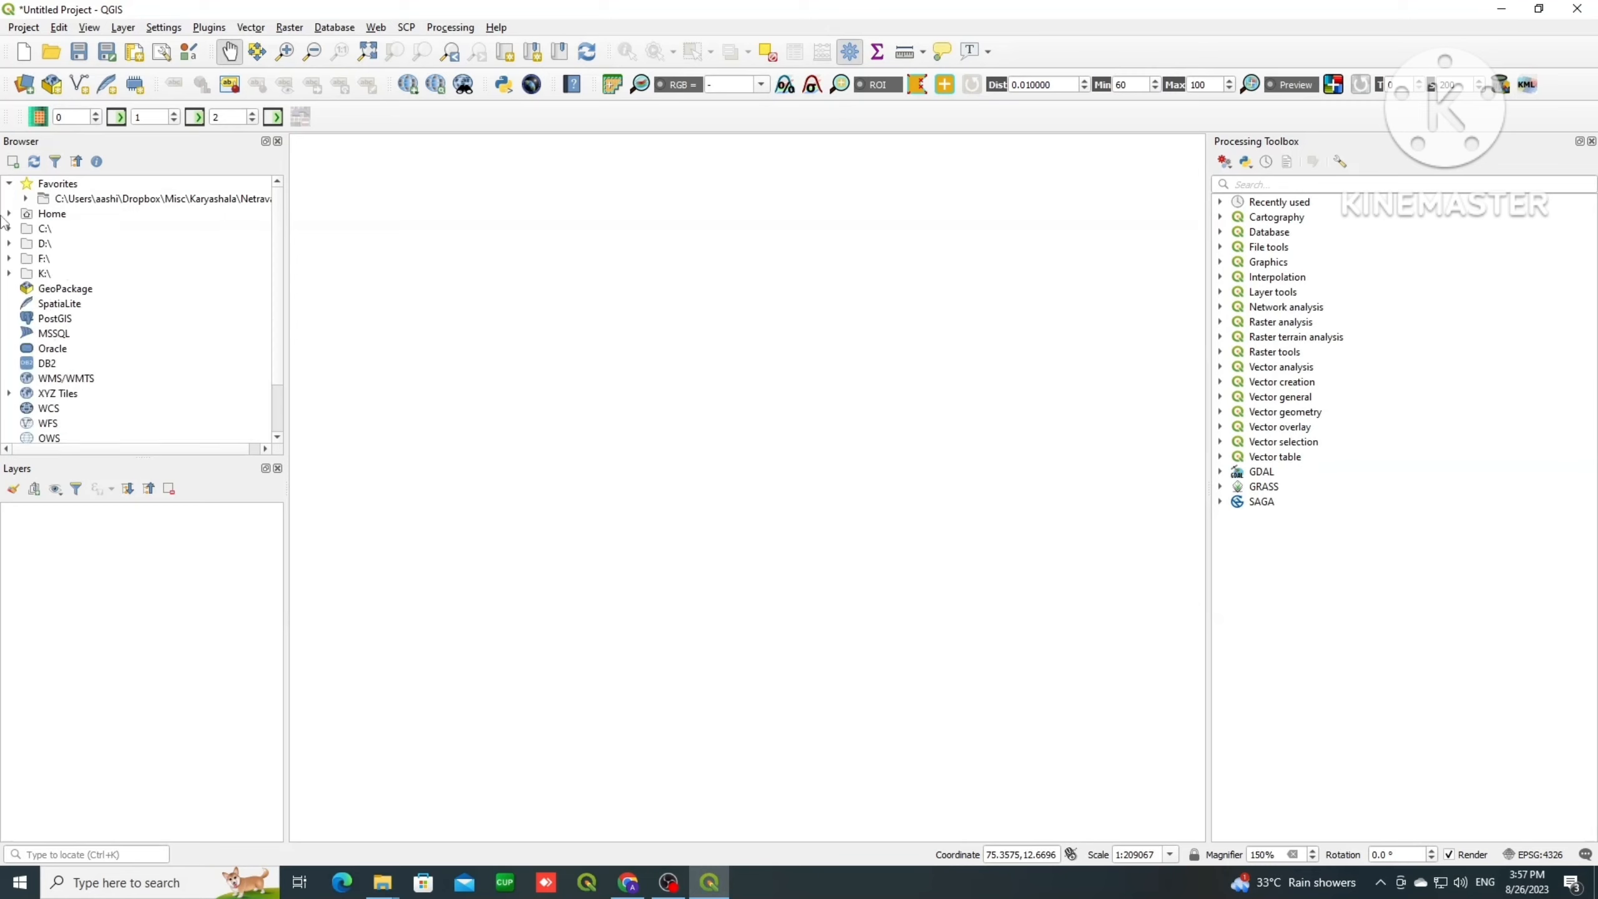
Step: Add DEM.tif from the folder saved under Favorites to the project as a layer
click(26, 199)
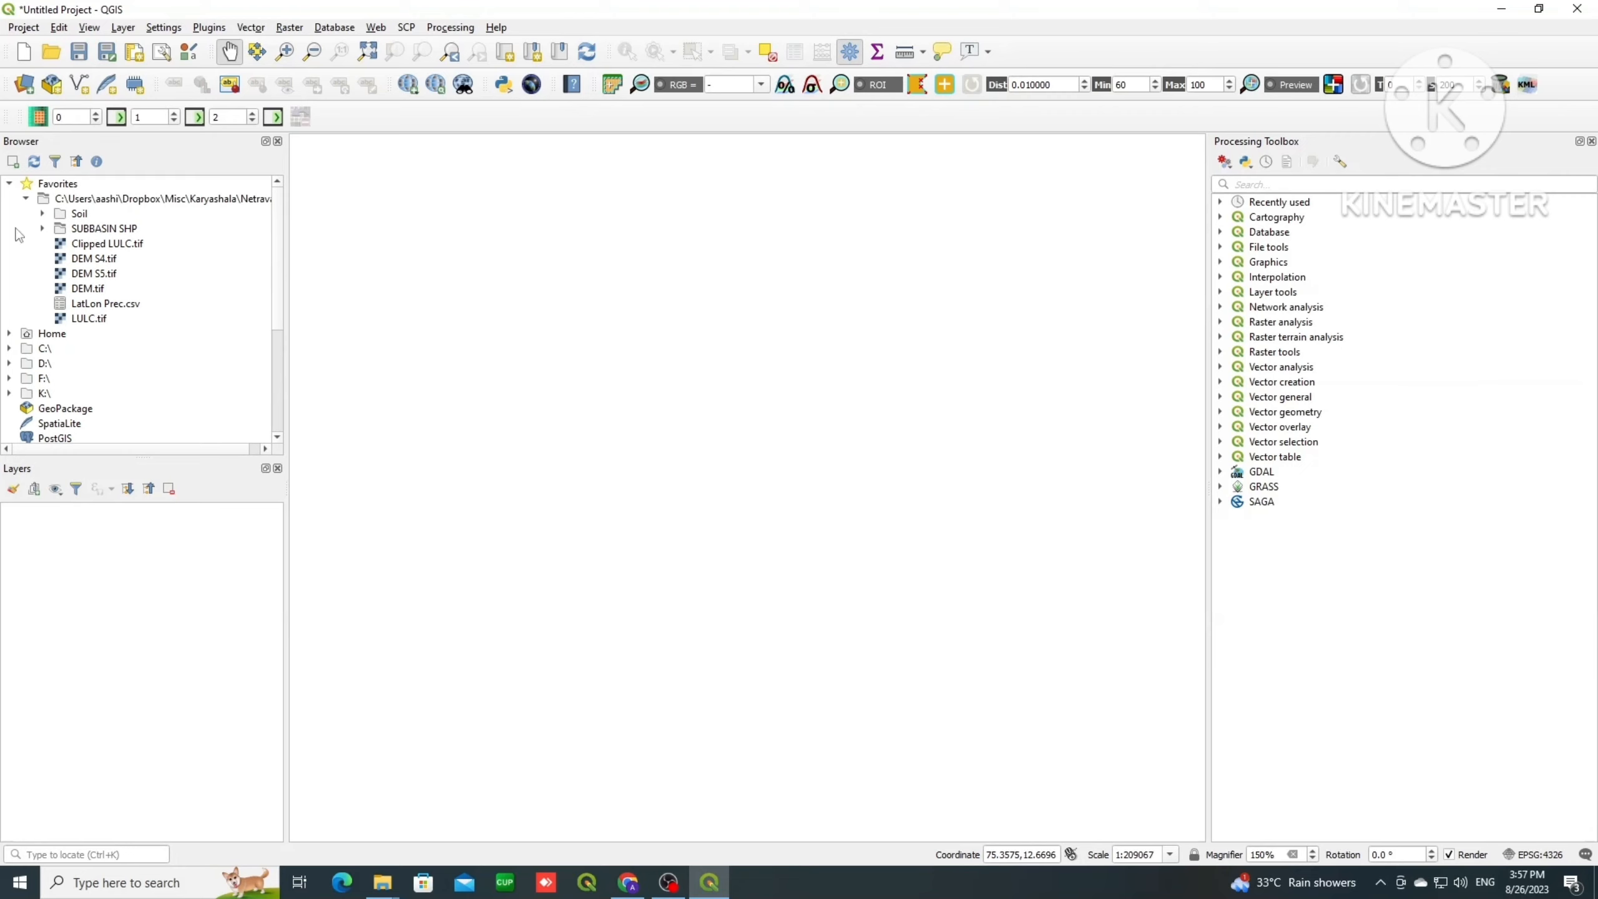
click(82, 293)
drag(82, 293, 80, 559)
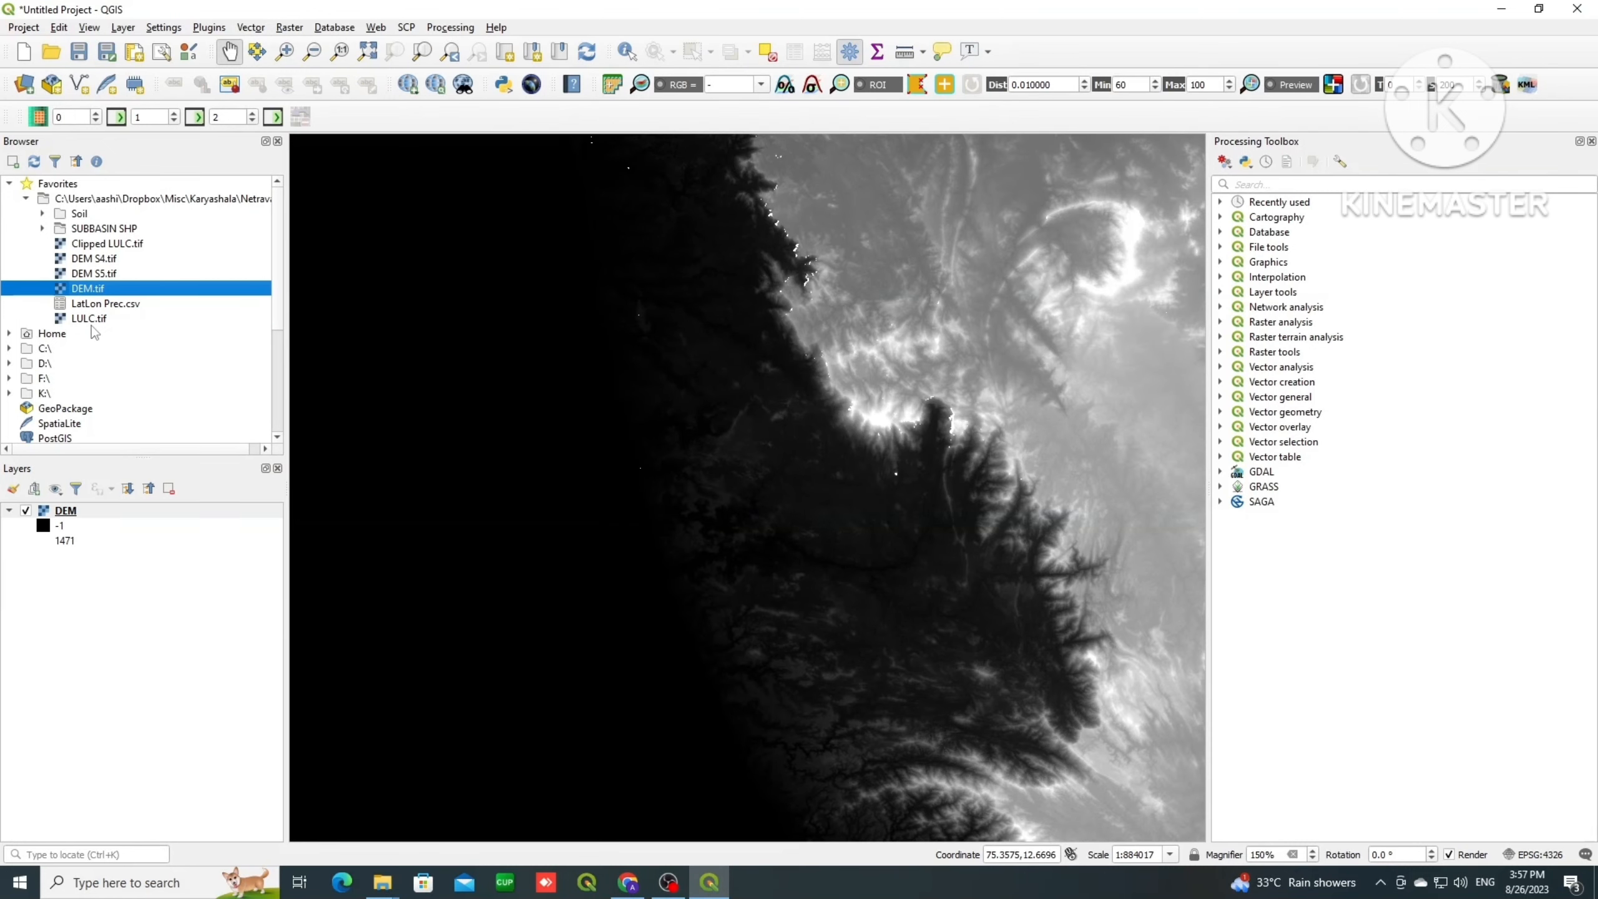
Step: Add LULC.tif and the subs1.shp shapefile from the SUBBASIN SHP folder to the project as layers
drag(87, 319, 60, 595)
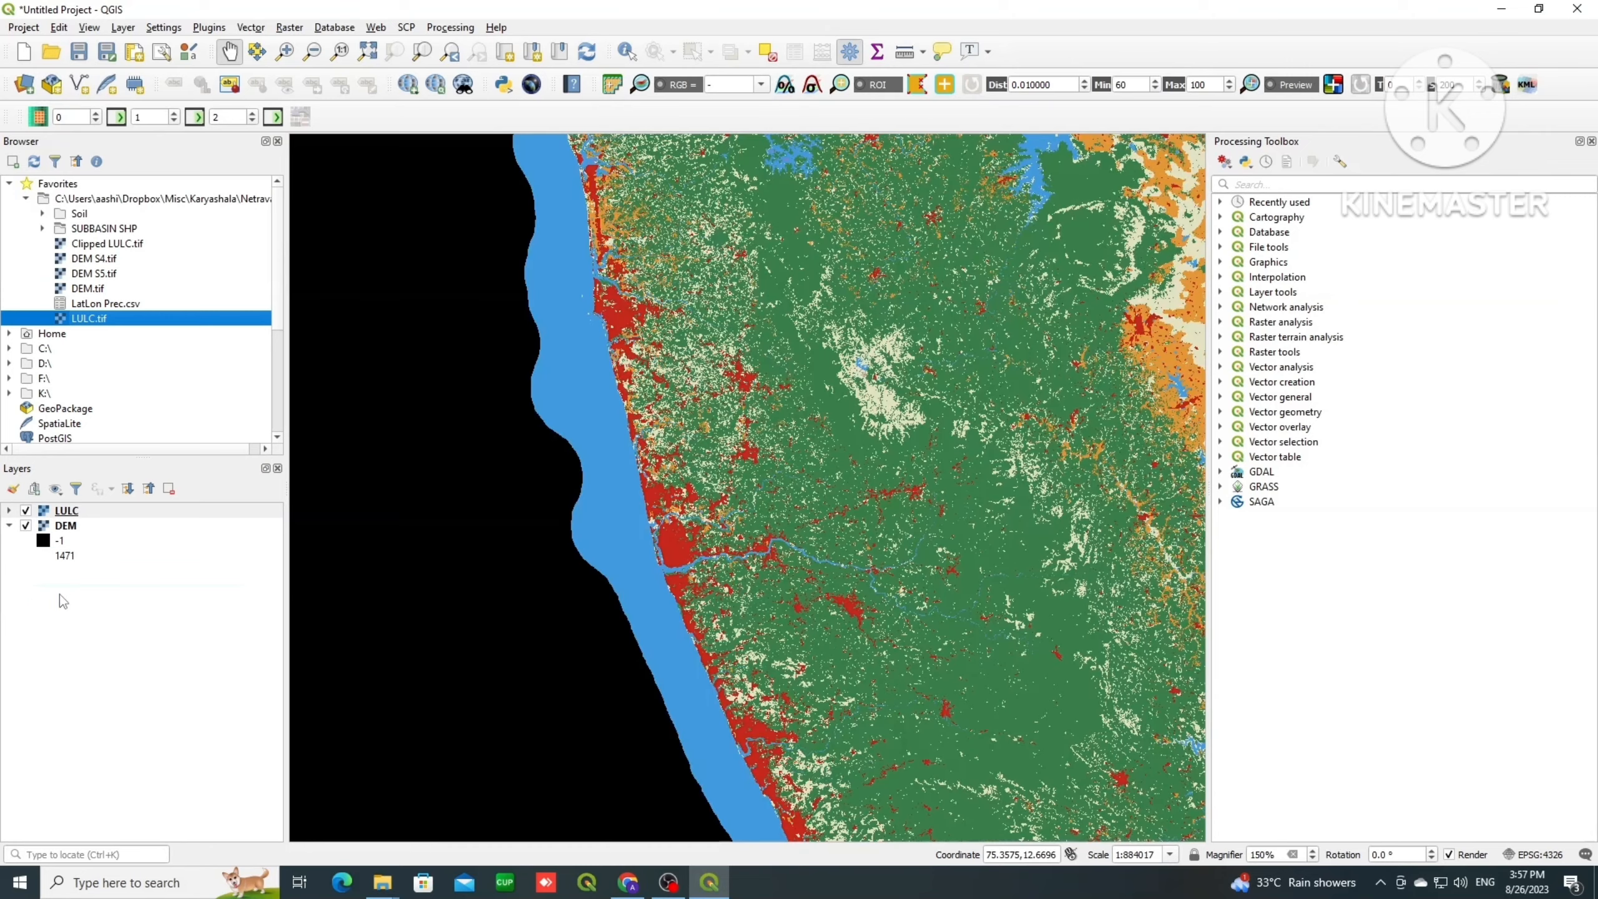
scroll(544, 464, down, 5)
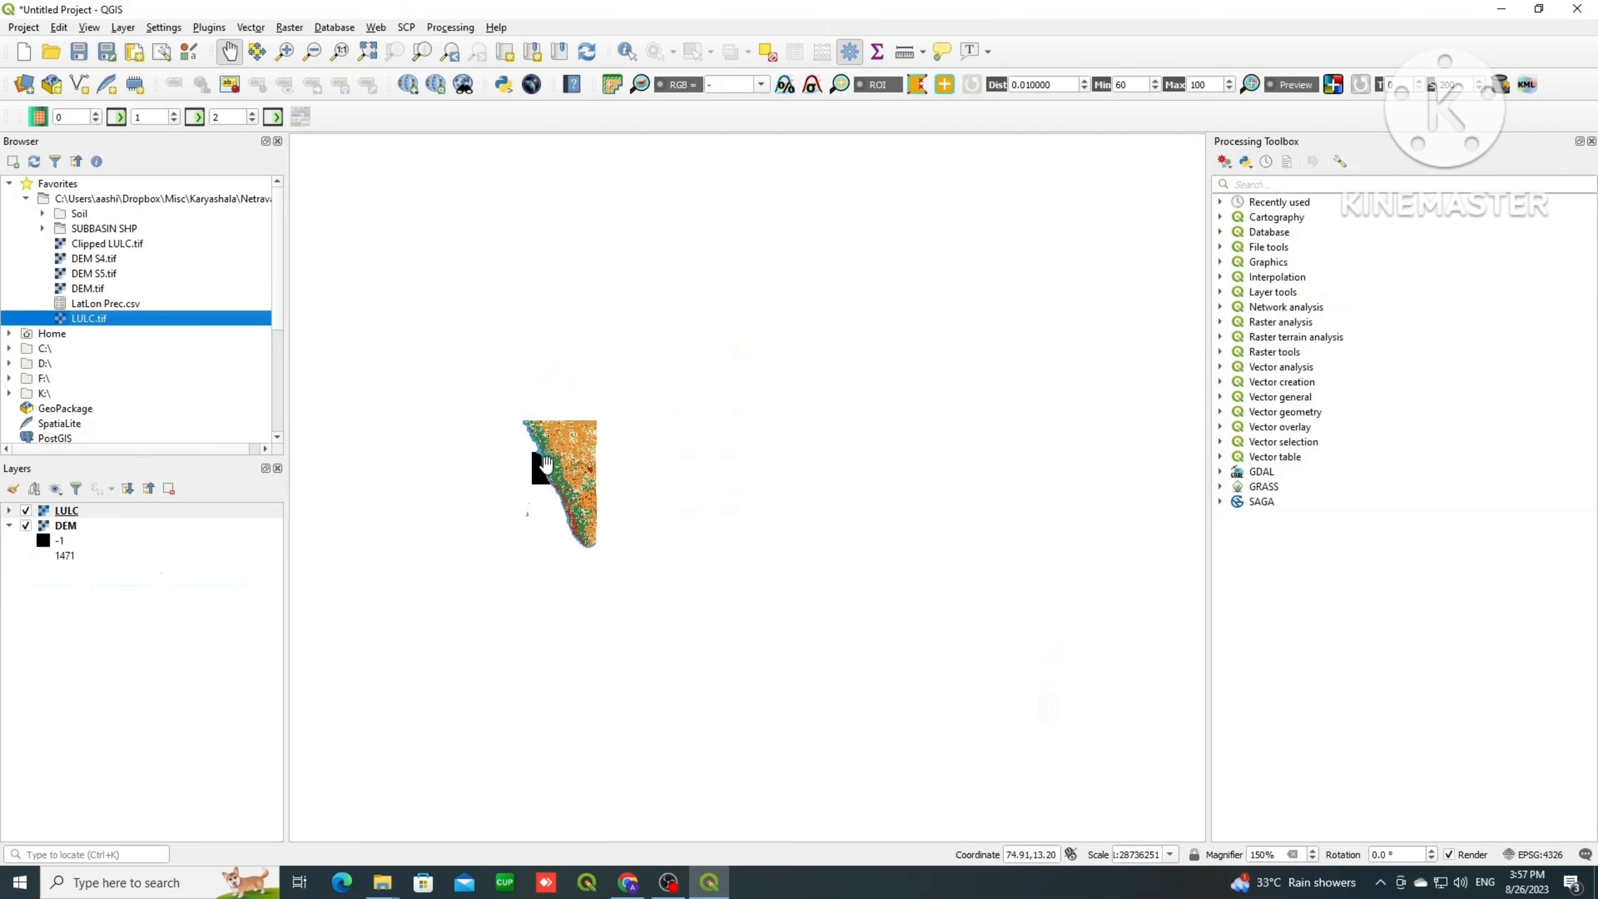
scroll(546, 464, up, 3)
drag(610, 426, 714, 450)
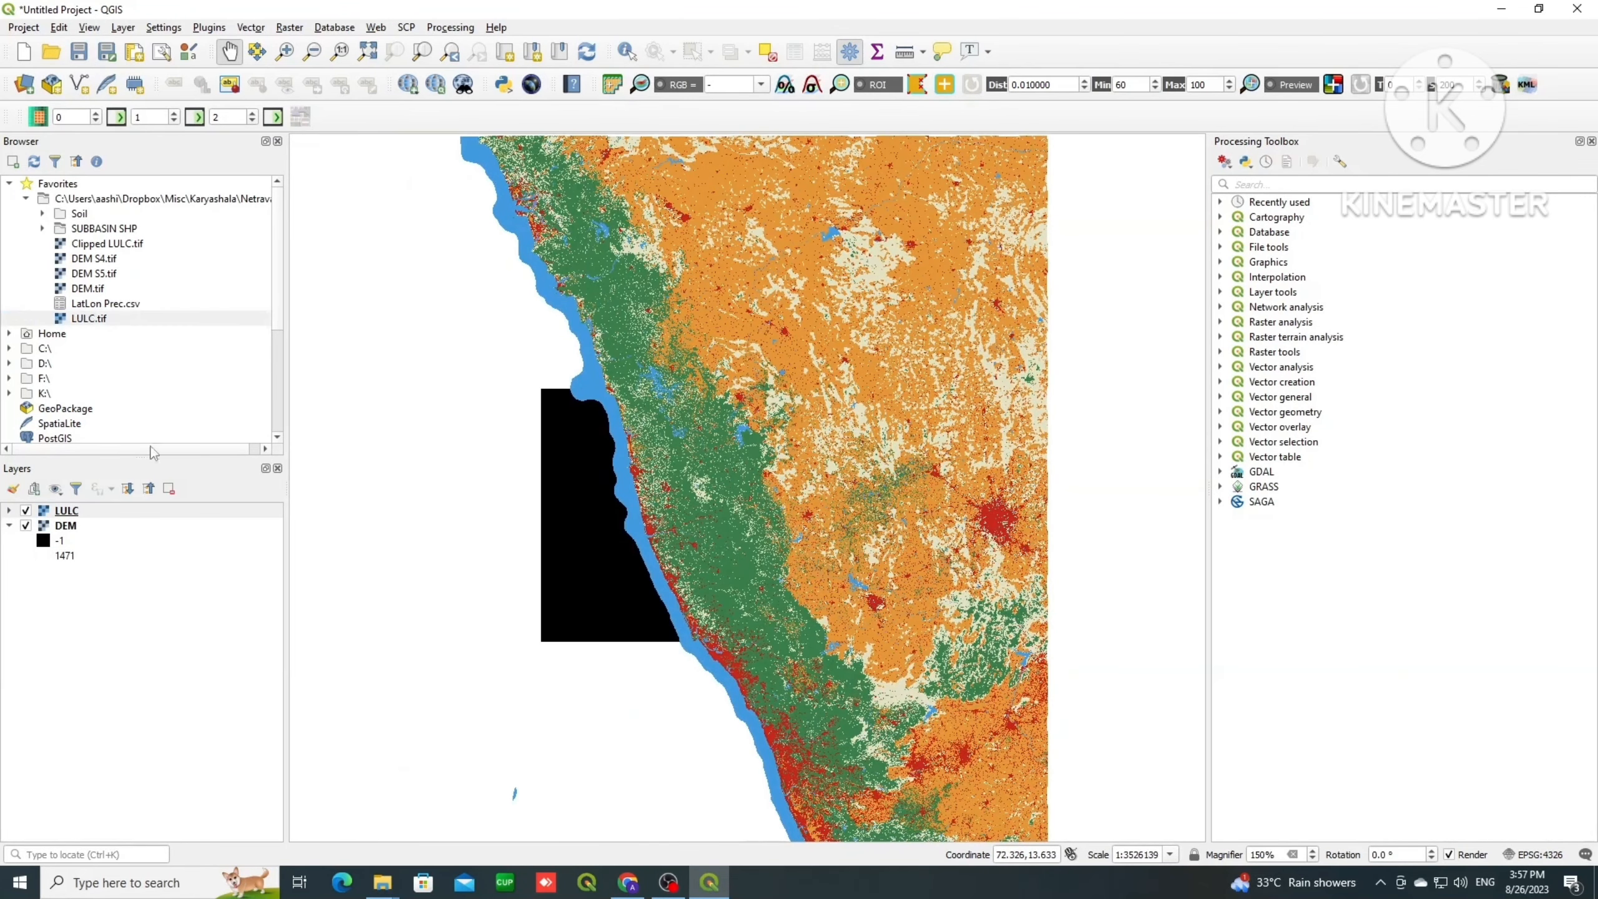
click(43, 227)
drag(95, 246, 75, 615)
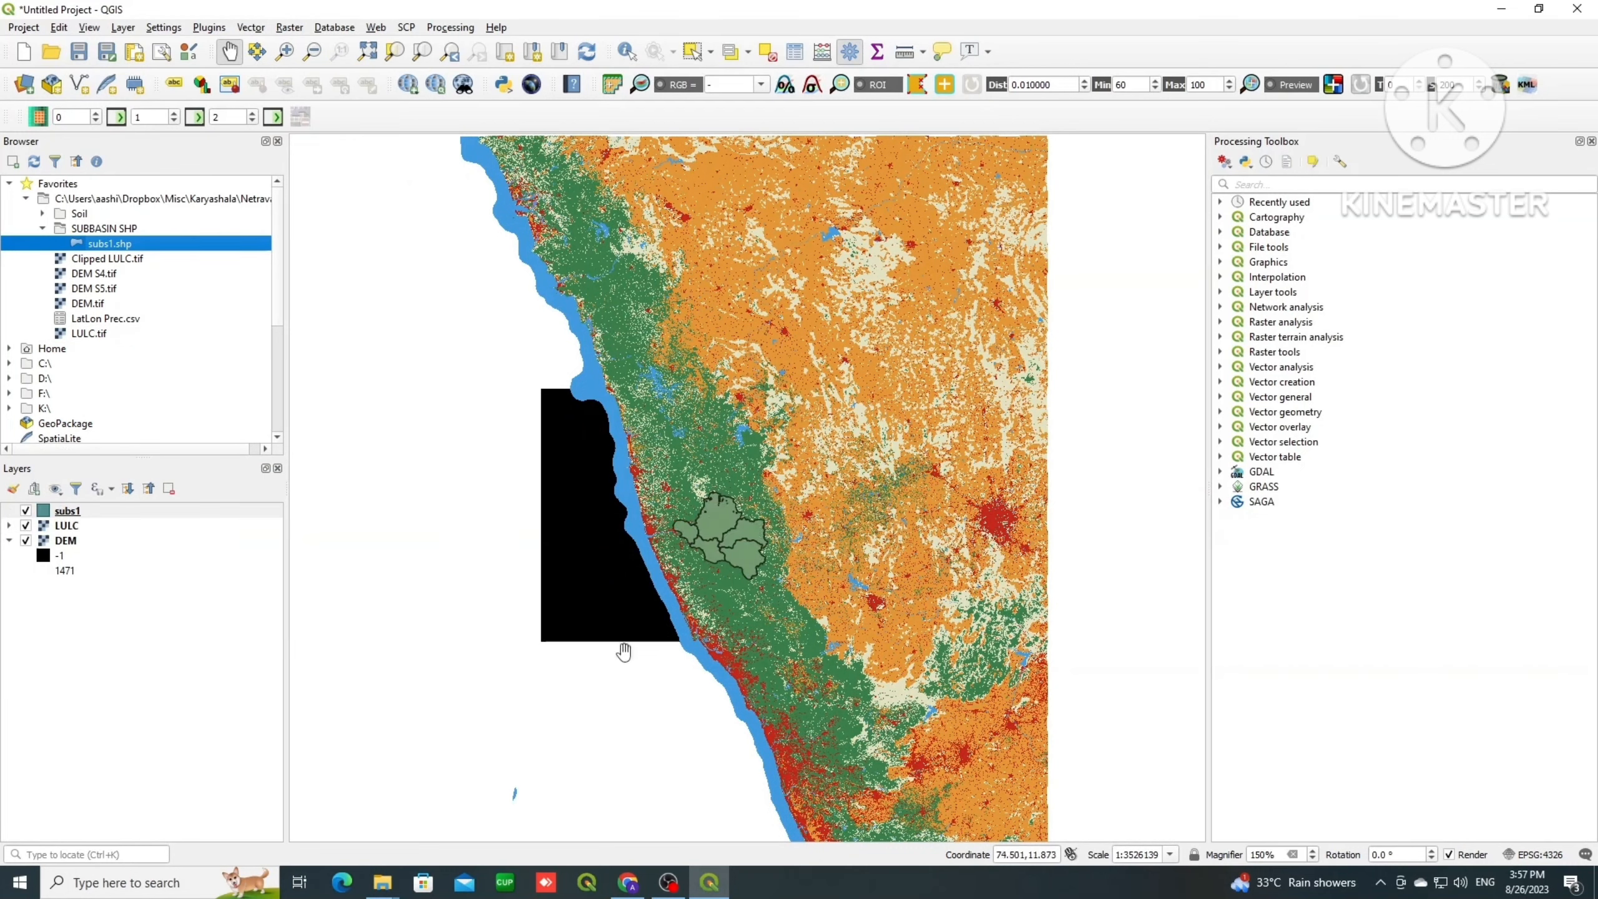
Step: Try several stacking orders for the three layers, ending with LULC above subs1 and DEM below both
click(74, 512)
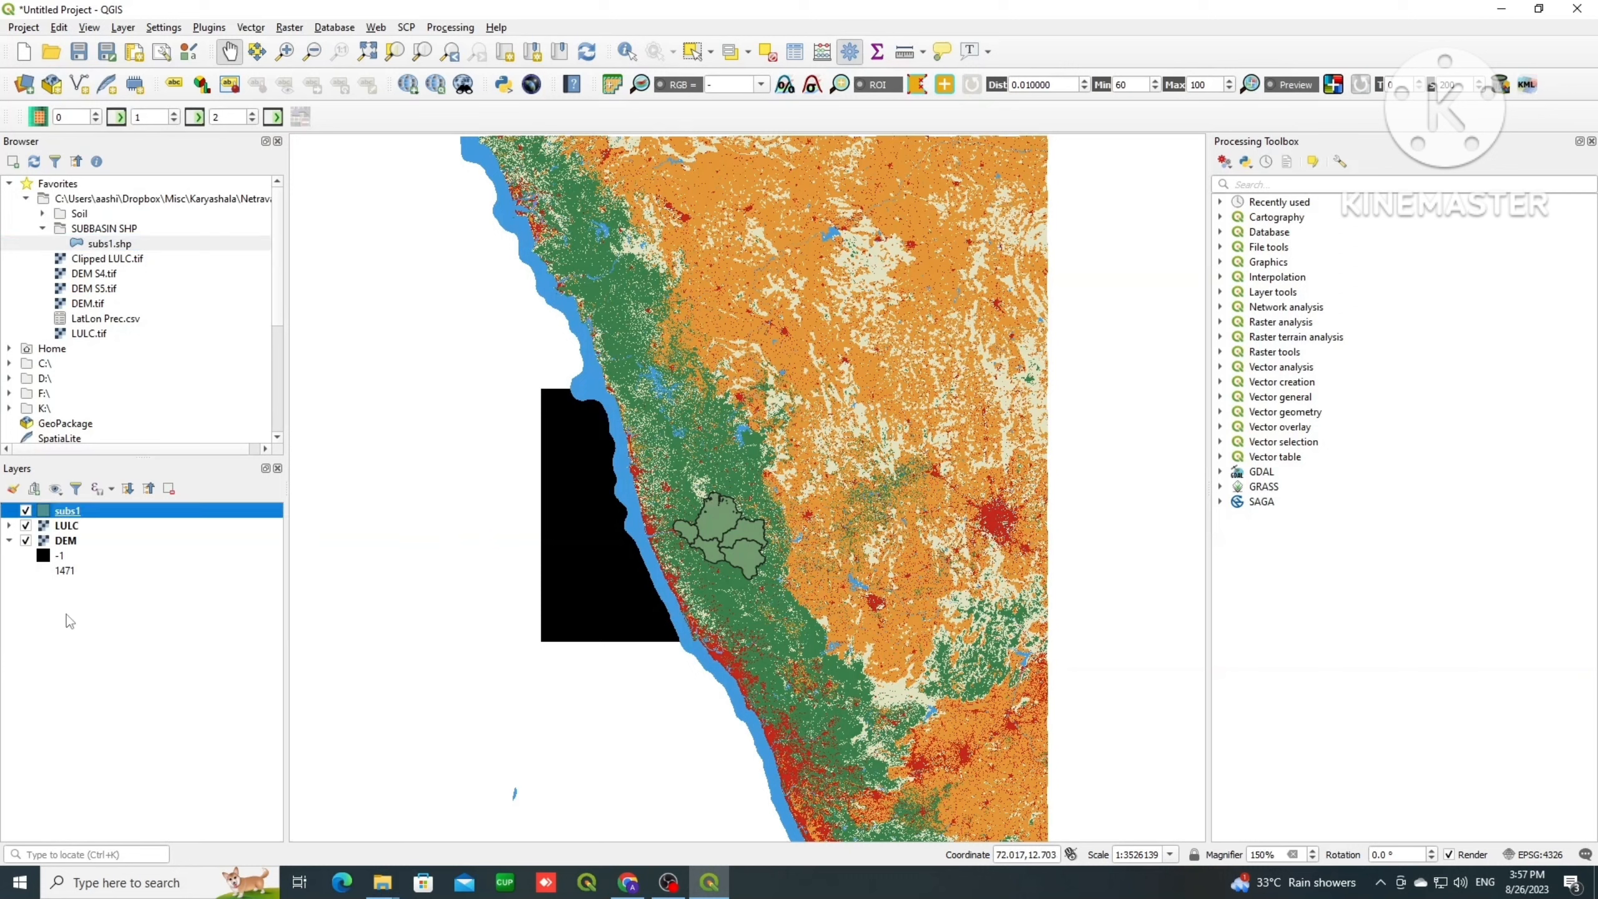
drag(73, 513, 66, 614)
drag(66, 510, 67, 625)
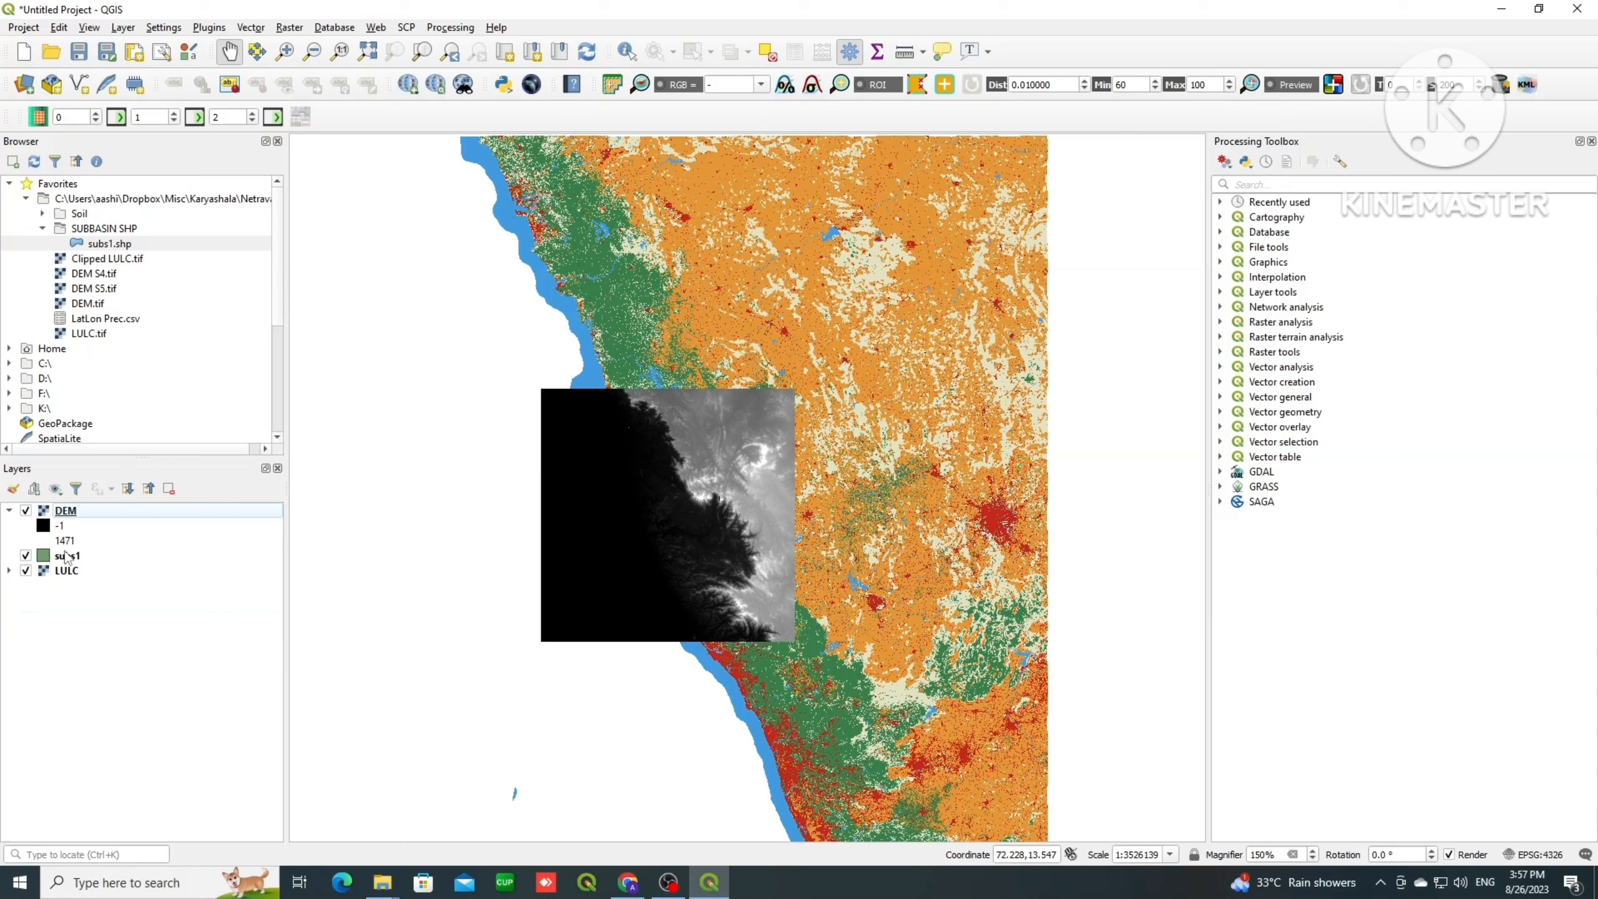
drag(66, 511, 63, 570)
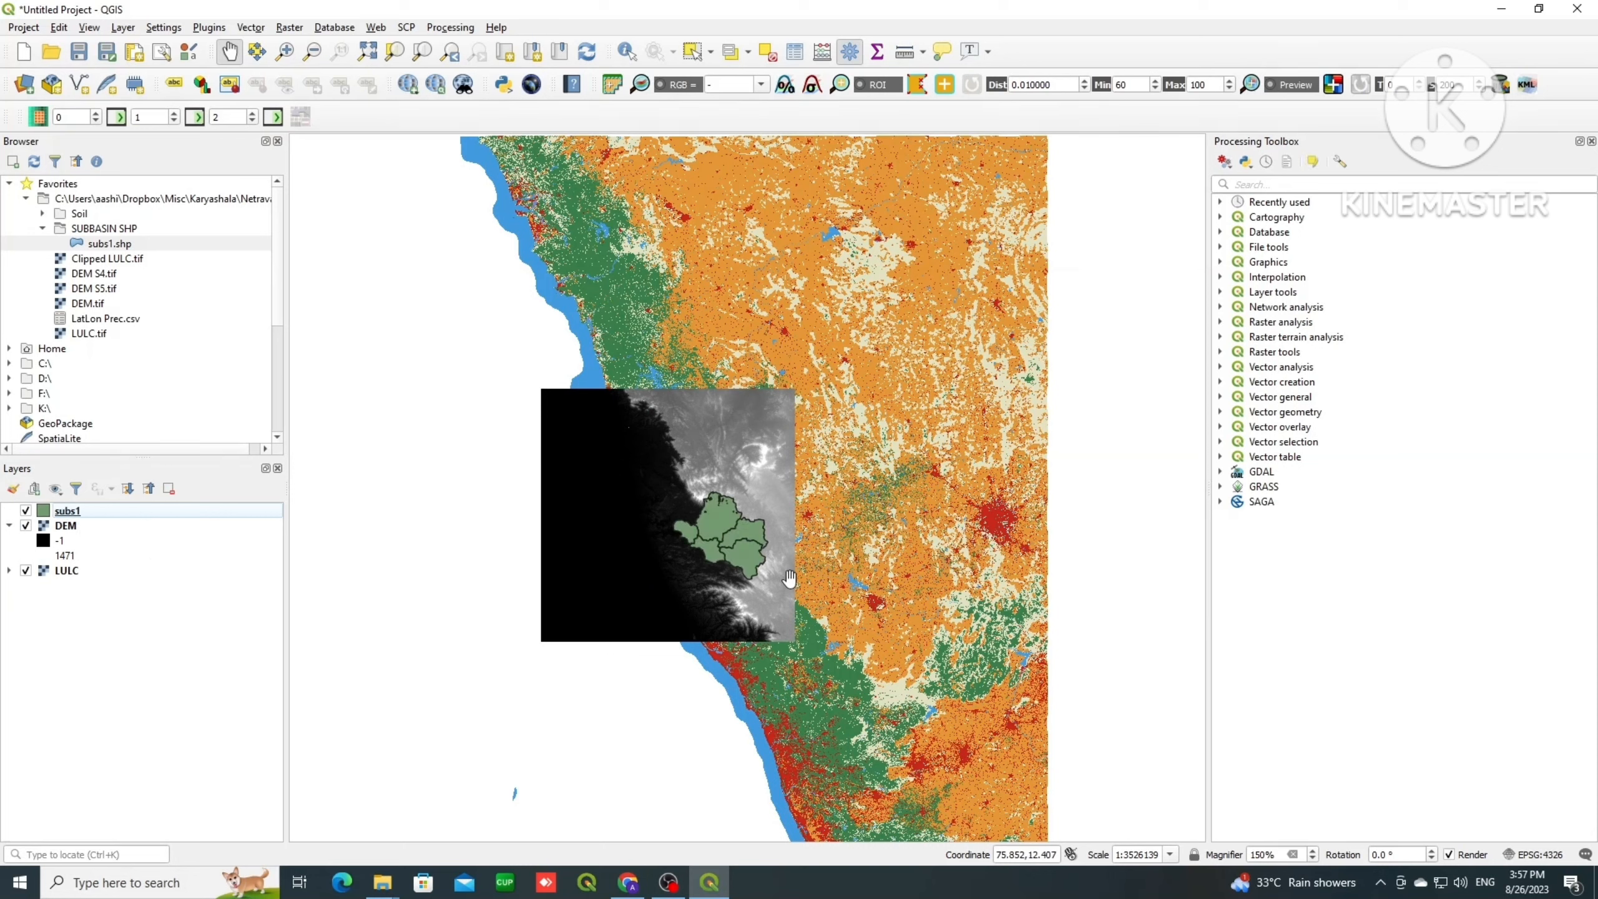
drag(67, 511, 63, 604)
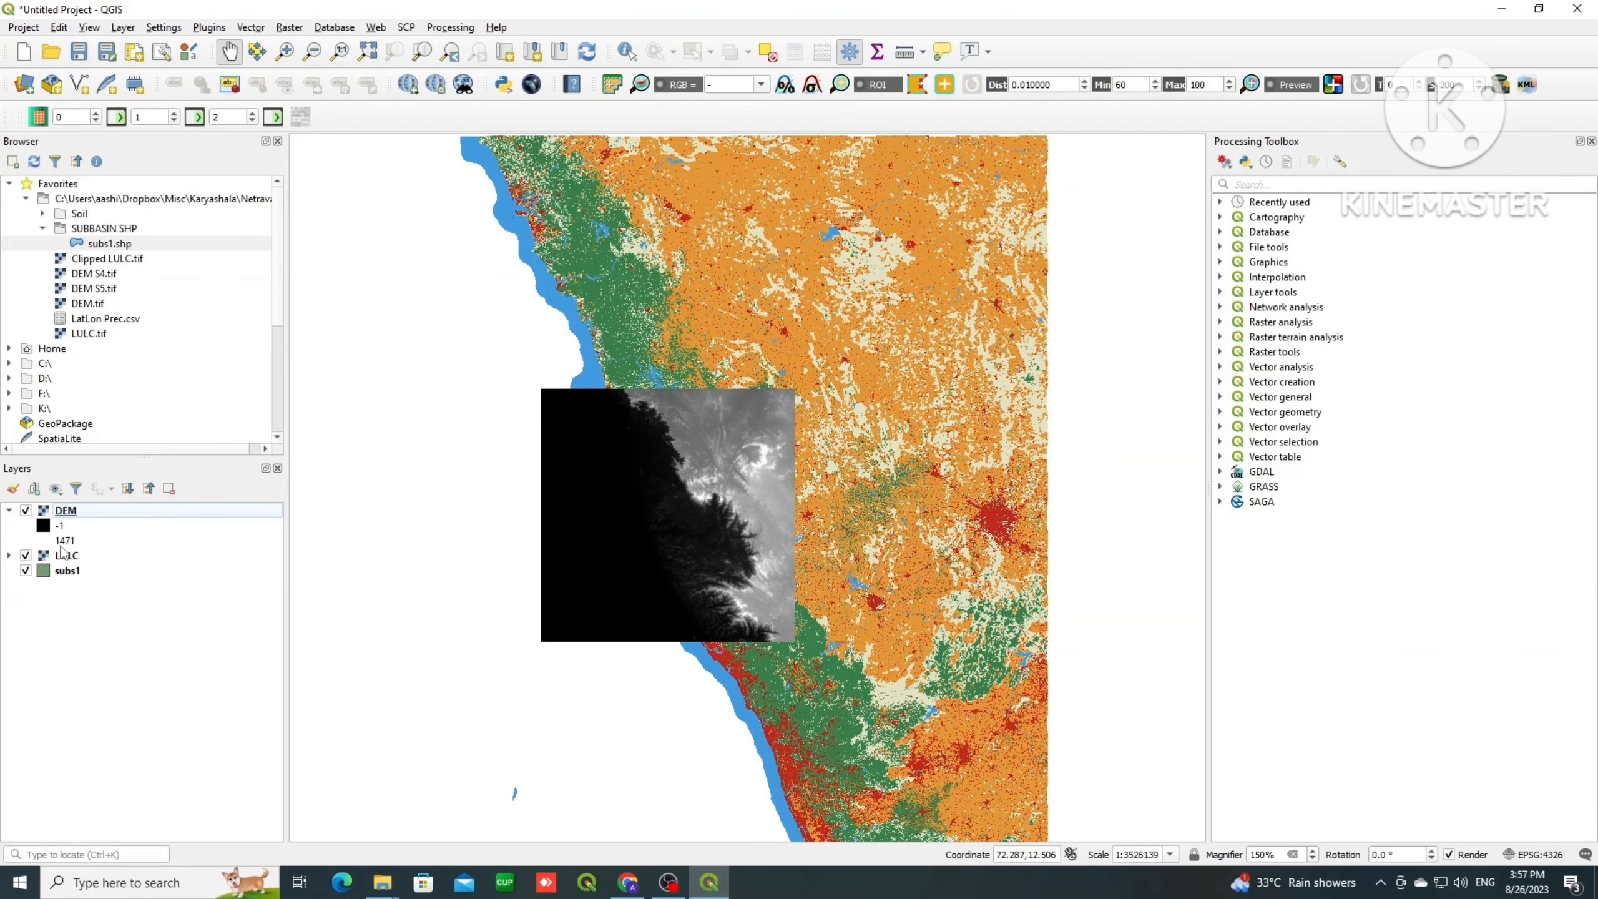
drag(74, 521, 94, 623)
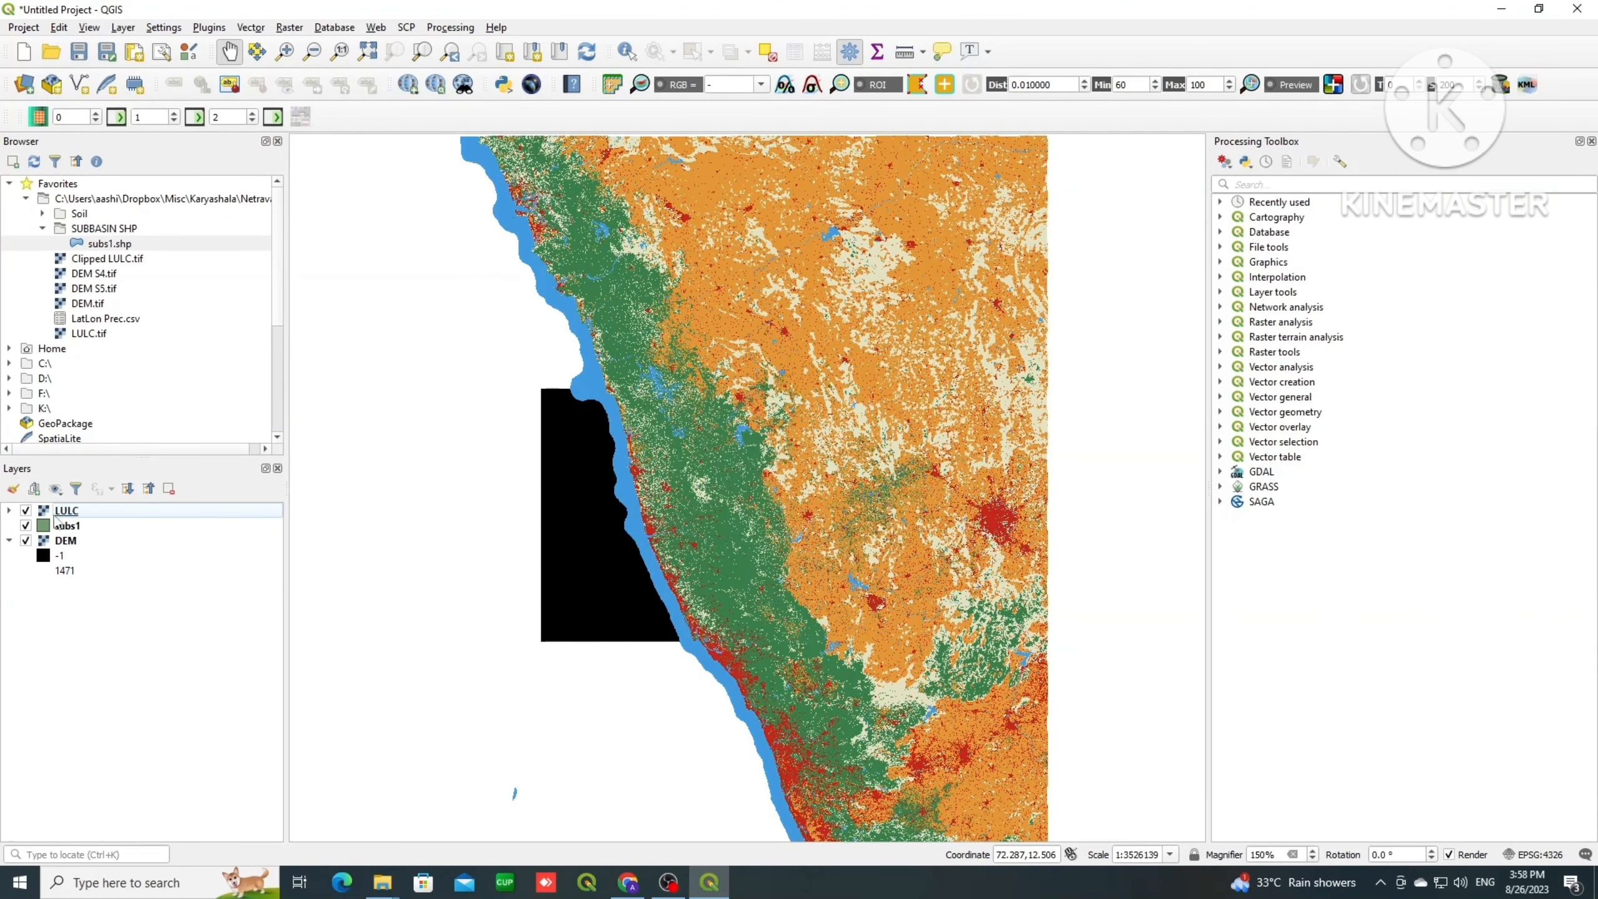
Step: Expand the LULC layer's legend to examine its classes, and collapse the legends of all layers
click(9, 510)
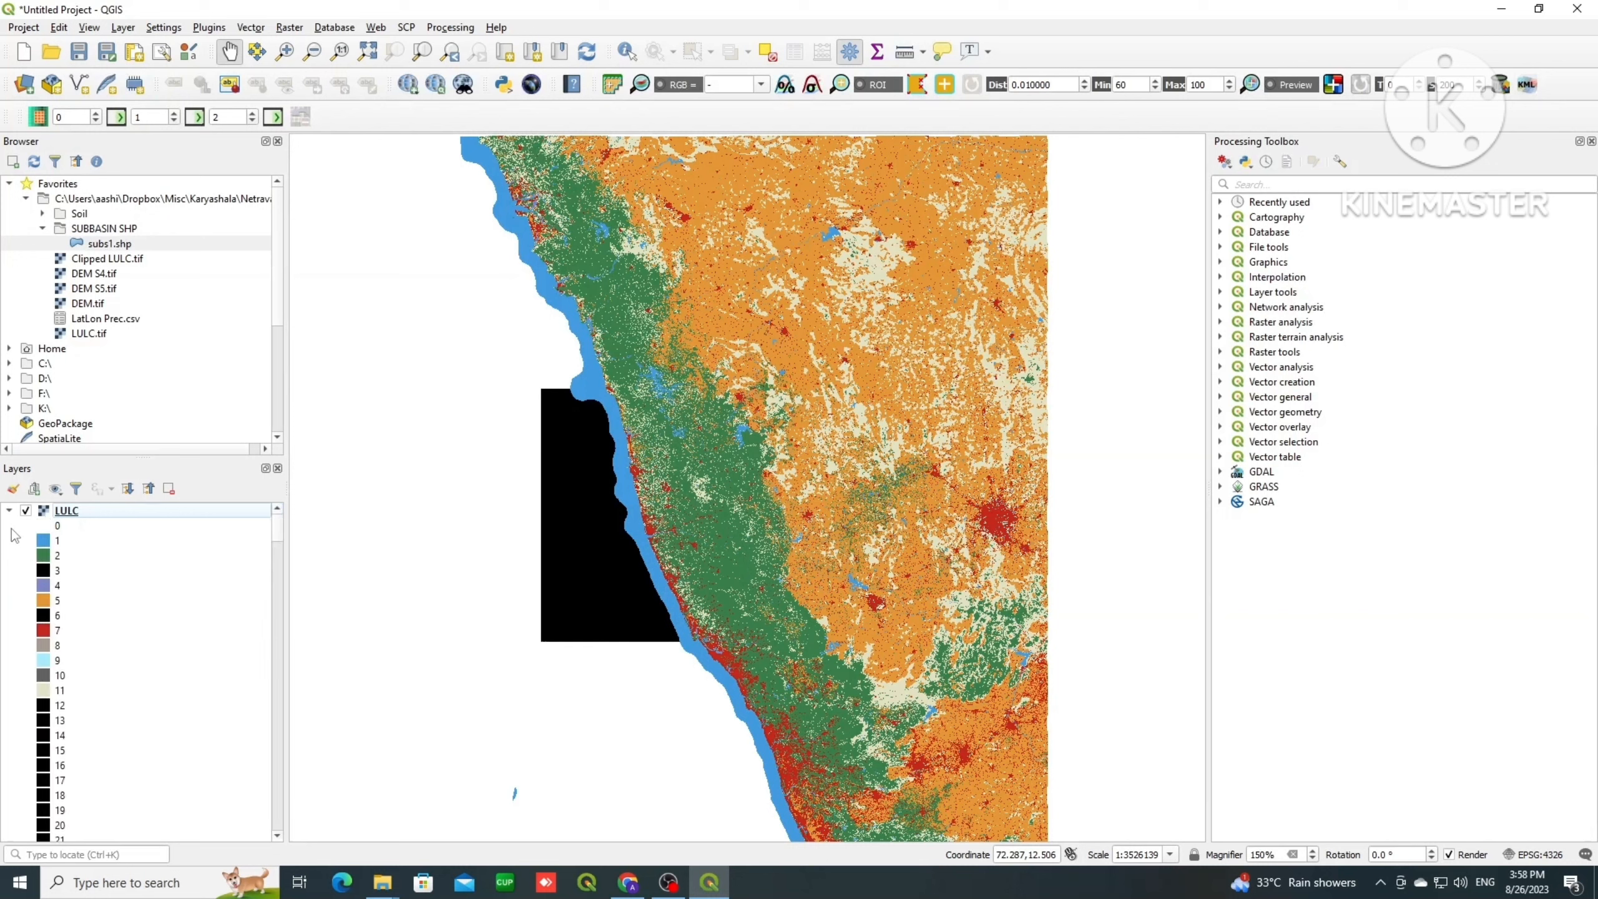
scroll(22, 548, down, 3)
scroll(28, 573, up, 3)
click(148, 490)
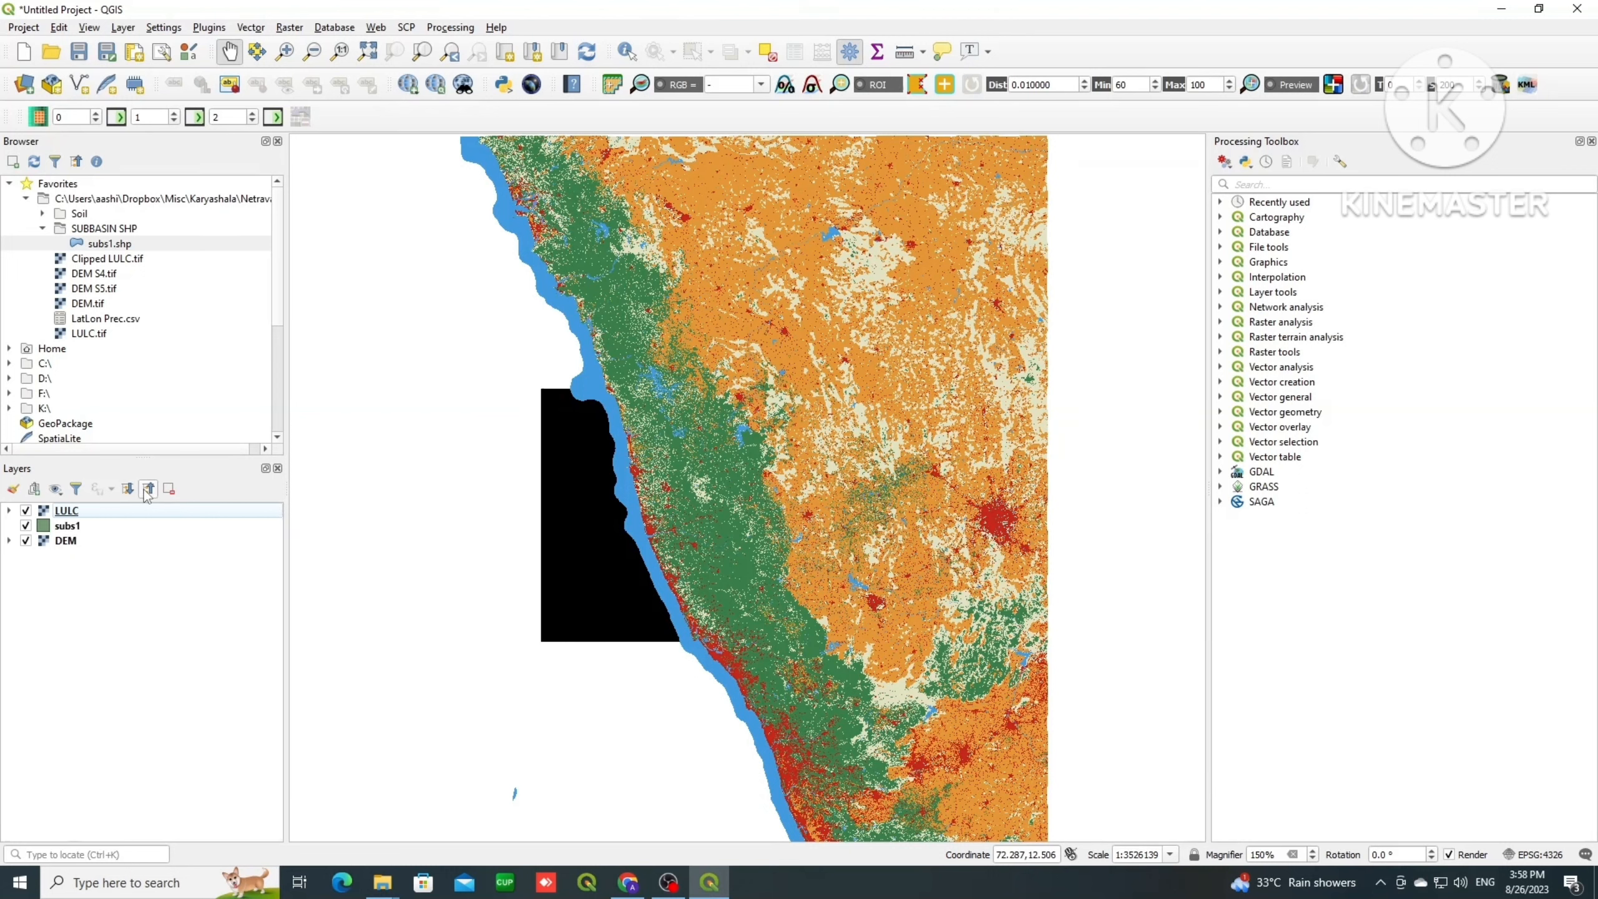
Step: View the options available for the LULC layer and dismiss them without choosing any
click(80, 515)
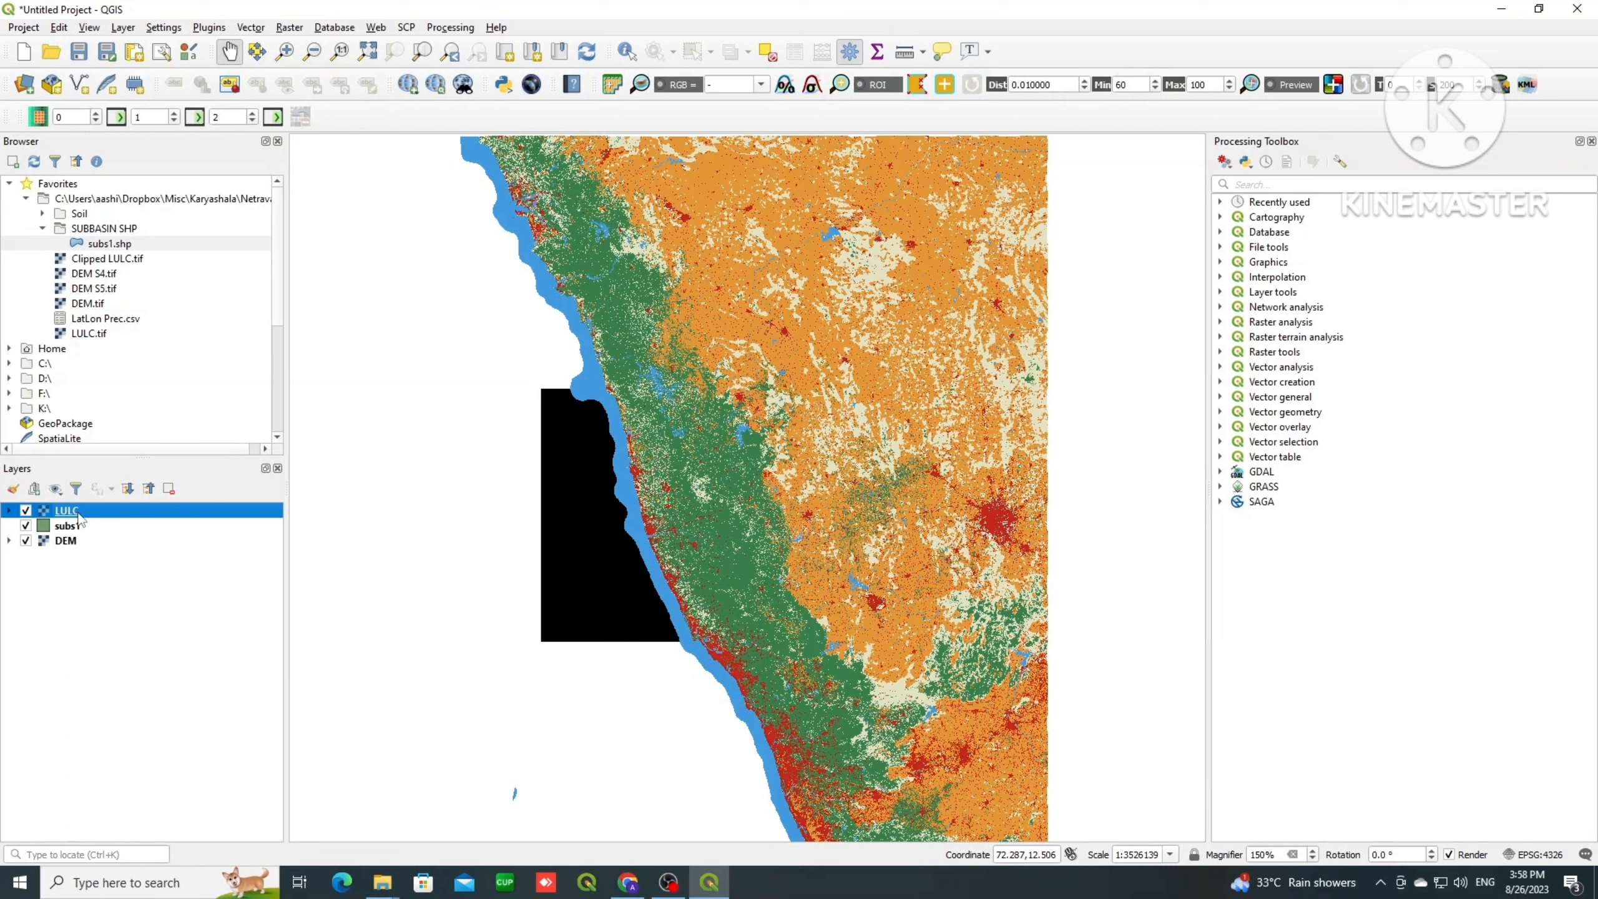
right_click(80, 518)
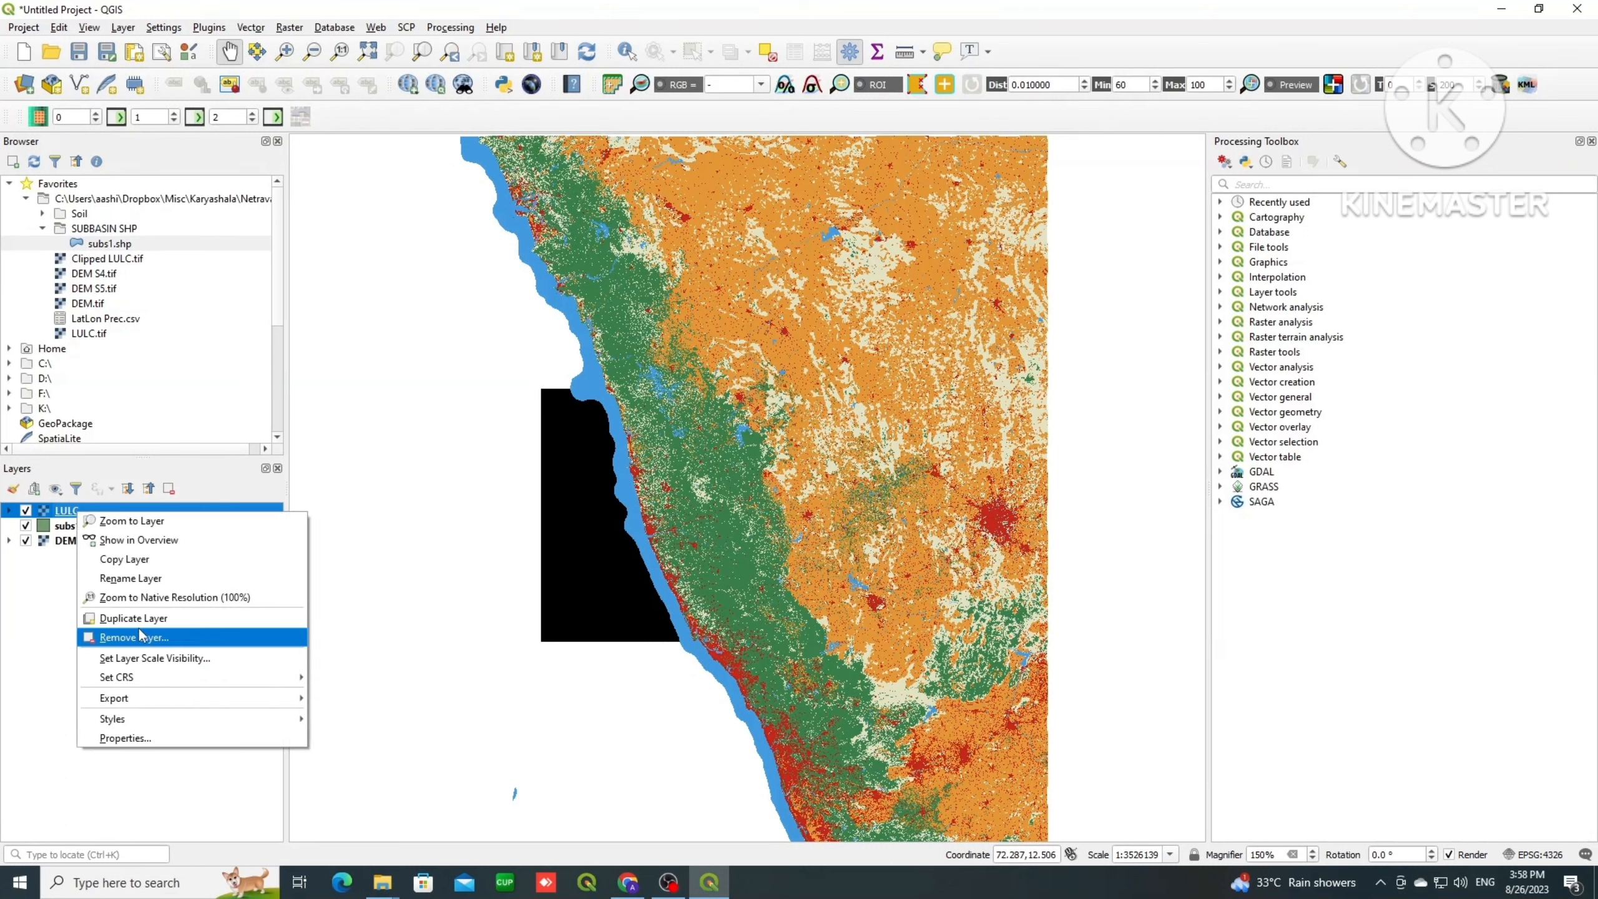
click(20, 597)
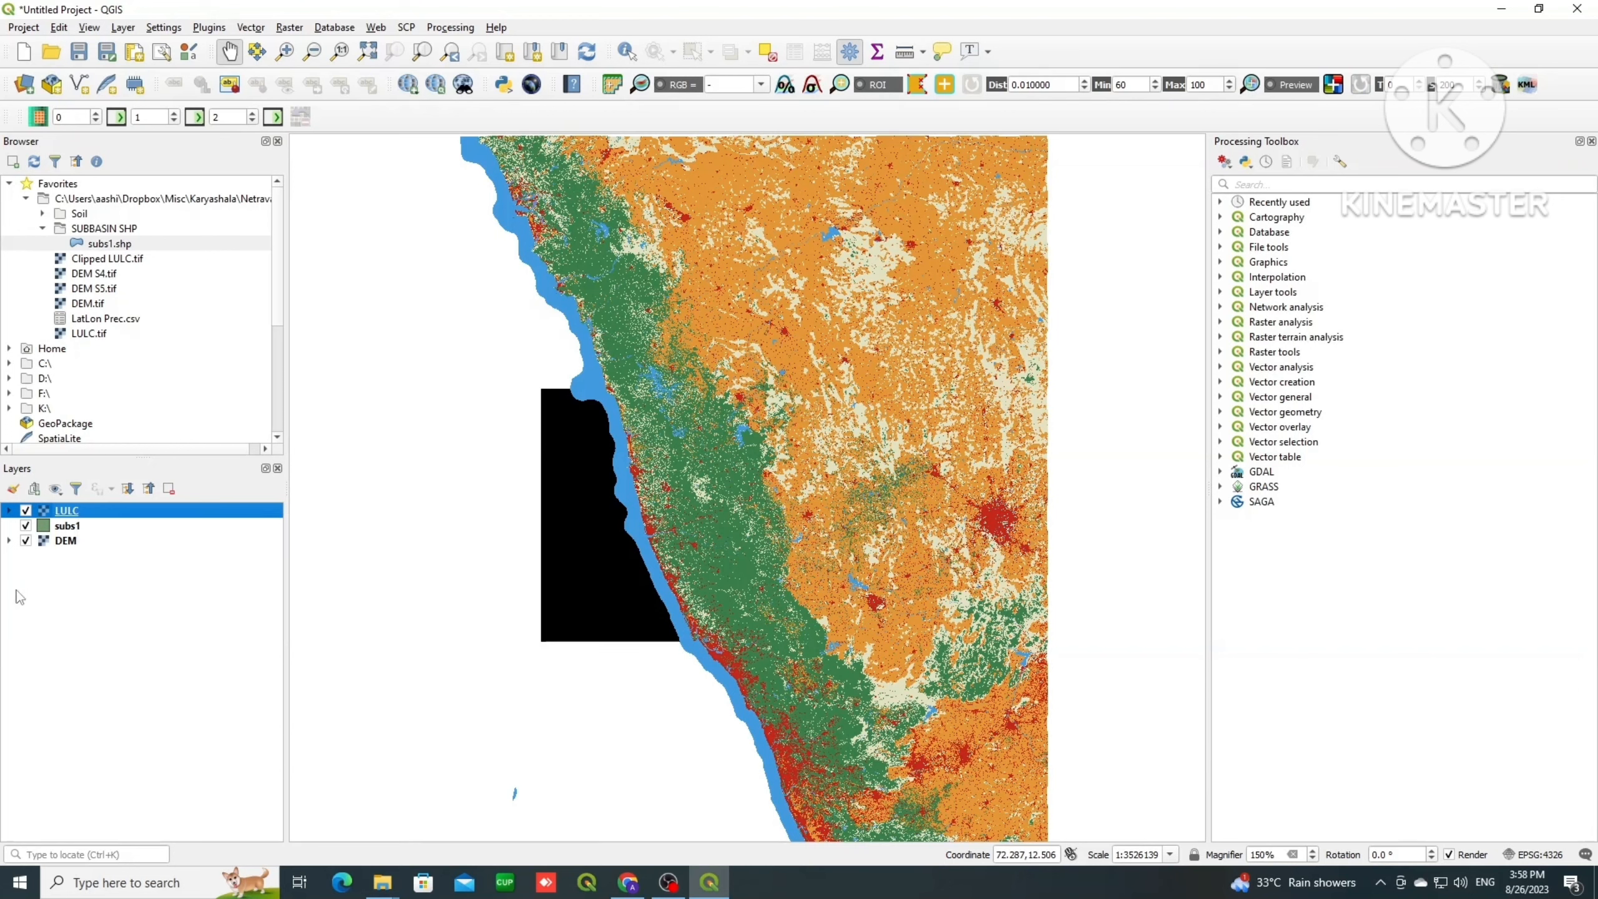
Step: Remove the LULC, subs1 and DEM layers from the project together
ctrl+click(100, 522)
ctrl+click(93, 541)
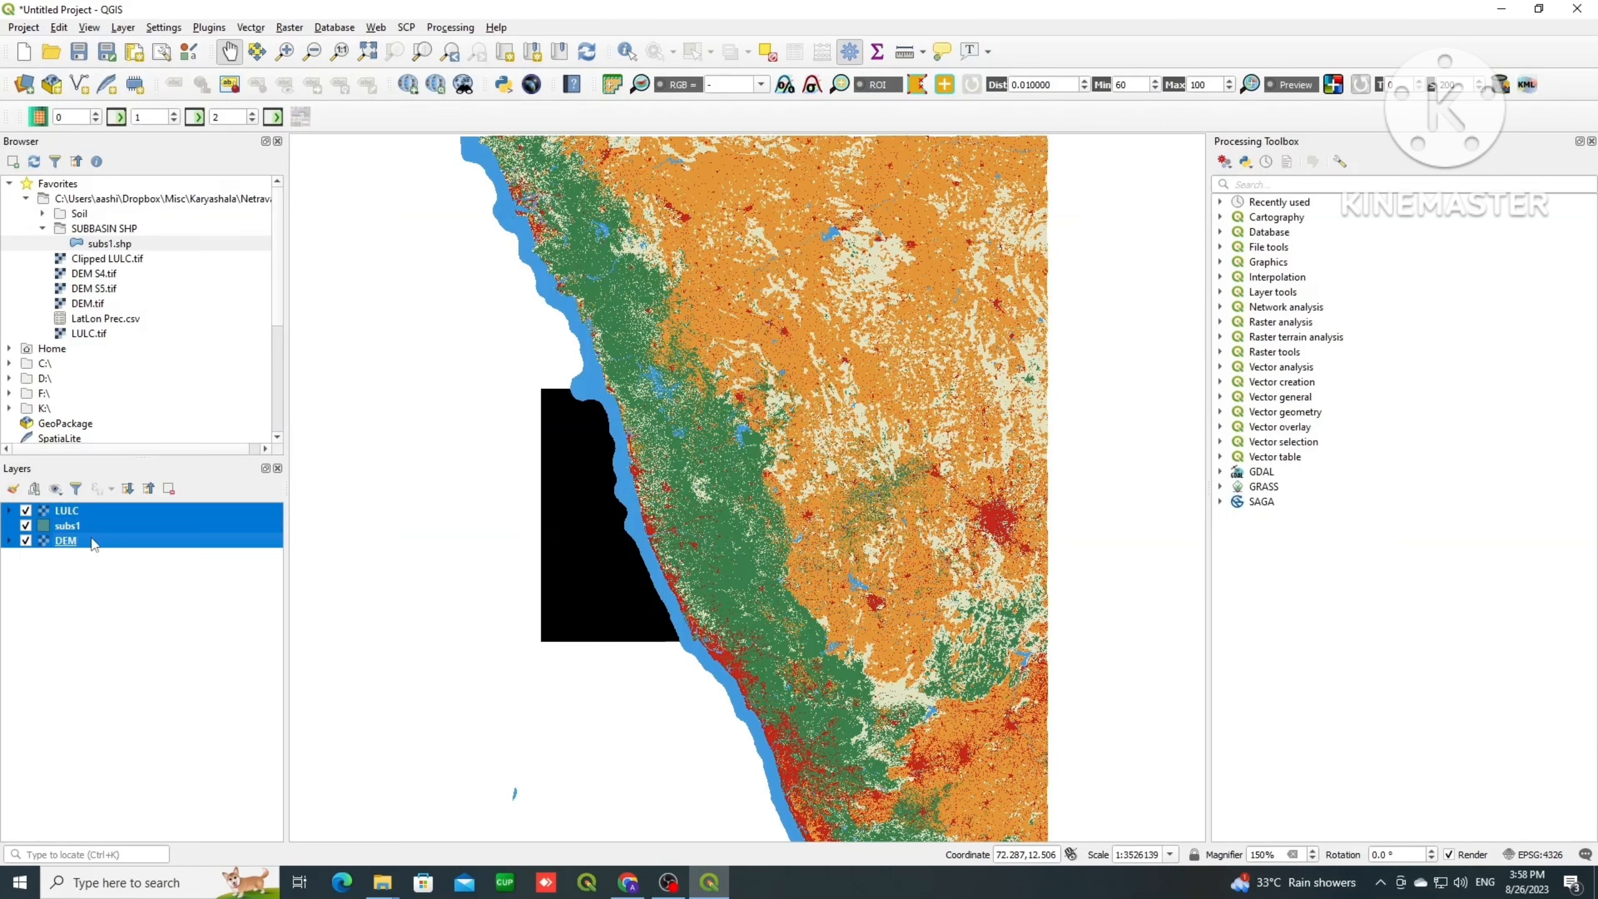
key(ctrl+d)
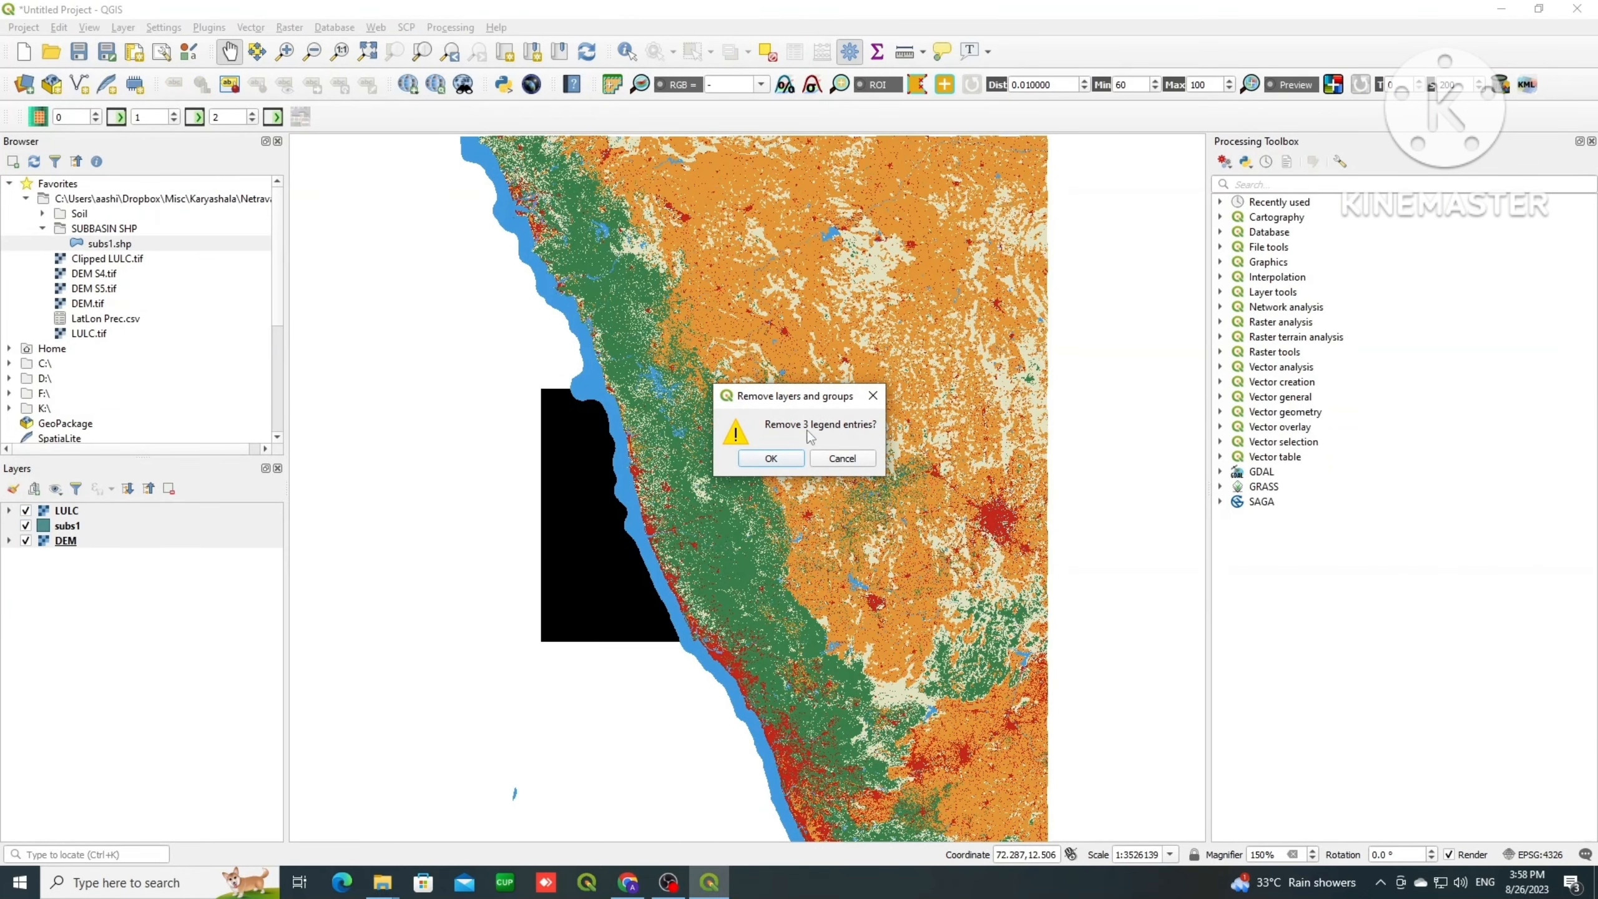
click(768, 459)
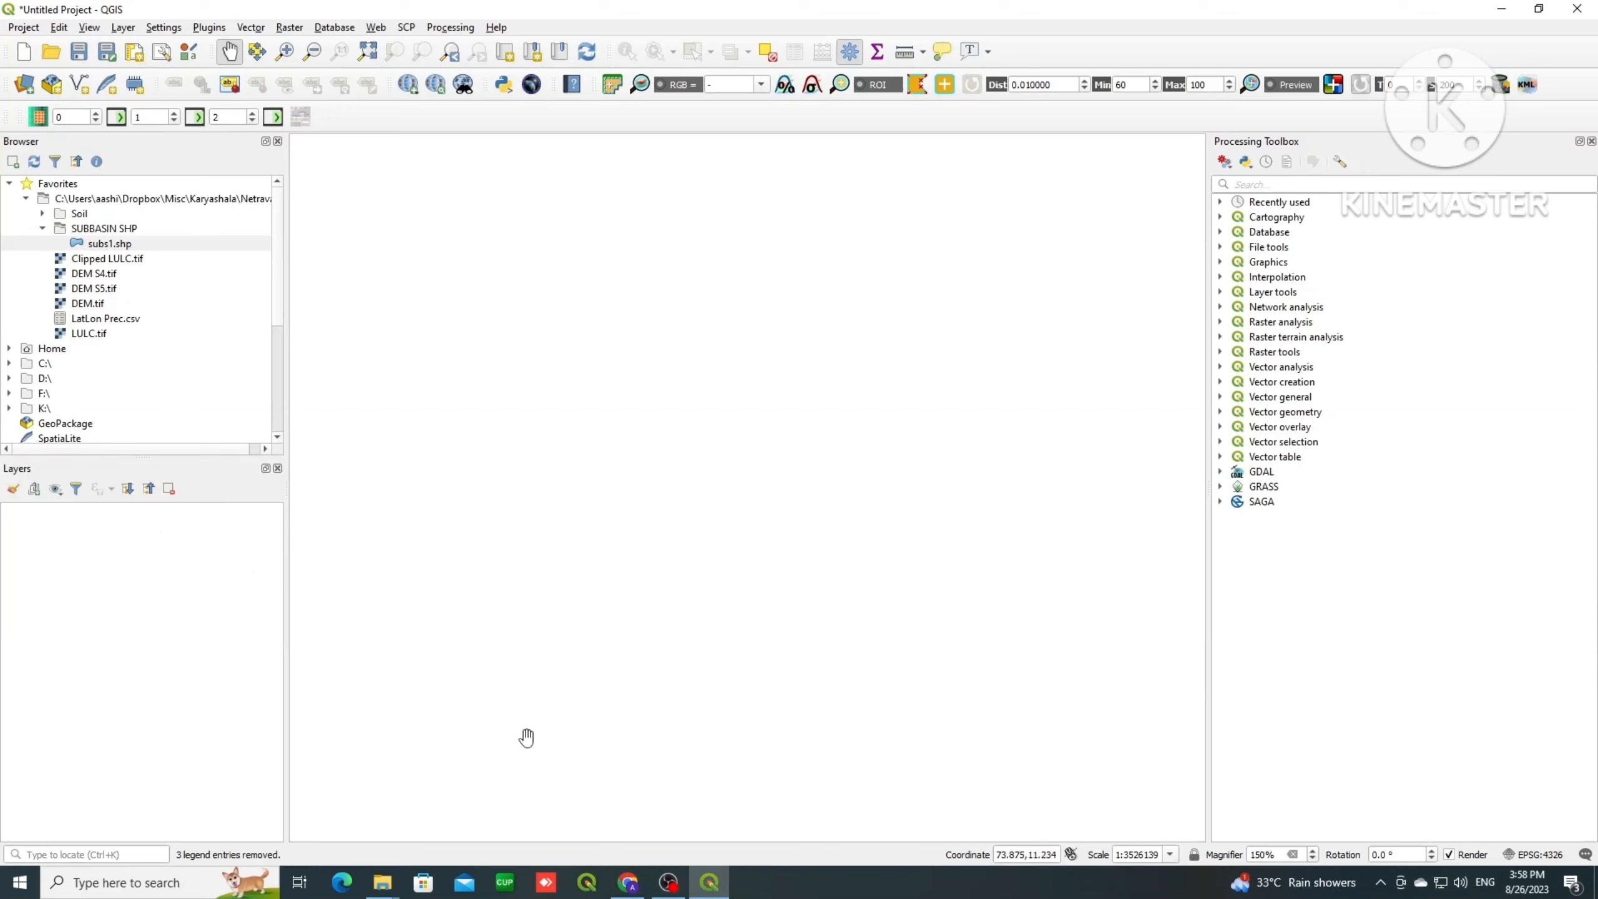
Step: Switch to Chrome and search the web for "esri lulc" in a new tab
click(628, 883)
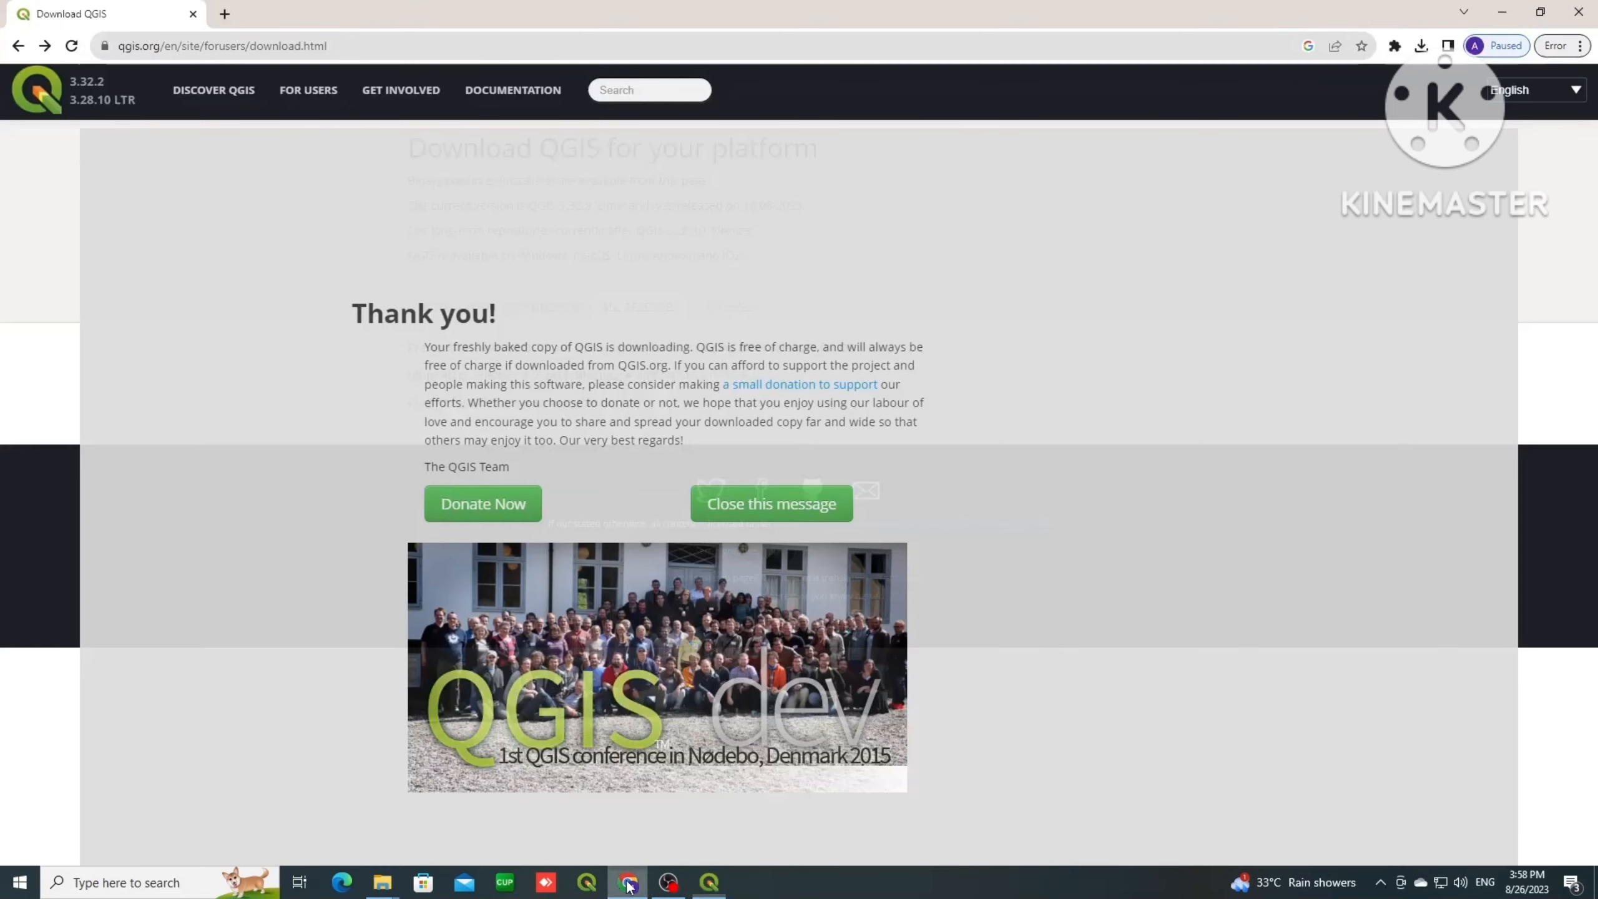
click(225, 14)
text(es)
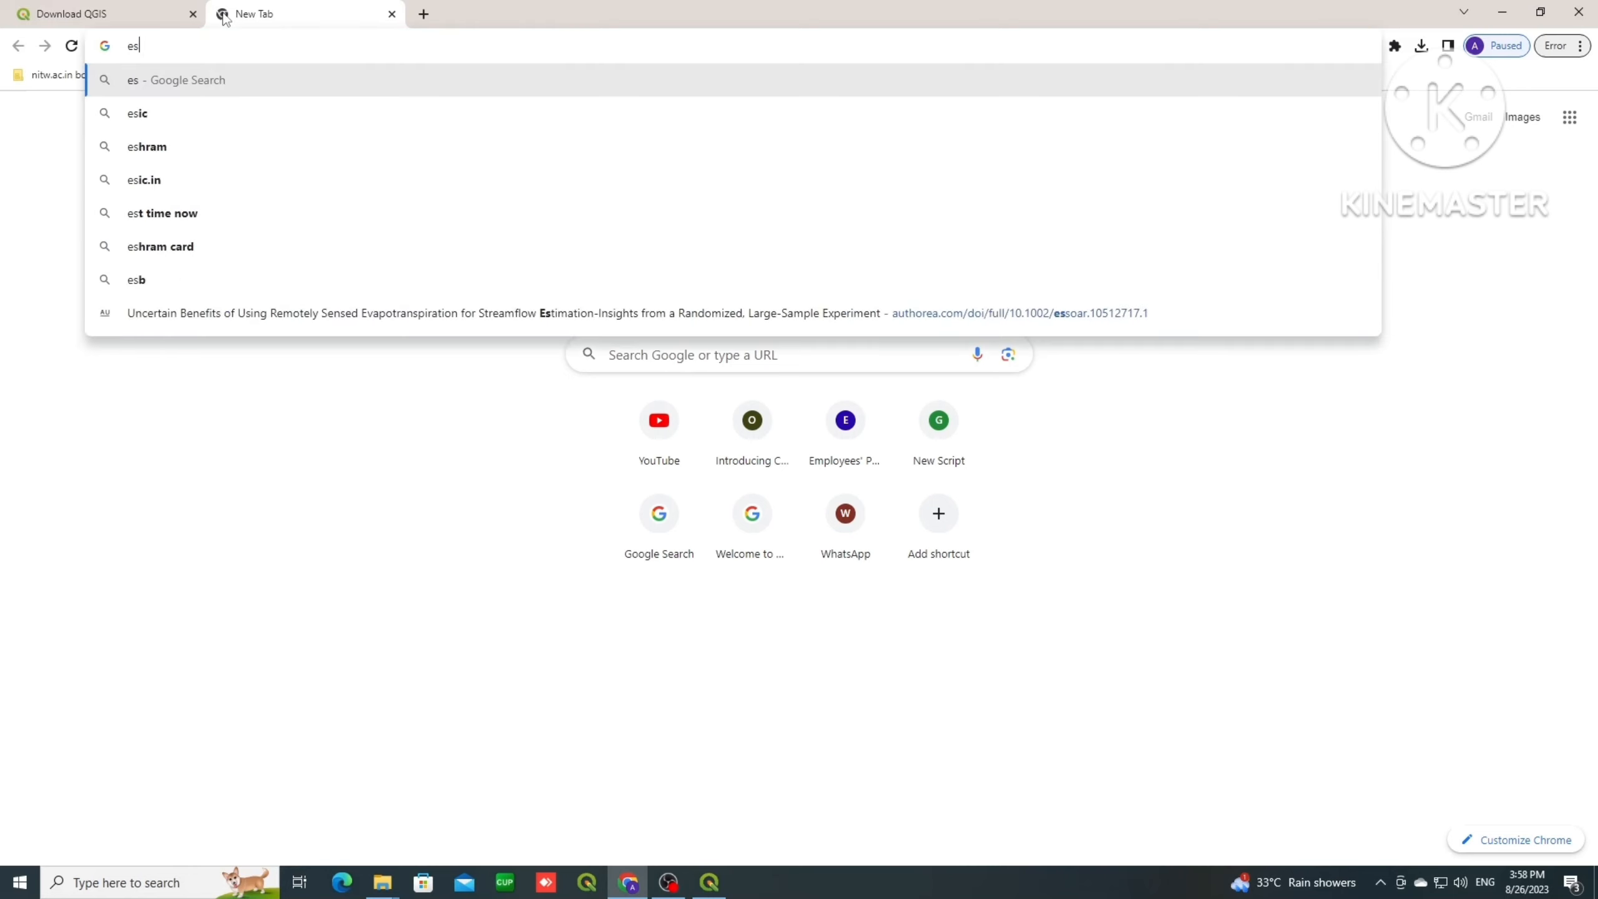
text(ri lulc)
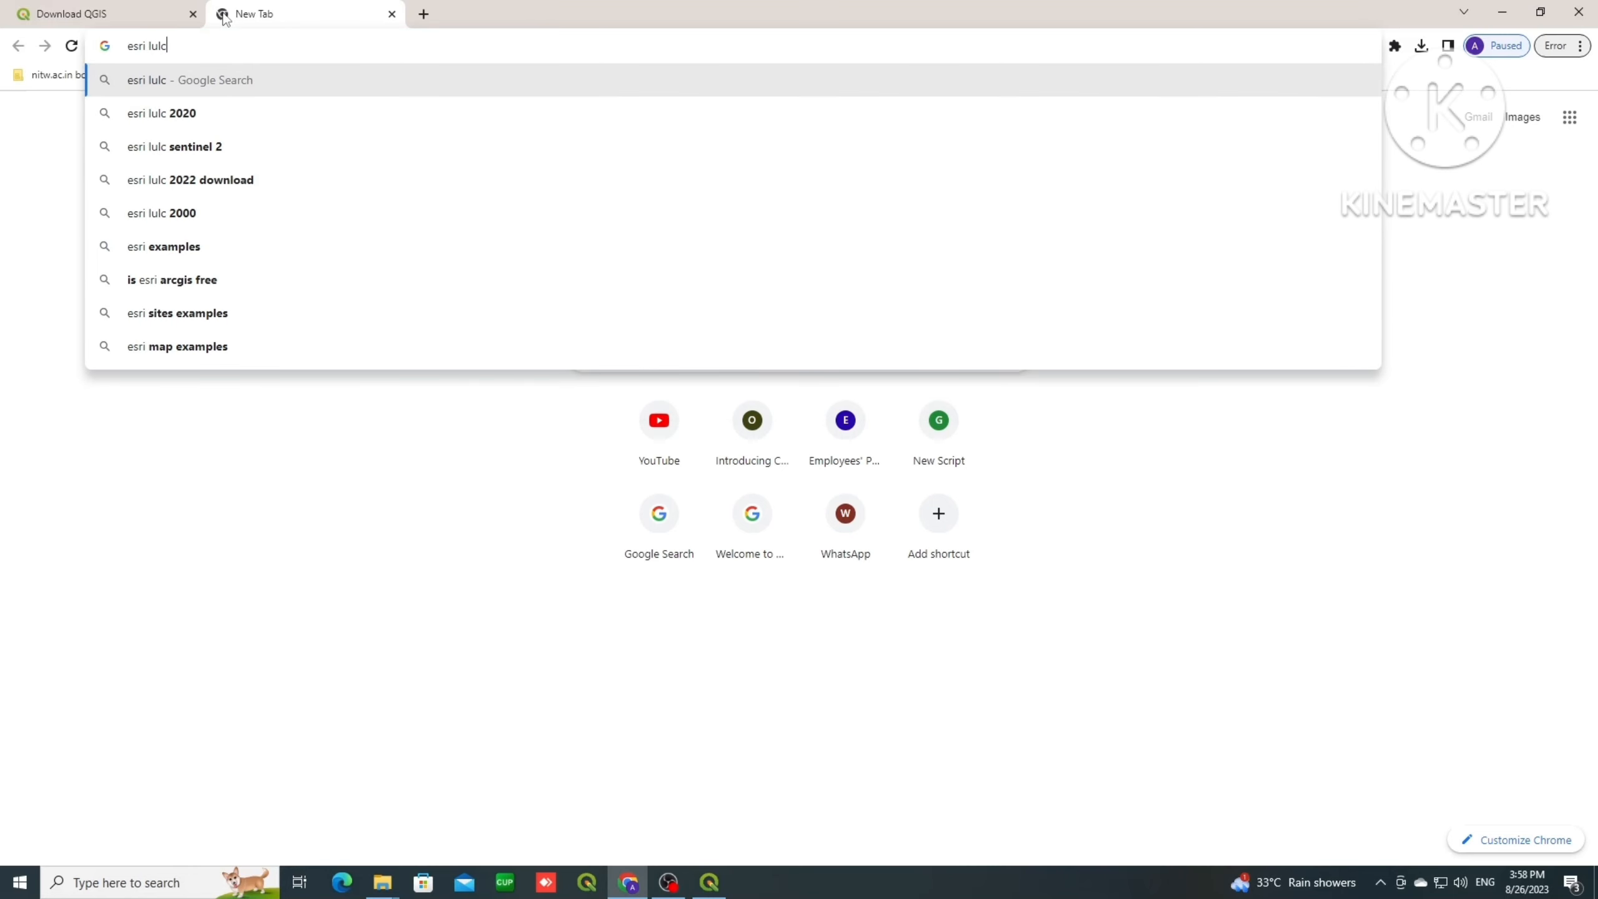
key(Return)
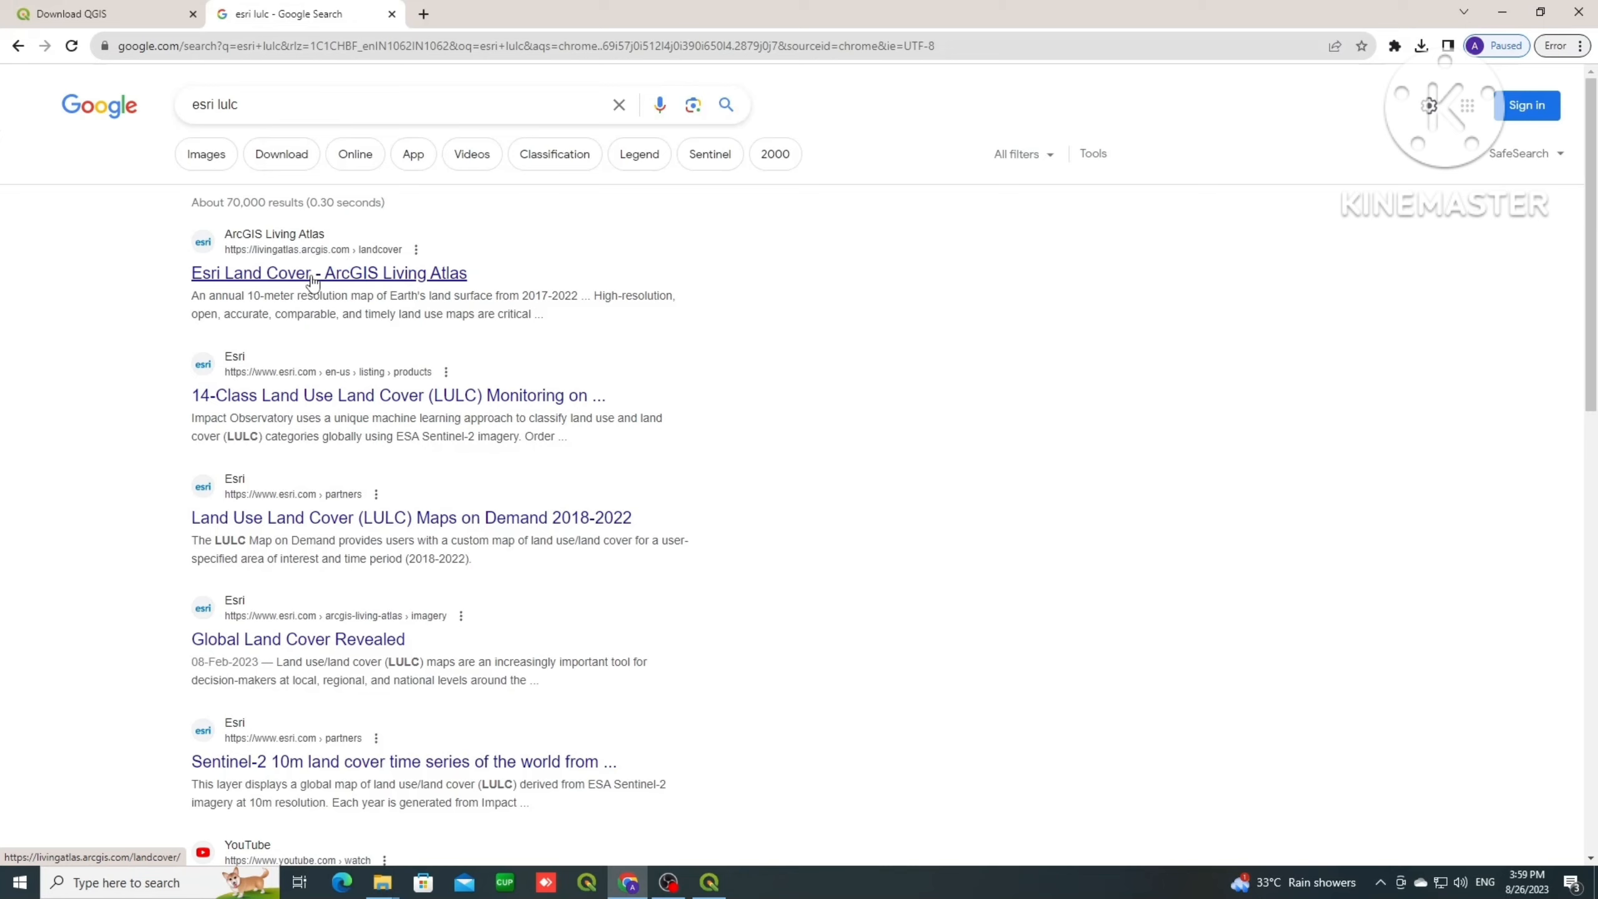
Step: Open the Esri Land Cover - ArcGIS Living Atlas result, accept all cookies and look over the page
click(313, 283)
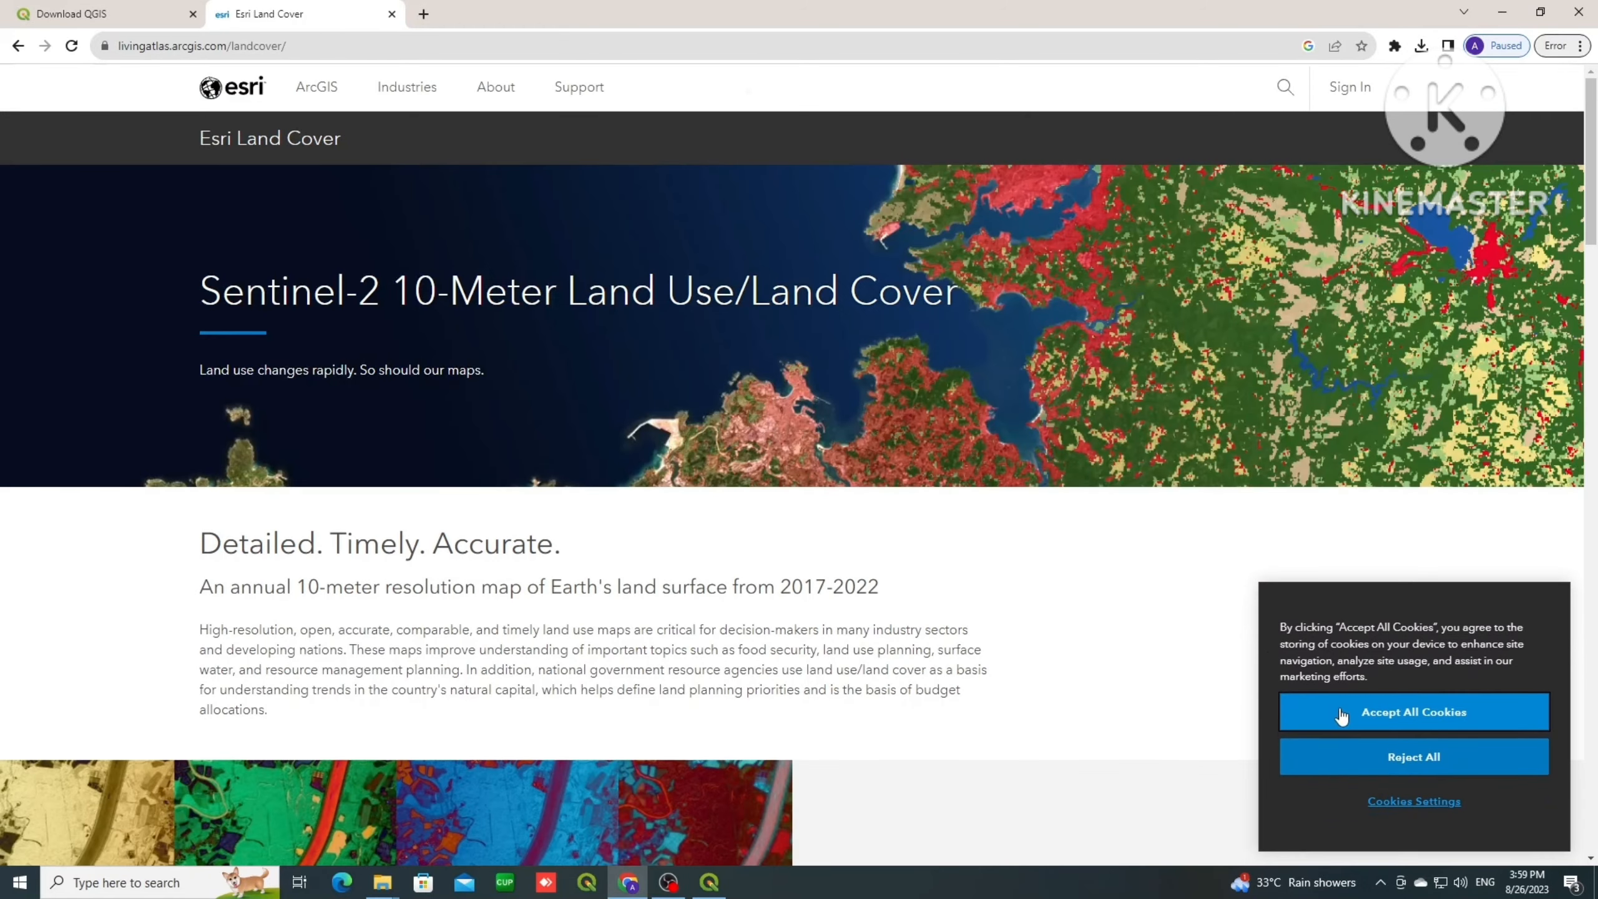
click(1341, 713)
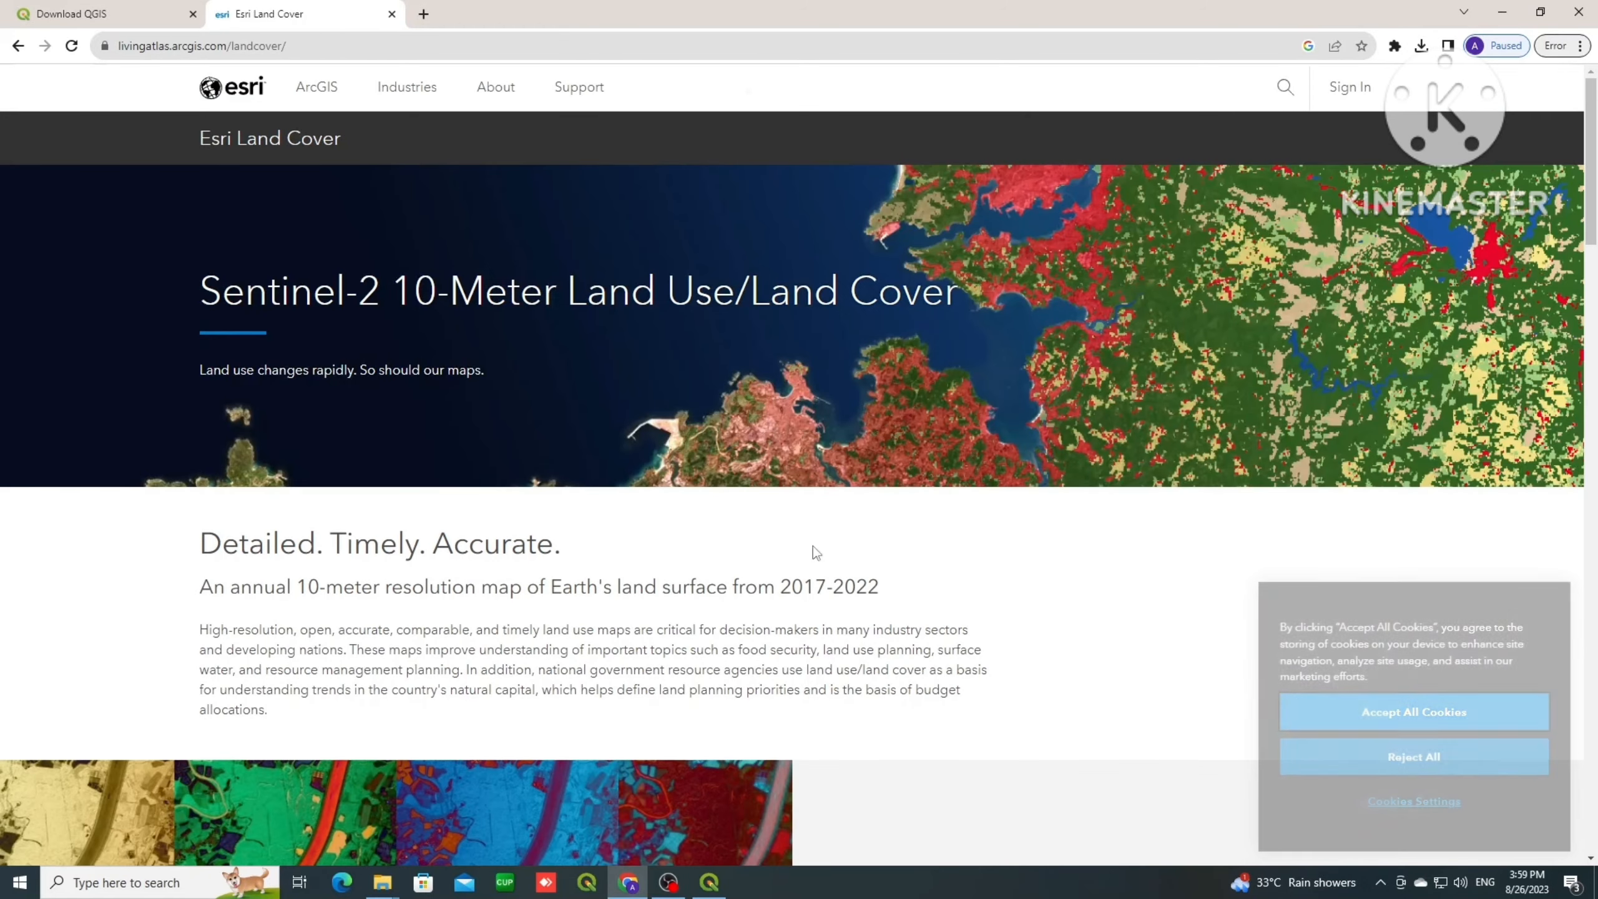
scroll(555, 473, down, 1)
scroll(554, 473, down, 3)
scroll(328, 268, up, 5)
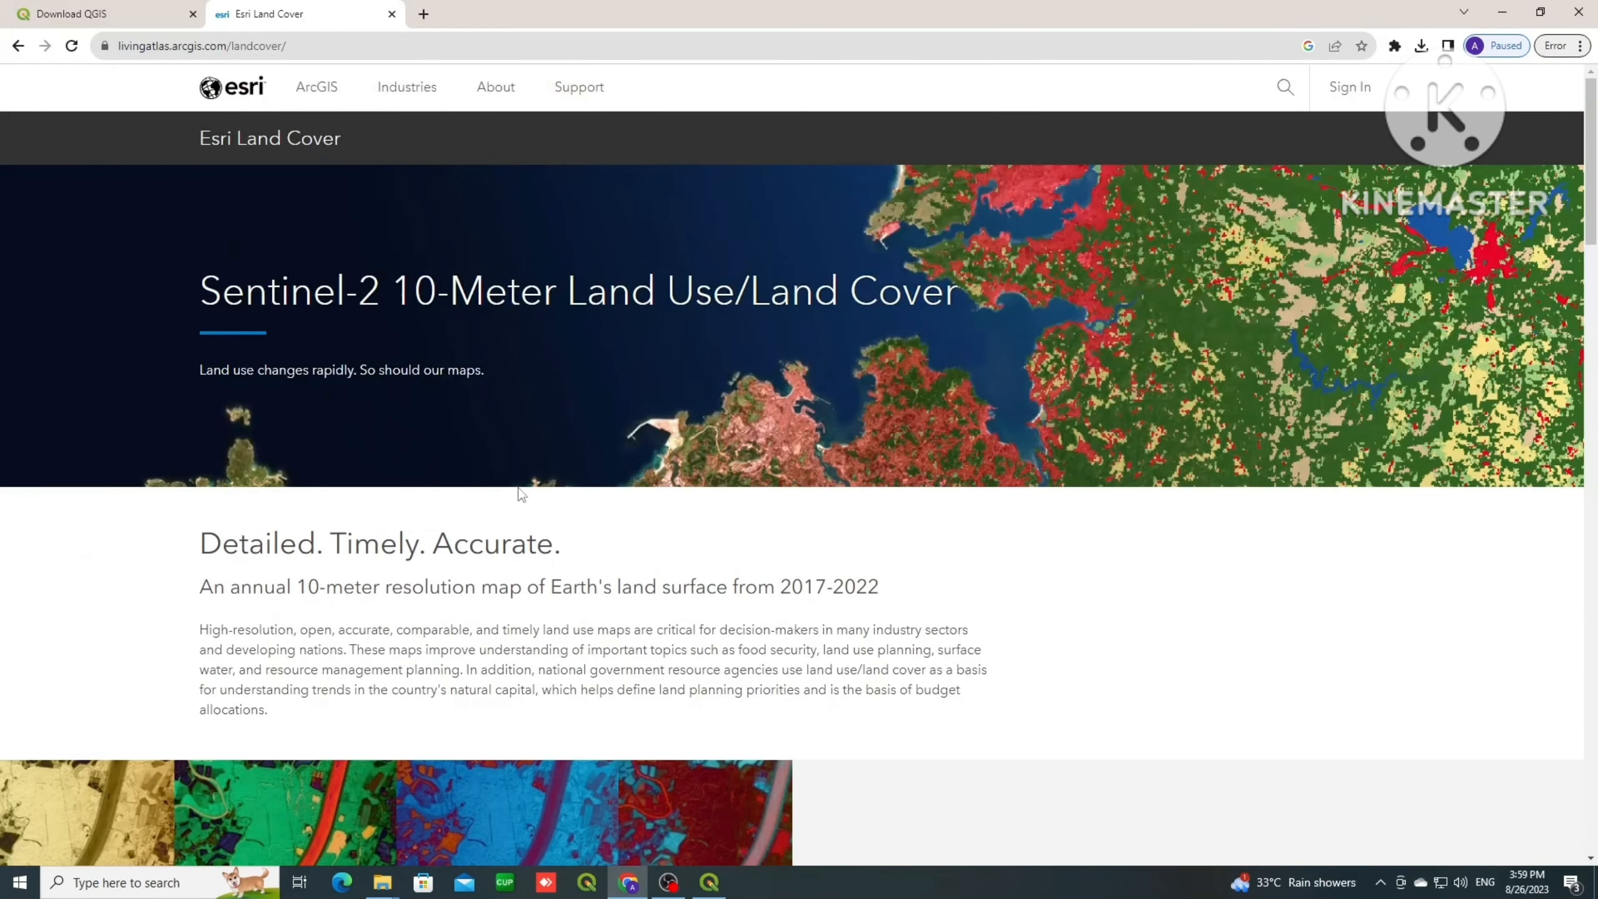
scroll(788, 287, down, 10)
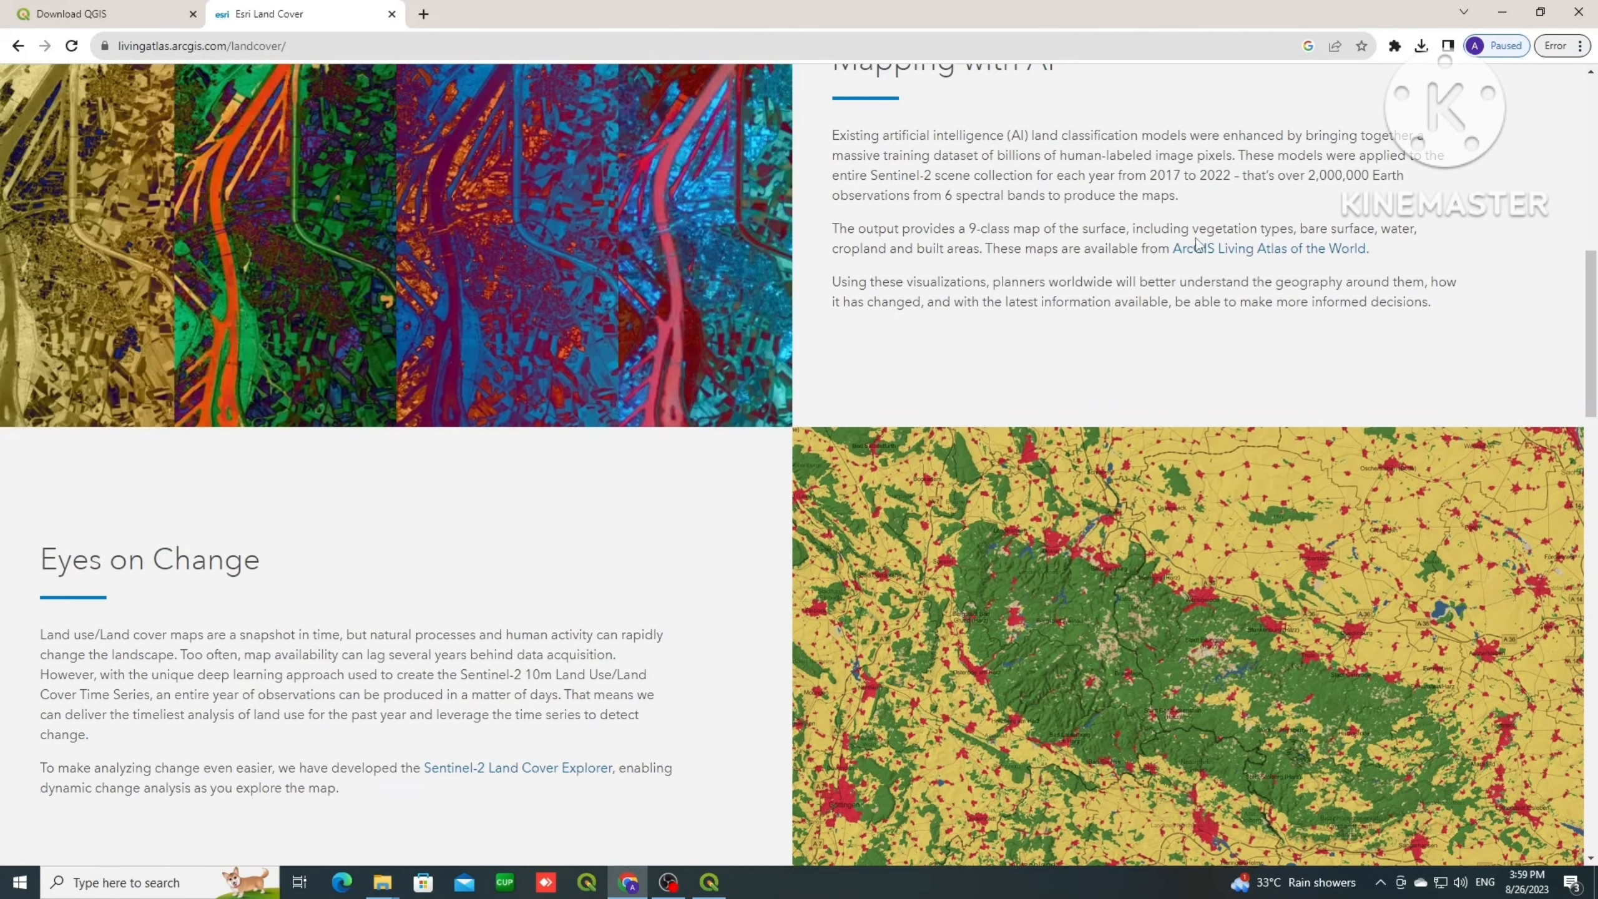
Step: Open the ArcGIS Living Atlas of the World link and examine the dataset's mapped years, source coordinate system and note about 2017
click(1227, 250)
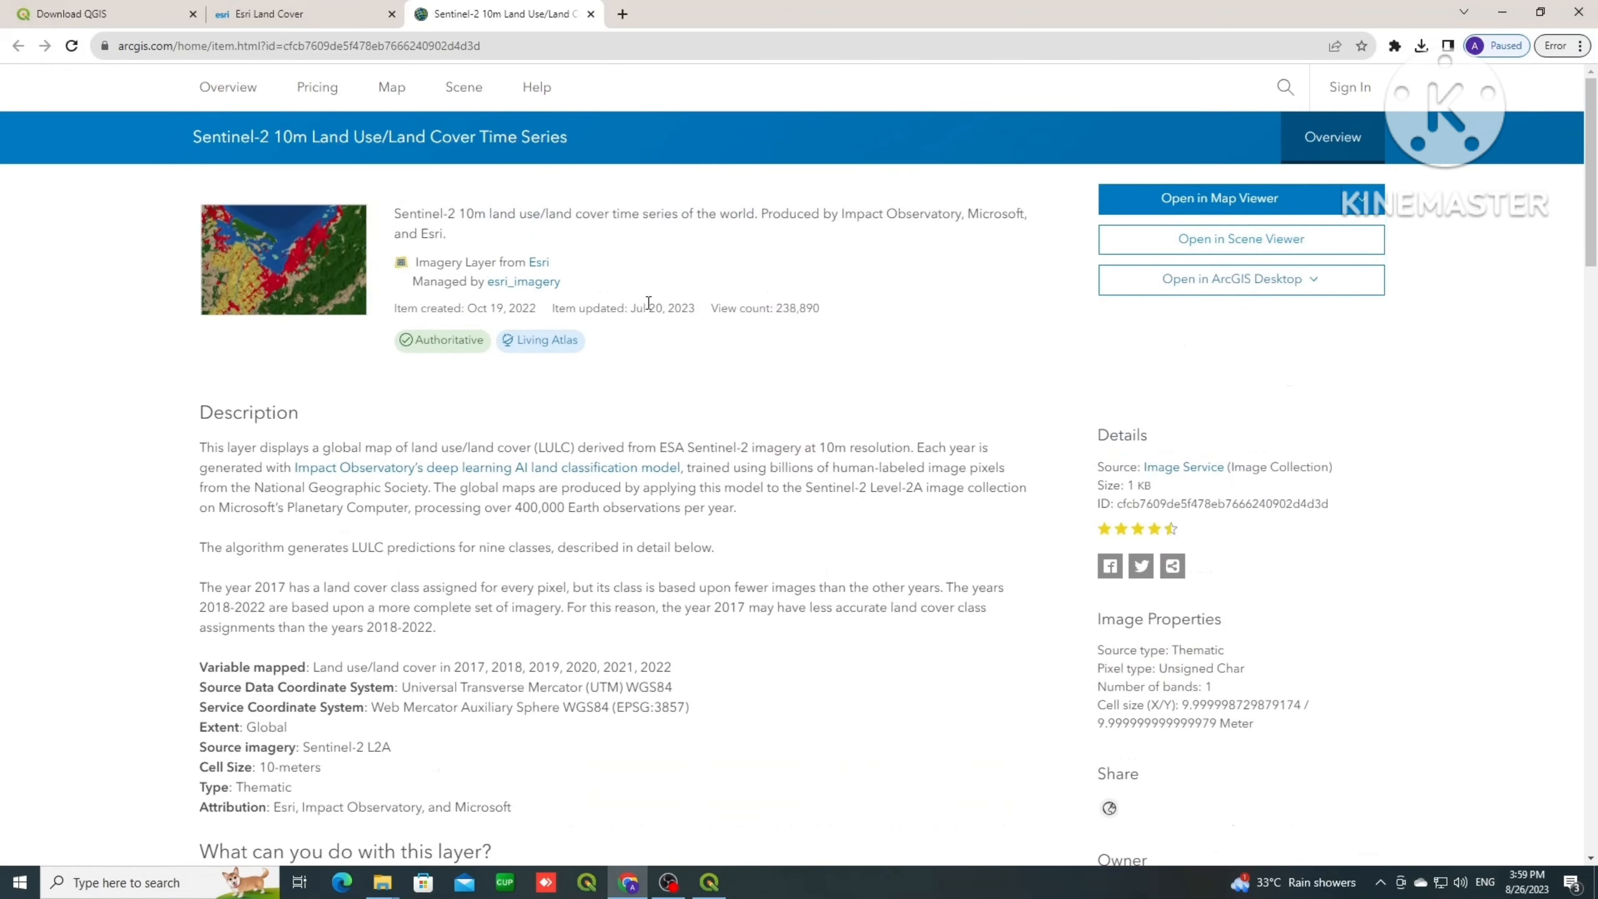
scroll(609, 362, down, 6)
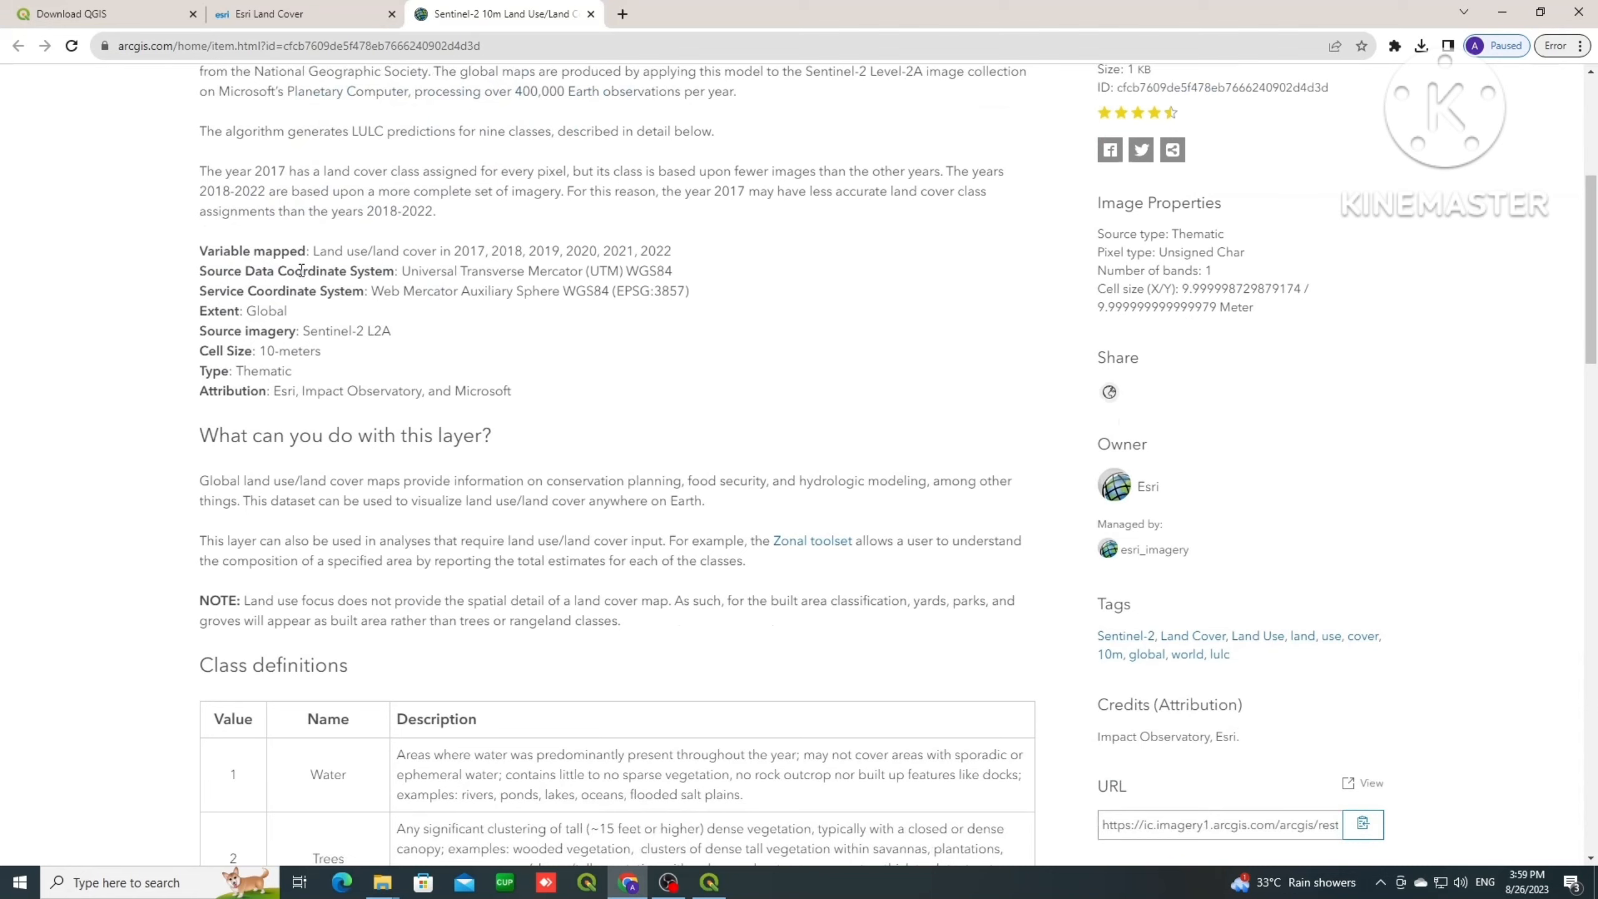
drag(397, 276, 690, 279)
drag(314, 253, 684, 257)
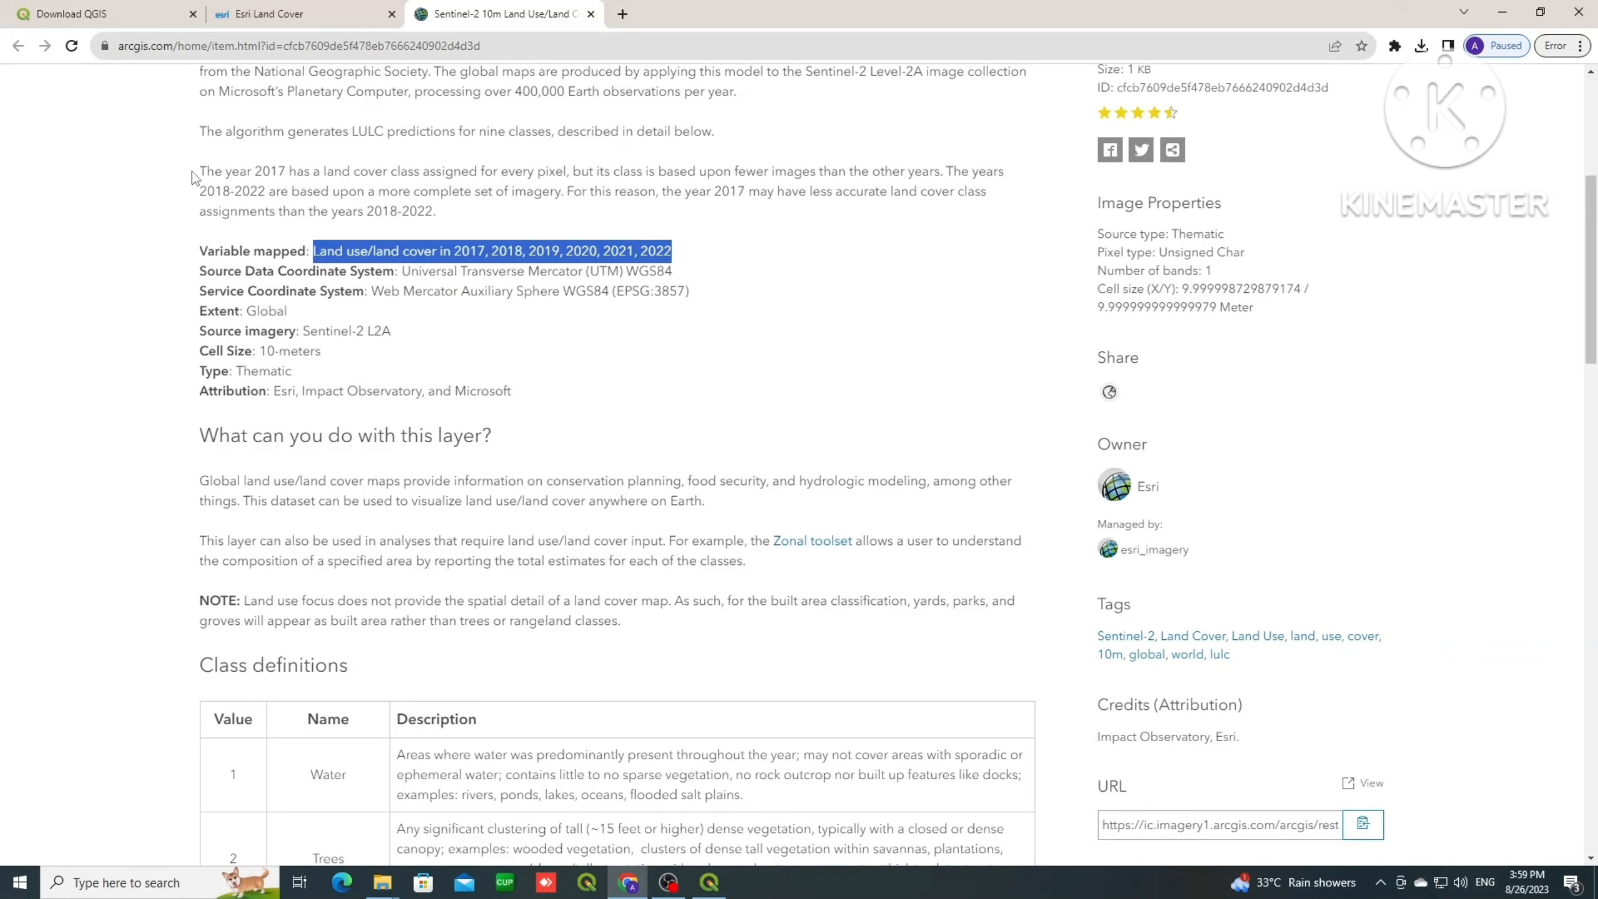
drag(193, 176, 364, 171)
click(295, 171)
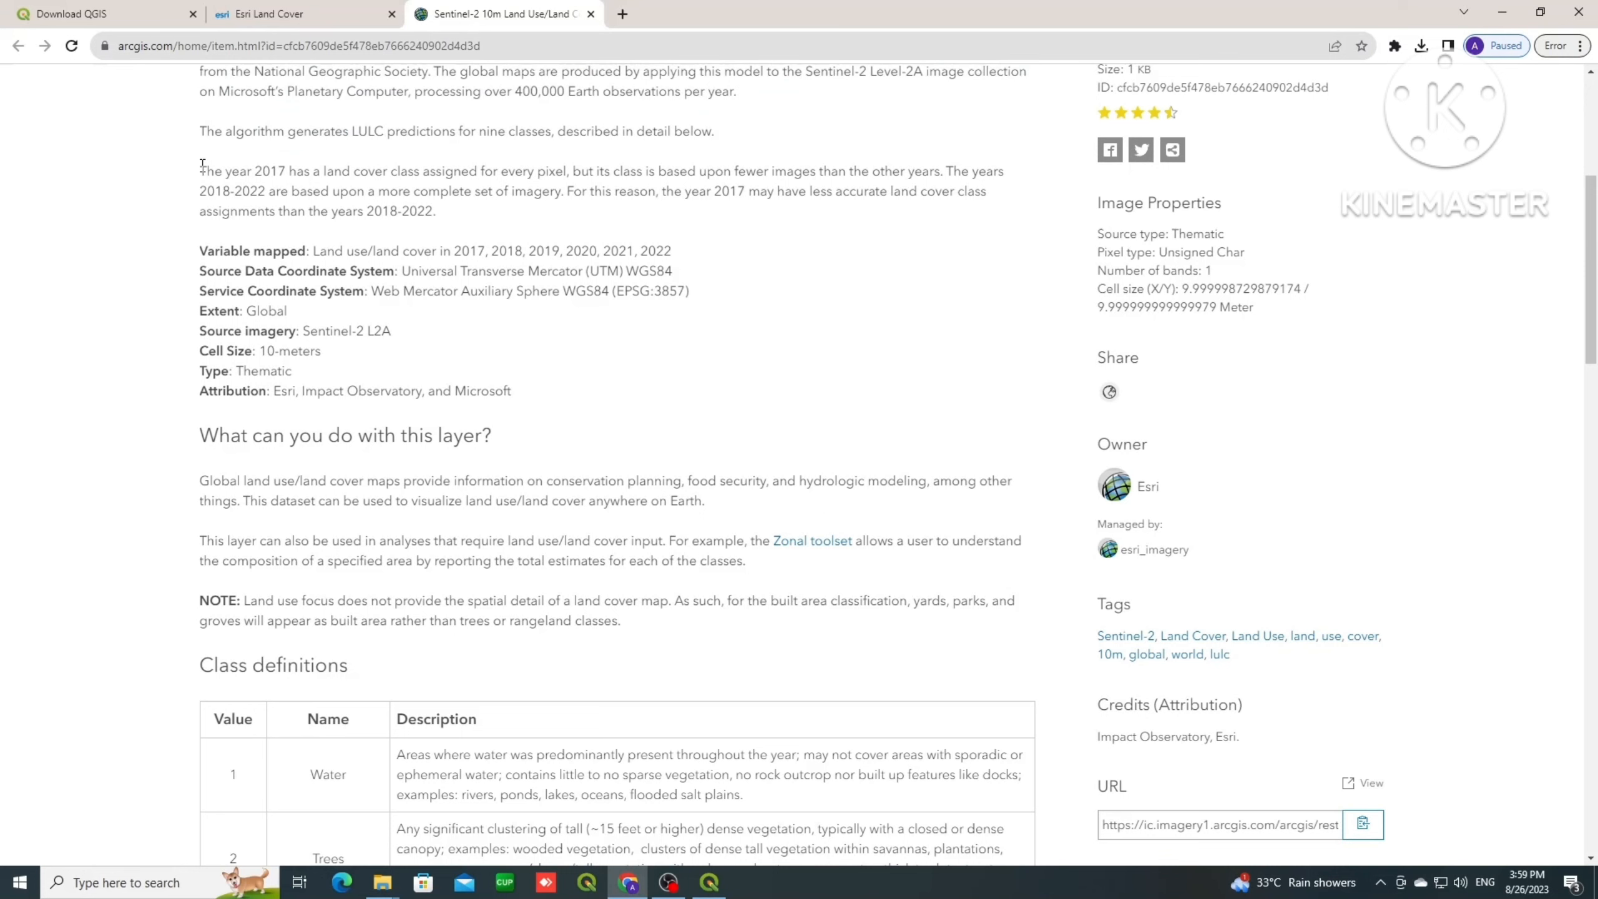
drag(200, 173, 649, 217)
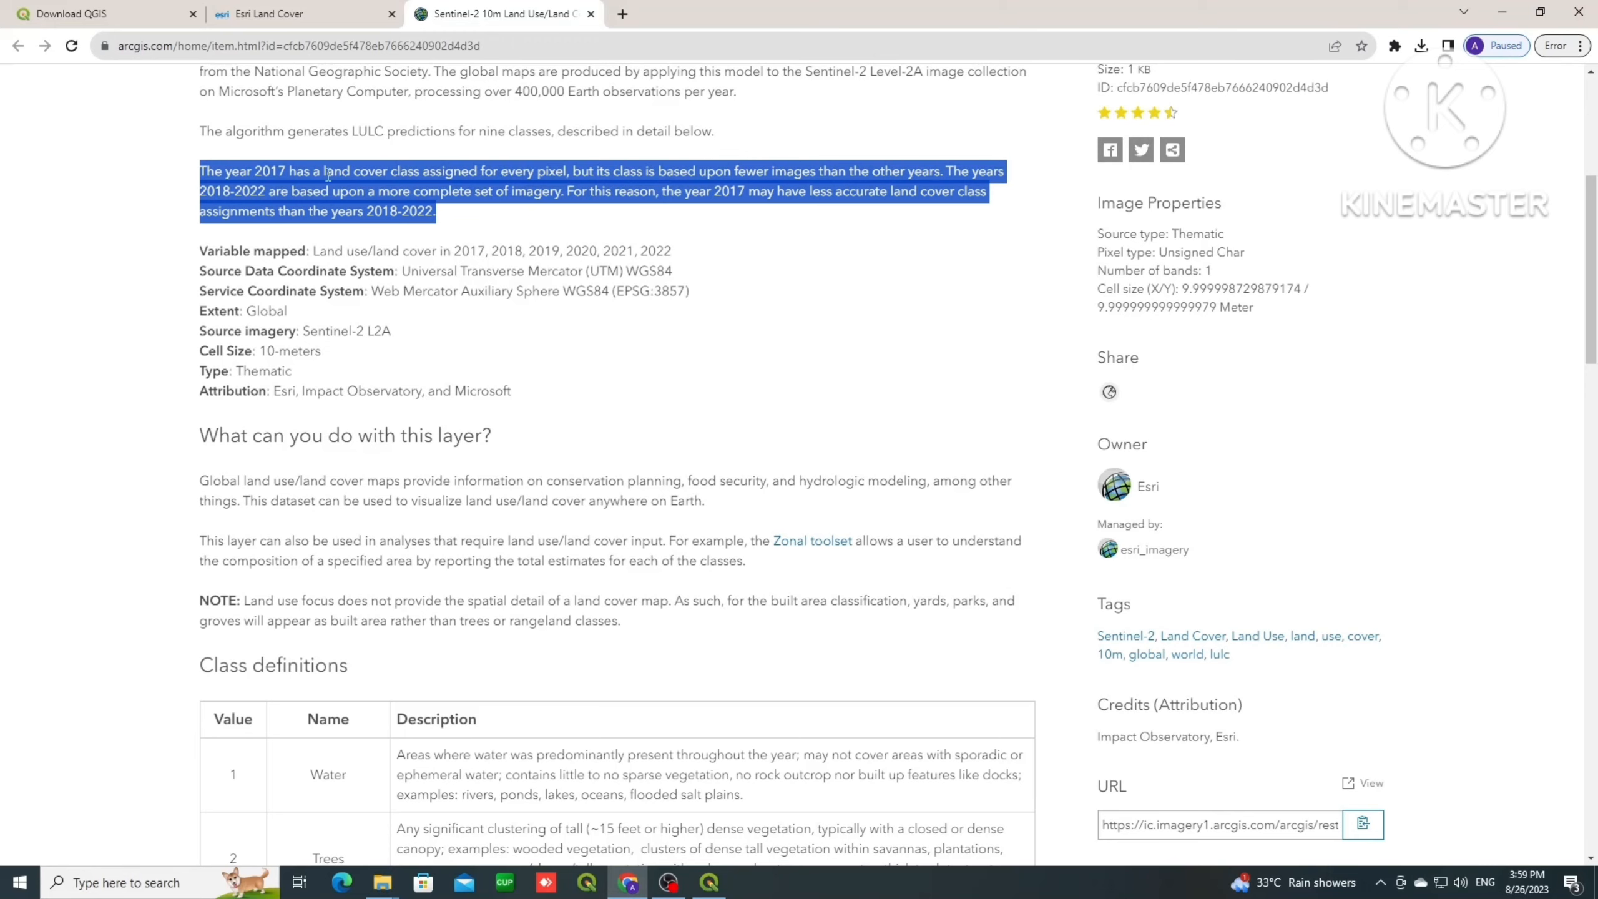
Step: Examine the Class definitions table of the Sentinel-2 land cover dataset, including the Snow/Ice and Clouds classes
scroll(265, 239, down, 6)
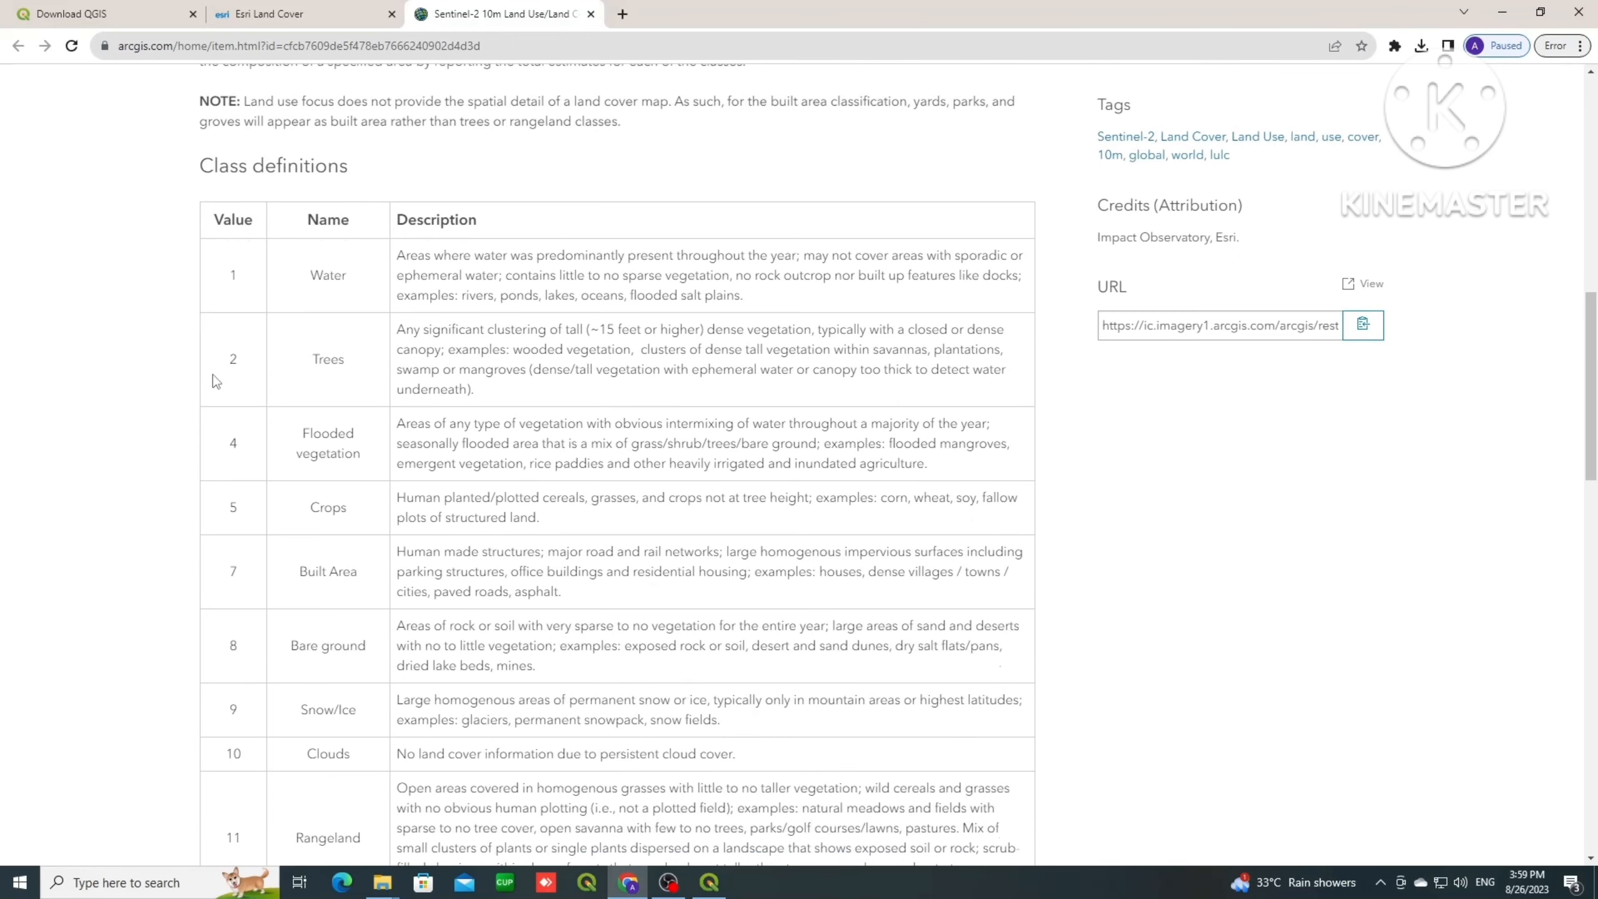
scroll(216, 380, down, 2)
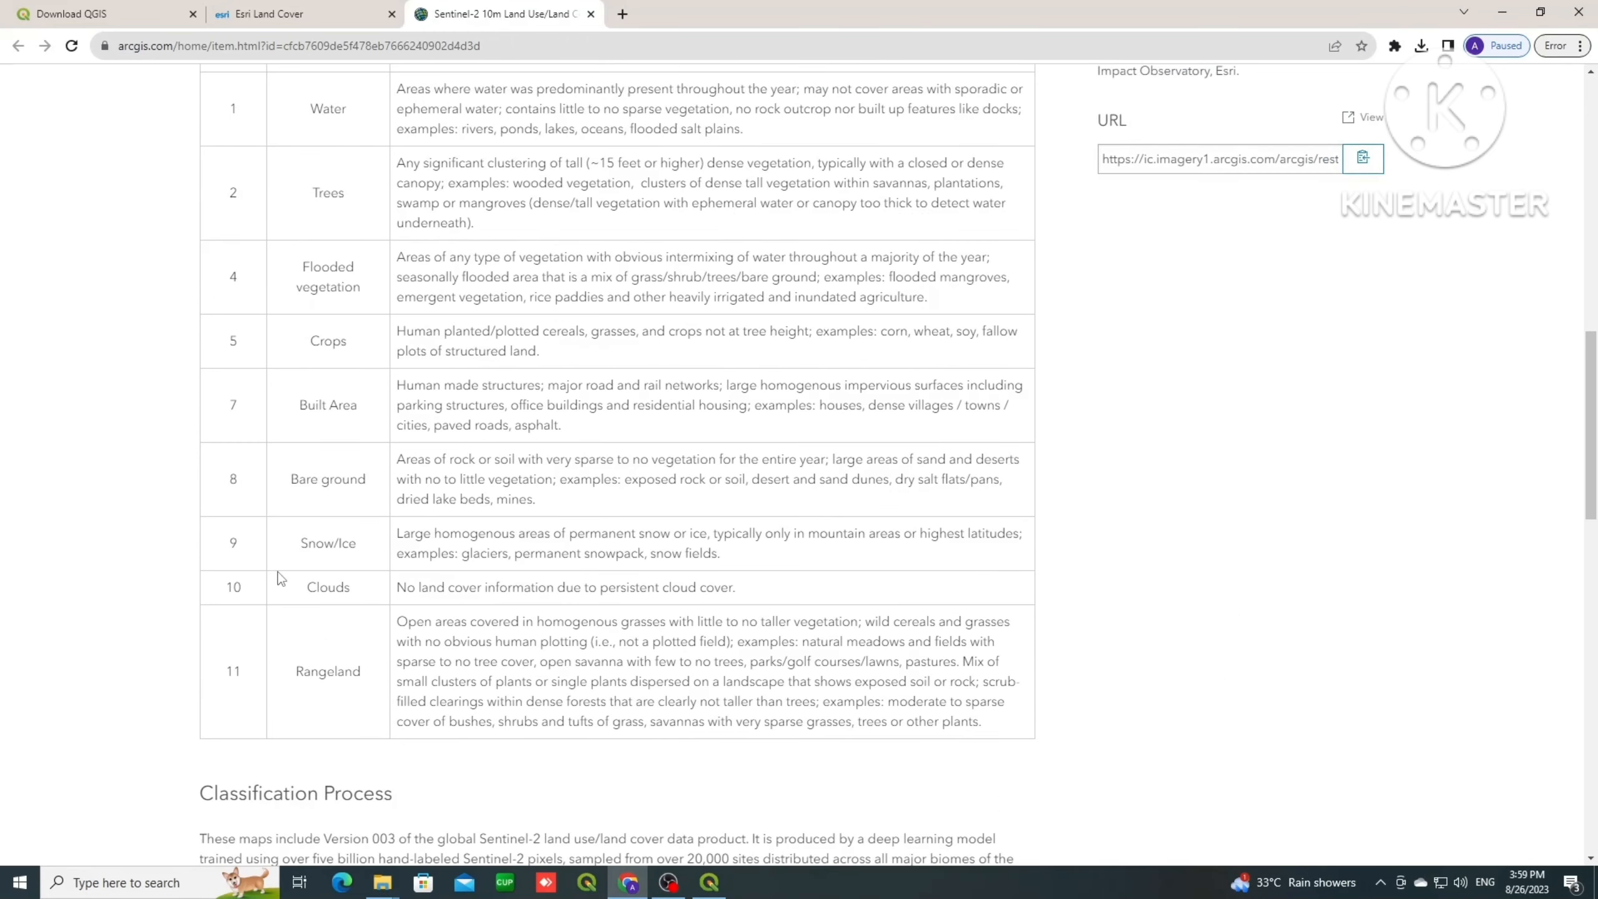
drag(275, 549, 766, 583)
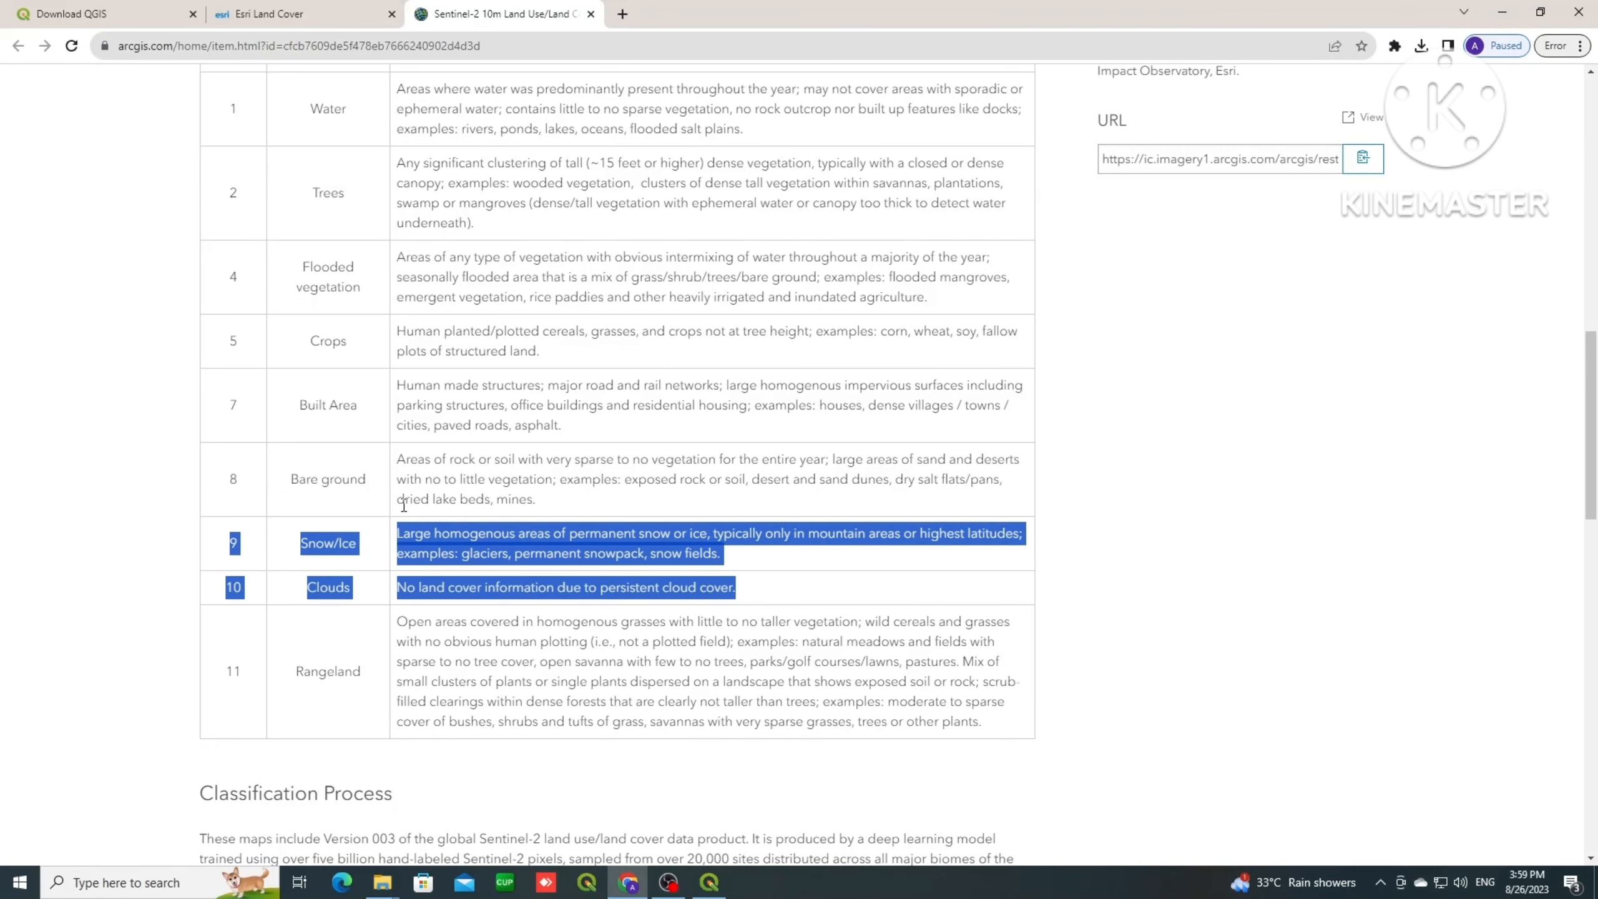
scroll(406, 508, up, 1)
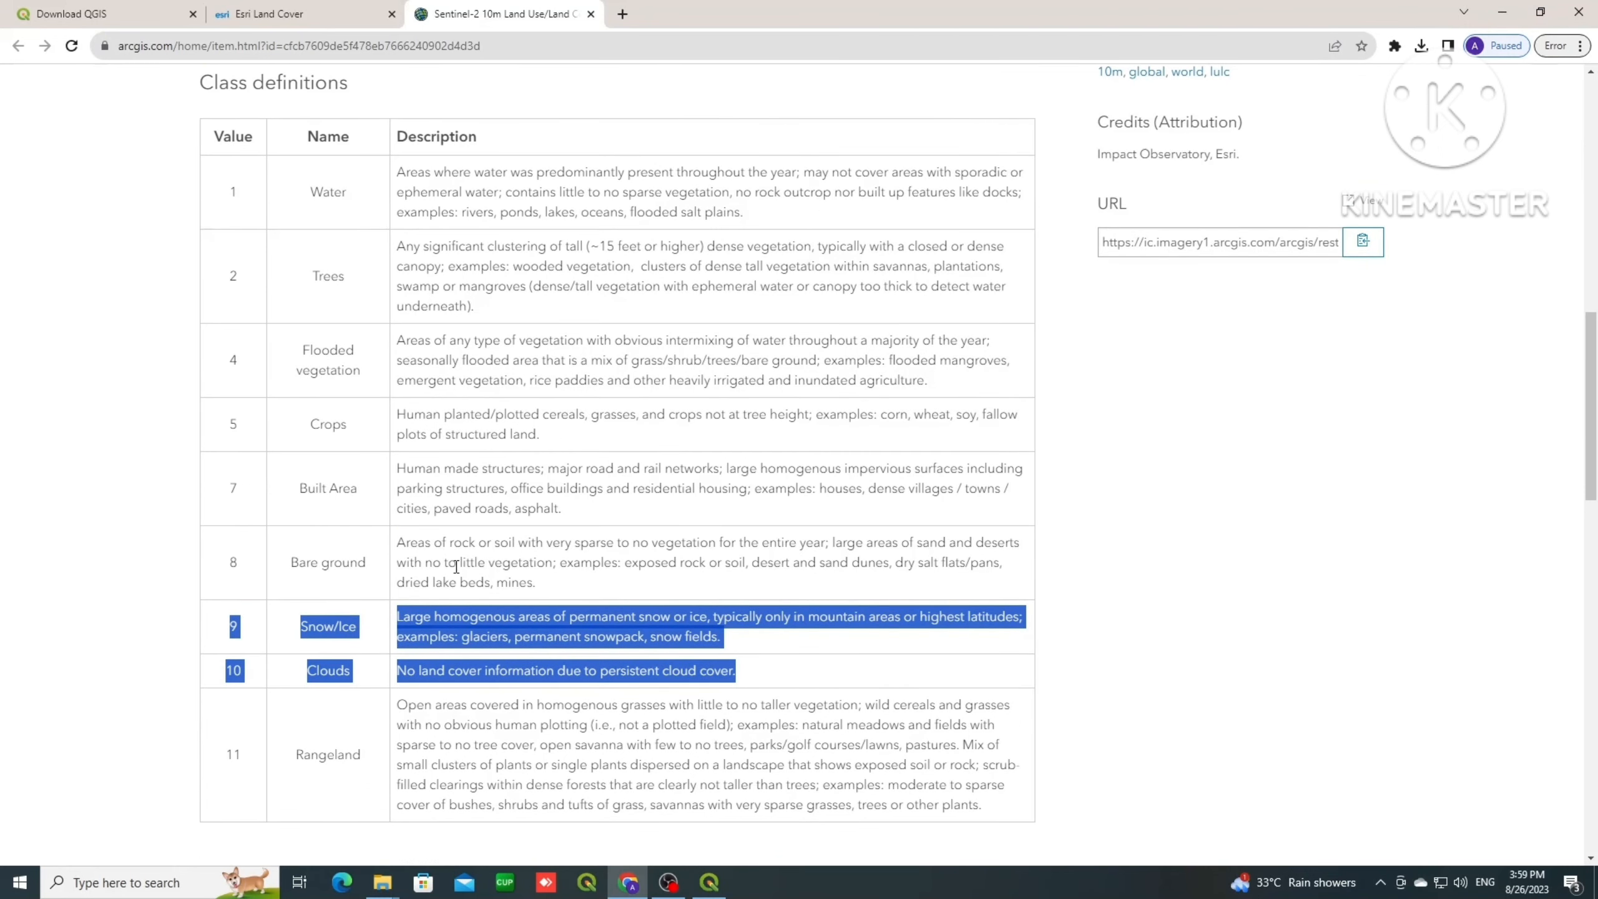
drag(321, 183, 797, 782)
click(136, 404)
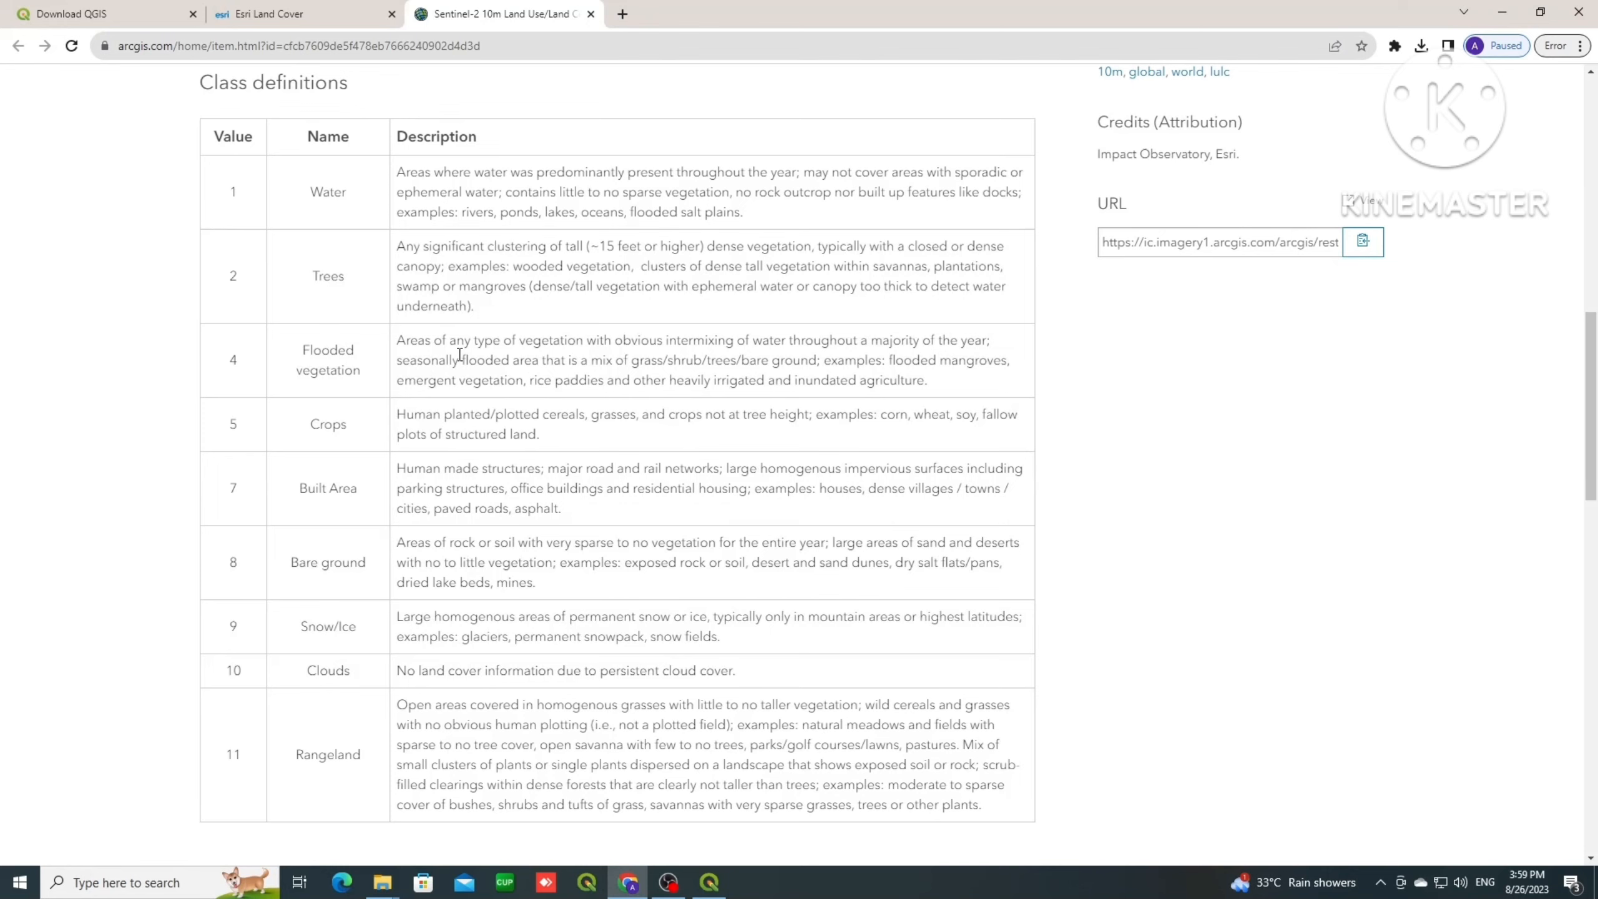
Step: Close the Sentinel-2 10m Land Use/Land Cover dataset page and return to the Esri Land Cover page
scroll(3, 277, up, 4)
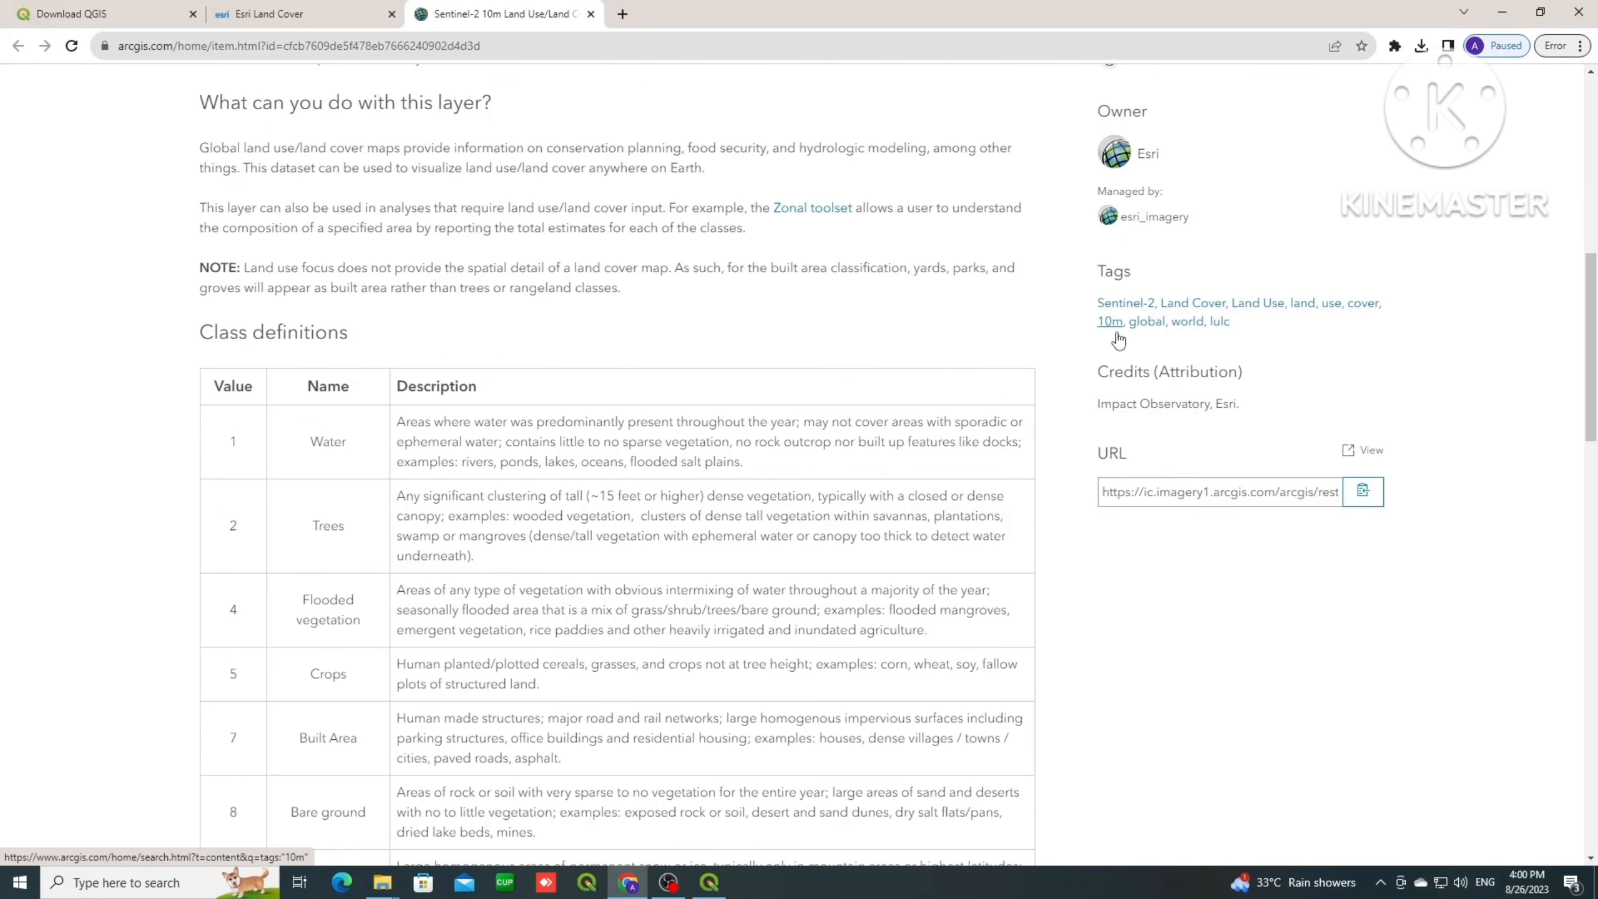
scroll(82, 220, up, 12)
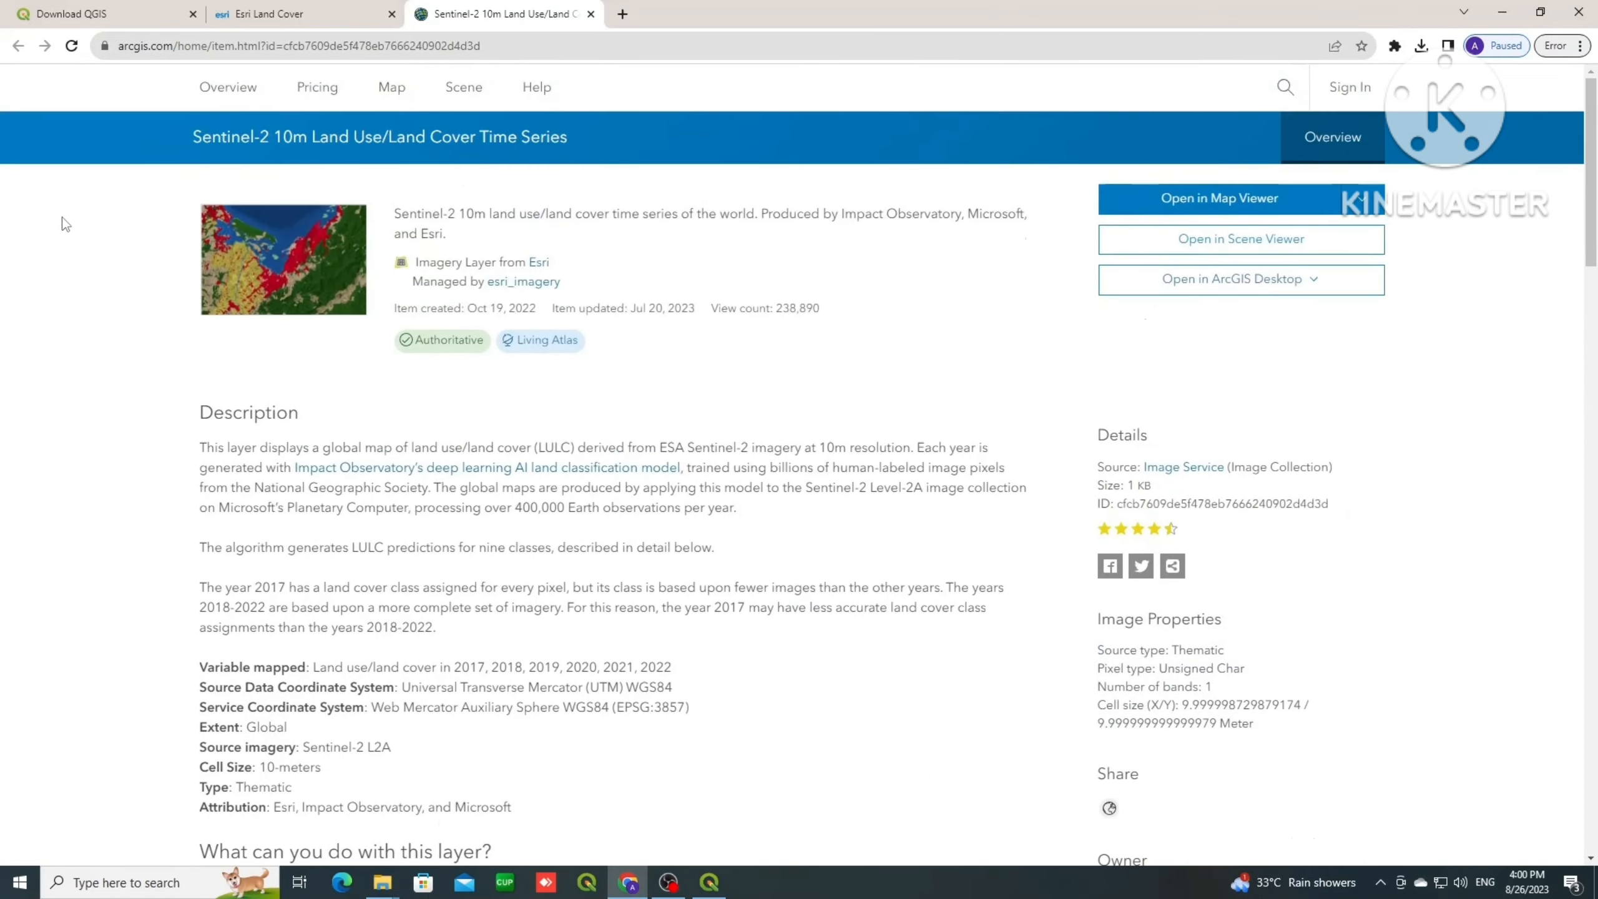
click(326, 8)
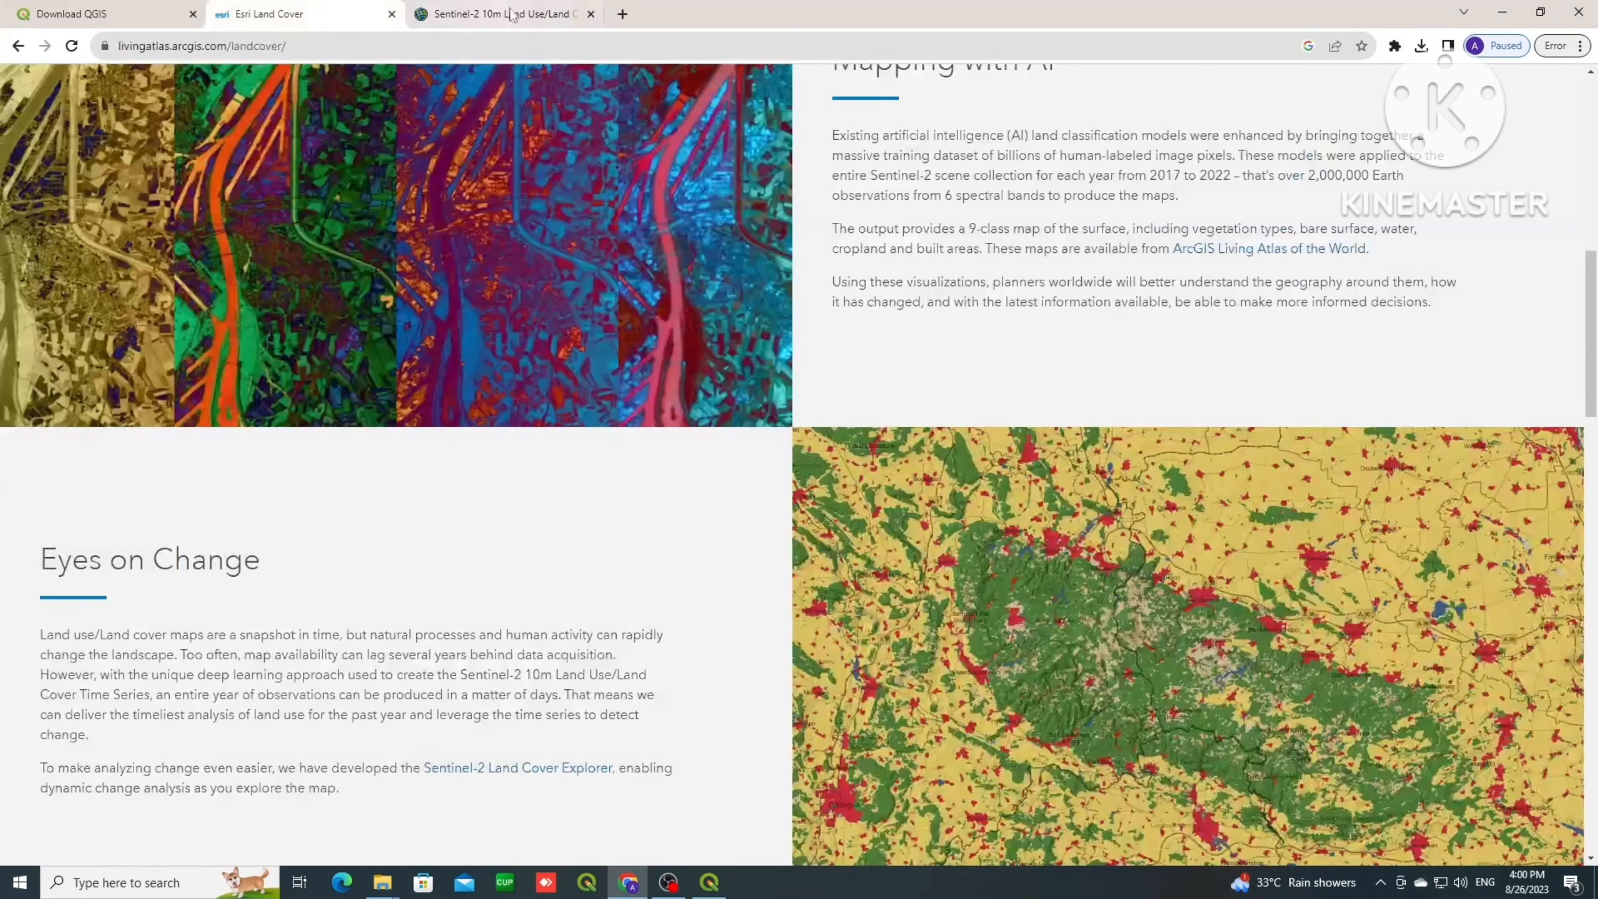
click(591, 14)
Step: Open the "this application" download link in the Enabling the Entire GIS Community section of the Esri Land Cover page
scroll(568, 547, down, 6)
scroll(664, 609, down, 6)
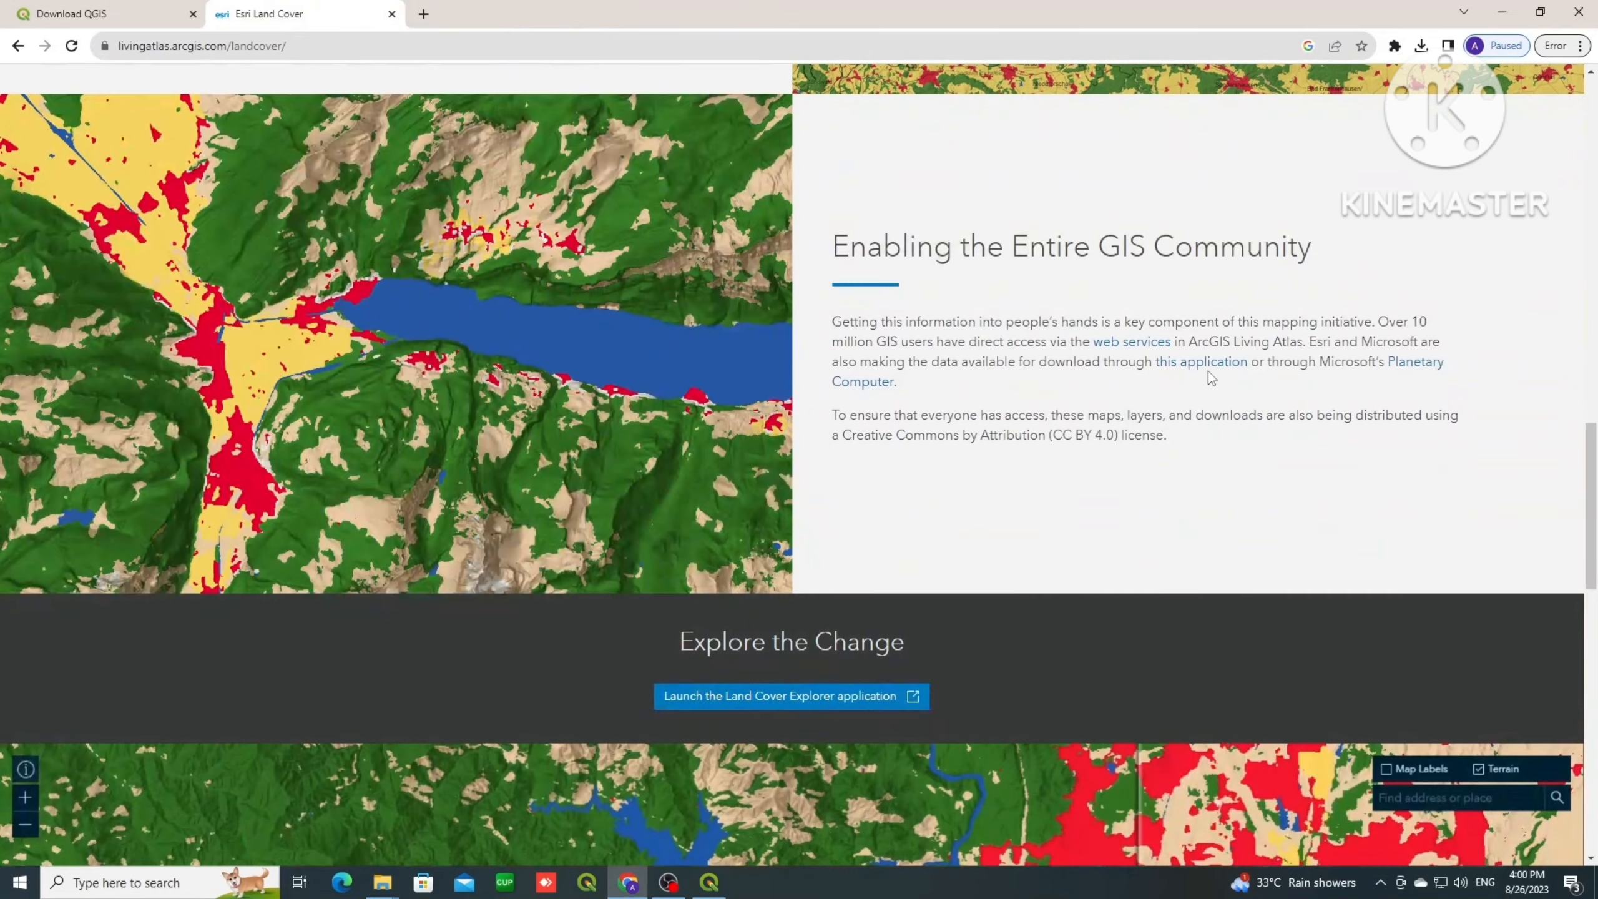
scroll(634, 257, up, 9)
scroll(637, 264, up, 15)
scroll(635, 260, down, 20)
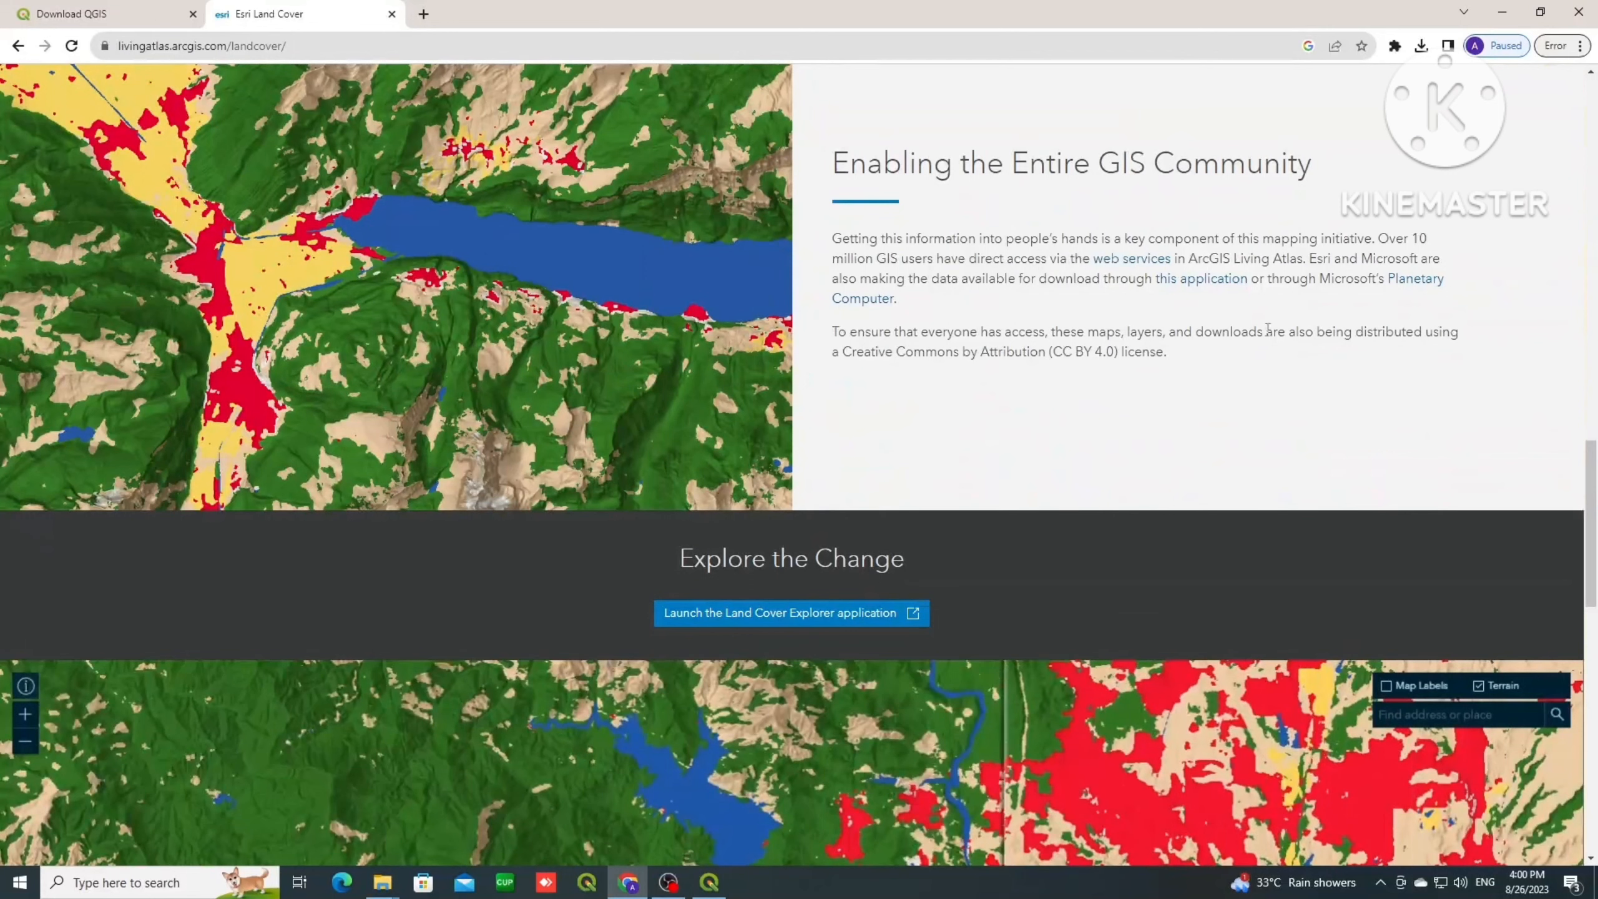
click(1217, 288)
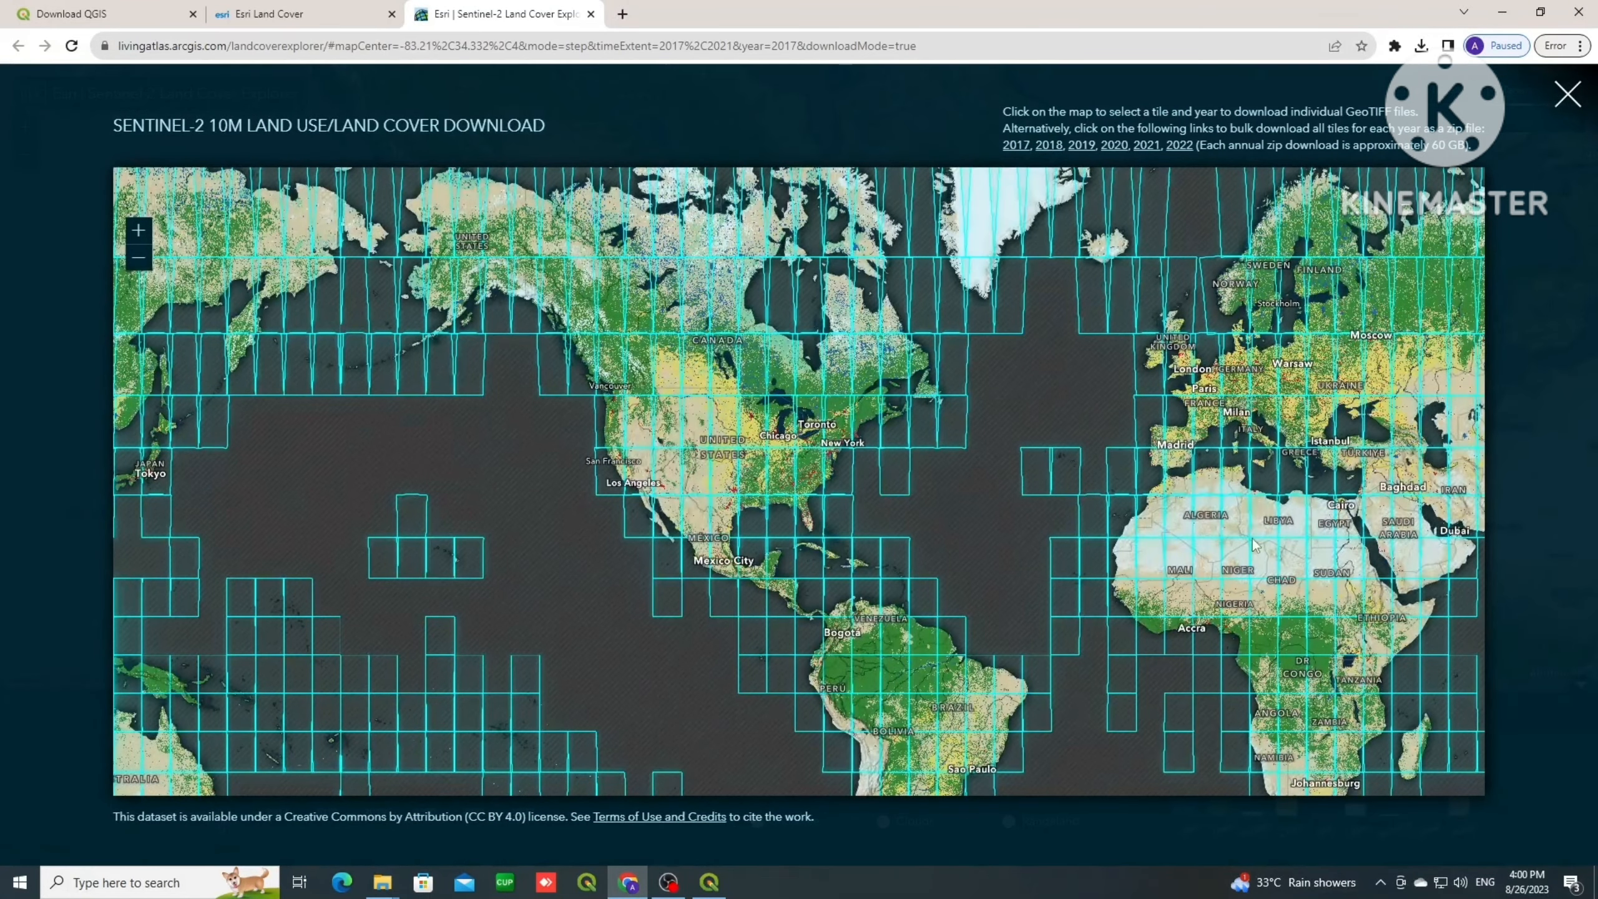
Step: Select the tile covering Mumbai and western India on the download map and start downloading its 2018 land cover GeoTIFF
drag(1081, 412, 731, 385)
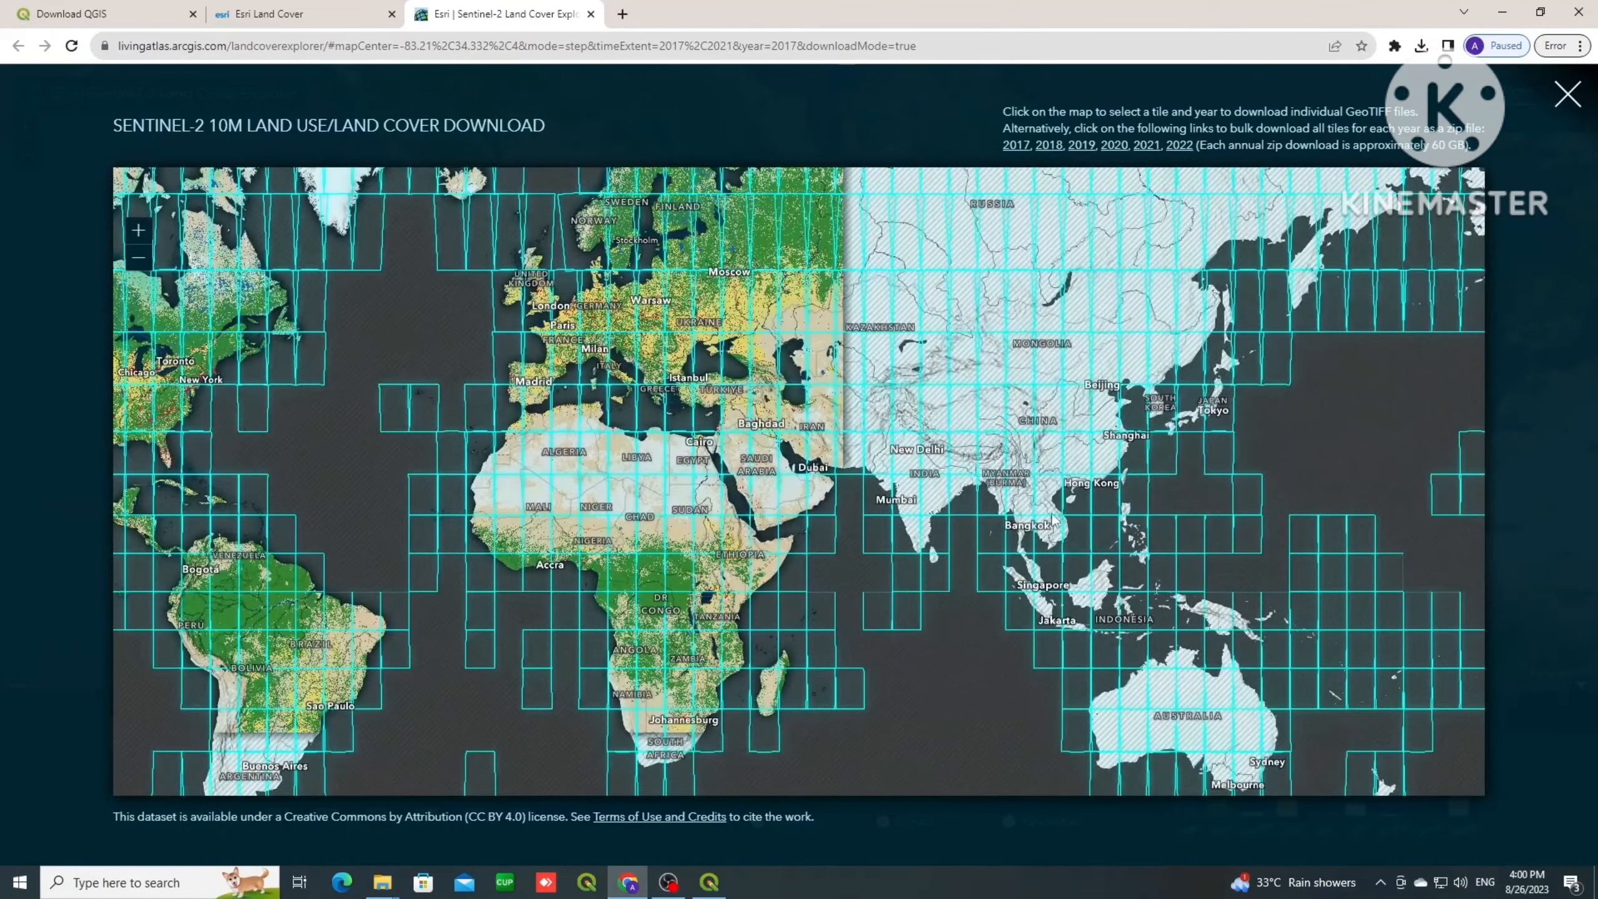
drag(1361, 422, 1269, 426)
scroll(942, 526, up, 1)
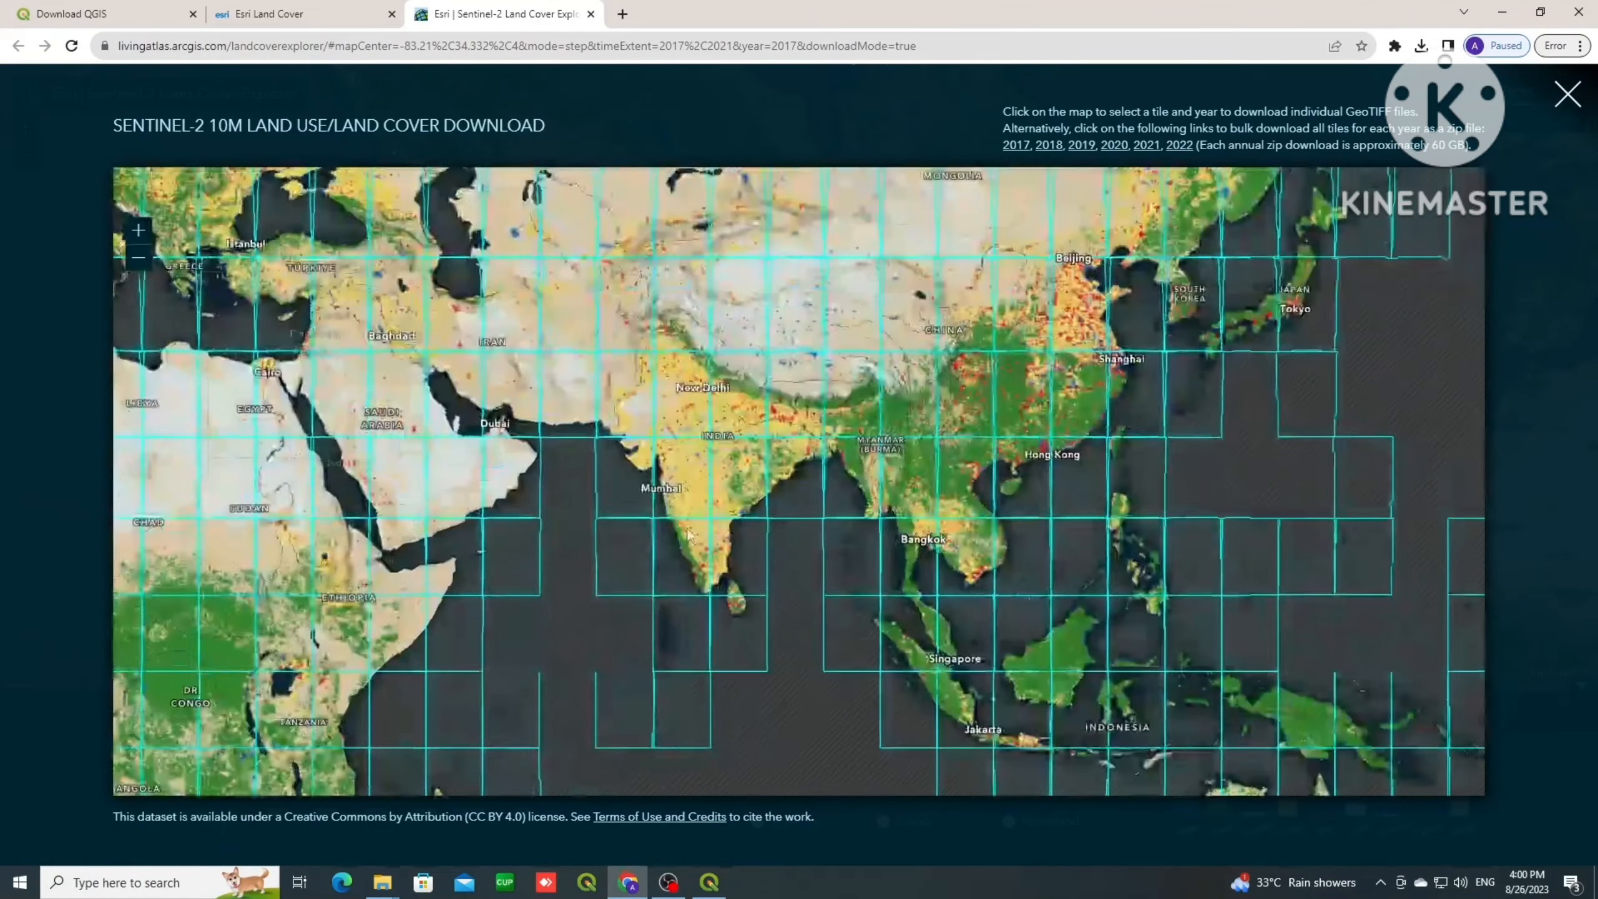
scroll(687, 527, up, 1)
scroll(714, 519, up, 1)
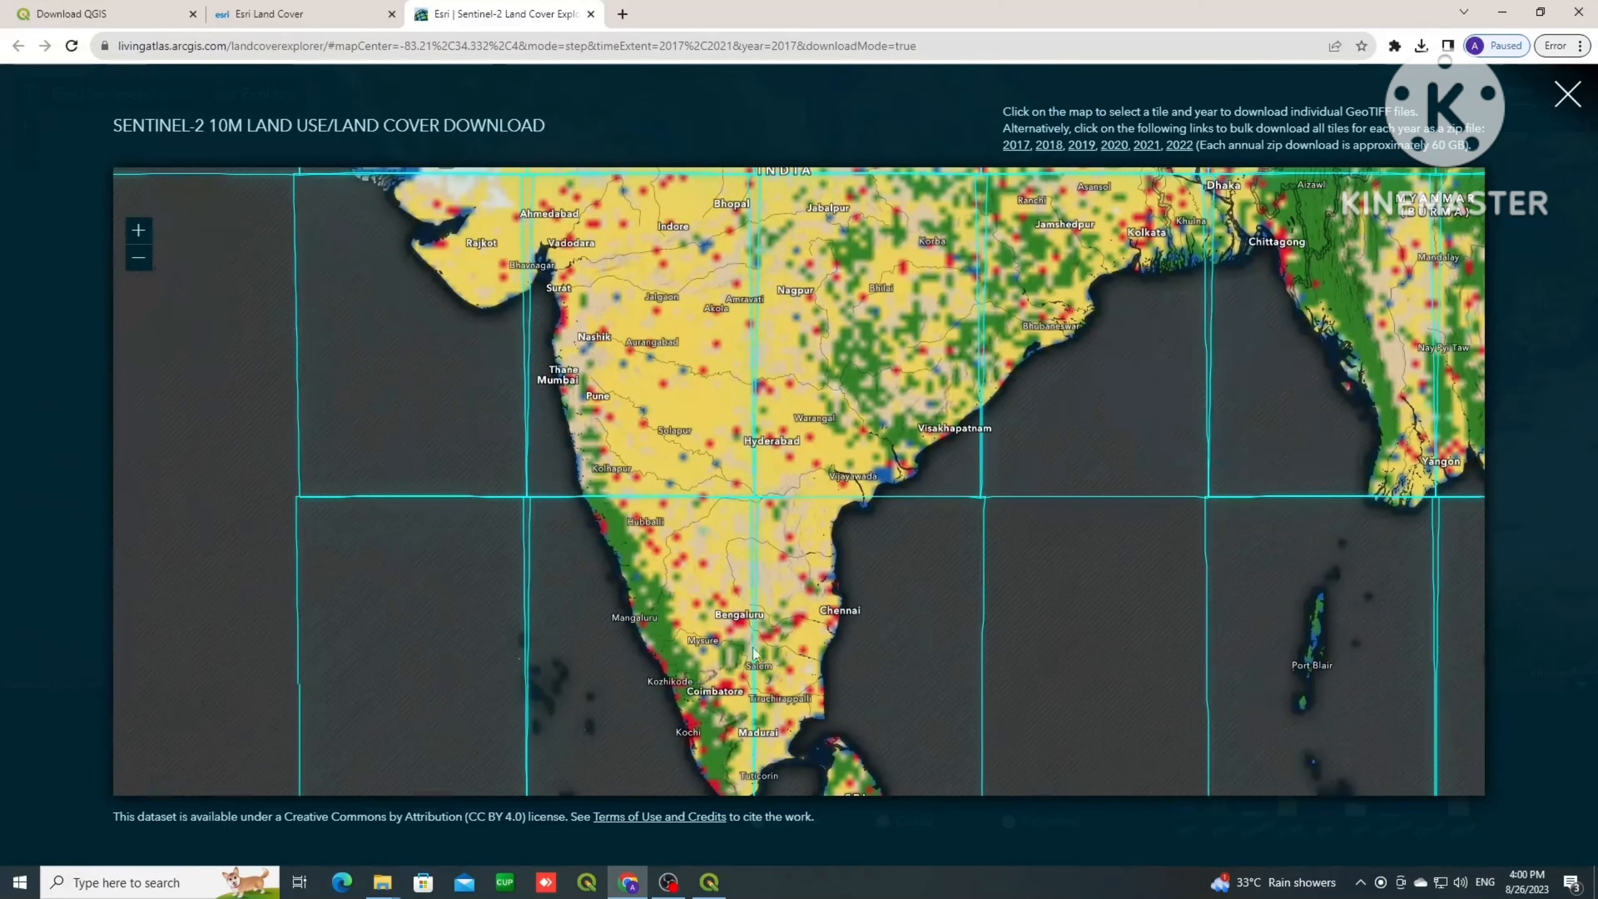
scroll(649, 578, down, 1)
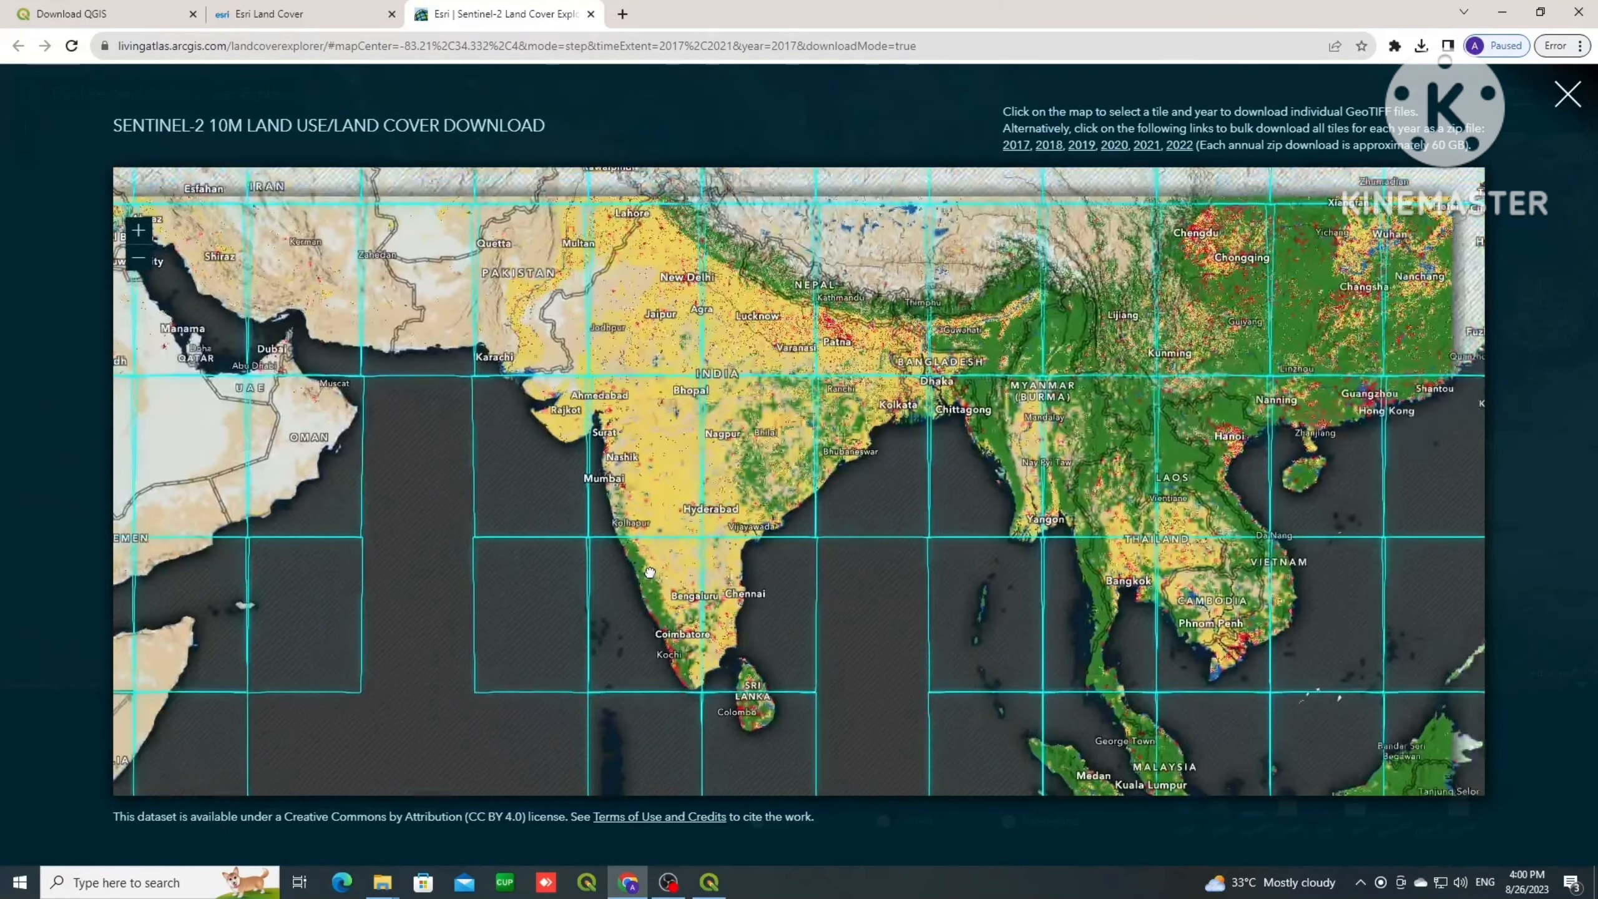
click(662, 467)
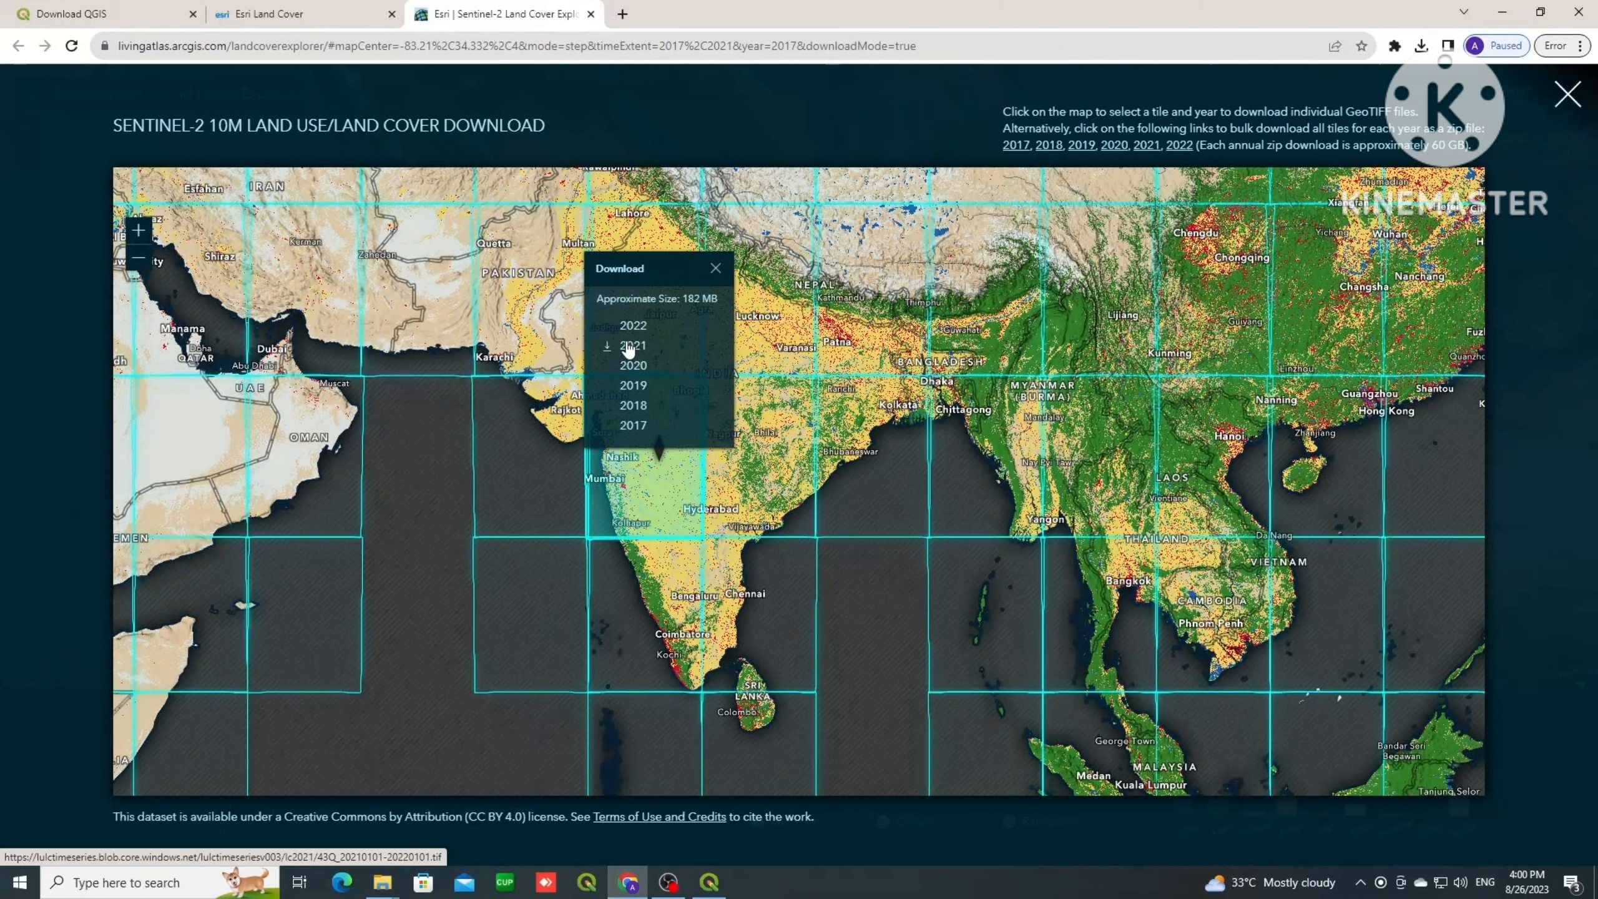
click(628, 407)
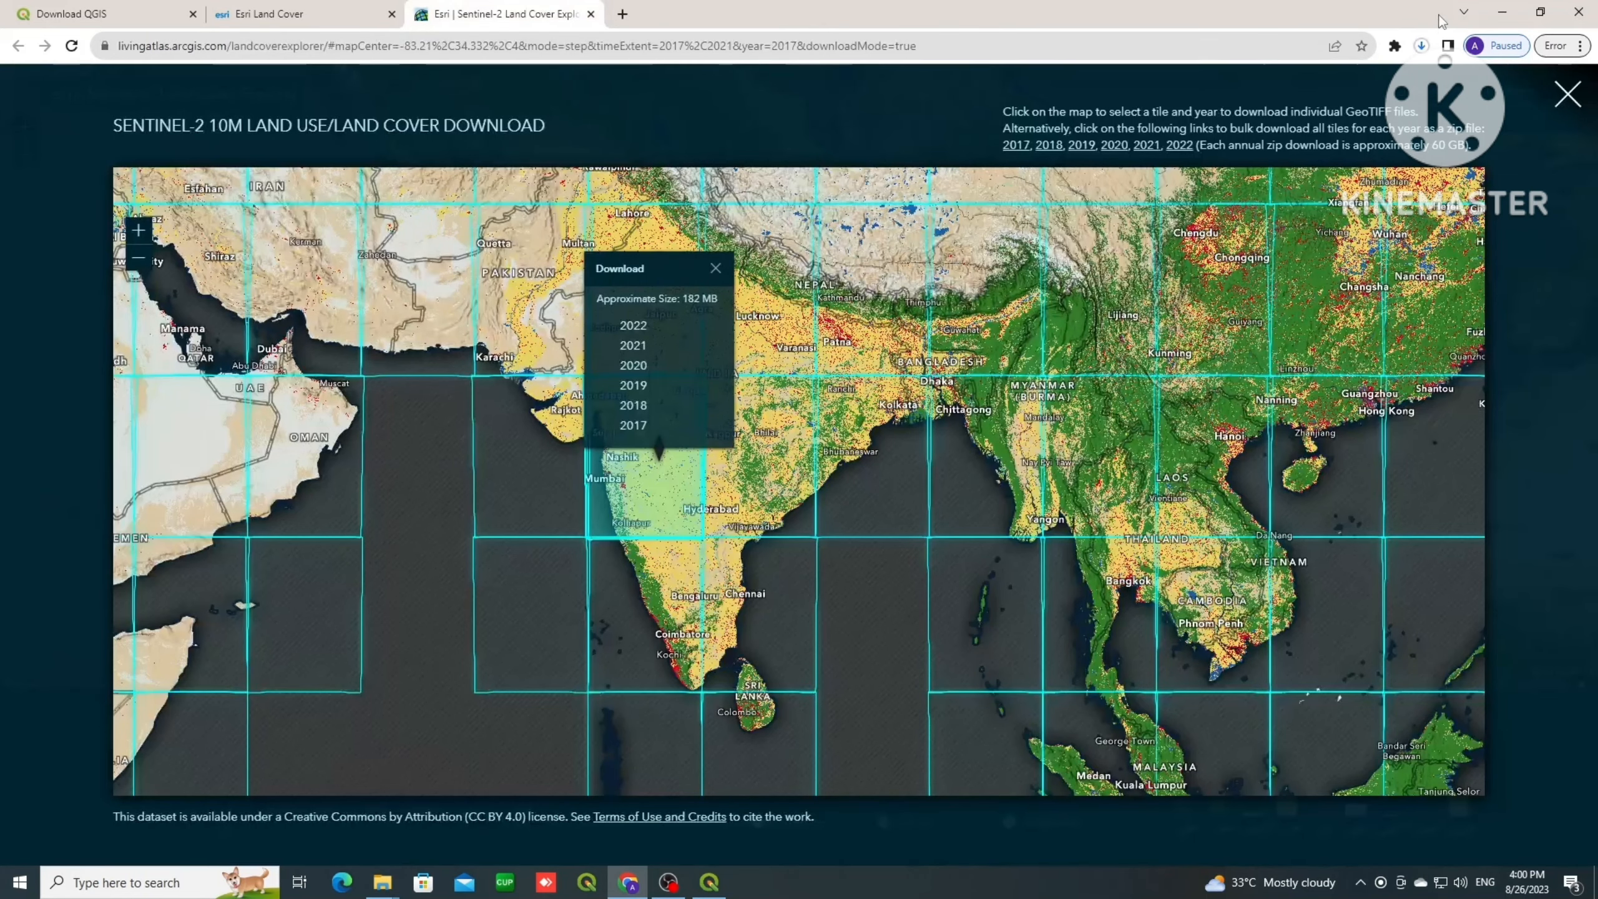
Step: Cancel the running download of 43Q_20180101-20190101.tif and close the list of recent downloads
click(1421, 47)
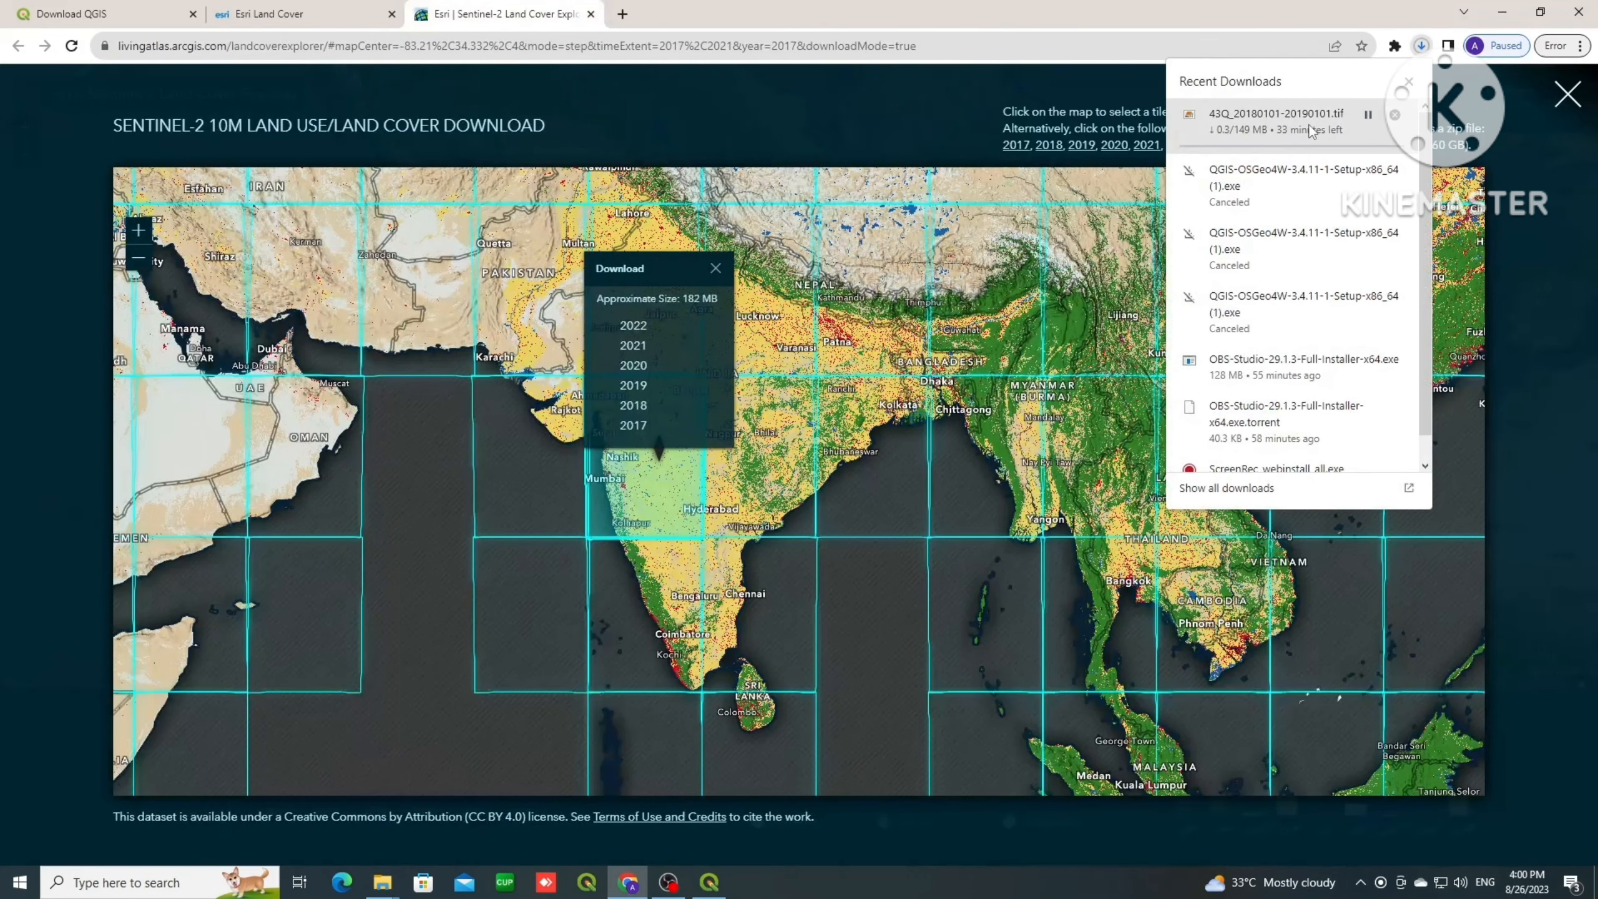
click(1394, 116)
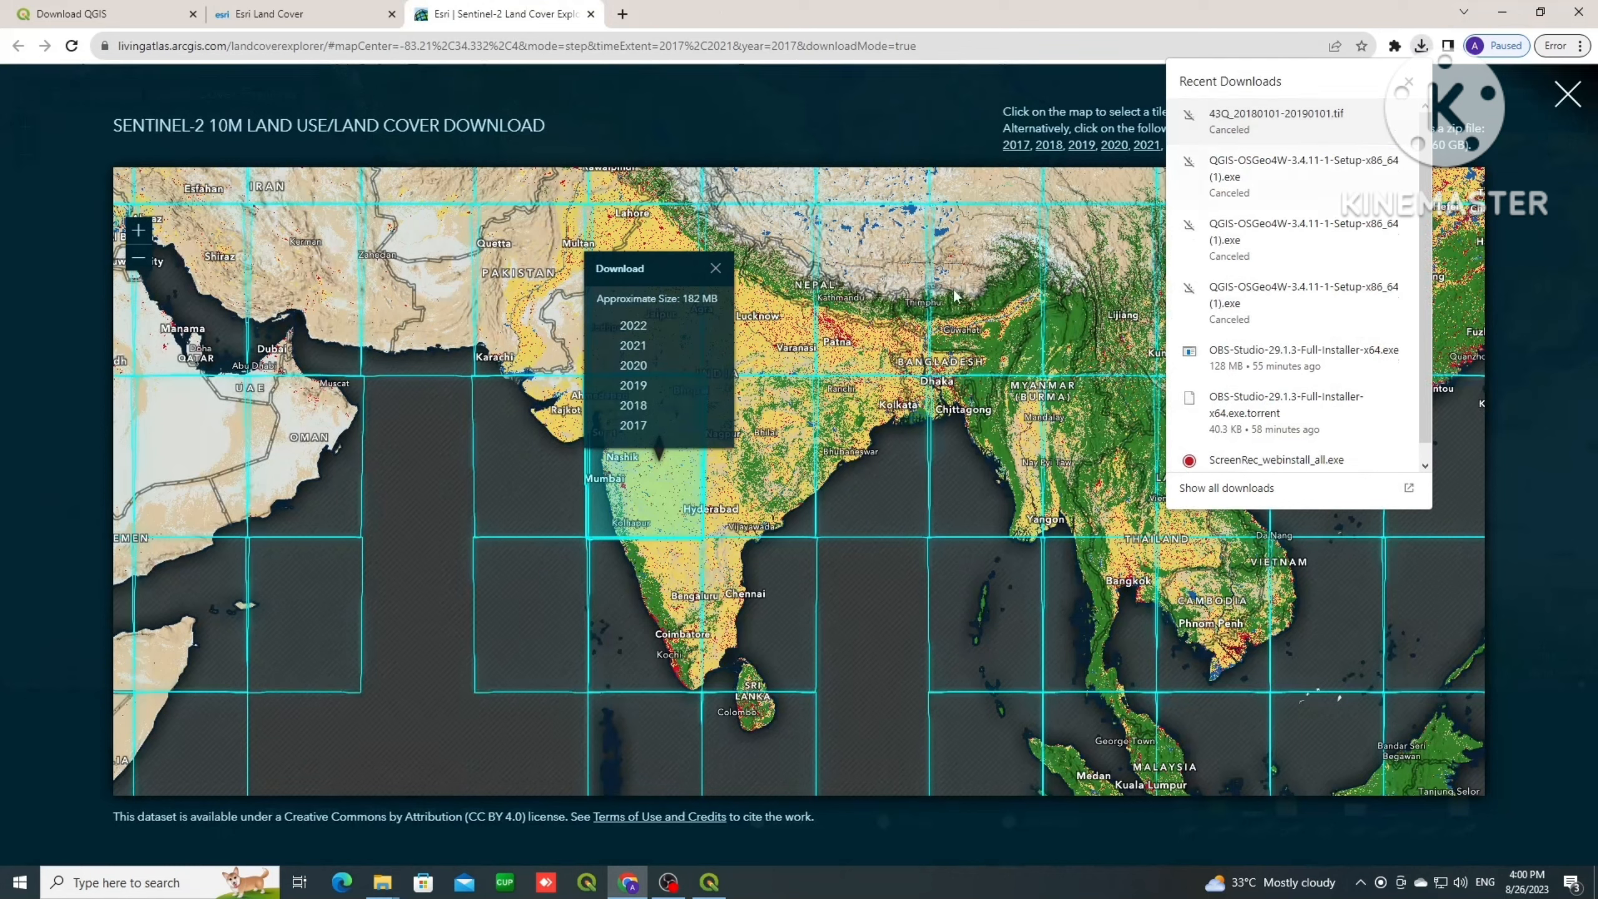
click(1408, 85)
Step: Go back to the Esri Land Cover page and look over its Eyes on Change and GIS community sections
click(302, 14)
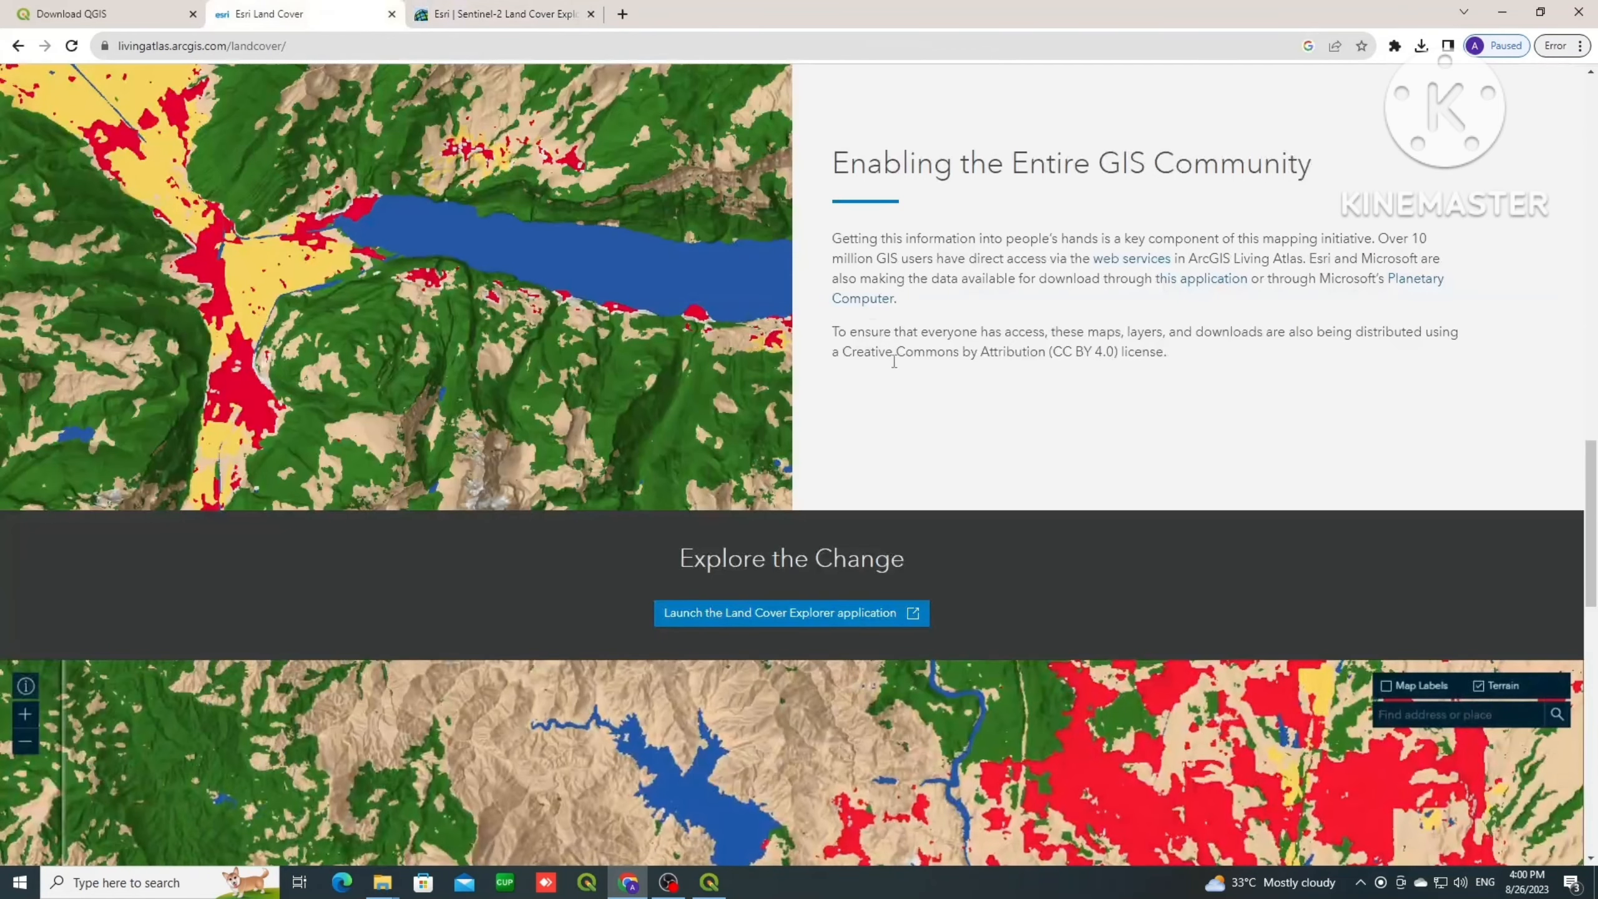
scroll(894, 362, up, 10)
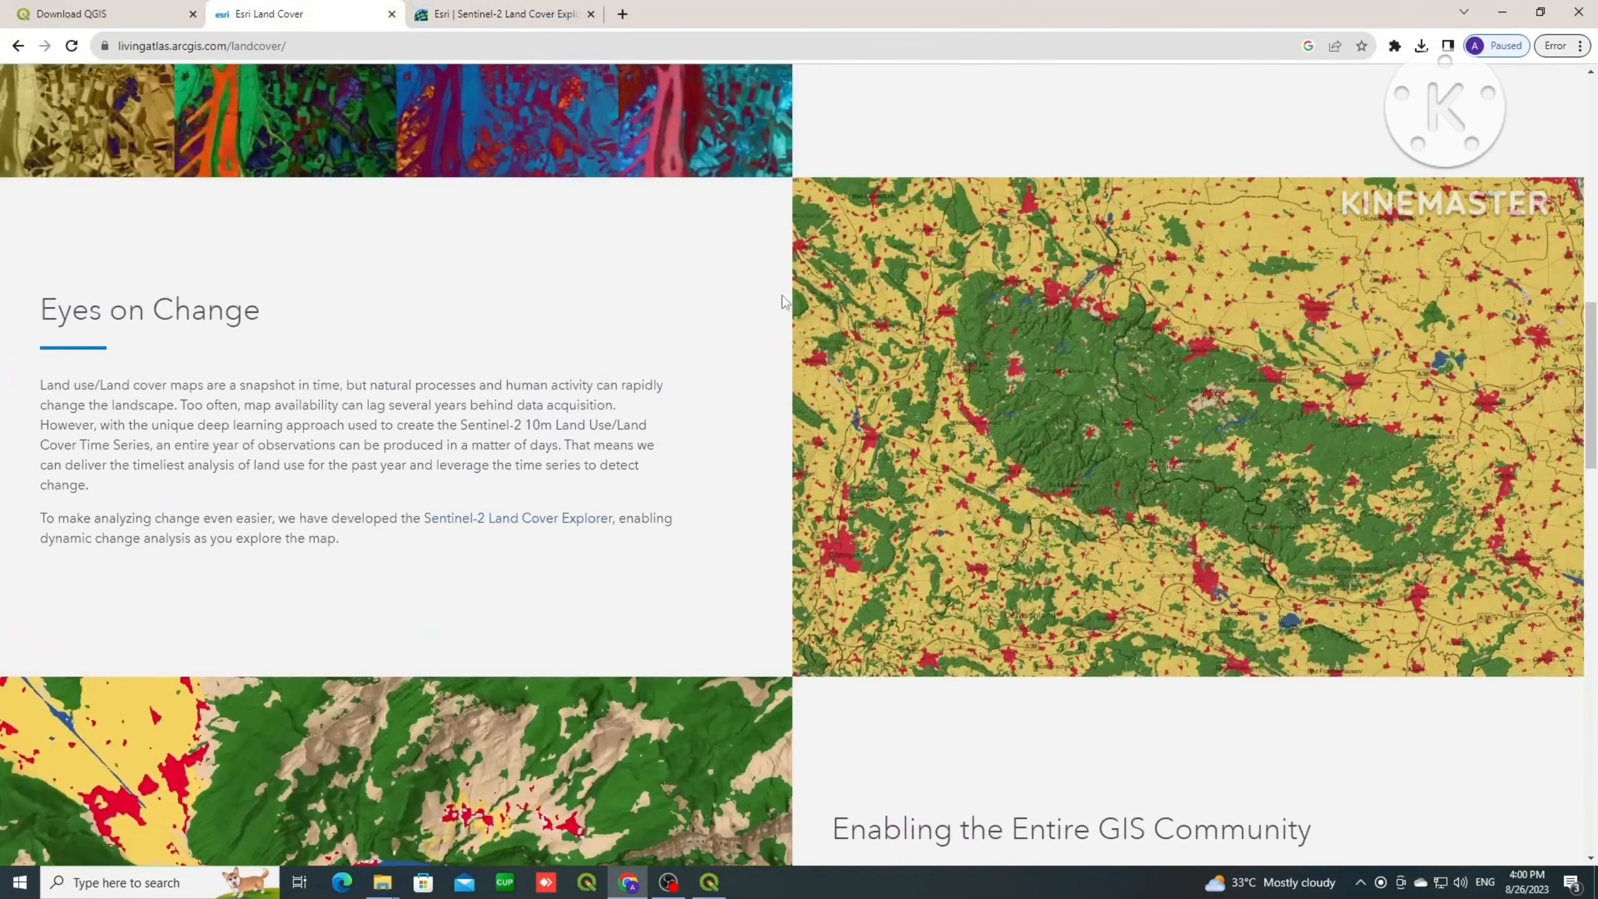
scroll(541, 239, down, 4)
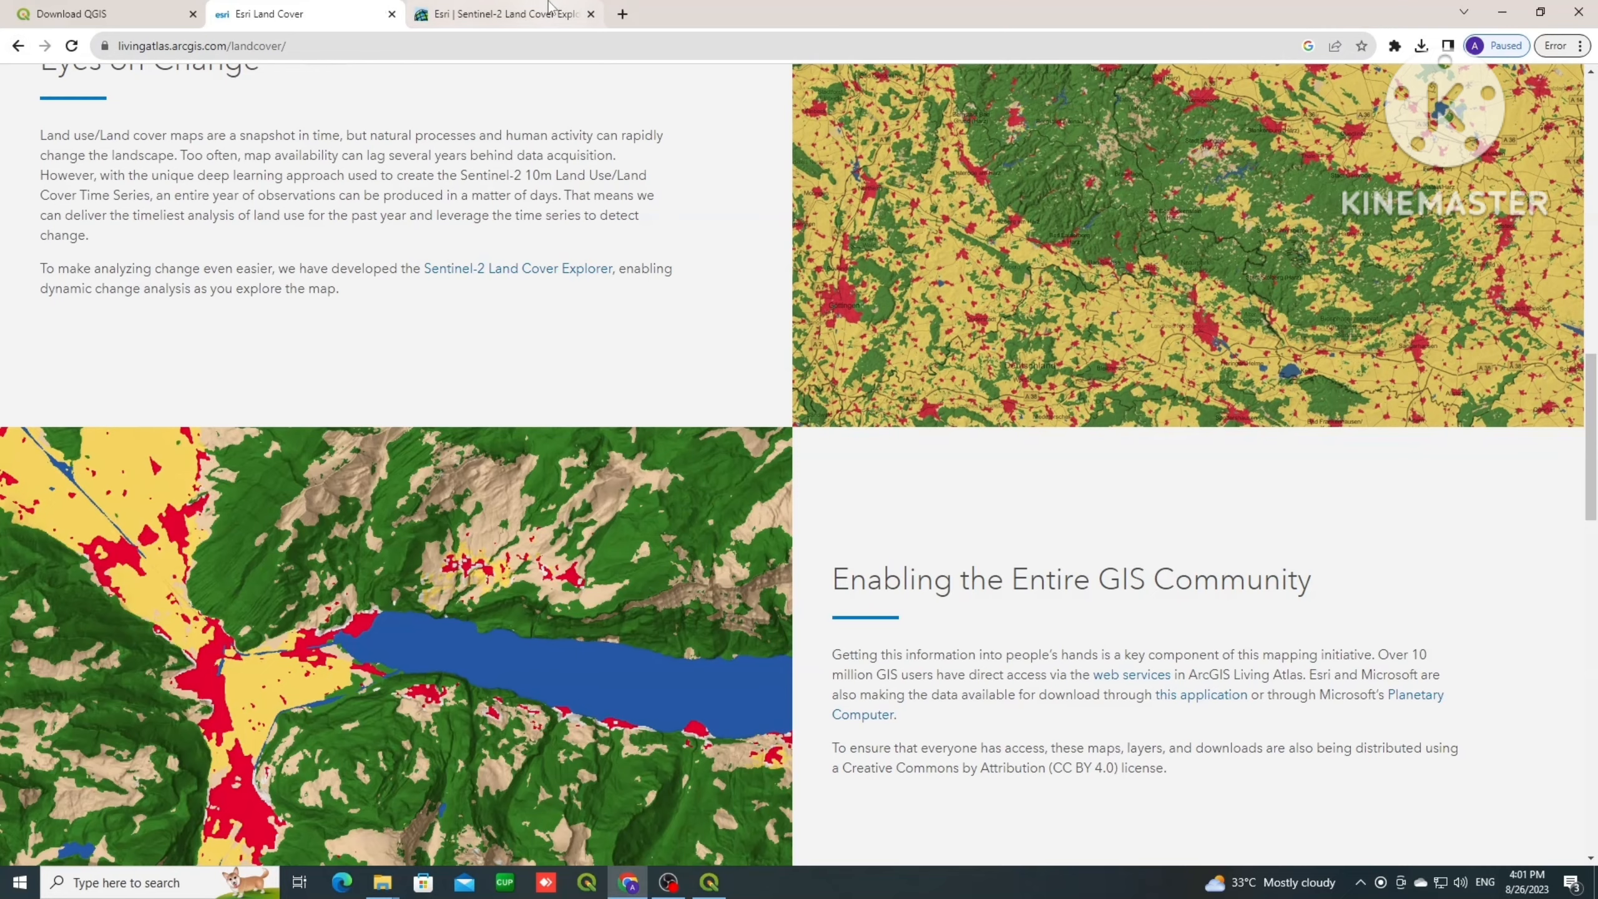
Step: Search the web for "usgs dem" in a new tab and open the USGS EarthExplorer result
click(619, 17)
click(552, 44)
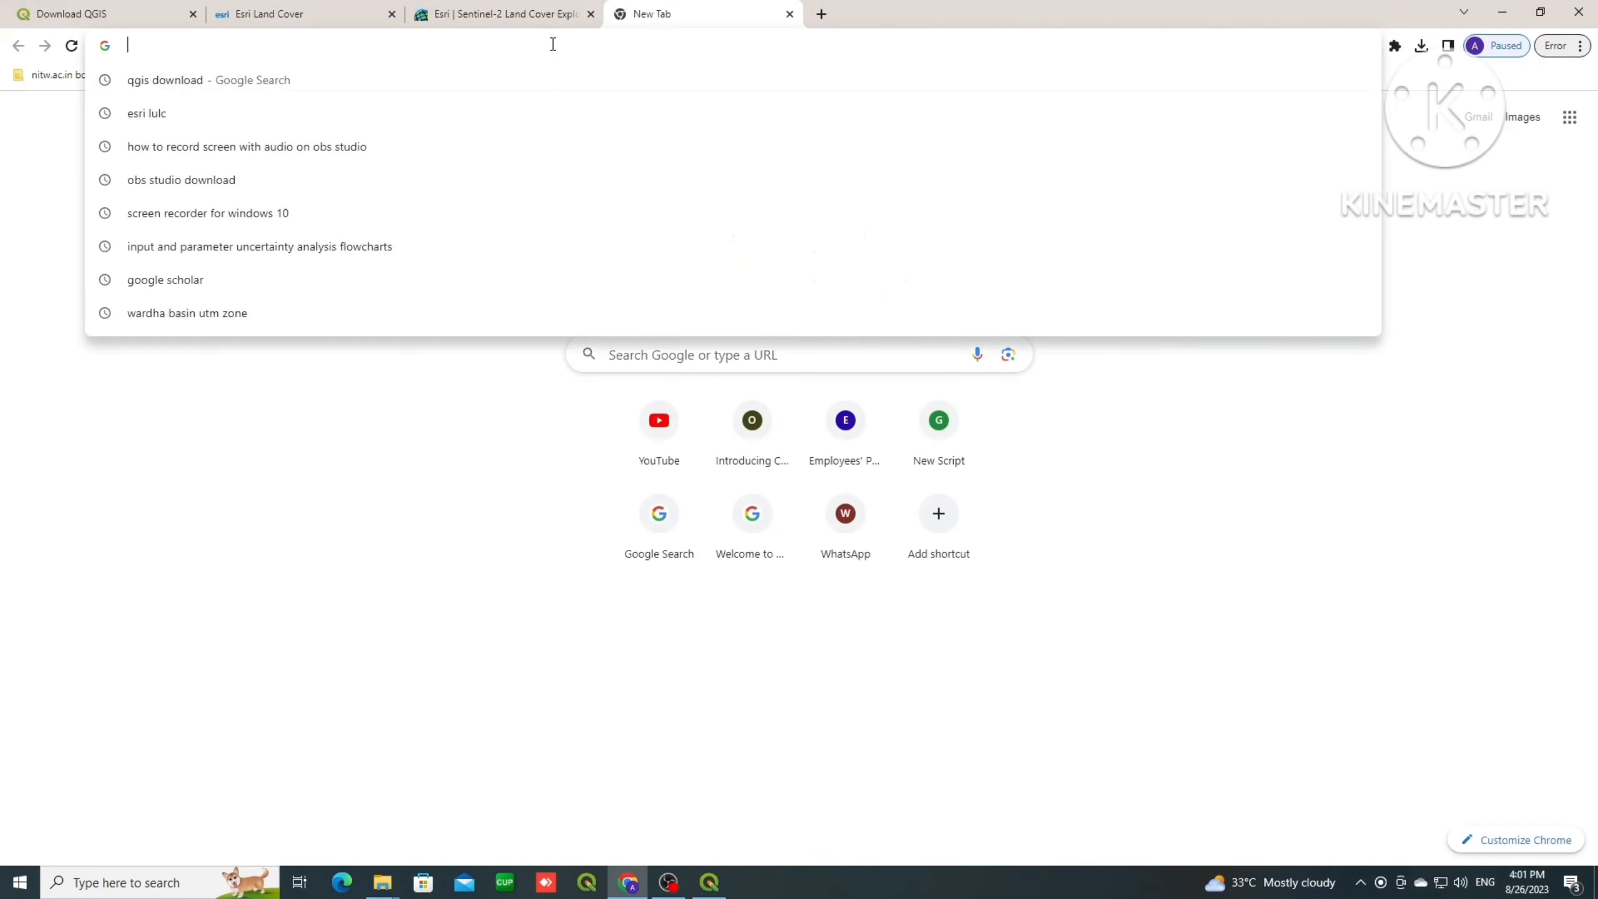
text(usgs)
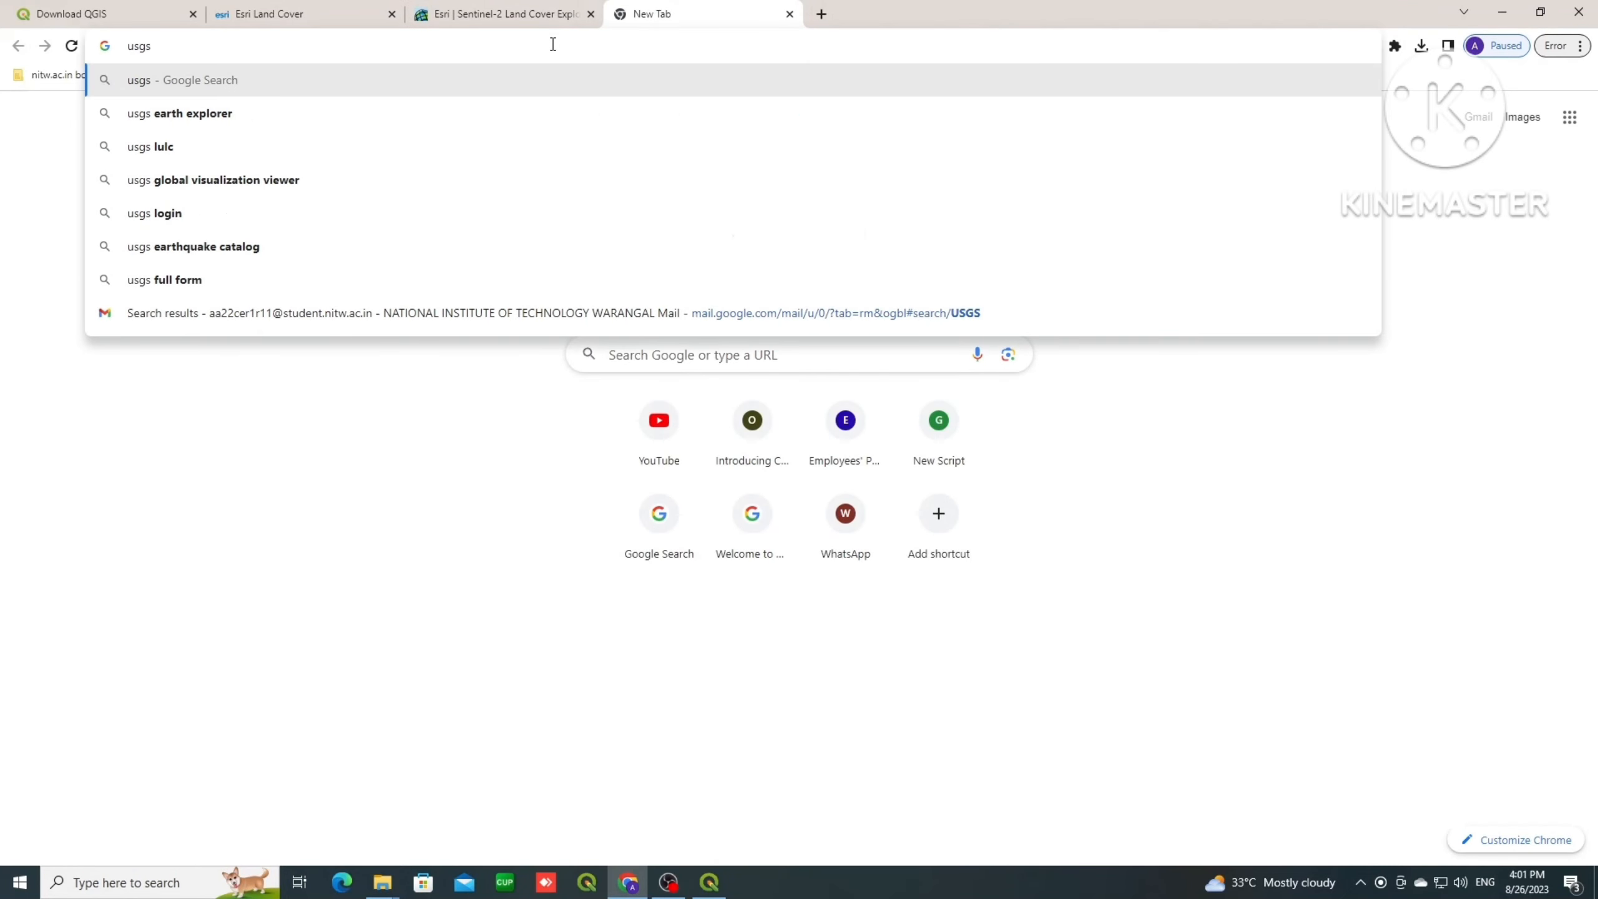
text( dem)
key(Return)
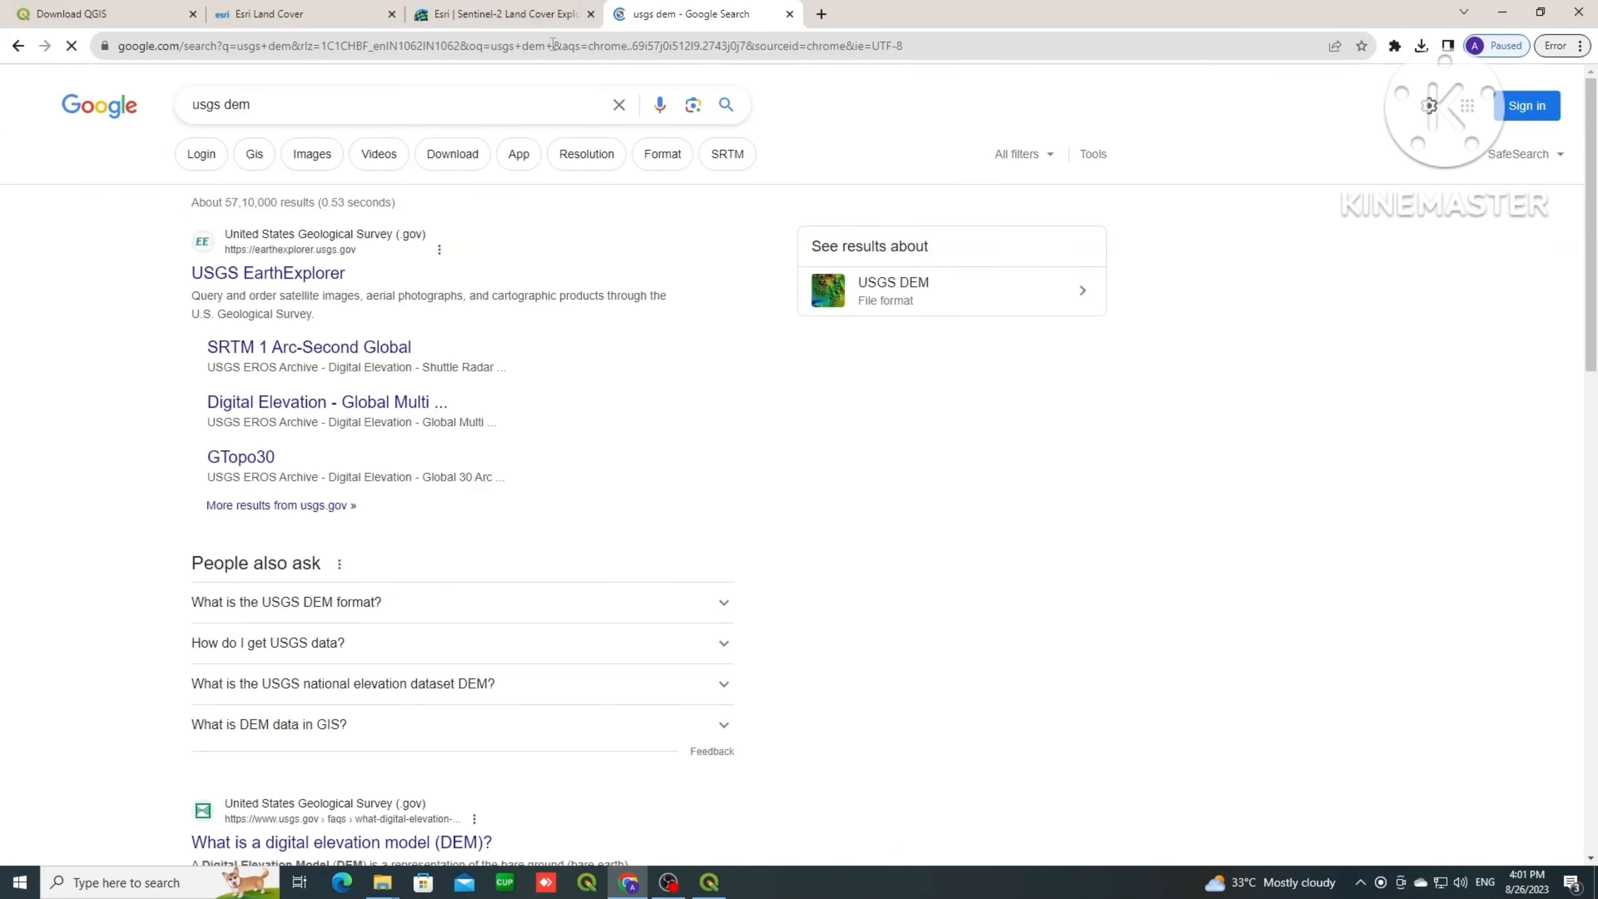
click(256, 283)
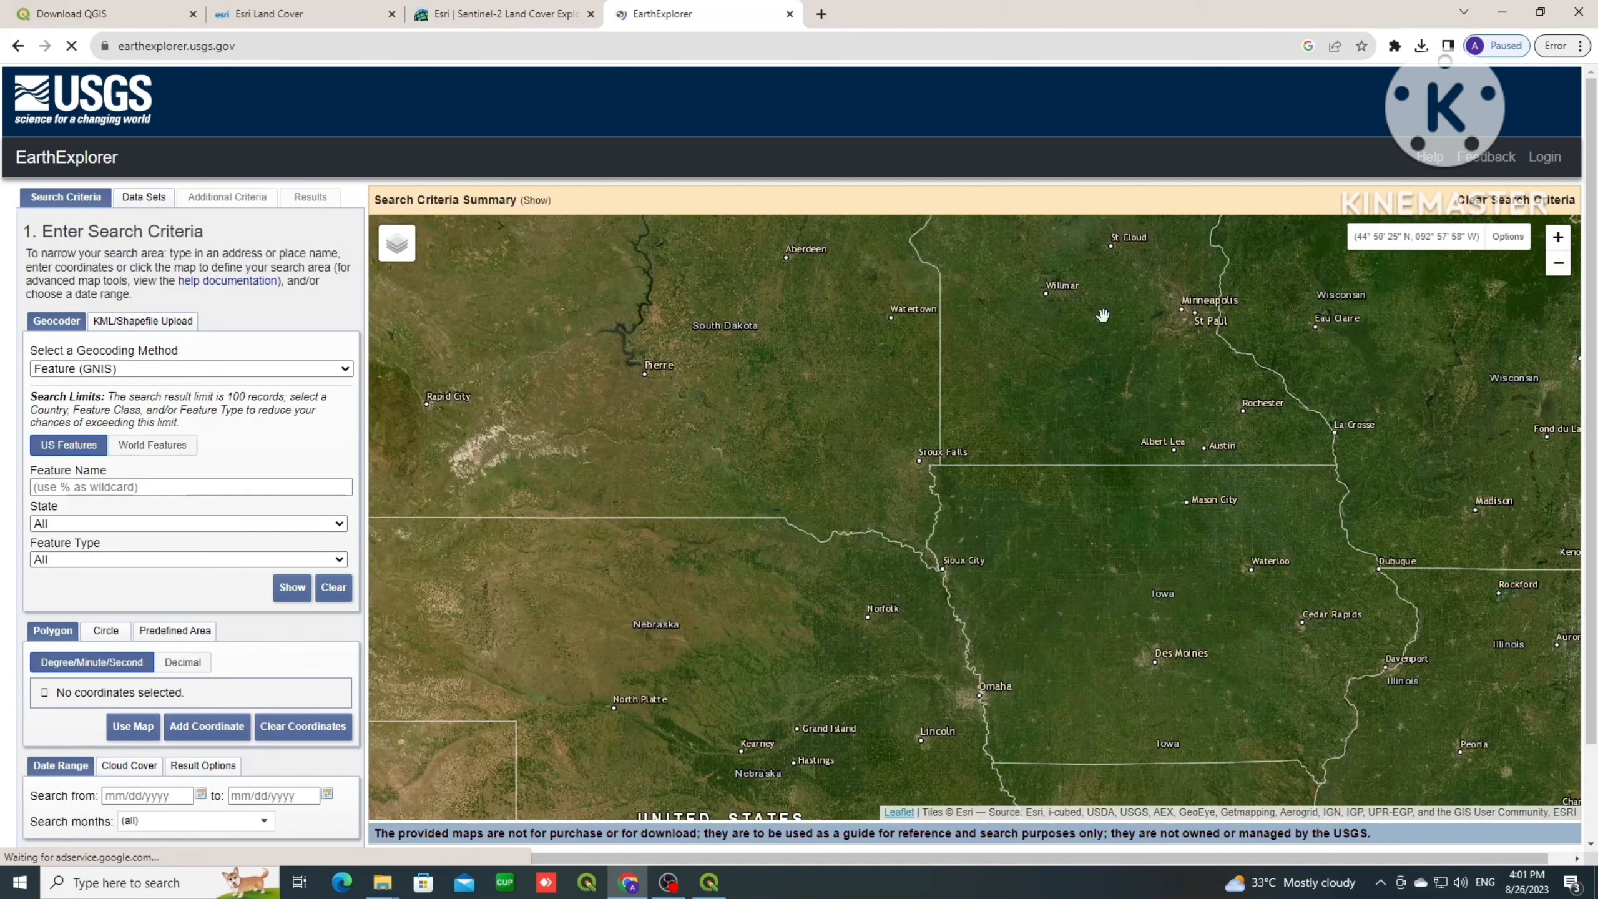
Step: Show the KML/Shapefile upload option in EarthExplorer's search criteria
scroll(695, 497, down, 1)
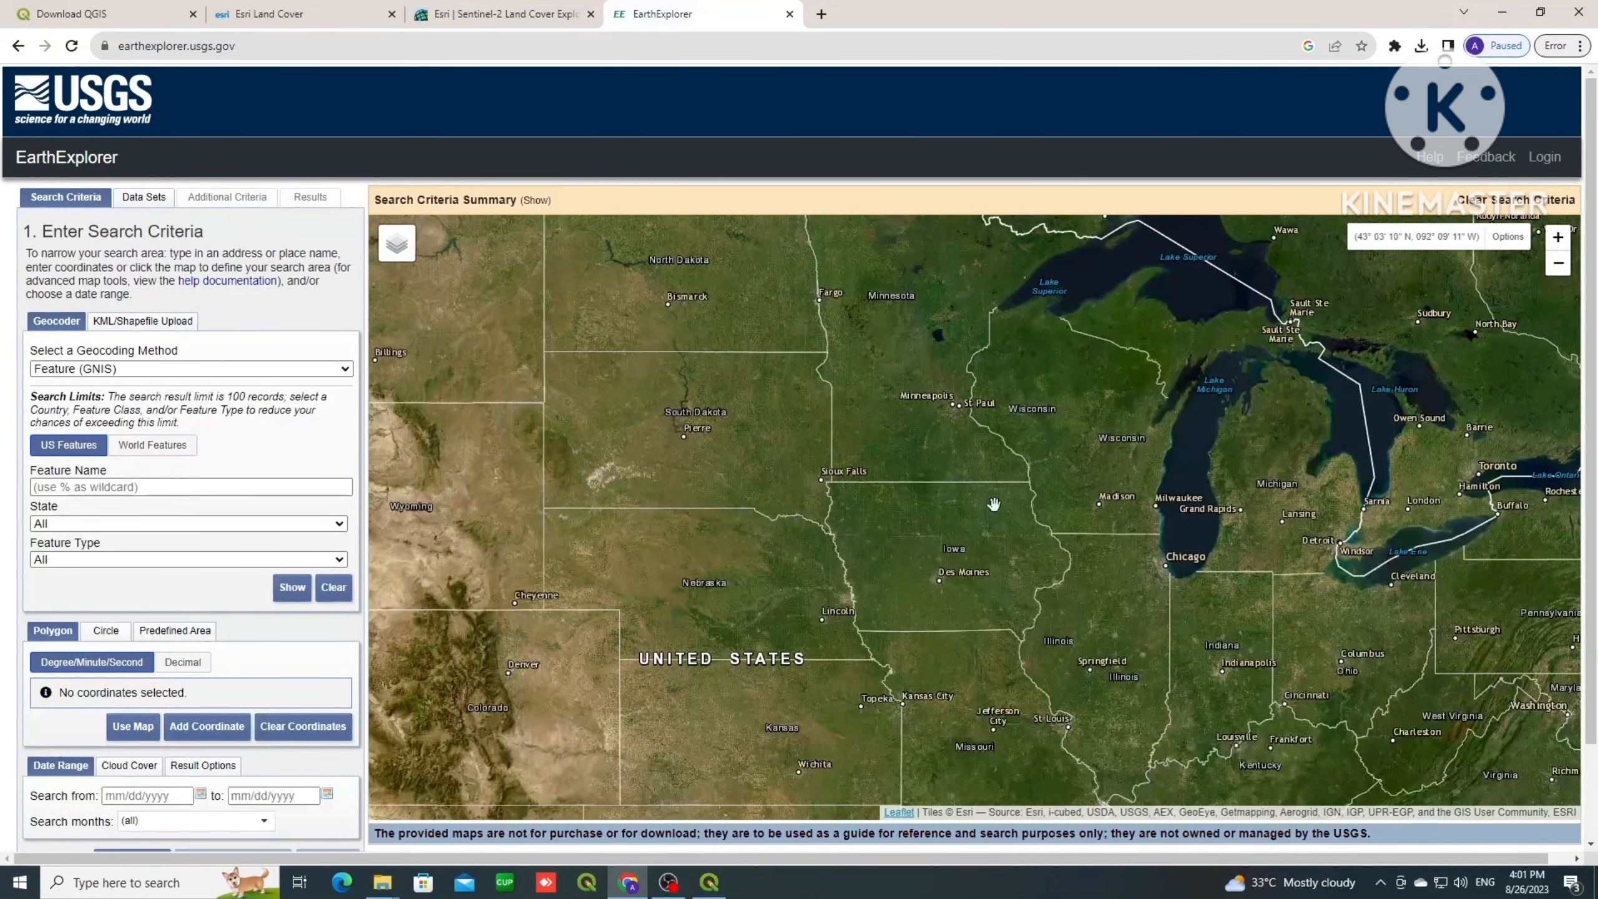
drag(995, 503, 720, 411)
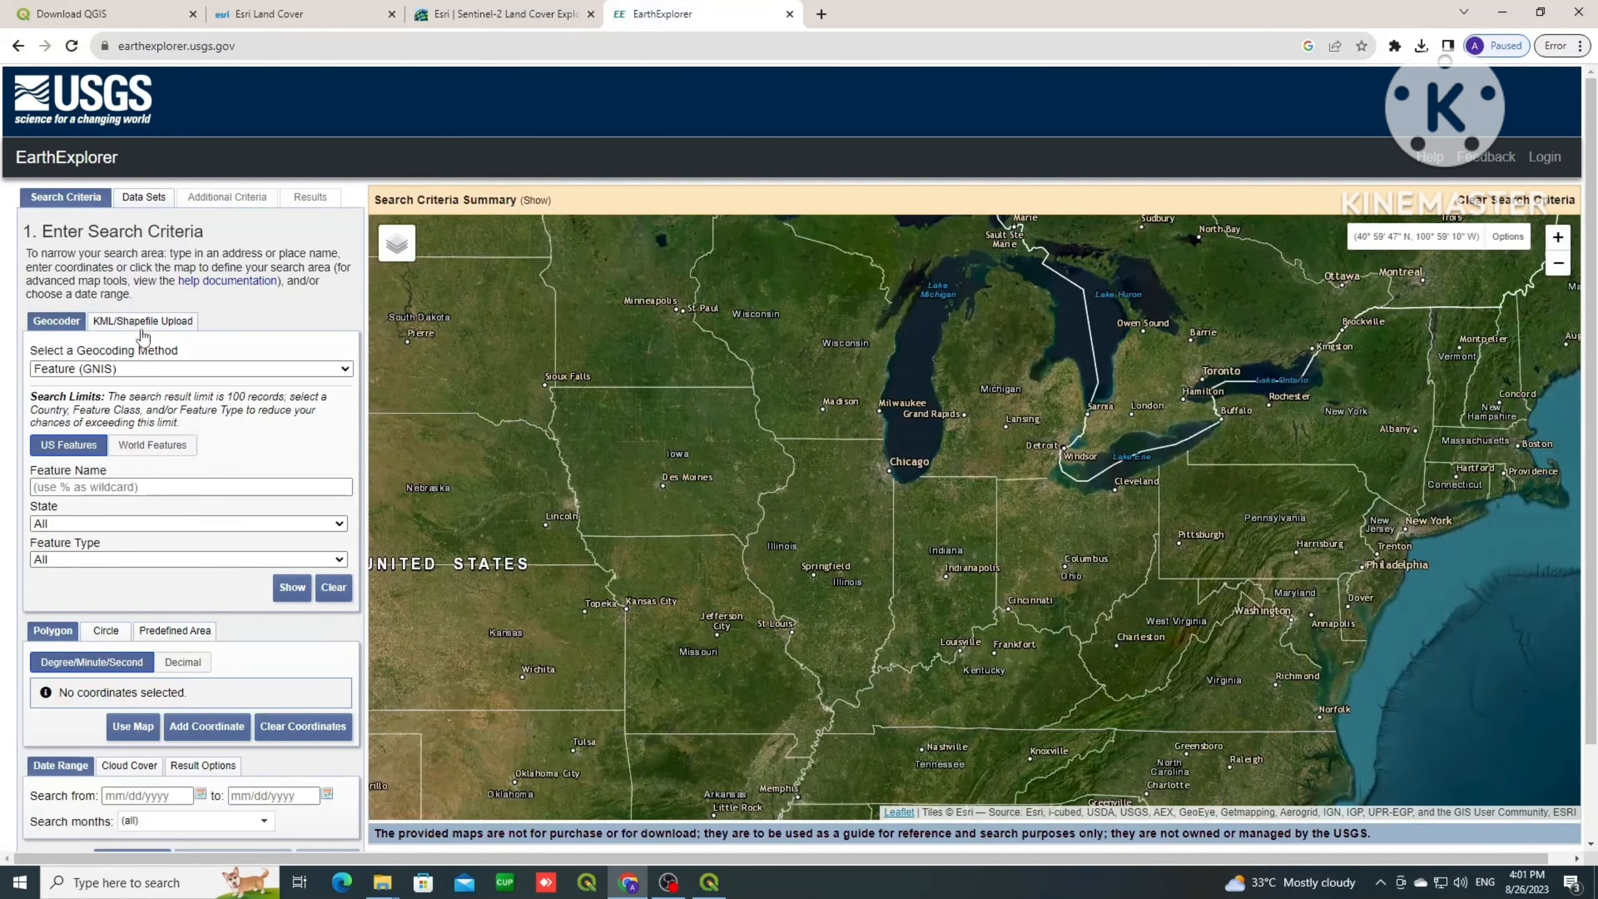
click(143, 322)
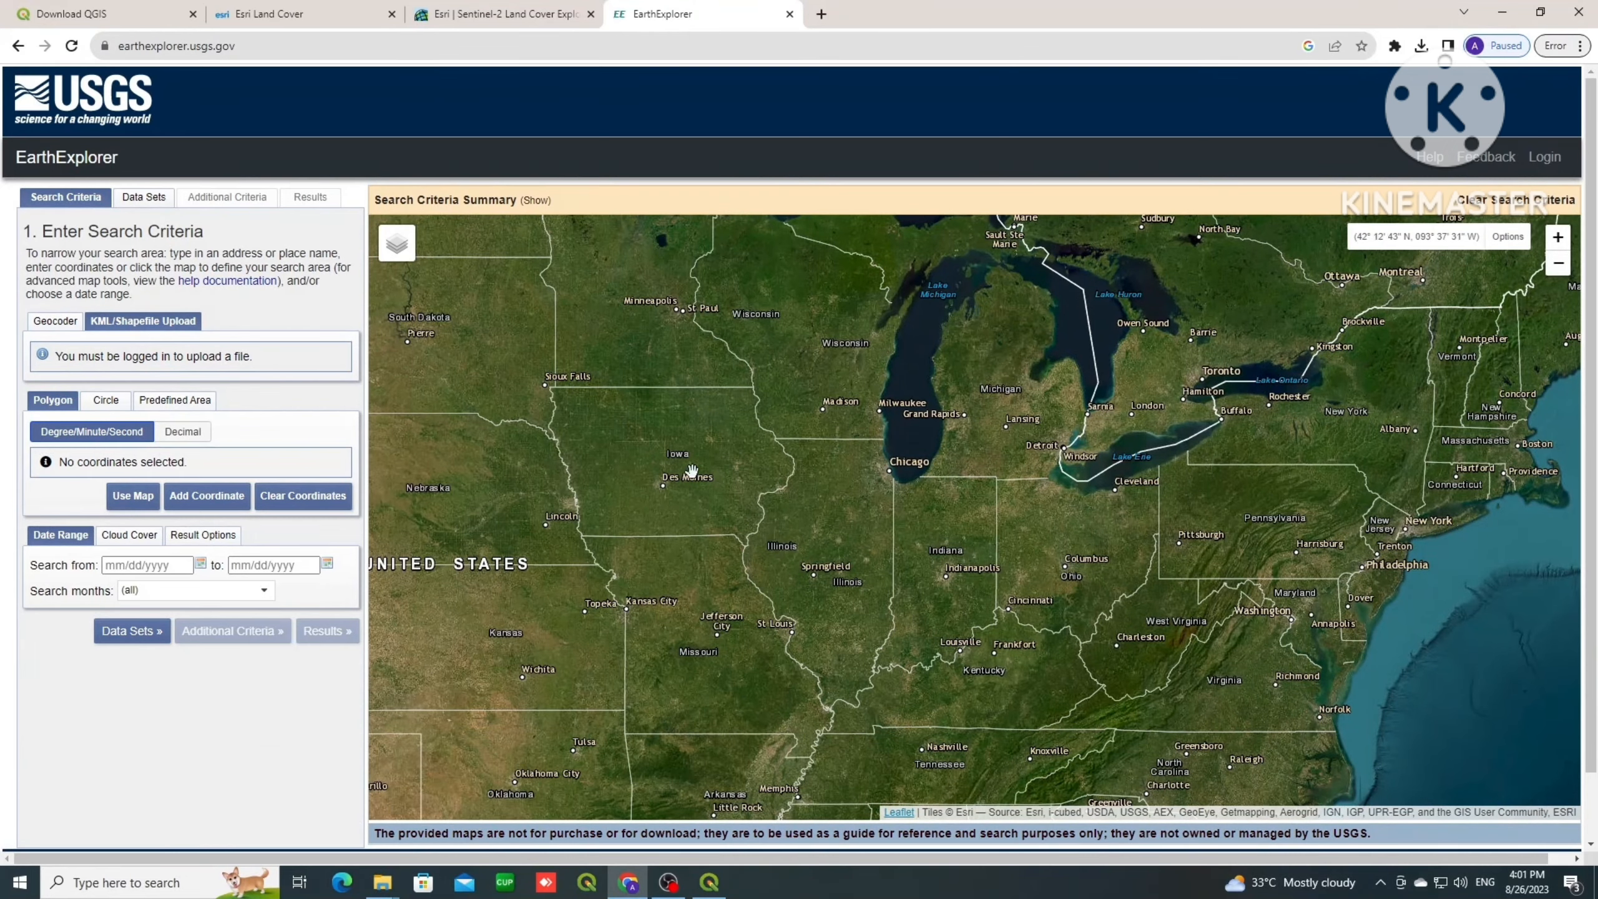
Step: Frame southern India on the EarthExplorer map and use the current map extent as the search polygon
scroll(662, 452, down, 2)
drag(1151, 507, 443, 350)
drag(811, 472, 478, 434)
drag(1161, 478, 748, 460)
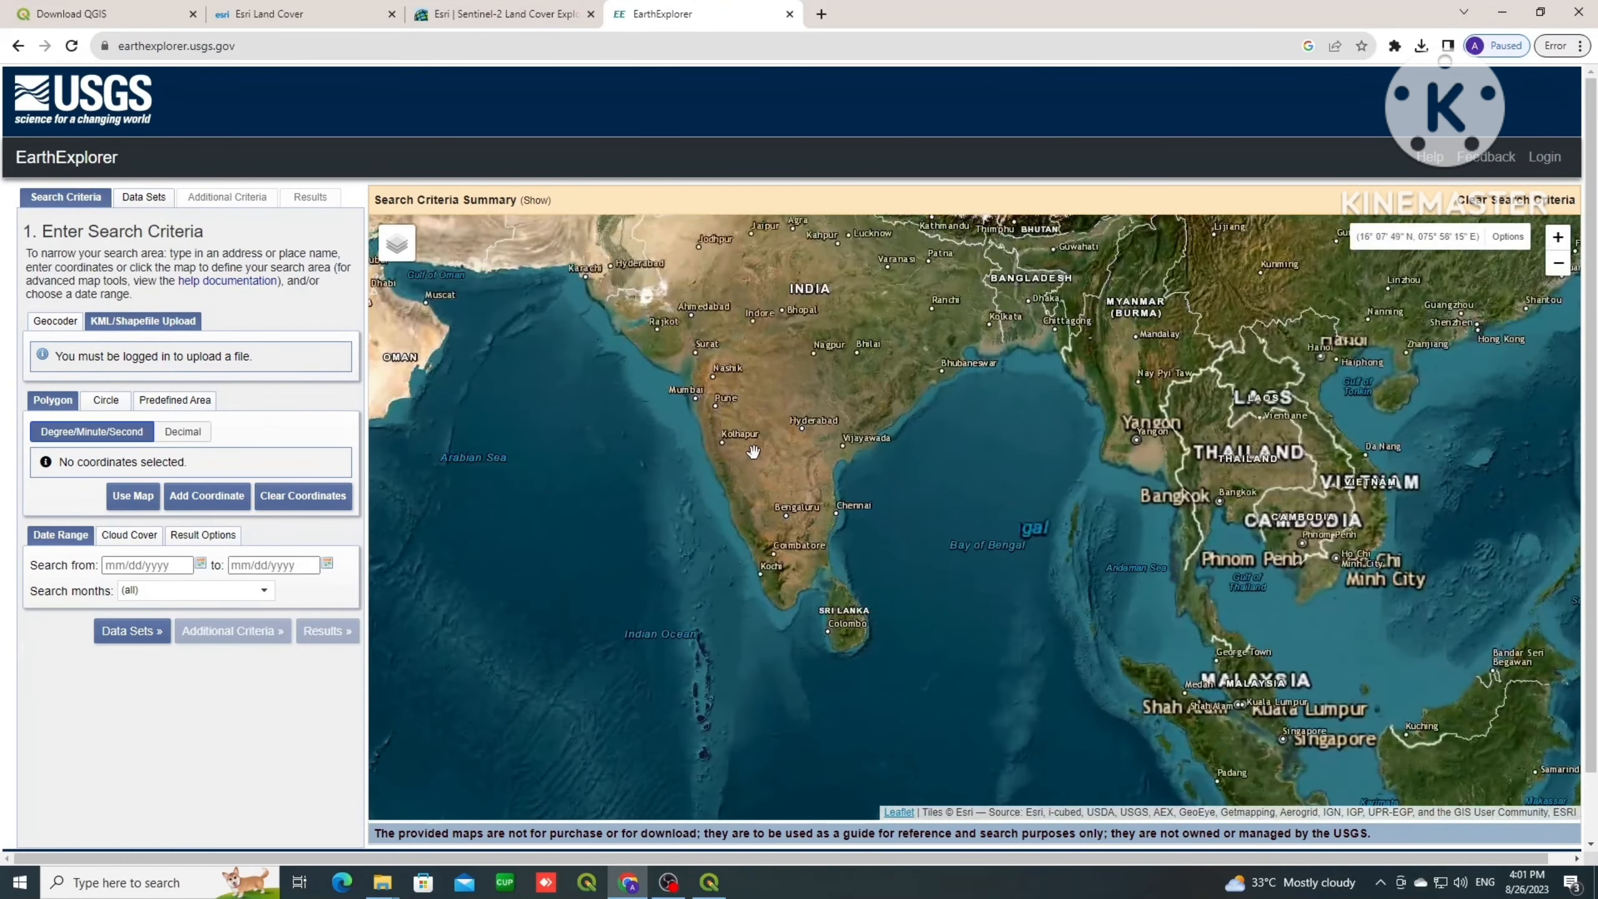
scroll(753, 452, up, 1)
drag(792, 354, 760, 432)
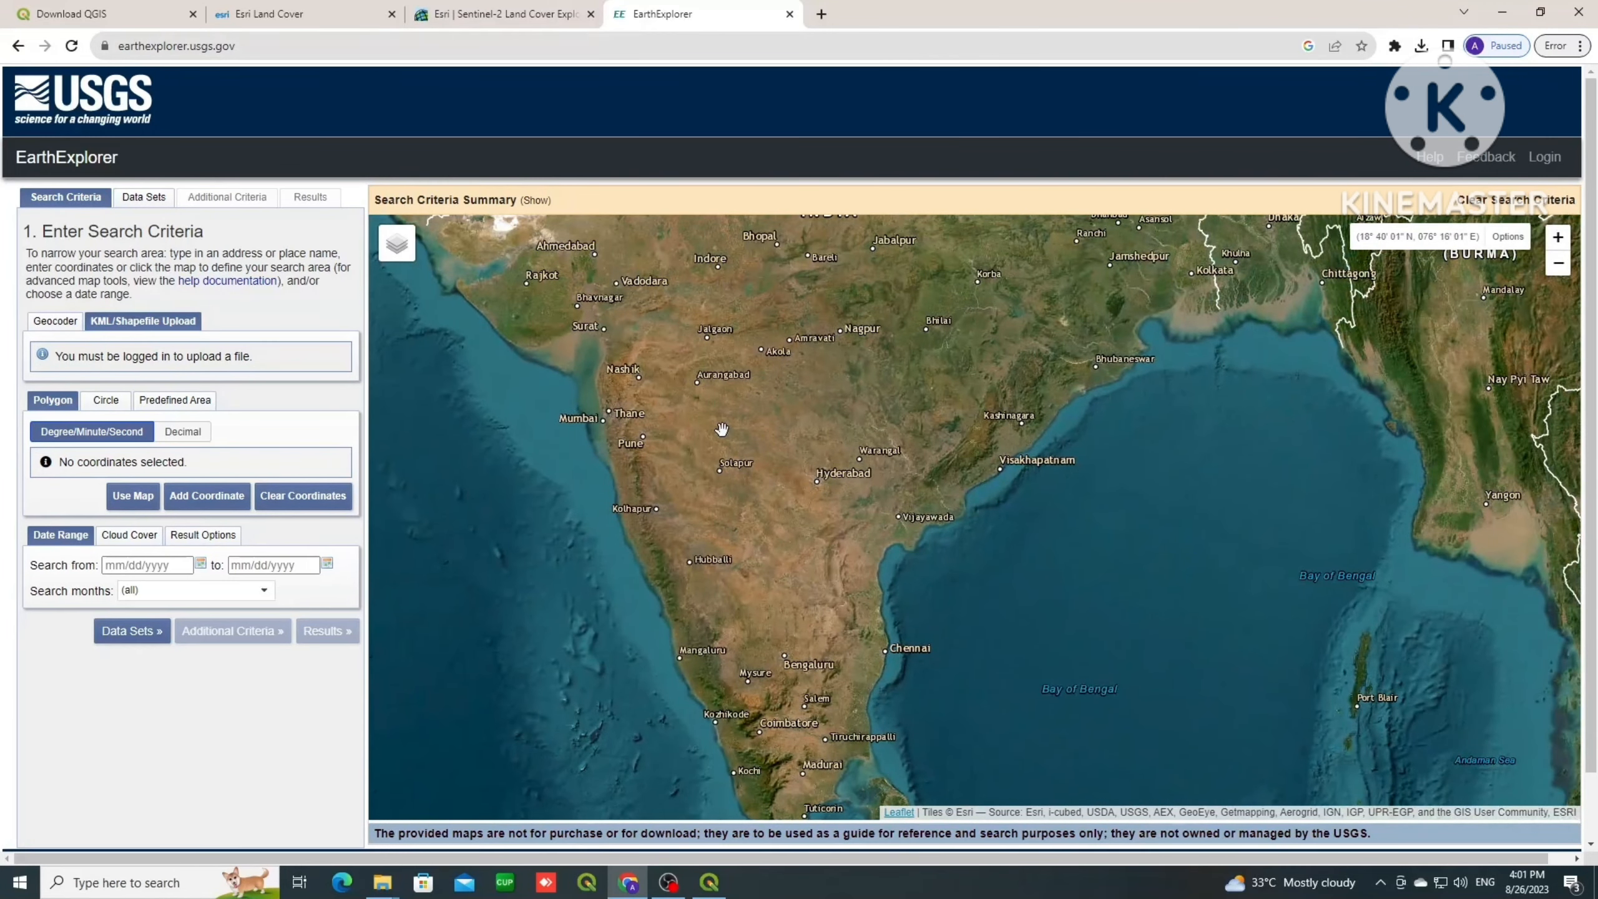
click(135, 503)
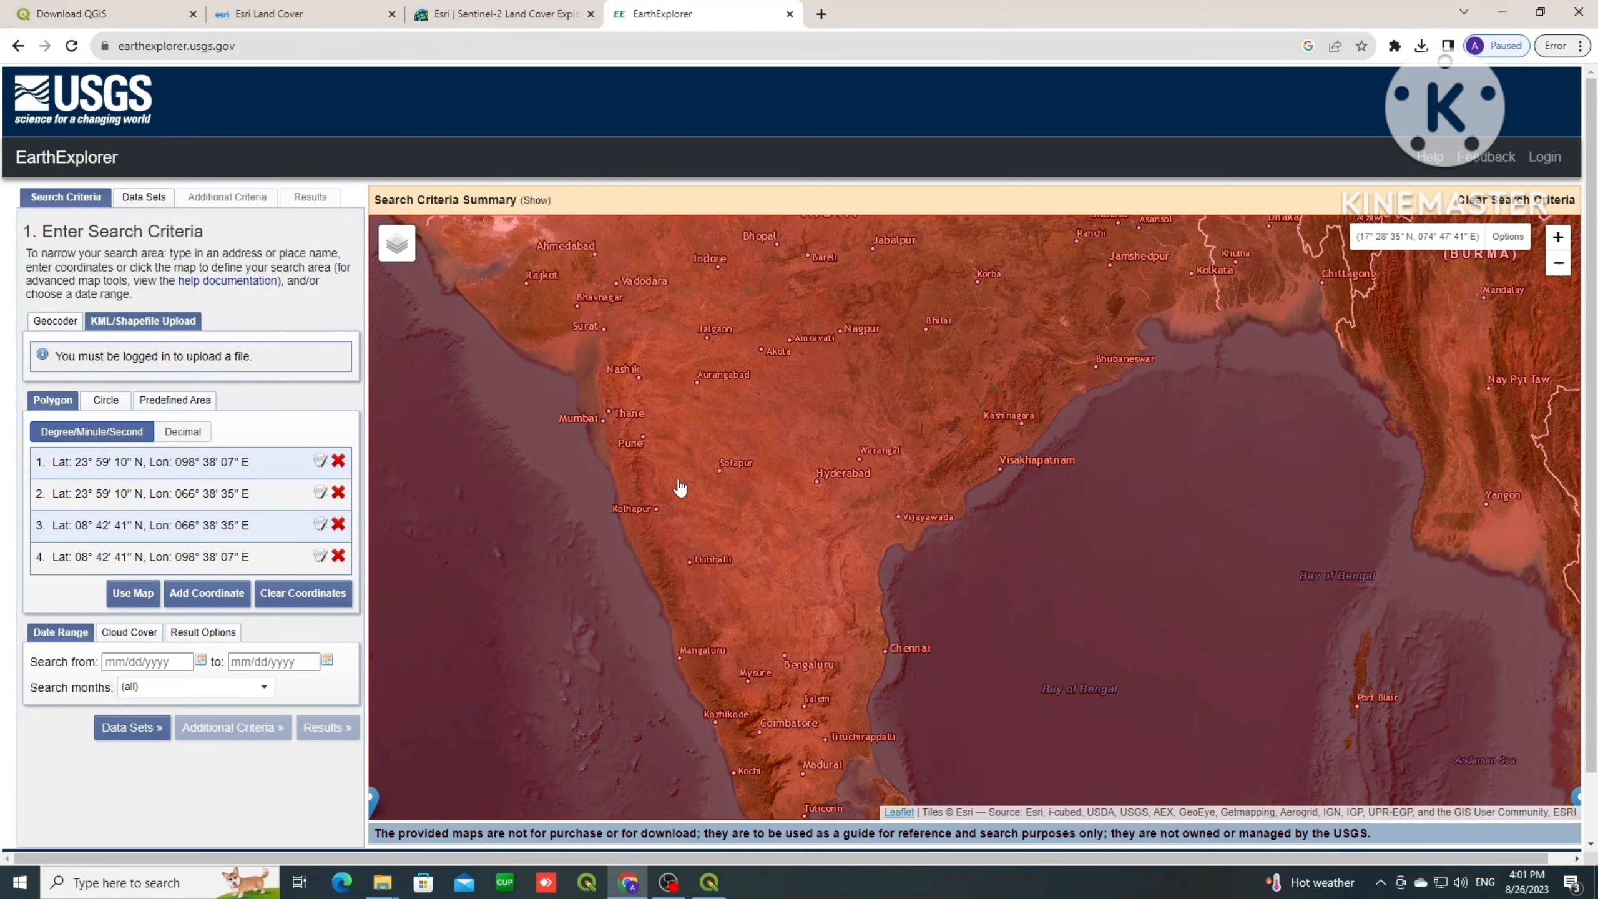
Step: Shrink the search polygon to central and southern India by moving its four corners to about 15–21° N and 75–80° E
scroll(677, 489, down, 1)
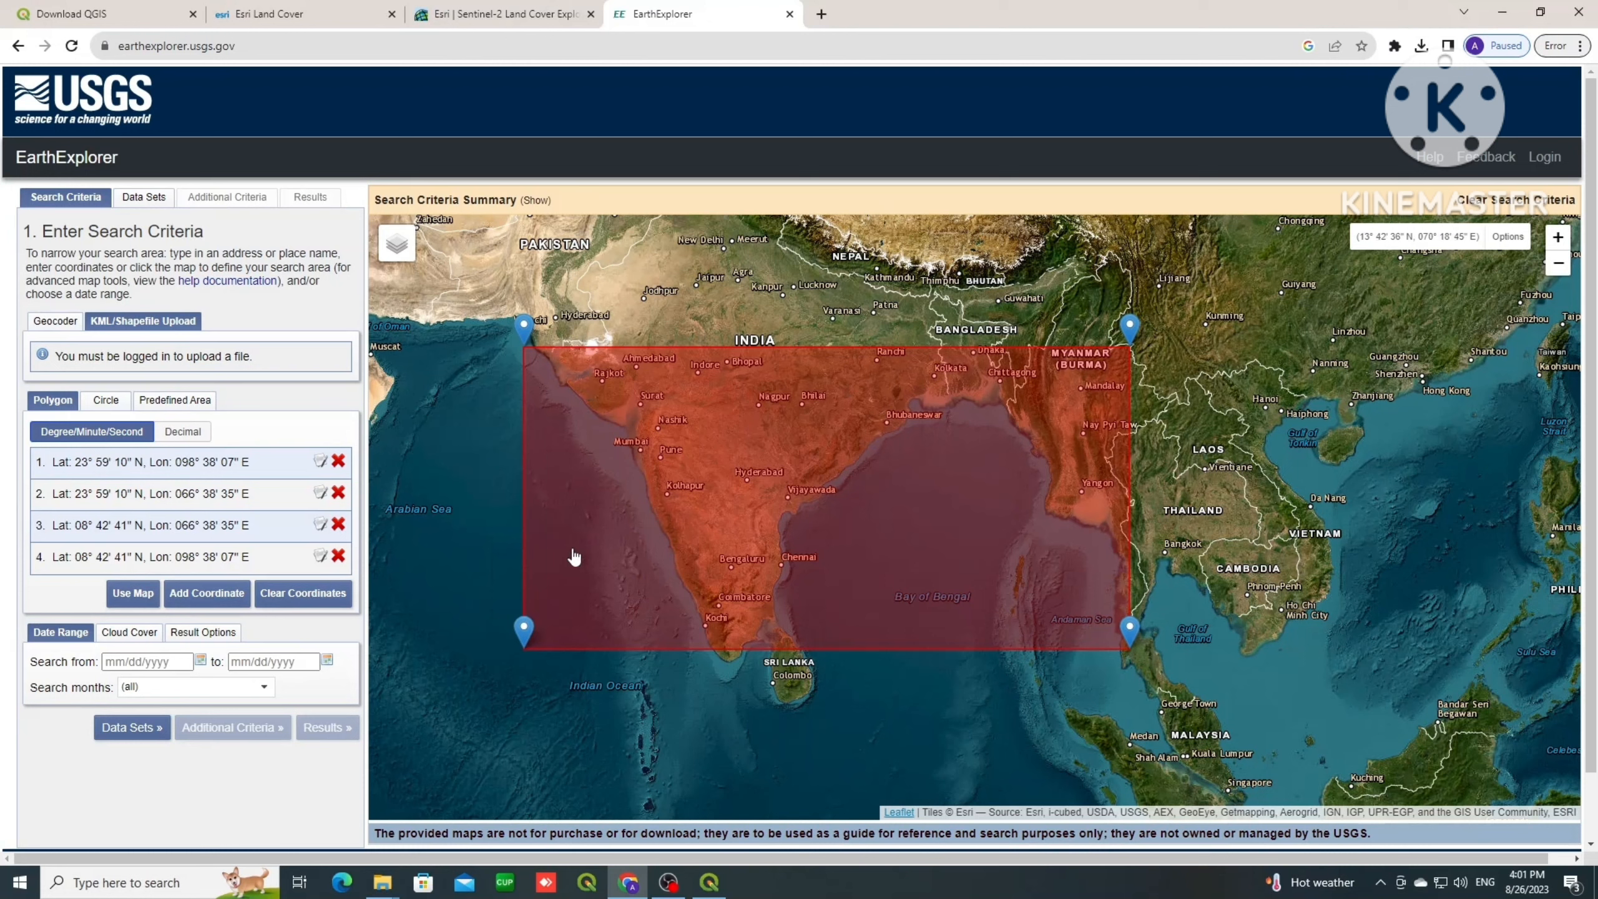
drag(523, 326, 687, 385)
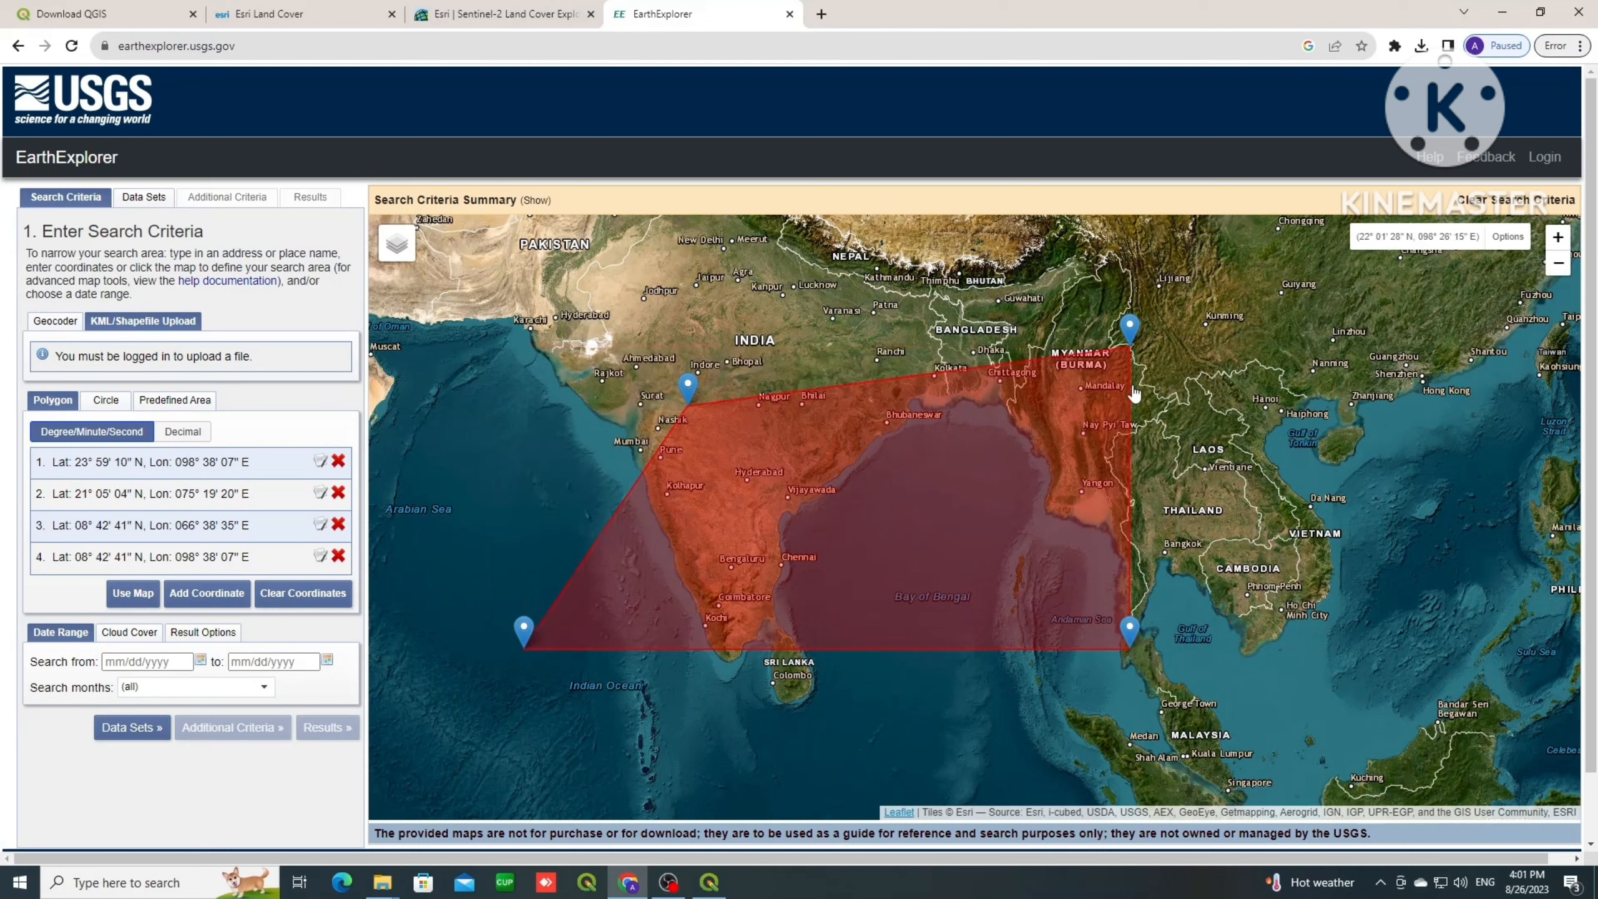
mouse_move(1129, 325)
mouse_down()
mouse_move(990, 367)
mouse_move(776, 387)
mouse_up()
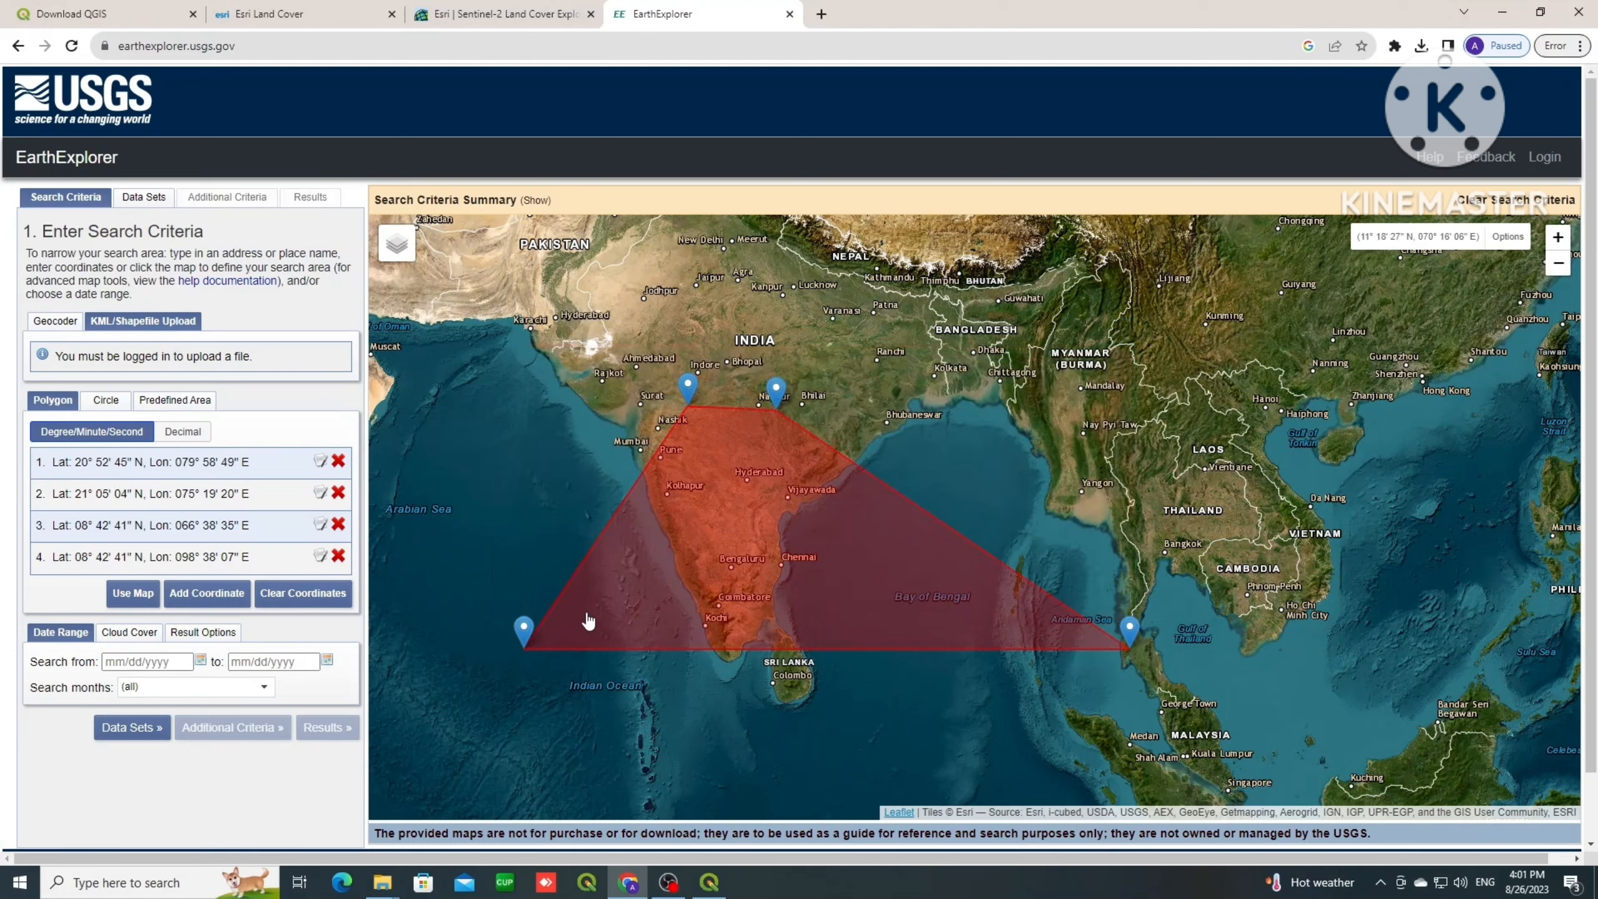
drag(526, 644, 693, 522)
mouse_move(1132, 645)
mouse_down()
mouse_move(769, 540)
mouse_move(775, 506)
mouse_up()
Step: View the cloud cover criteria, and list the available data sets with the Digital Elevation and SRTM categories expanded
click(129, 632)
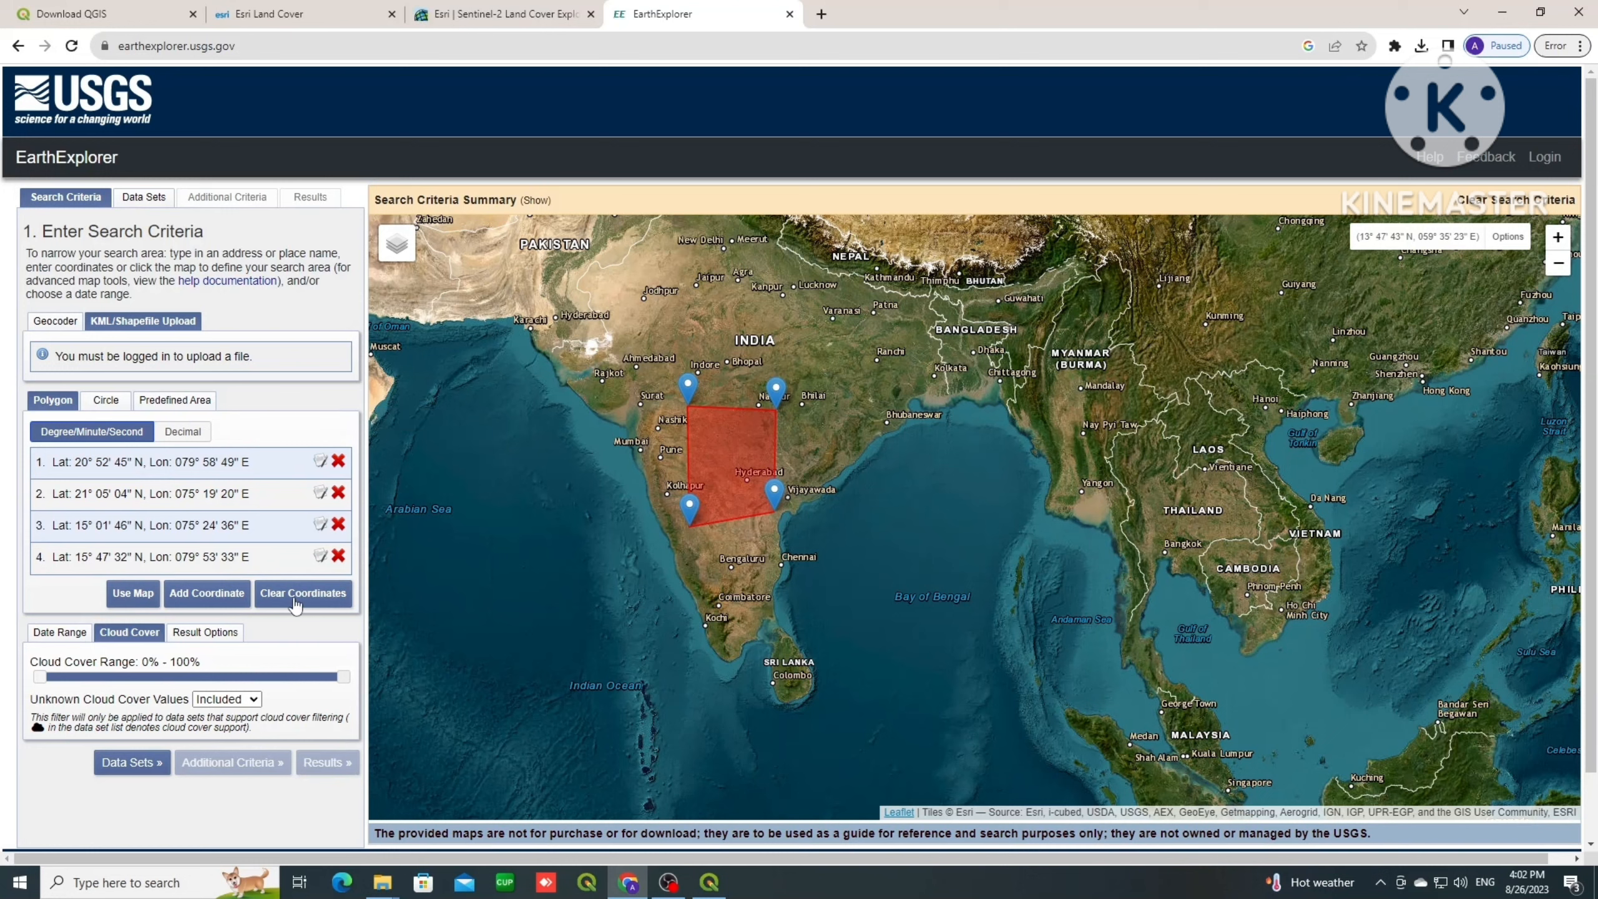
click(125, 776)
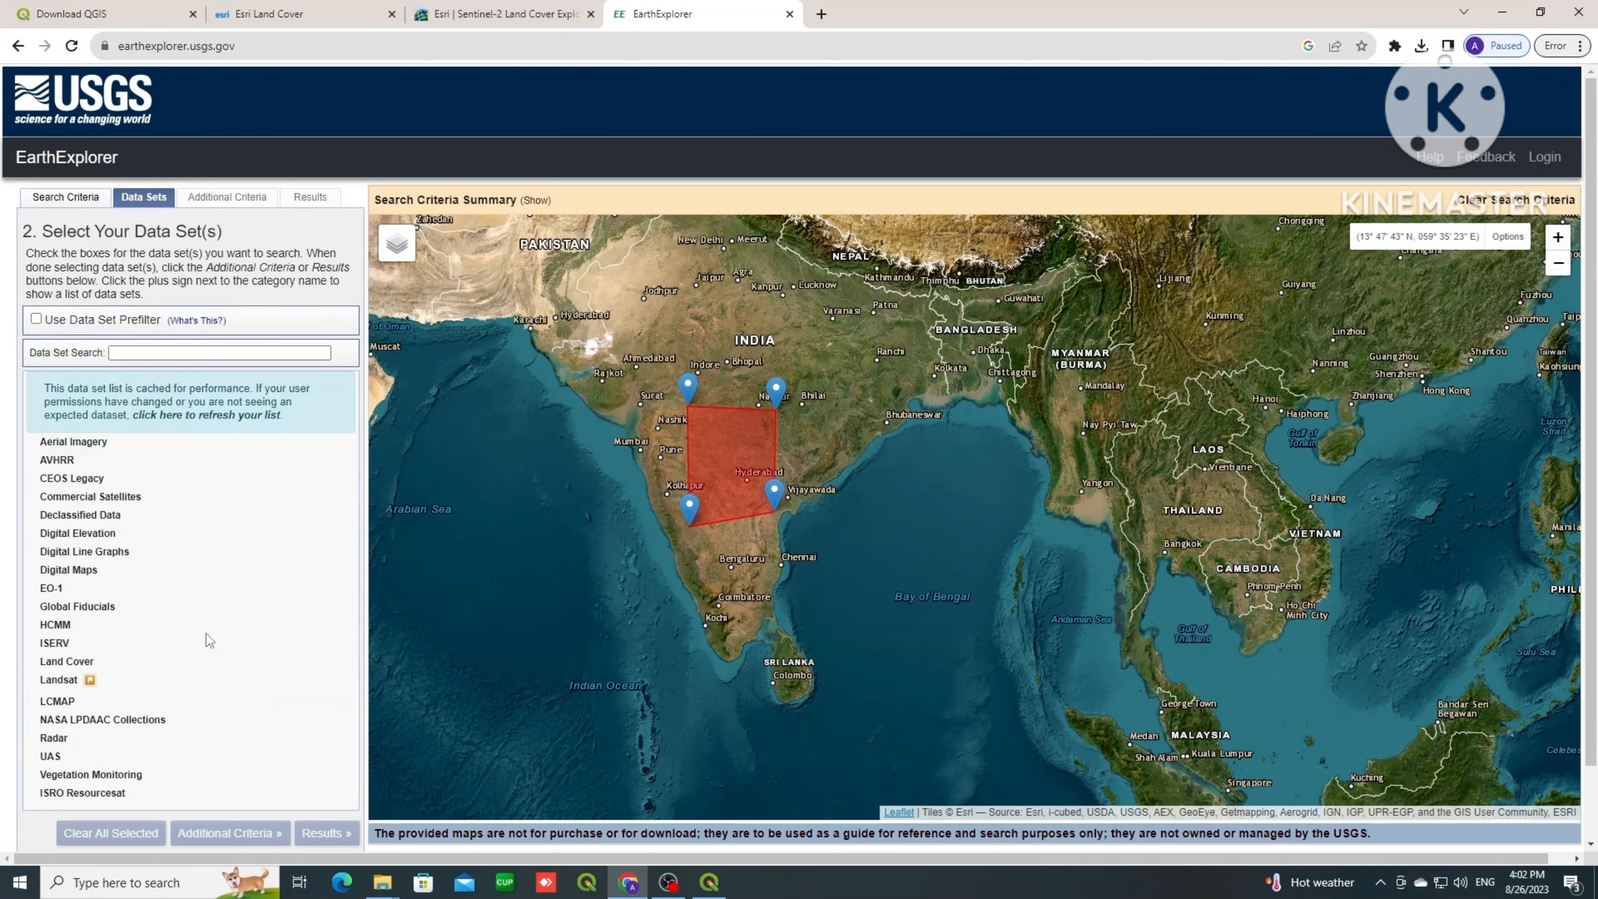
scroll(57, 567, down, 1)
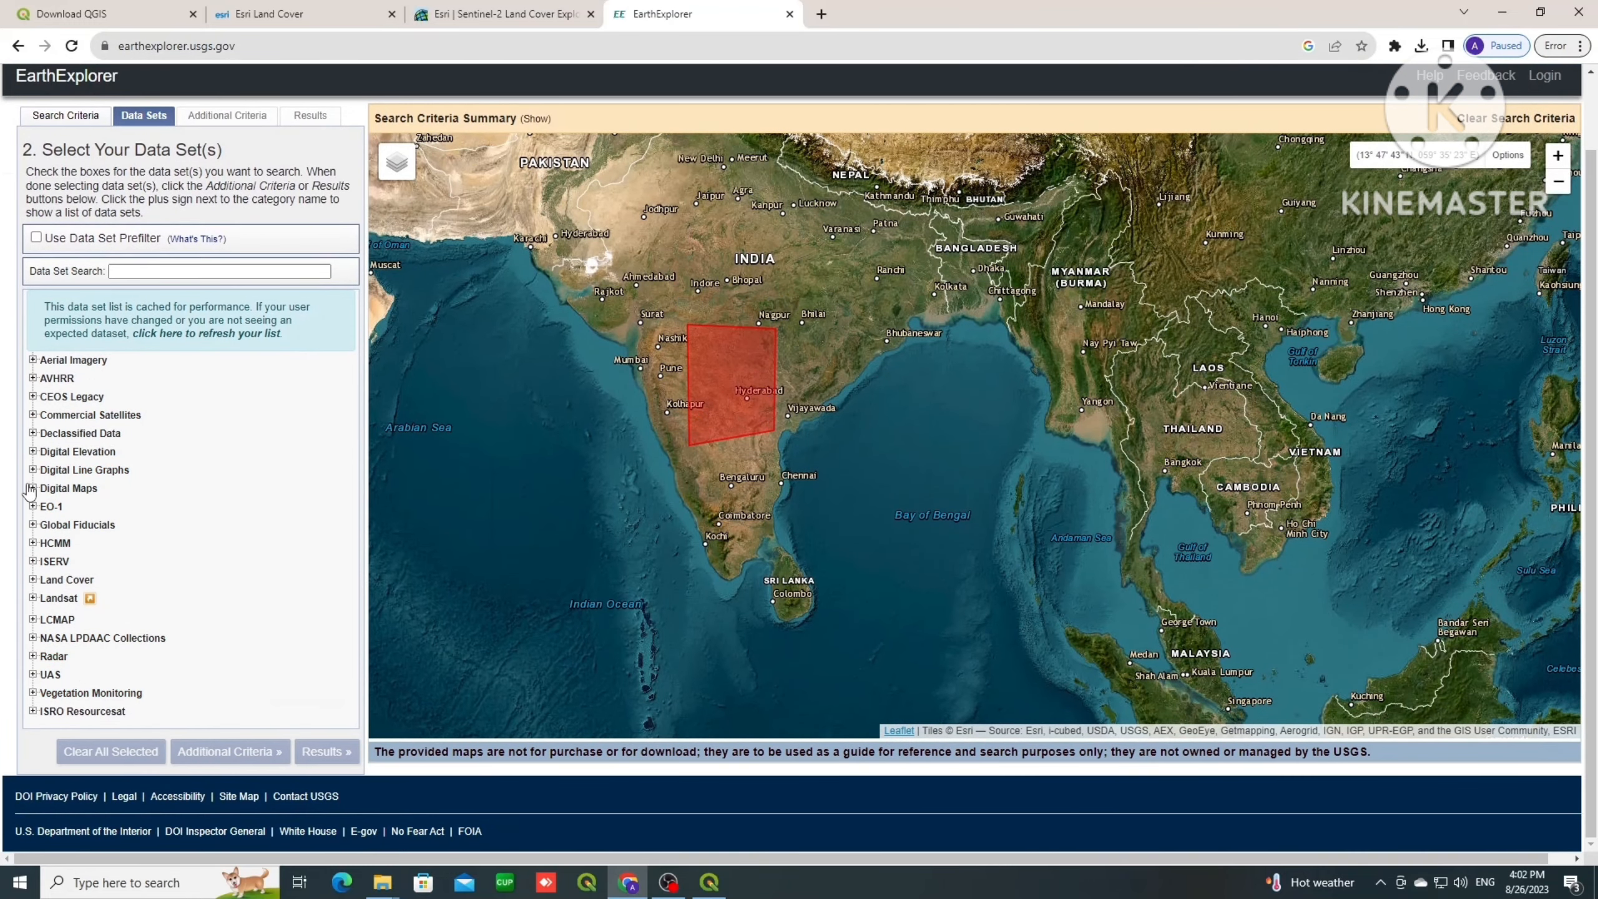
click(32, 451)
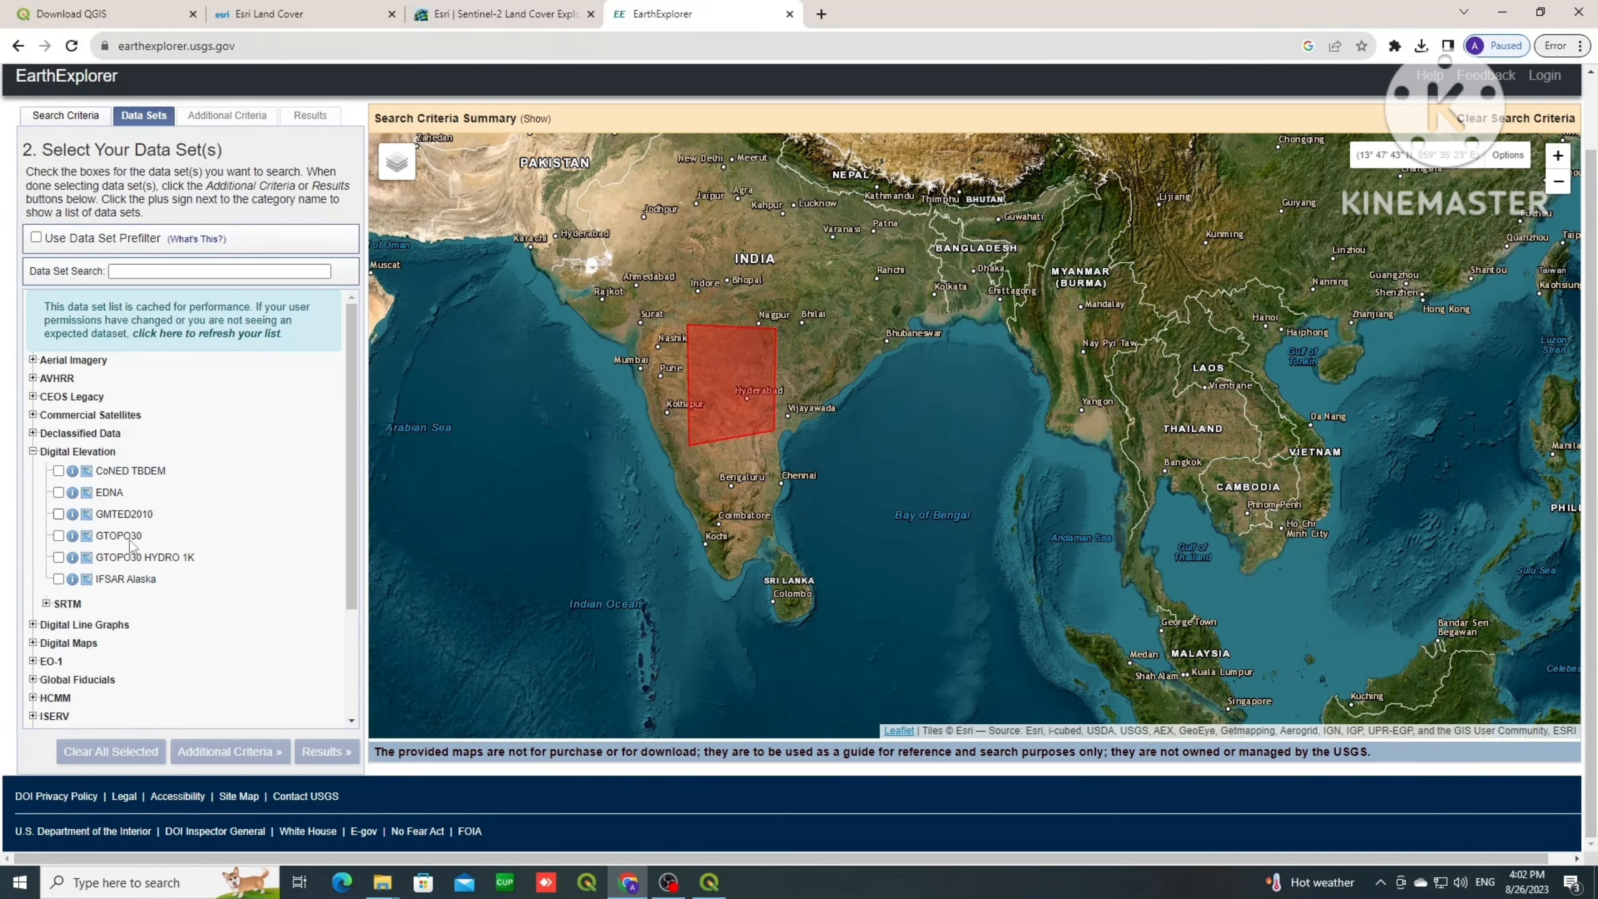
click(47, 602)
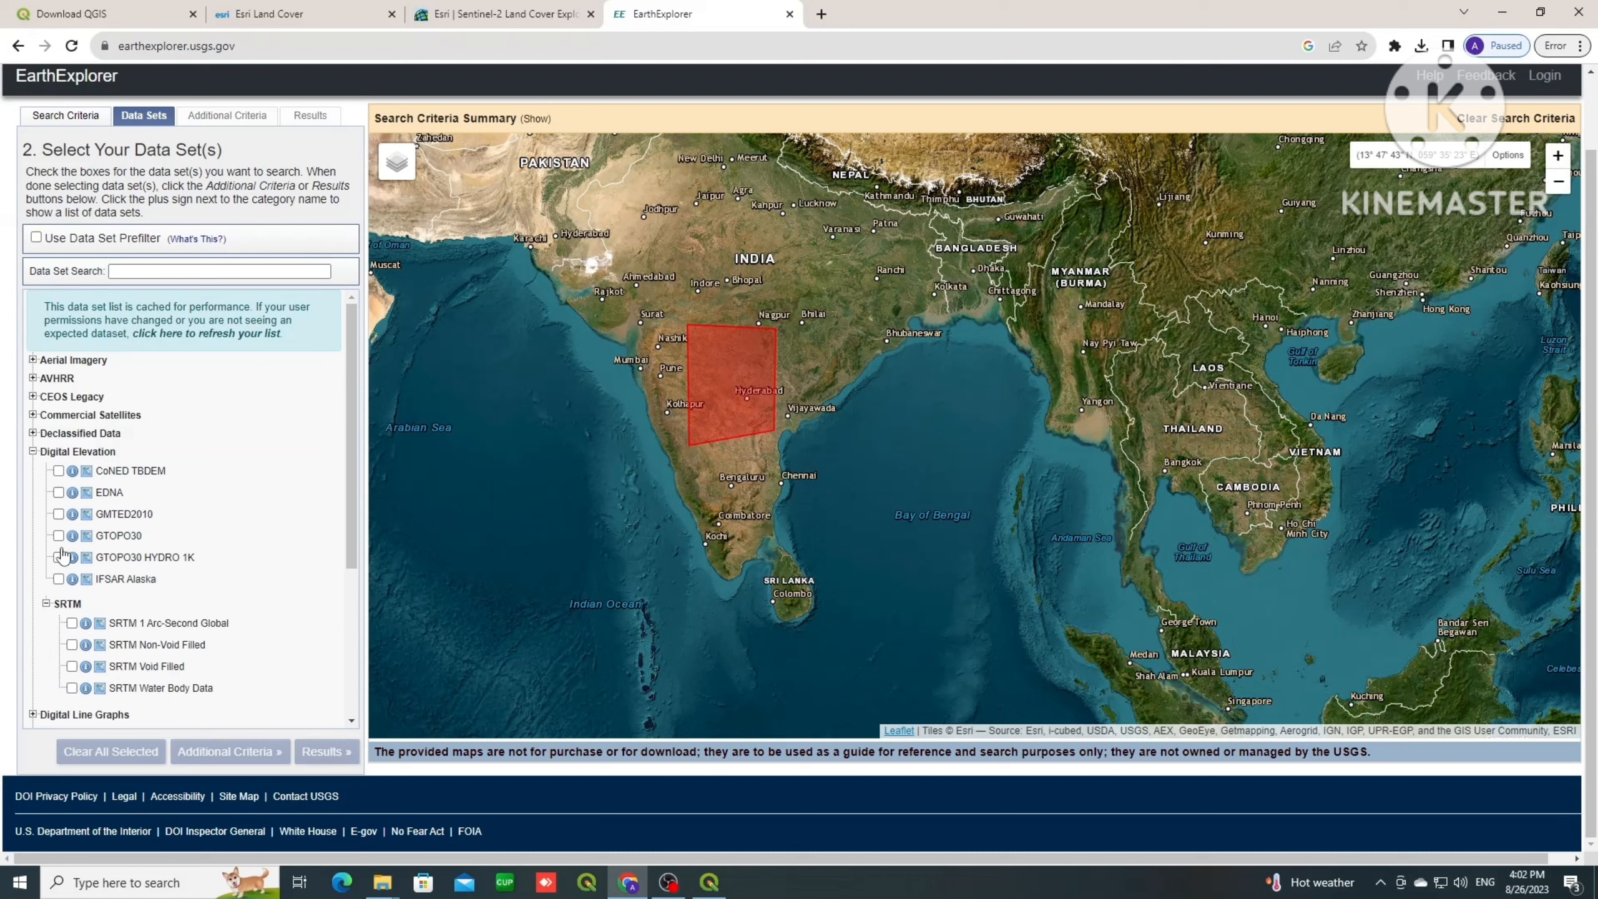
Step: Search the SRTM 1 Arc-Second Global data set and show the footprint of the scene at coordinates 15, 75 on the map
click(71, 623)
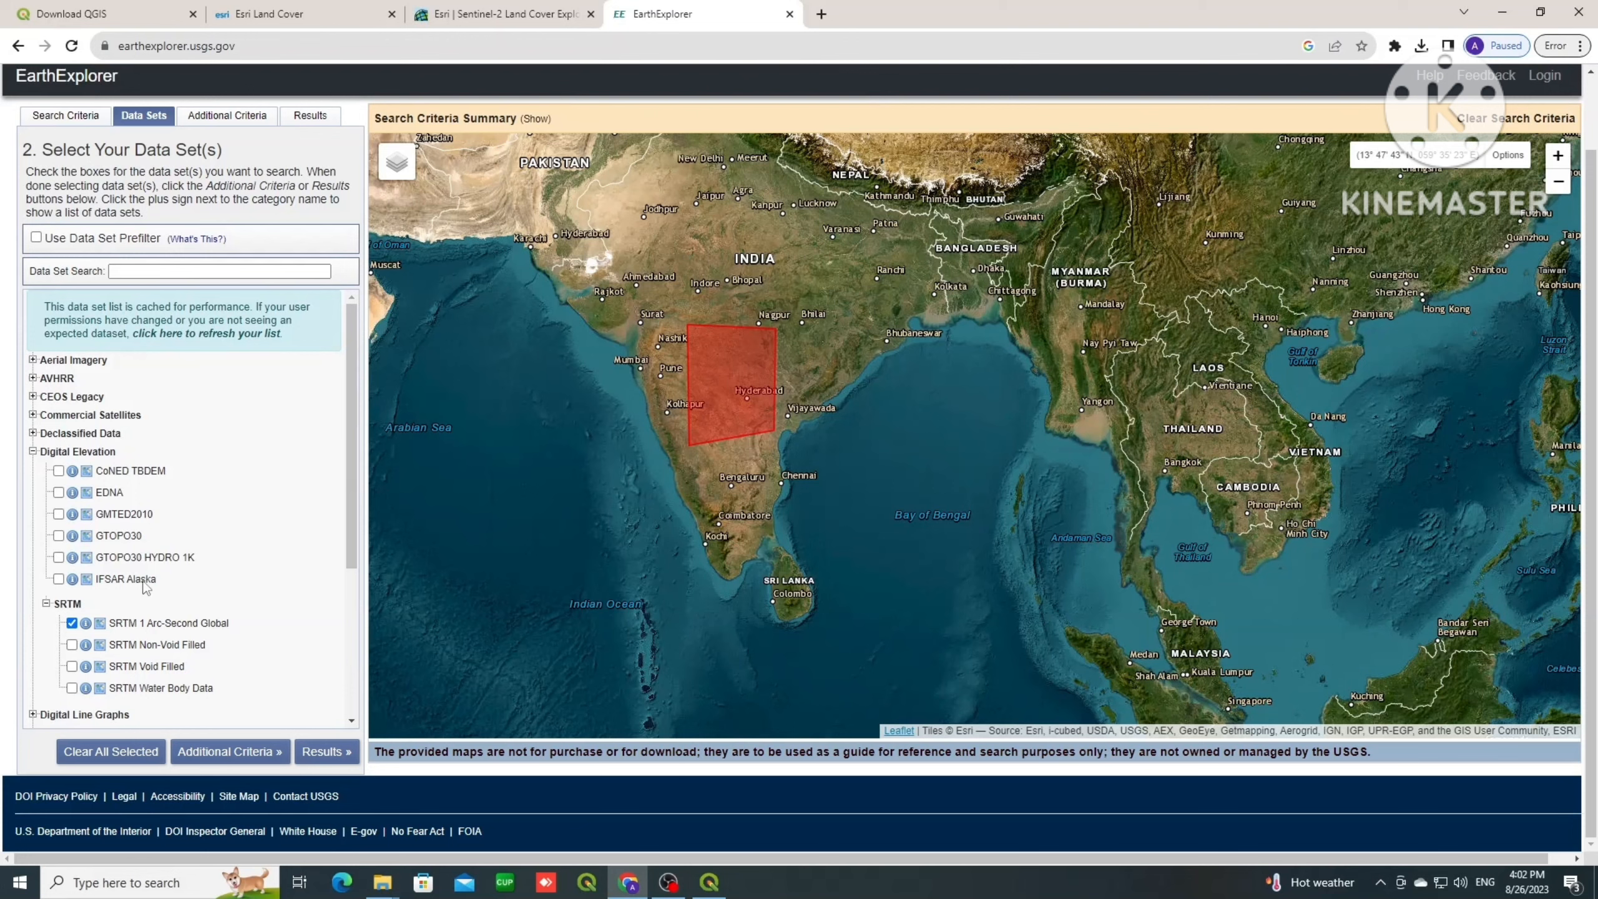
click(327, 751)
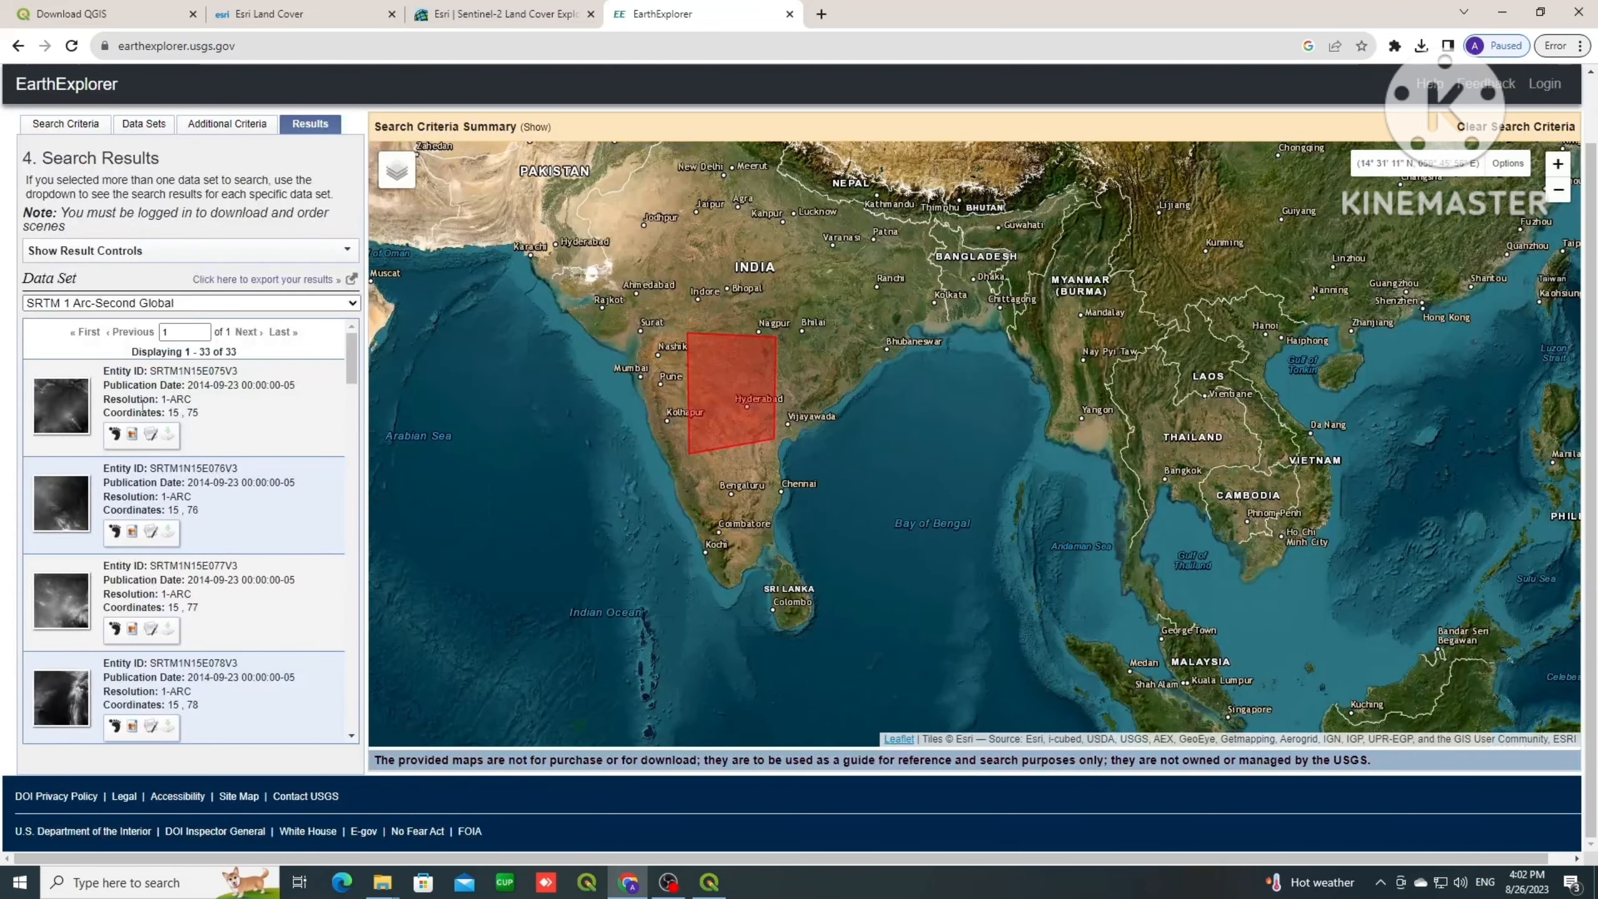
click(114, 435)
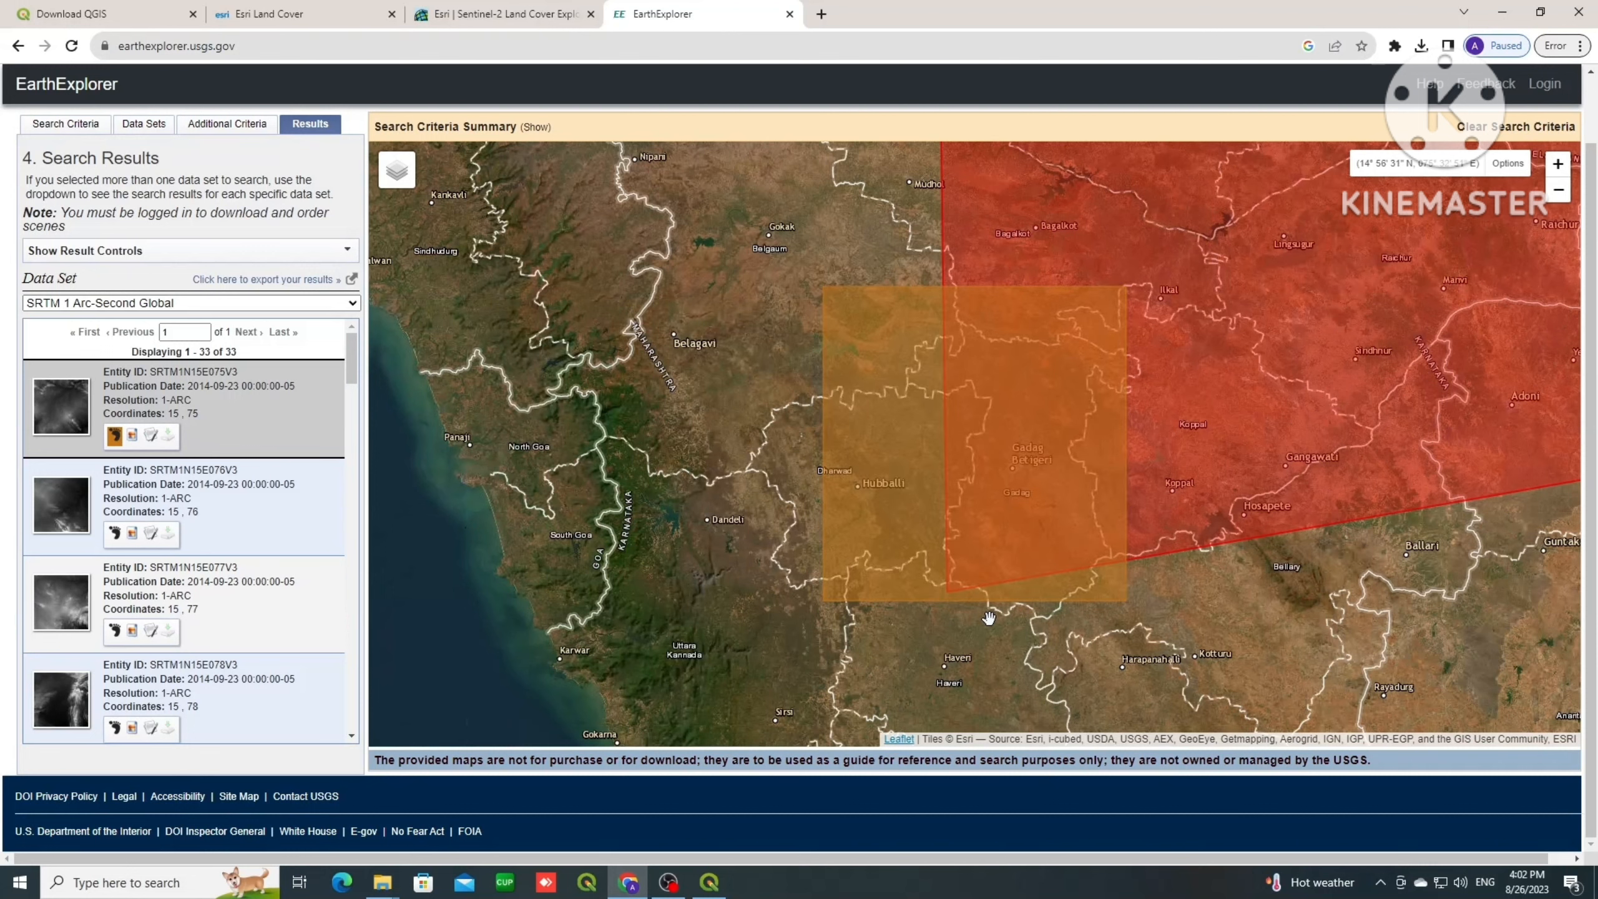
Step: Show the footprints of the four scenes at coordinates 15, 76 through 15, 79 on the map
click(114, 533)
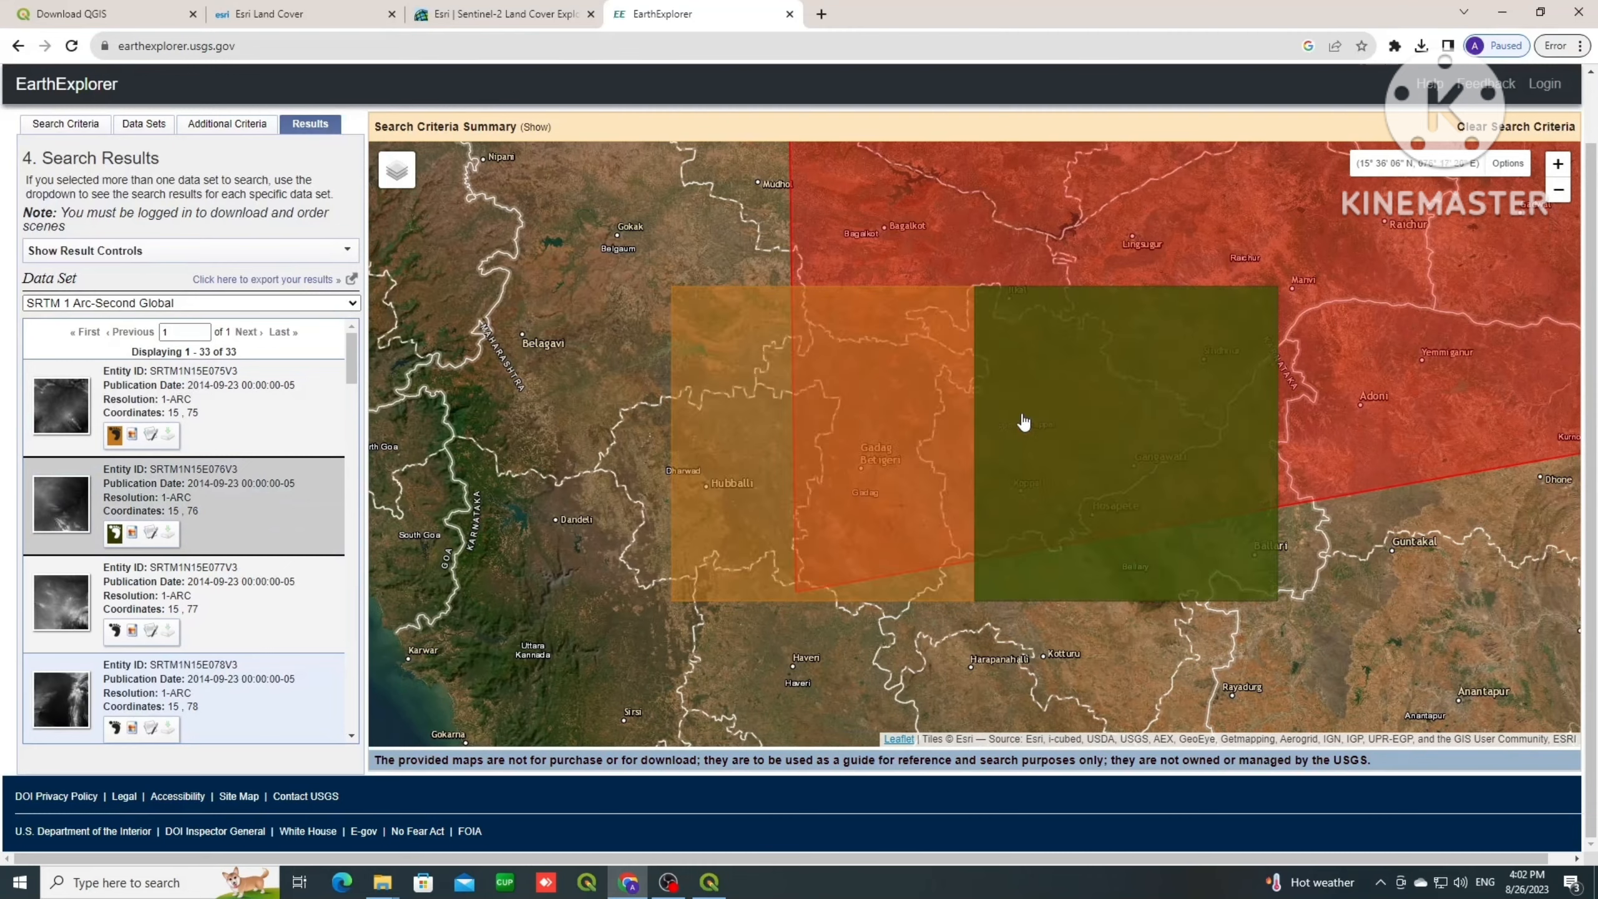
click(114, 630)
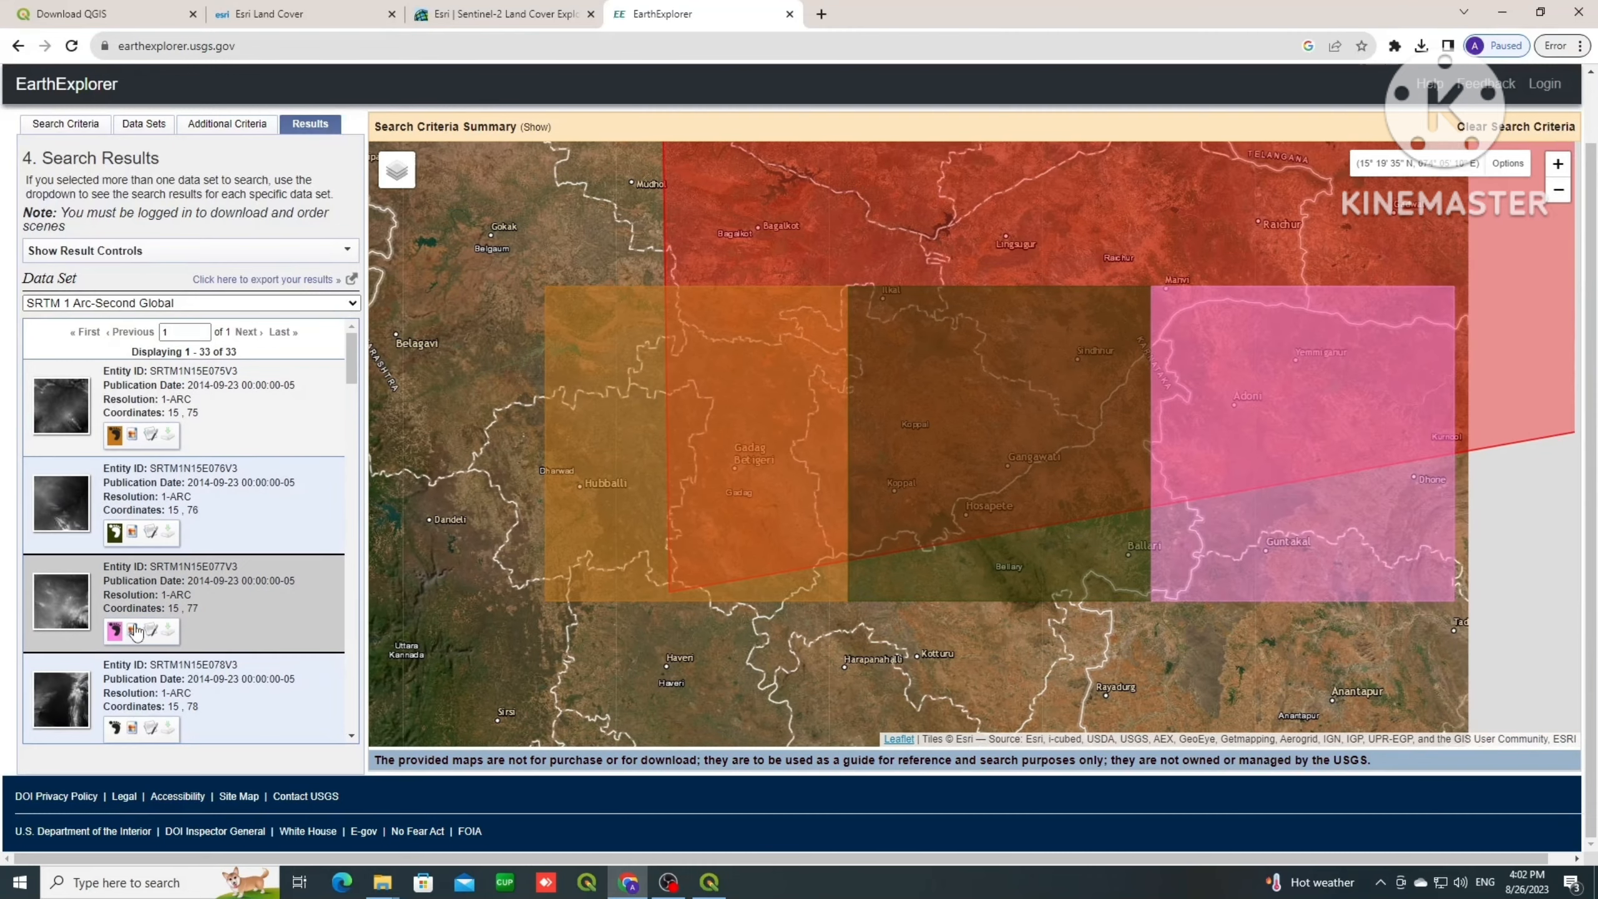
scroll(1059, 525, down, 3)
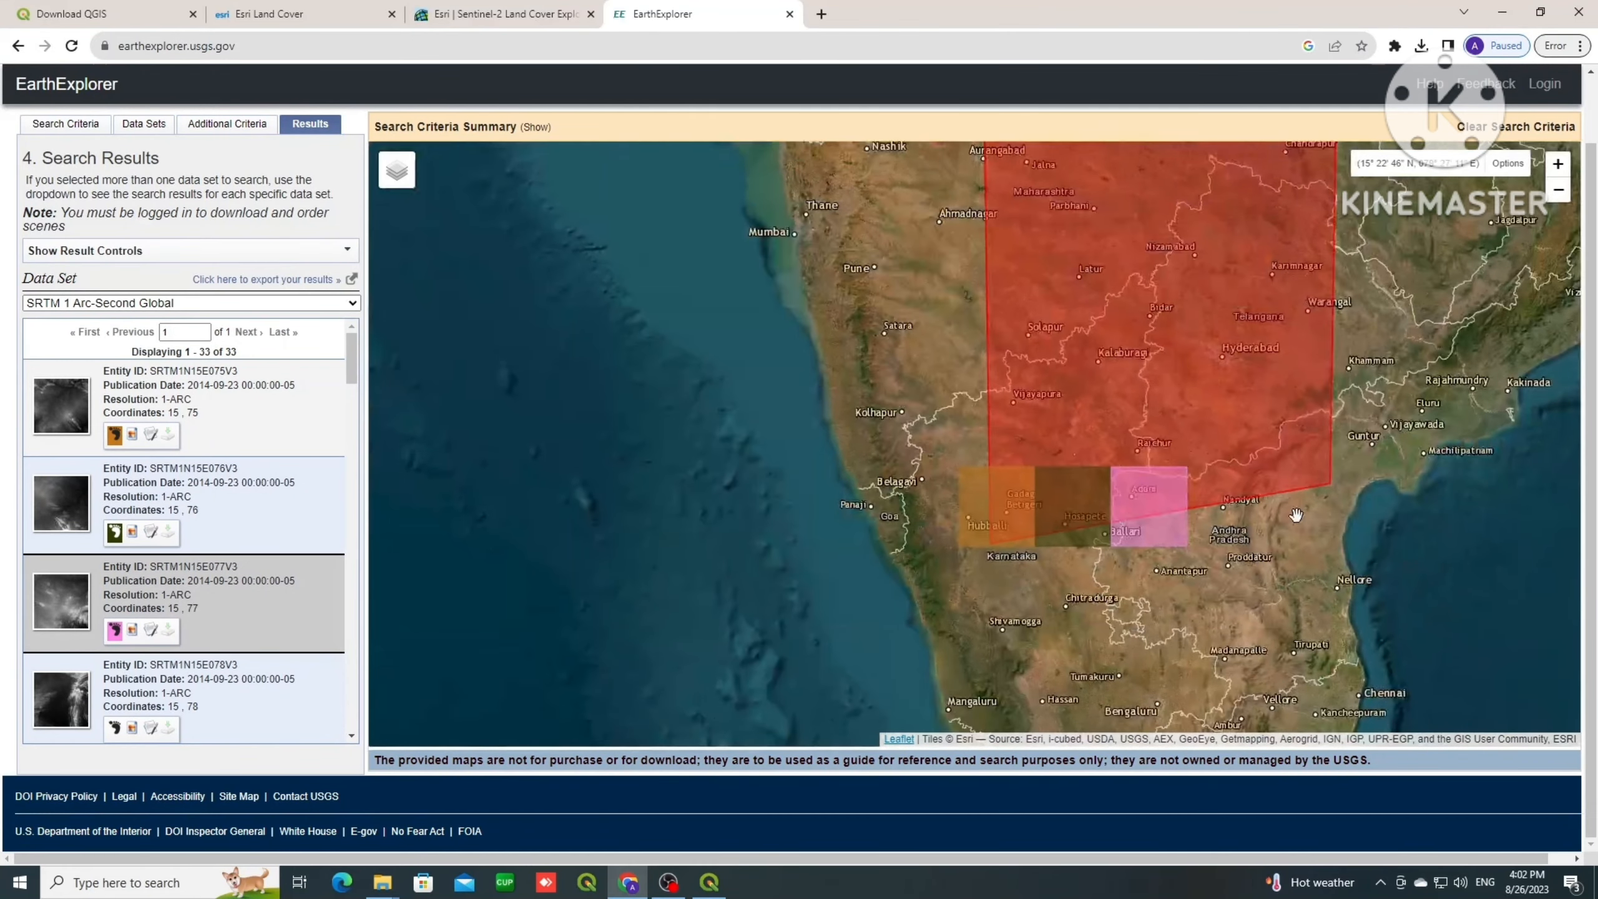
drag(1295, 517, 1130, 496)
scroll(119, 678, down, 1)
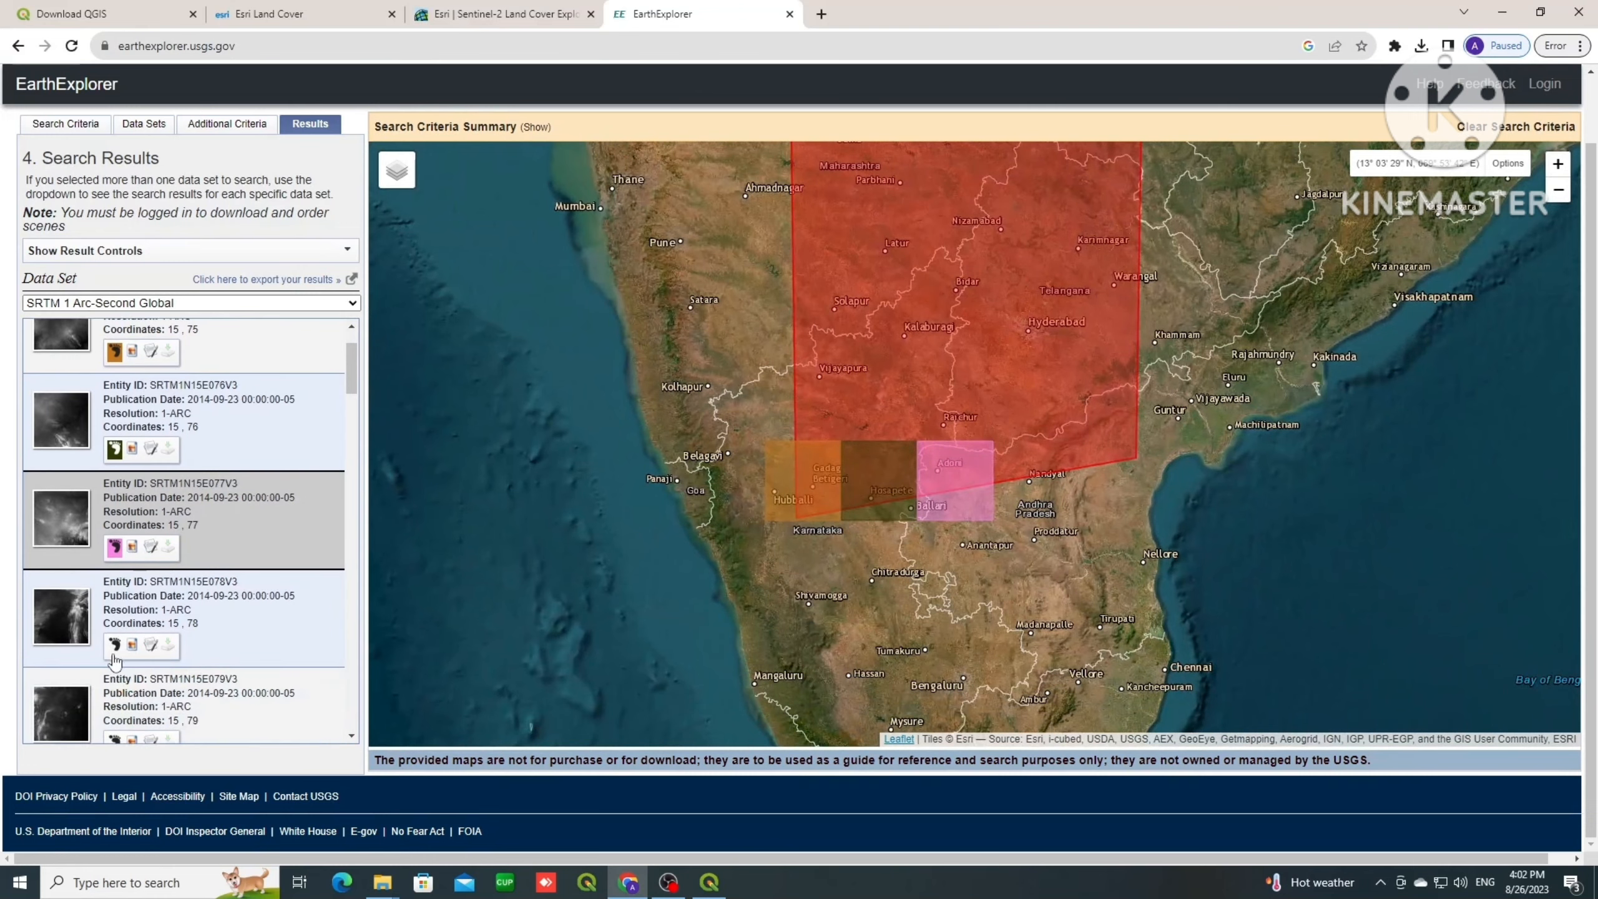
click(114, 644)
scroll(900, 495, up, 3)
scroll(757, 640, down, 2)
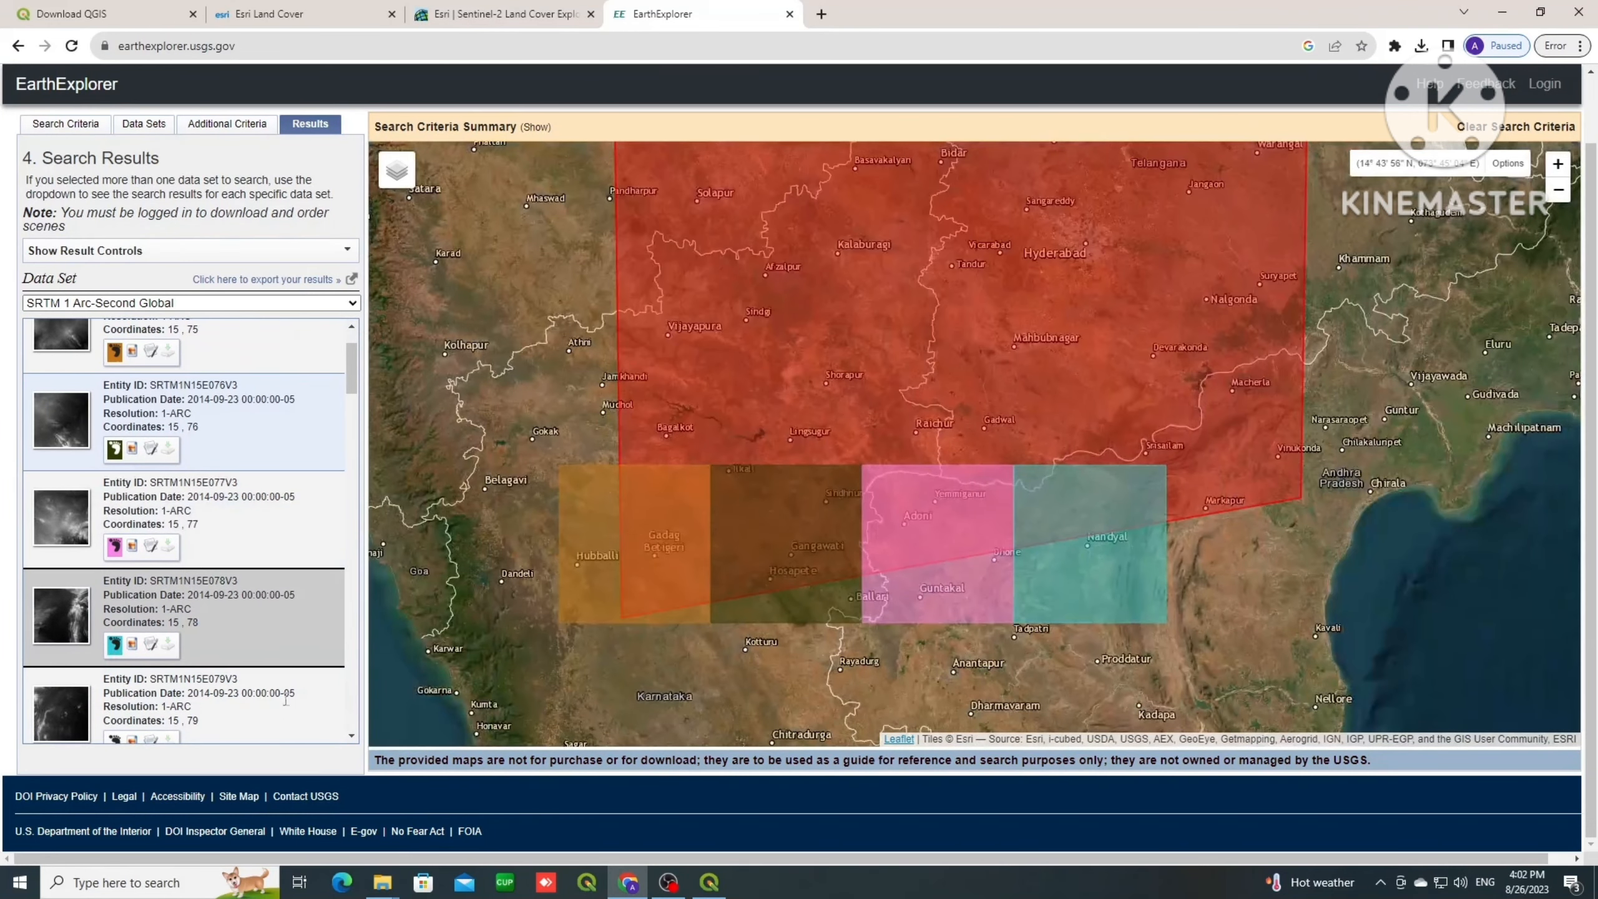
scroll(131, 670, down, 1)
click(115, 661)
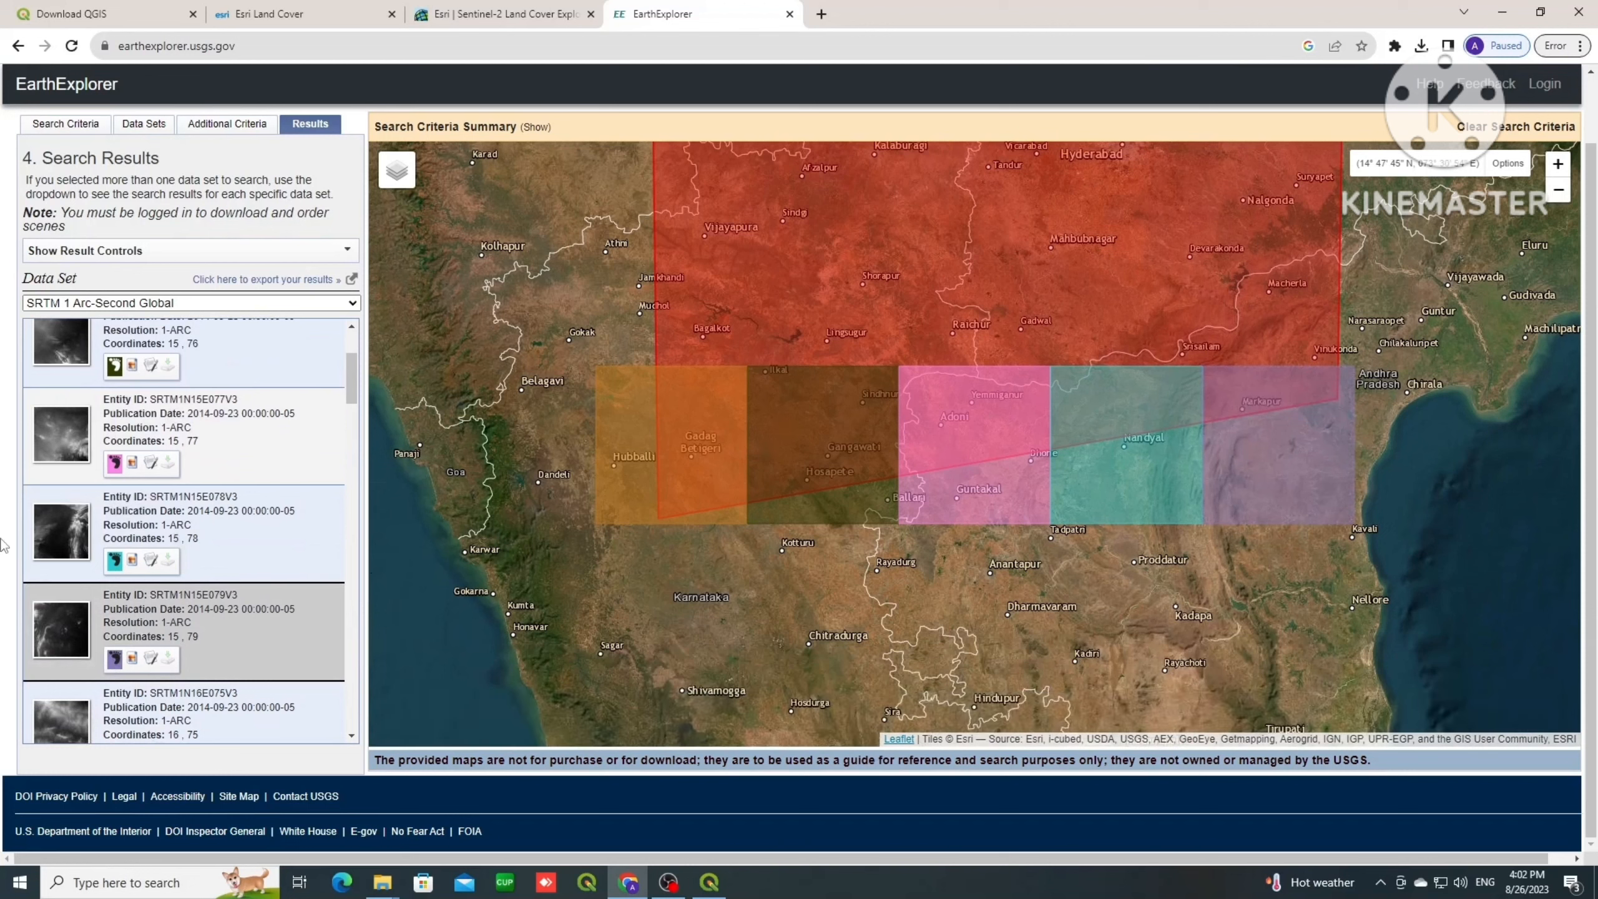
Step: Overlay the browse images of the five scenes at coordinates 15, 75 through 15, 79 on the map
click(132, 366)
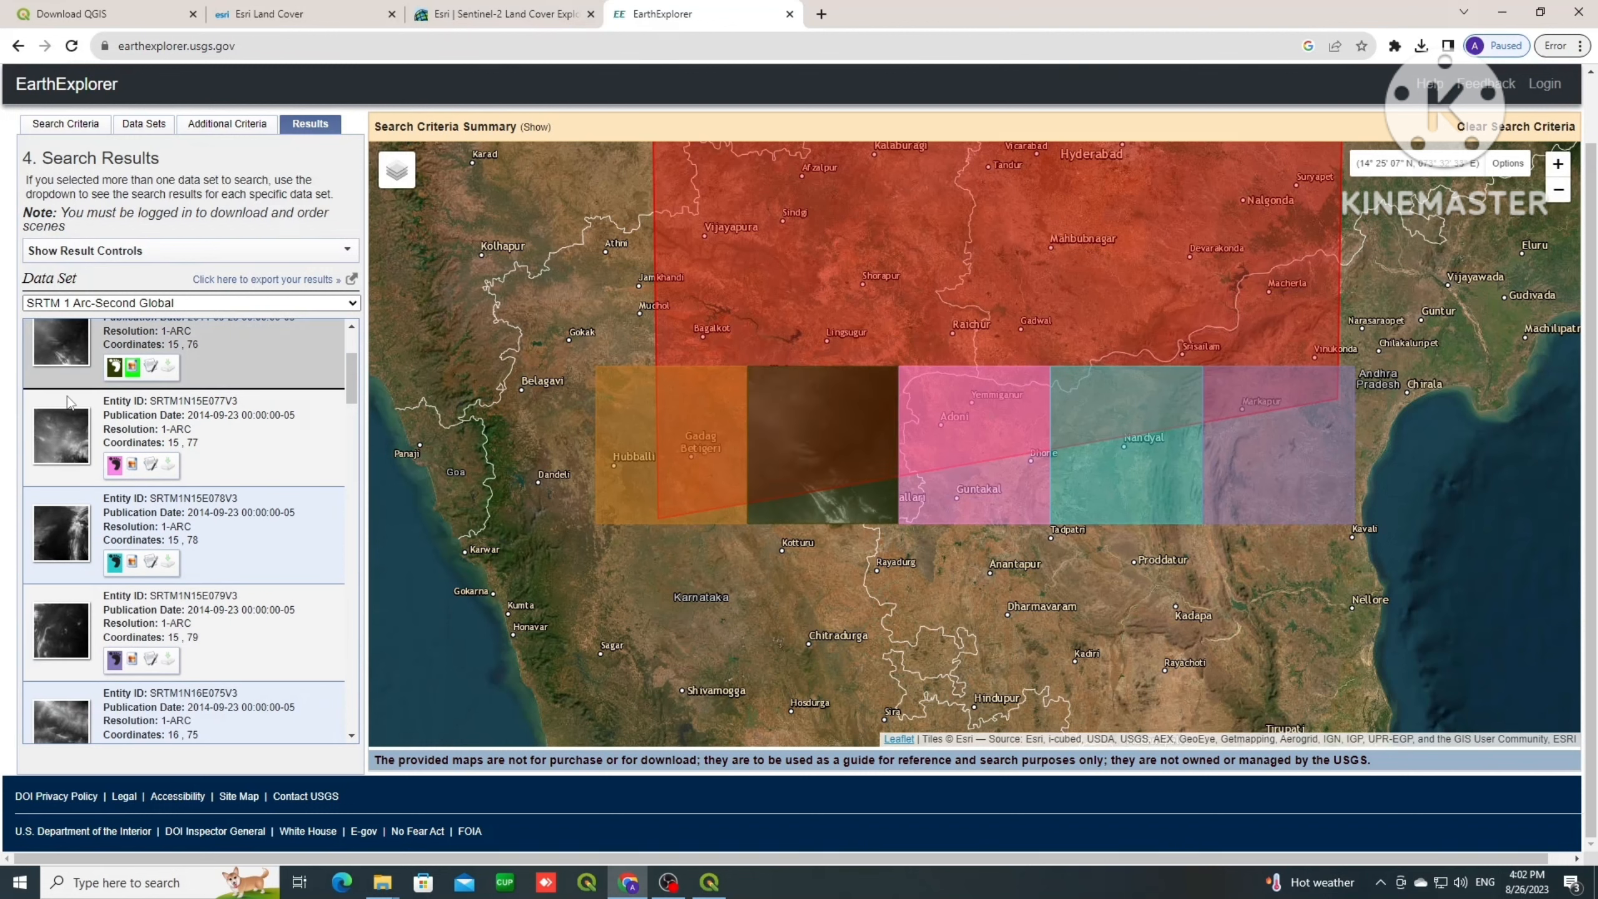
click(132, 464)
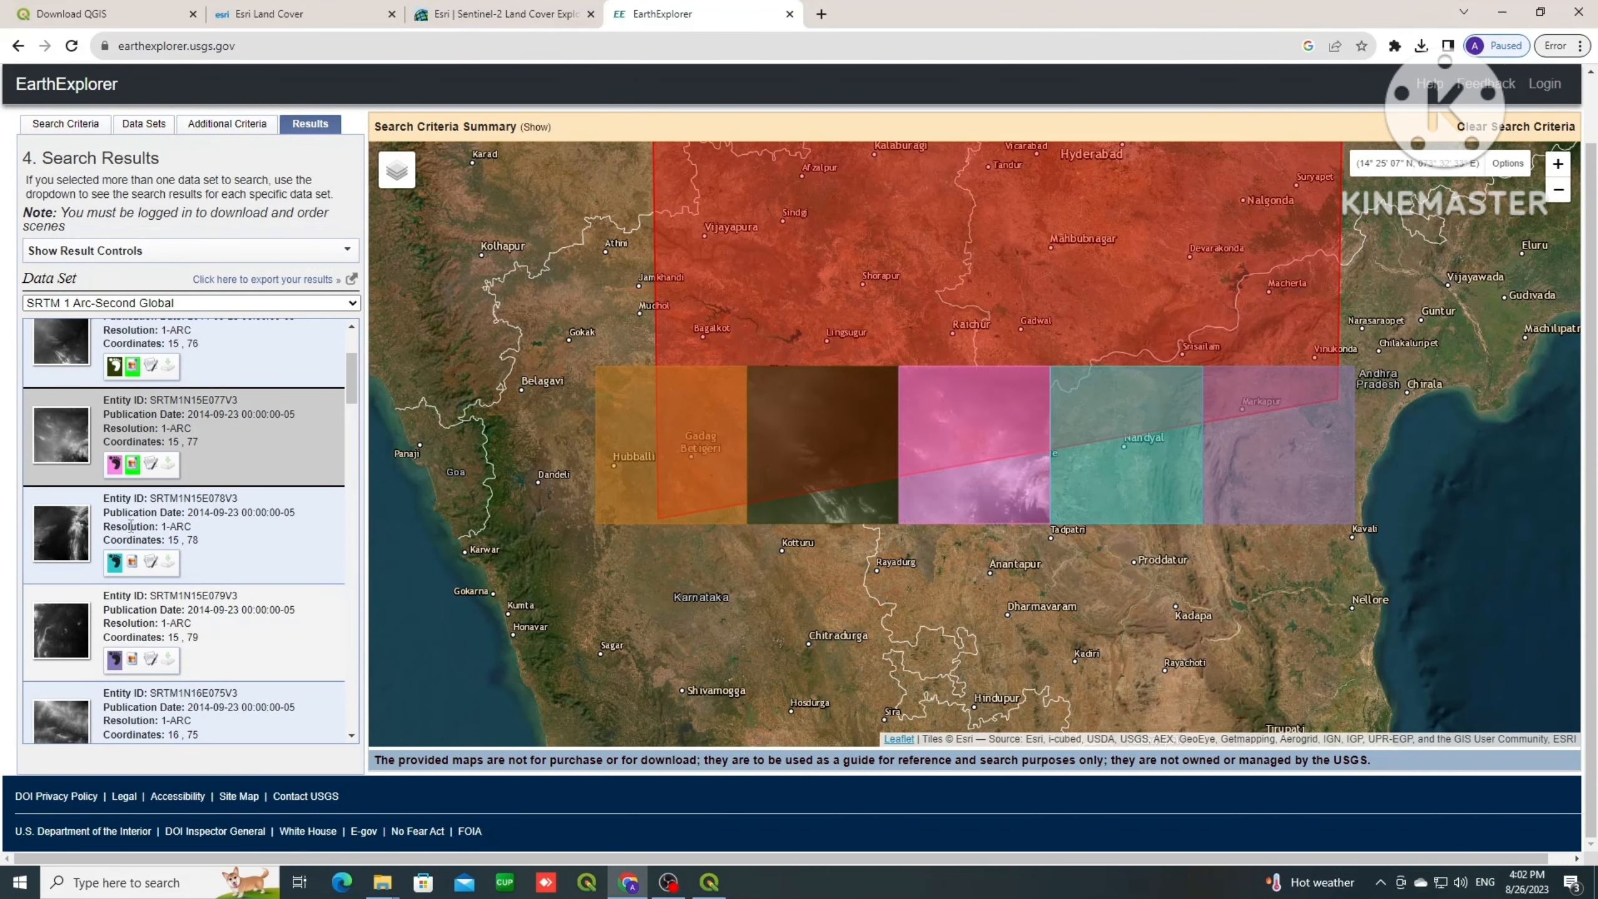
click(132, 561)
click(132, 658)
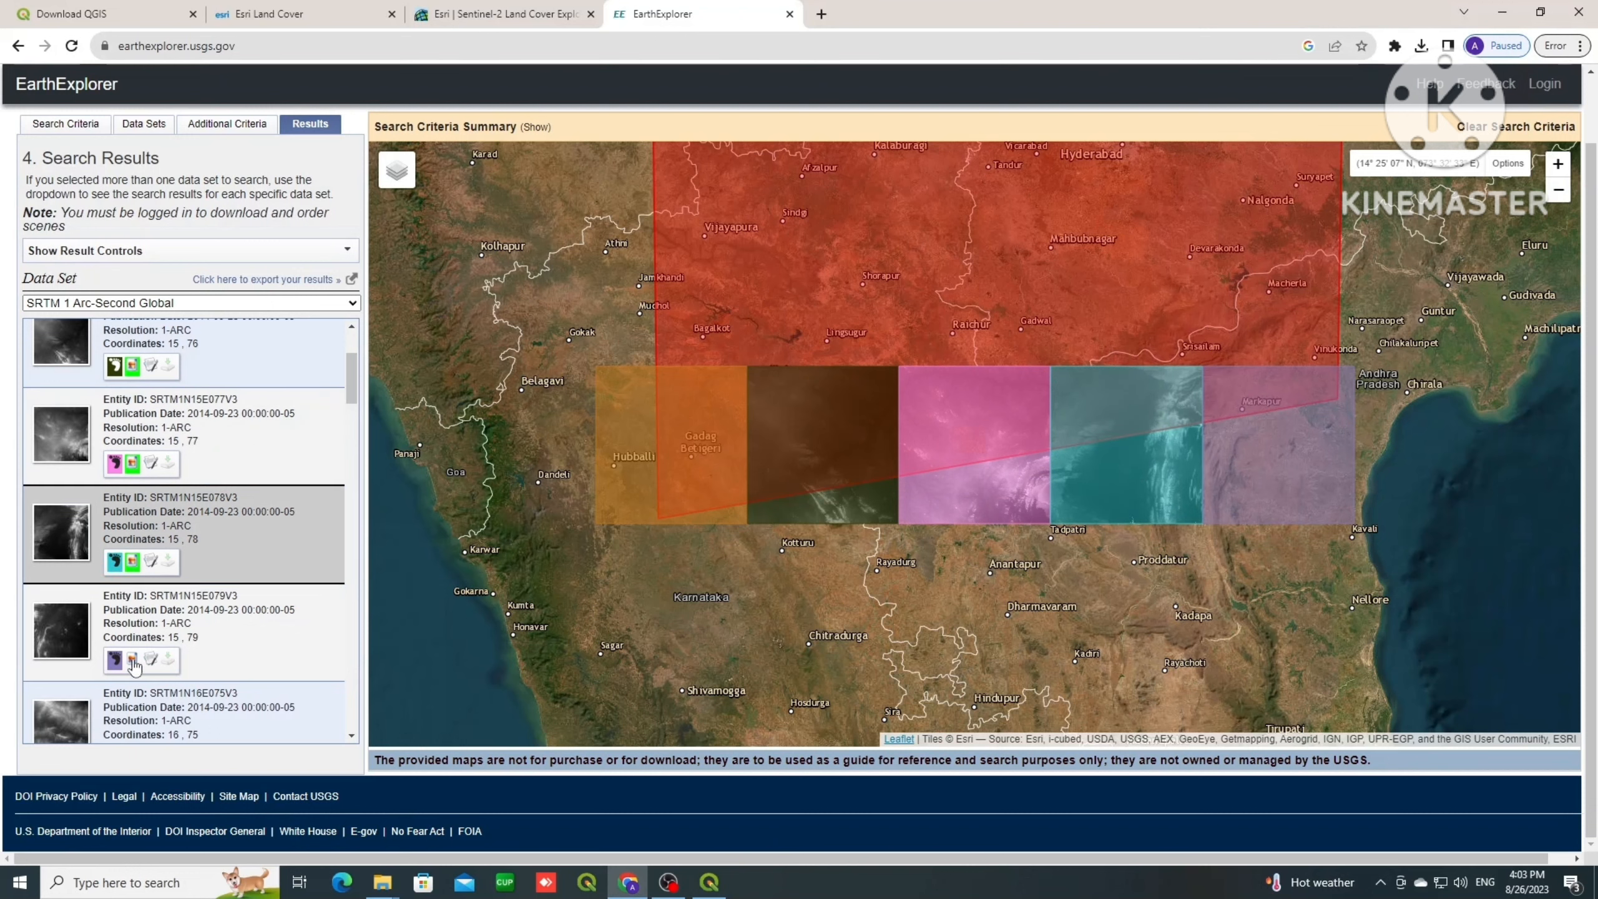
scroll(135, 478, up, 3)
click(132, 435)
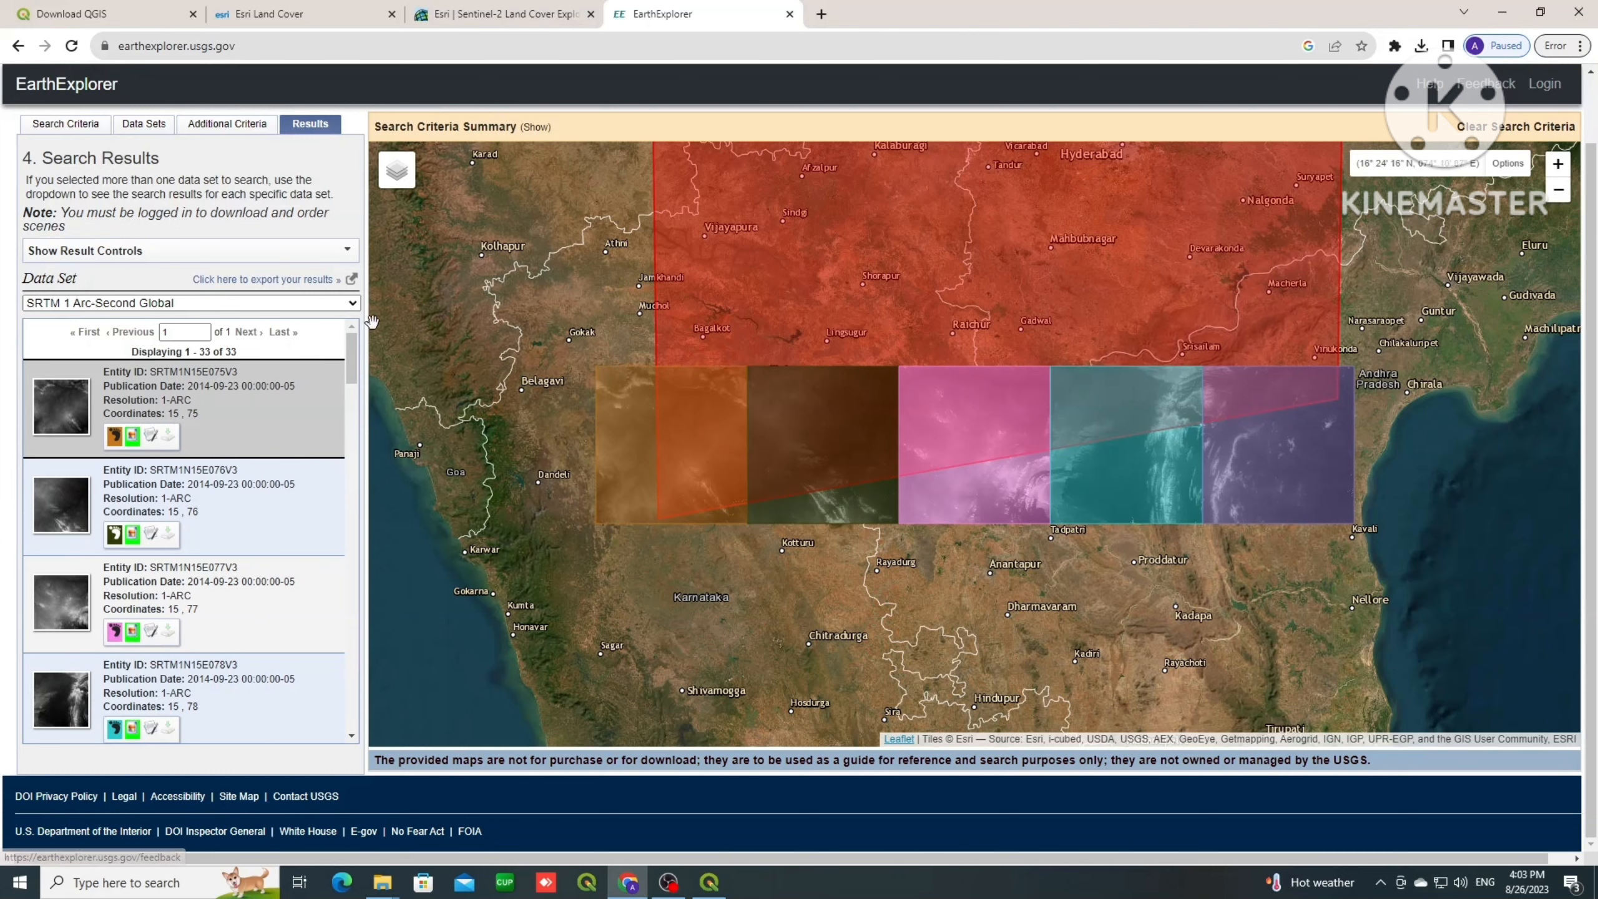
scroll(757, 410, up, 1)
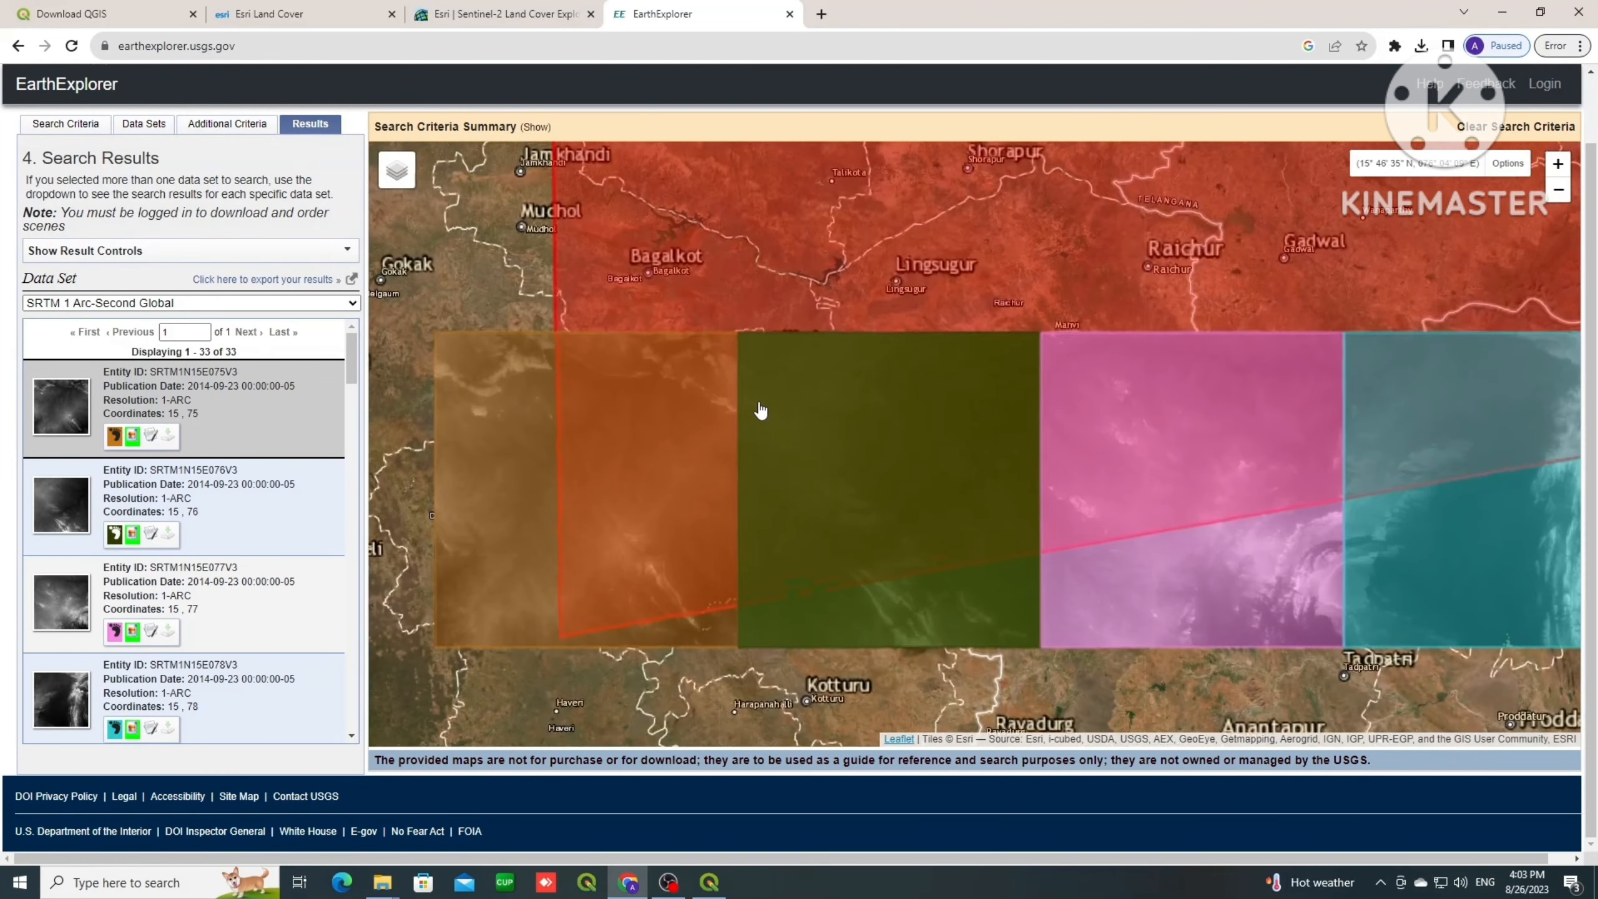
scroll(760, 410, down, 2)
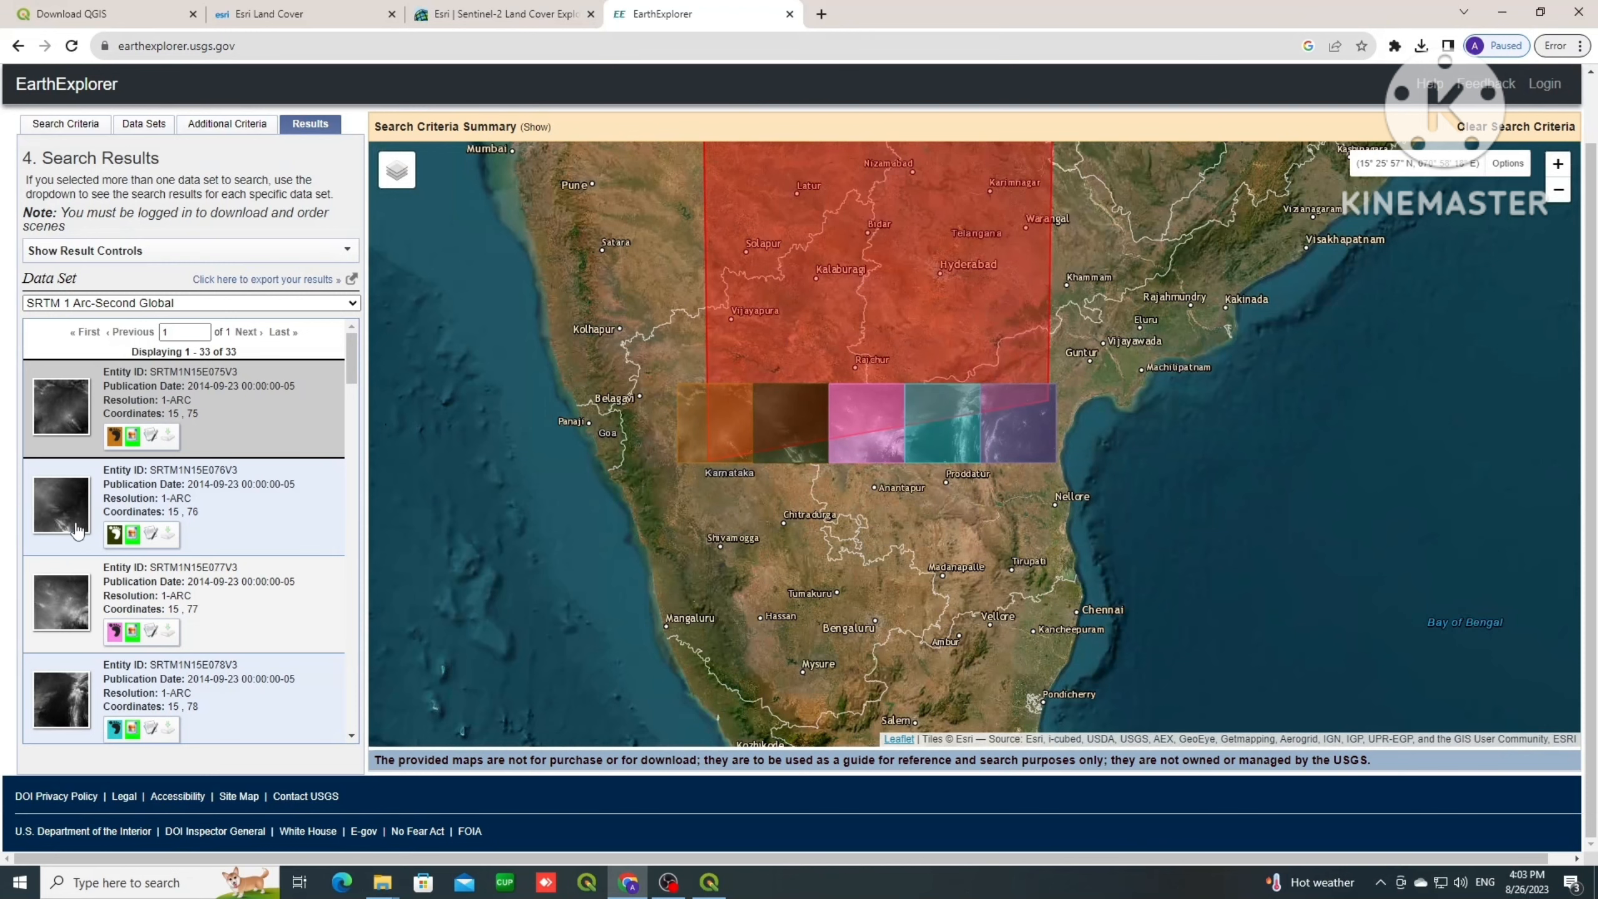
scroll(173, 519, up, 1)
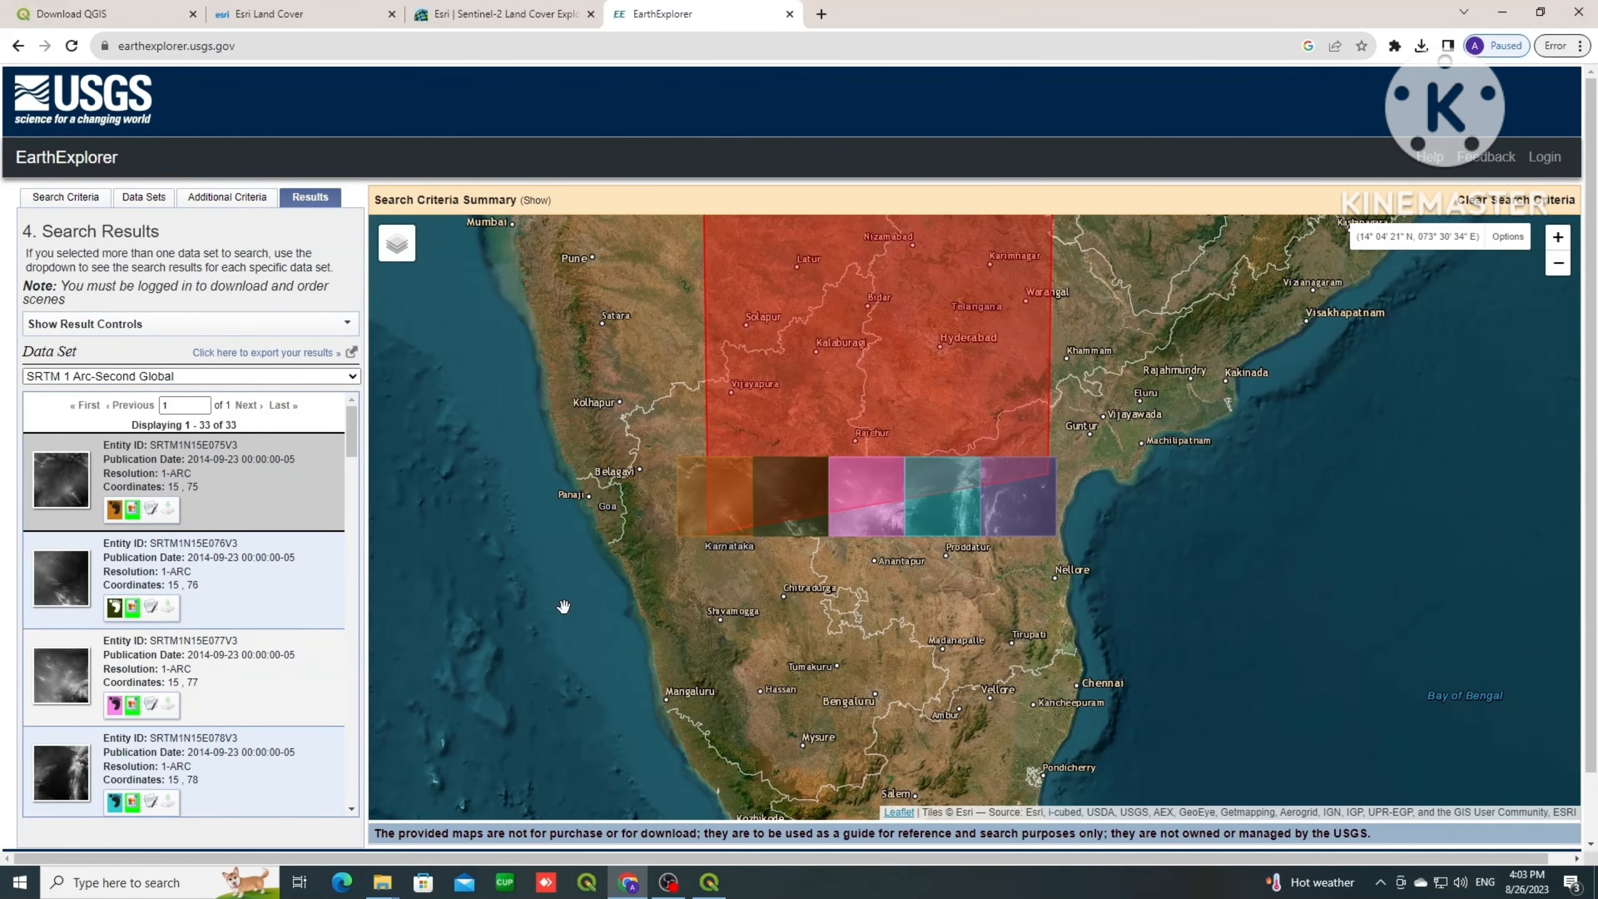
click(821, 13)
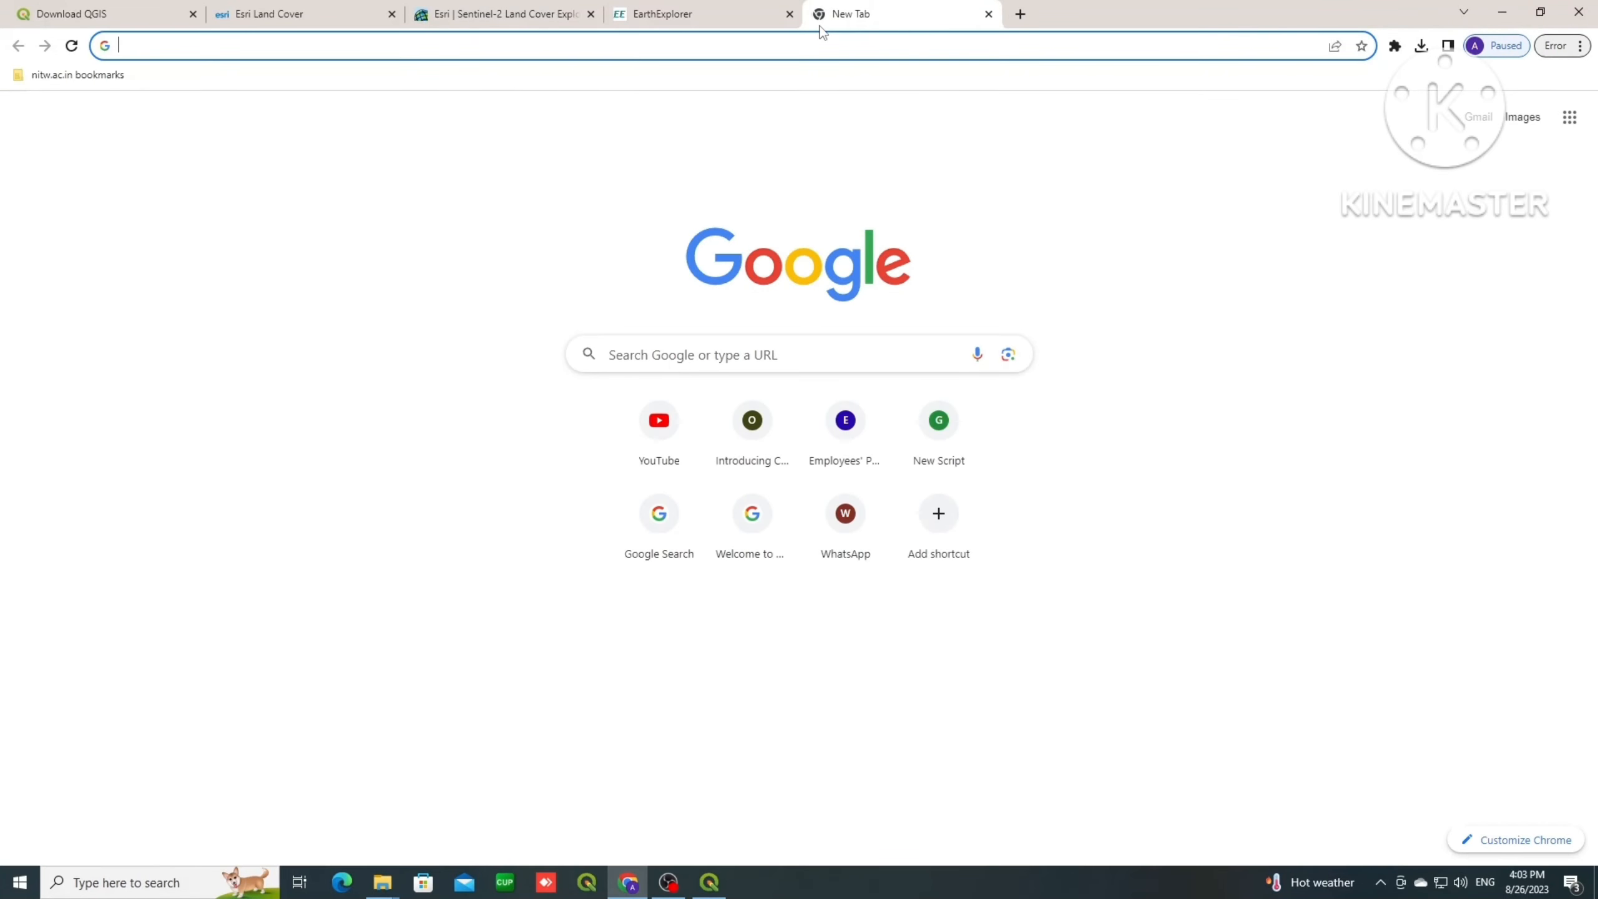
click(692, 14)
Step: Switch to QGIS and add subs1.shp from the SUBBASIN SHP favorites folder to the project as a layer
click(701, 884)
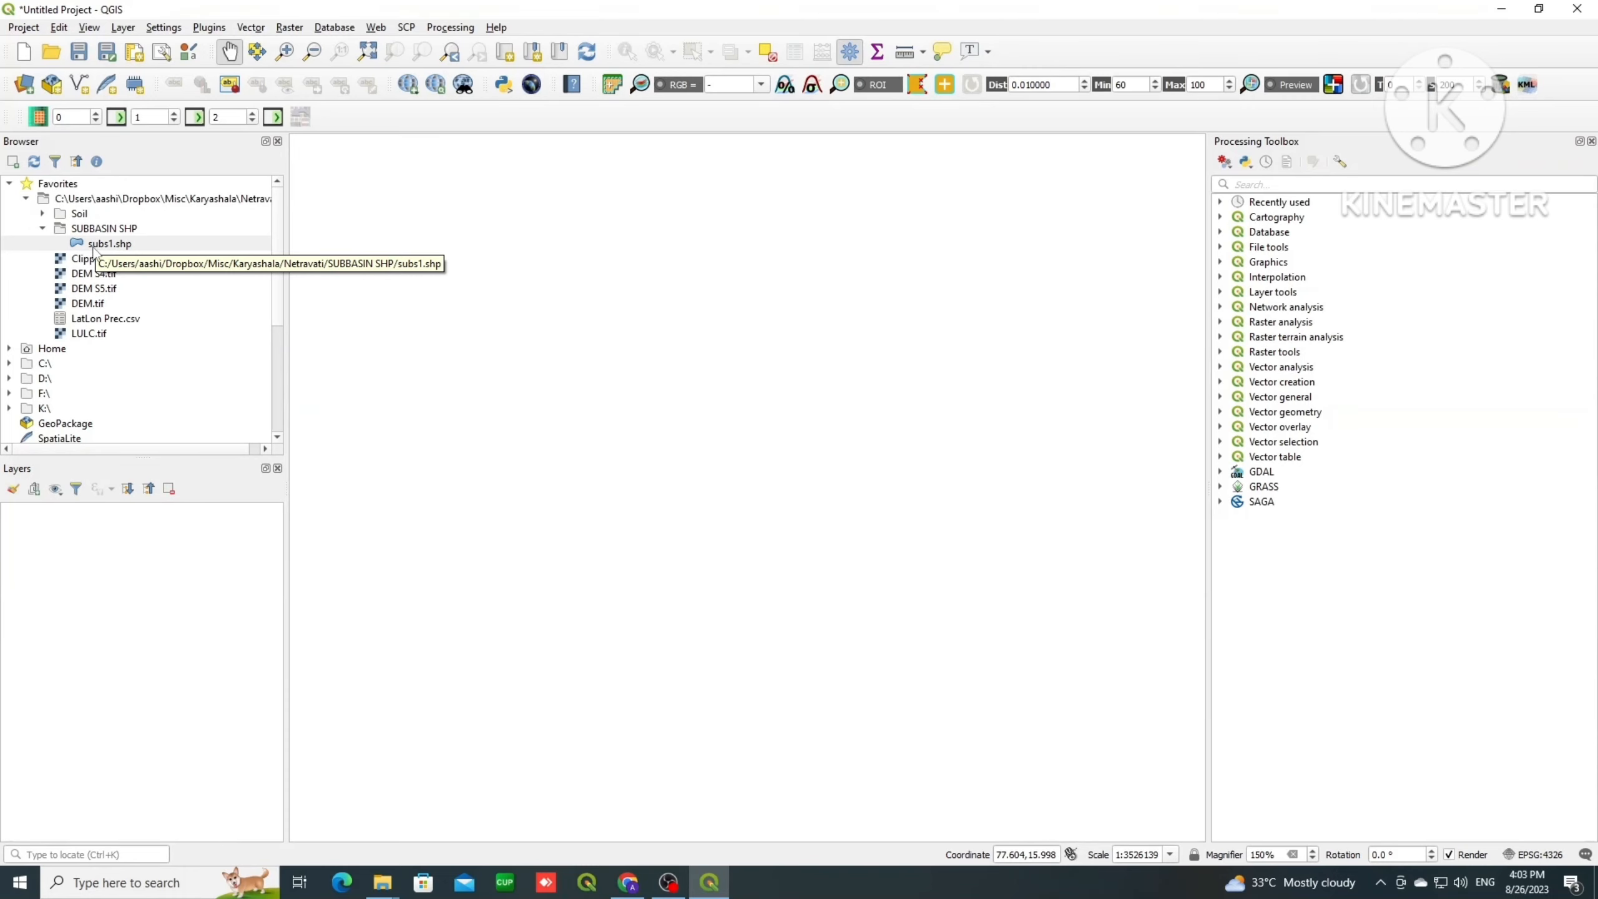
click(108, 245)
drag(110, 248, 96, 533)
scroll(672, 529, down, 3)
scroll(648, 503, up, 2)
mouse_move(659, 456)
mouse_down()
mouse_move(693, 416)
mouse_move(635, 439)
mouse_up()
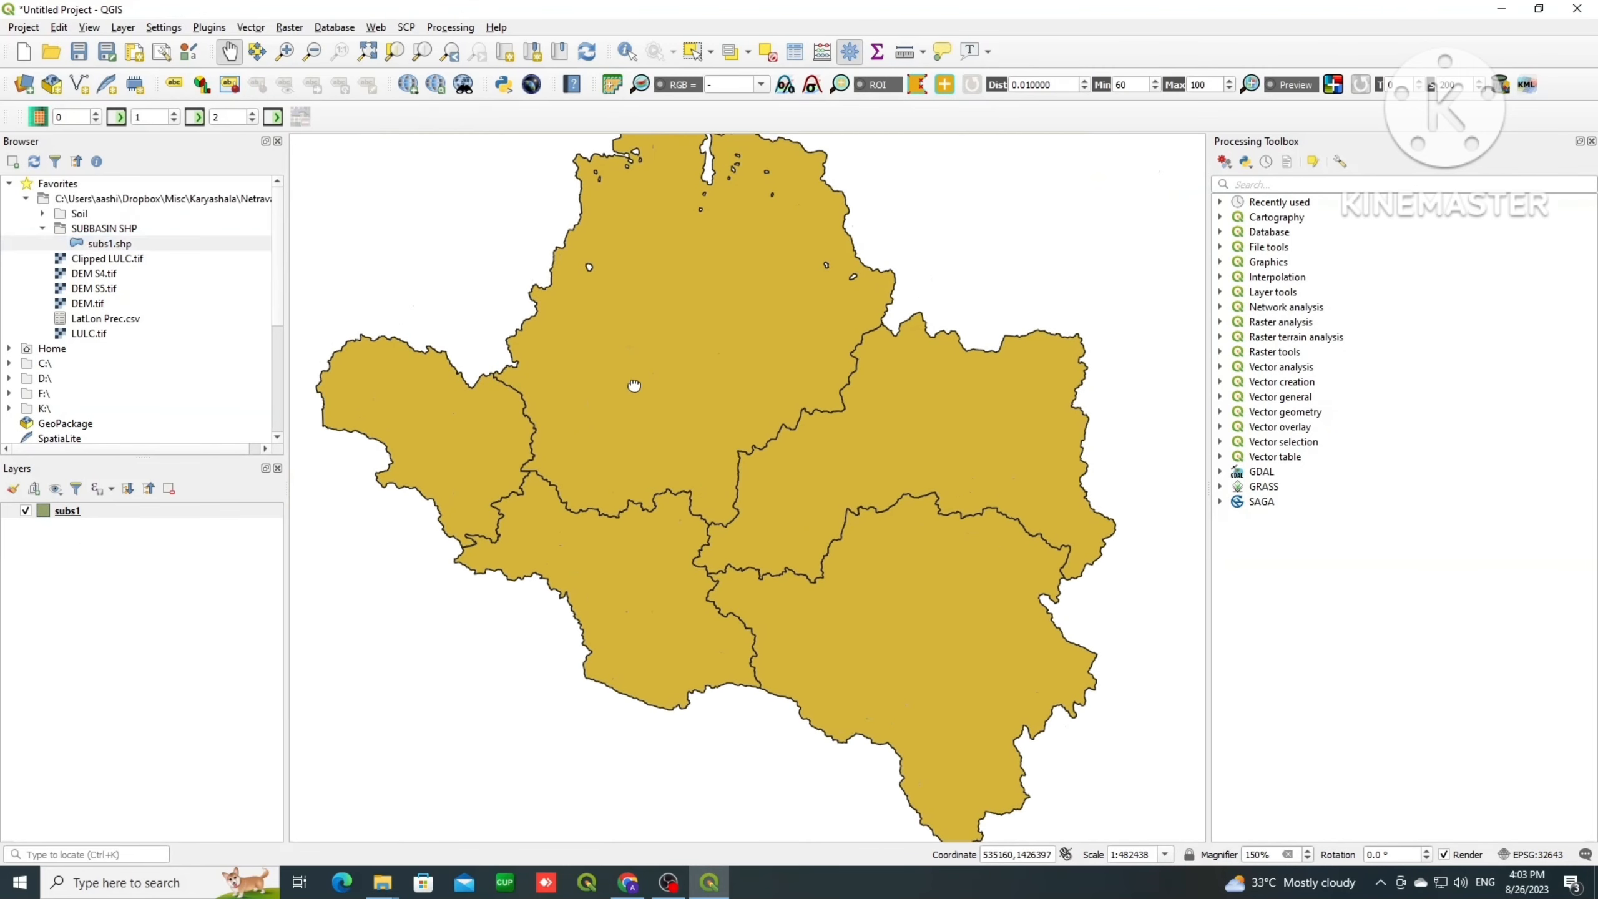
Step: Open the attribute table of the subs1 layer and place it so the subbasin polygons can be seen
click(55, 512)
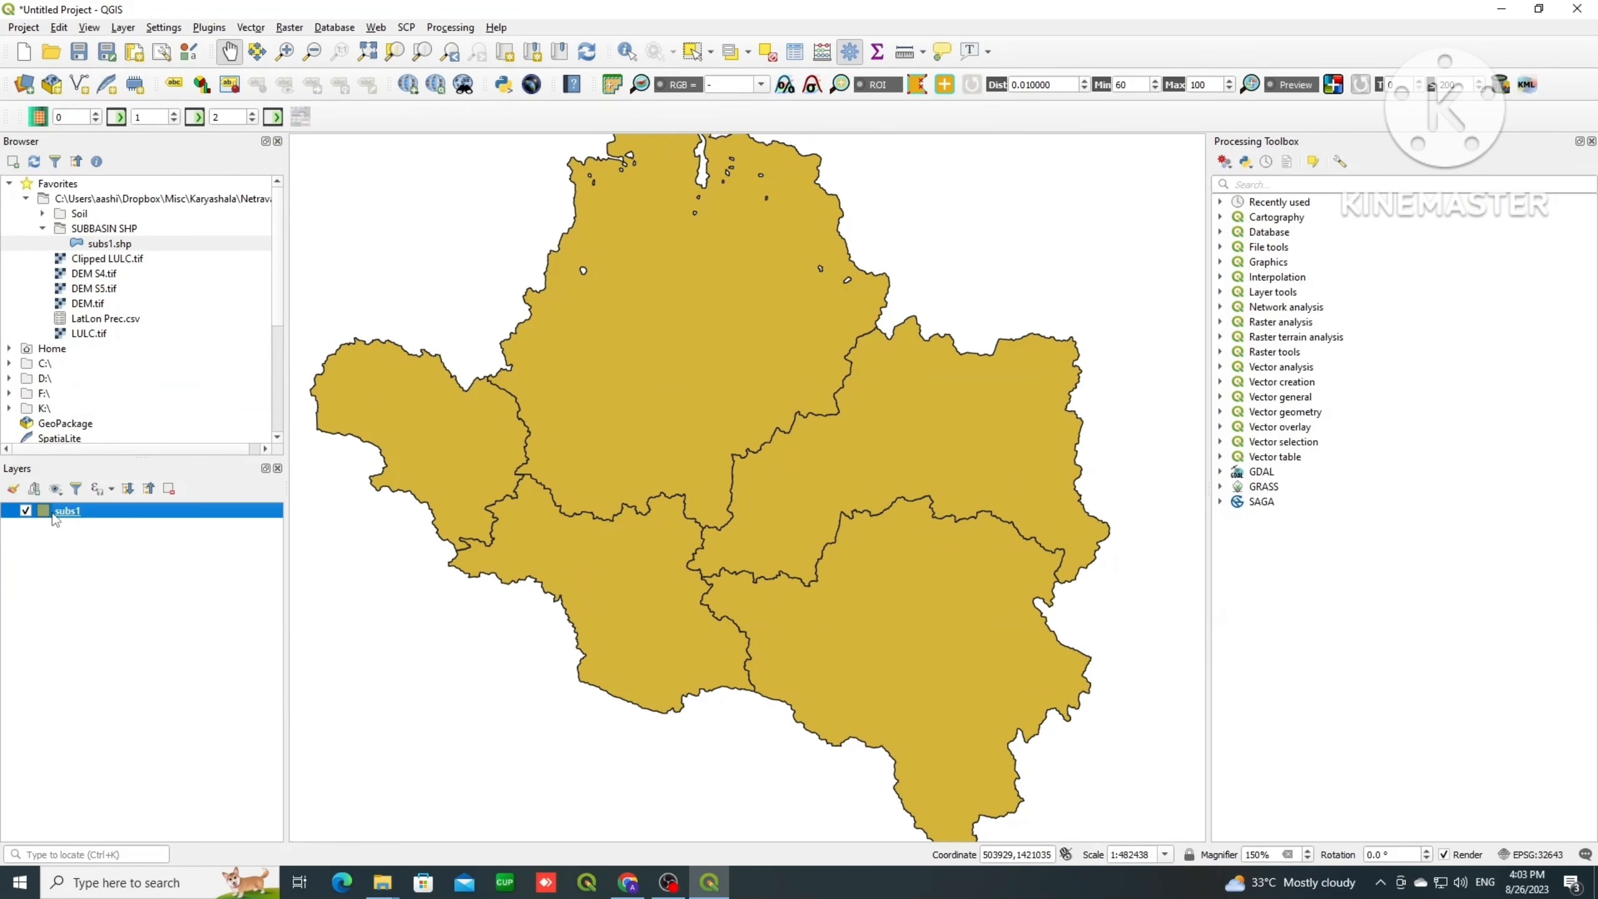
right_click(57, 513)
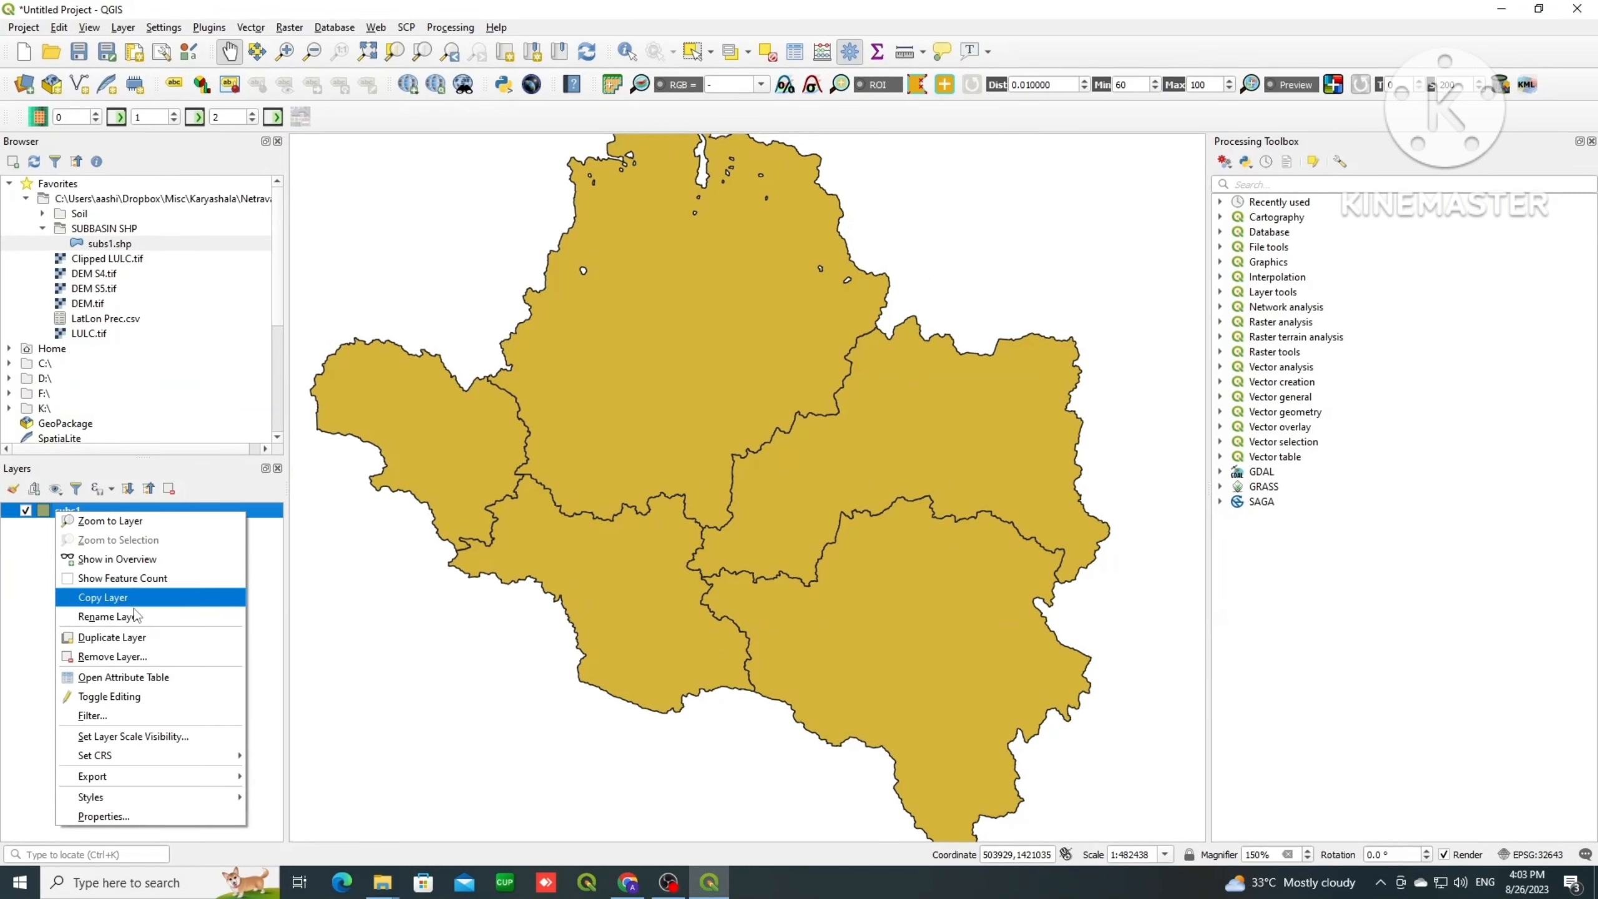
click(121, 677)
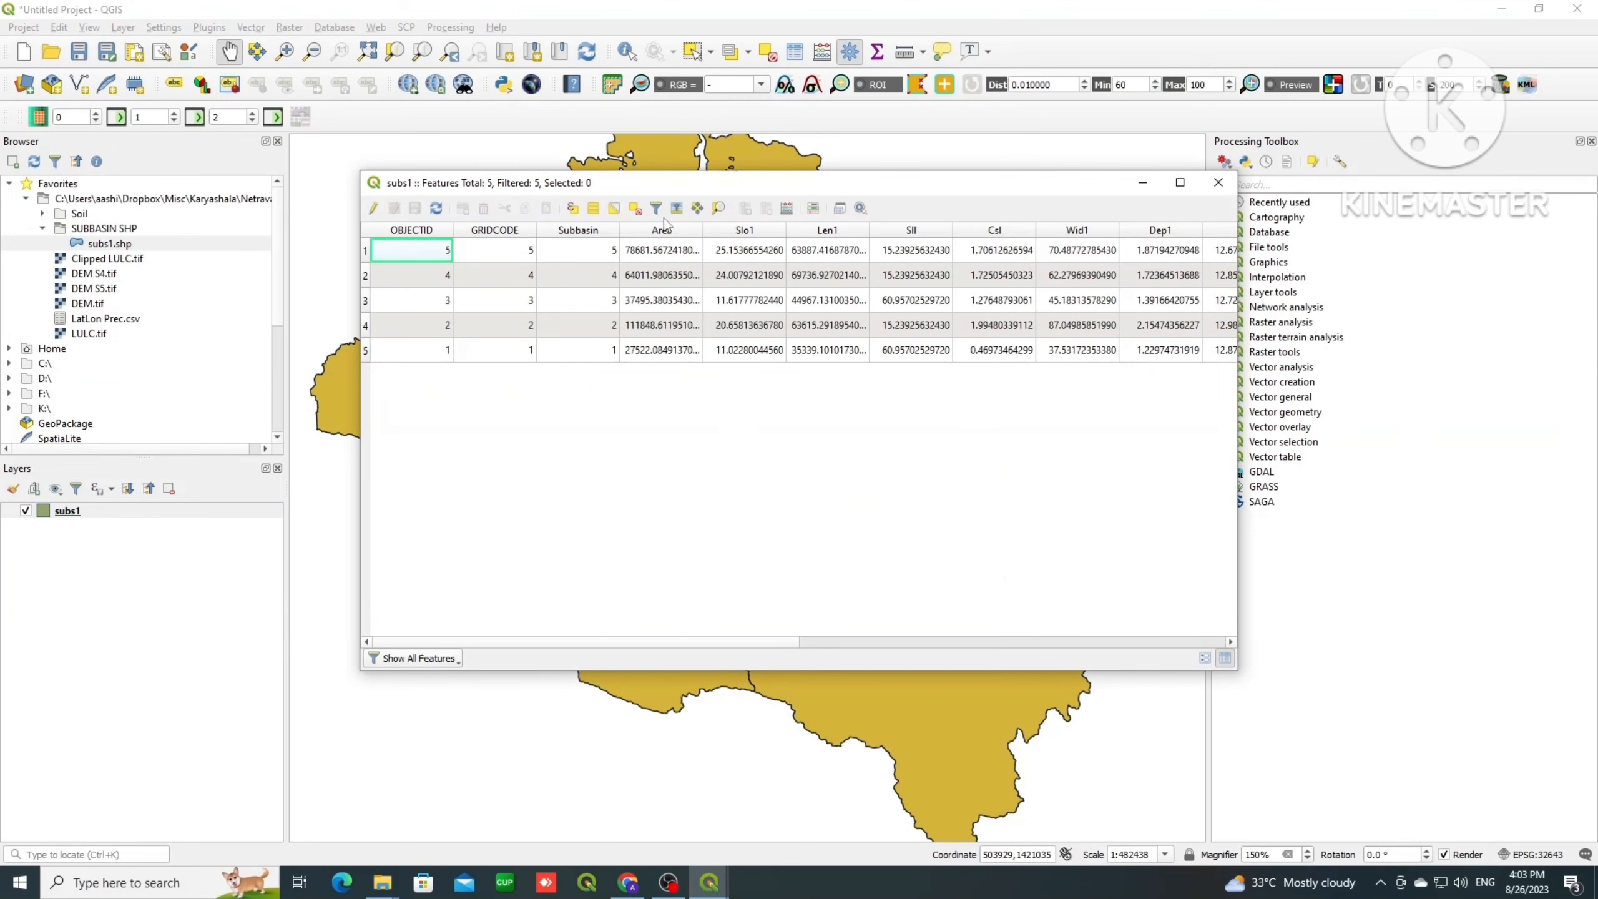
drag(697, 191, 1050, 380)
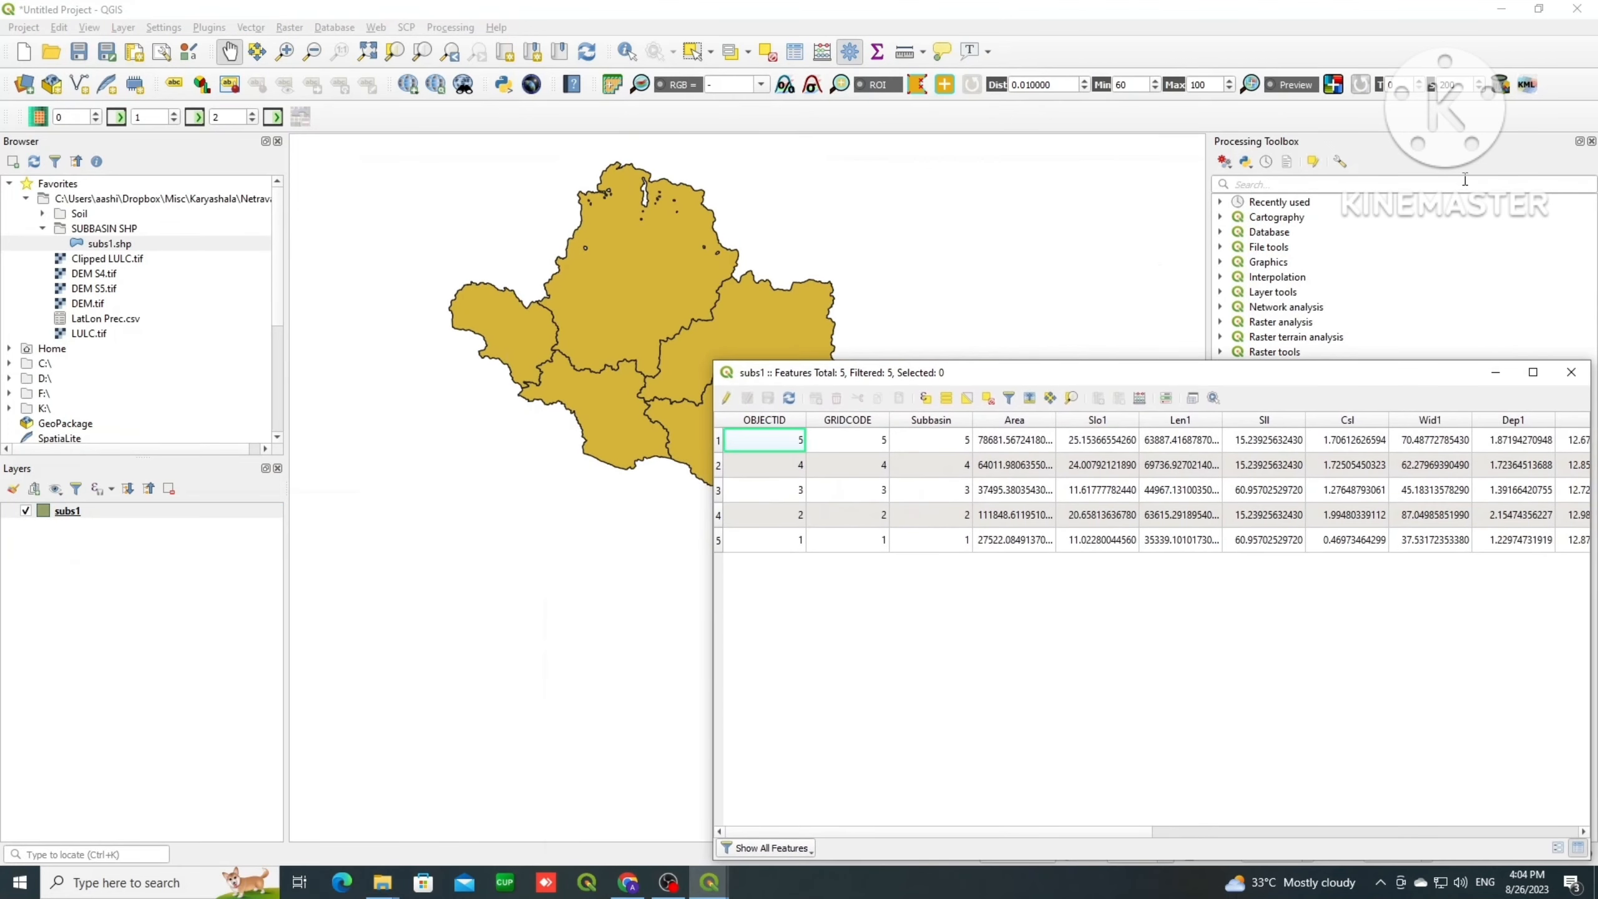
Step: Close the Processing Toolbox and bring the subs1 attribute table back in front, below the upper part of the map
click(1592, 141)
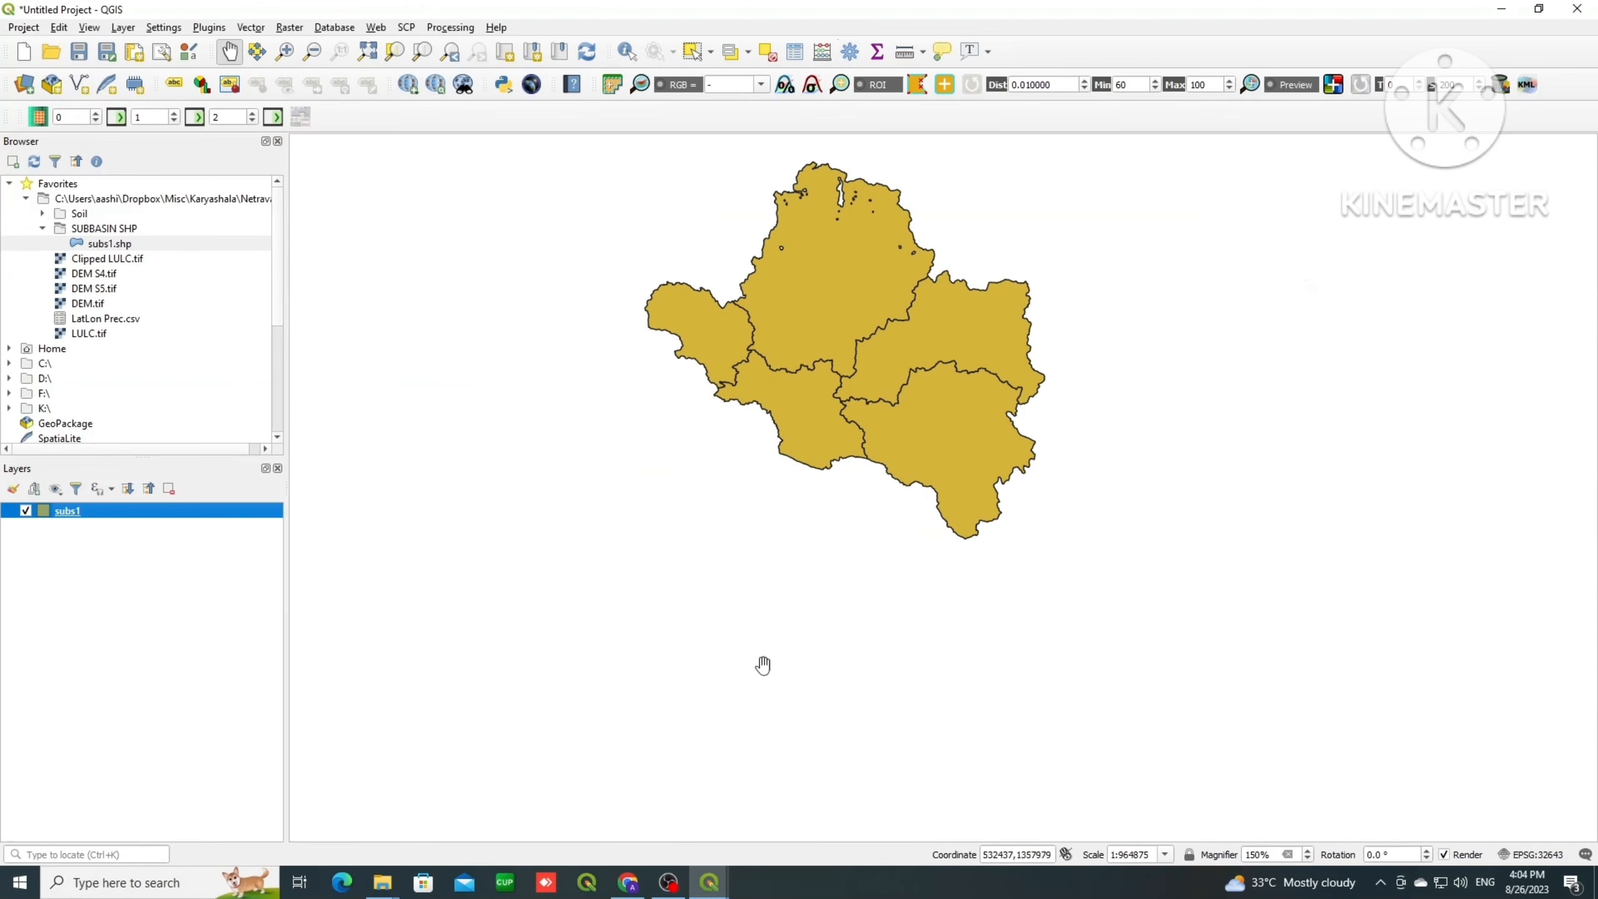
mouse_move(707, 887)
click(811, 799)
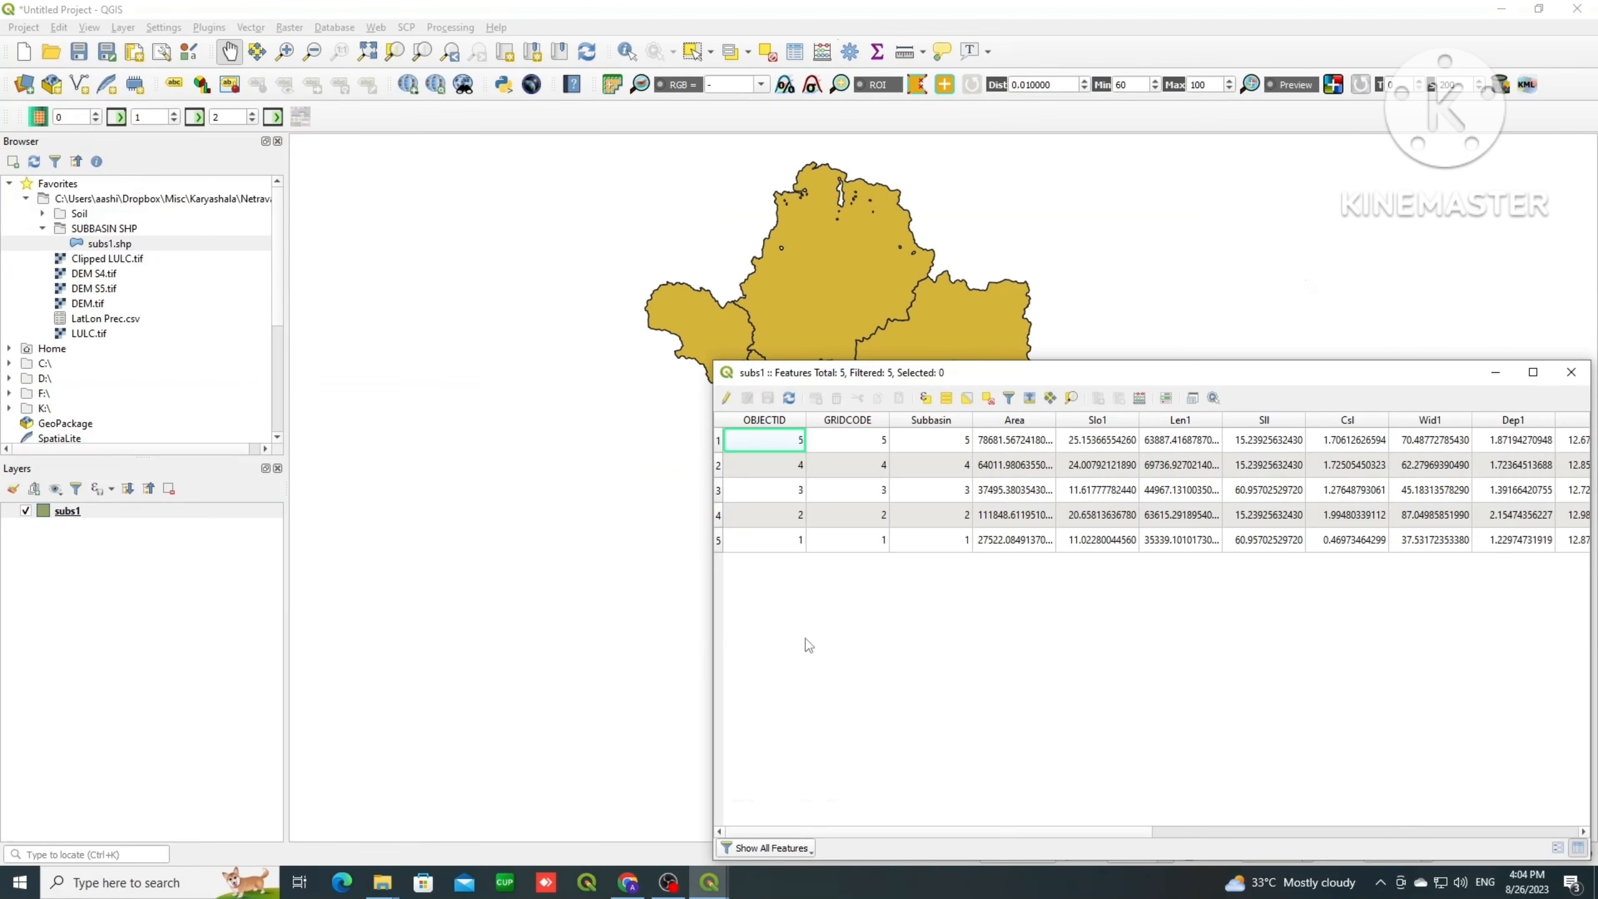
drag(1051, 368, 809, 347)
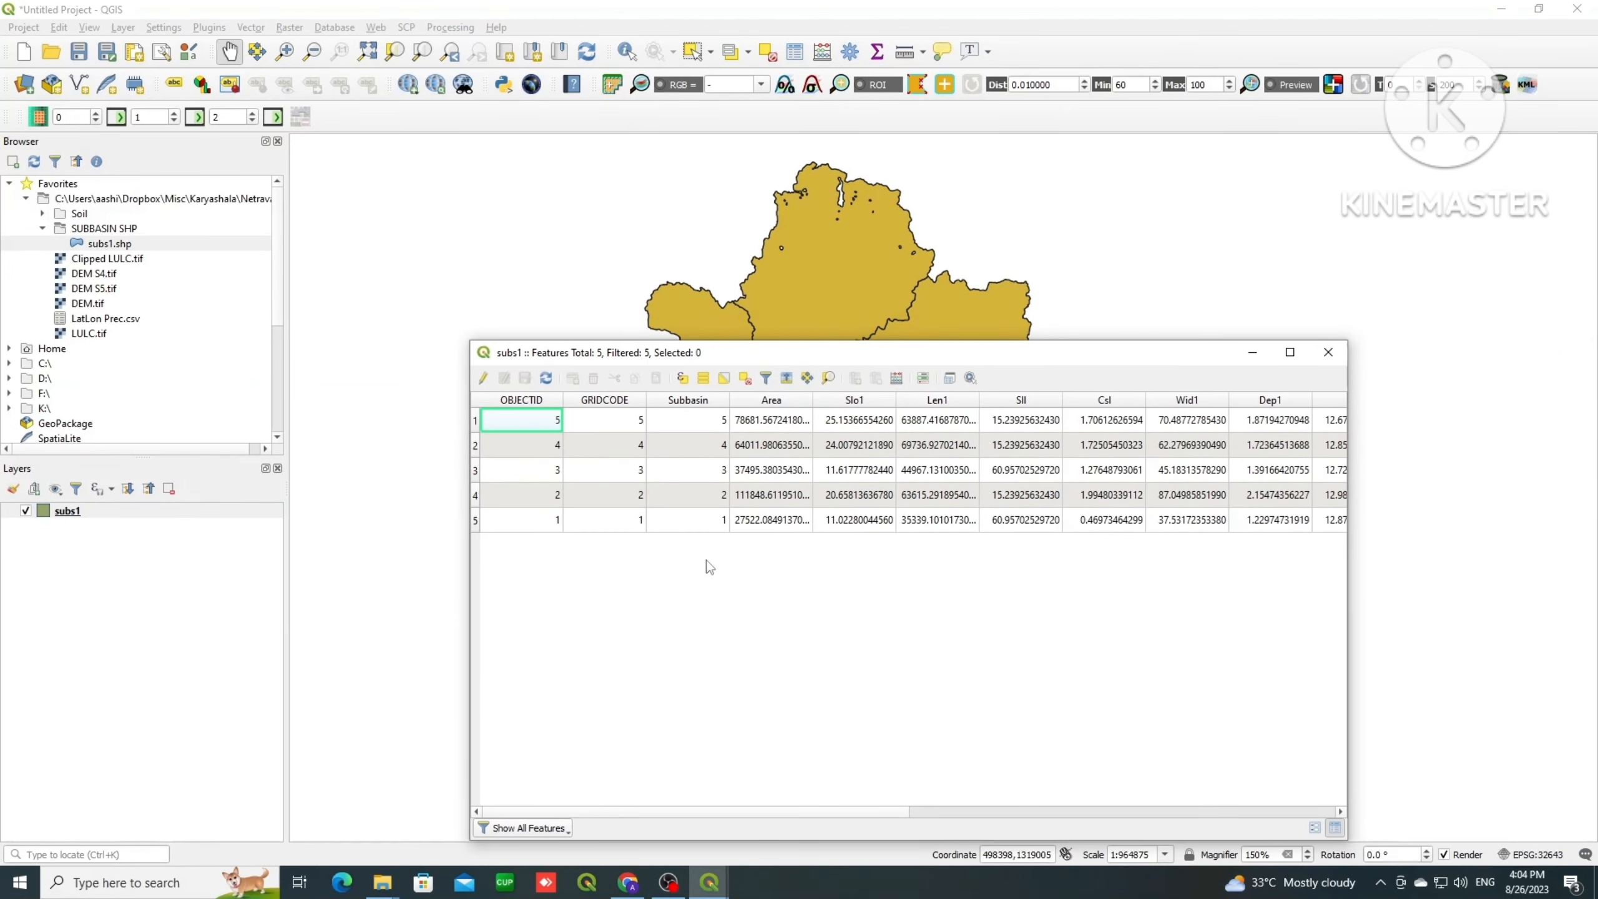
click(669, 888)
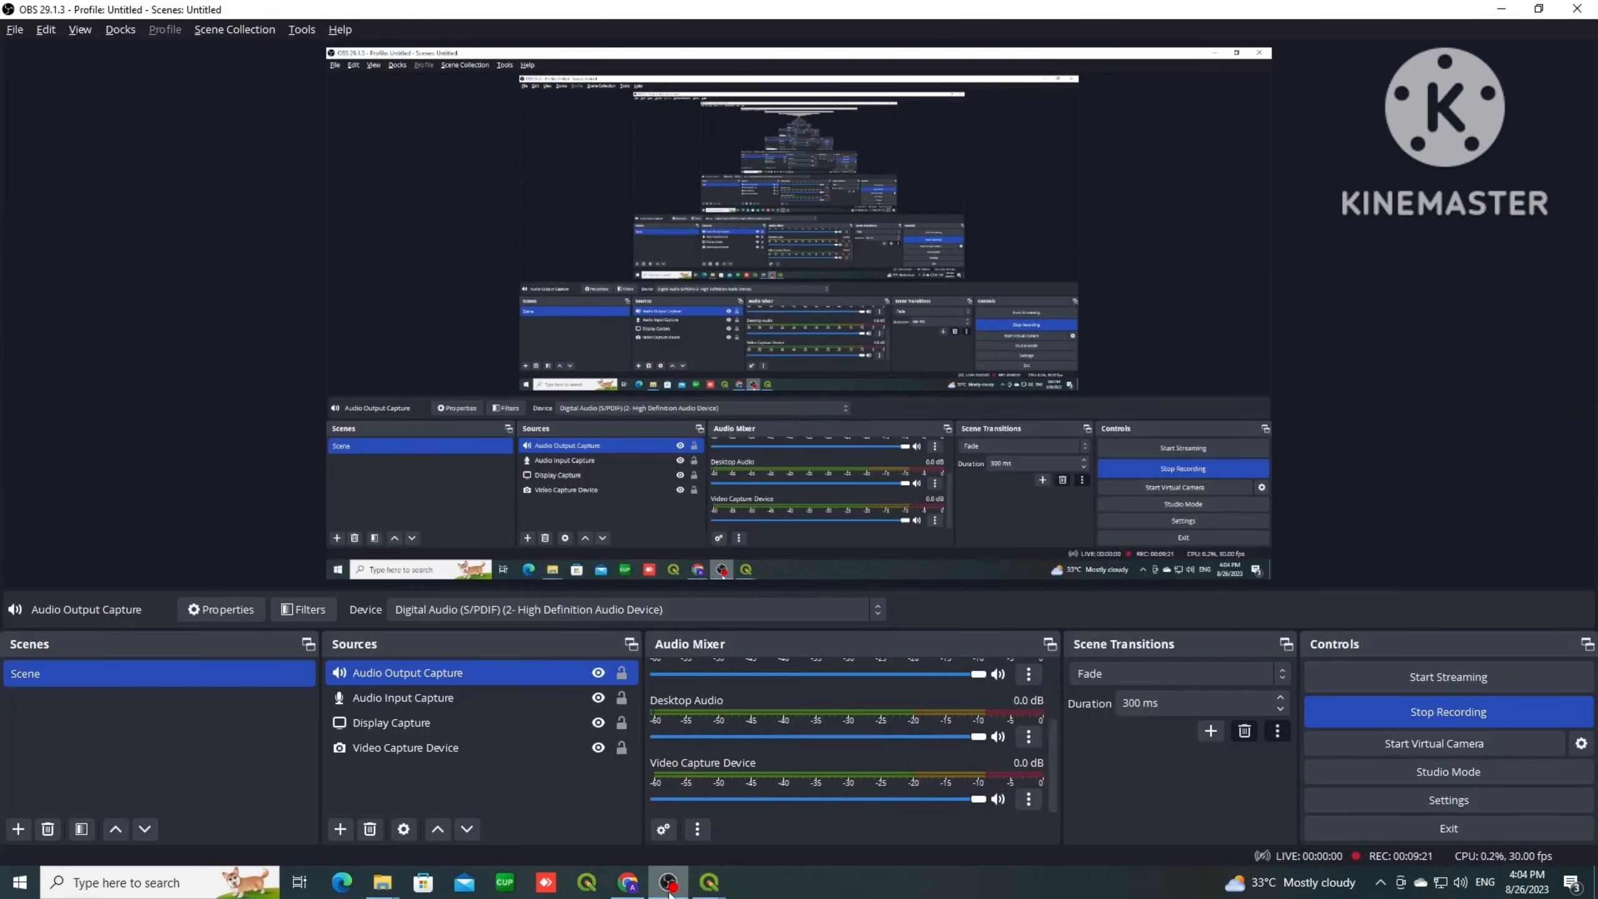
click(669, 889)
Step: Sort the subs1 attribute table by OBJECTID in ascending order
drag(969, 353, 958, 367)
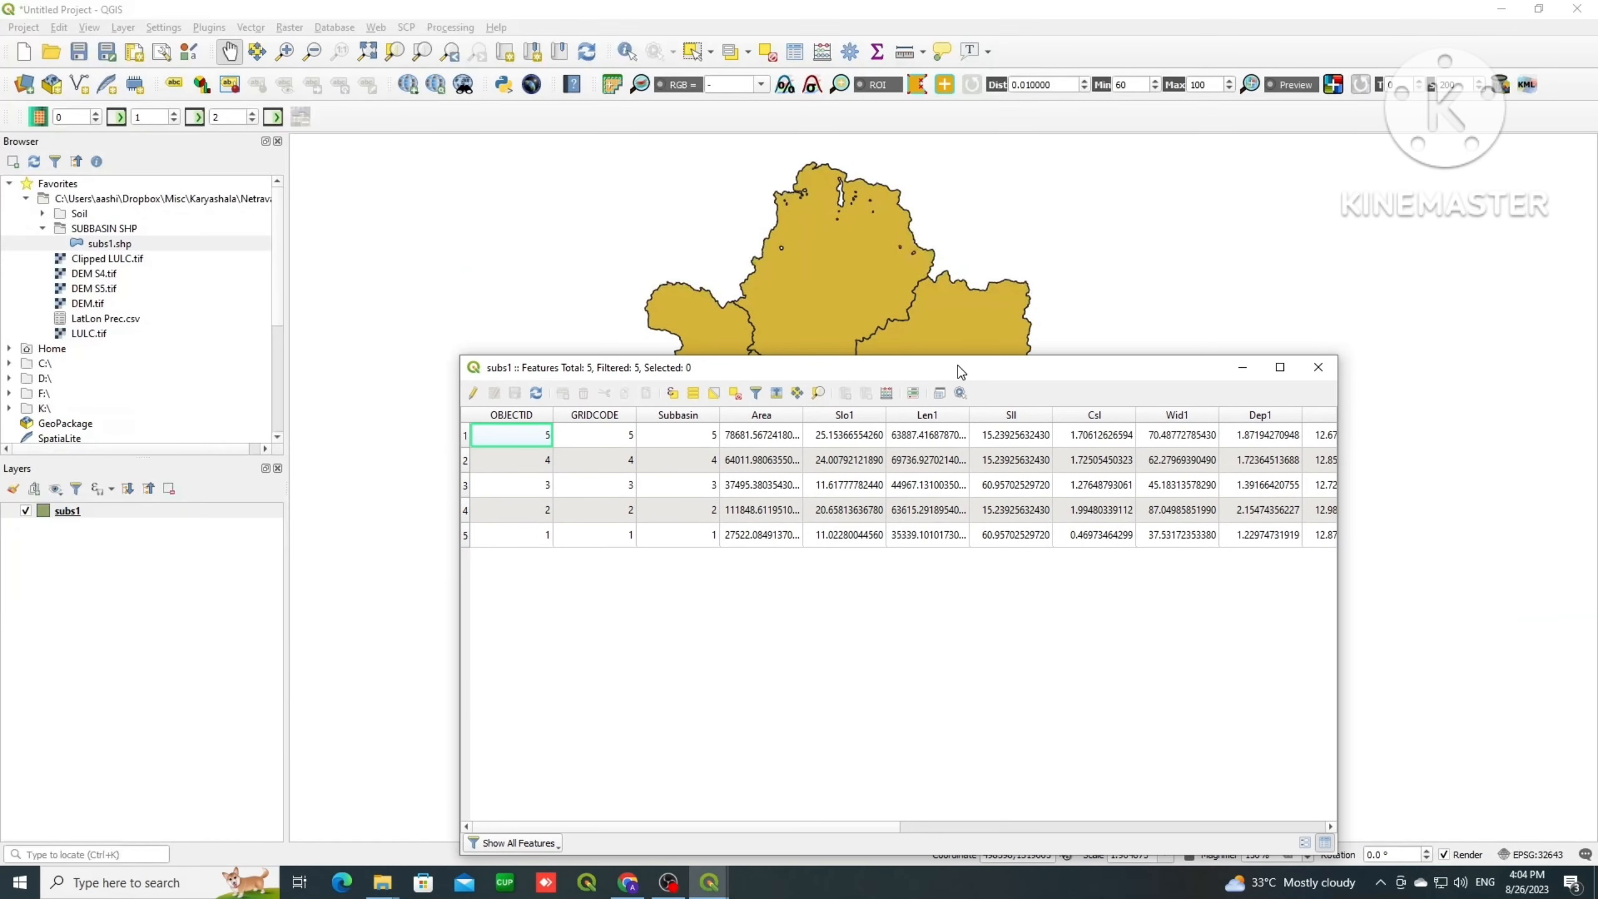
click(525, 416)
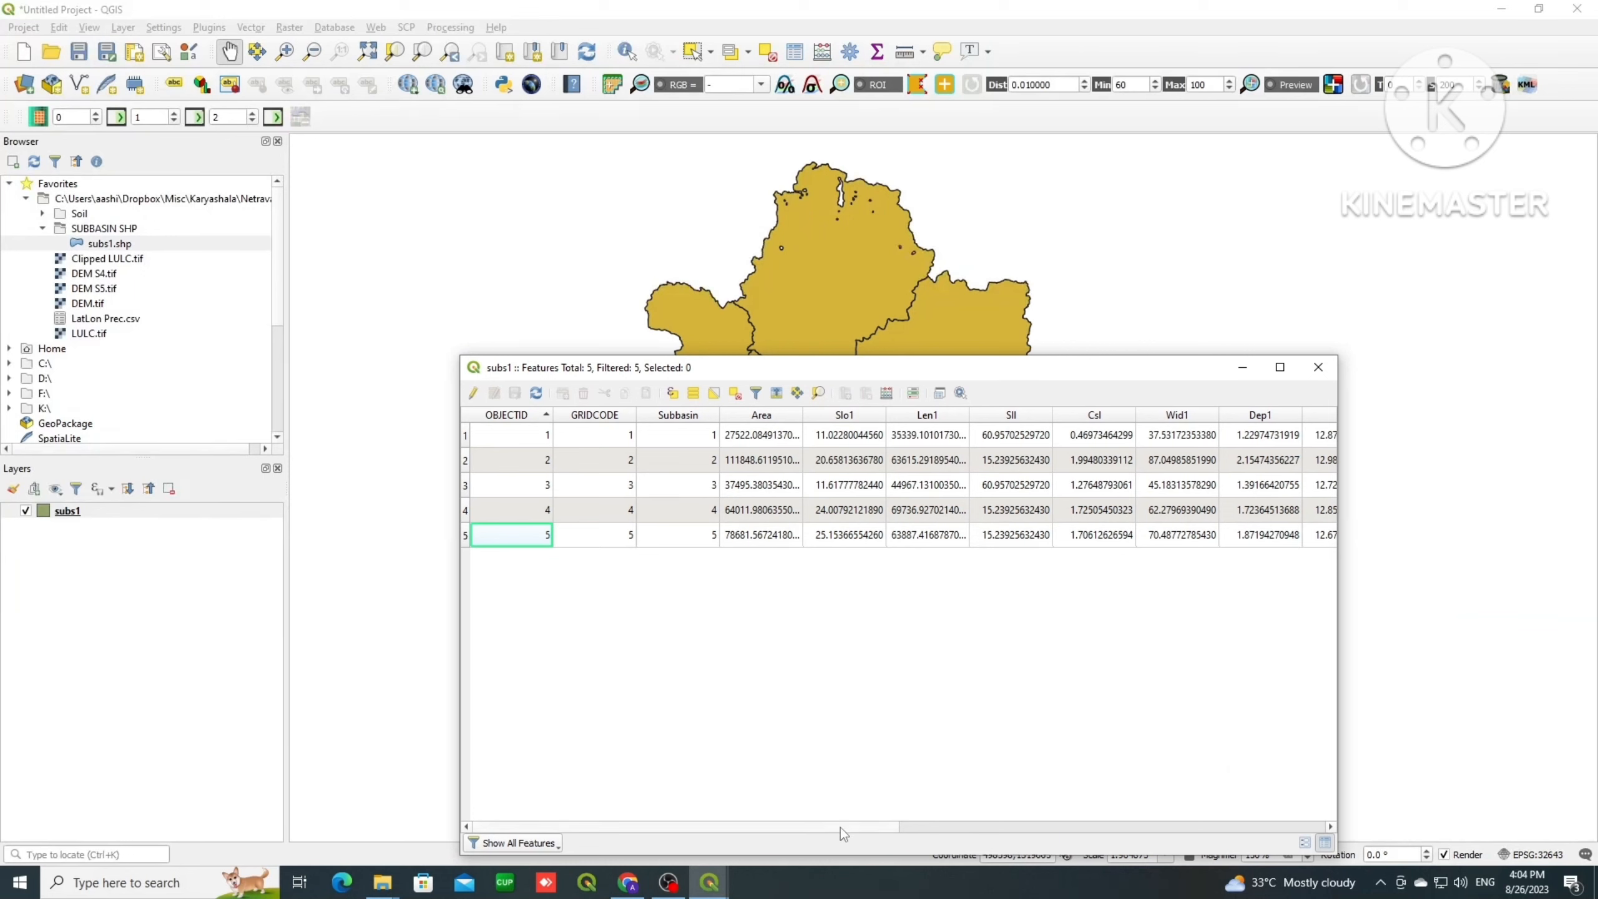
drag(840, 827, 782, 810)
Step: Highlight subbasins 1, 4 and 3 on the map one at a time from the table, and finish with subbasins 1 and 2 selected together
click(465, 436)
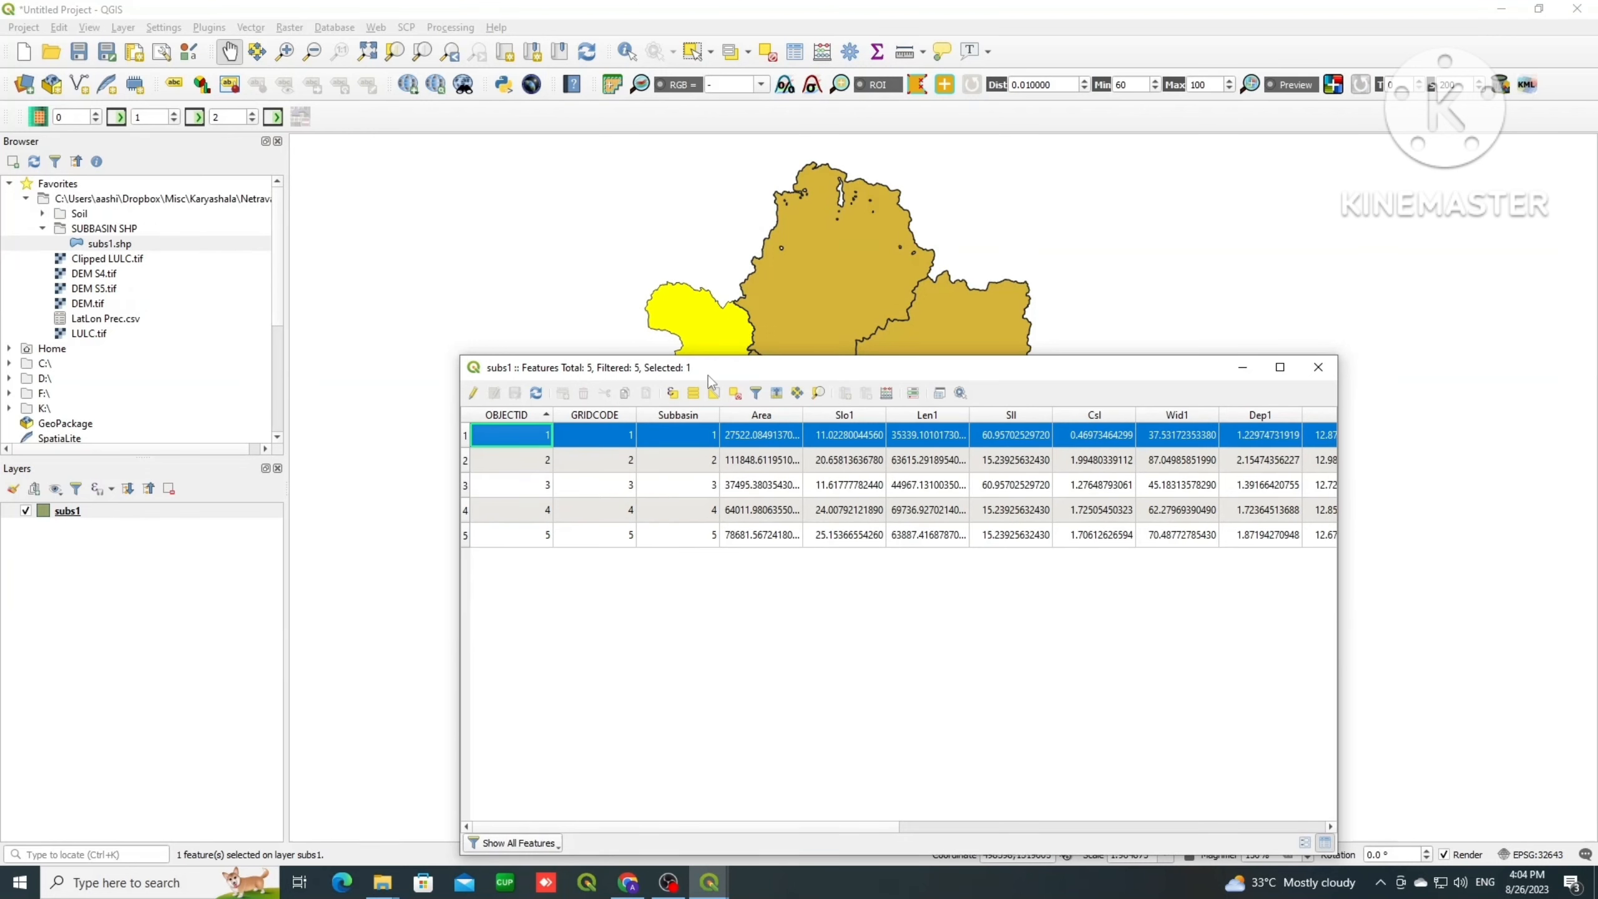
drag(709, 381, 715, 426)
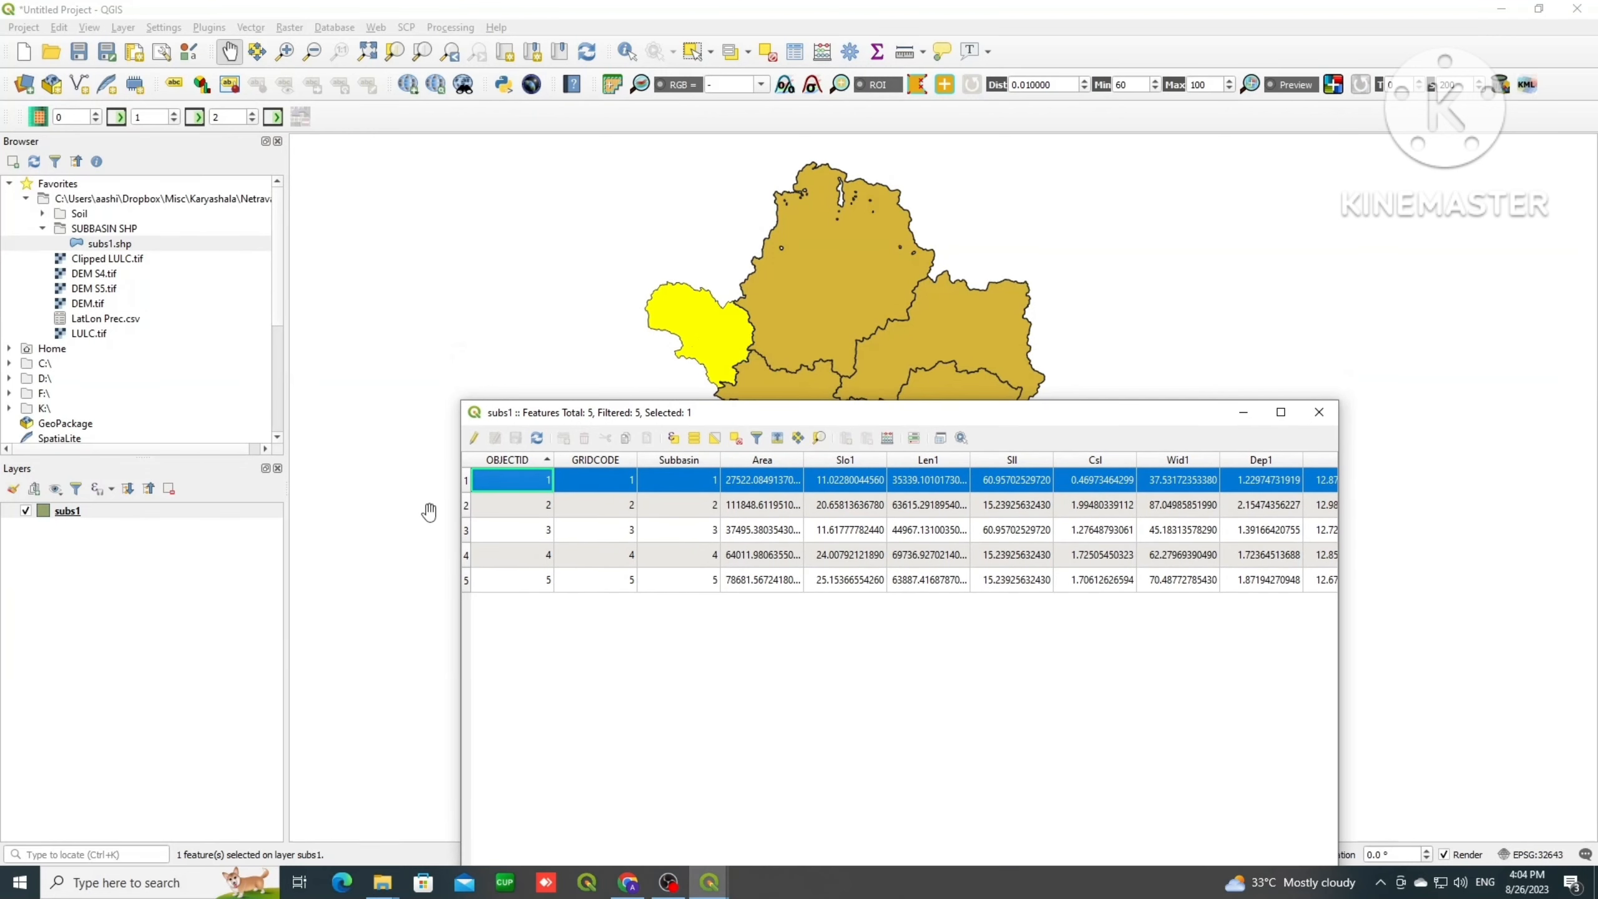
click(465, 554)
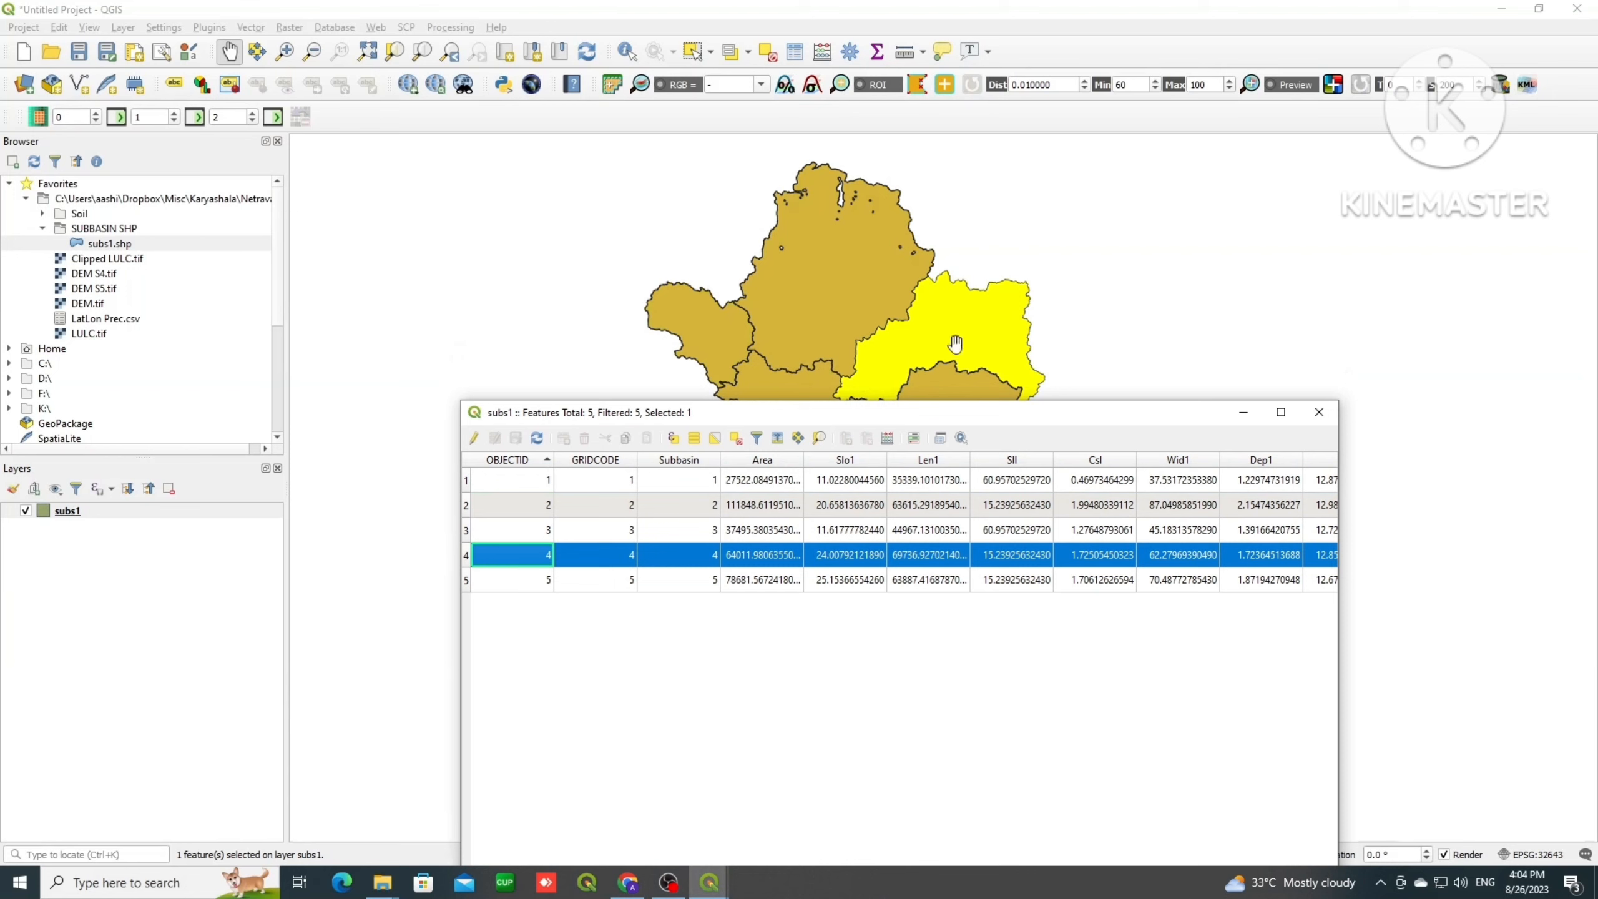
click(466, 535)
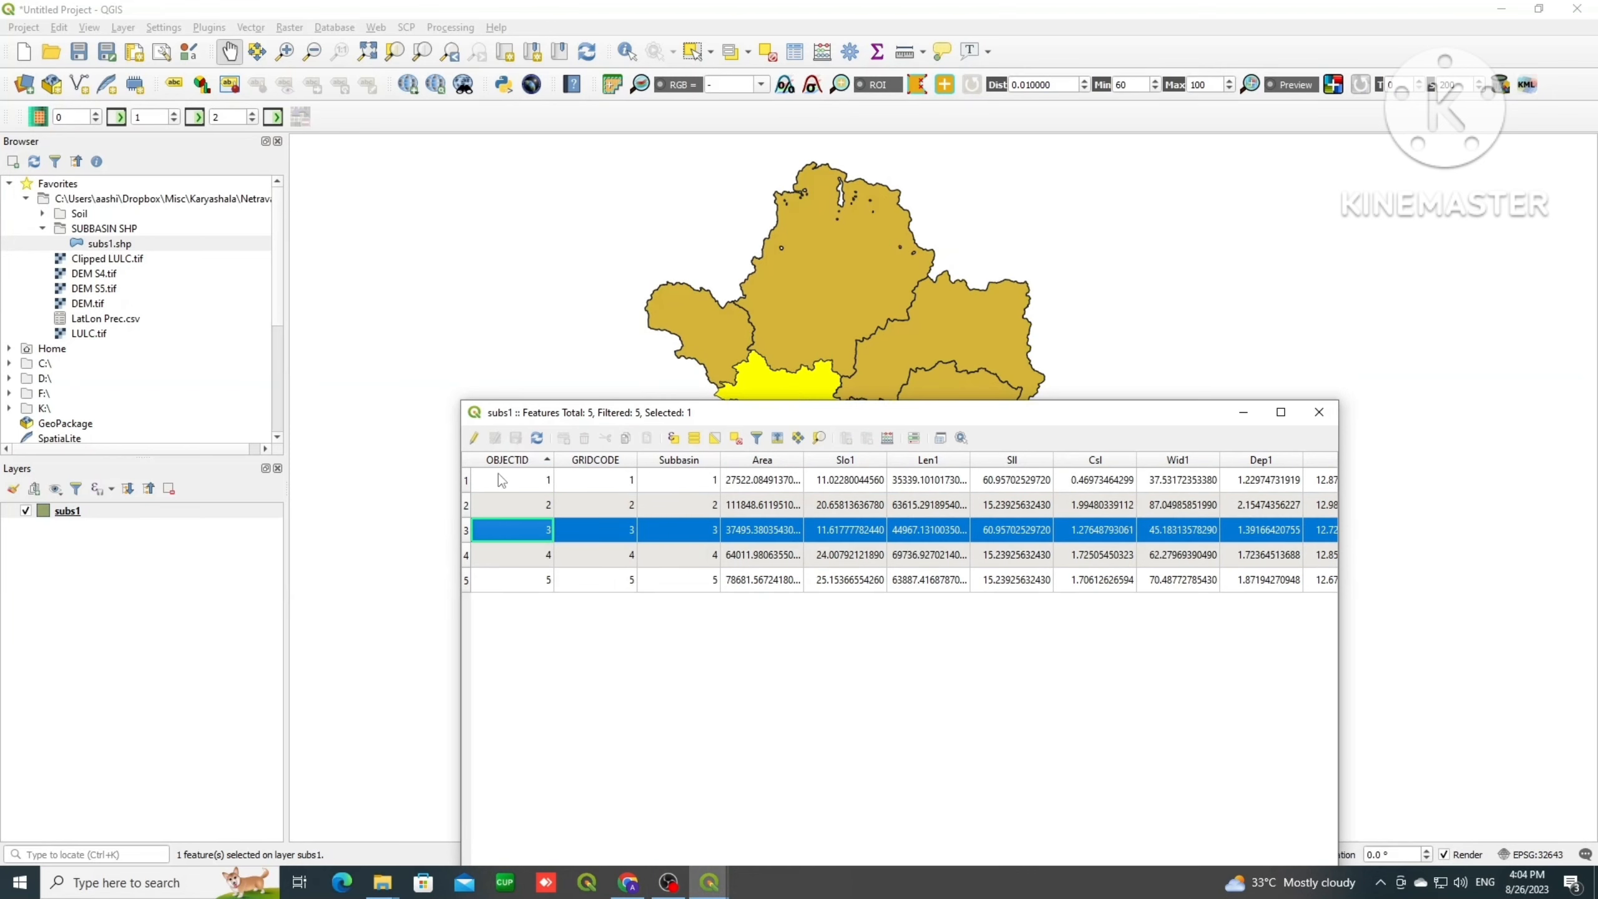
click(467, 488)
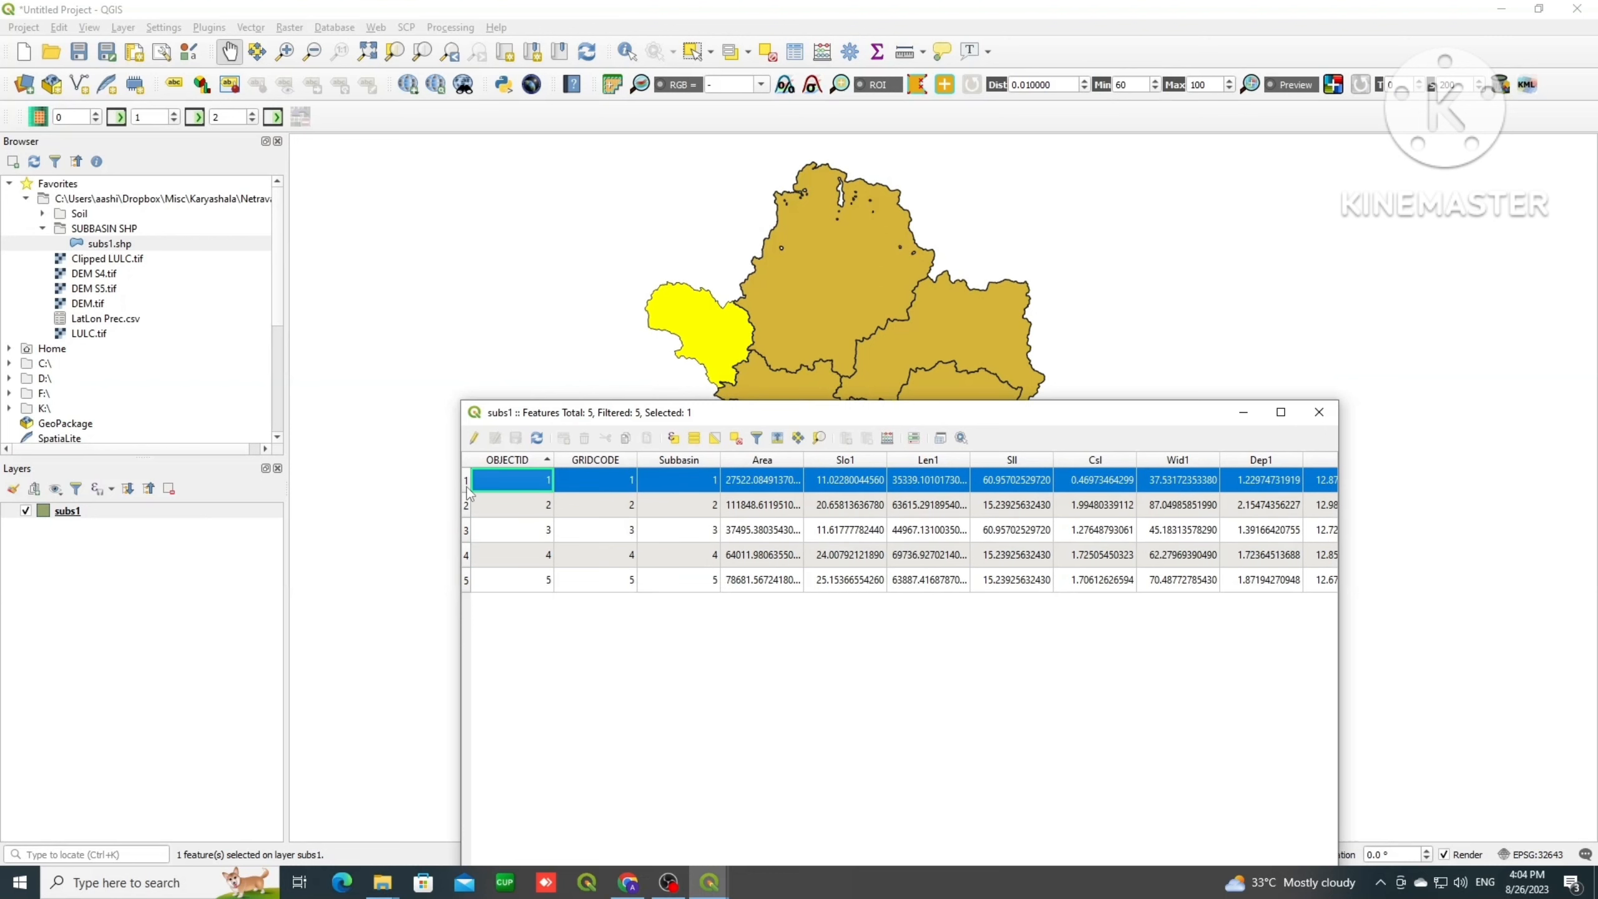
ctrl+click(466, 505)
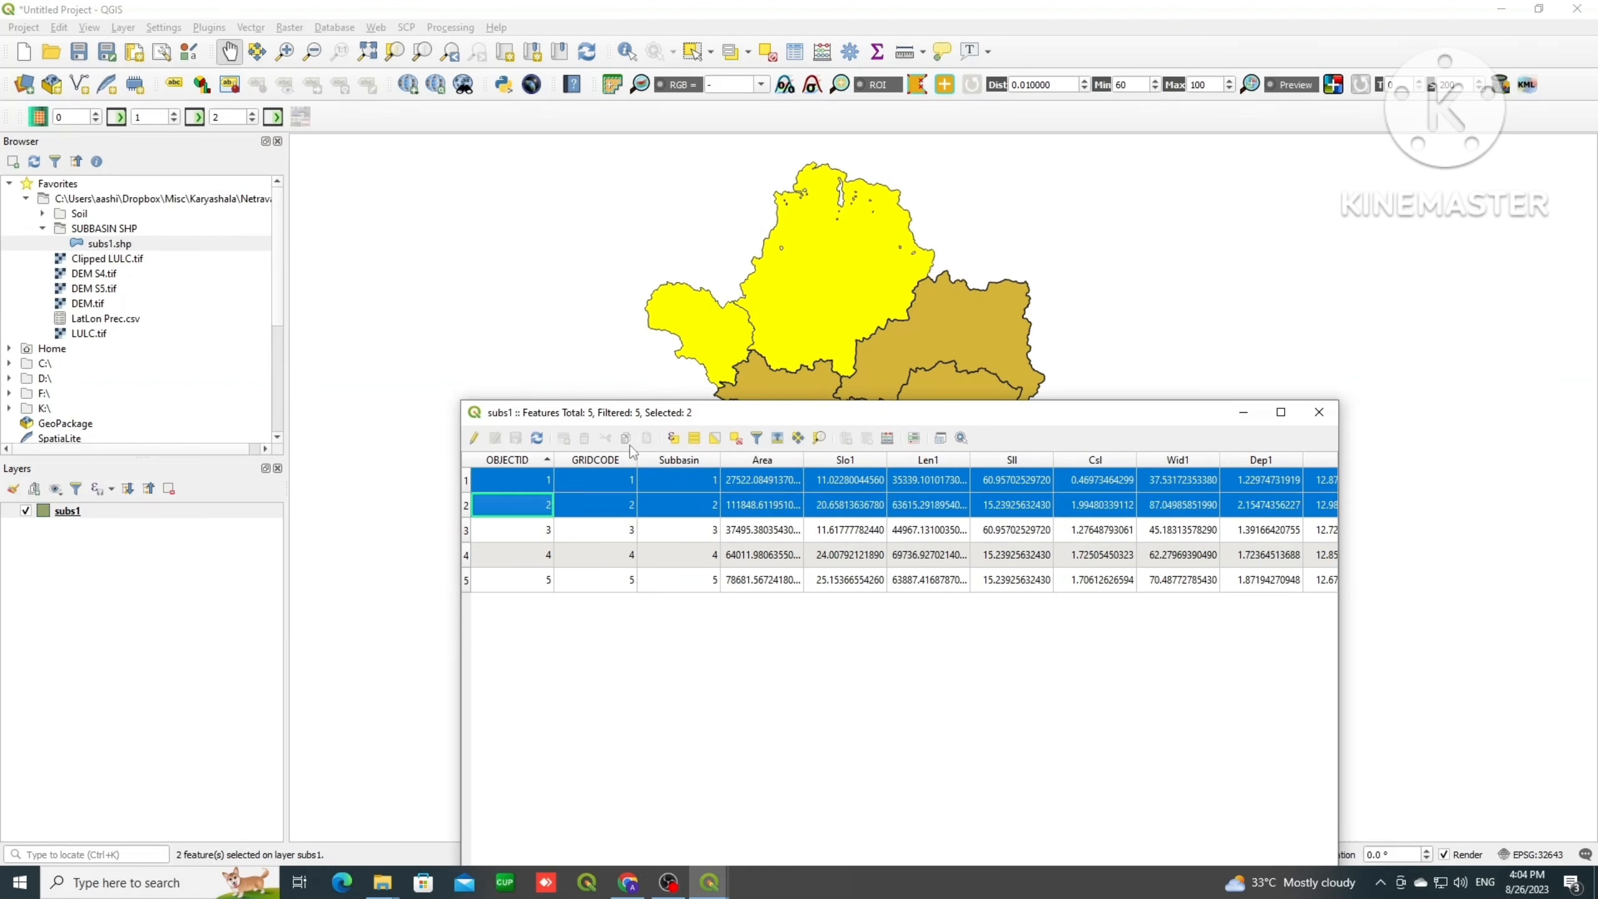
Step: Add subbasin 4 to the highlighted subbasins, clear the whole selection and close the attribute table
ctrl+click(467, 556)
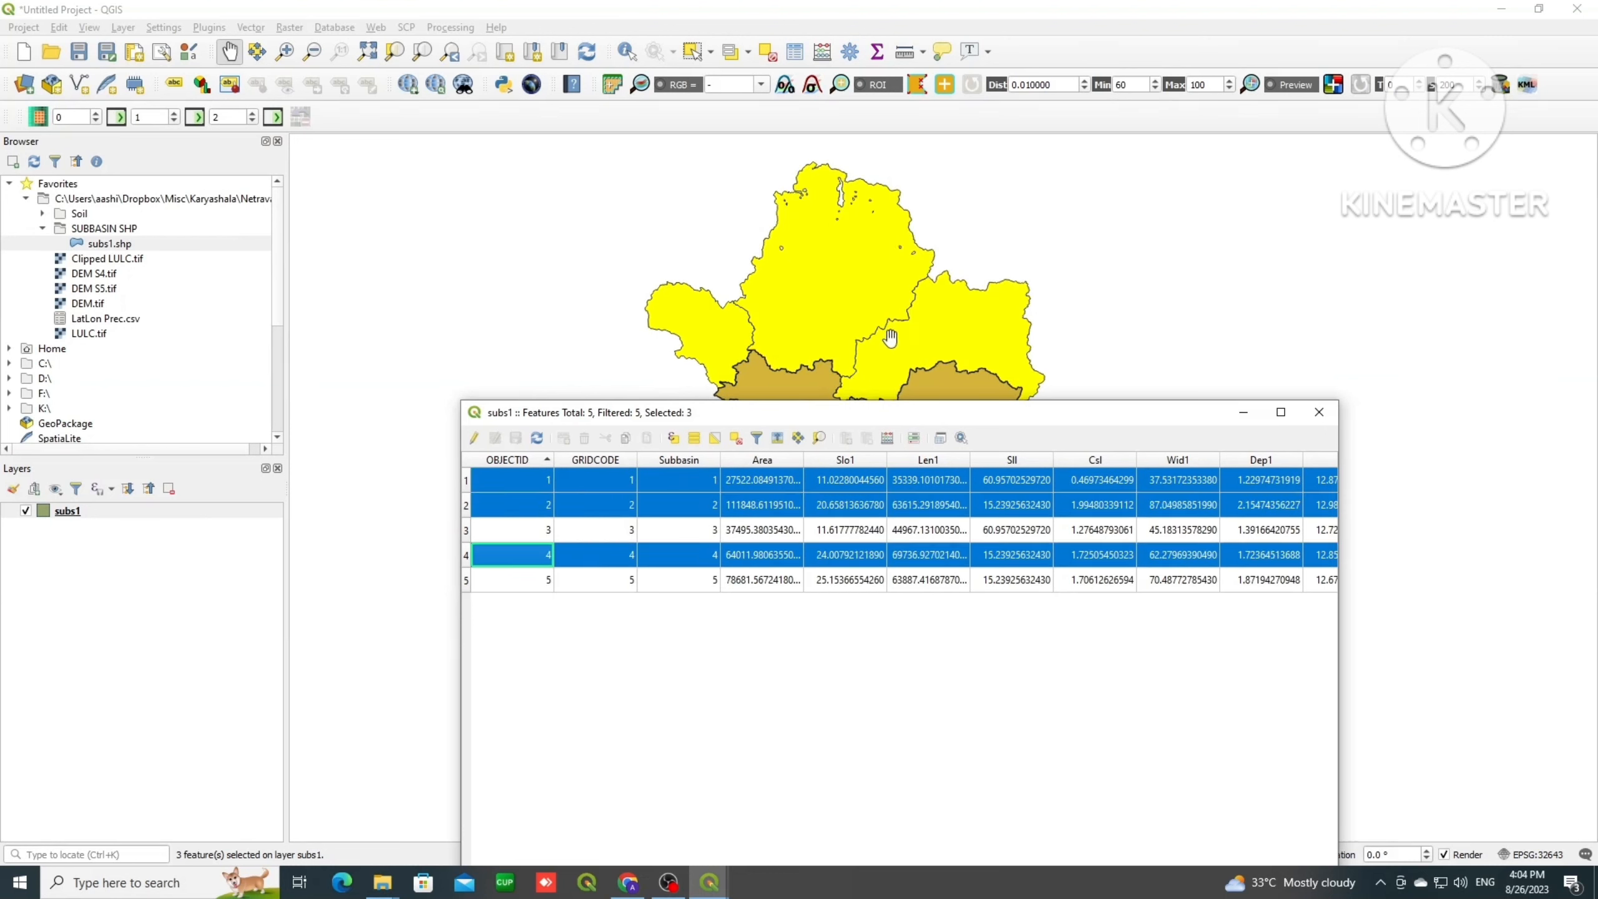
scroll(838, 289, down, 4)
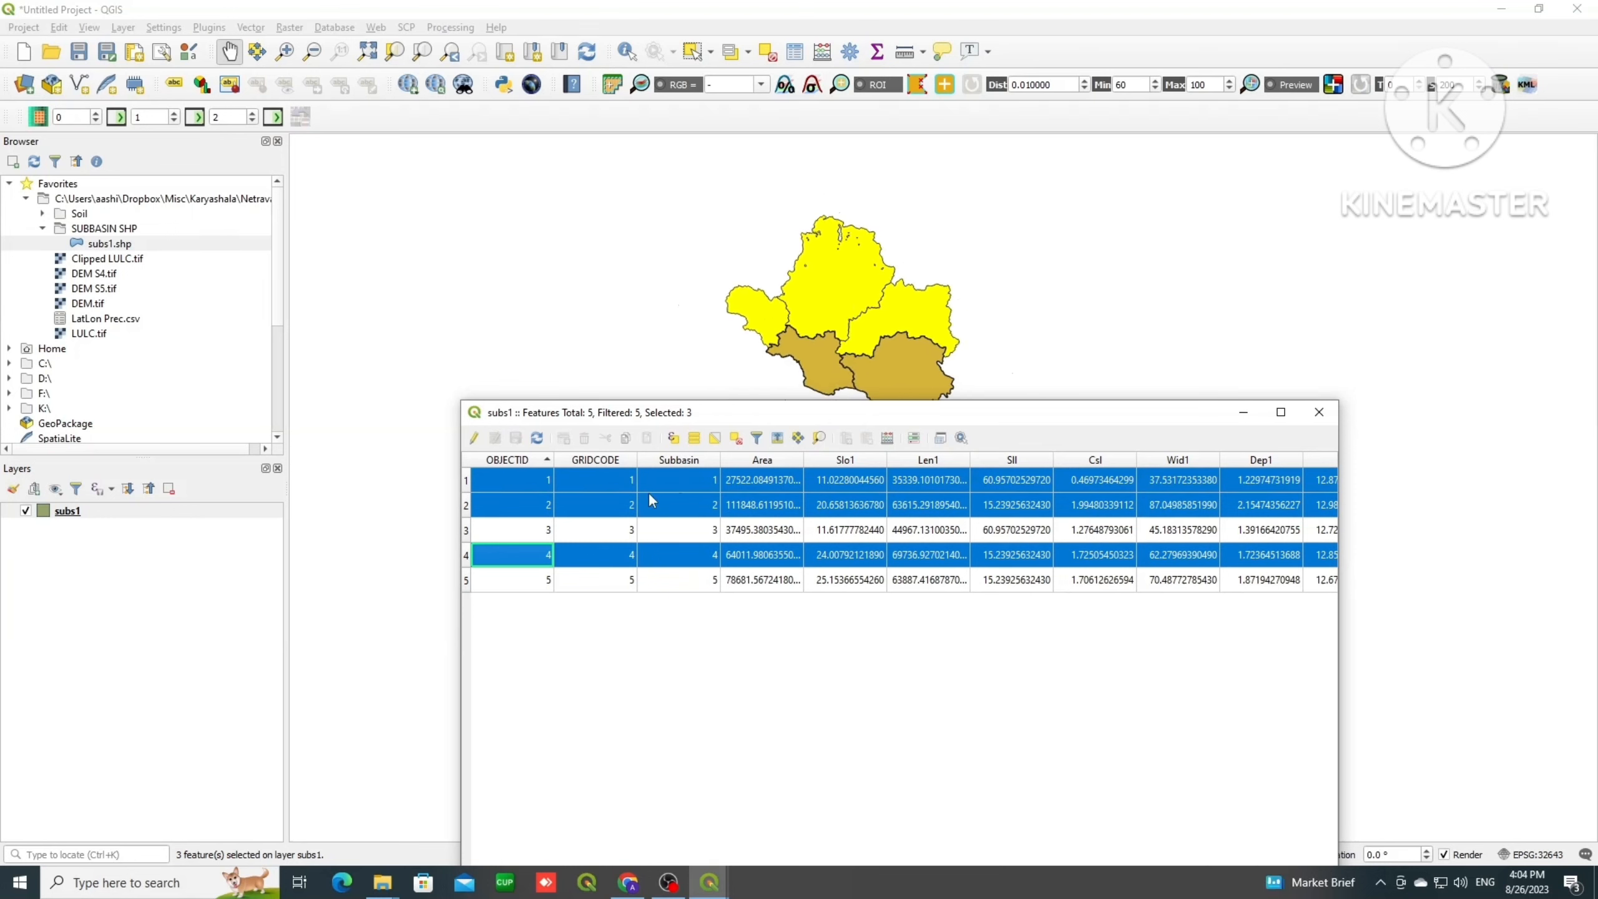
click(735, 439)
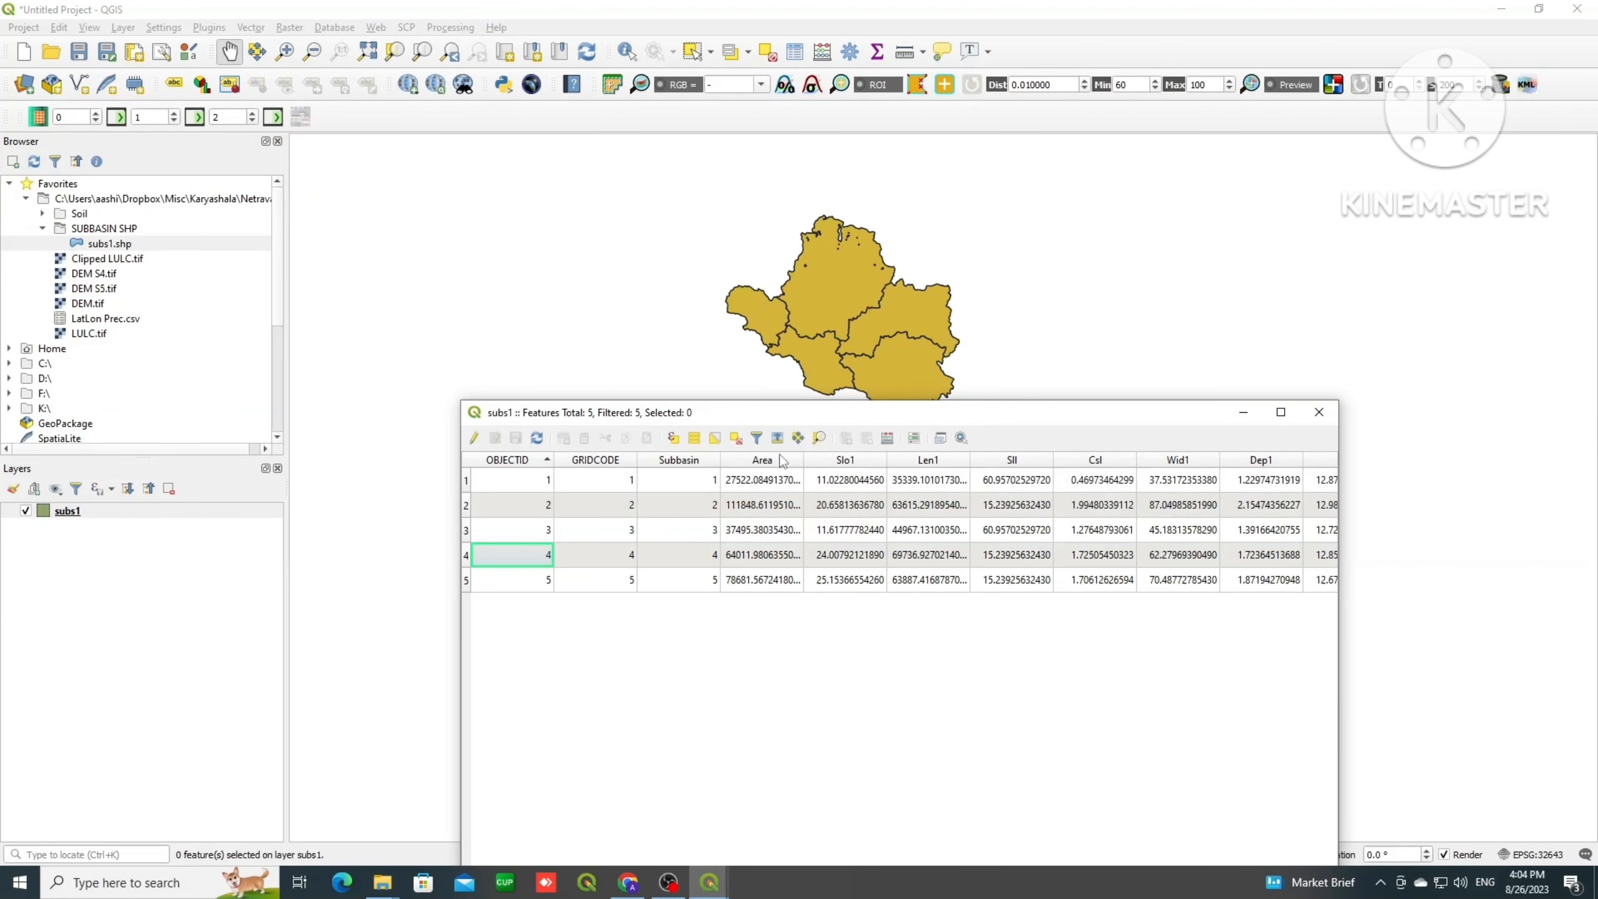
click(1320, 414)
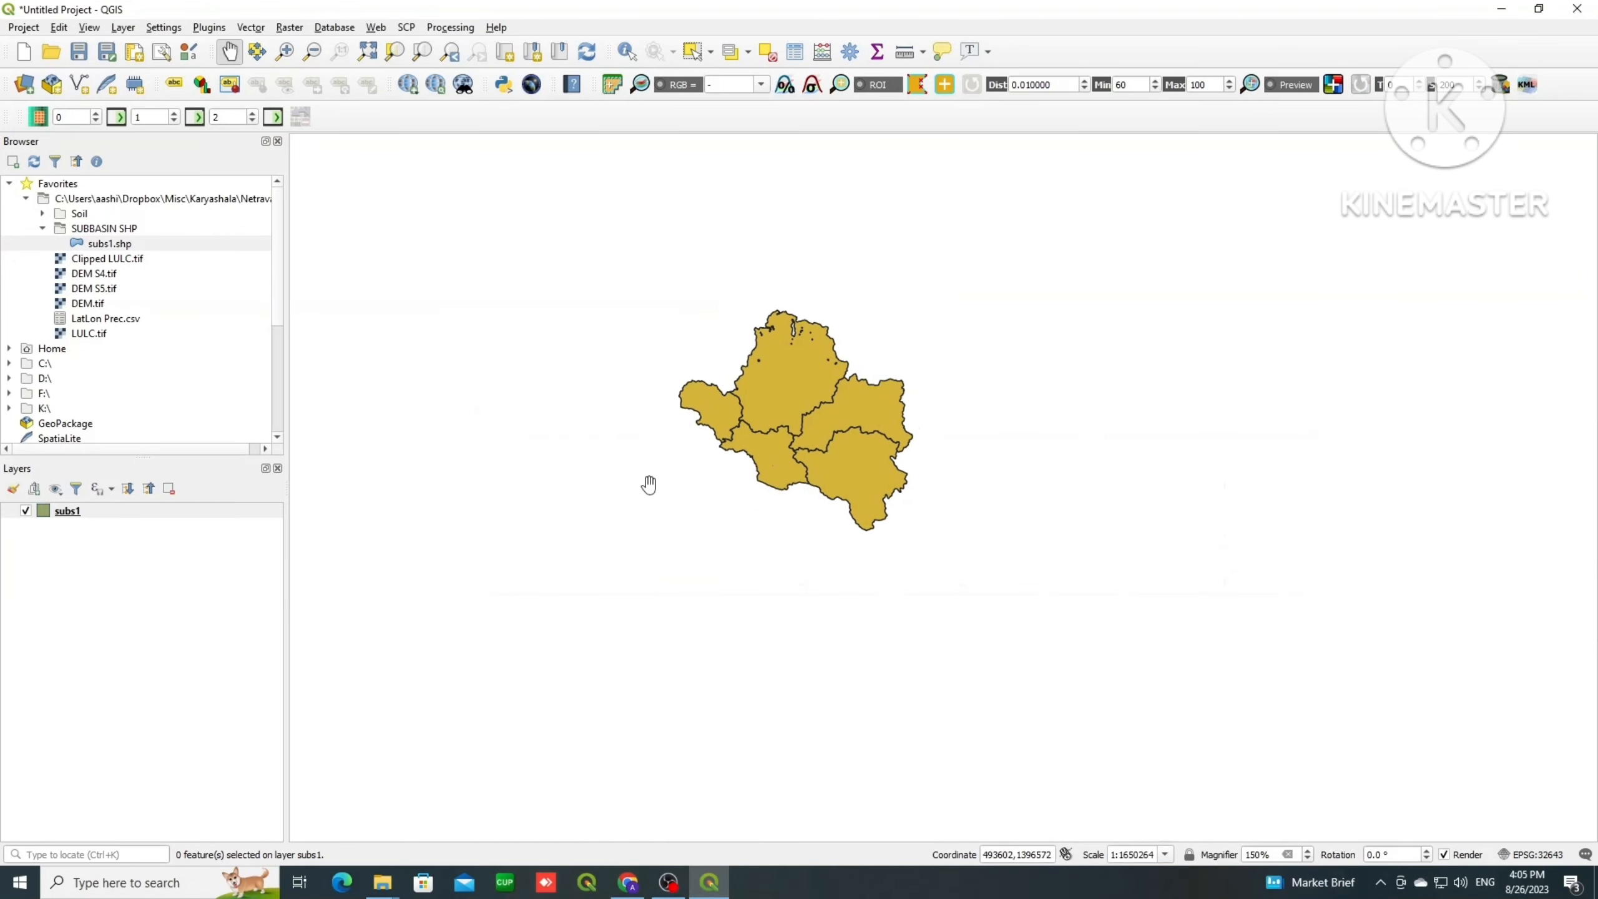
Step: Check the coordinate reference system of the subs1 layer in its layer properties information, and close the properties
scroll(647, 485, up, 1)
right_click(68, 510)
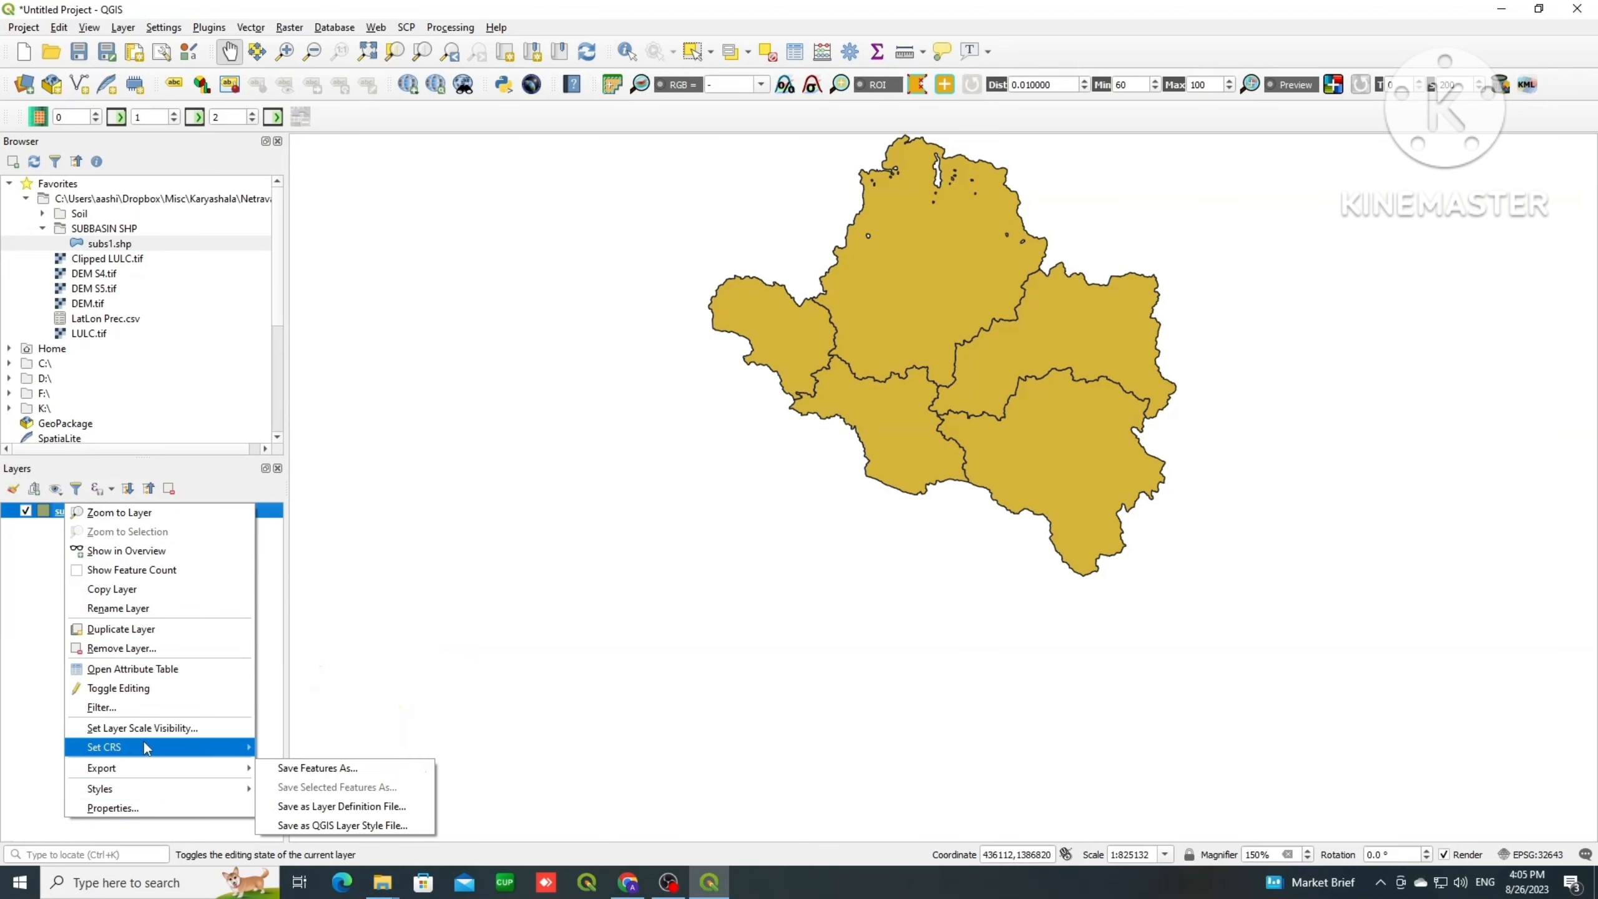
click(141, 807)
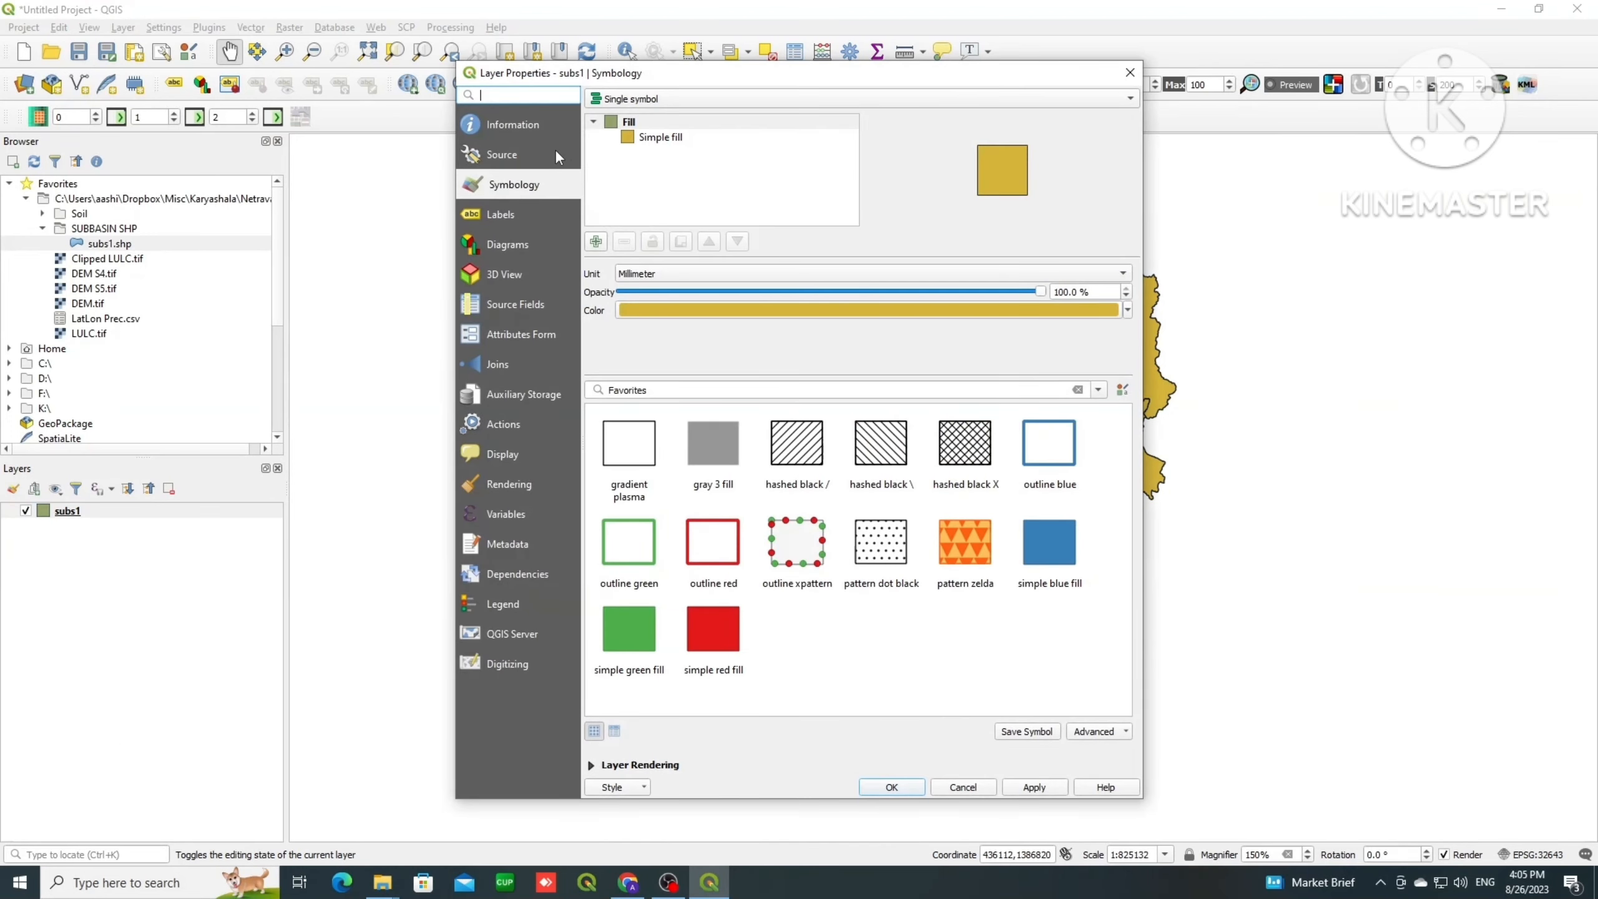
click(520, 125)
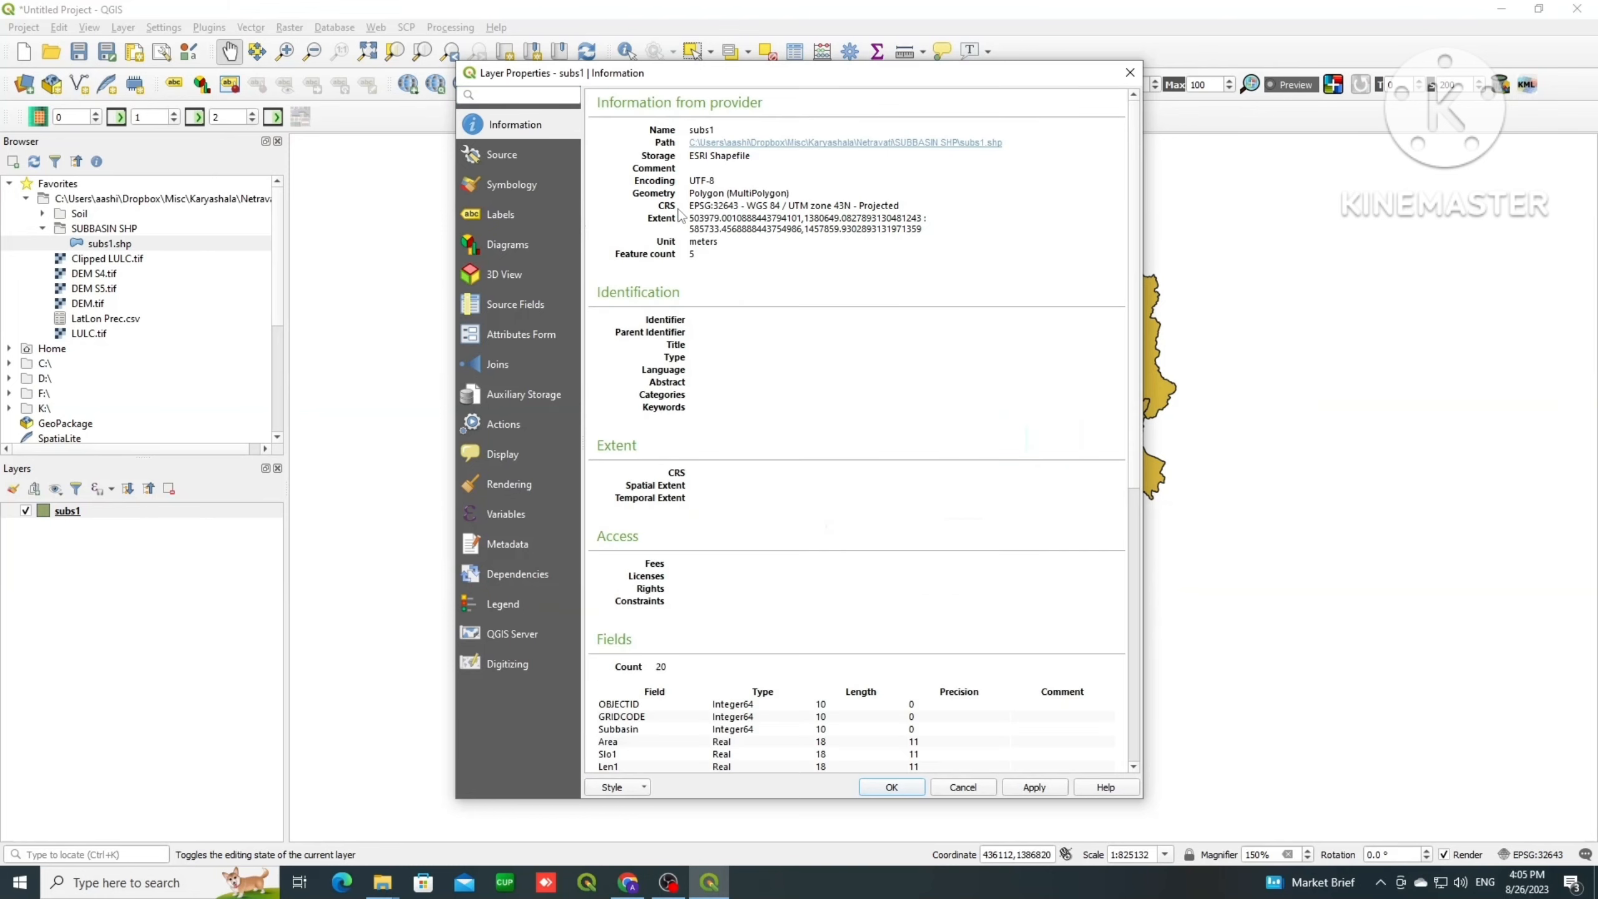
drag(690, 207, 899, 209)
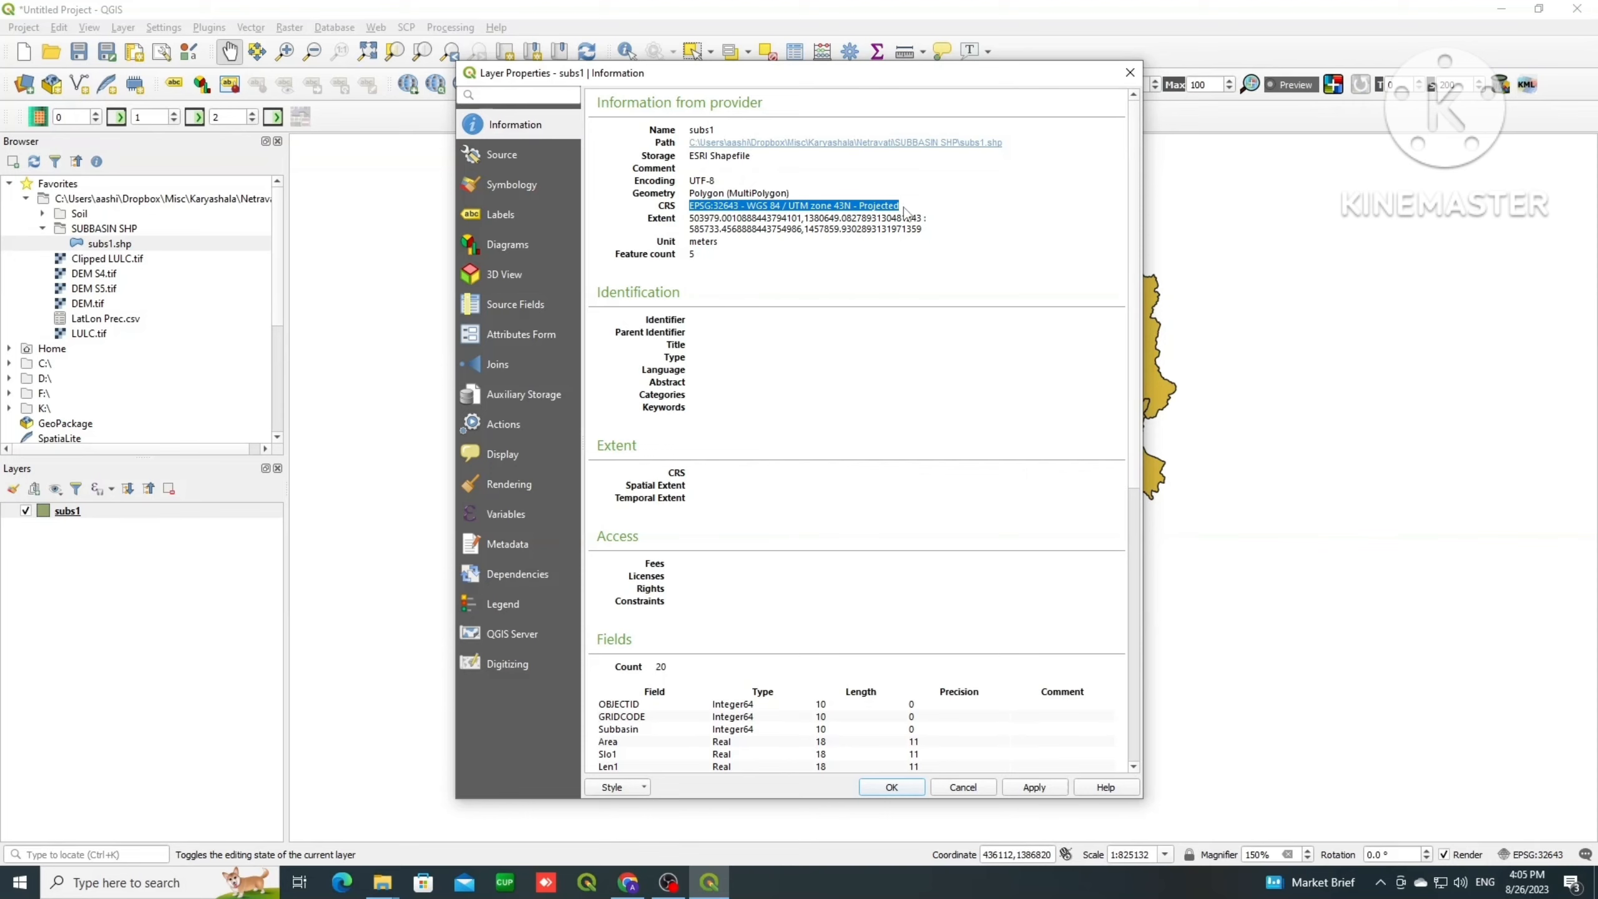
click(1128, 73)
Step: Find the Reproject layer algorithm in the Processing Toolbox by searching for "reproject", and open it
drag(812, 455, 765, 495)
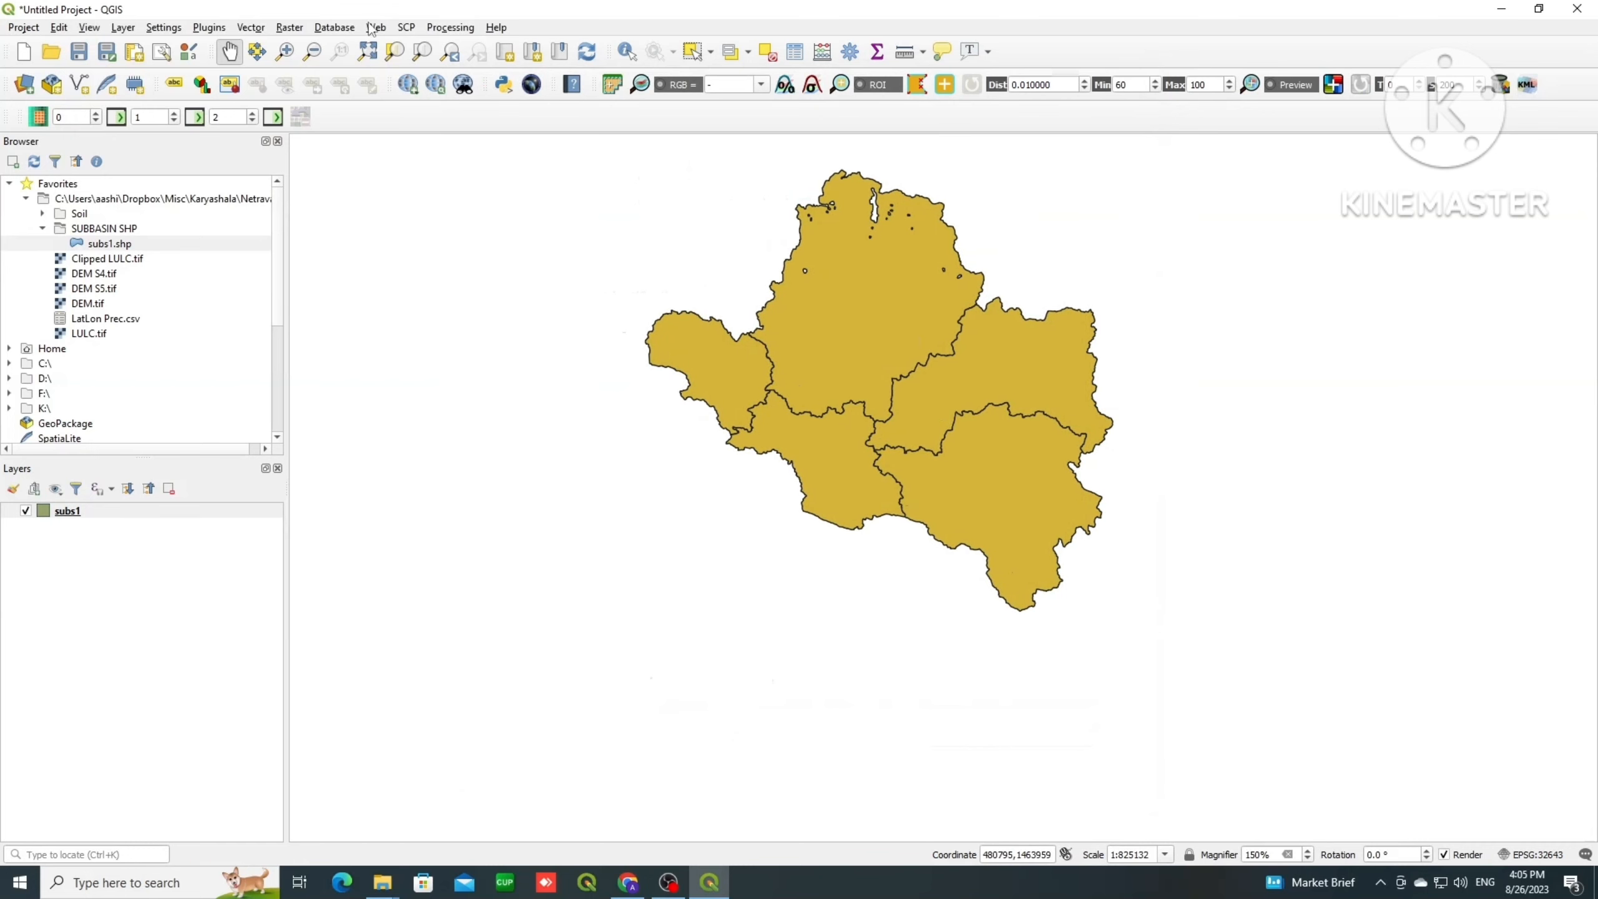
click(471, 28)
click(474, 43)
click(1280, 185)
text(re[p)
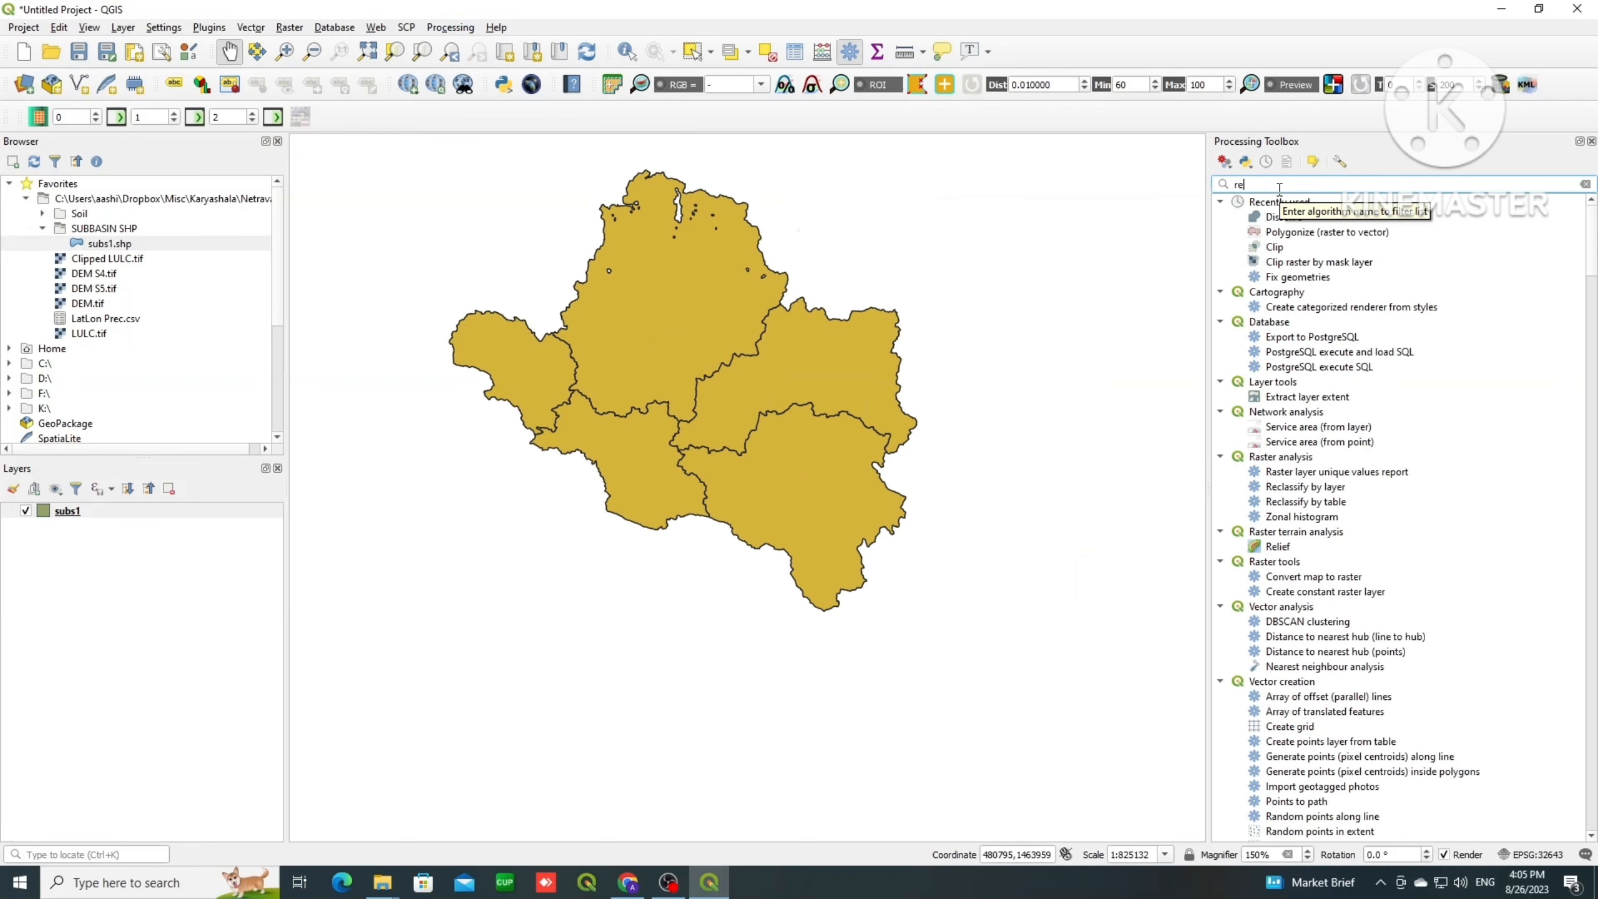
key(BackSpace)
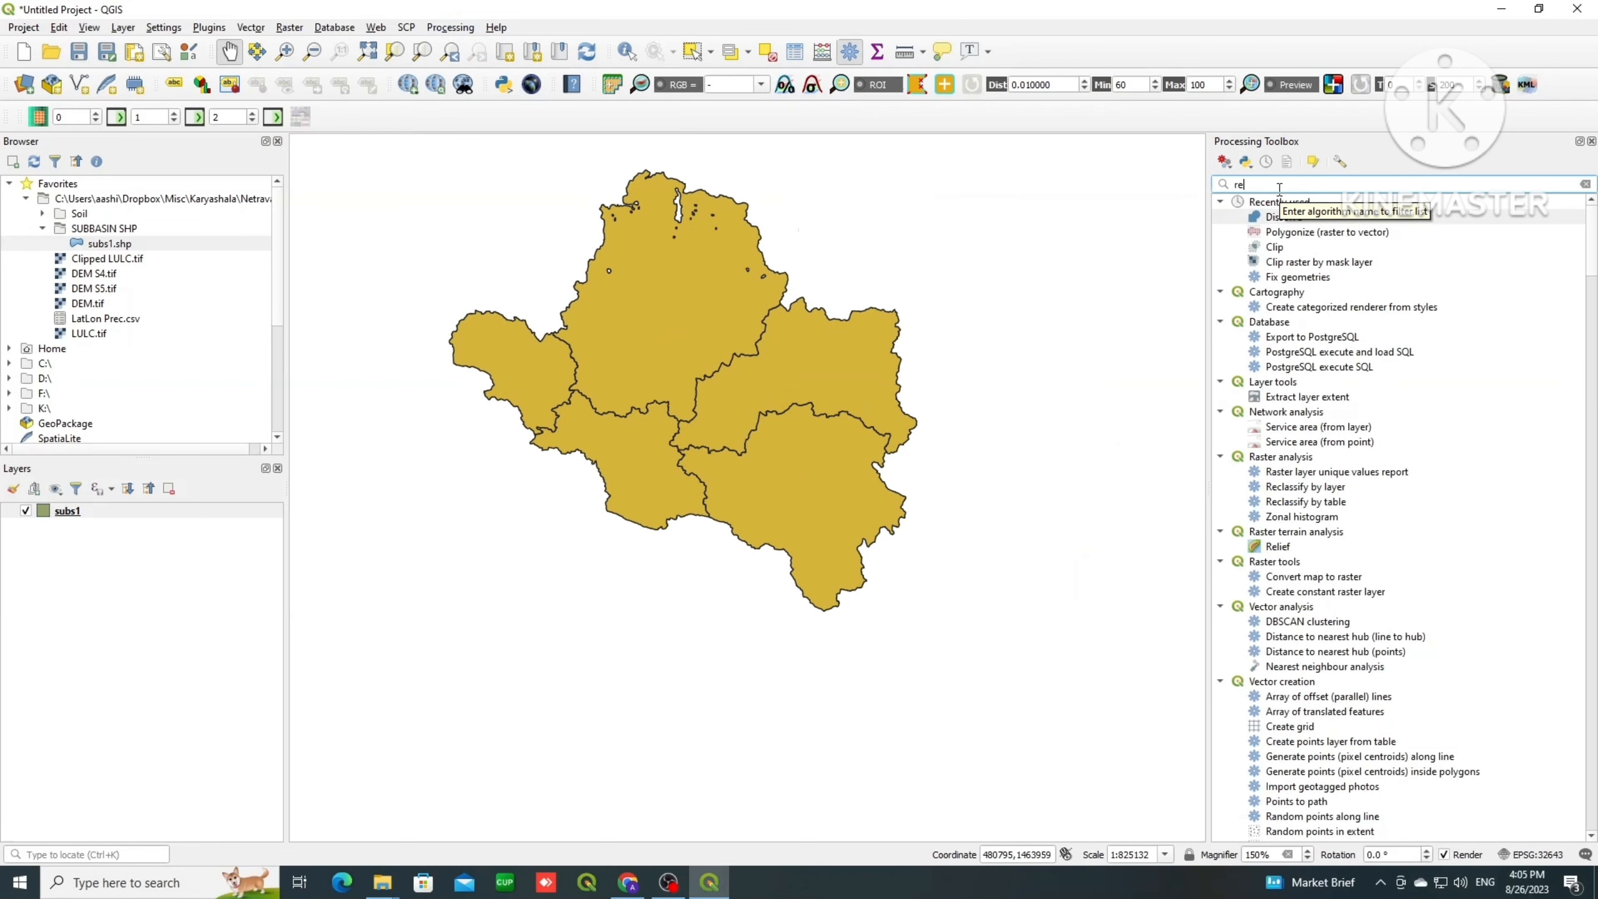
text(project)
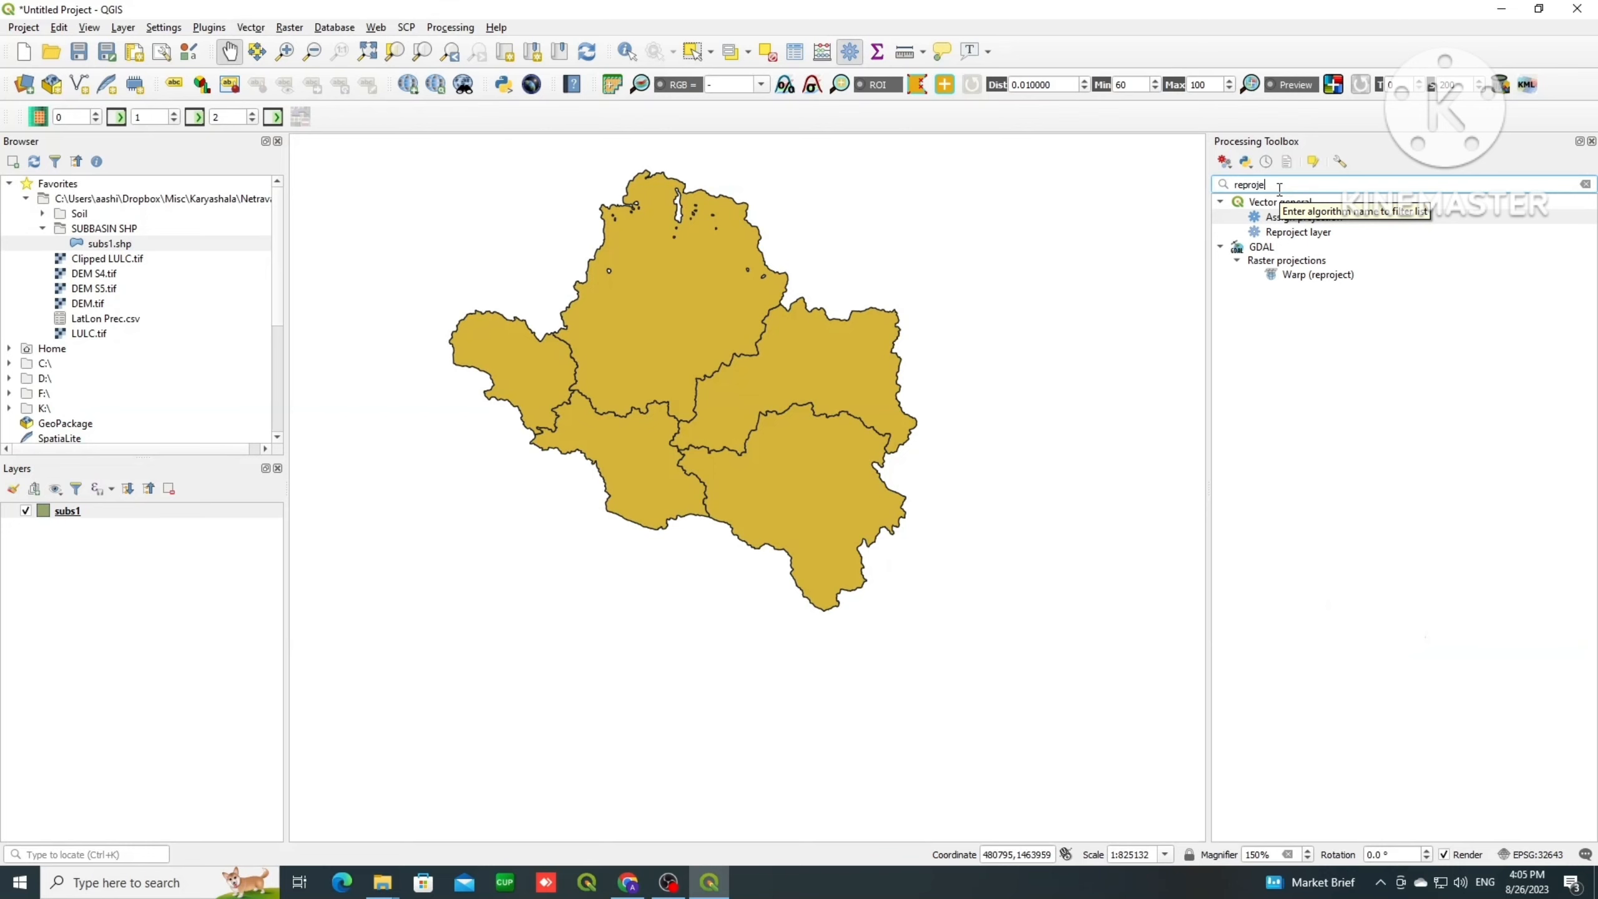
double_click(1298, 232)
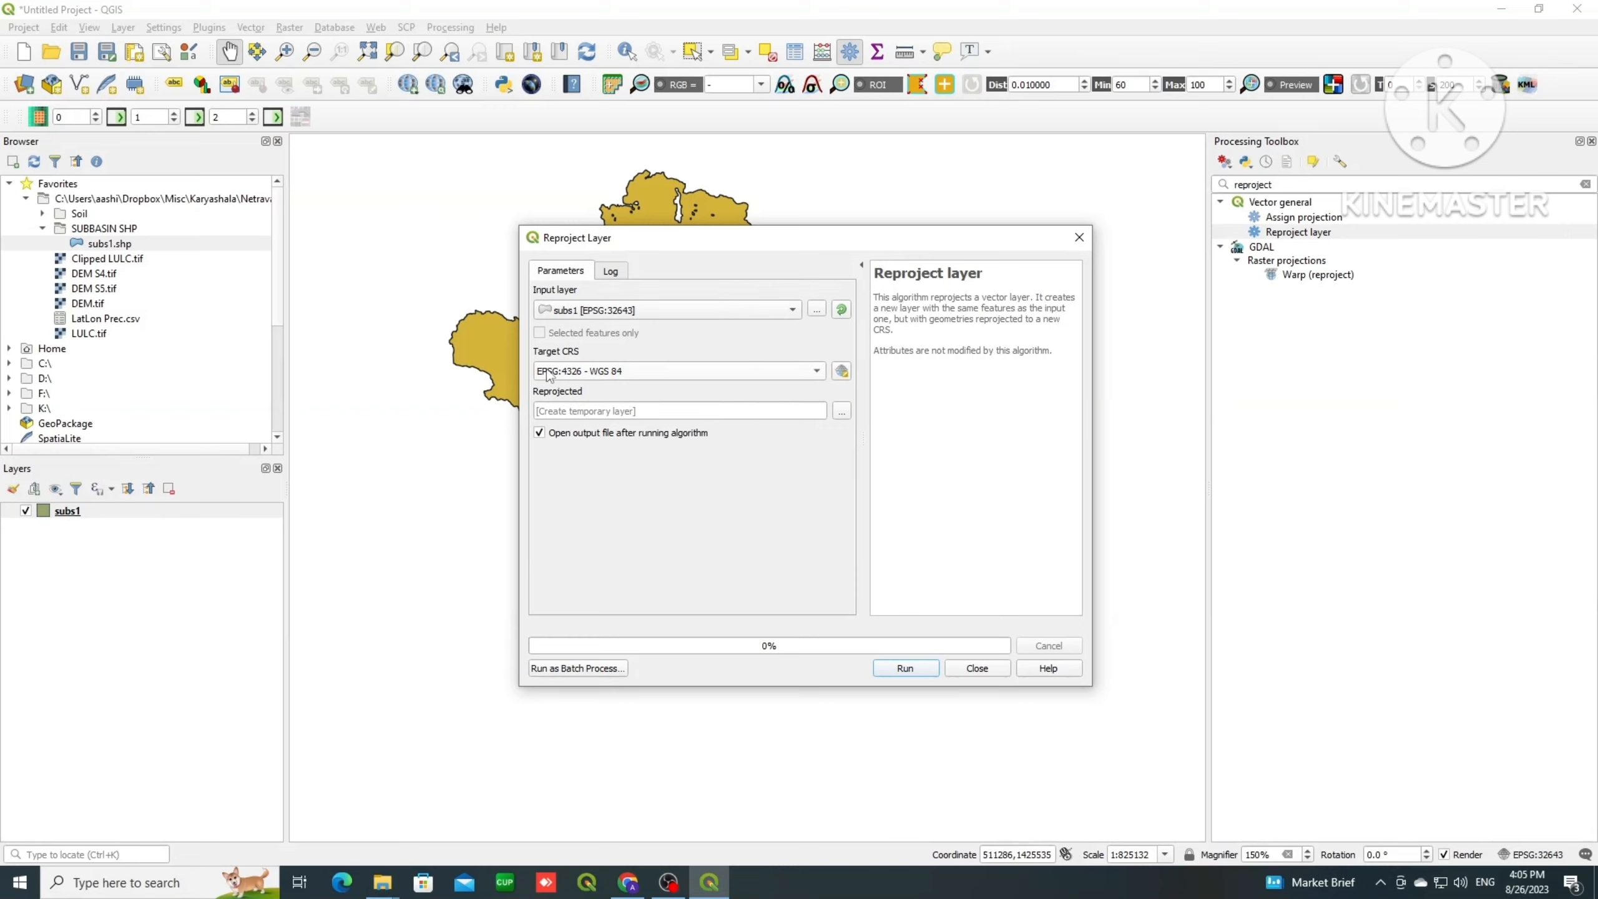
Step: Filter the target CRS choices by "utm zone 43N", select WGS 84 / UTM zone 43N and examine its coverage on the preview map
click(841, 373)
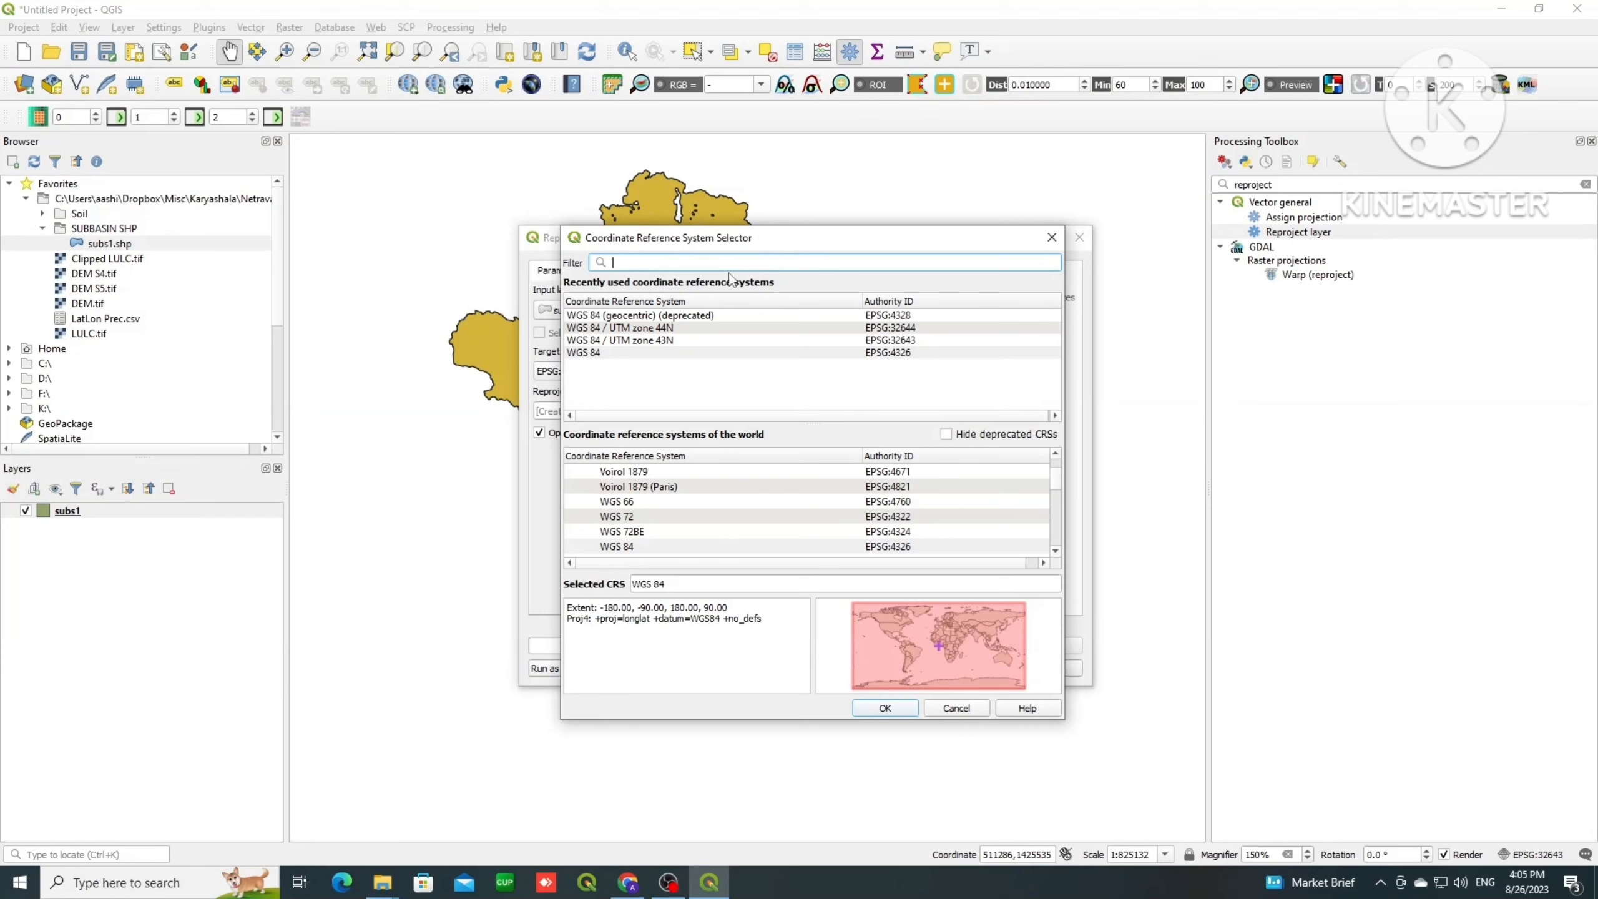
text(utm)
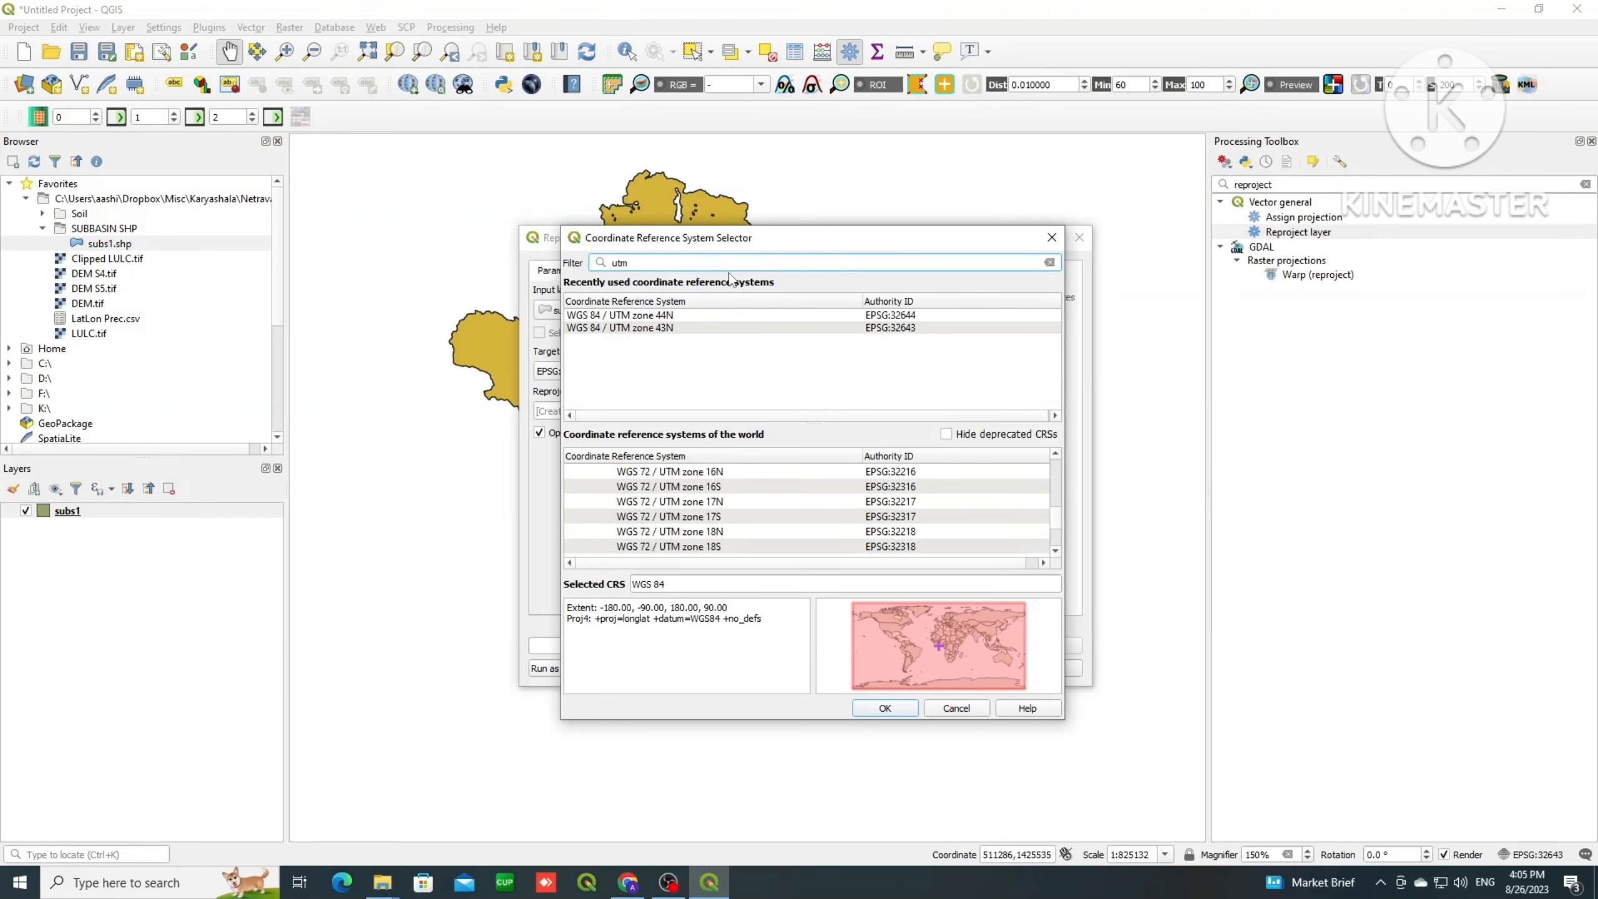
text( zon)
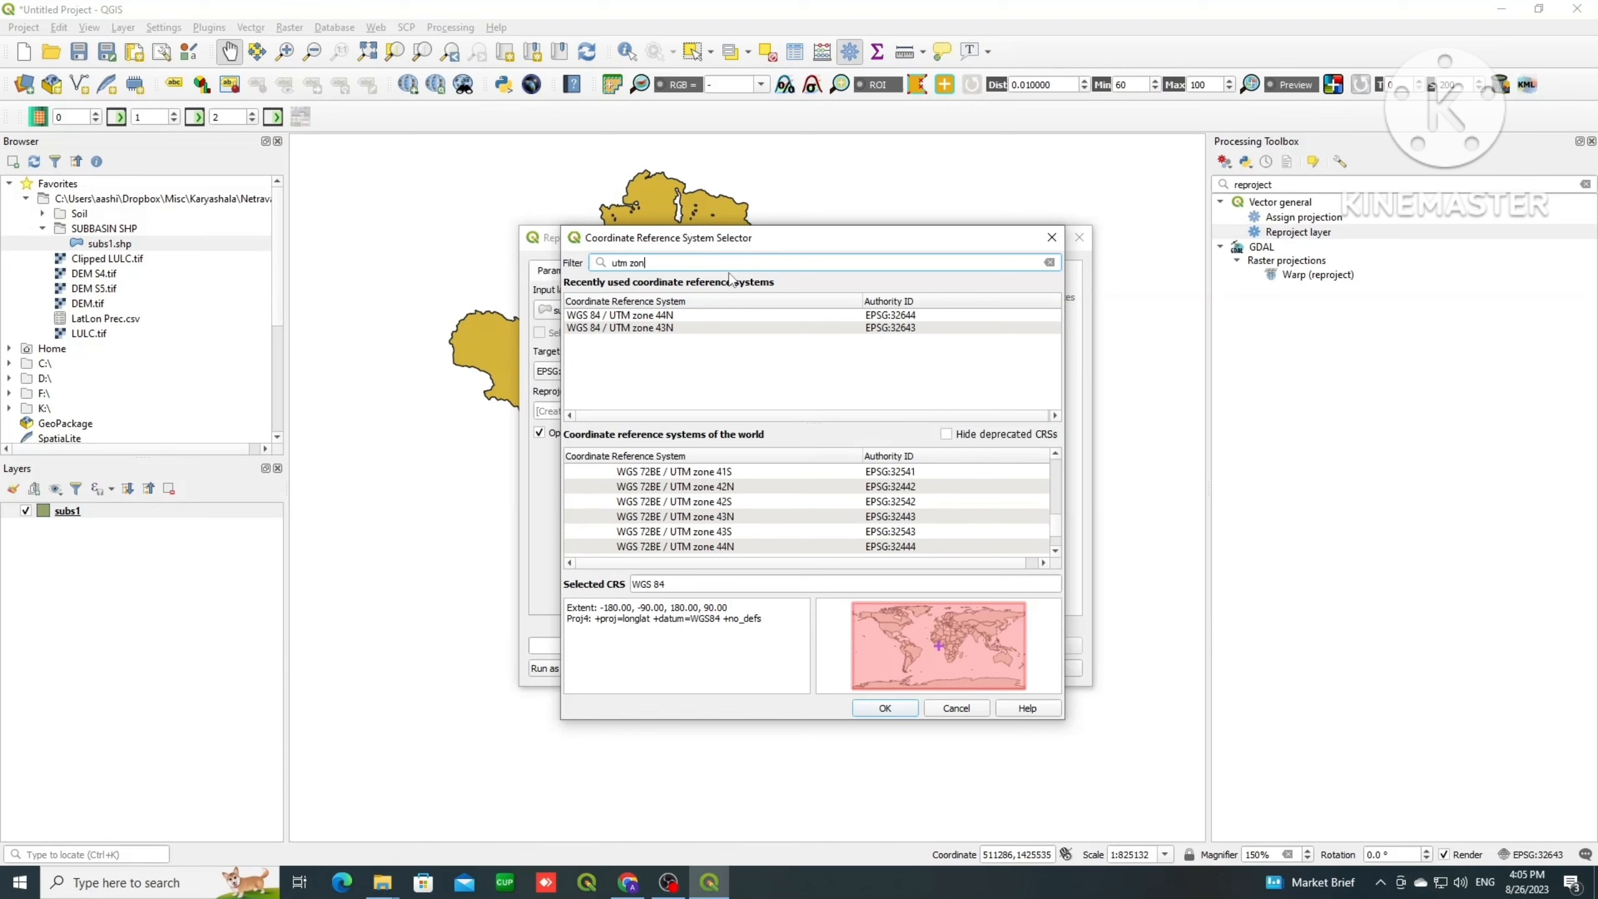
text(e 43N)
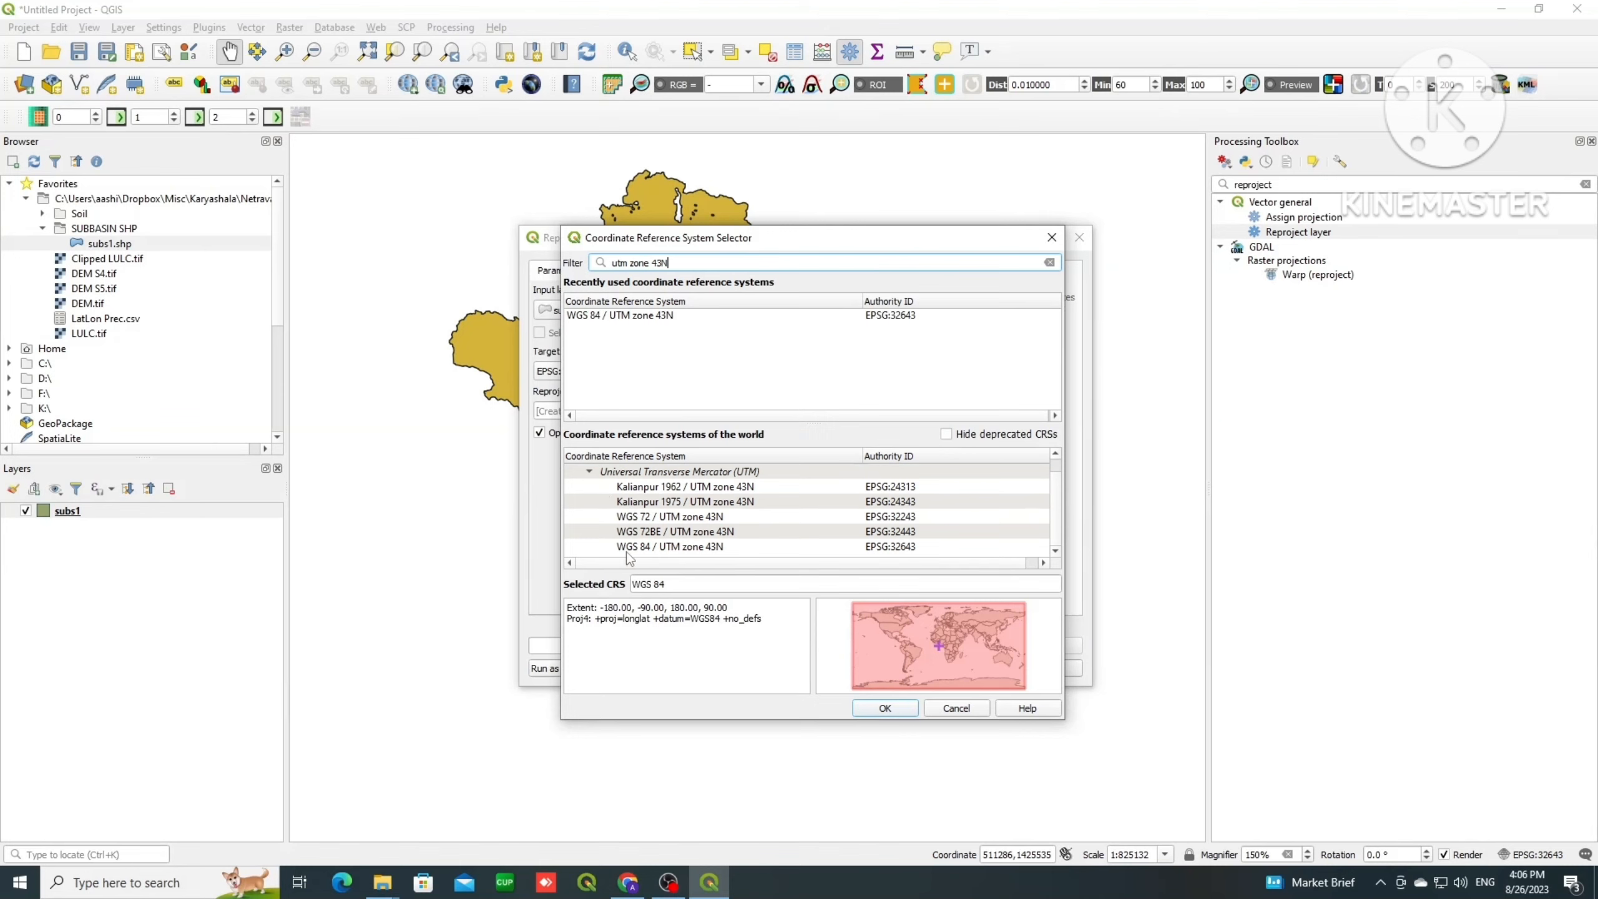
click(866, 547)
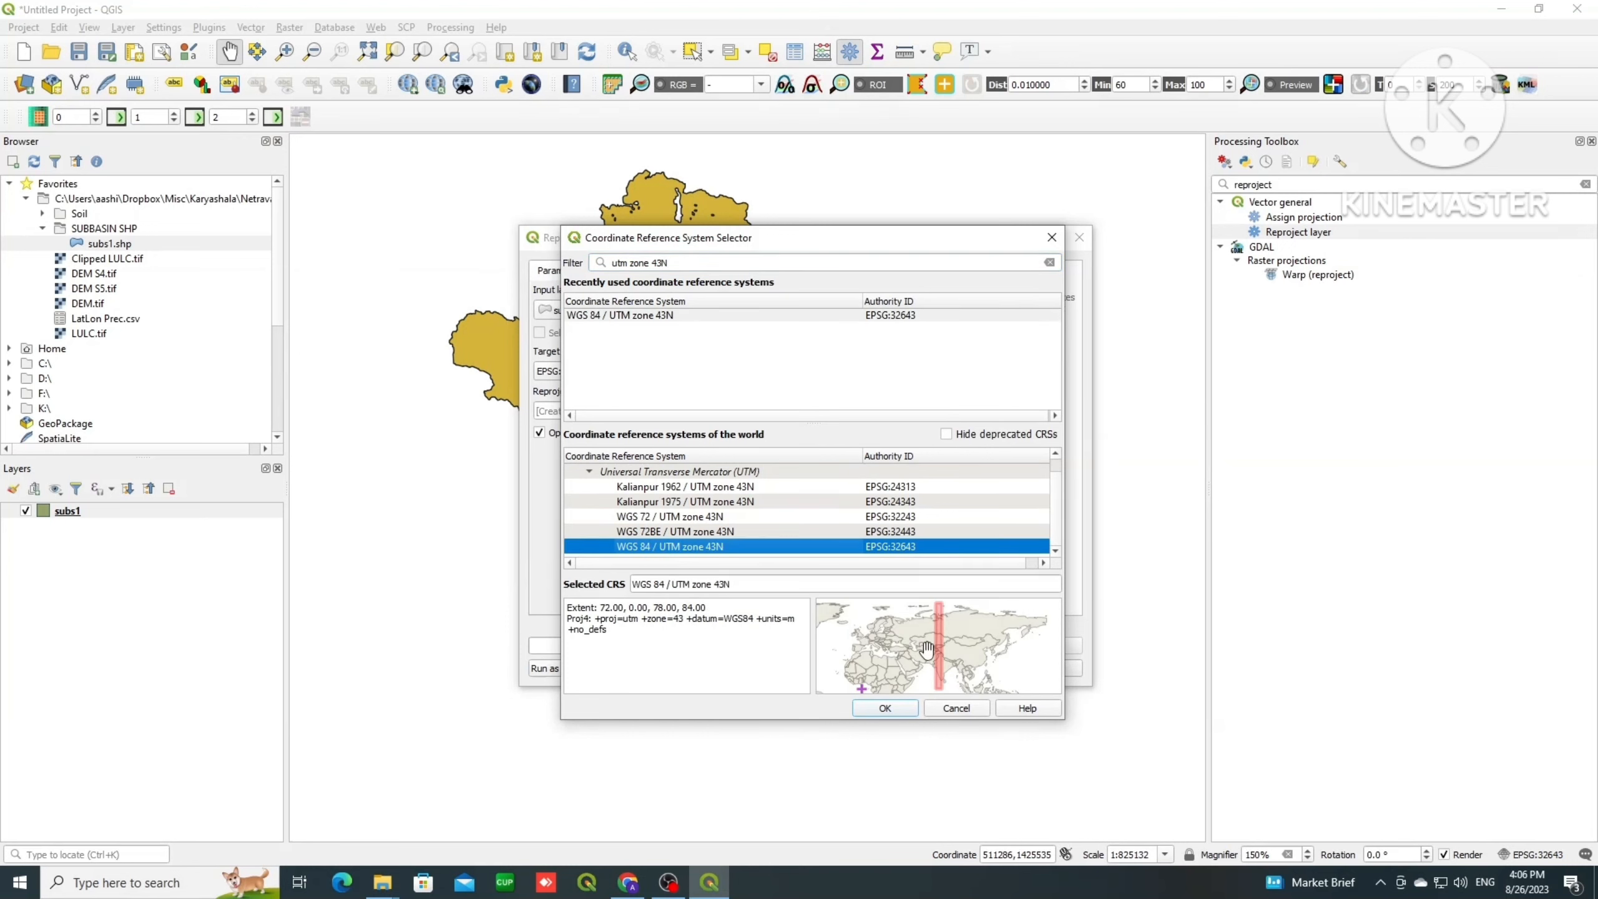
scroll(931, 655, up, 3)
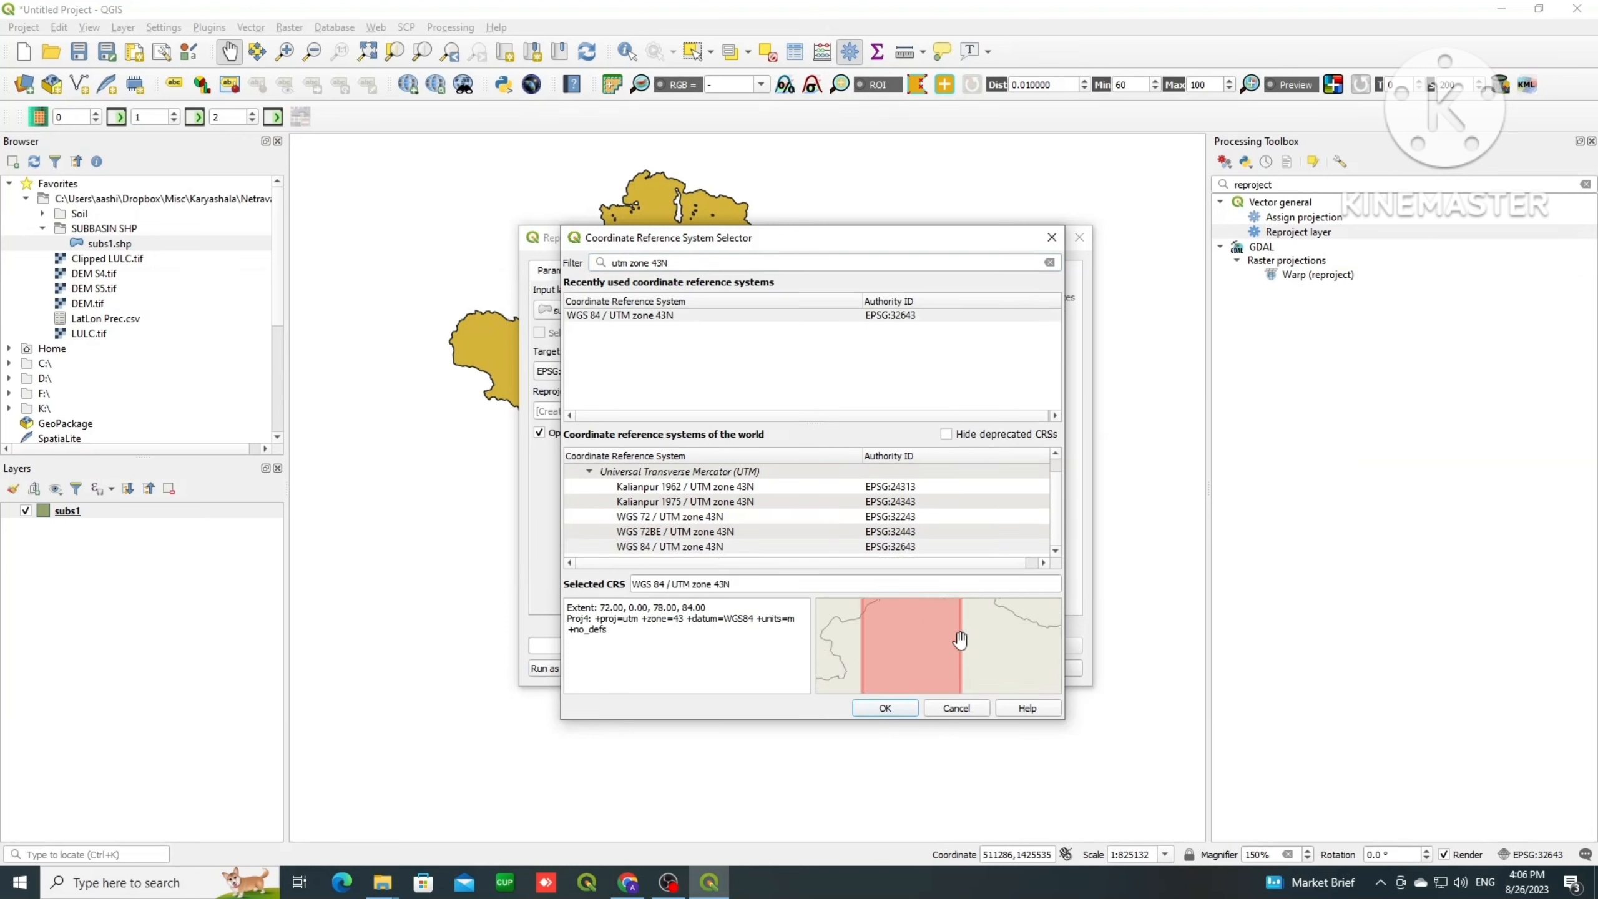
scroll(956, 632, down, 4)
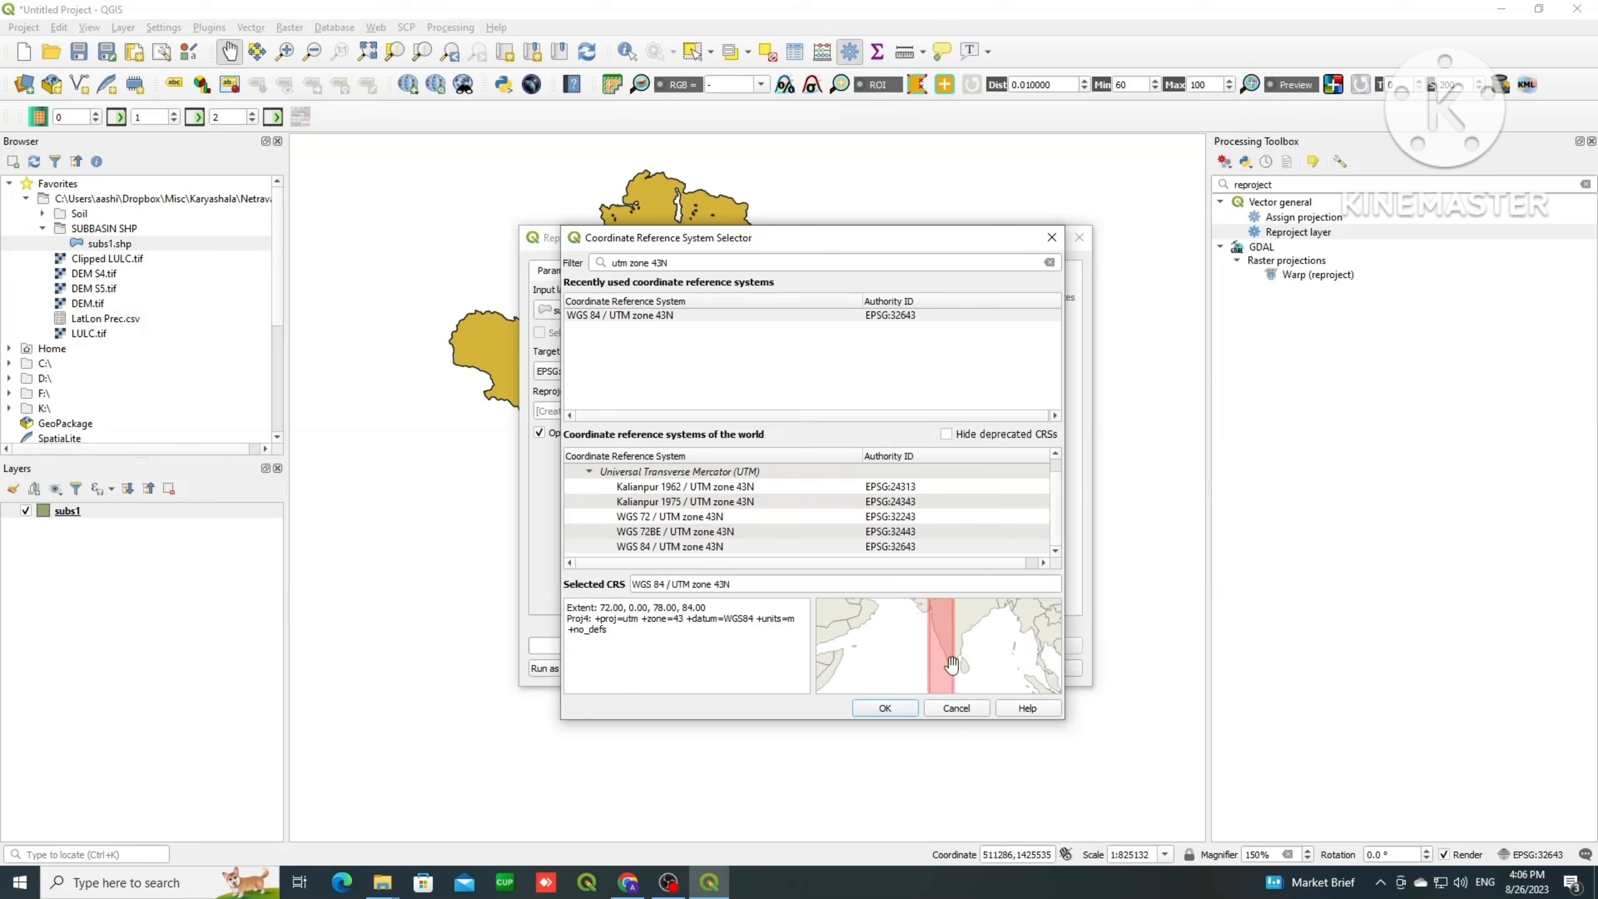
drag(962, 637, 964, 657)
scroll(965, 657, down, 3)
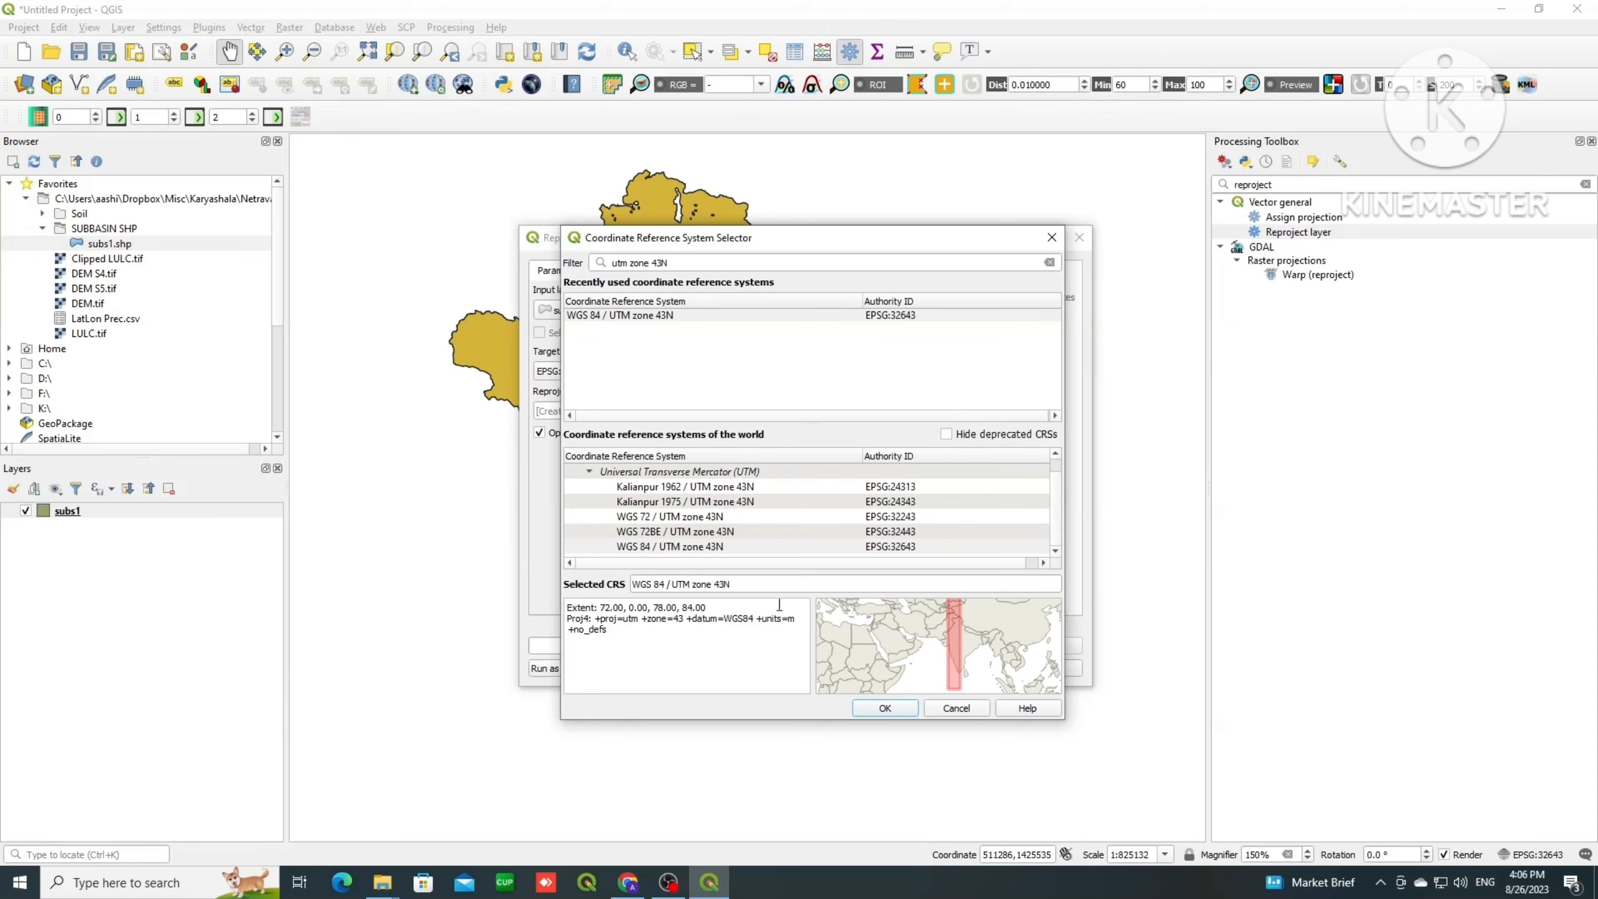
Step: Change the CRS filter to "utm zone 44N" and select WGS 84 / UTM zone 44N to compare its coverage on the preview map
click(720, 262)
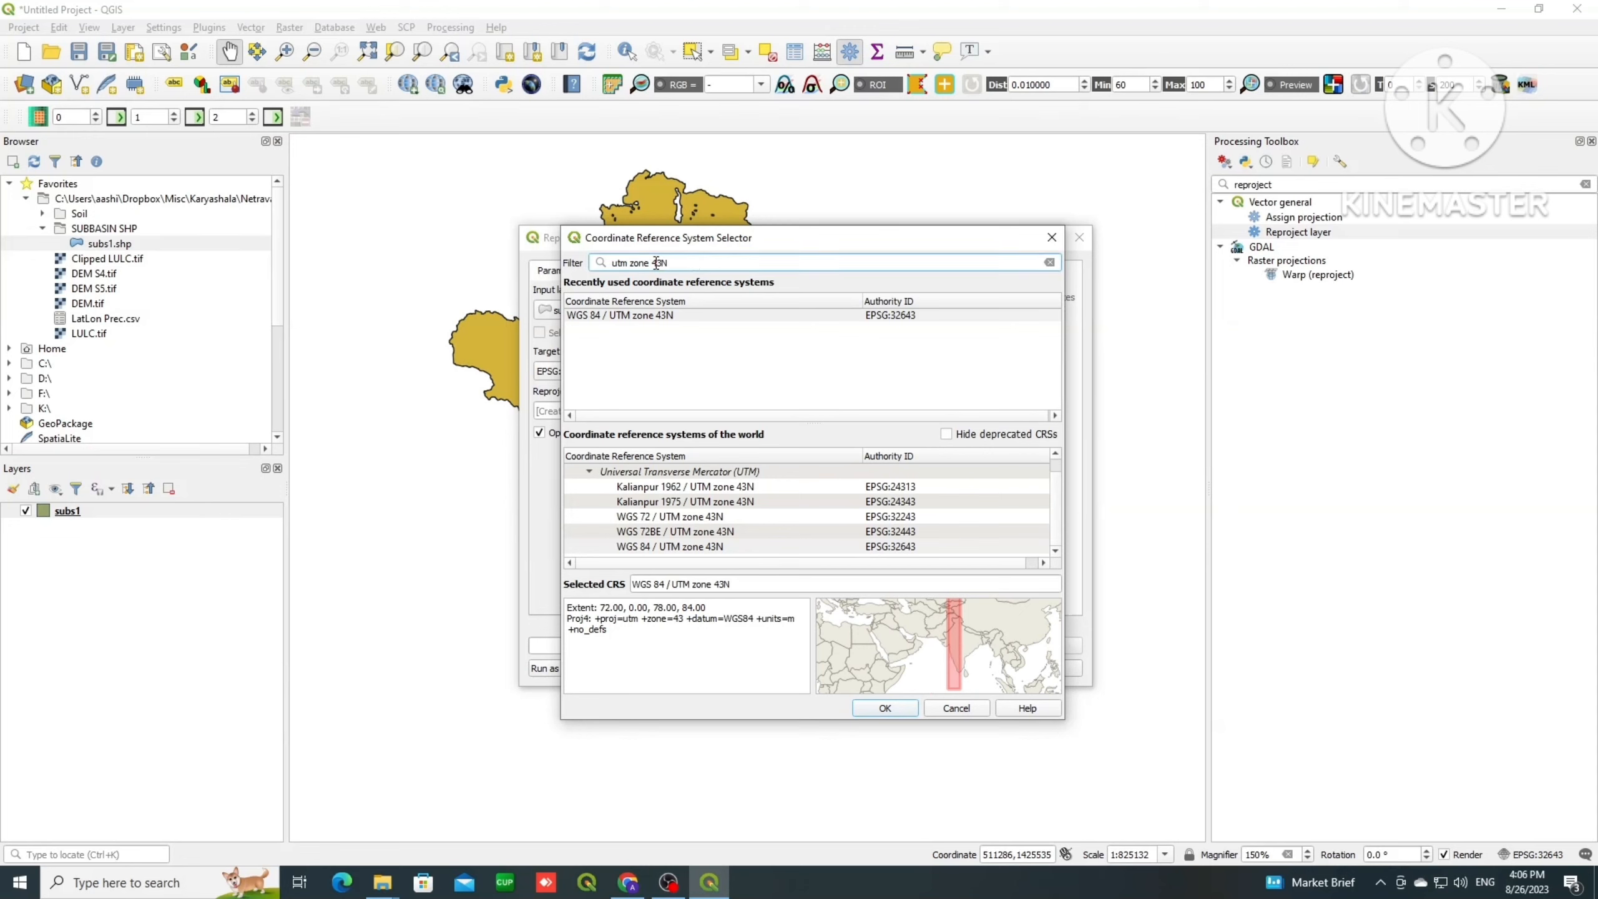
key(BackSpace)
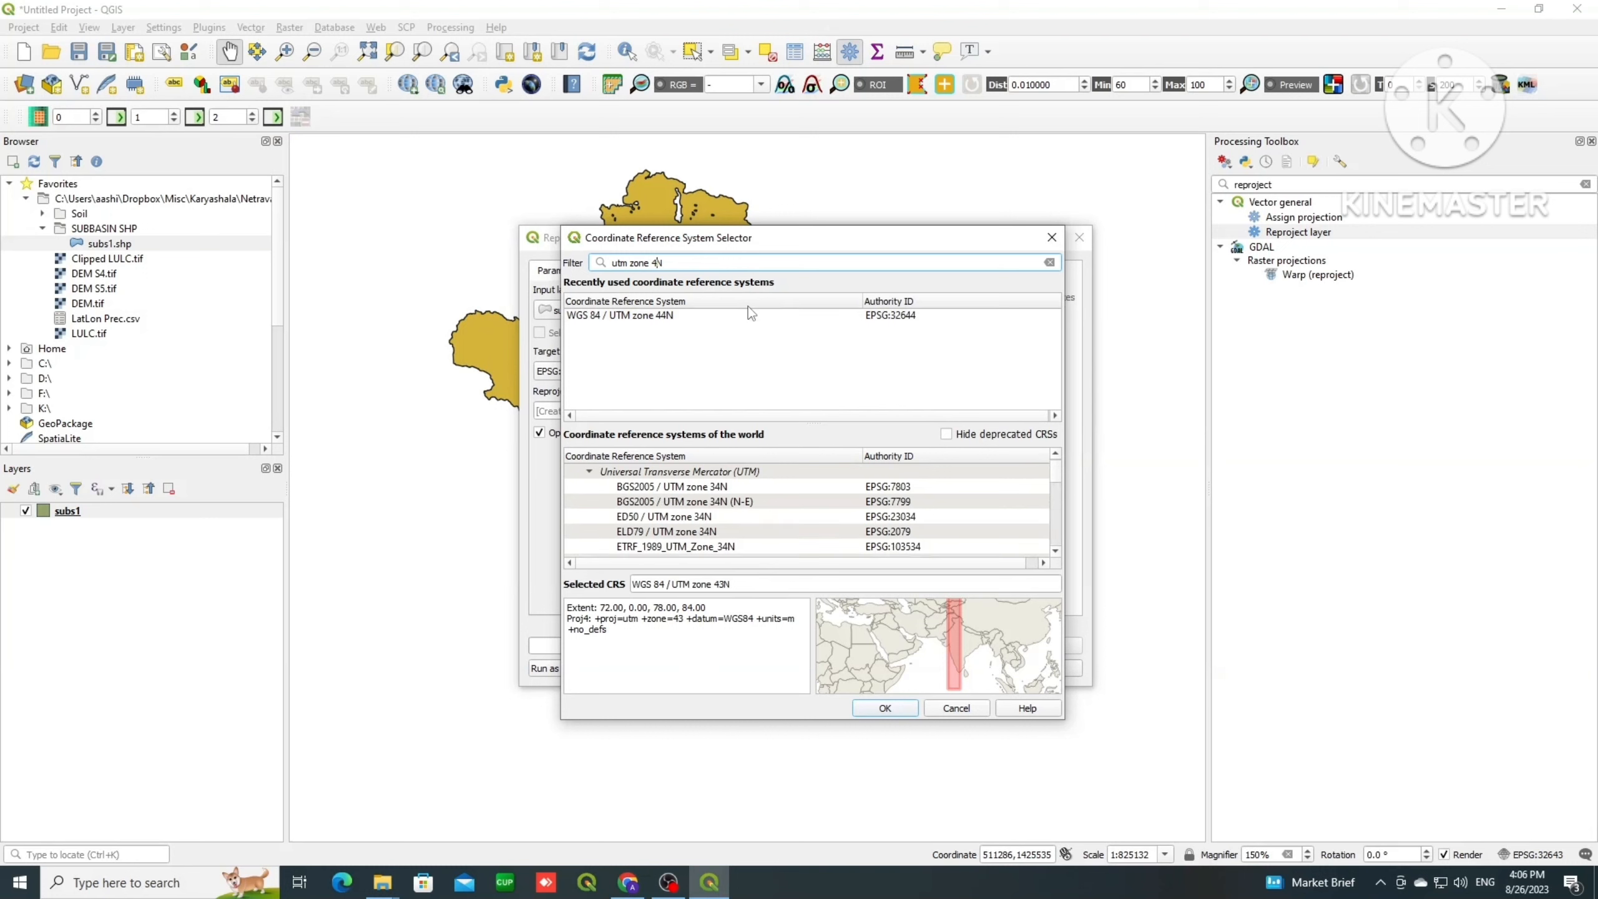
text(4)
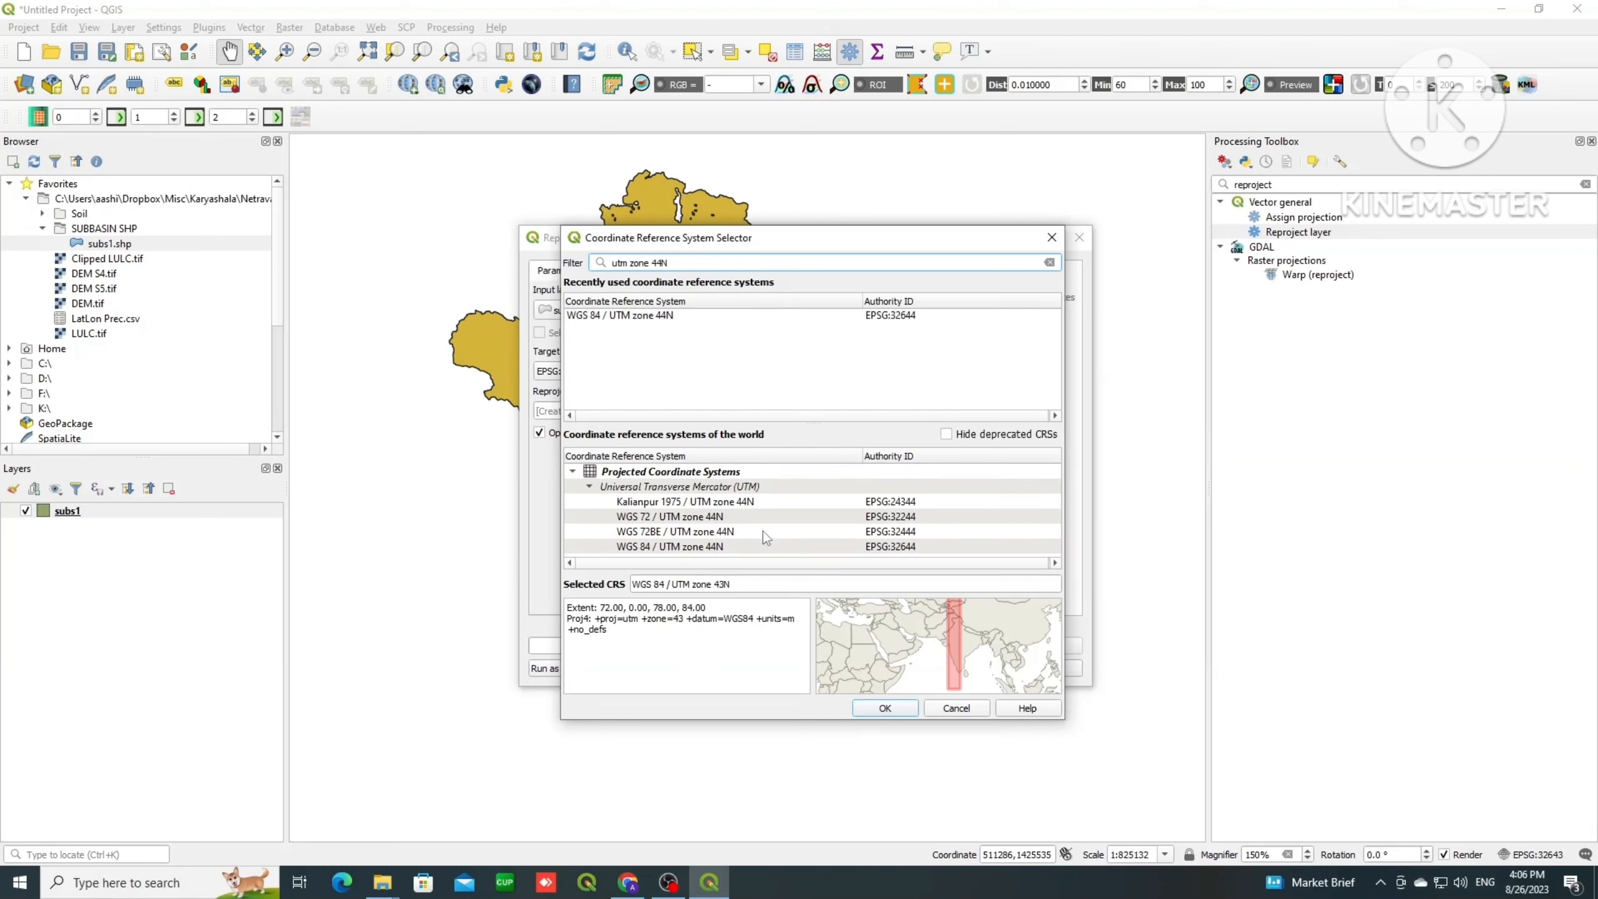
click(753, 546)
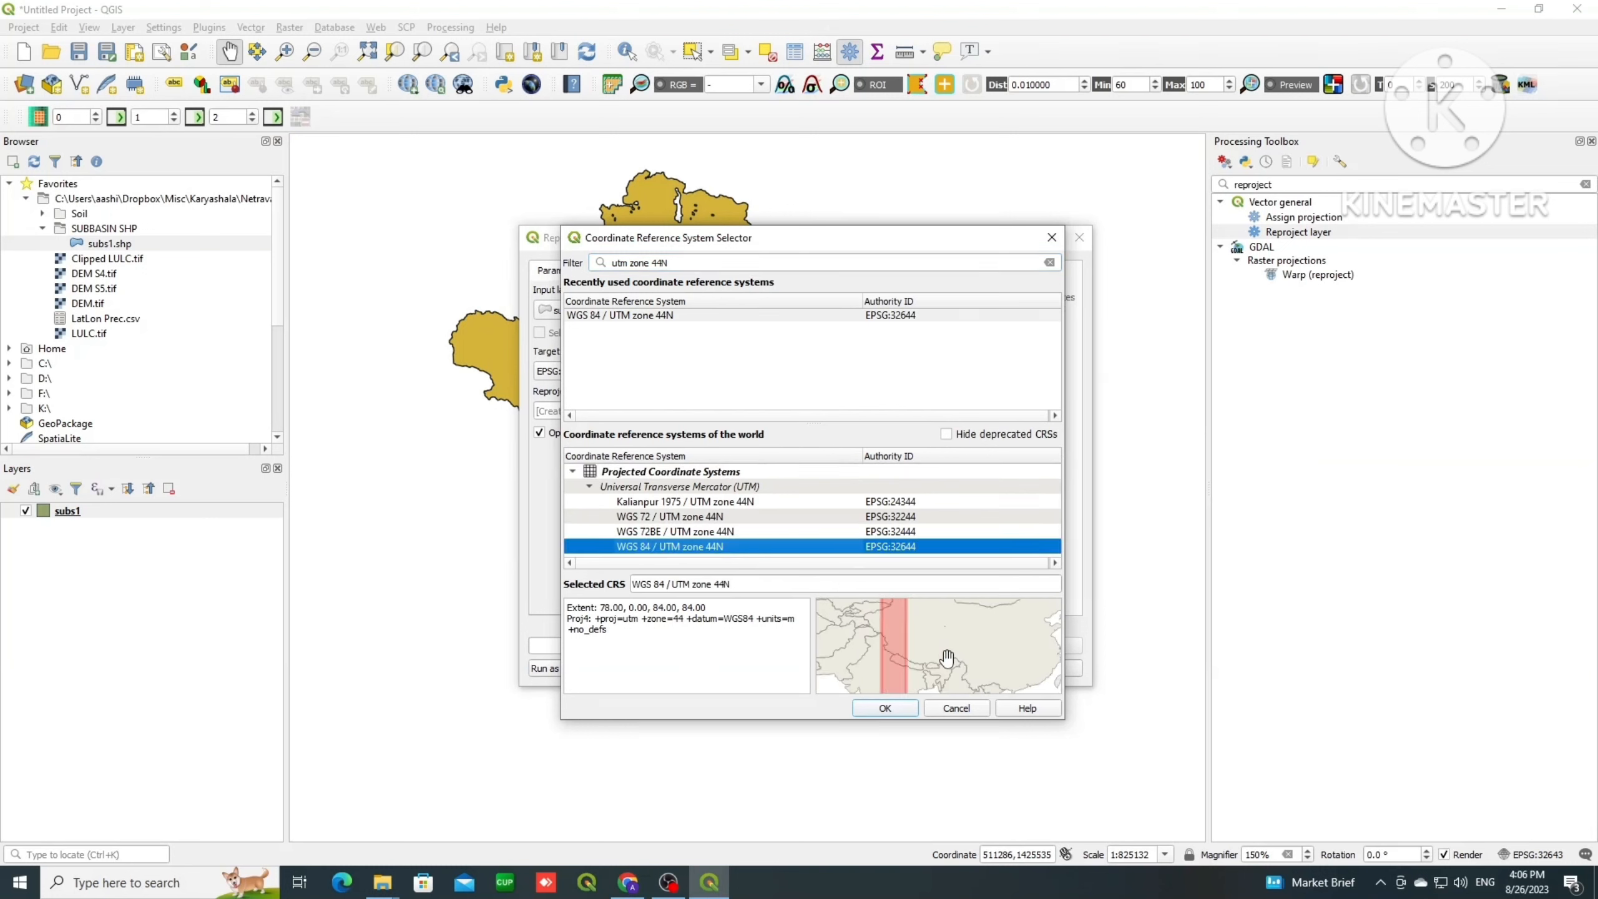
drag(947, 659, 899, 651)
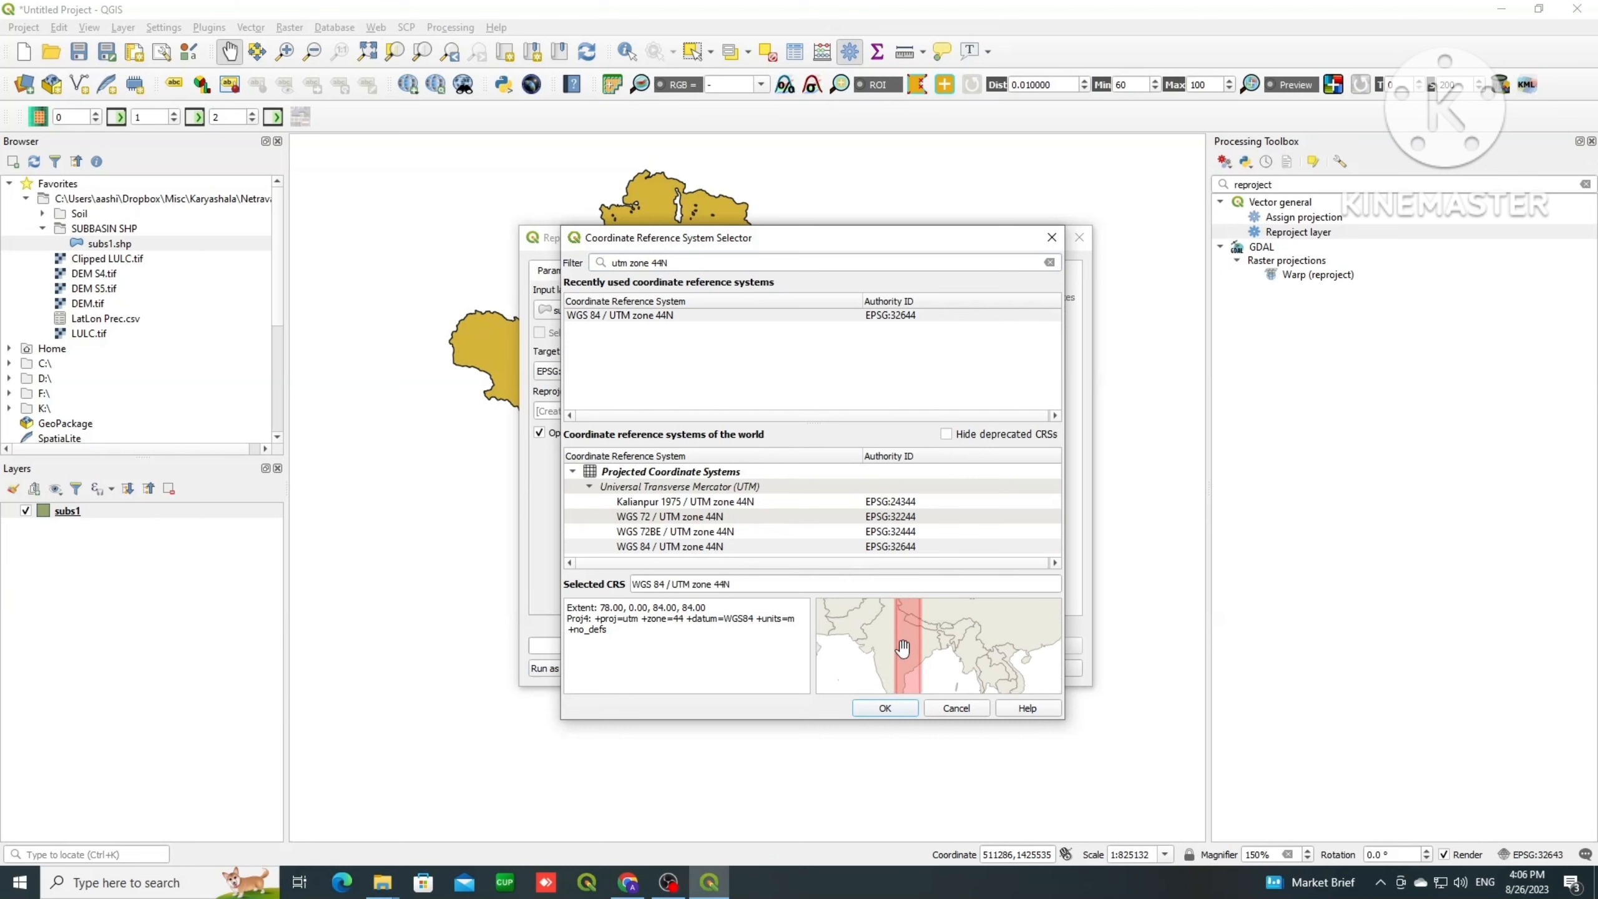
scroll(900, 650, down, 2)
Step: Return the CRS filter to "utm zone 43N" and accept WGS 84 / UTM zone 43N (EPSG:32643) as the target CRS
click(674, 264)
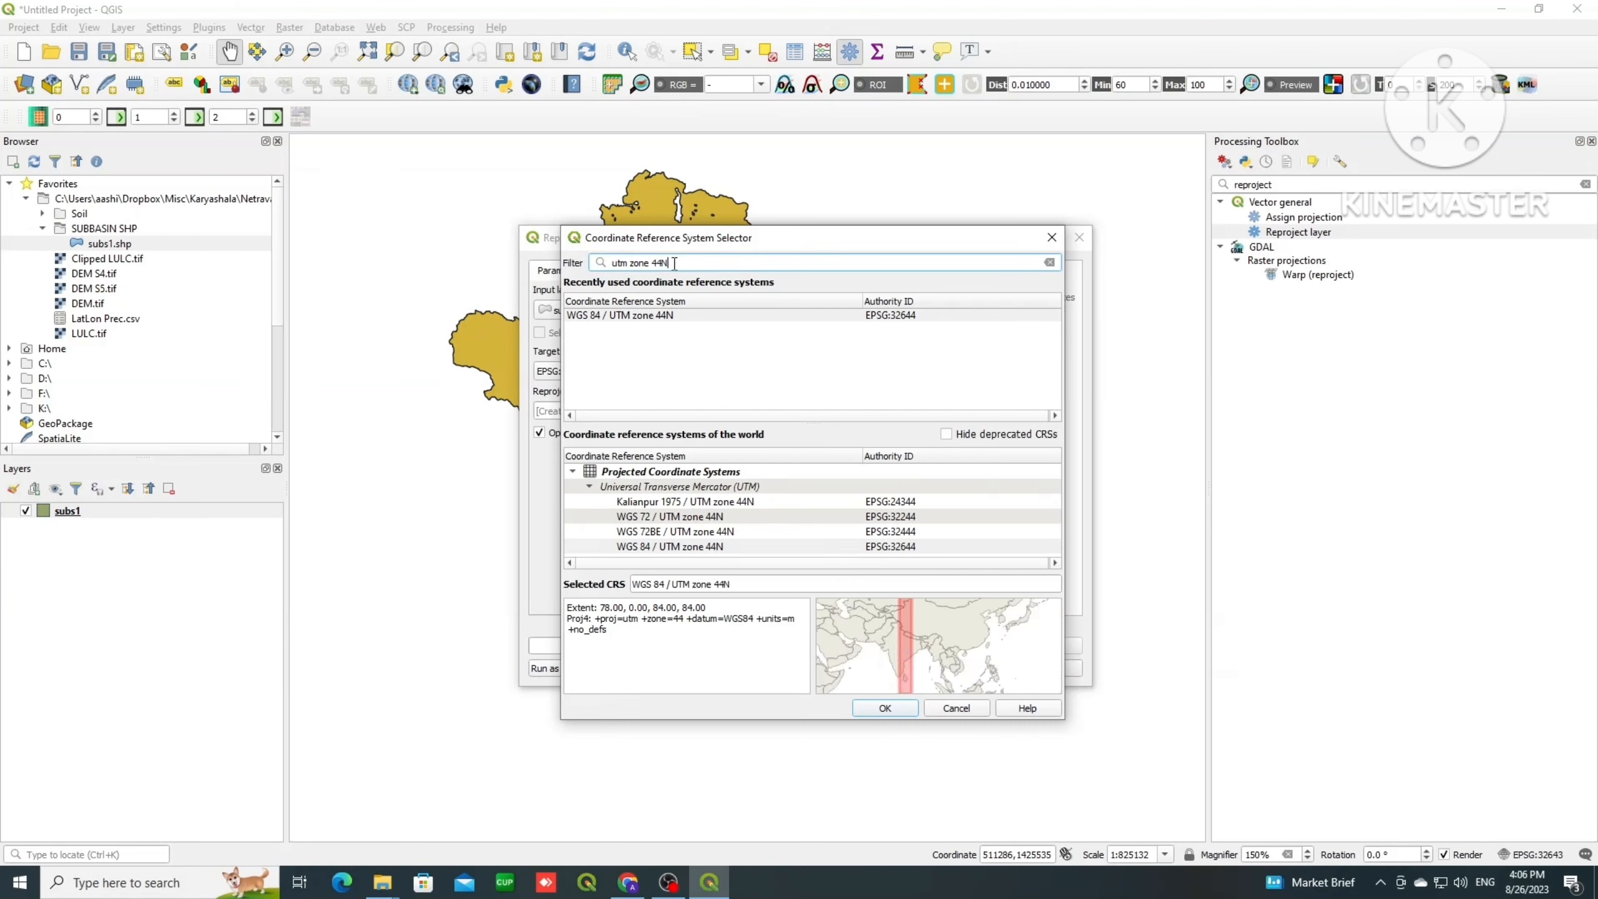
key(Left)
key(BackSpace)
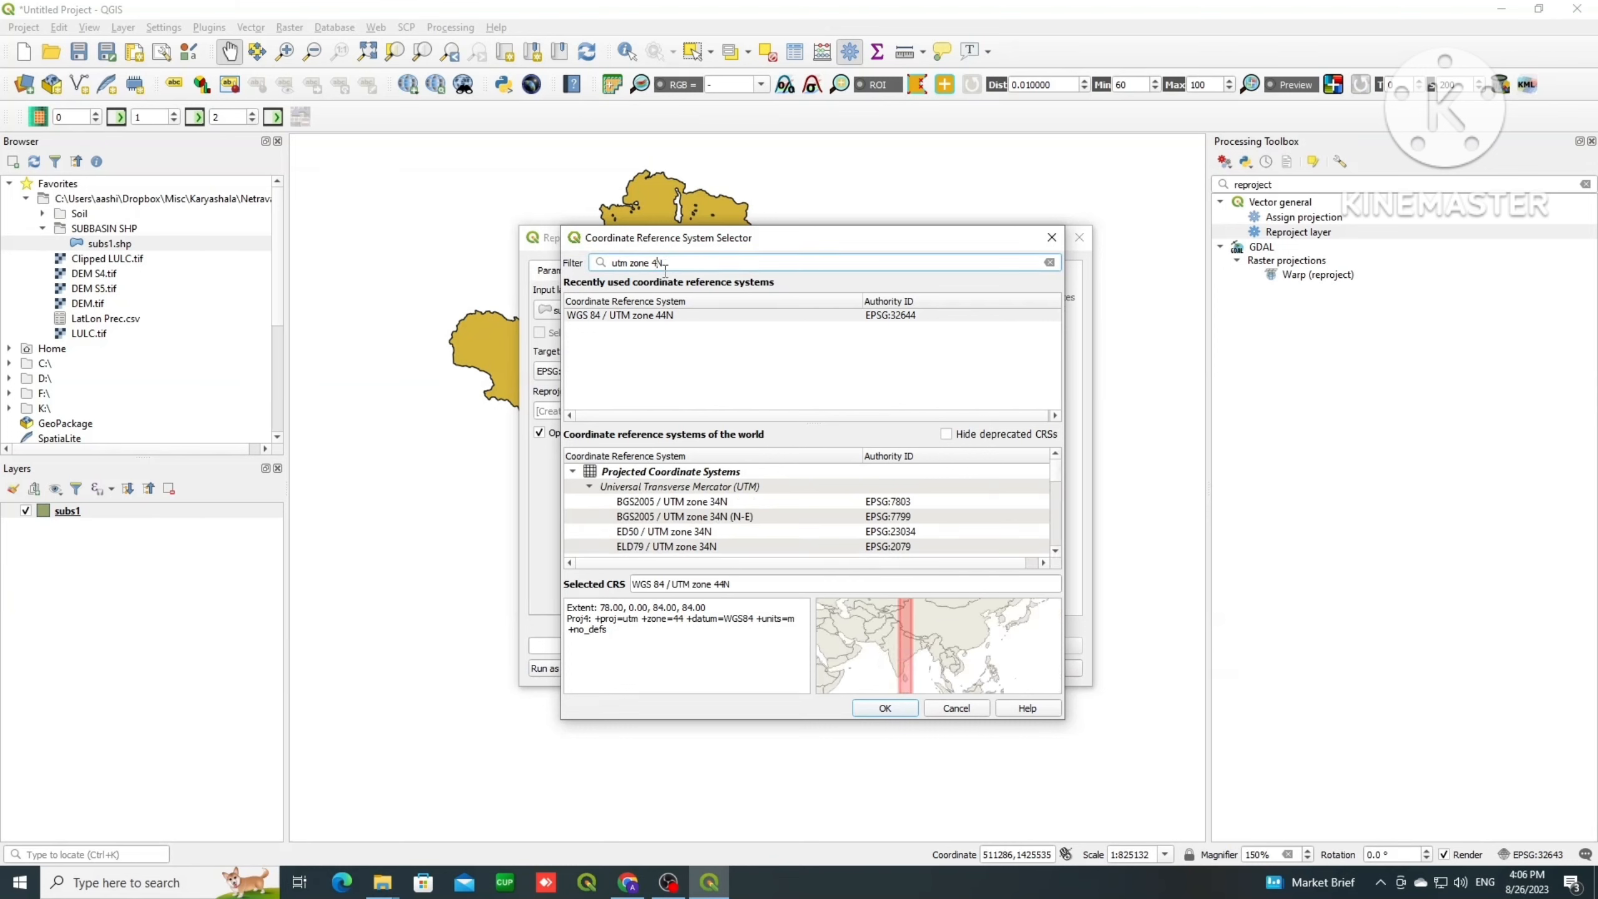
text(3)
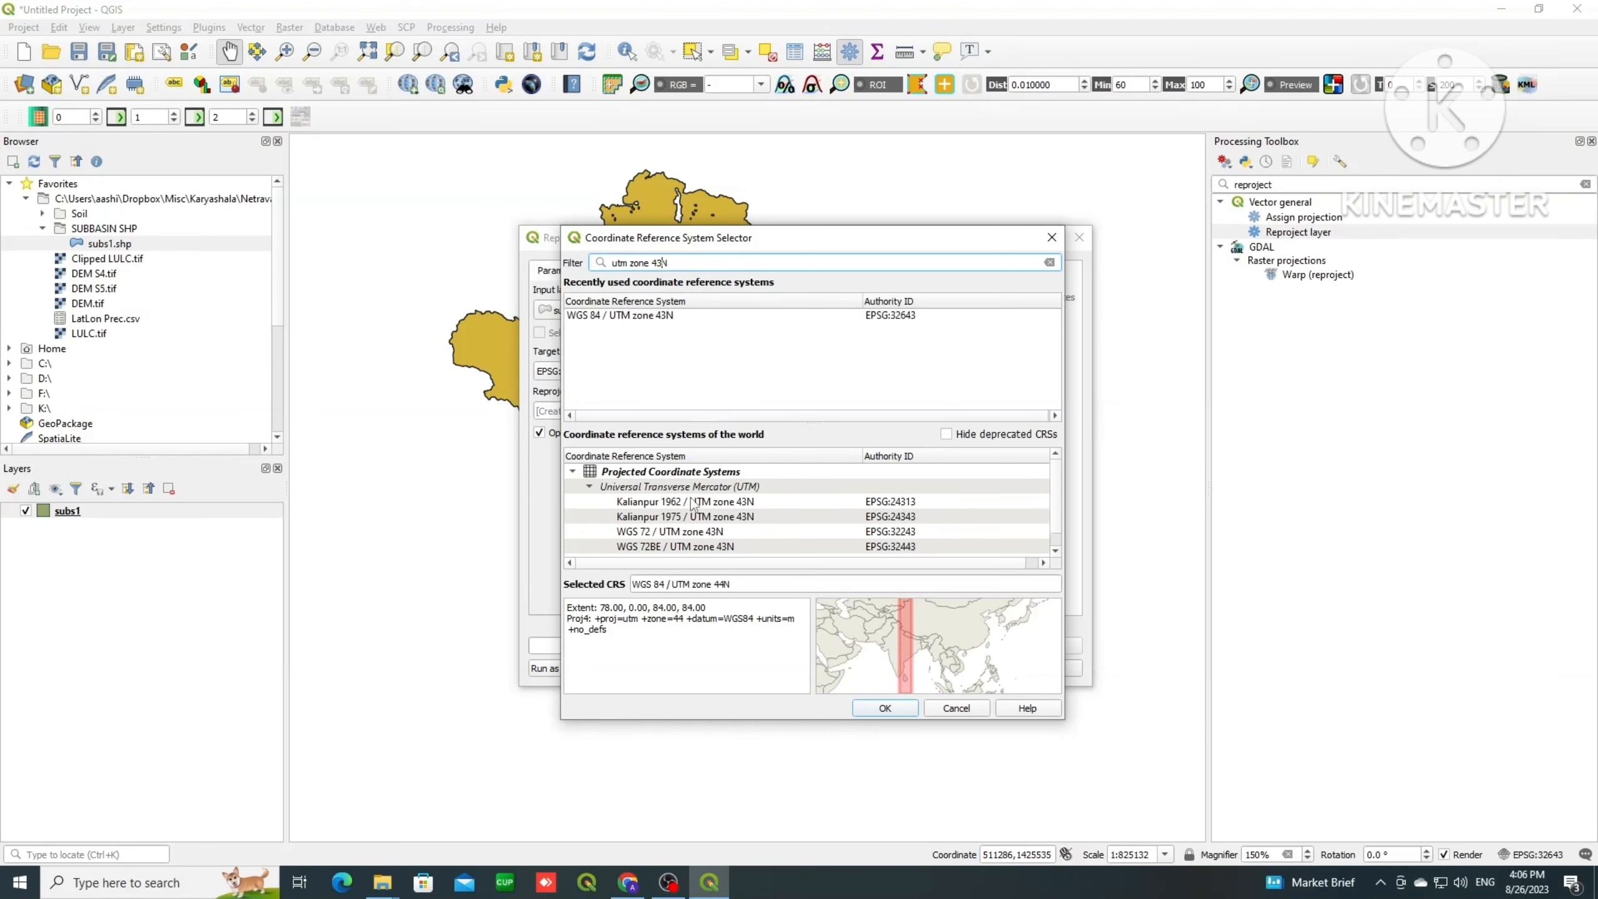
click(677, 312)
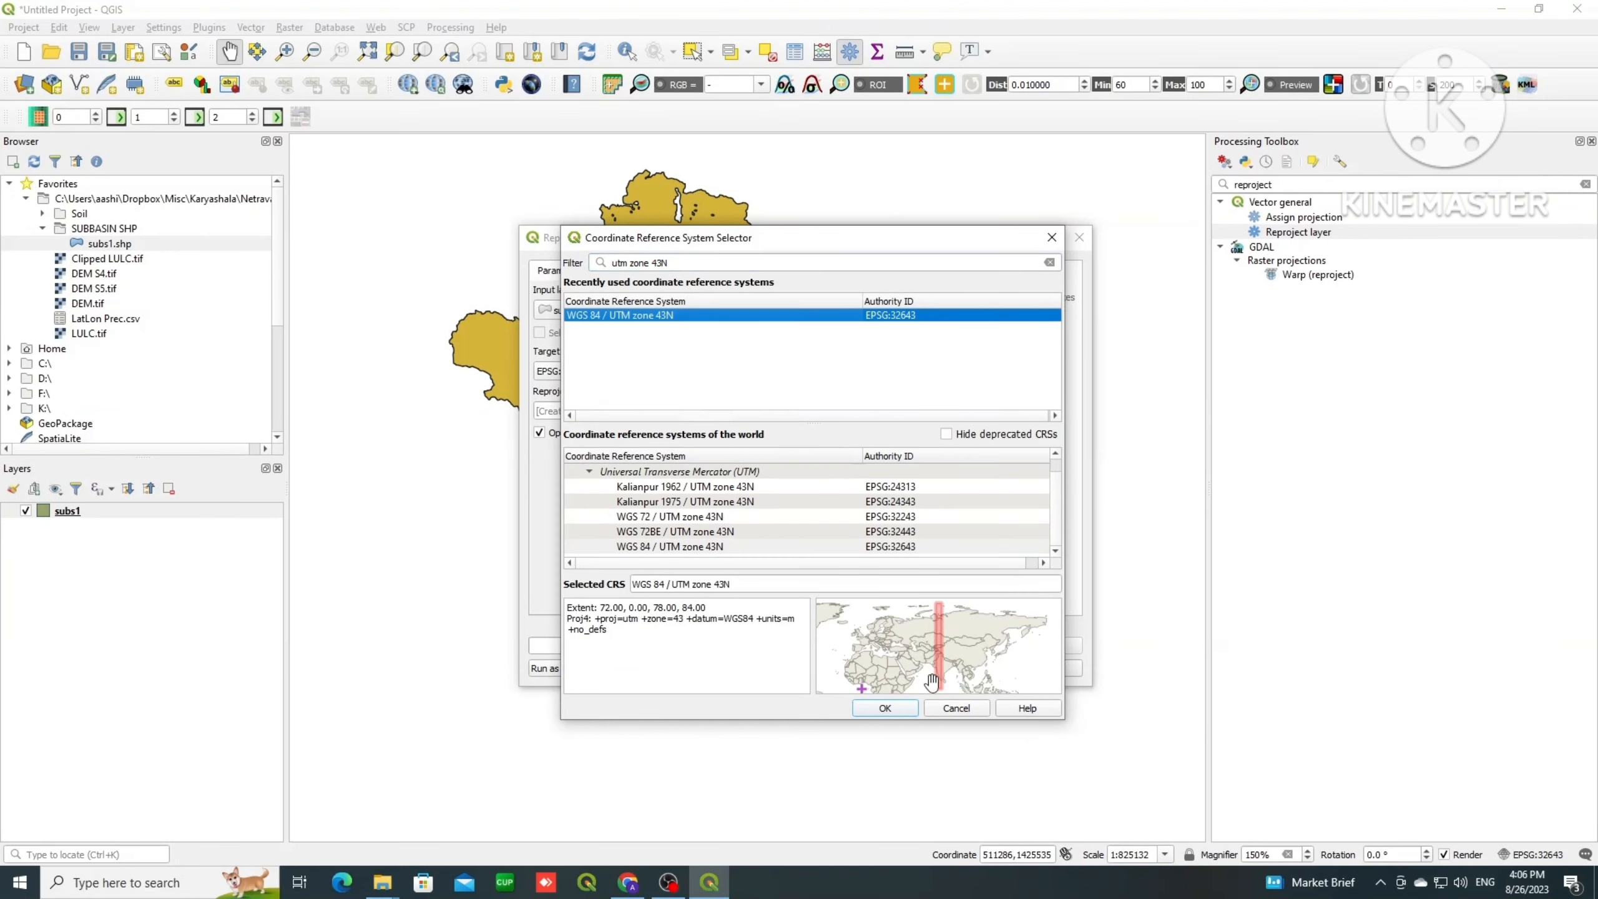
click(906, 709)
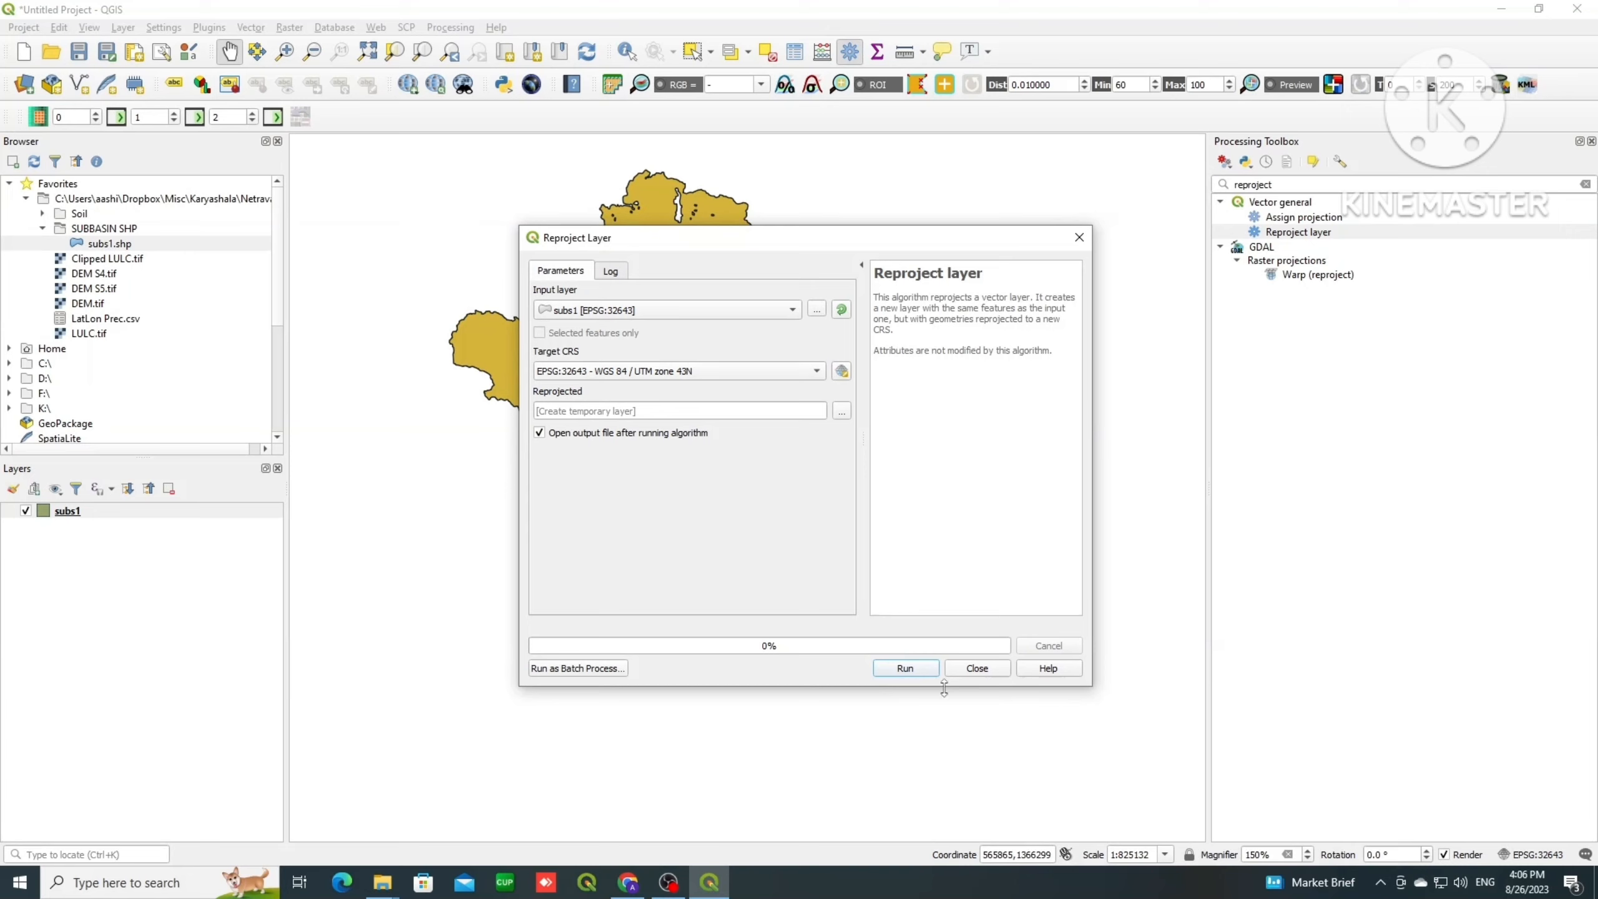
click(541, 413)
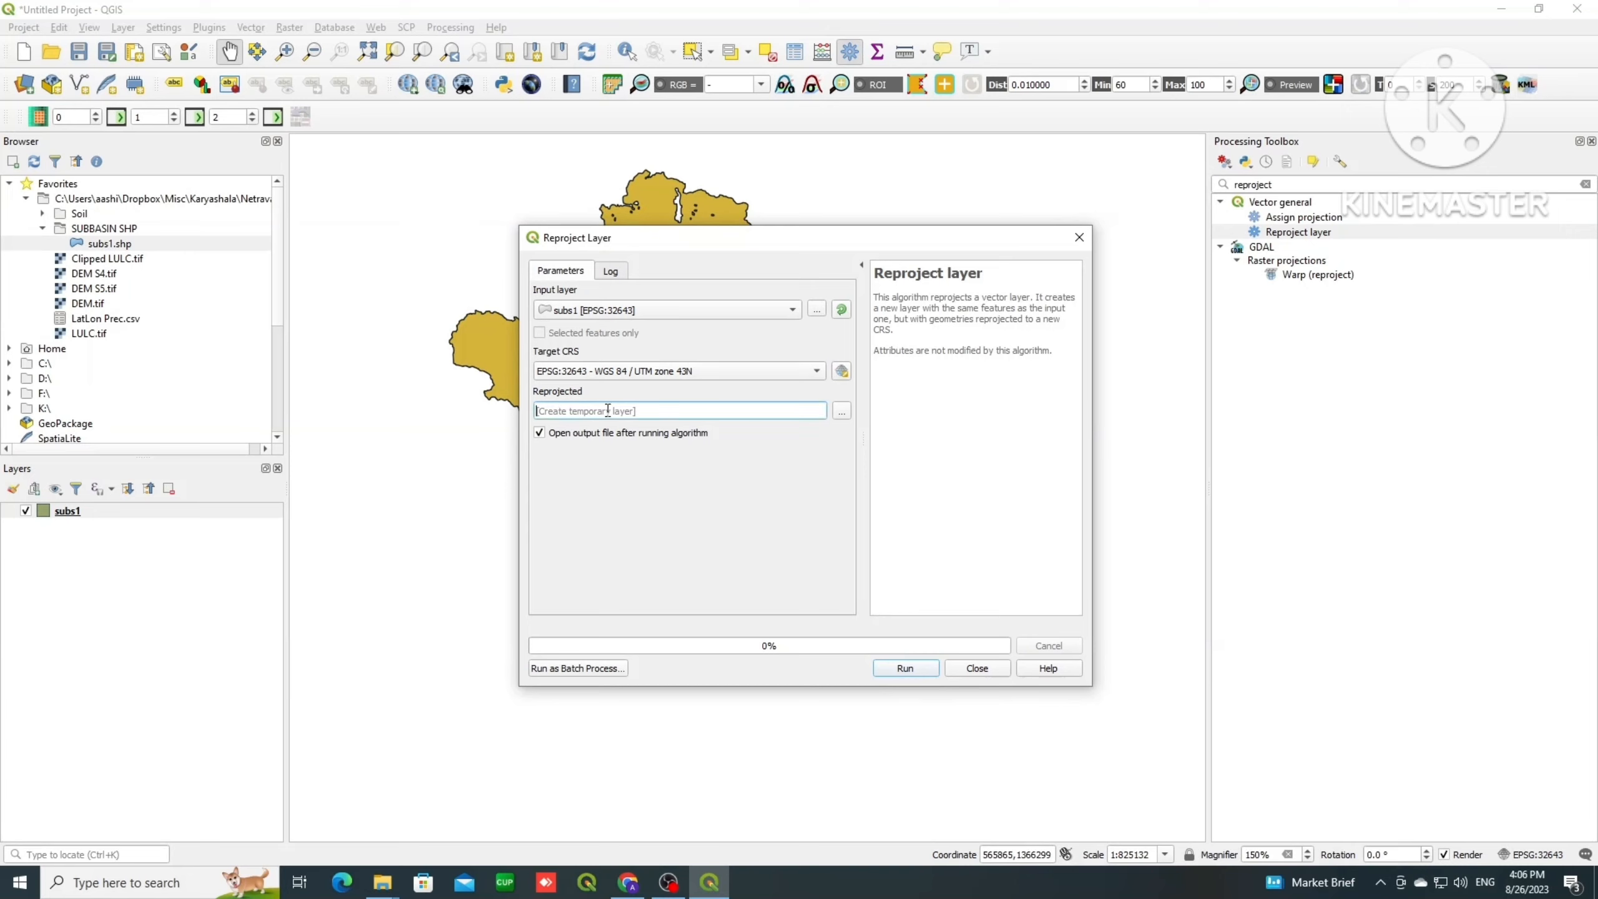
click(842, 410)
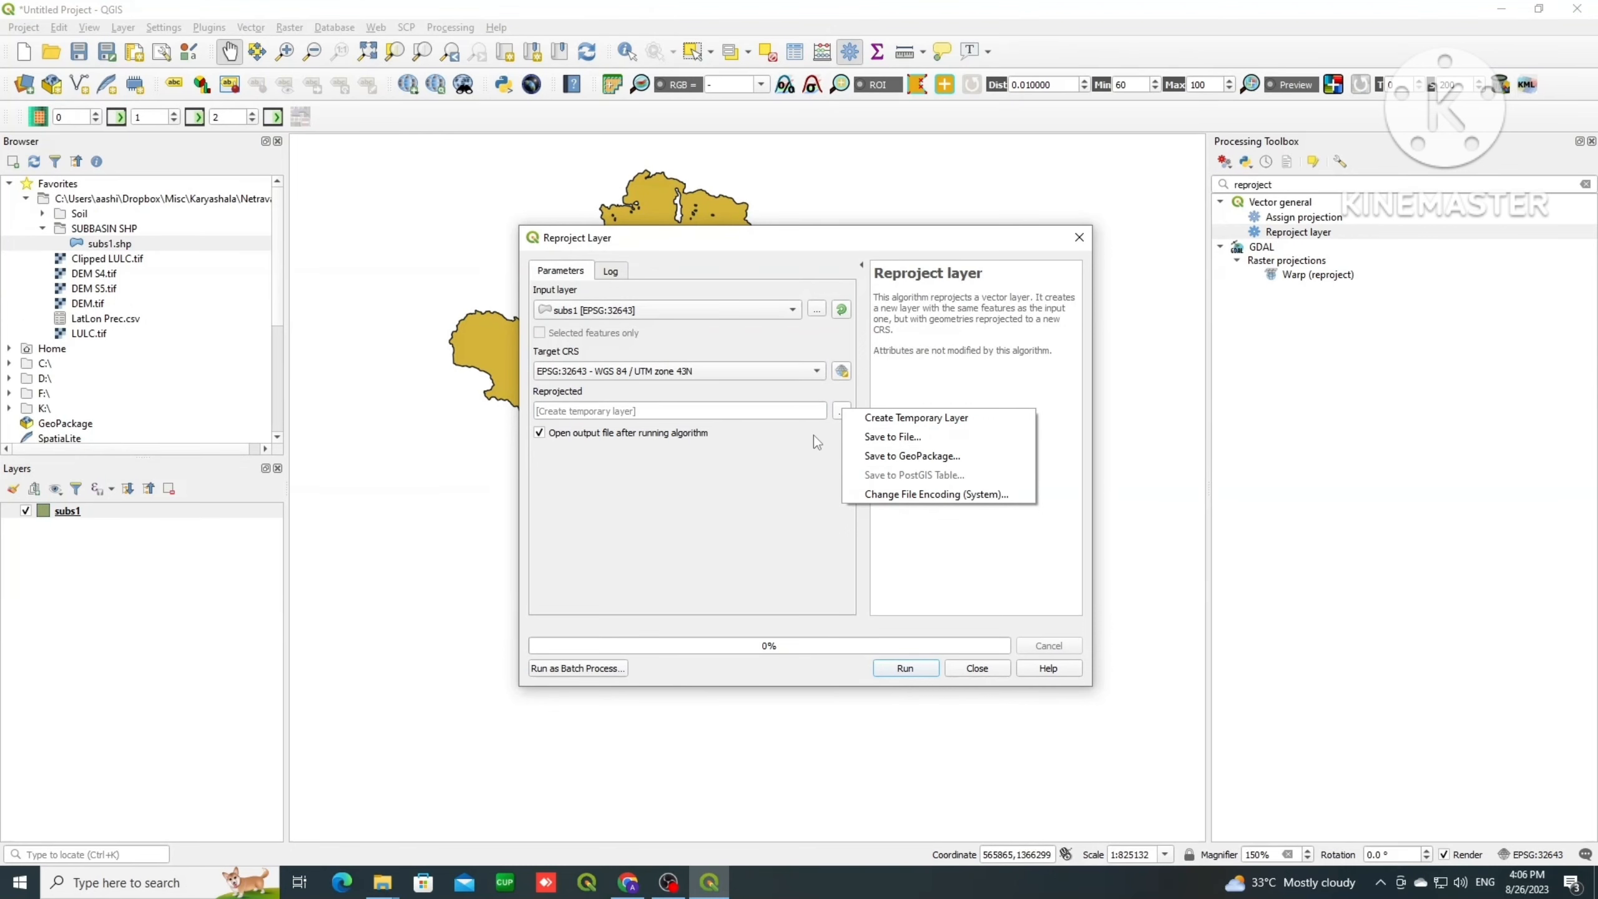
click(873, 439)
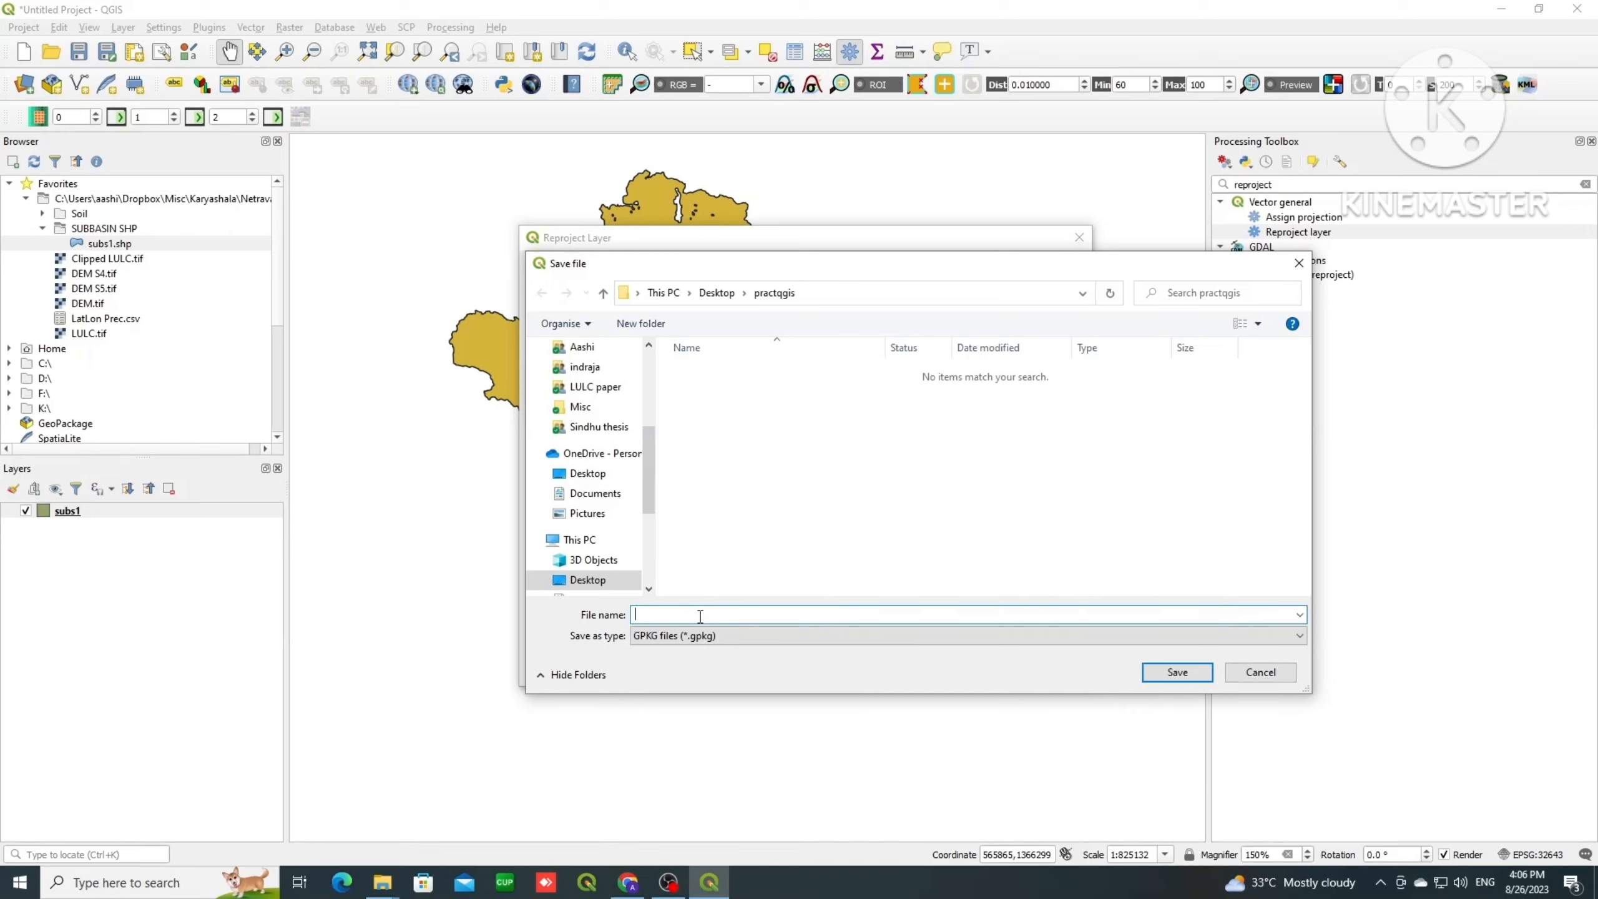
click(586, 473)
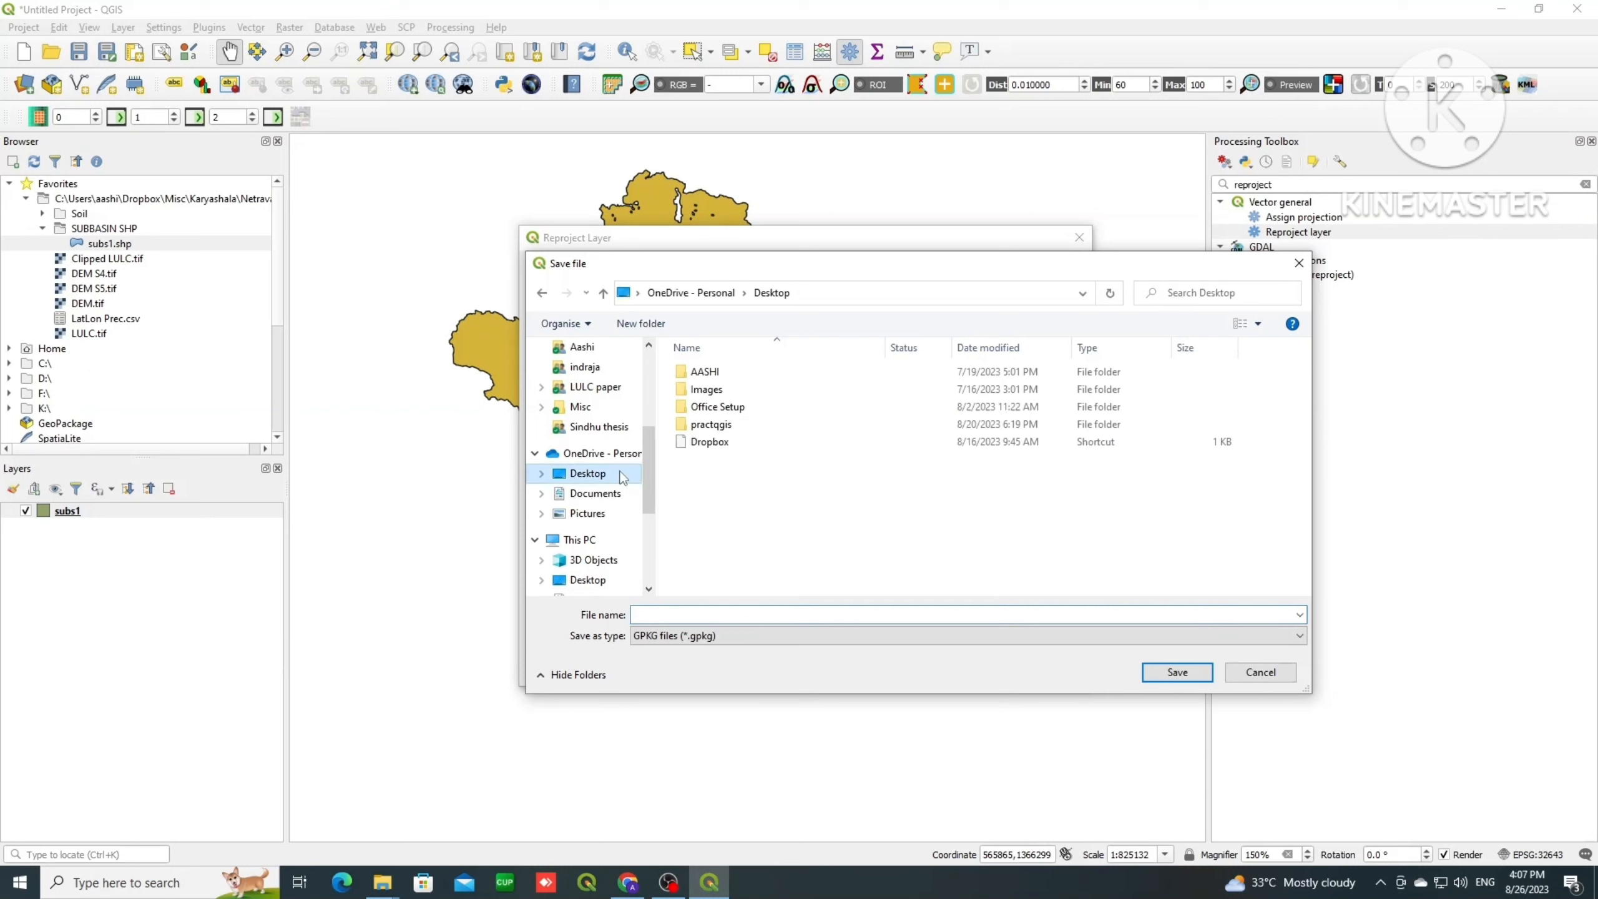
click(719, 615)
text(REPROJECTED_SHAPEFILE)
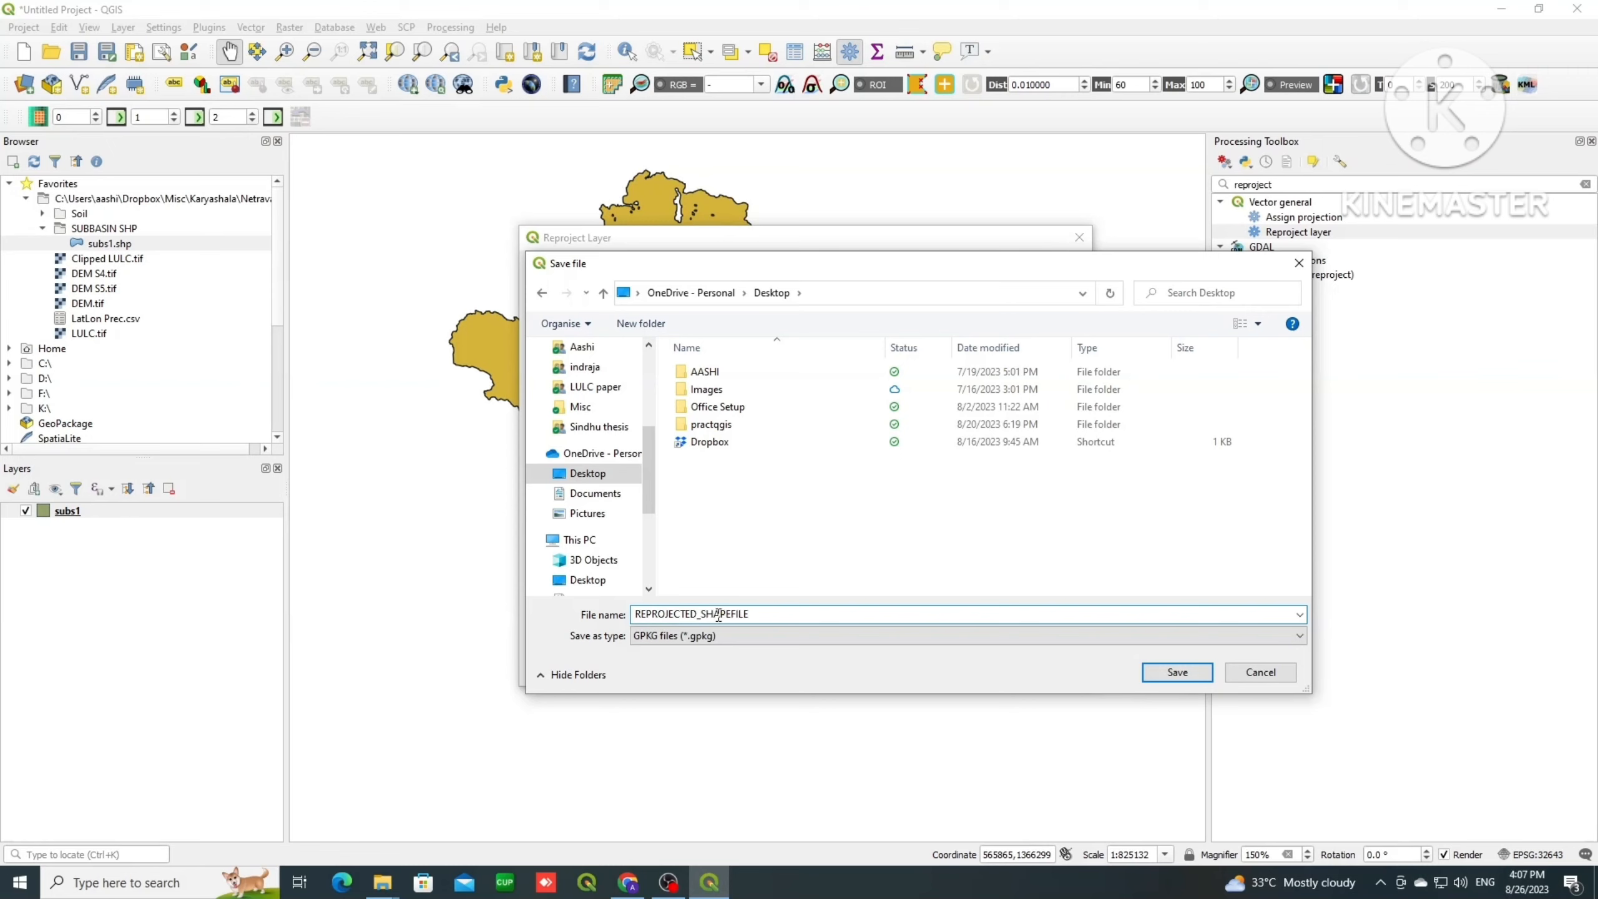
click(722, 637)
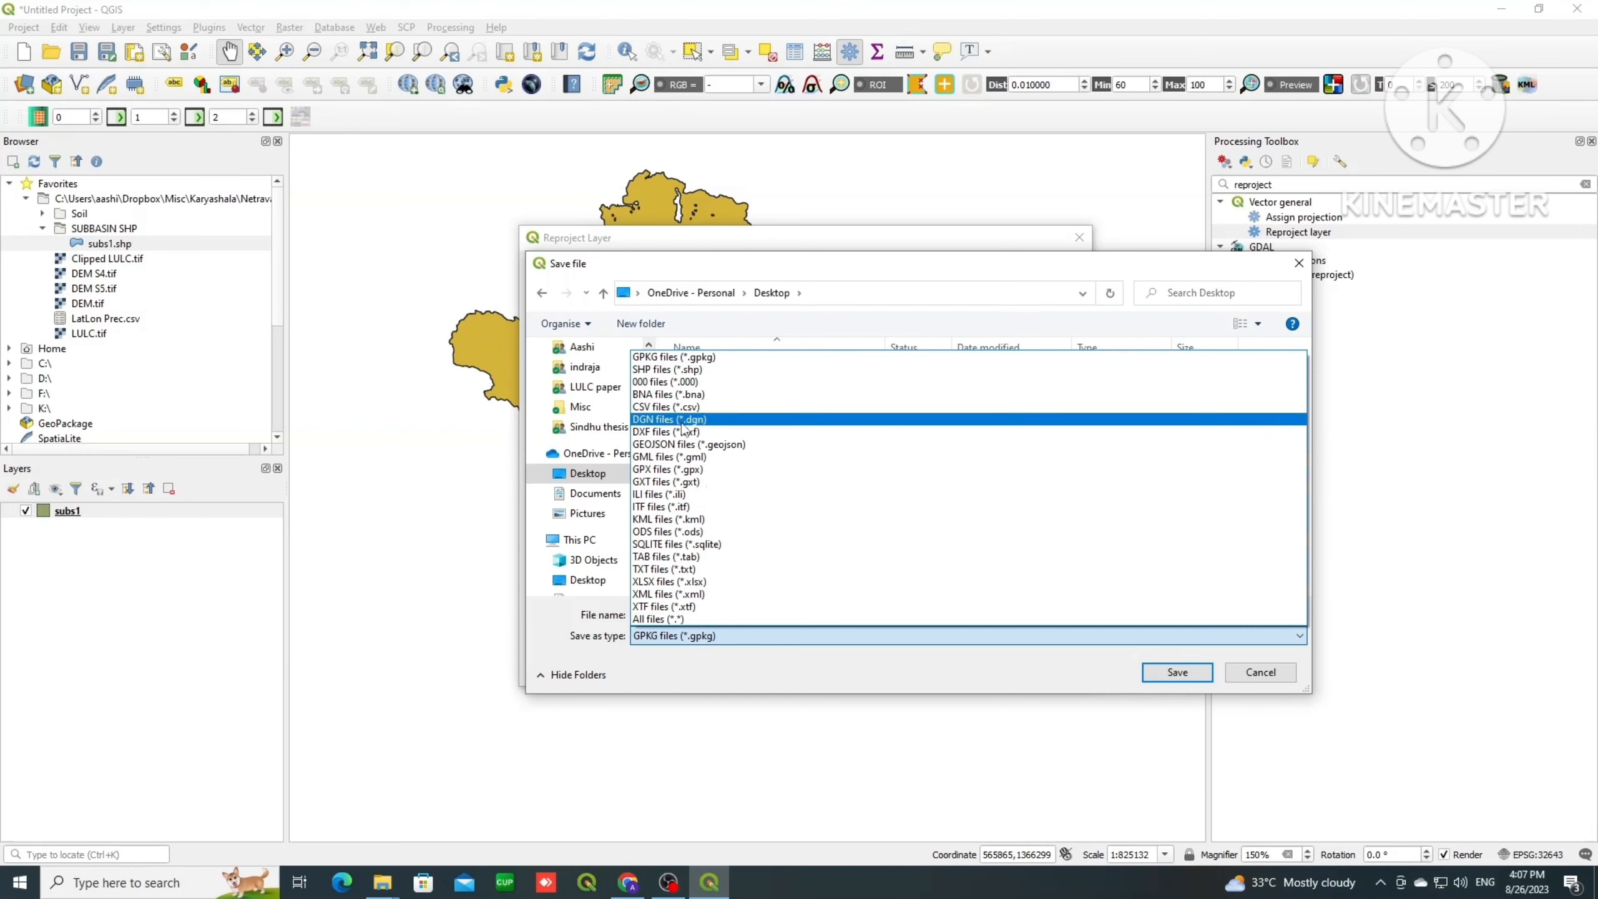
click(683, 370)
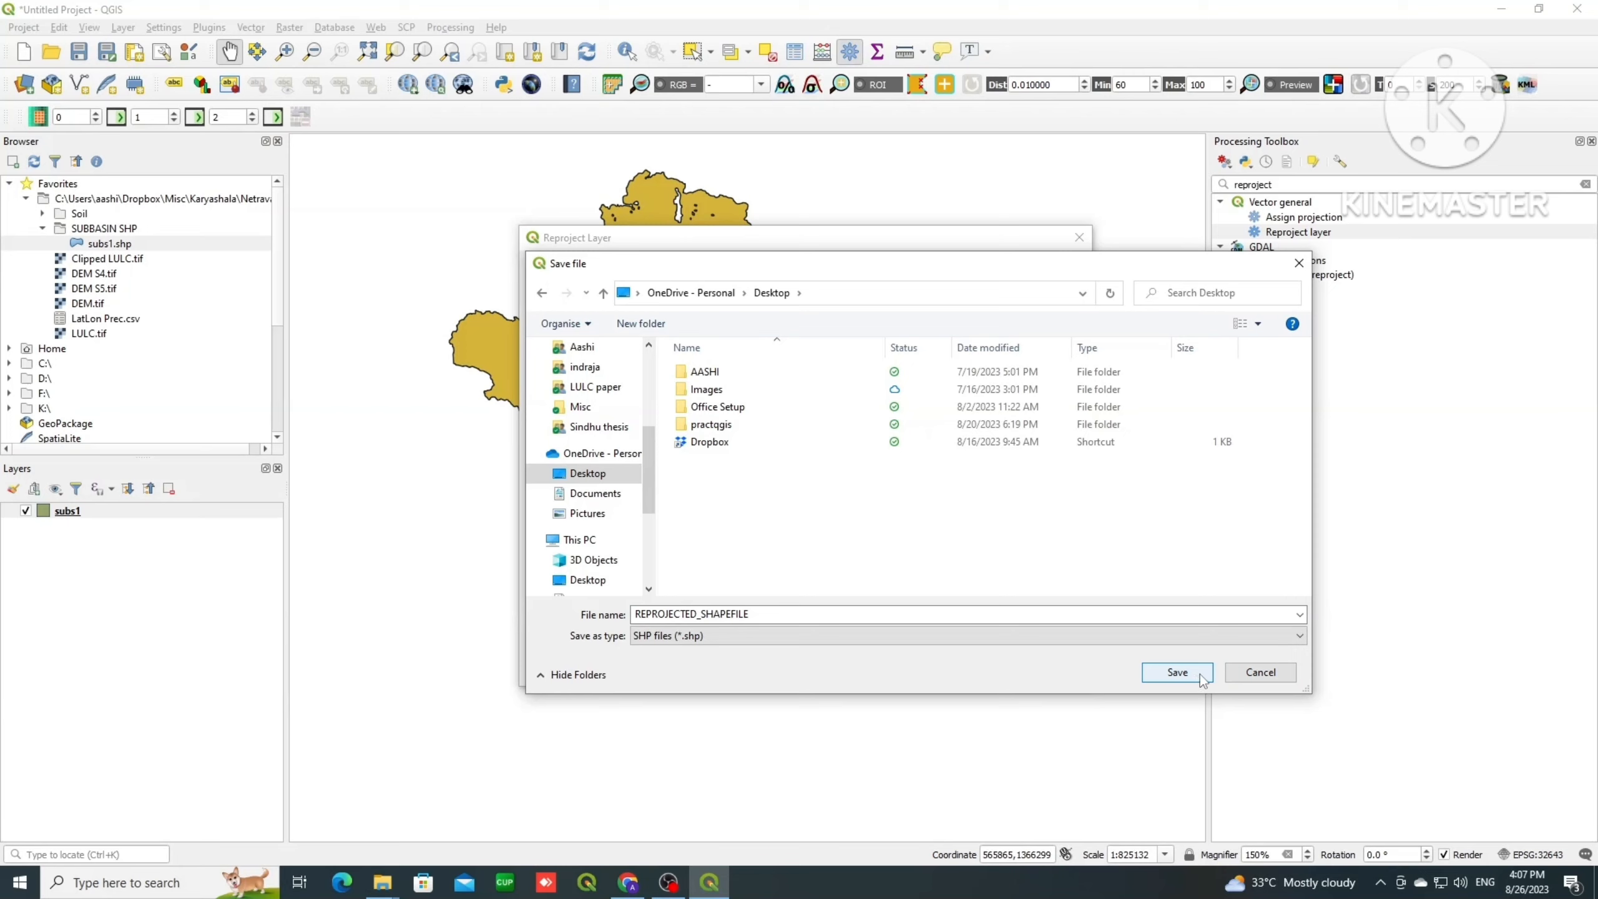
click(1260, 672)
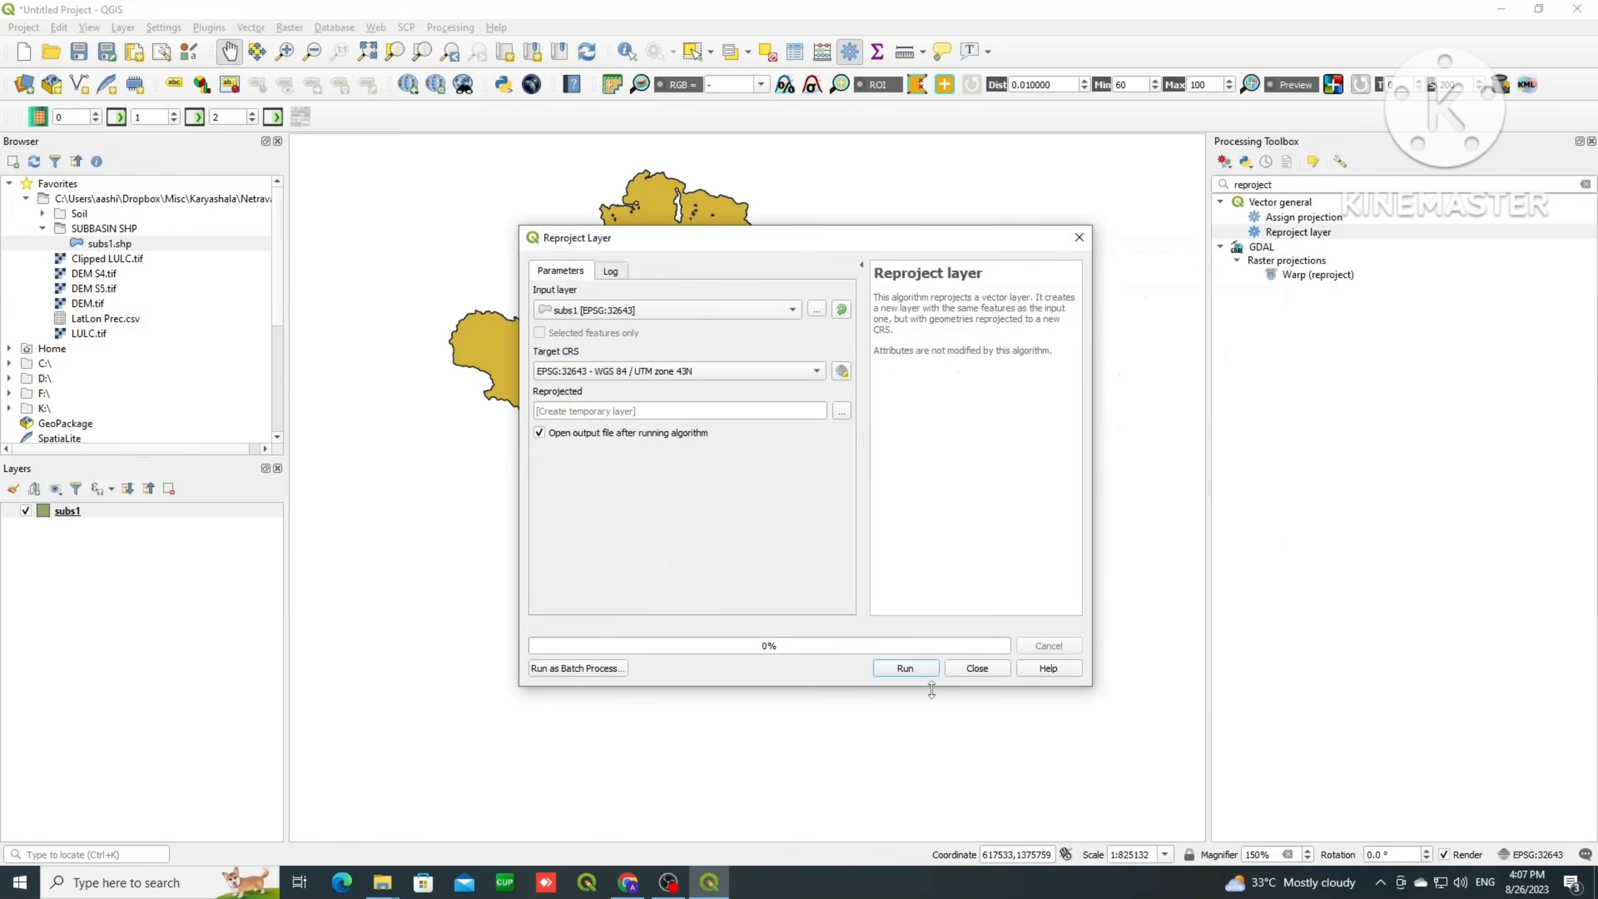
Step: Run the reprojection of subs1 into a temporary layer, close the dialog and hide the original subs1 layer
click(905, 668)
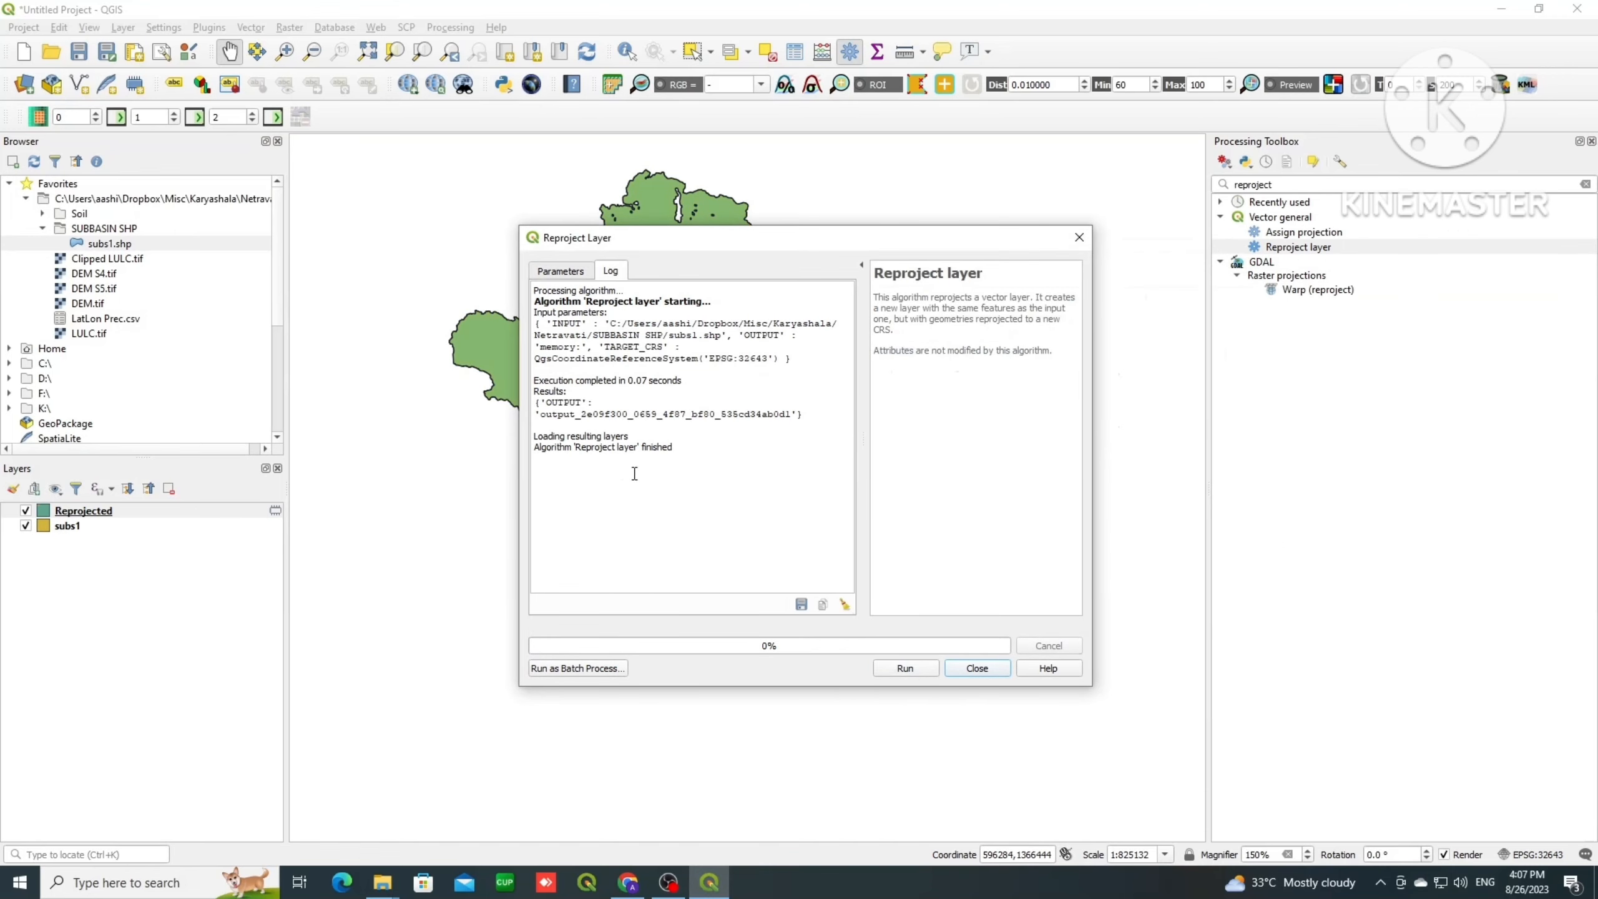
click(1079, 237)
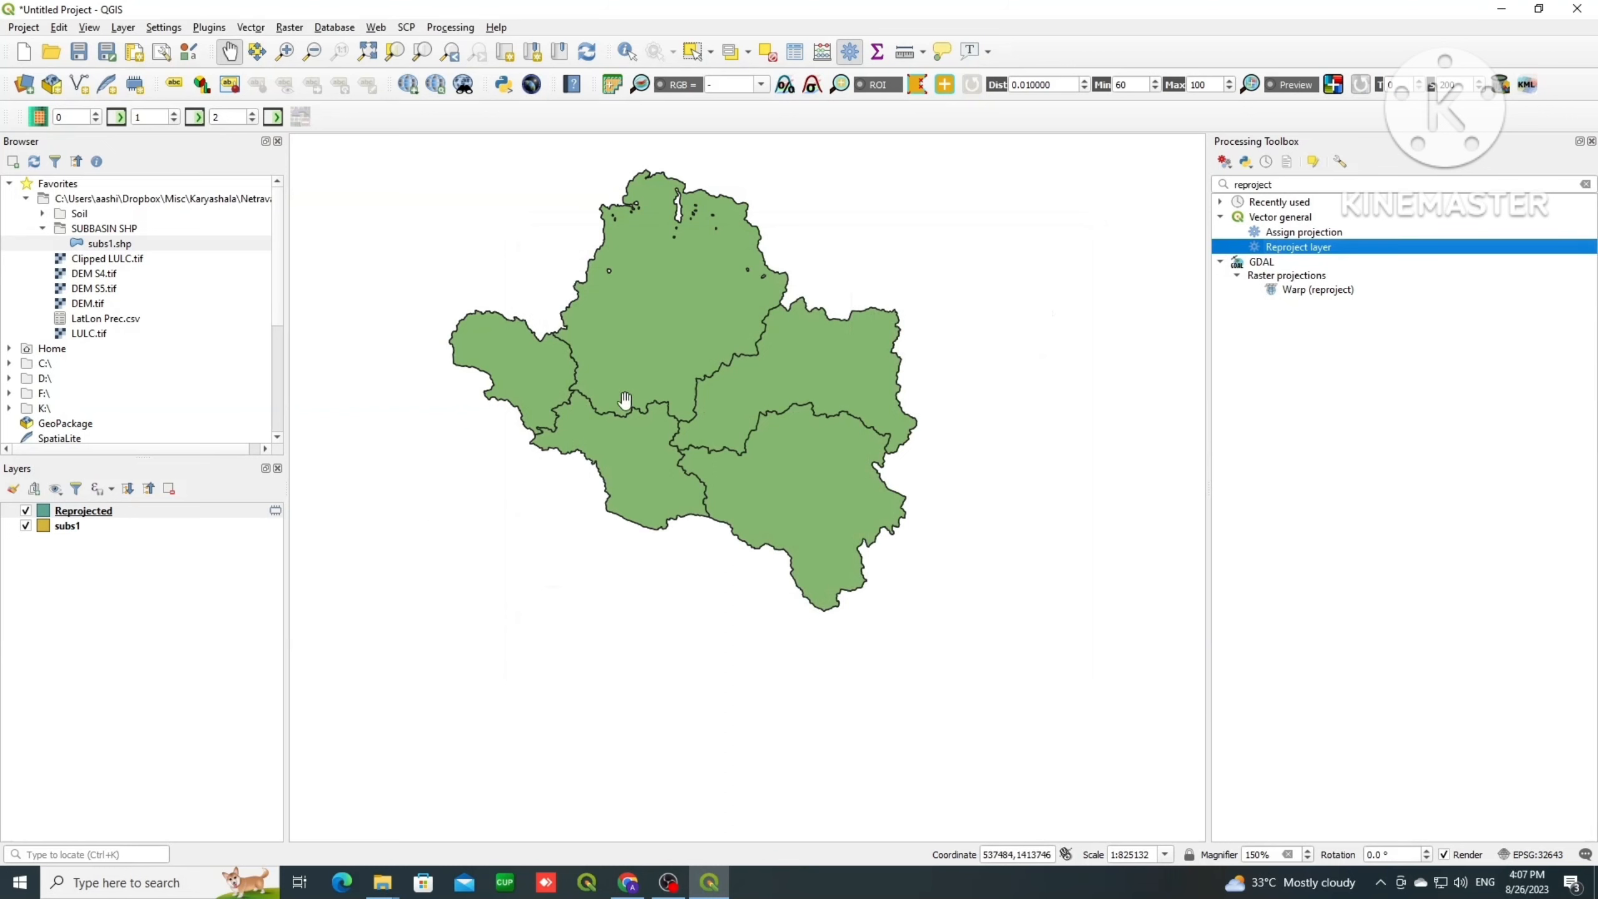
click(25, 526)
Step: Open the Reprojected layer's properties and examine its CRS in the provider information
right_click(85, 509)
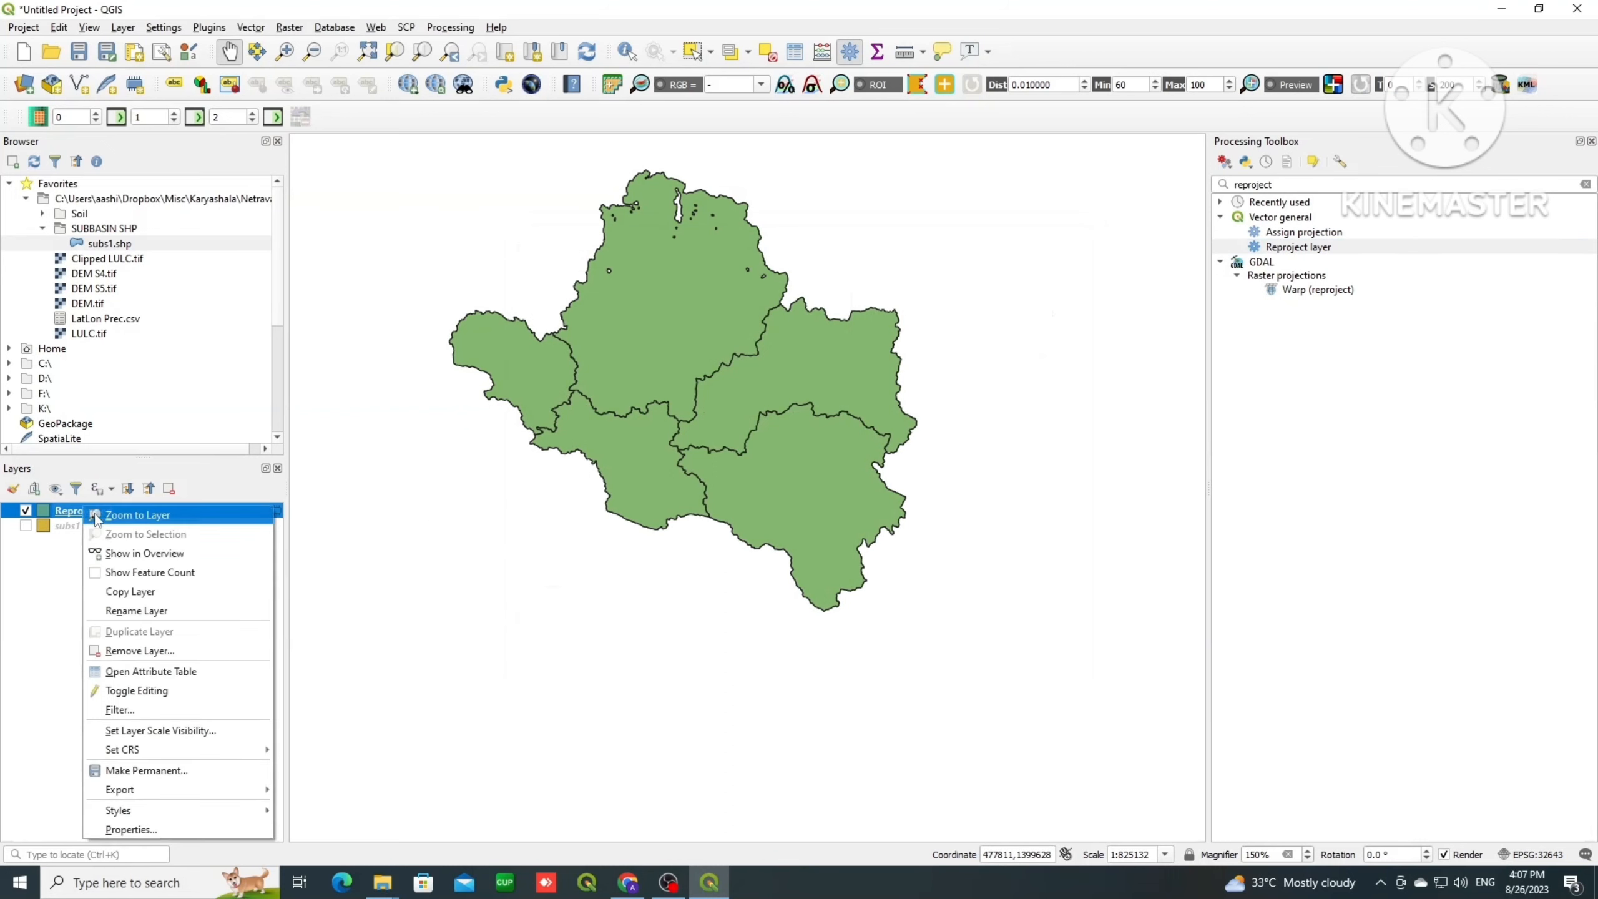
click(132, 830)
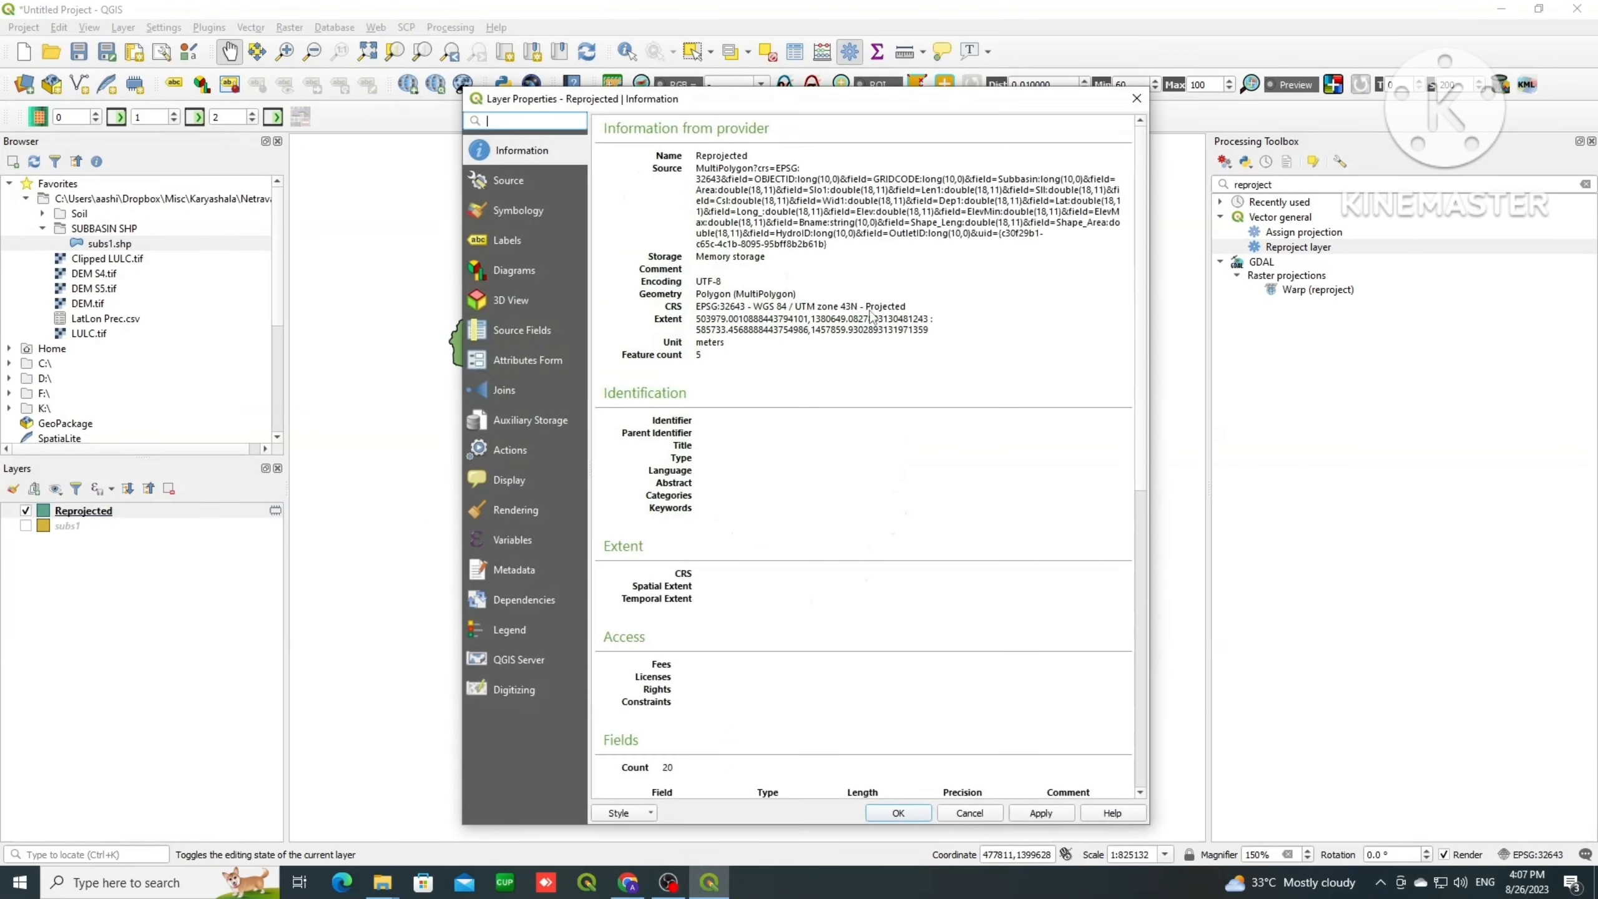
drag(697, 307, 928, 315)
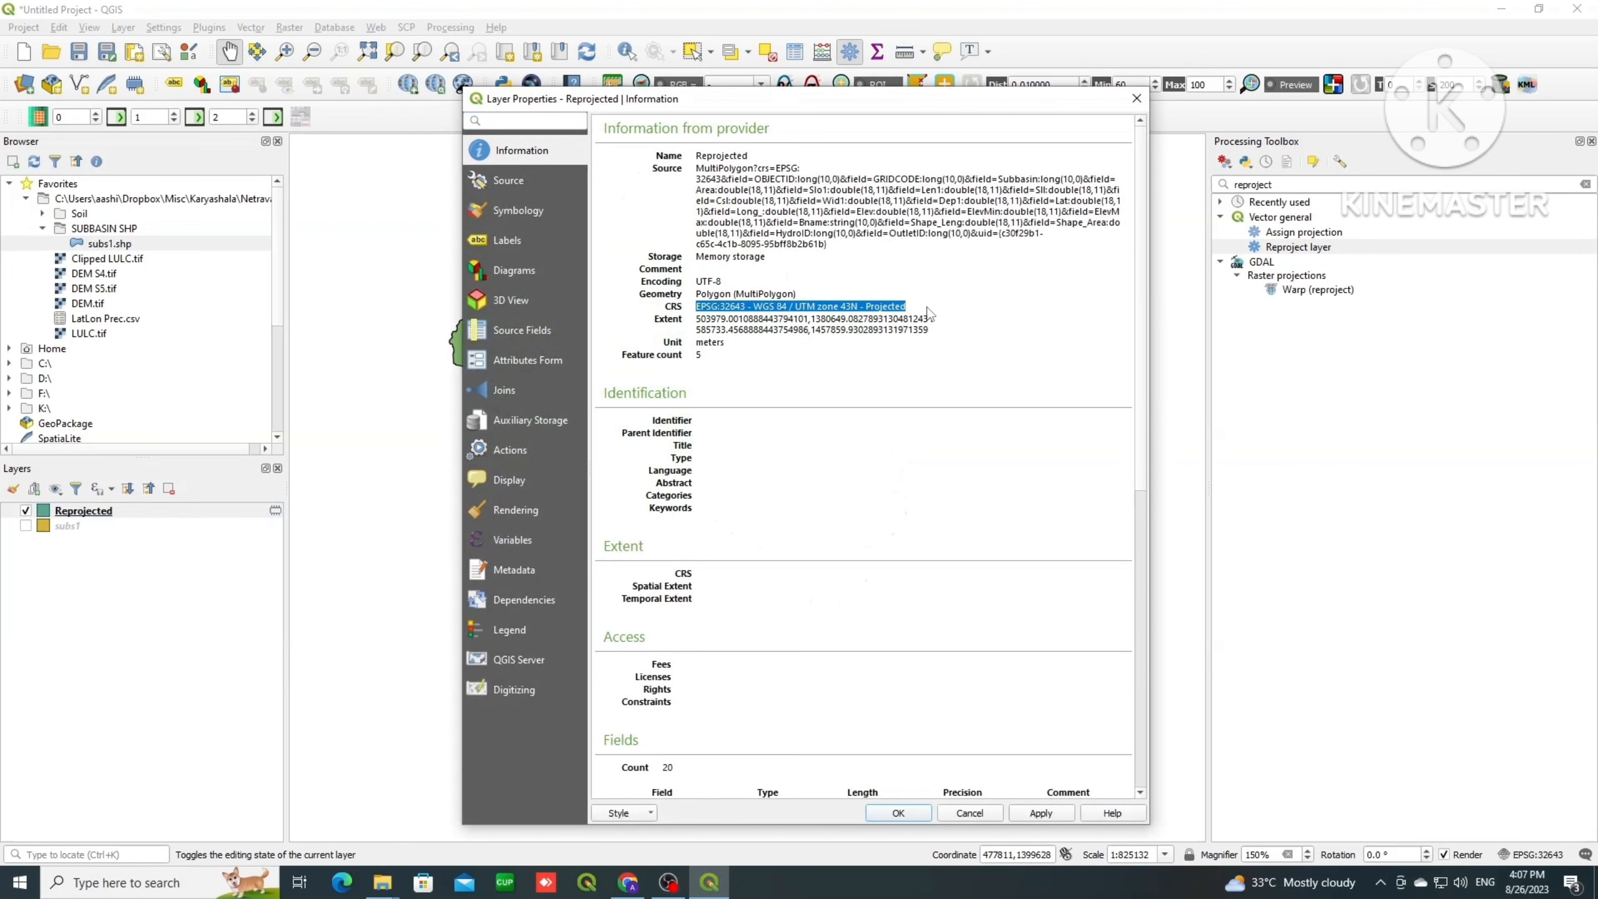
click(1136, 98)
Step: Open the project properties and review the General, Metadata and CRS settings
drag(674, 294, 692, 365)
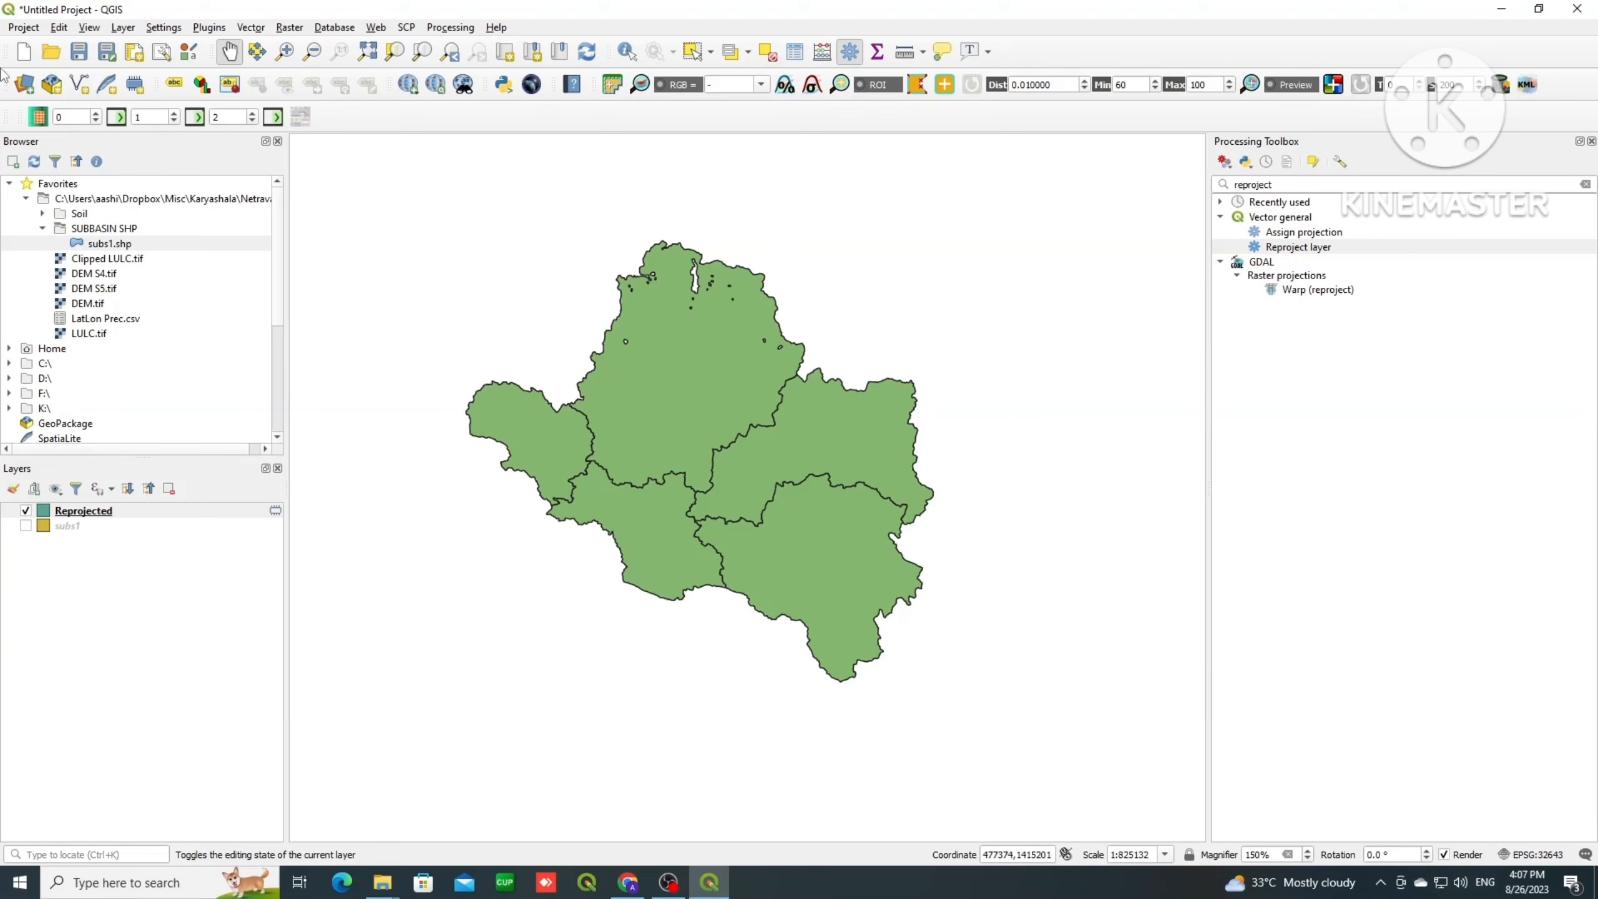
click(22, 28)
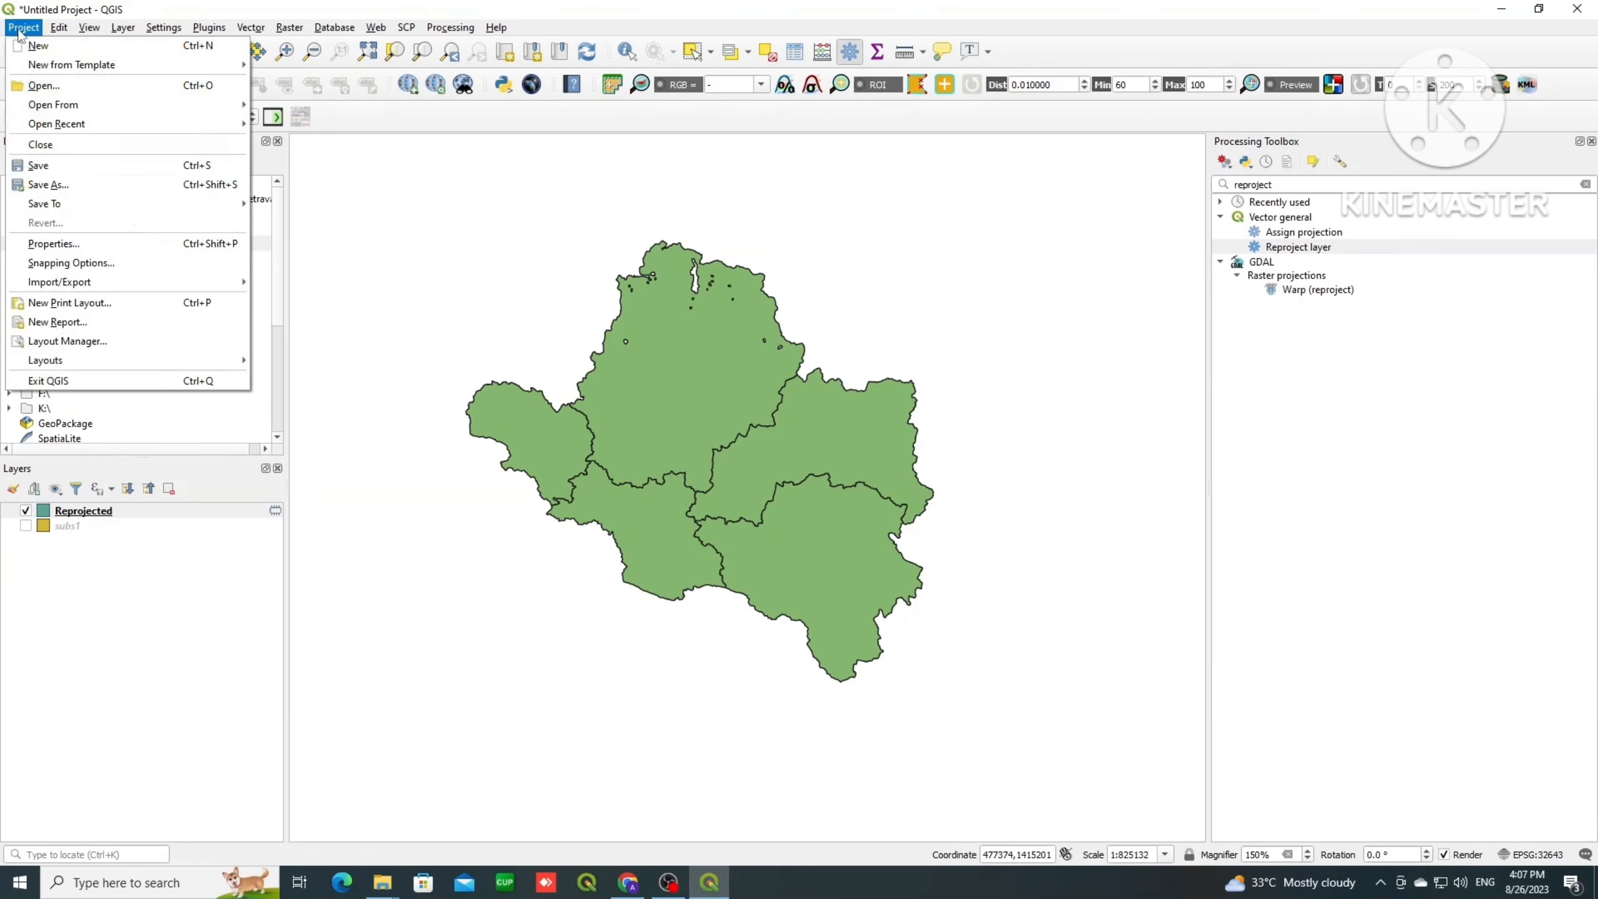
click(44, 244)
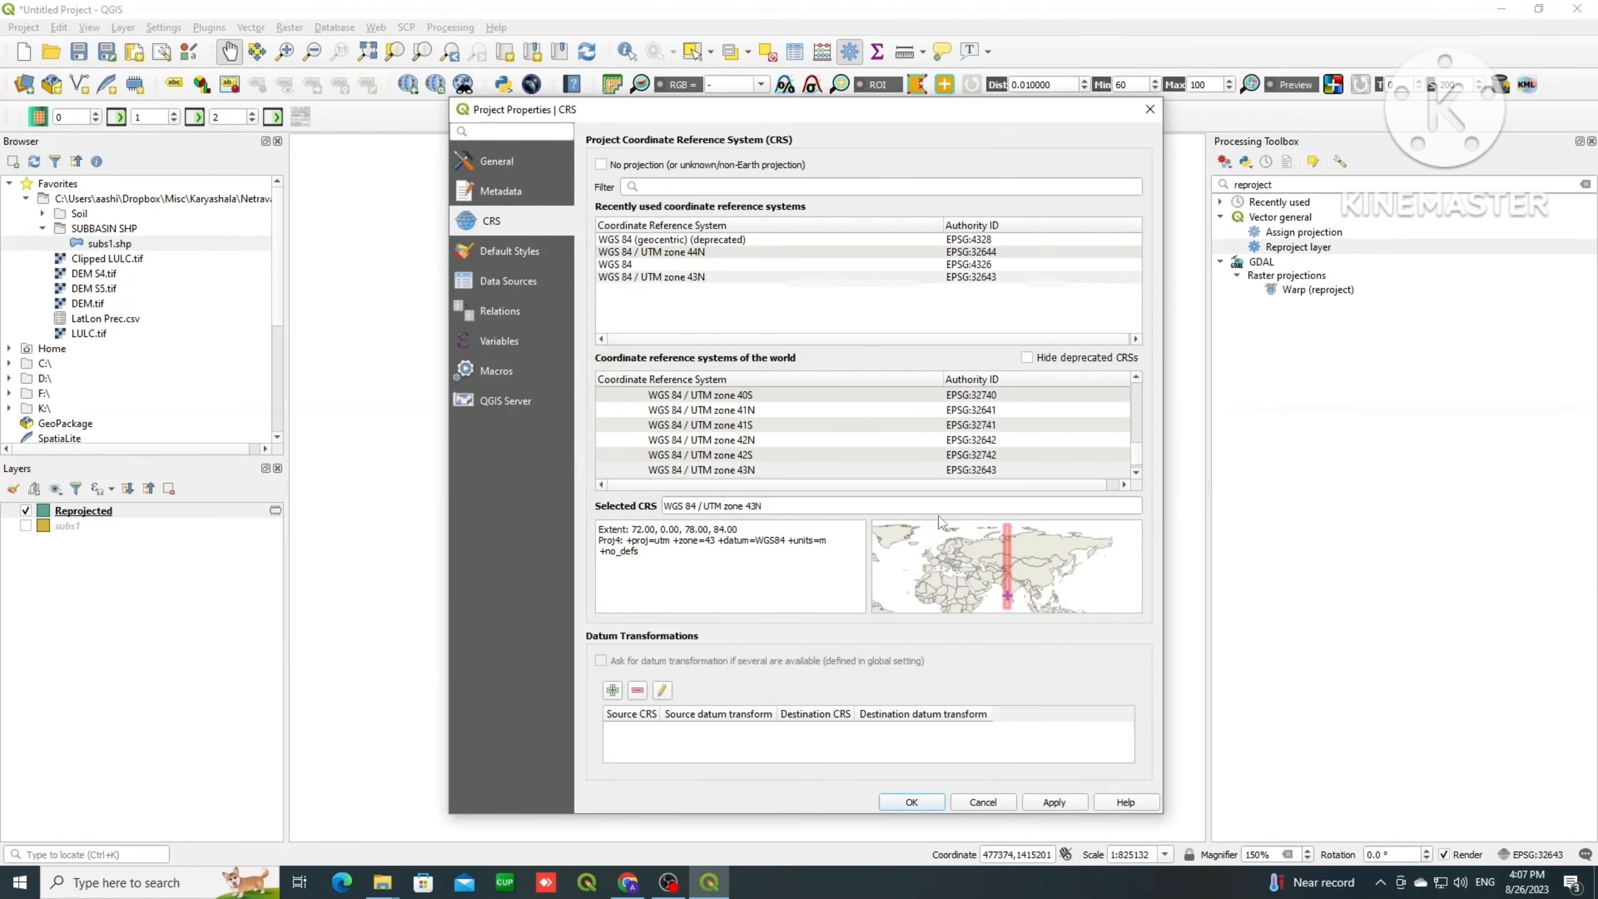
click(494, 161)
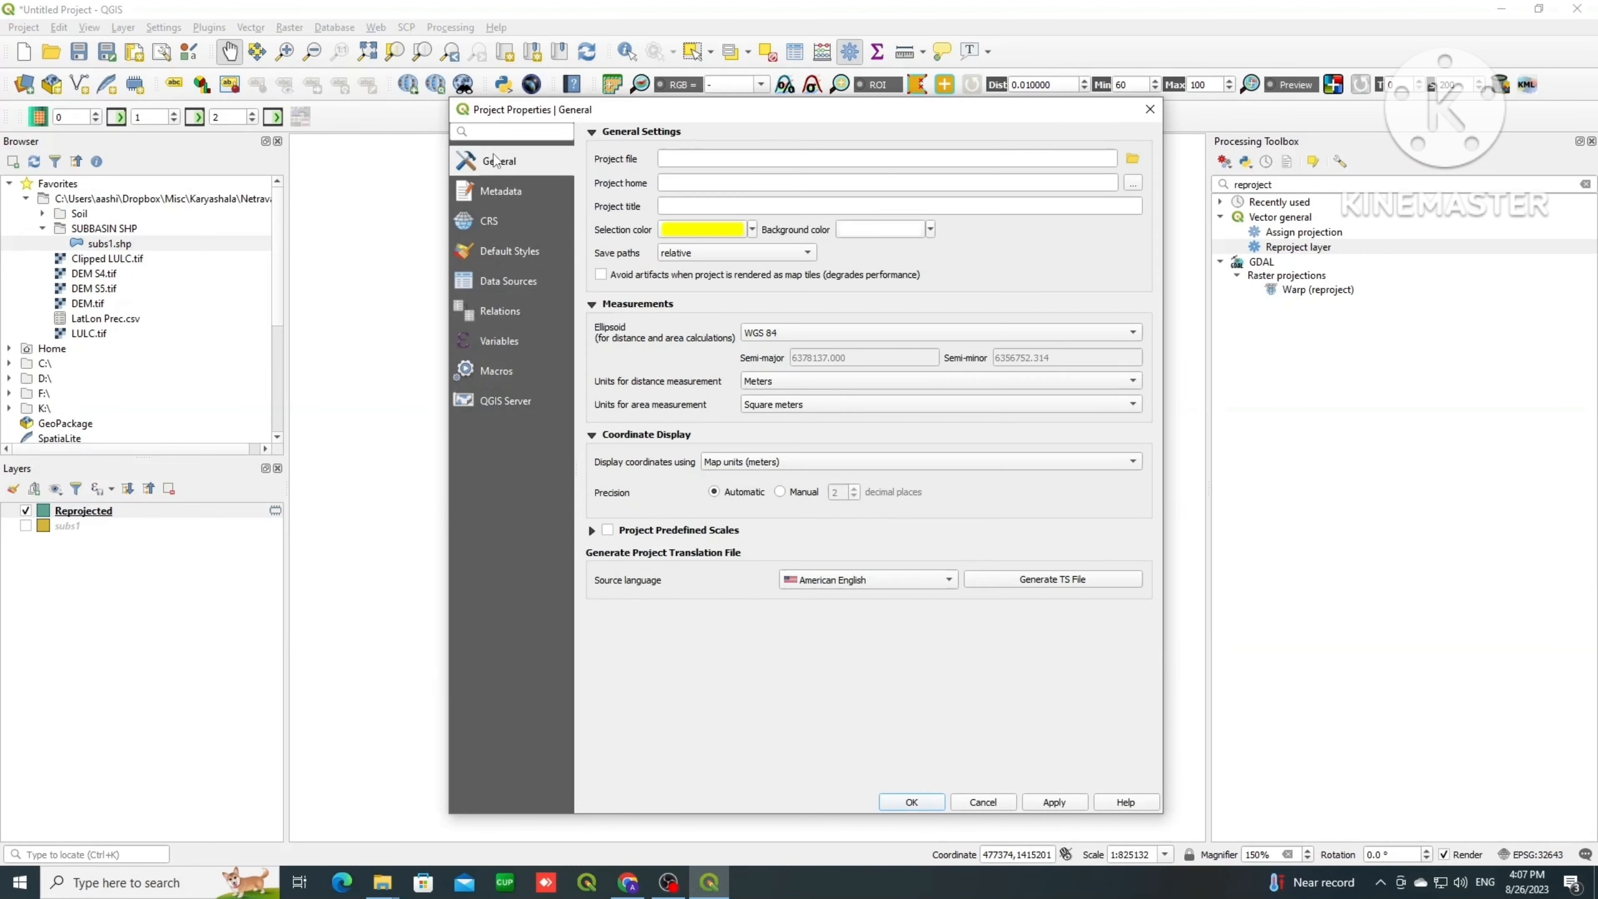
click(508, 195)
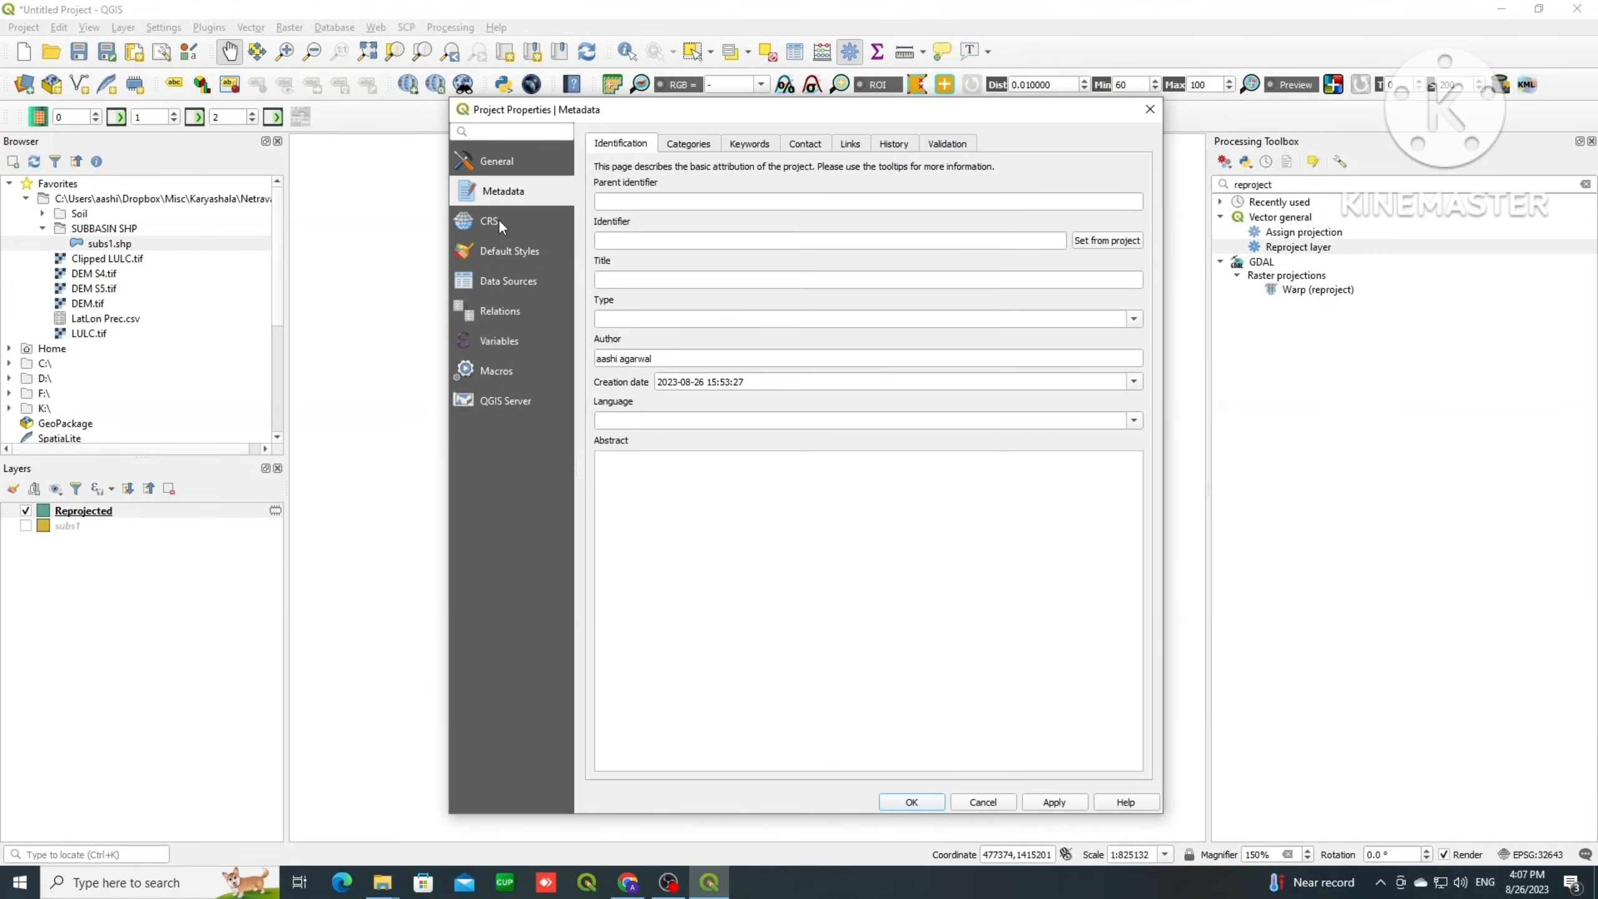
click(498, 220)
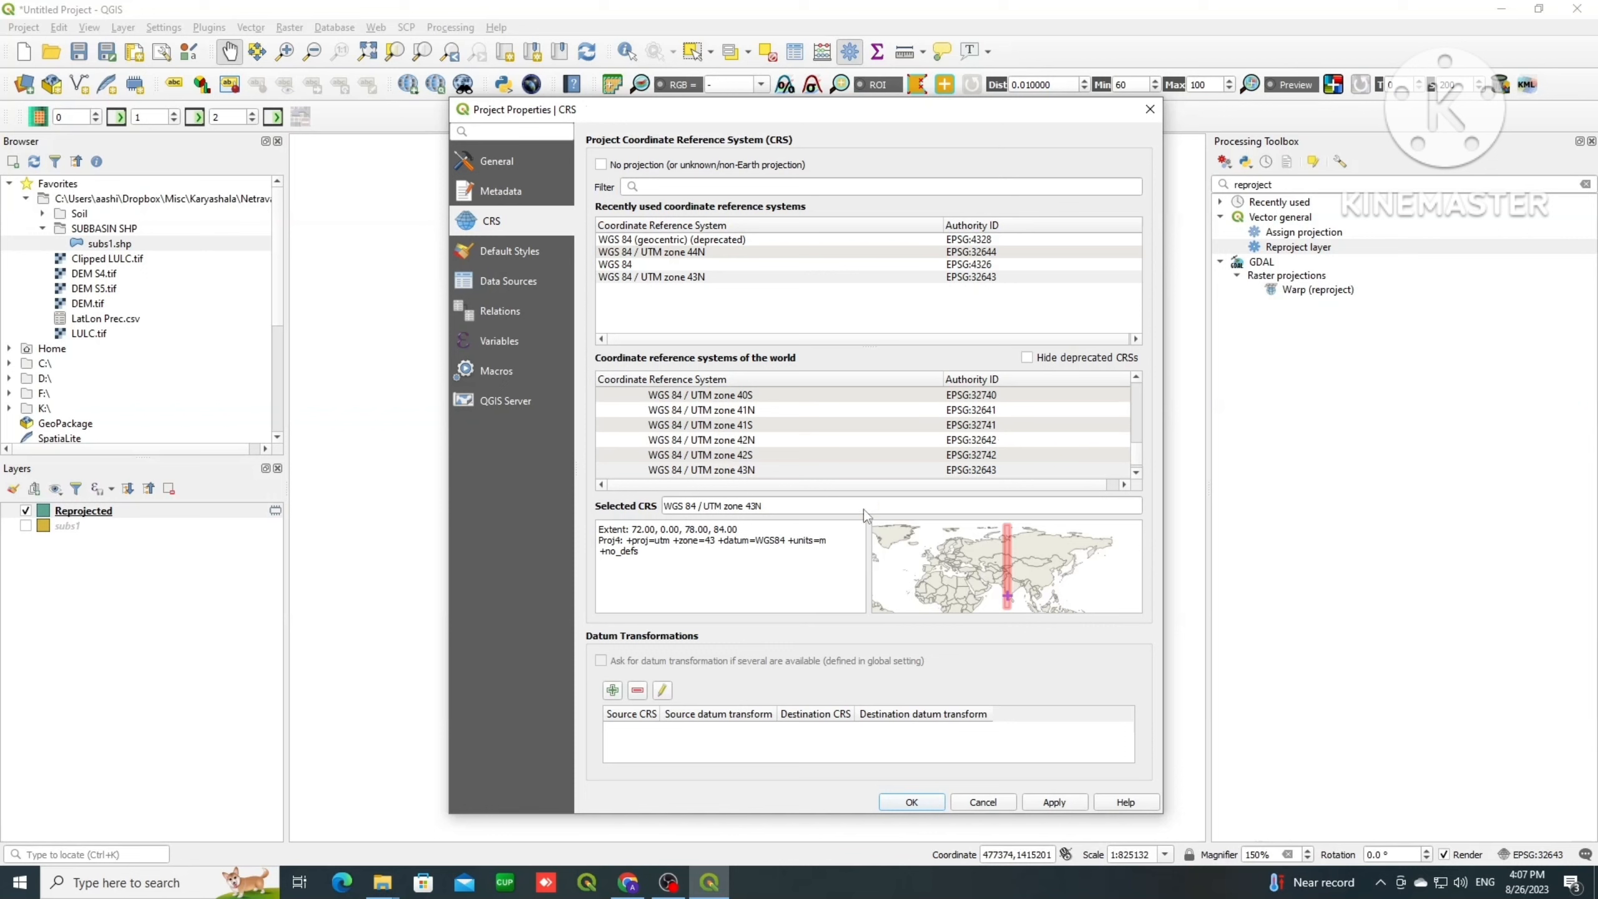
Step: Set the project CRS to WGS 84 (EPSG:4326) from the recently used systems and apply it
click(690, 266)
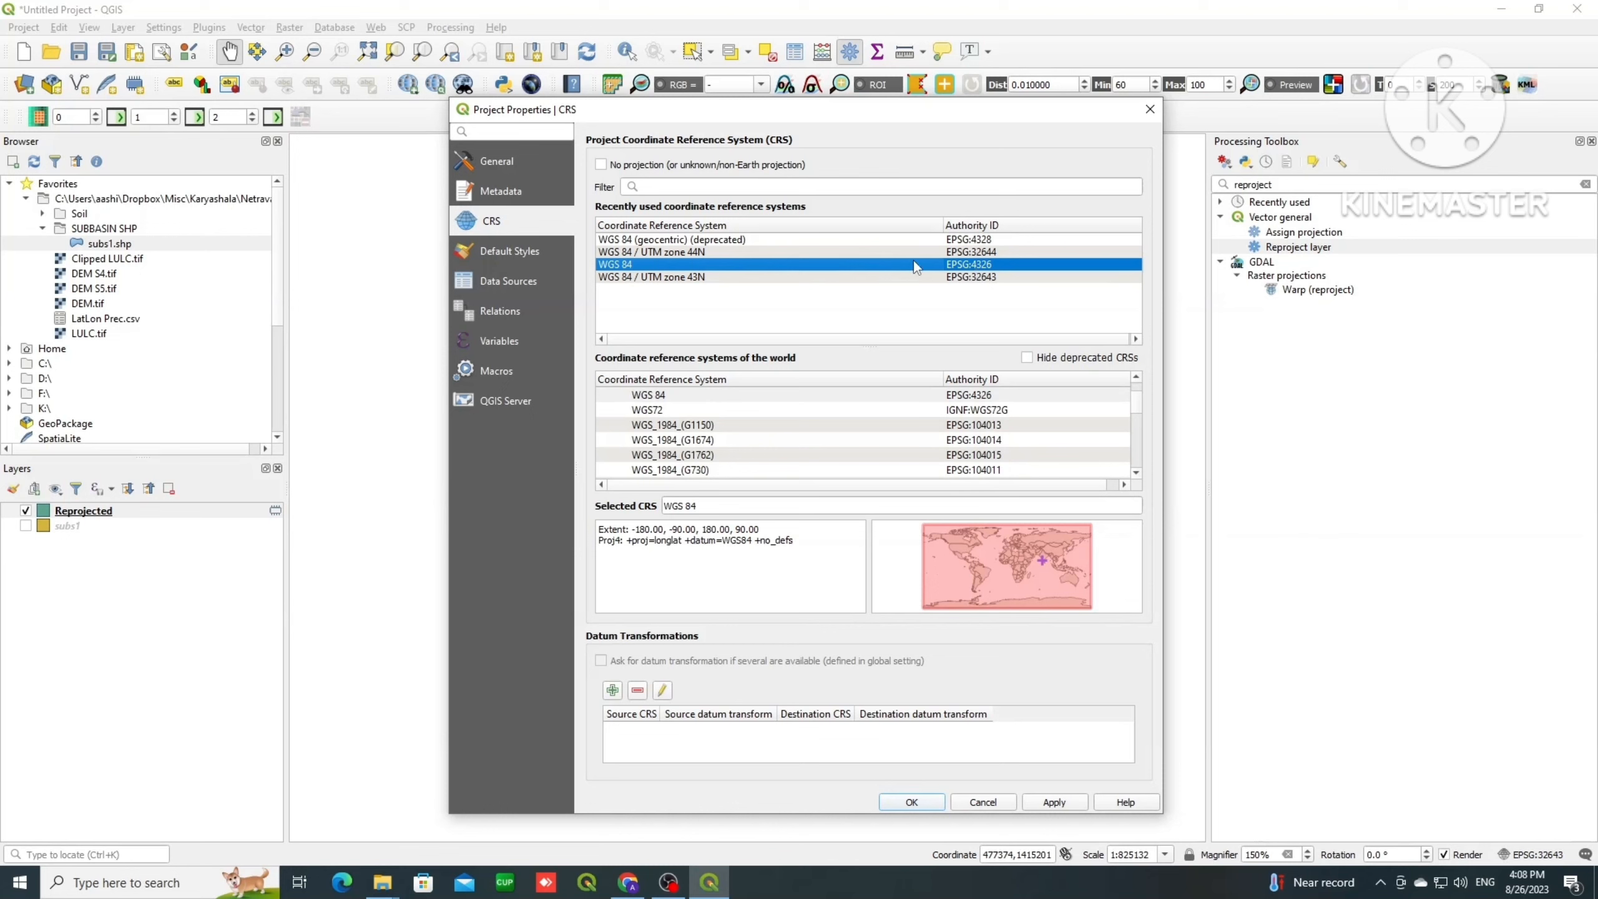
click(1060, 803)
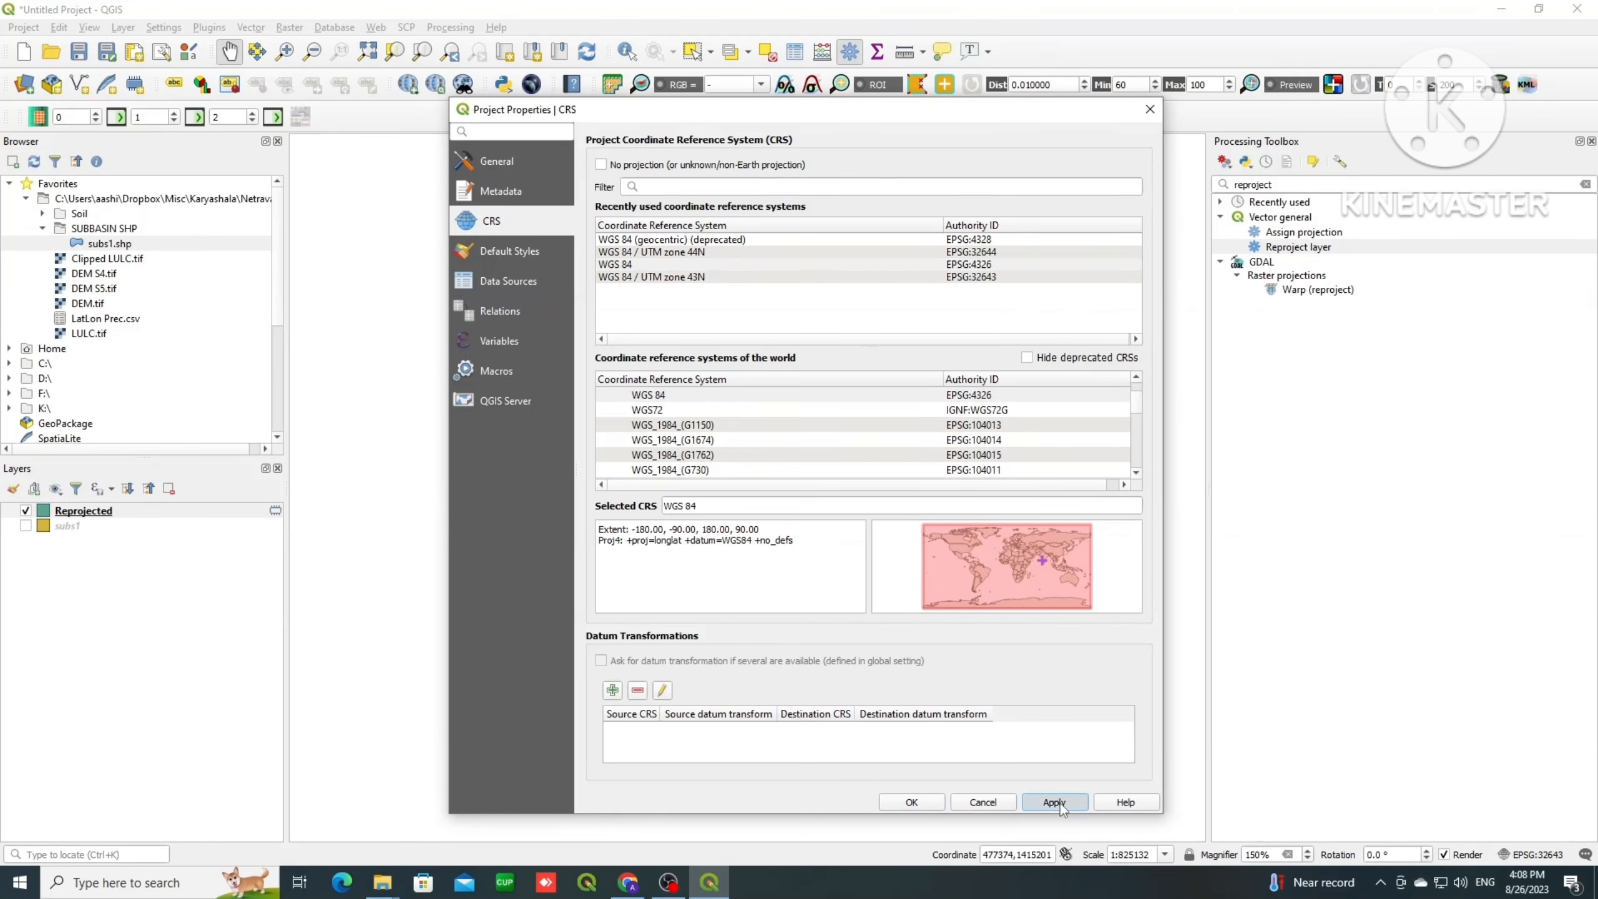
click(912, 802)
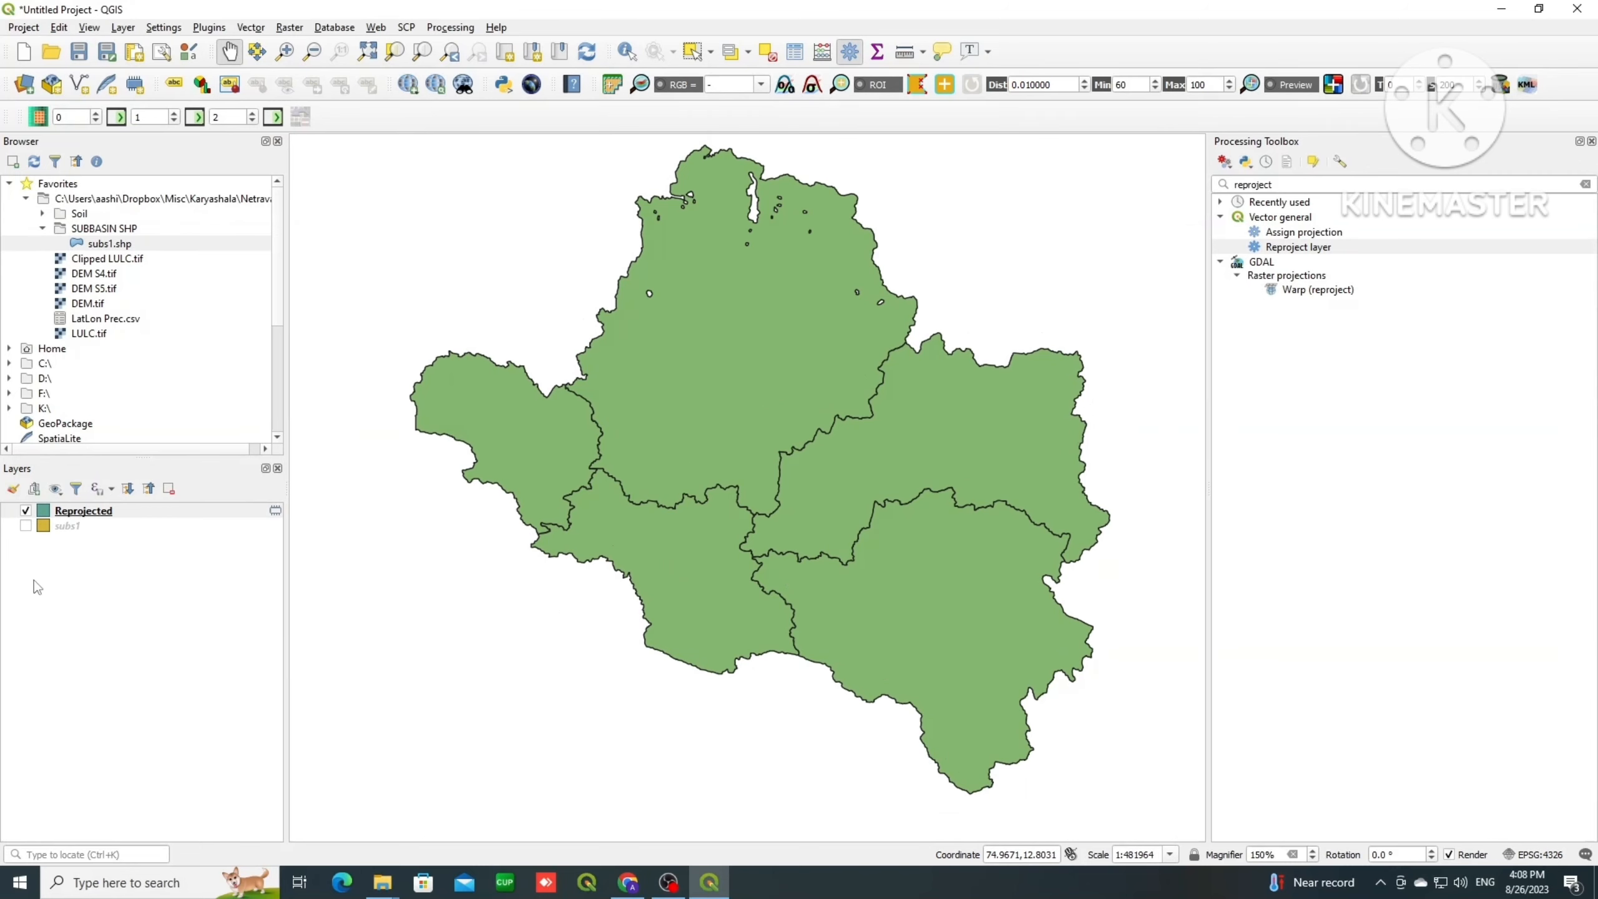
Step: Check the Reprojected layer's own CRS in its properties and inspect the layer on the map
right_click(80, 508)
click(119, 829)
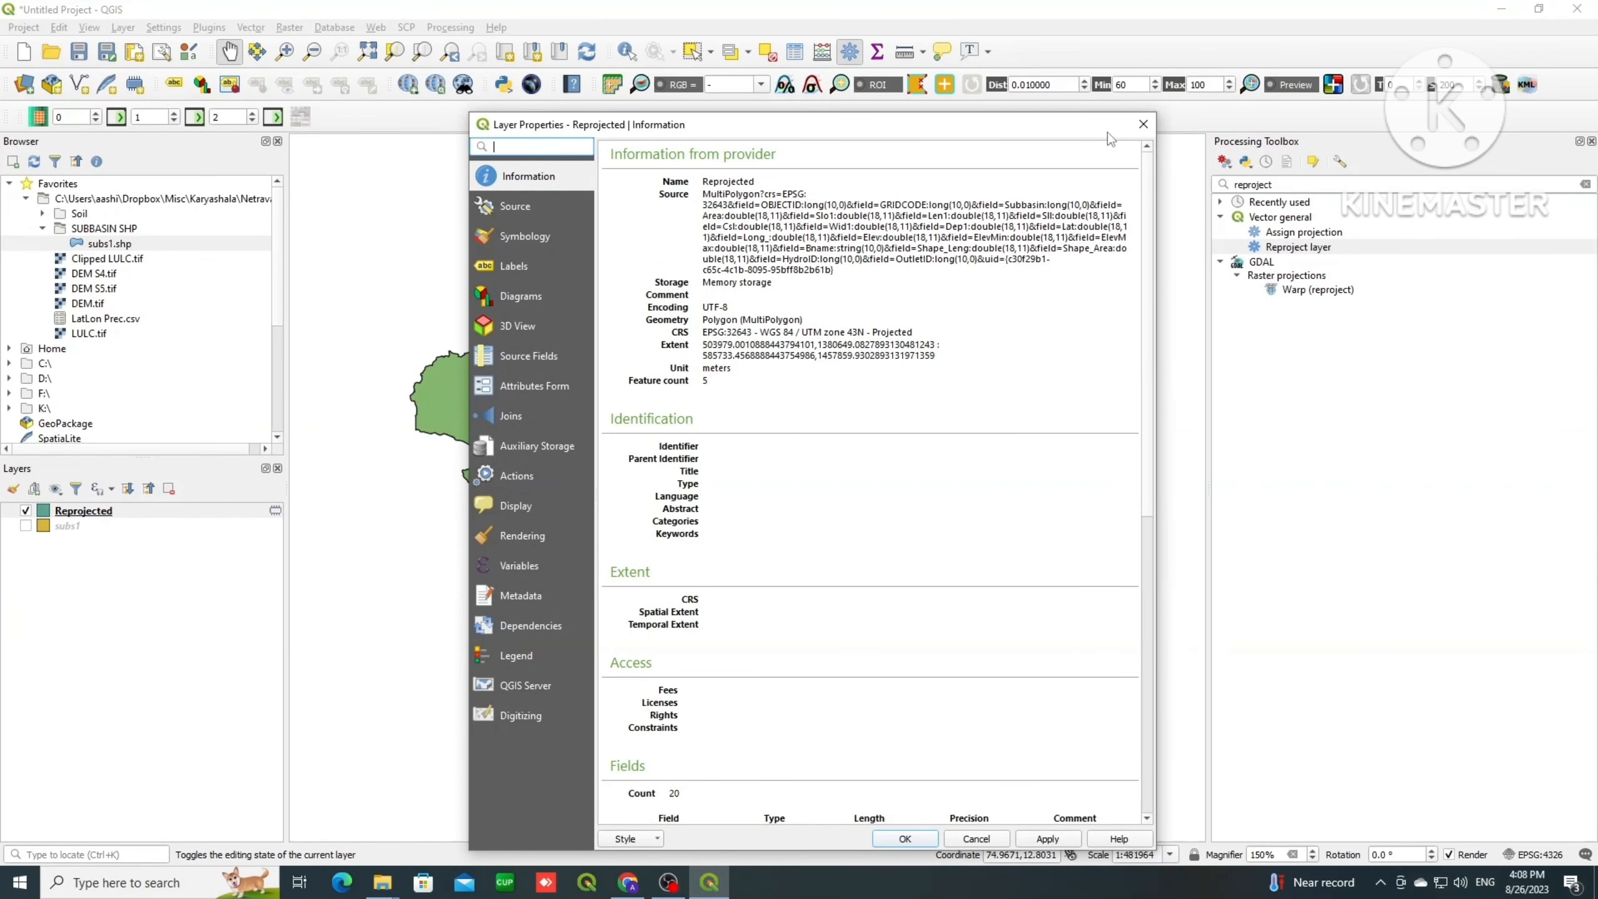
click(1143, 124)
drag(674, 445, 643, 399)
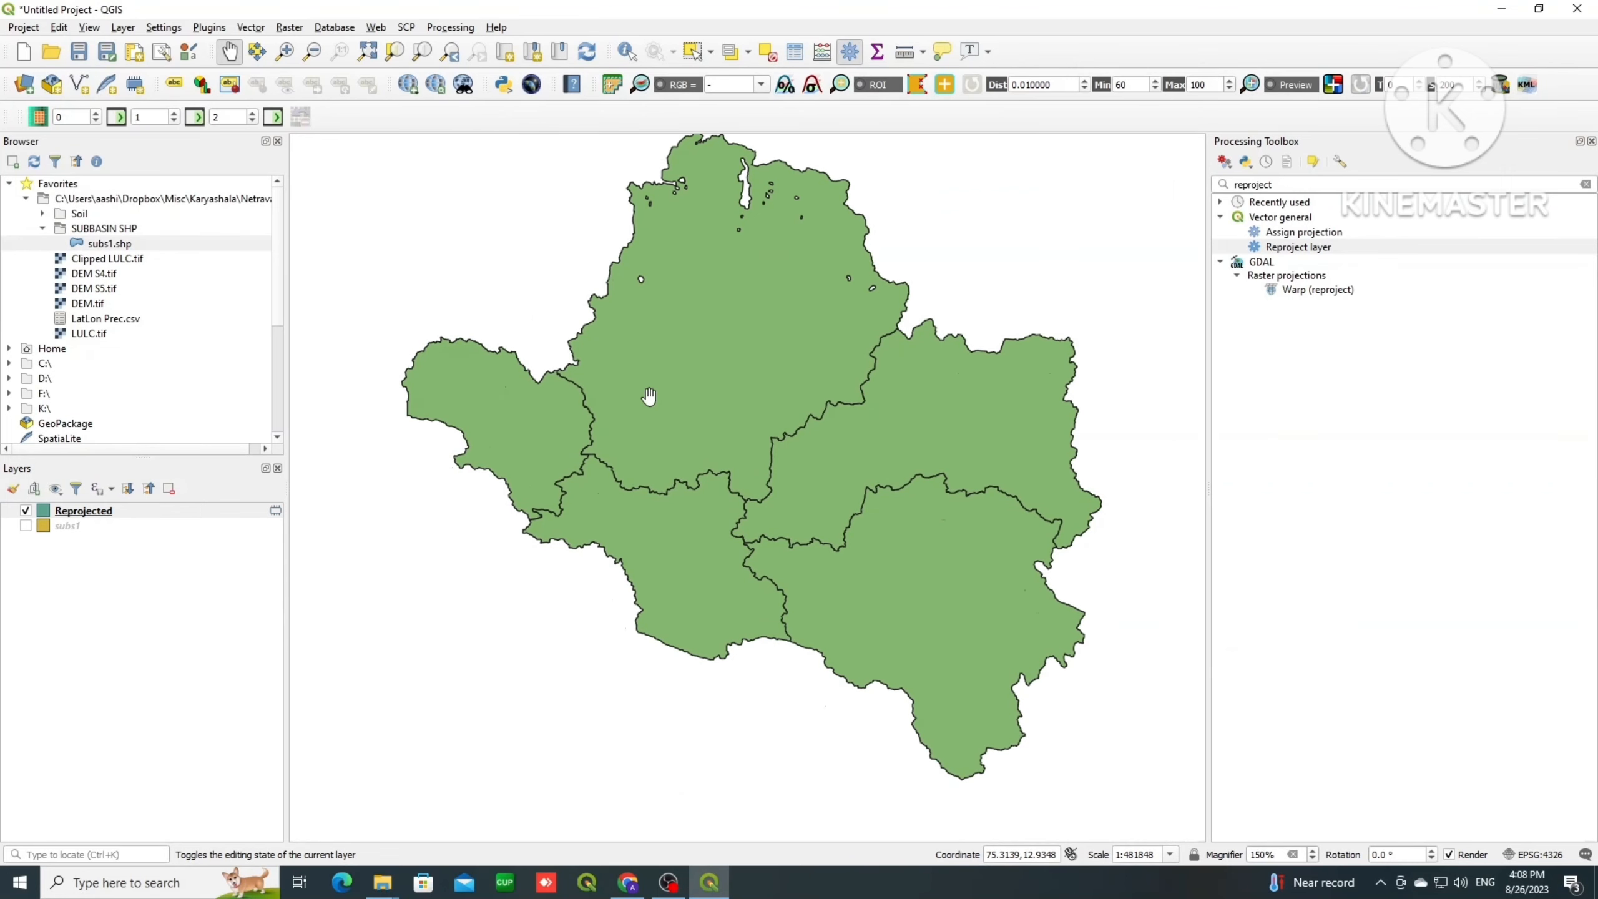
scroll(642, 394, down, 1)
scroll(643, 394, up, 1)
Step: Add DEM.tif from the favorites folder to the project and zoom to its full extent
drag(78, 307, 61, 563)
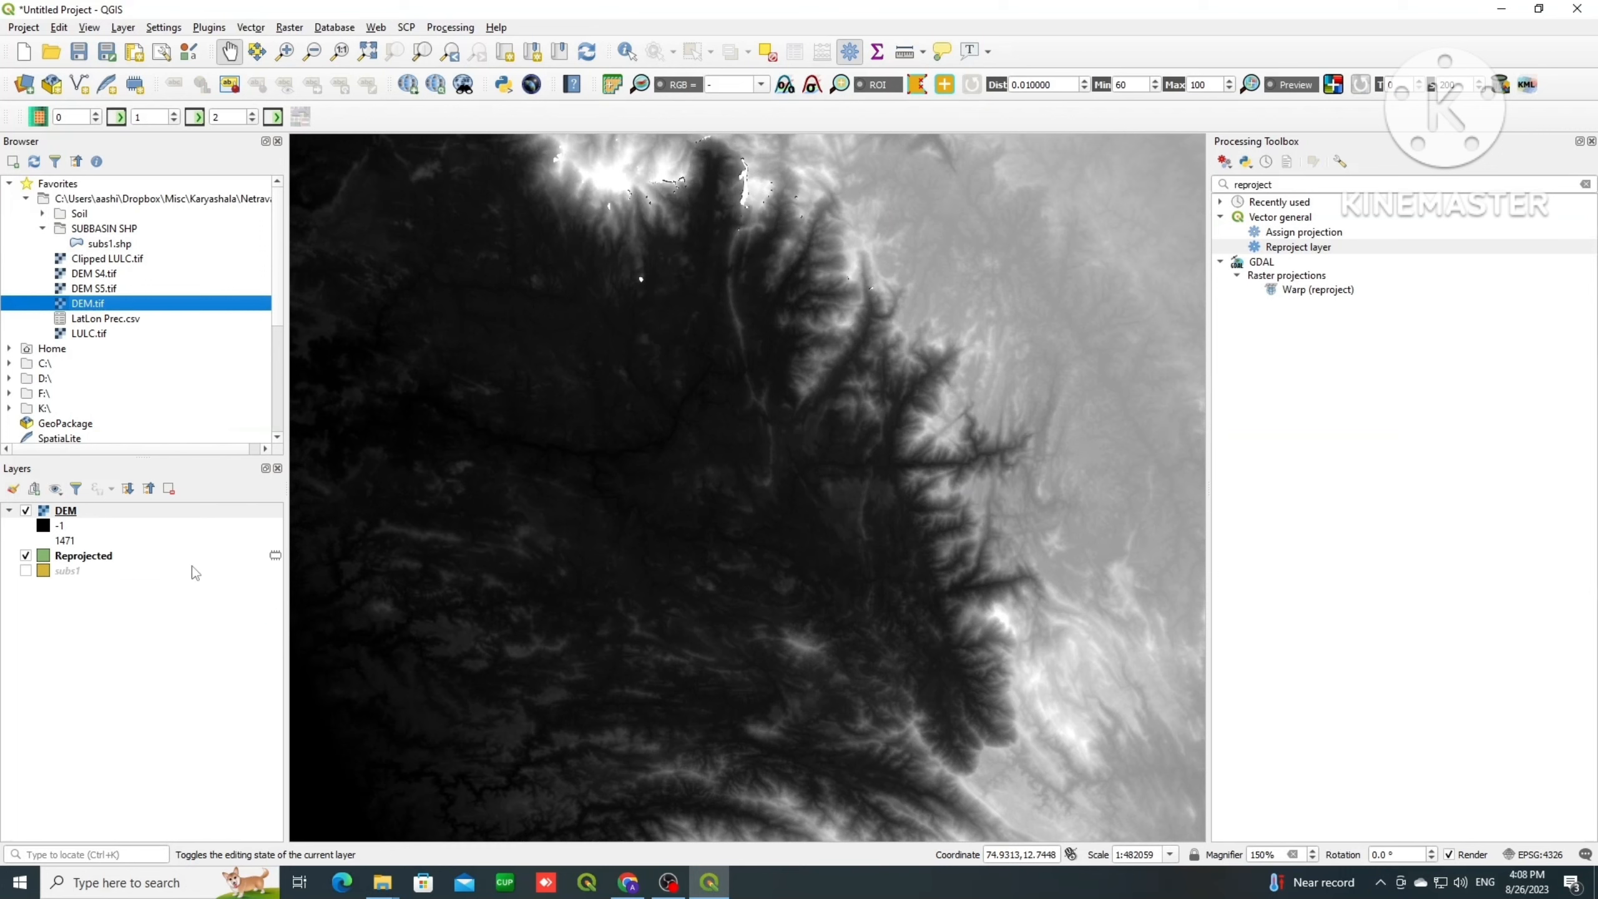
right_click(80, 510)
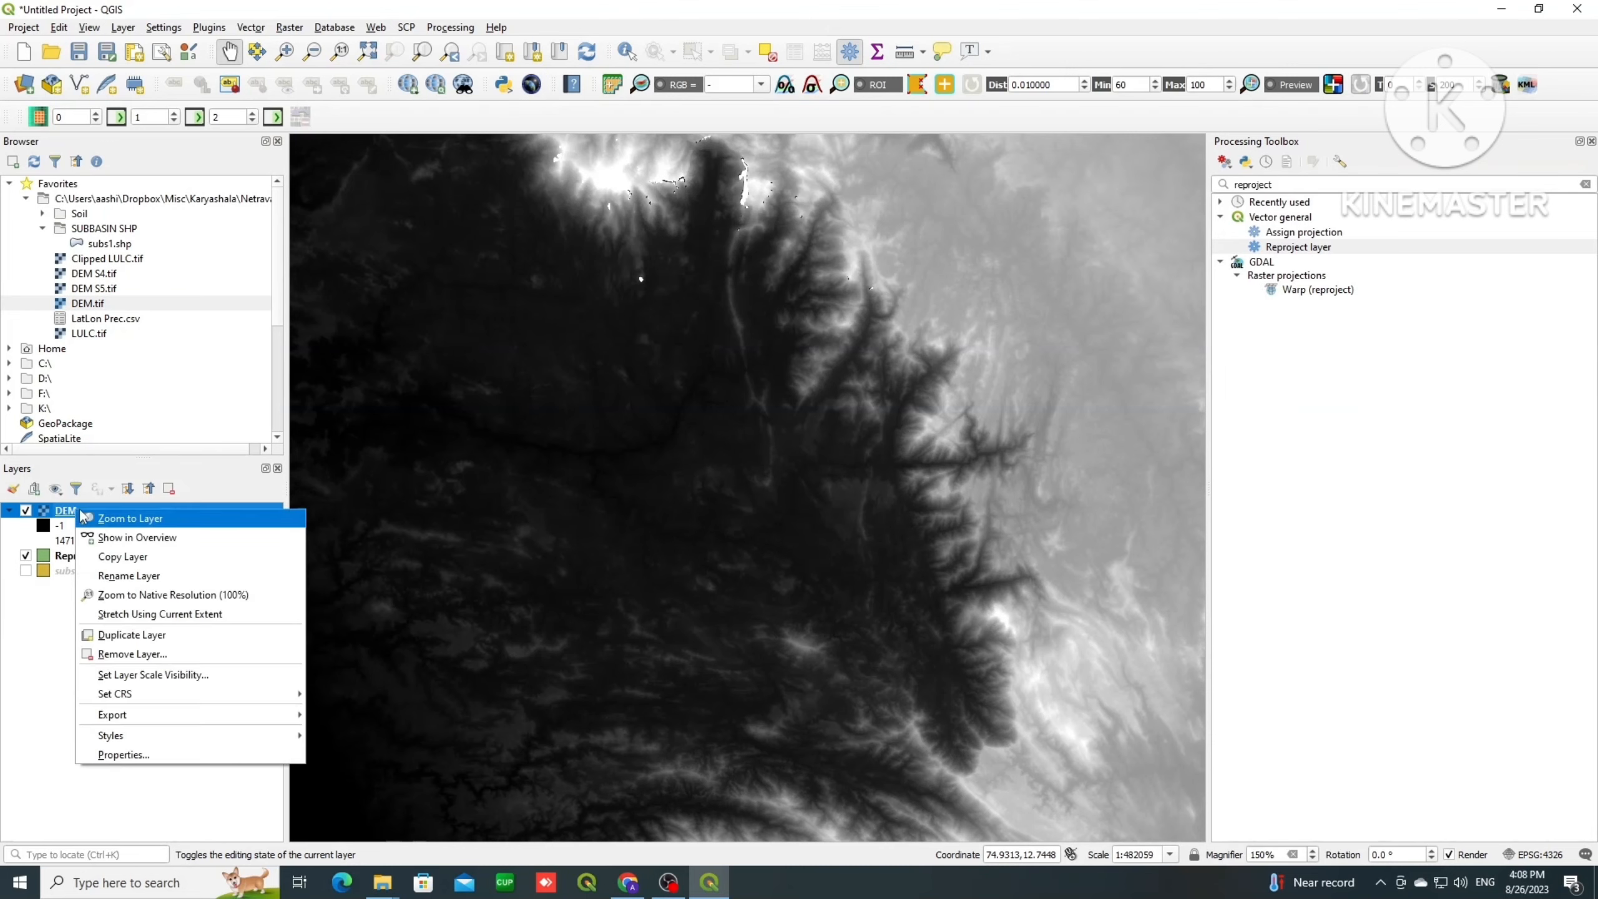
click(99, 520)
scroll(774, 484, down, 2)
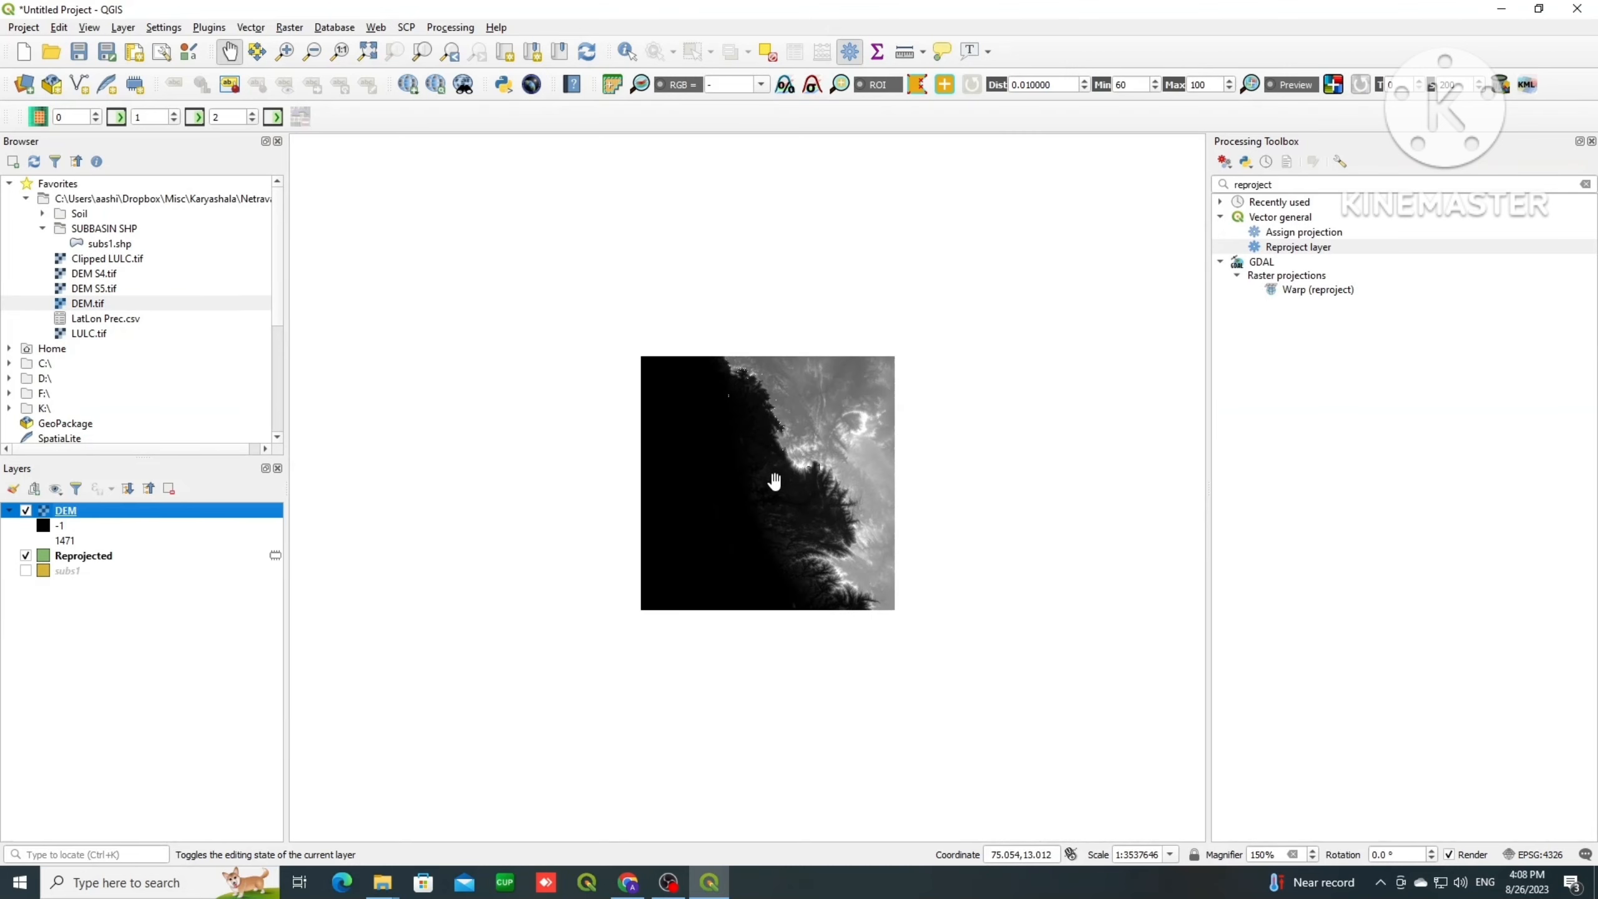
scroll(774, 482, up, 1)
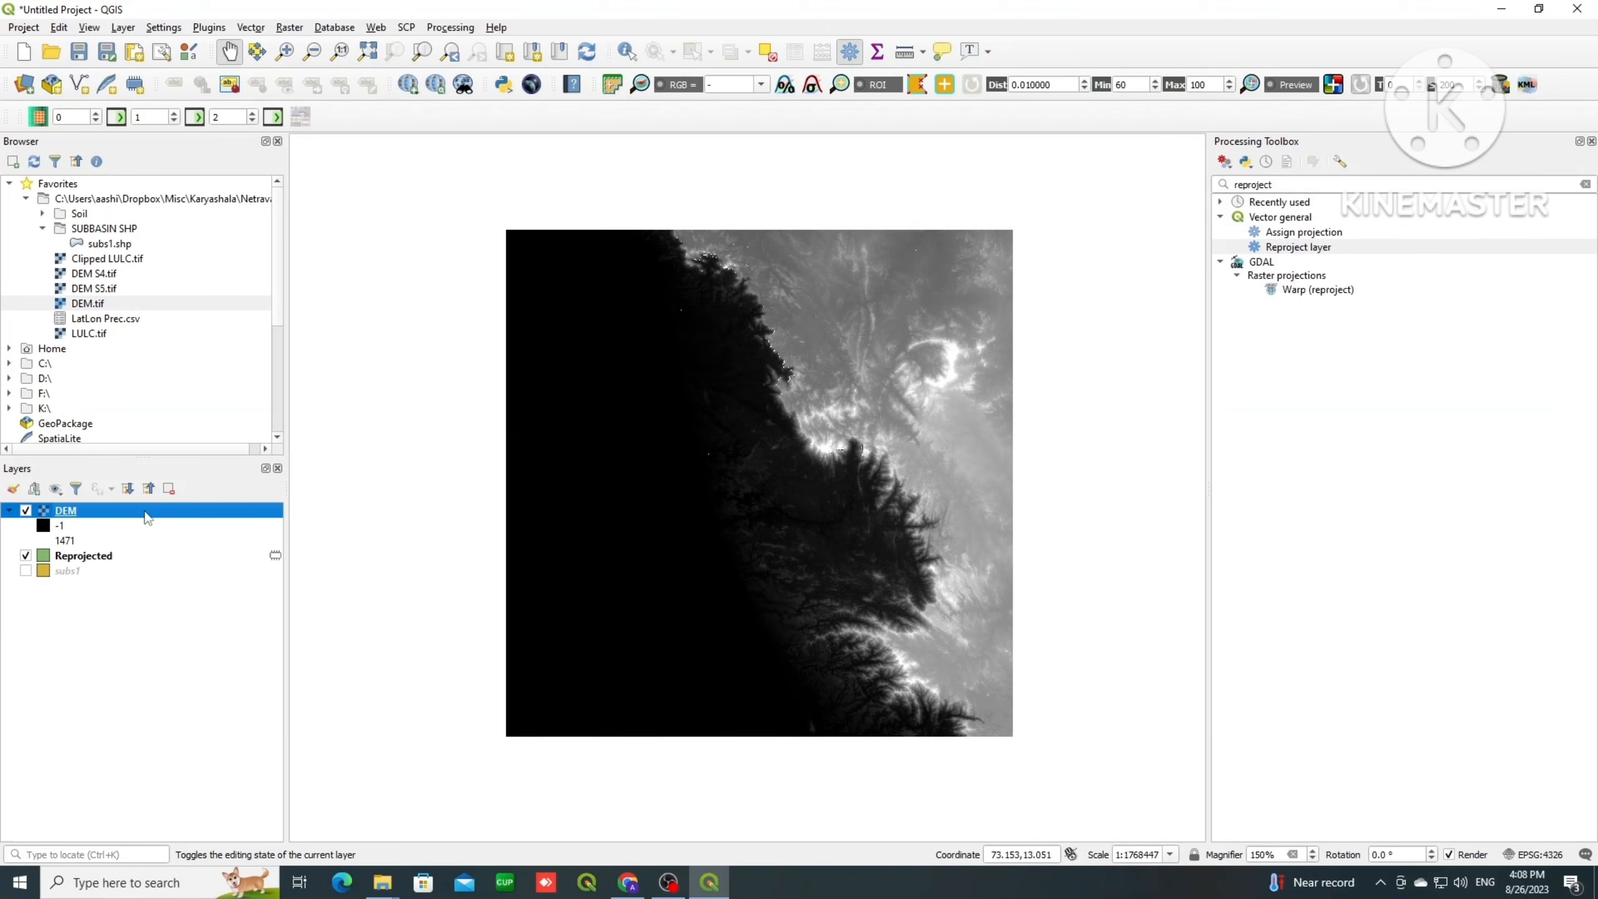
Step: Move the DEM layer below the Reprojected and subs1 layers so the subbasins draw on top
click(75, 562)
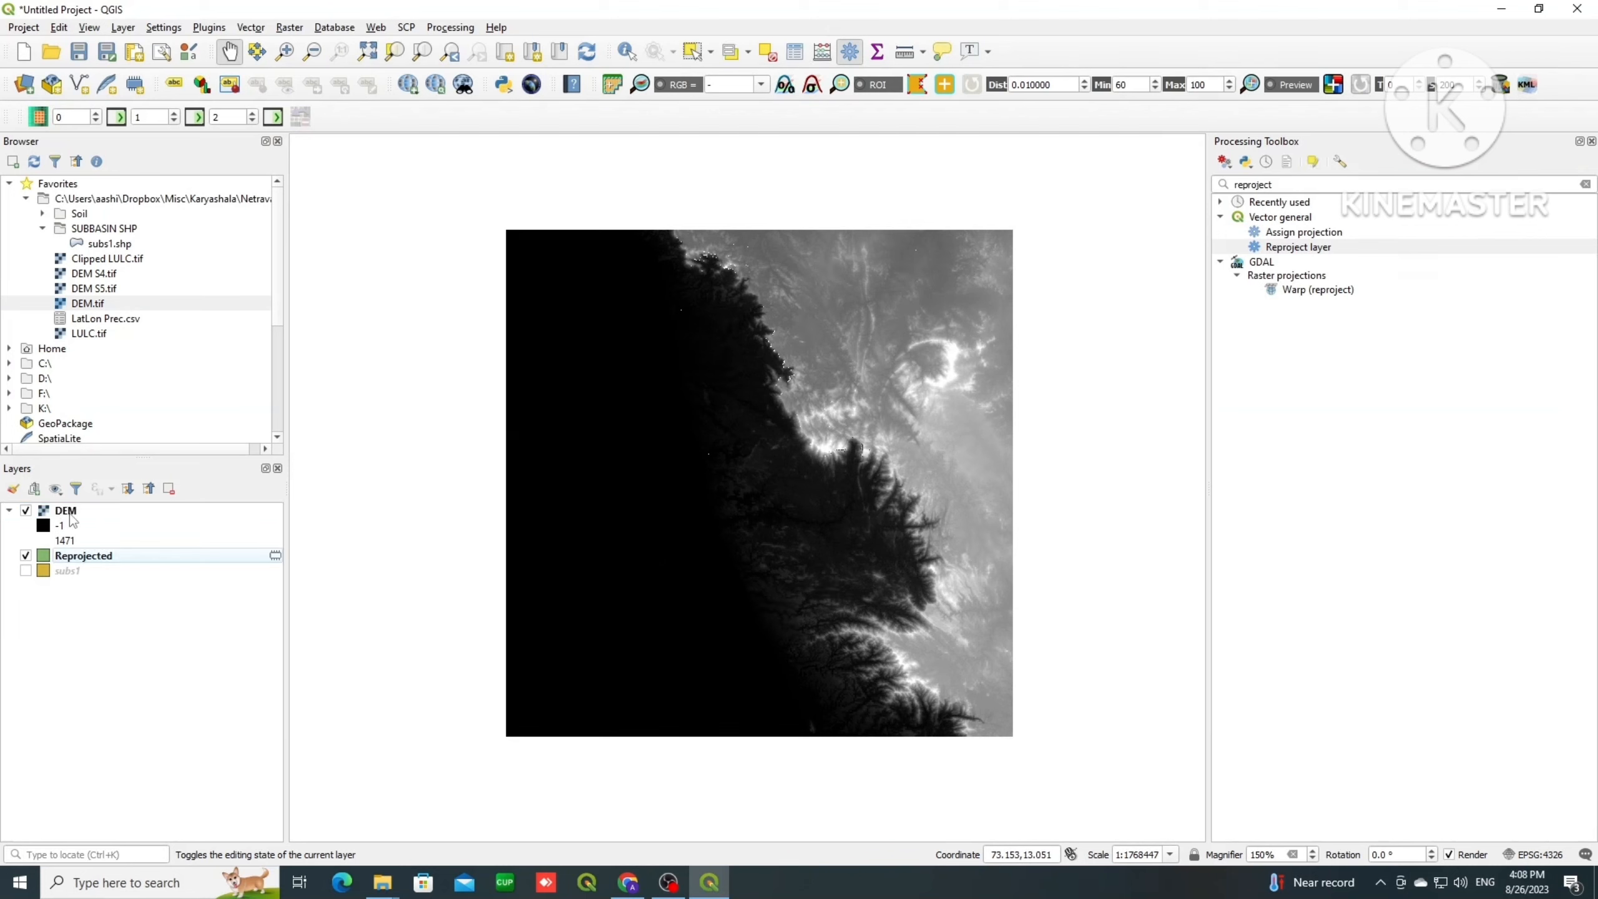
drag(71, 513, 74, 593)
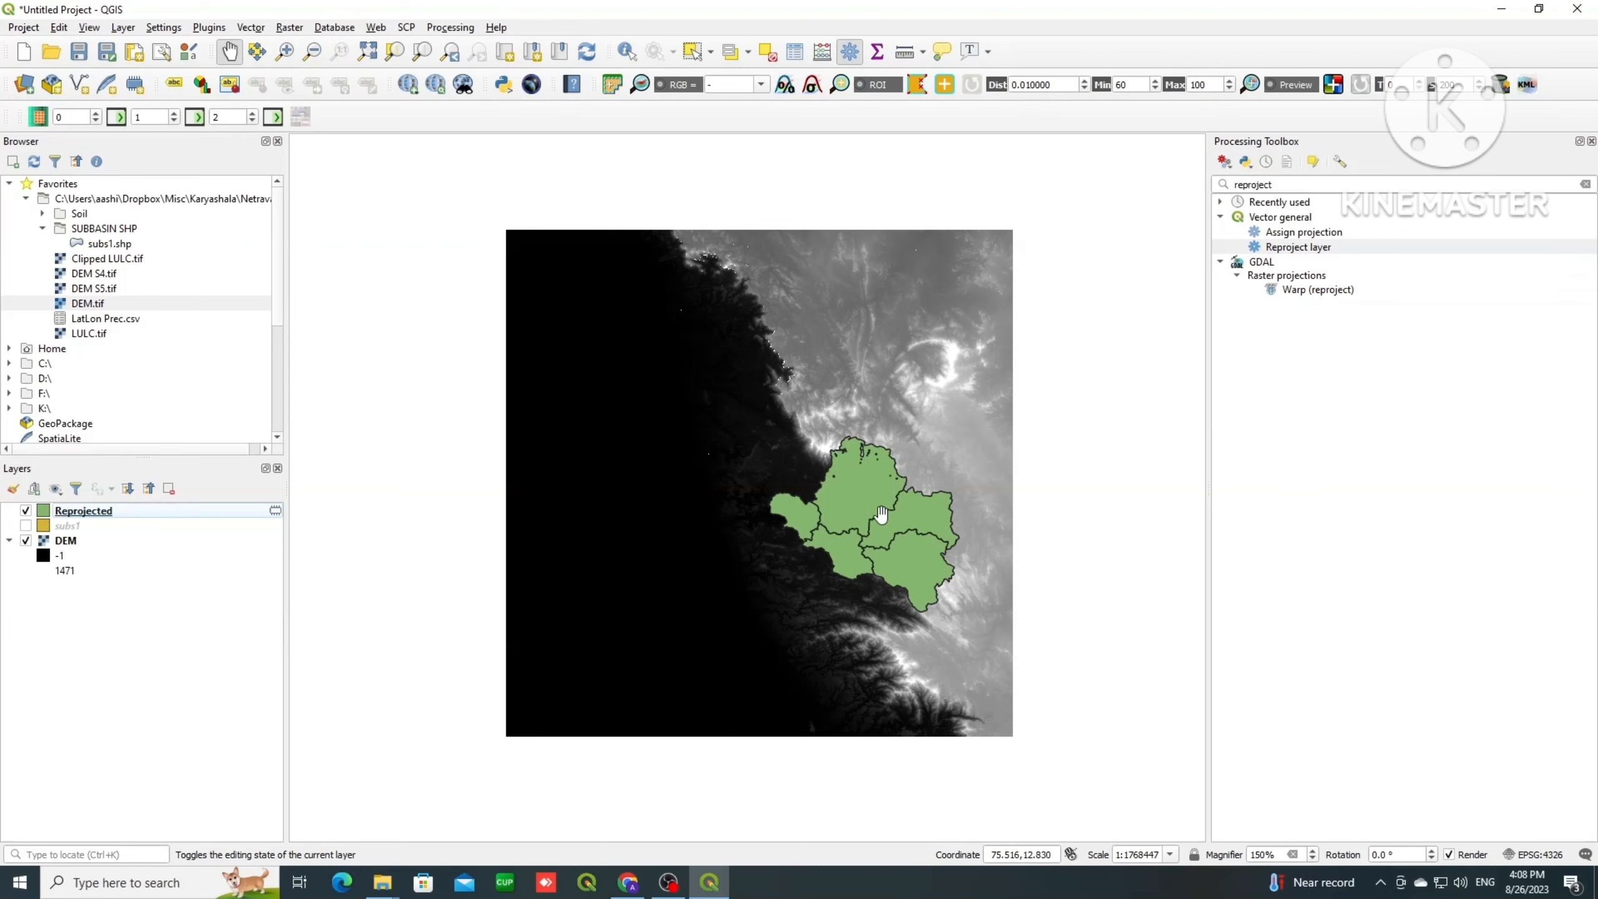
scroll(808, 538, up, 5)
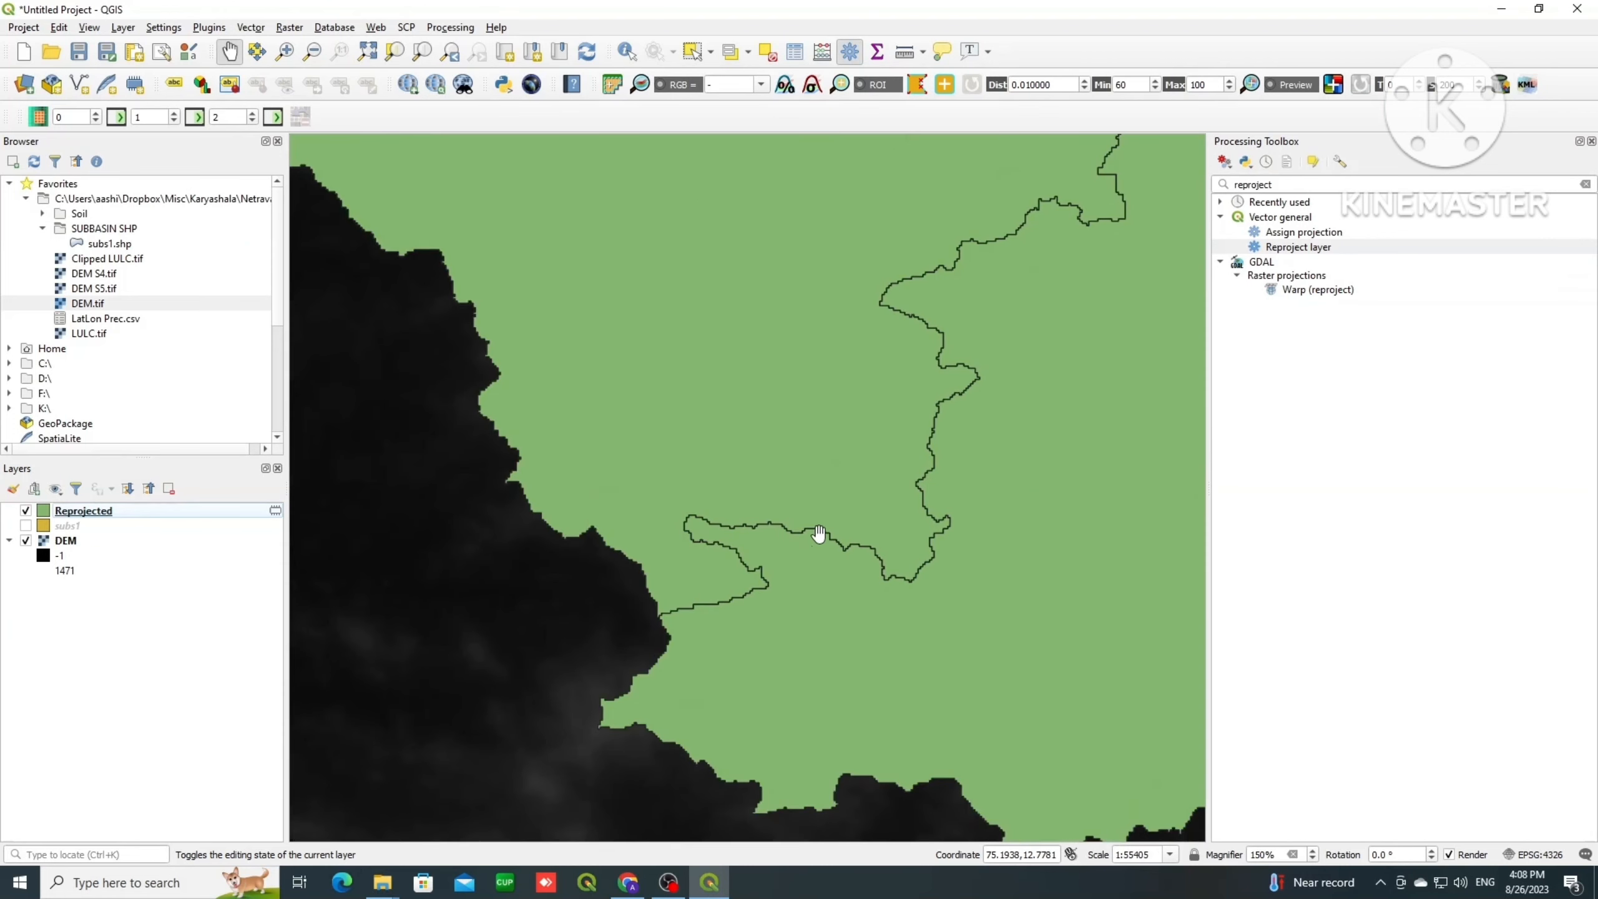
Step: Zoom to the Reprojected layer and examine how the subbasins overlay the surrounding DEM at different scales
right_click(86, 513)
click(94, 515)
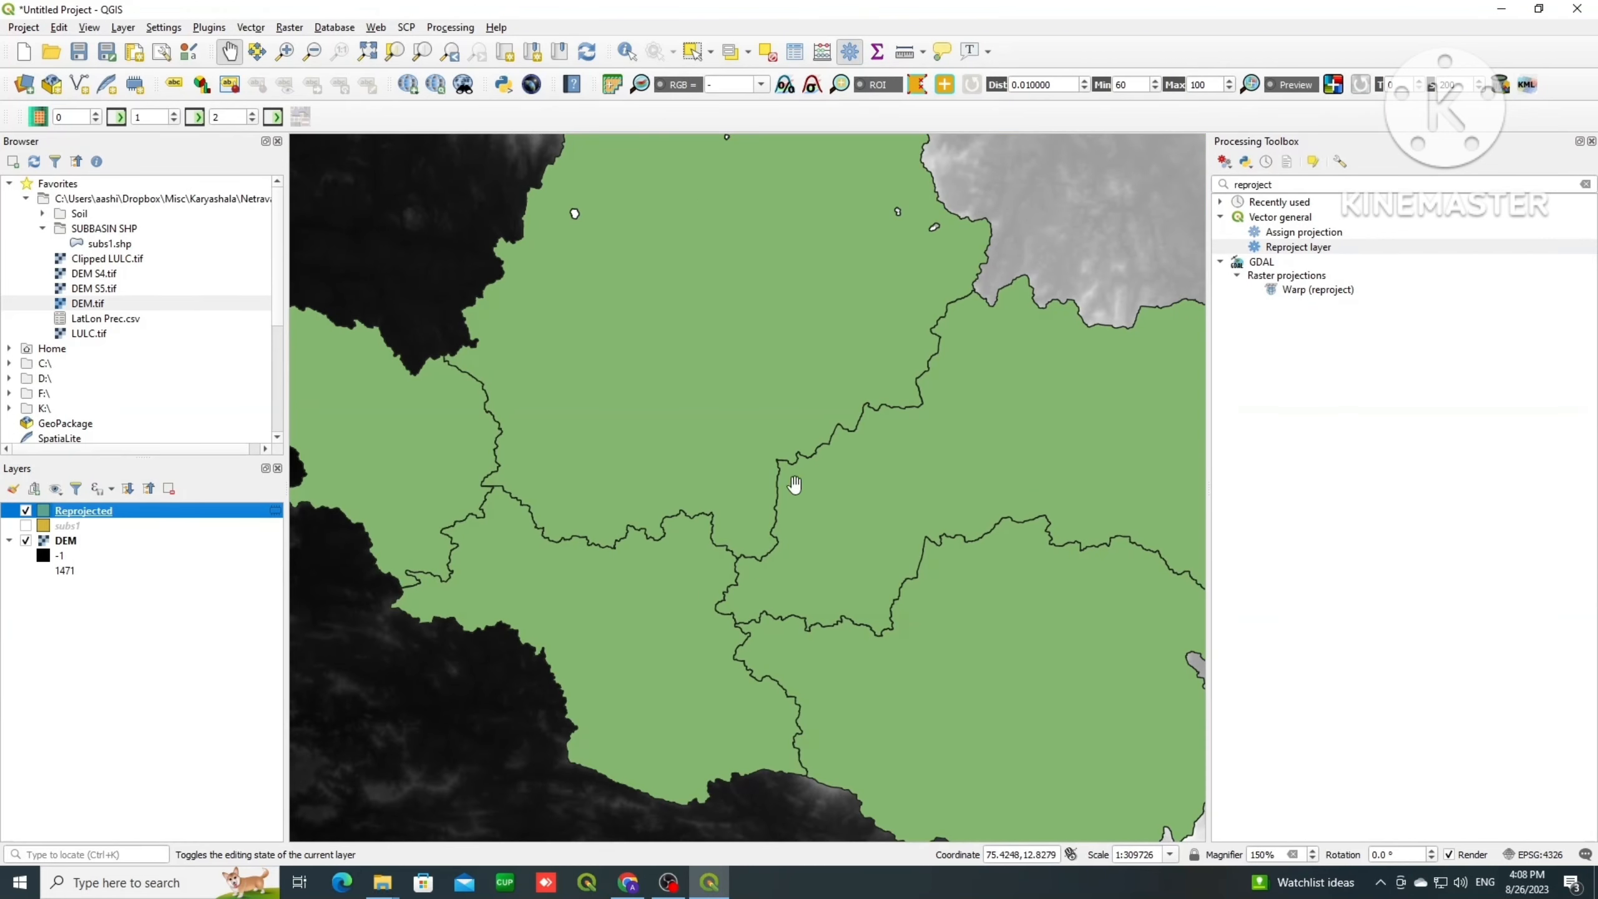
scroll(871, 526, down, 4)
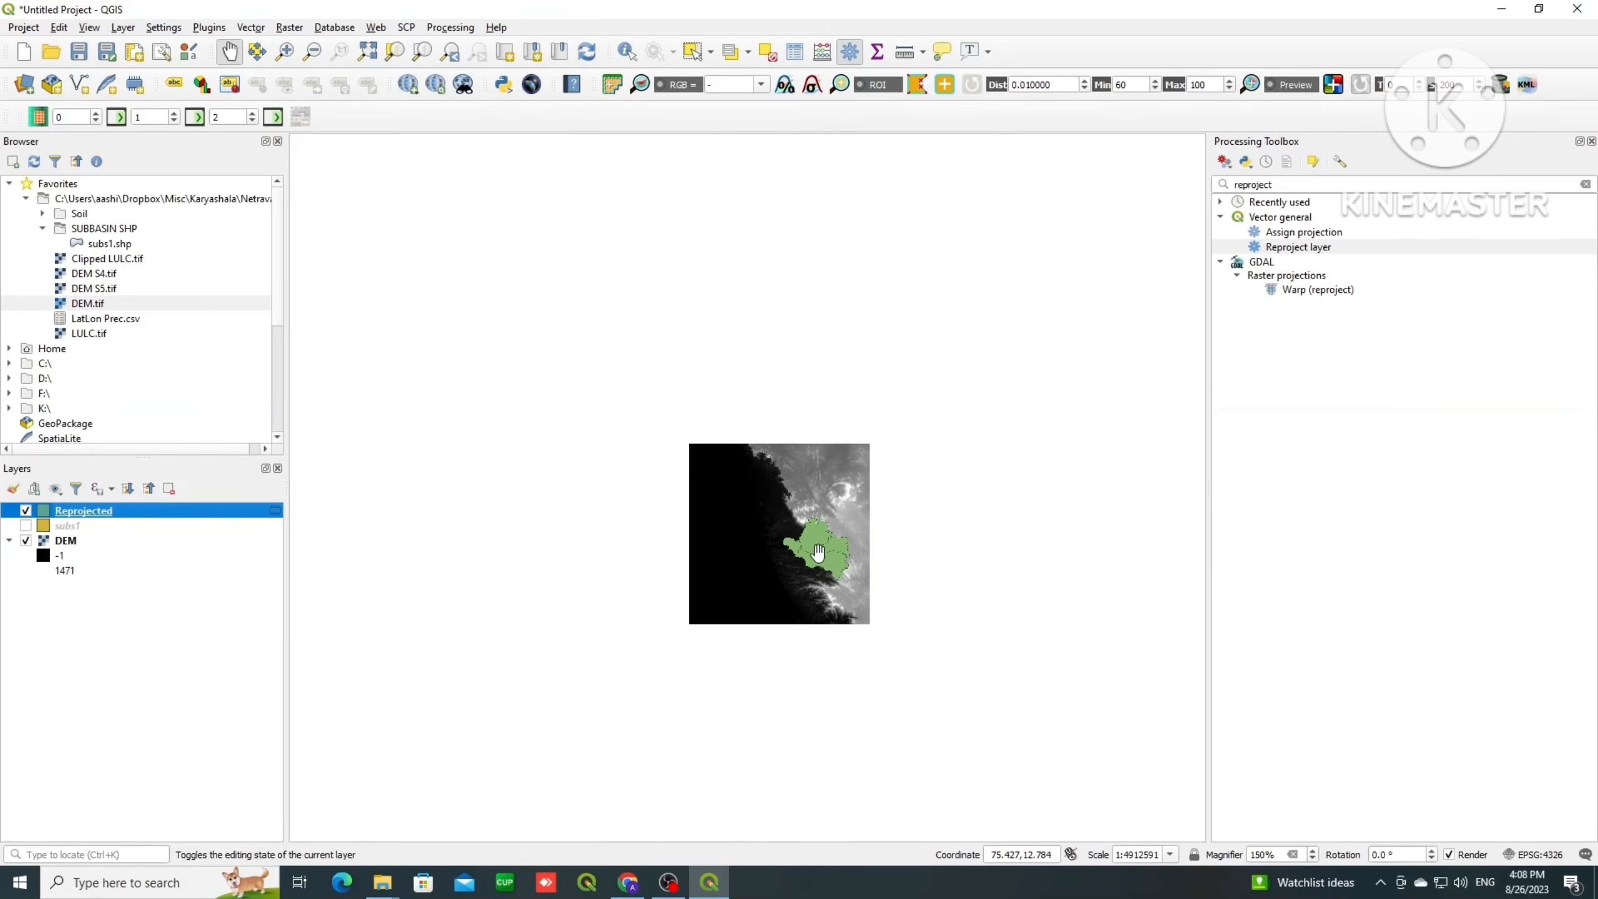
scroll(818, 544, up, 2)
scroll(817, 544, down, 3)
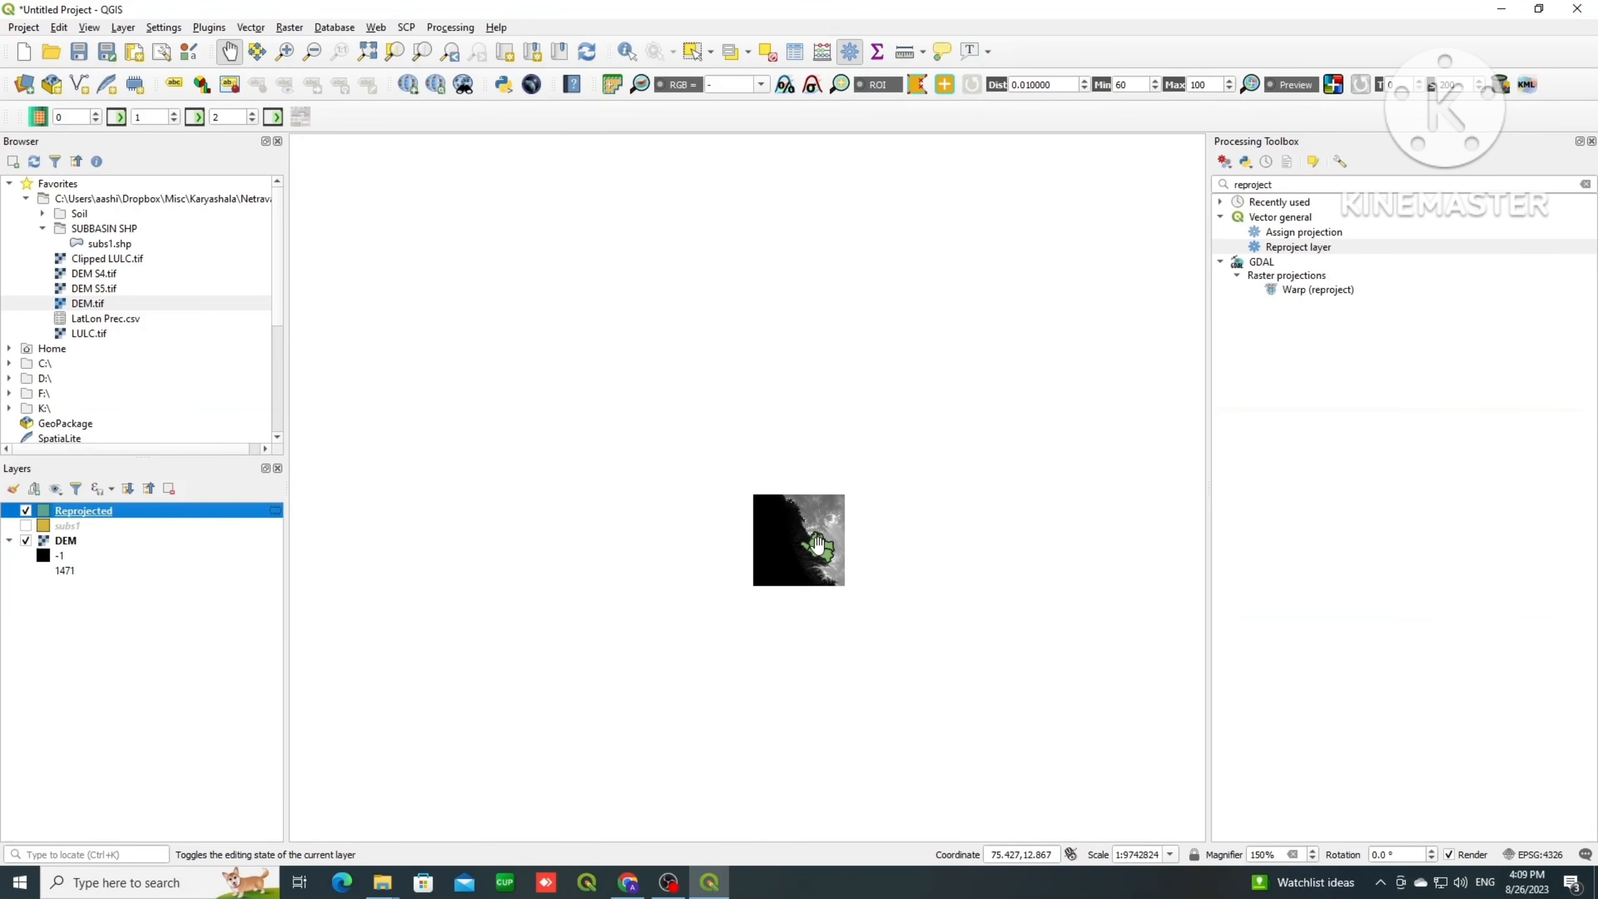
scroll(818, 544, up, 2)
scroll(798, 538, up, 1)
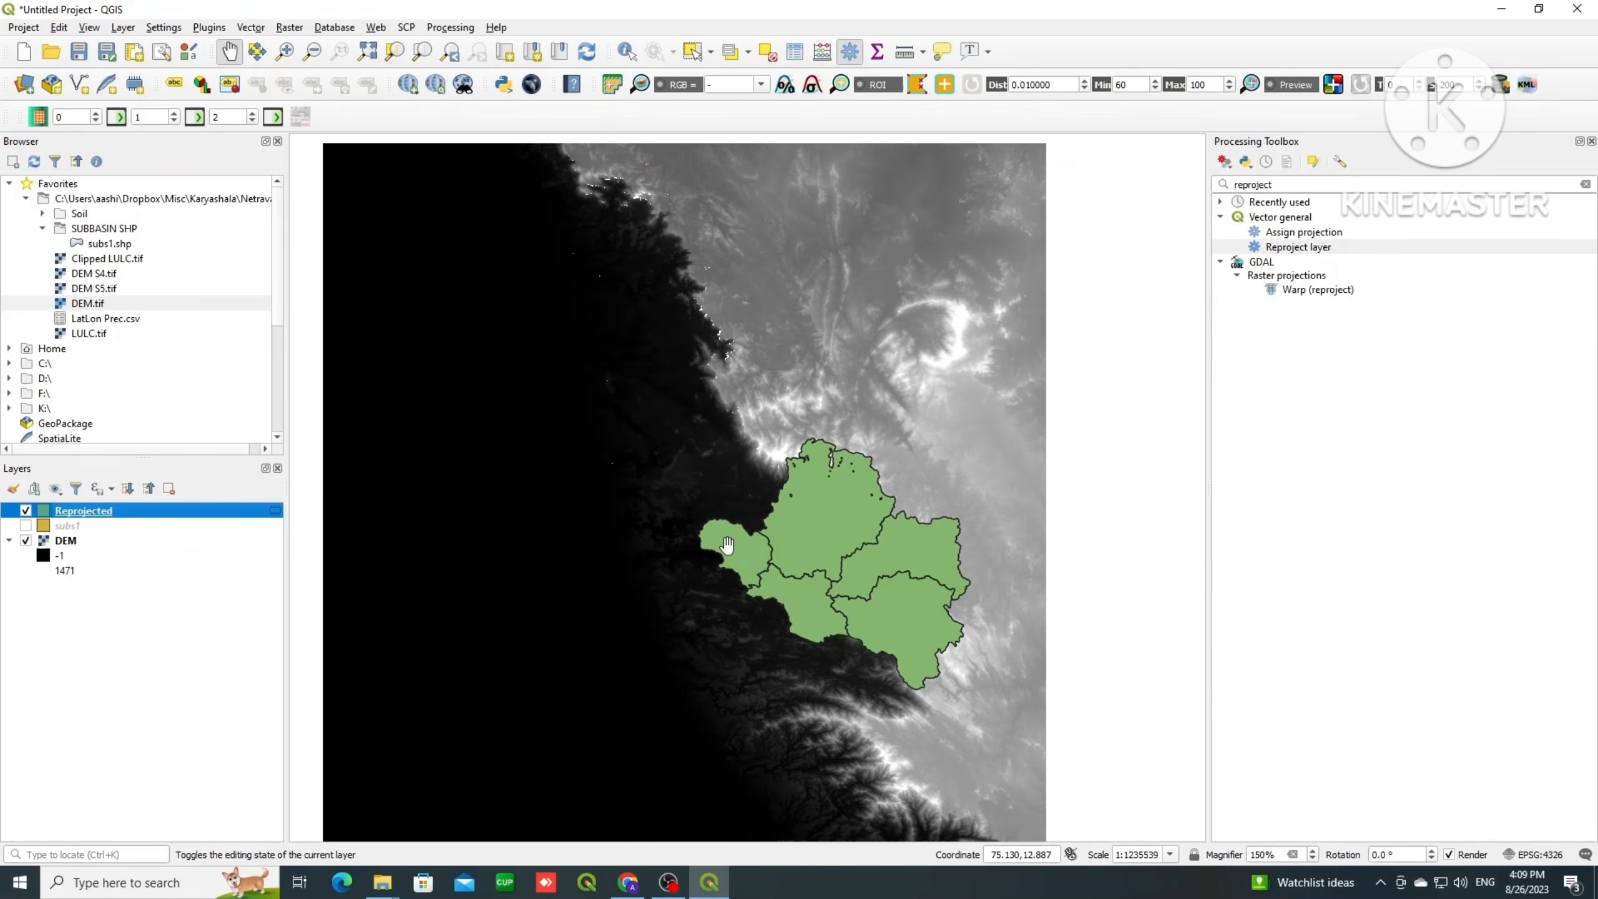
Step: Check the DEM layer's coordinate reference system in its layer information
drag(817, 532, 811, 502)
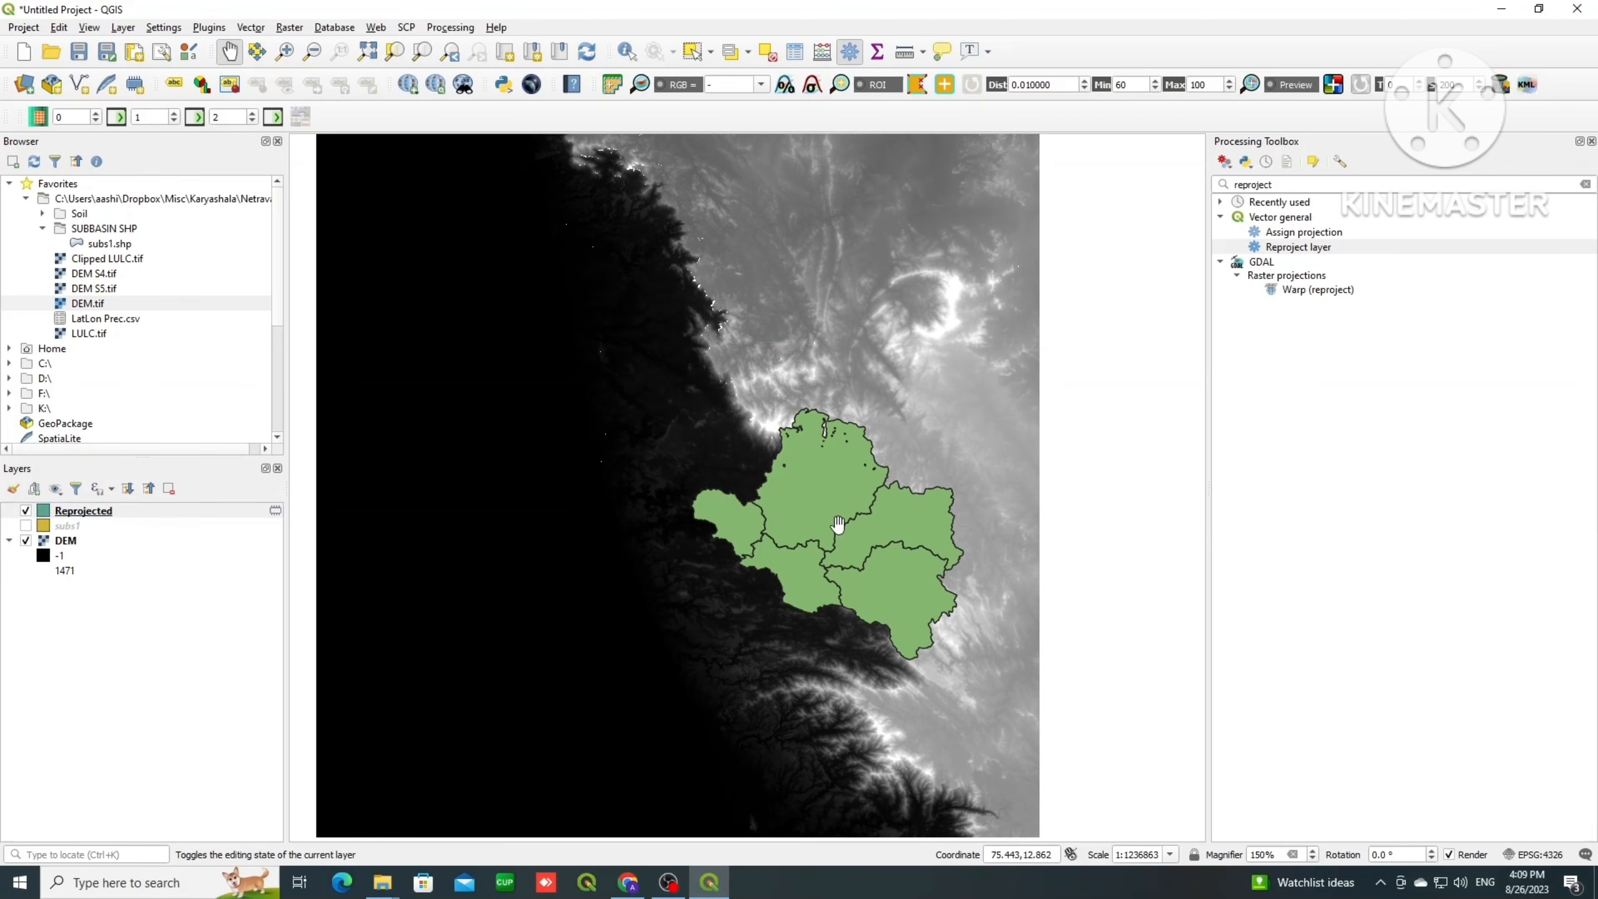
scroll(436, 535, down, 1)
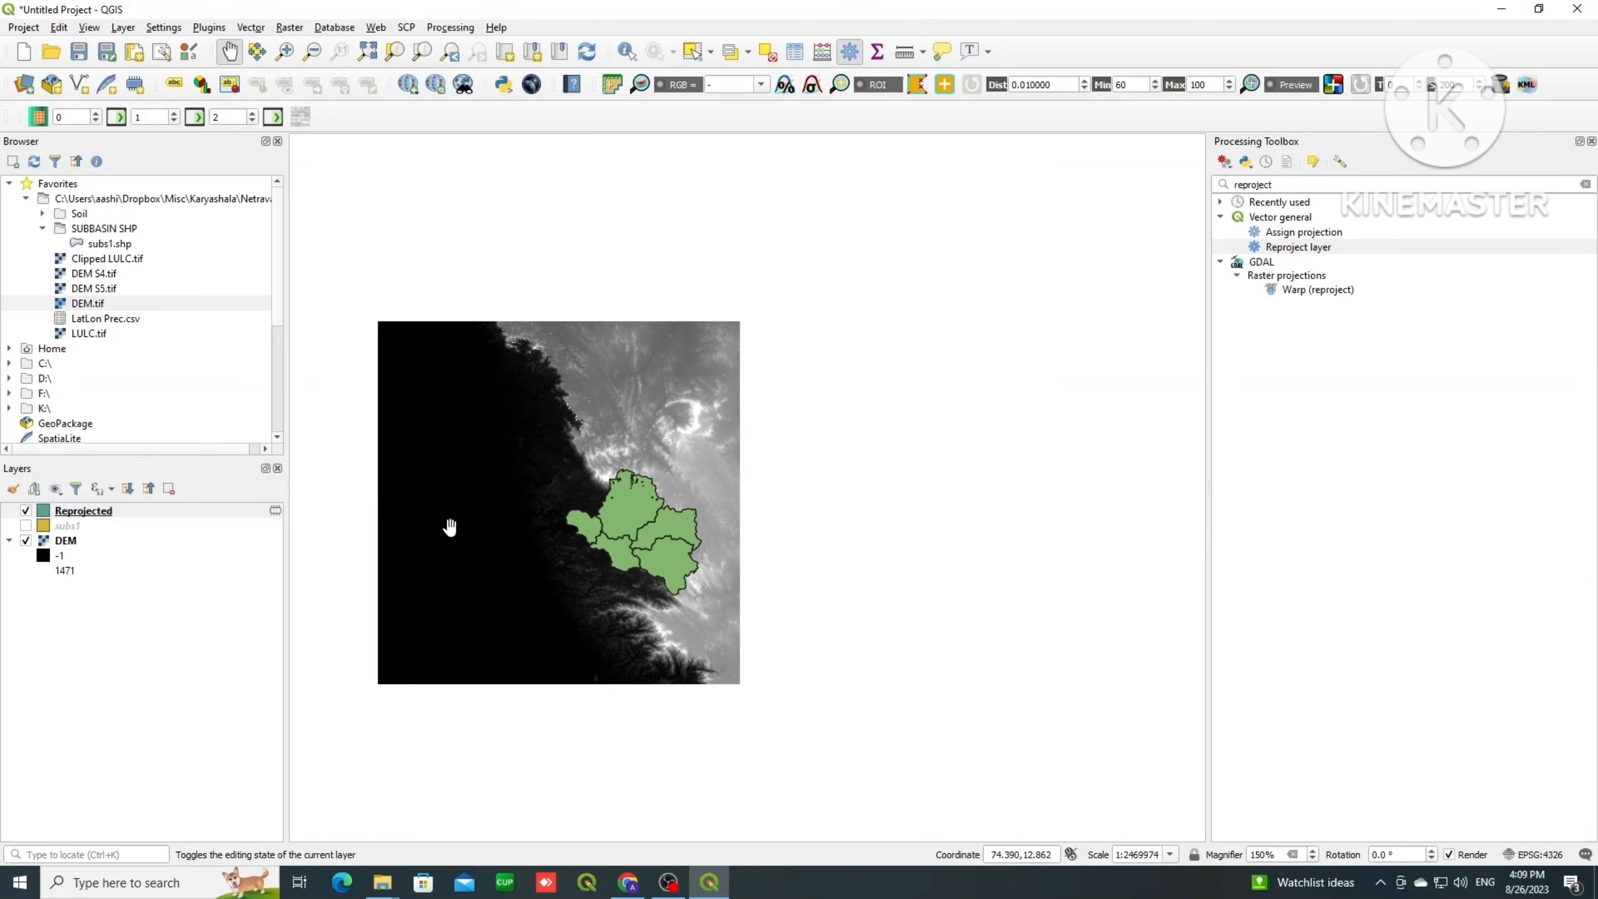
right_click(66, 541)
click(136, 810)
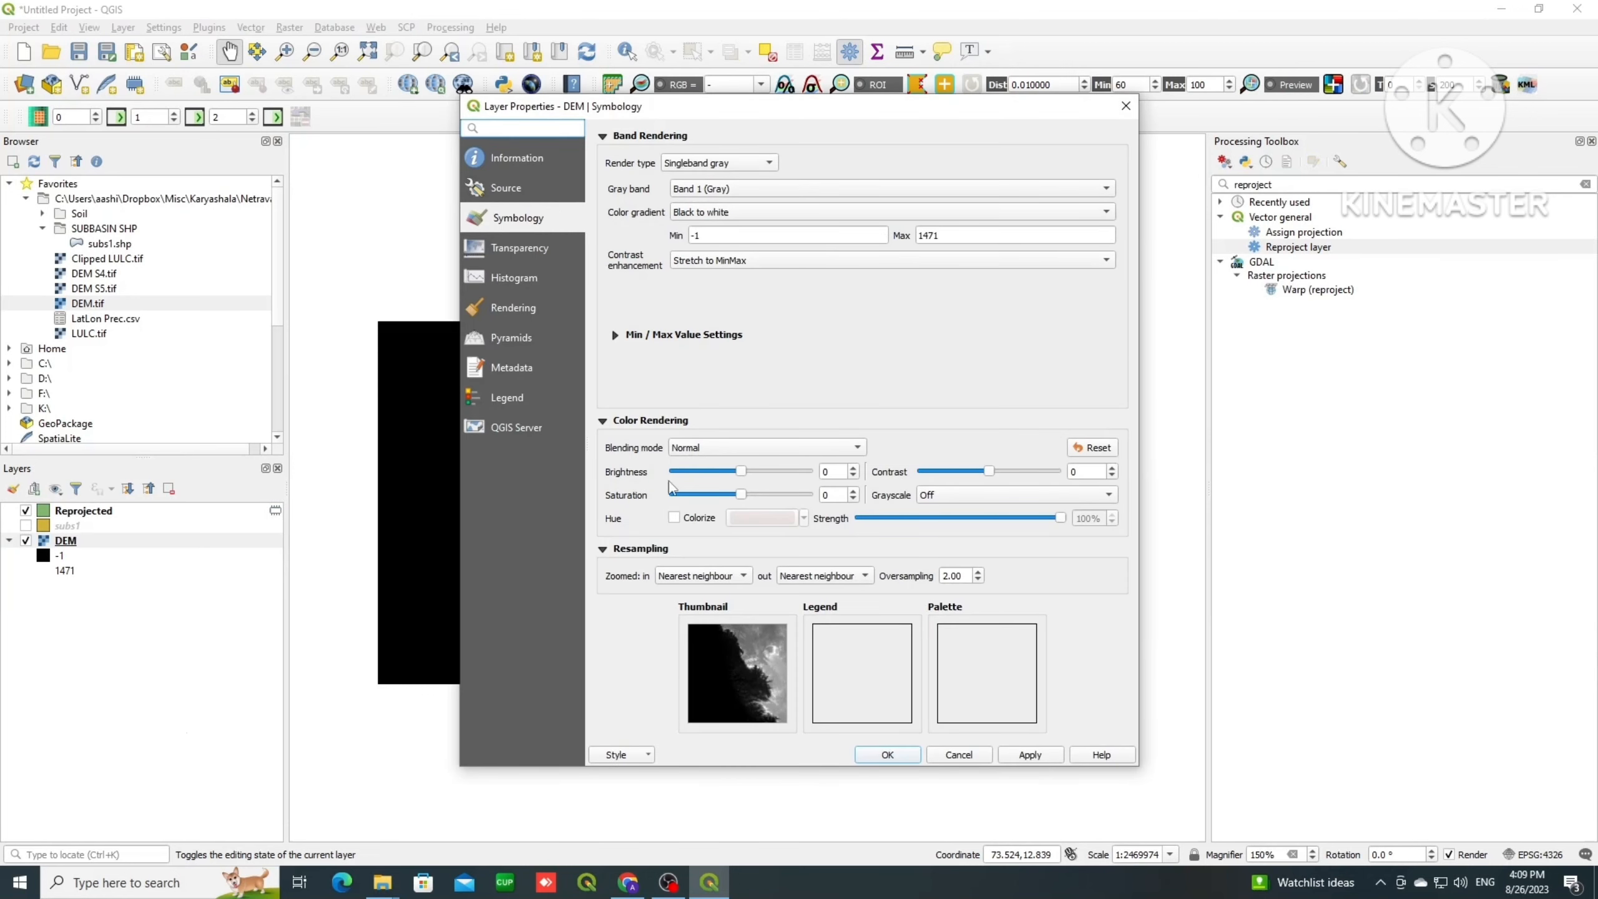
click(529, 162)
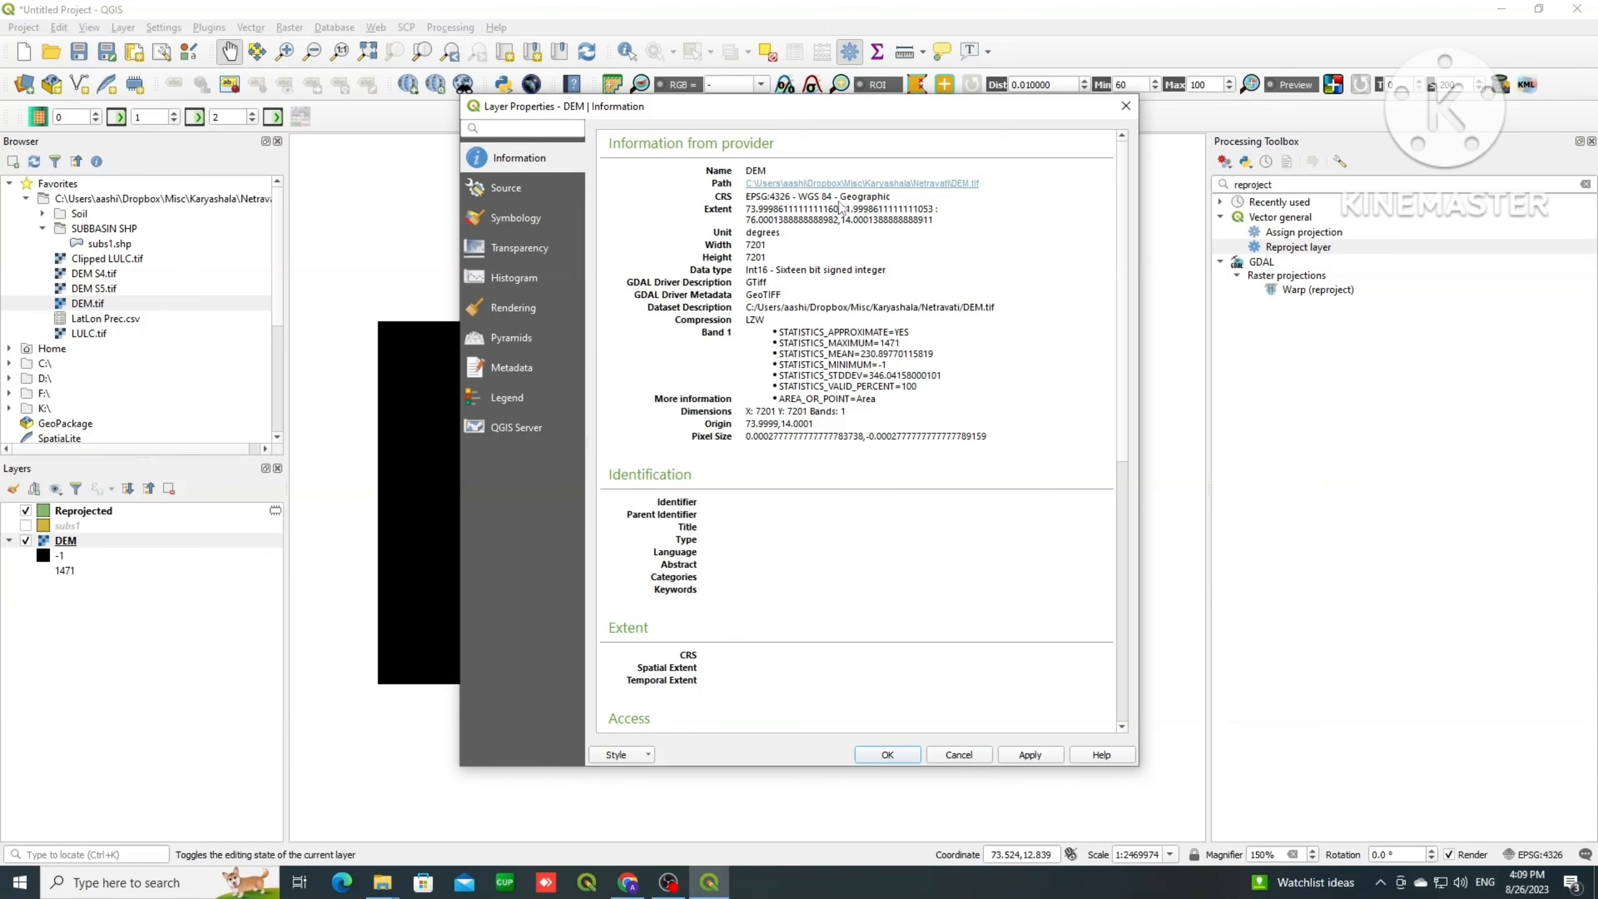
click(1125, 117)
Step: Search the processing tools for reproject and open the raster Warp (reproject) tool for the DEM layer
click(1287, 184)
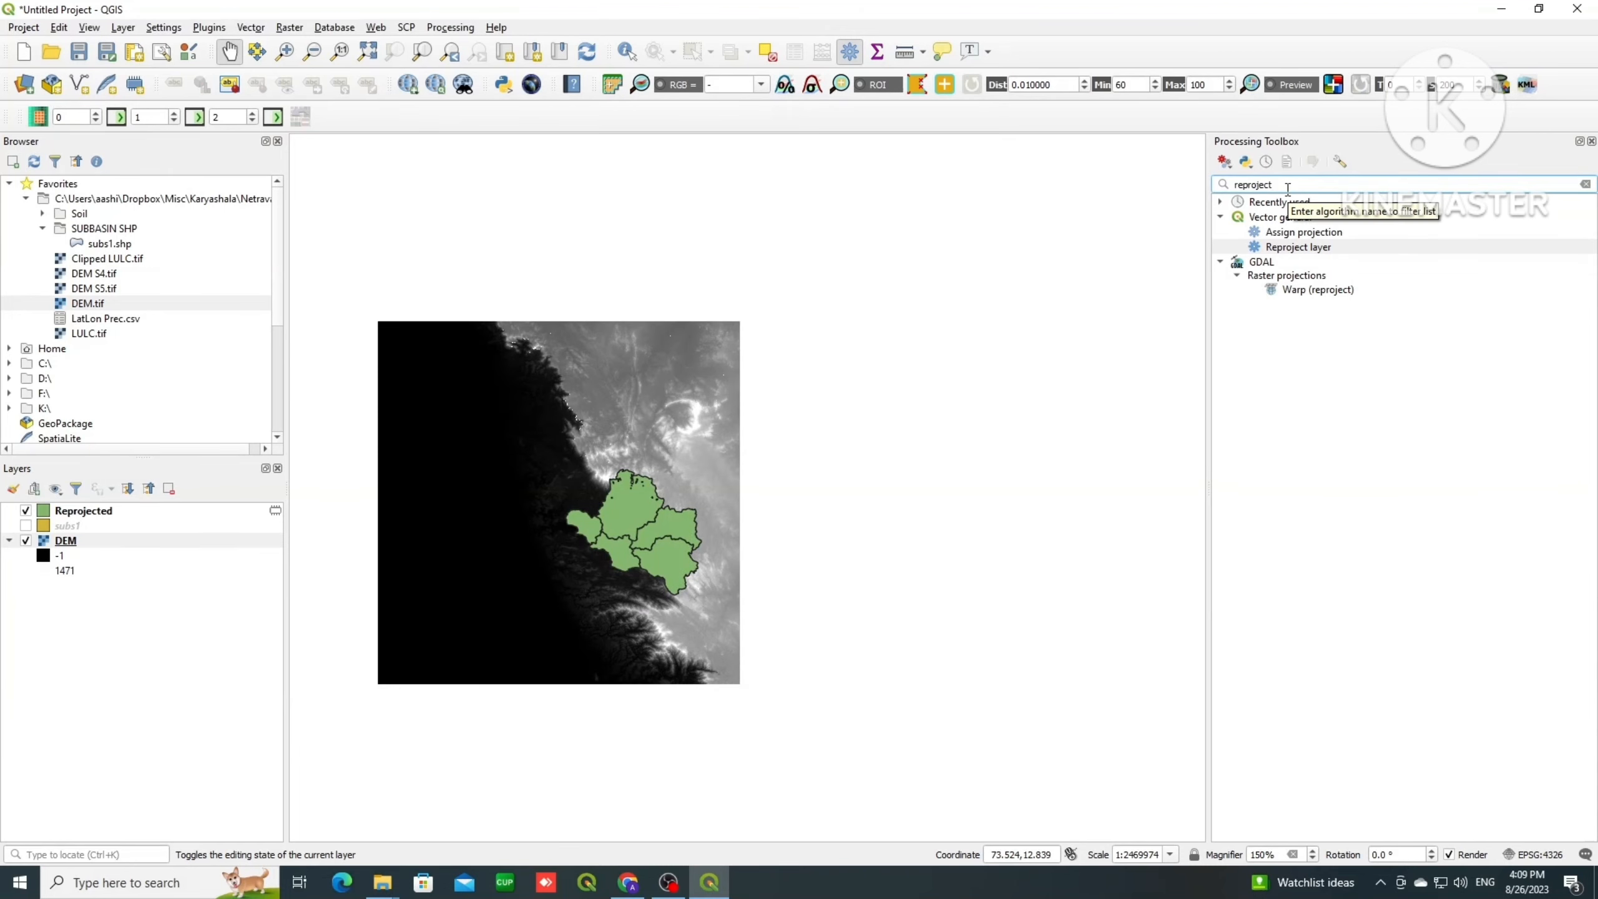
key(BackSpace)
key(BackSpace)
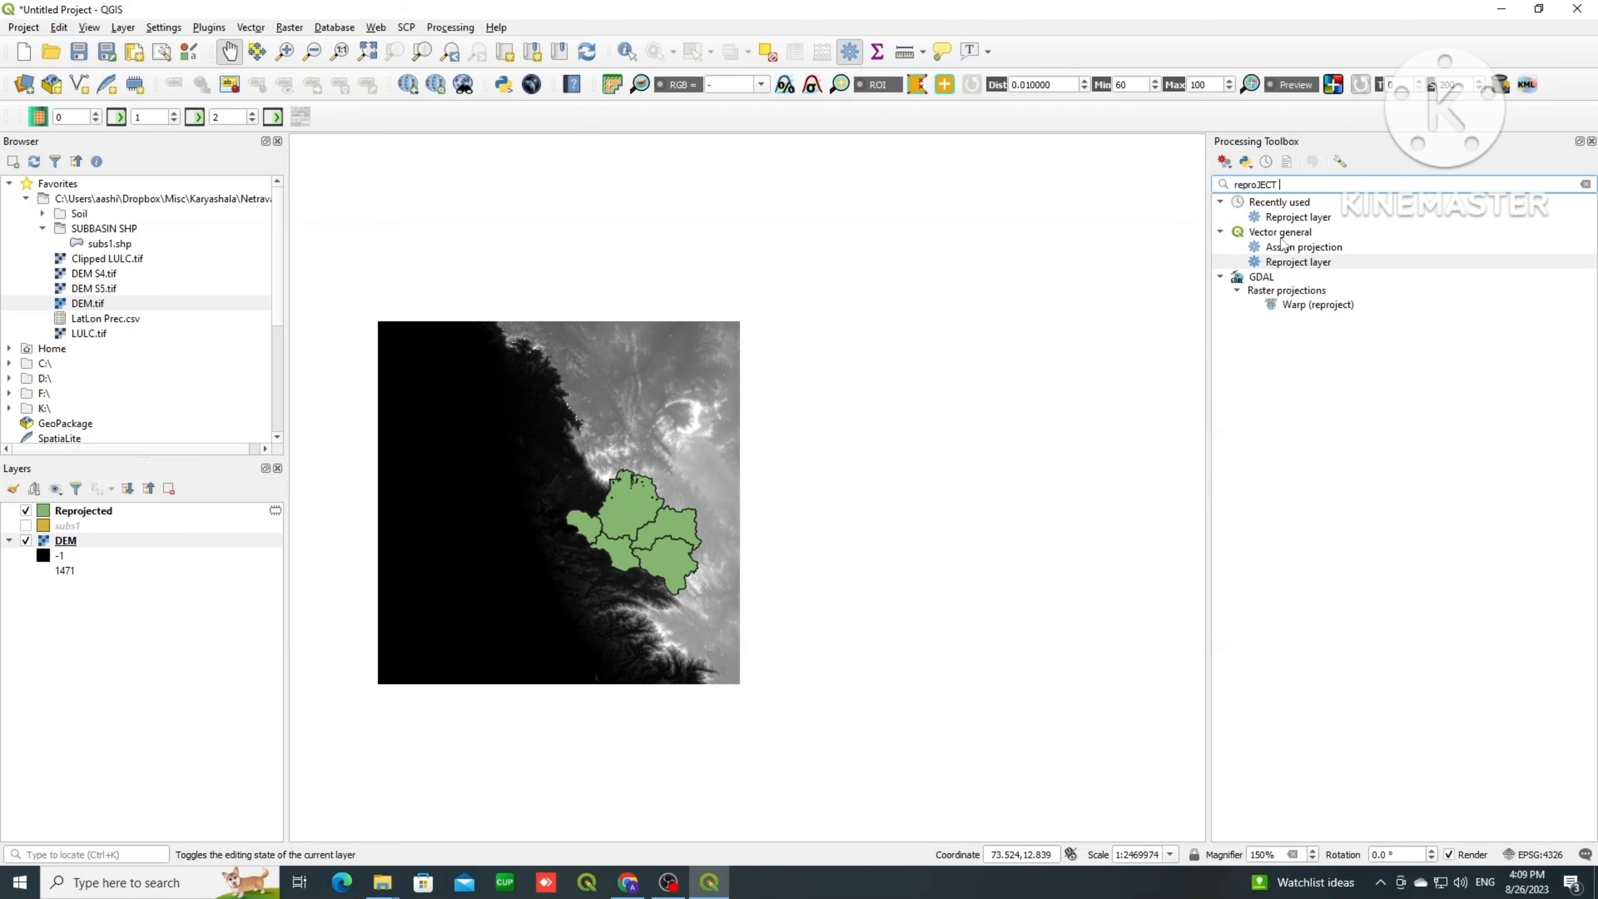
double_click(1320, 305)
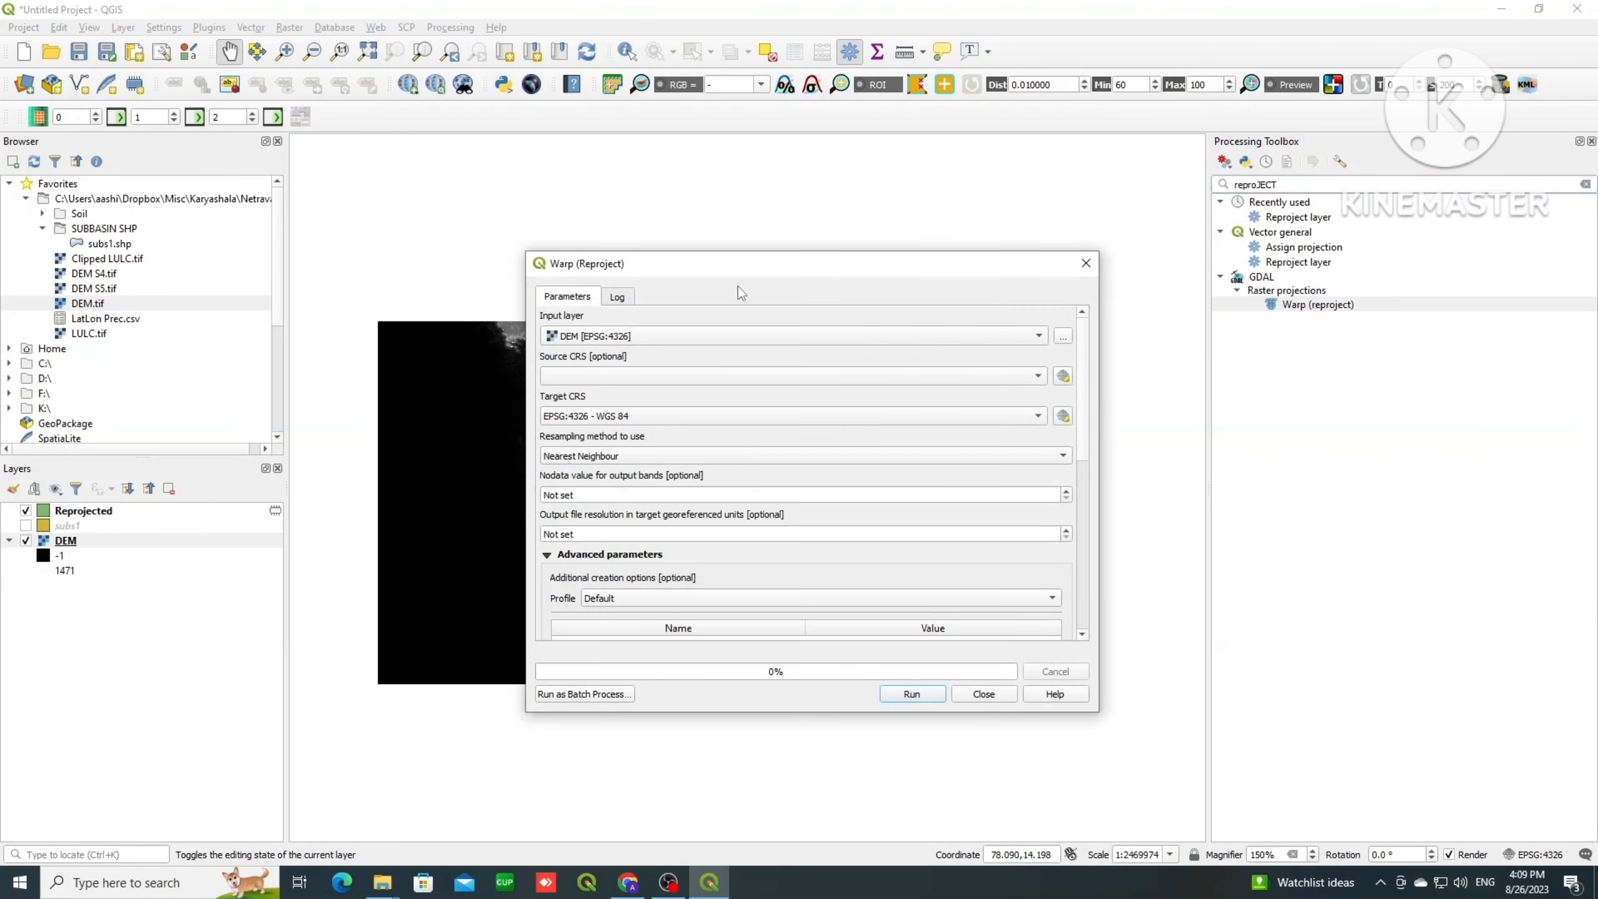
drag(741, 275, 668, 115)
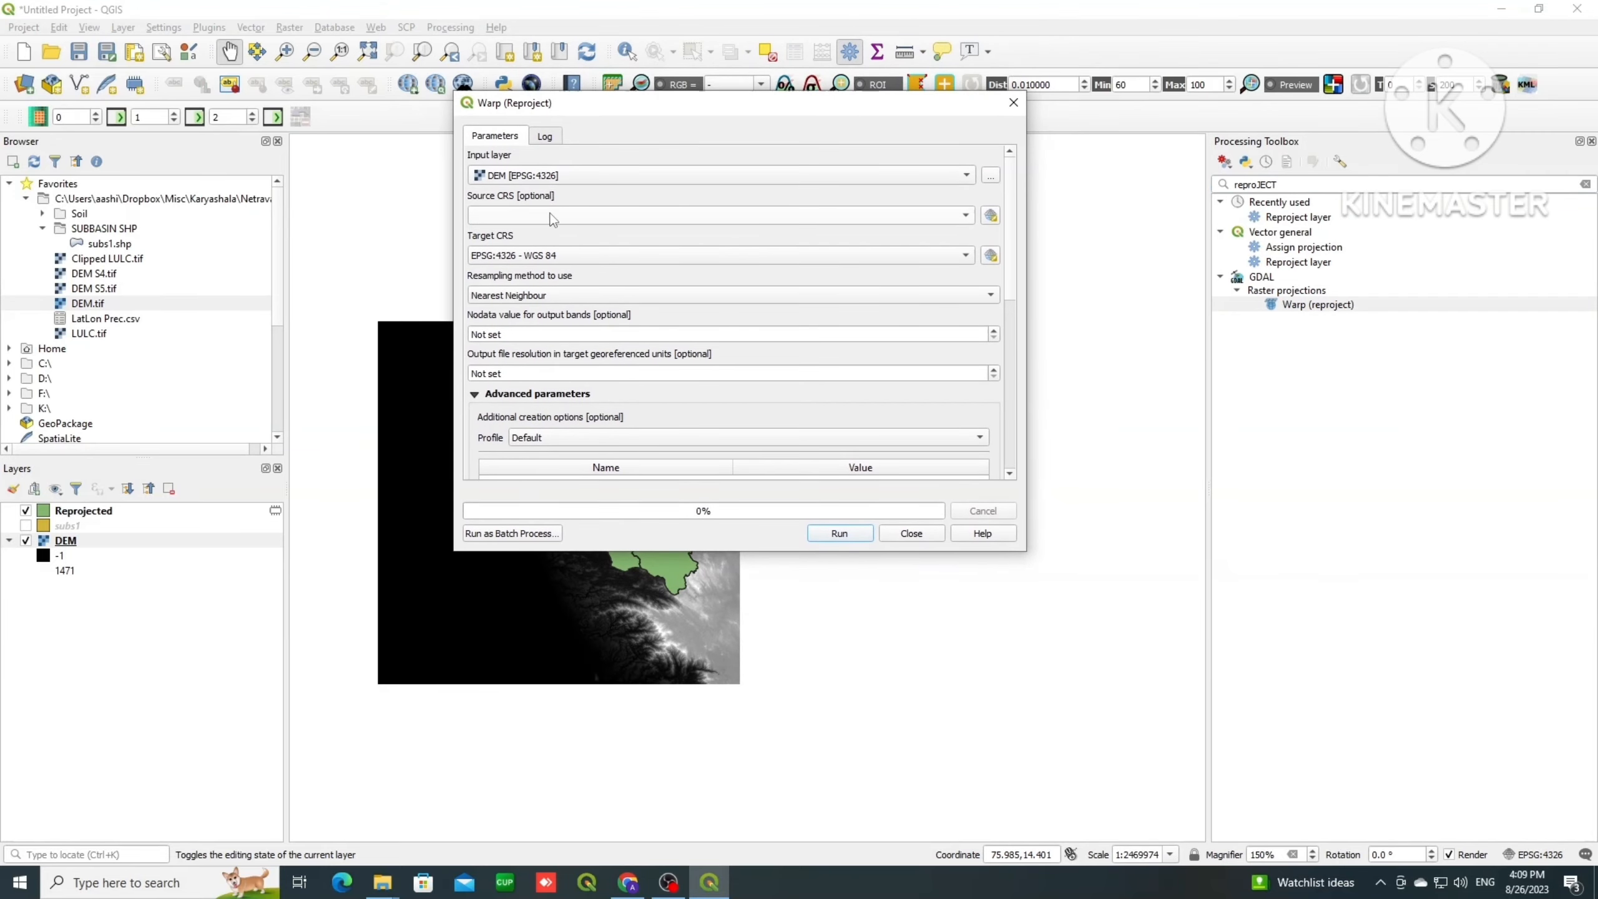
Step: Look through the Warp tool's target CRS choices and filter the coordinate reference systems by WGS84
click(558, 256)
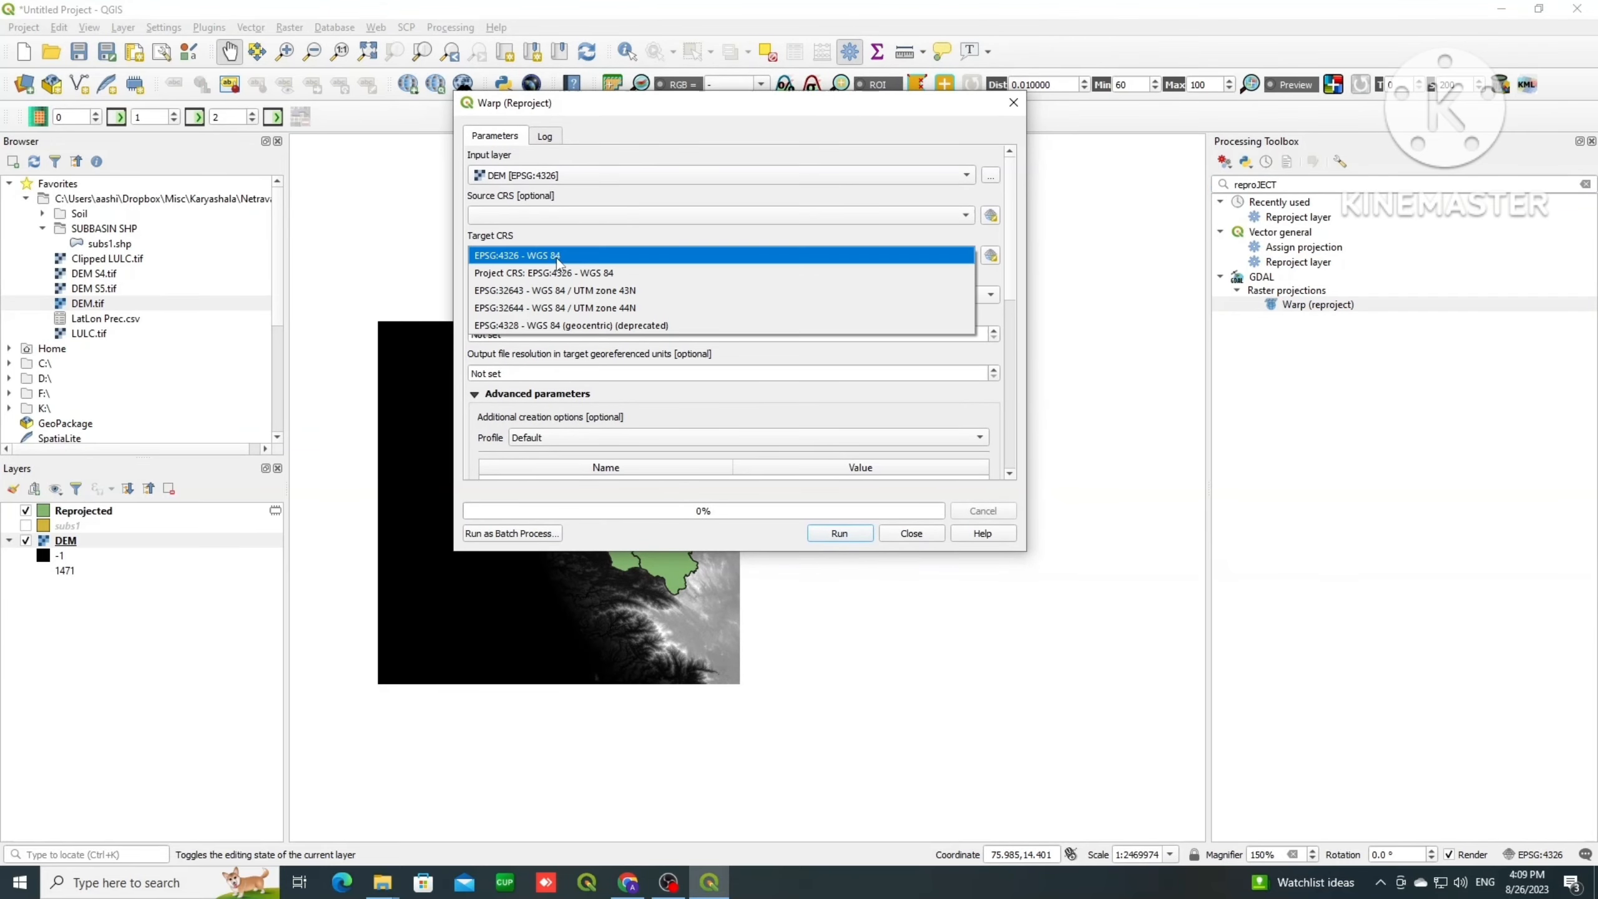
click(558, 258)
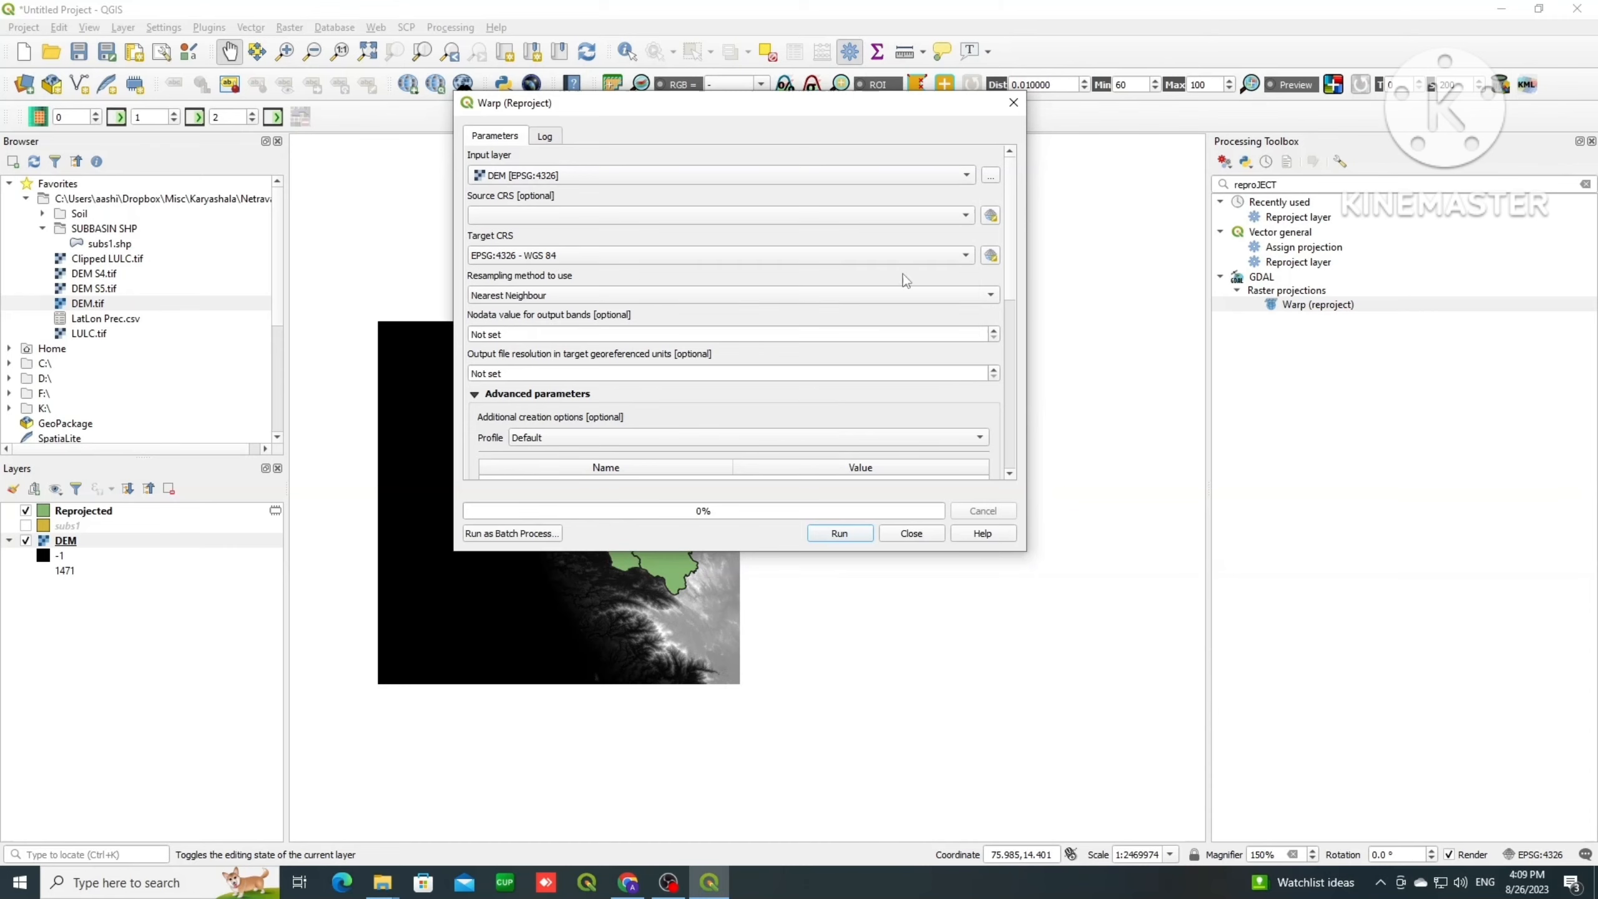
click(990, 257)
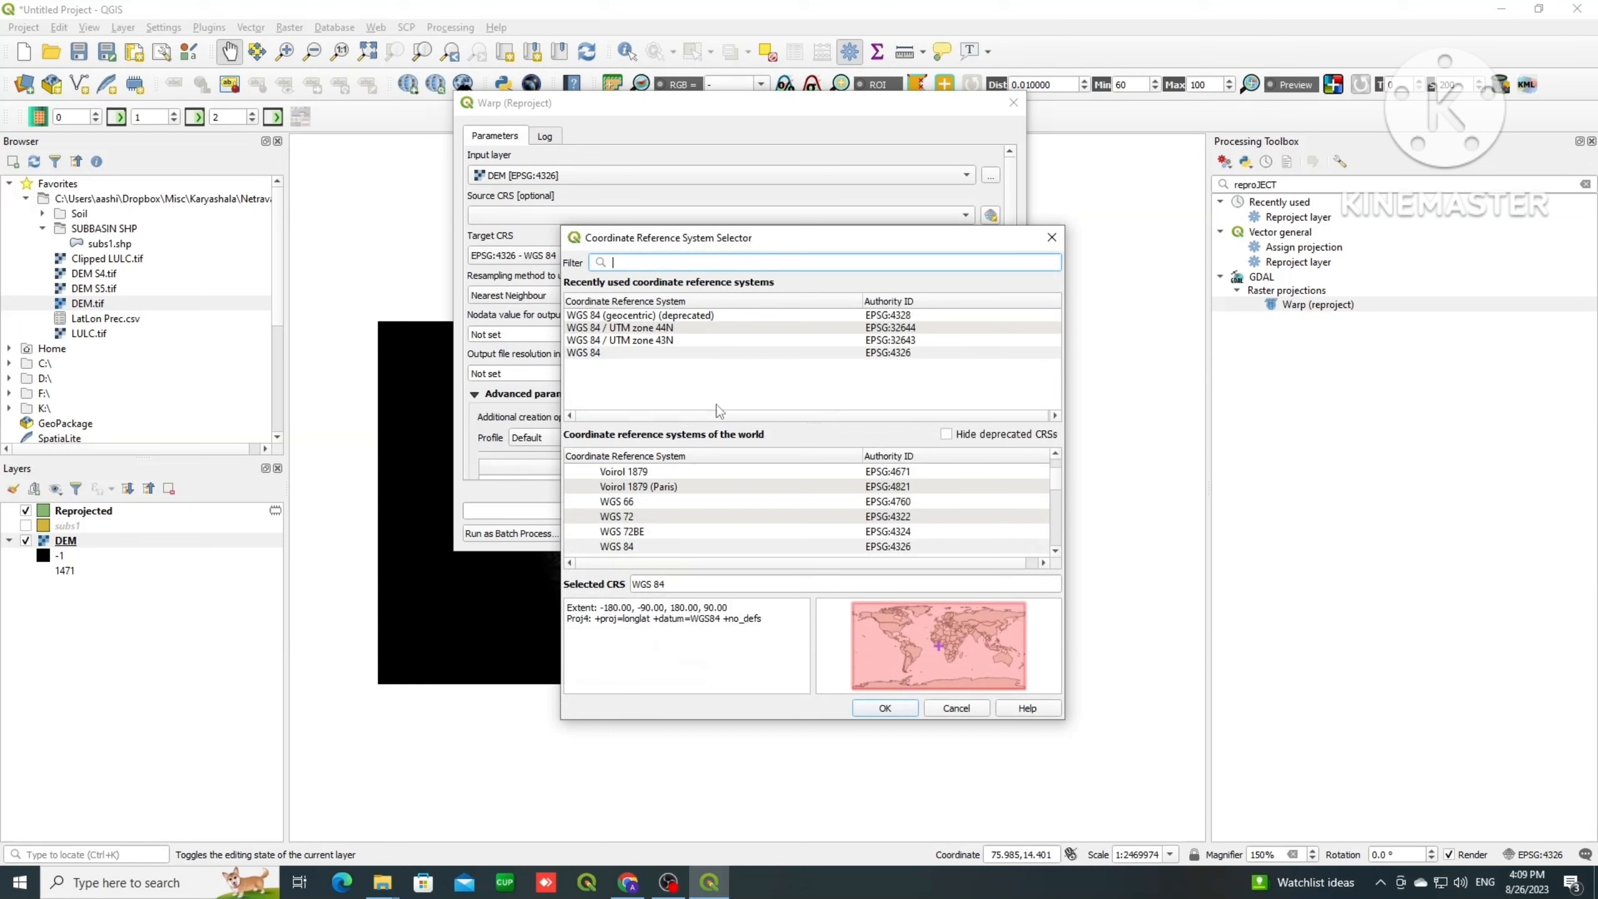
text(W)
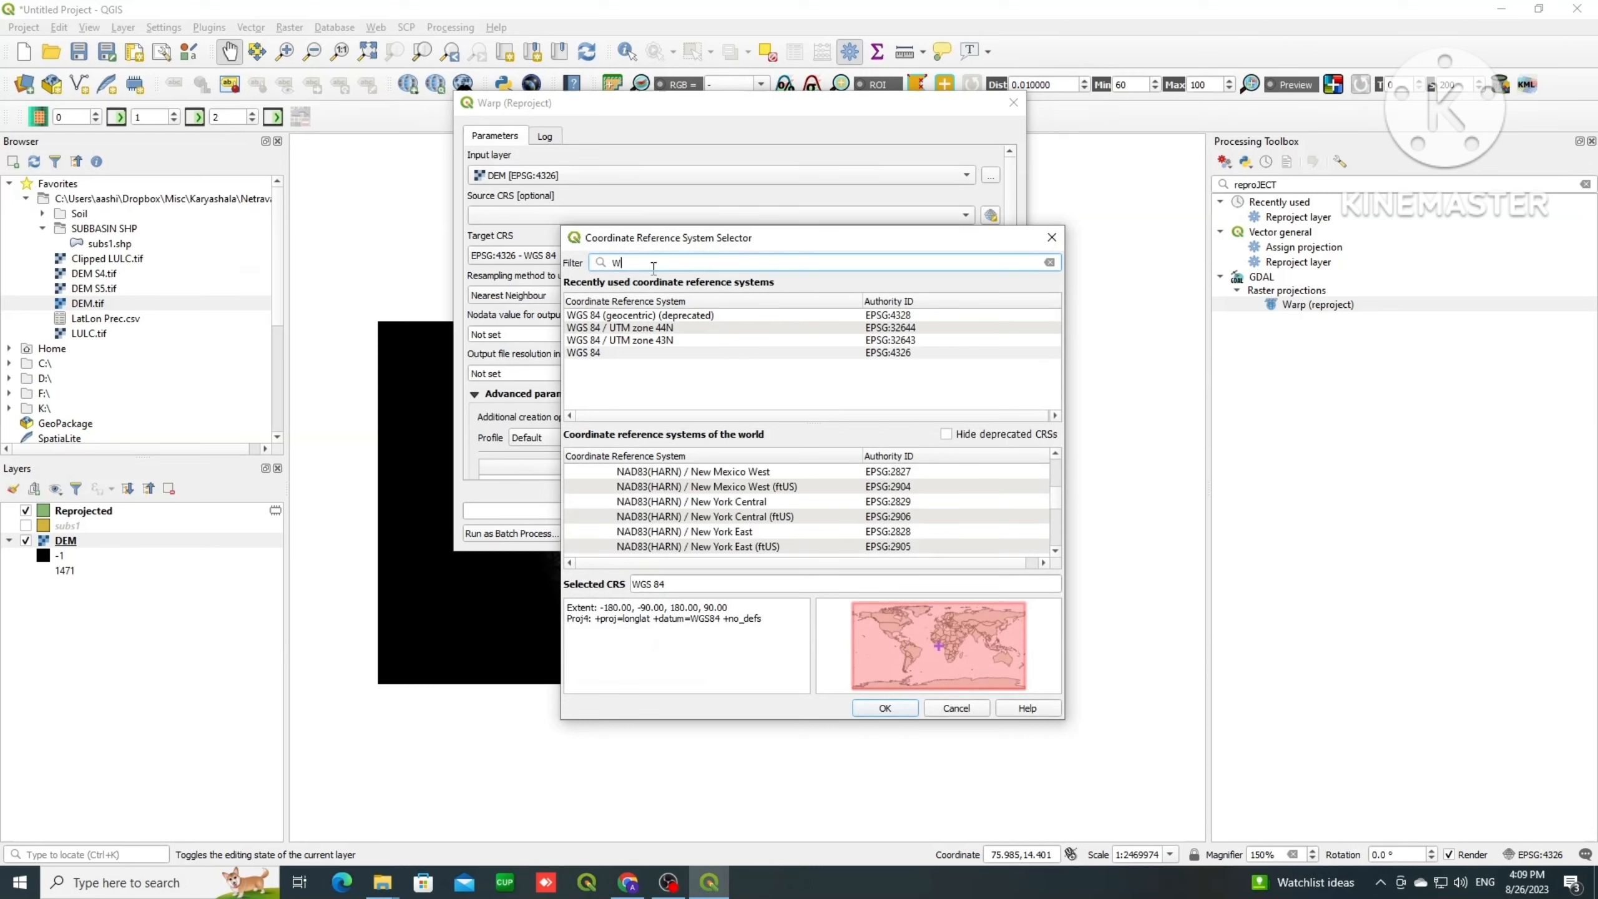
text(GS84)
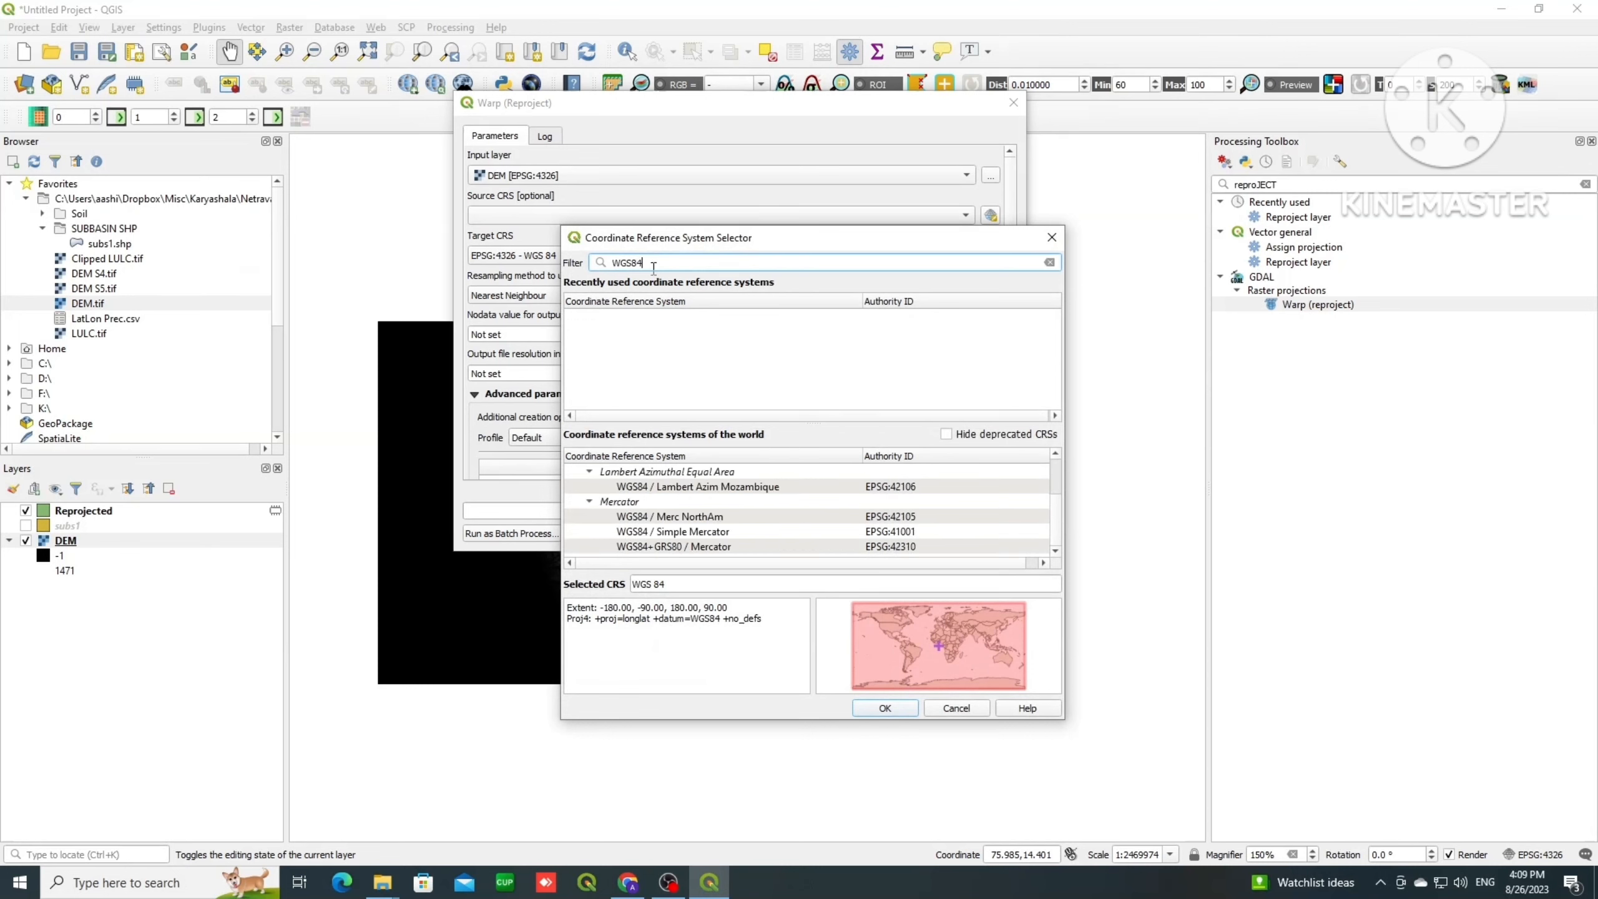
scroll(789, 510, up, 2)
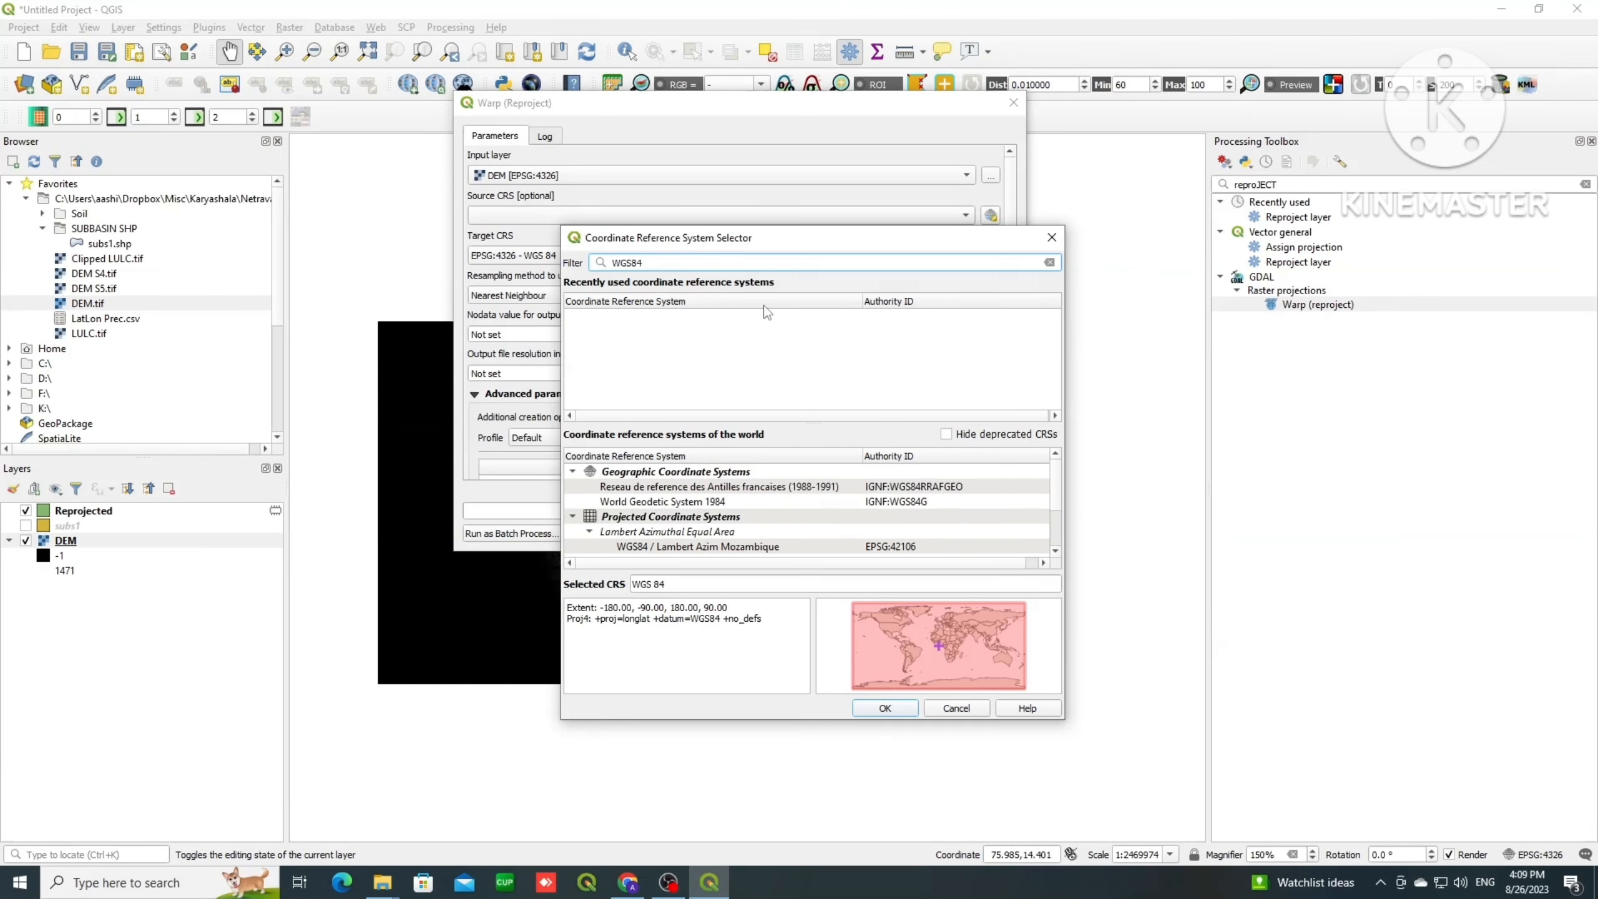
Step: Find EPSG:4326 in the CRS selector, set WGS 84 as the target CRS and run the Warp on the DEM
double_click(601, 263)
text(EPSG)
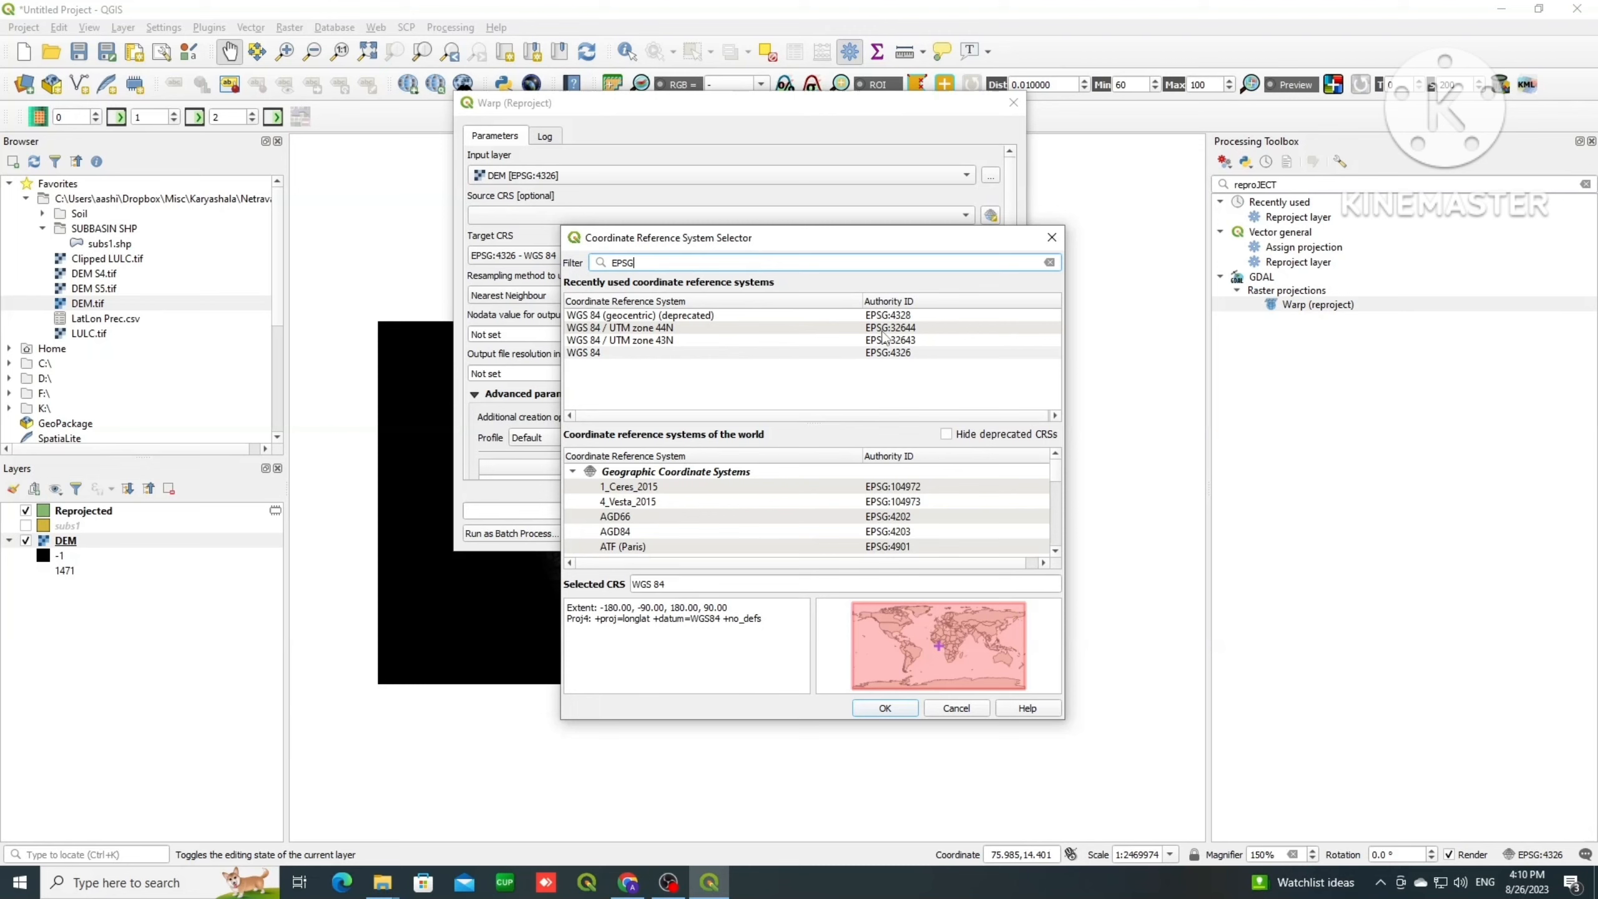
text(:4326)
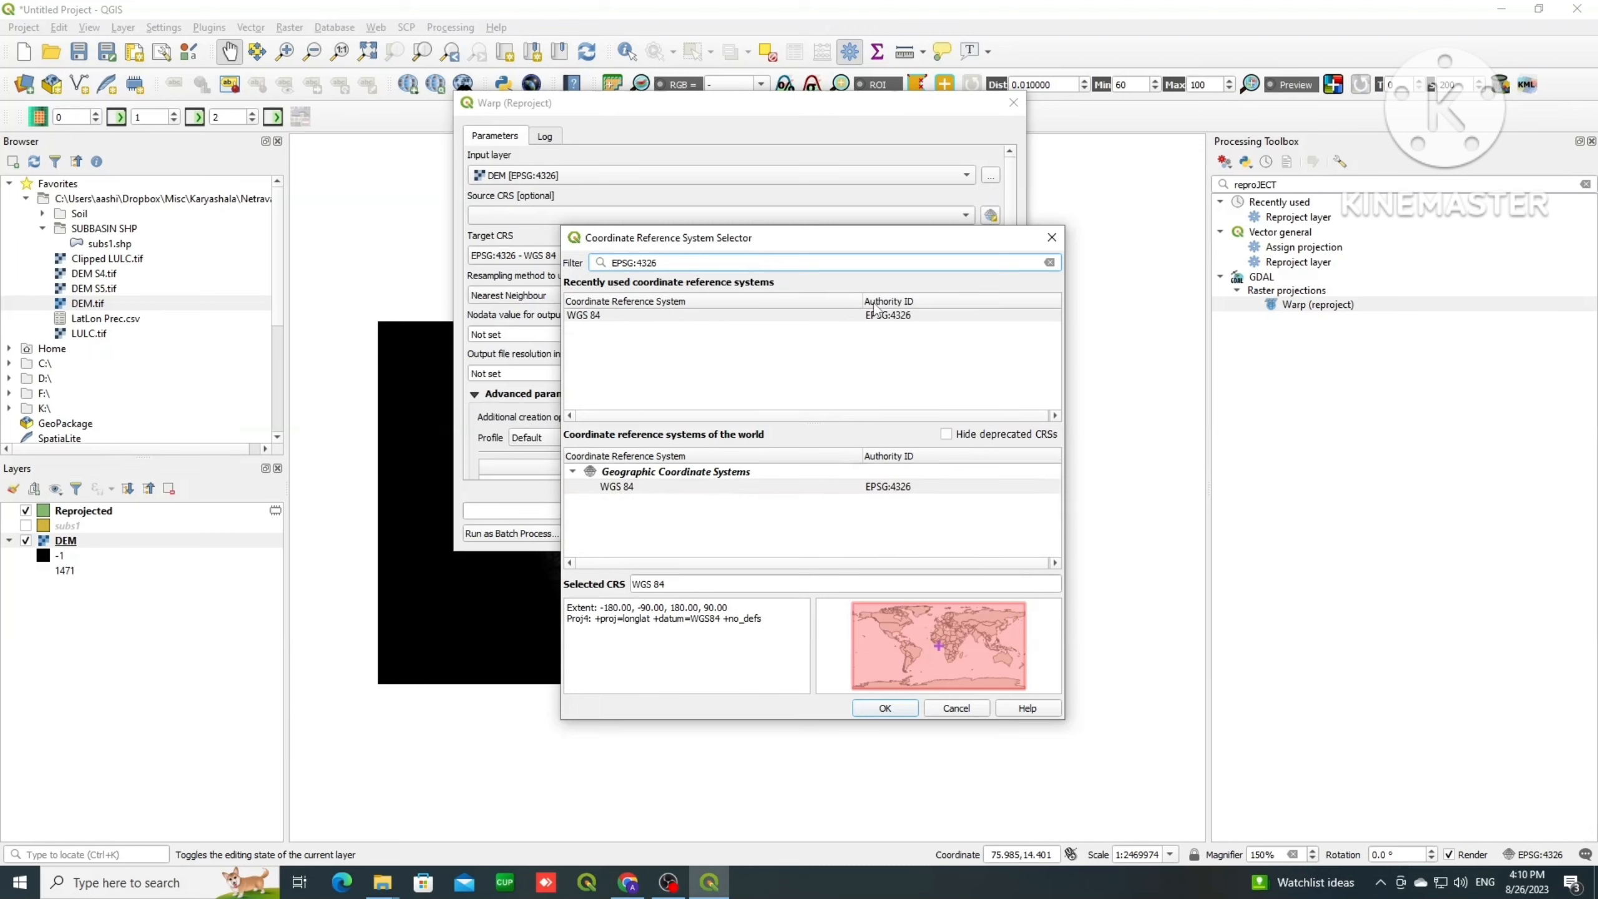
click(879, 317)
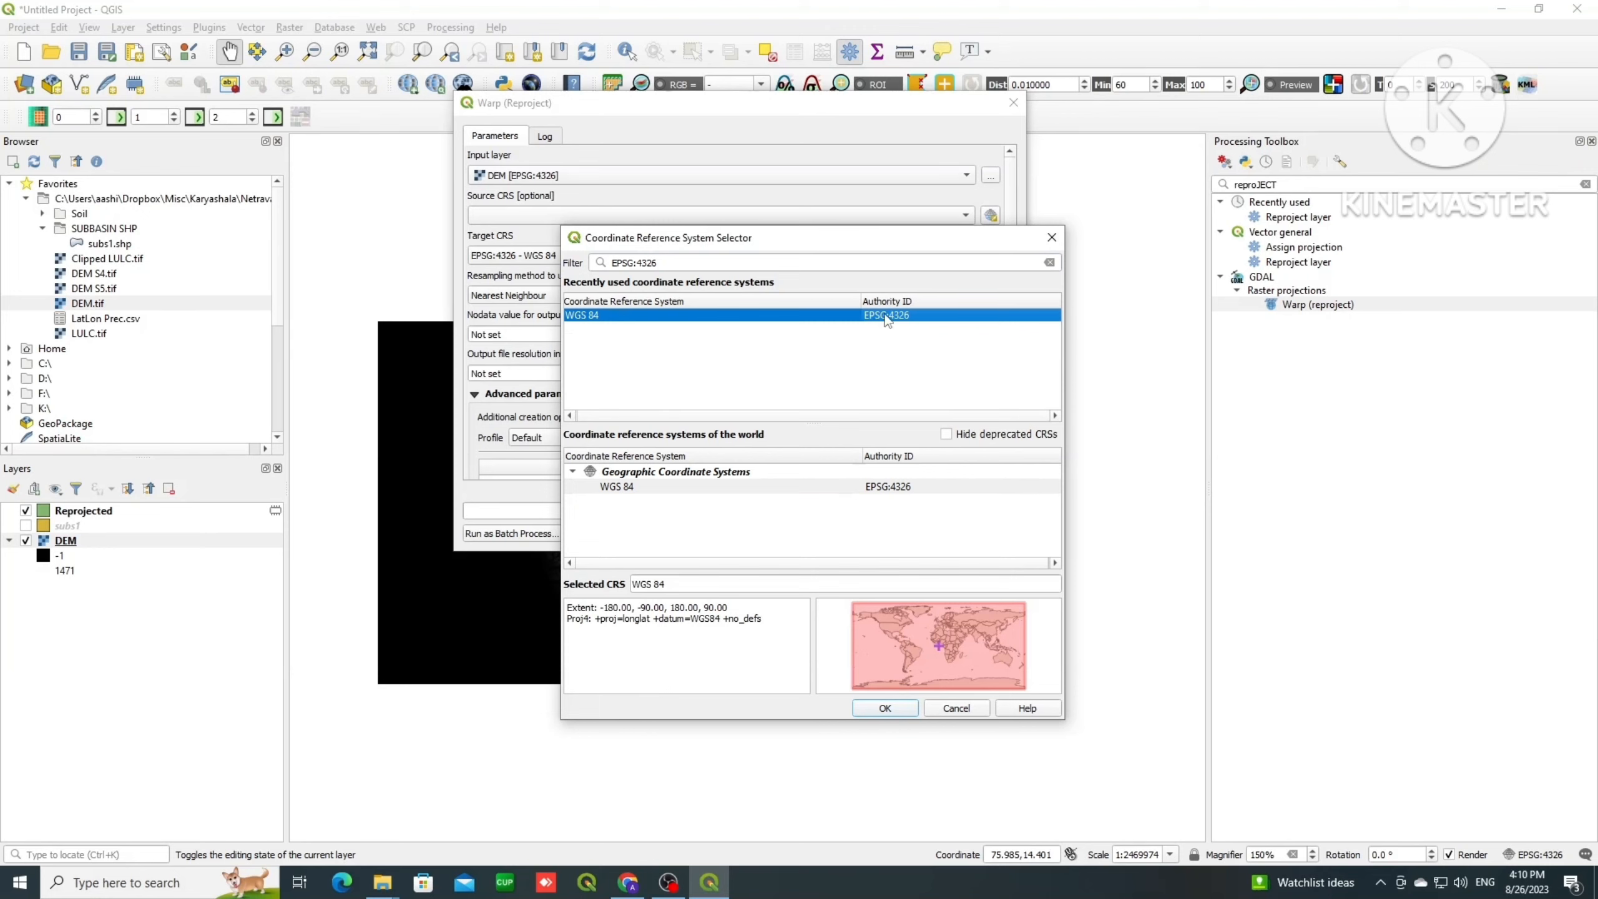
drag(655, 261, 634, 265)
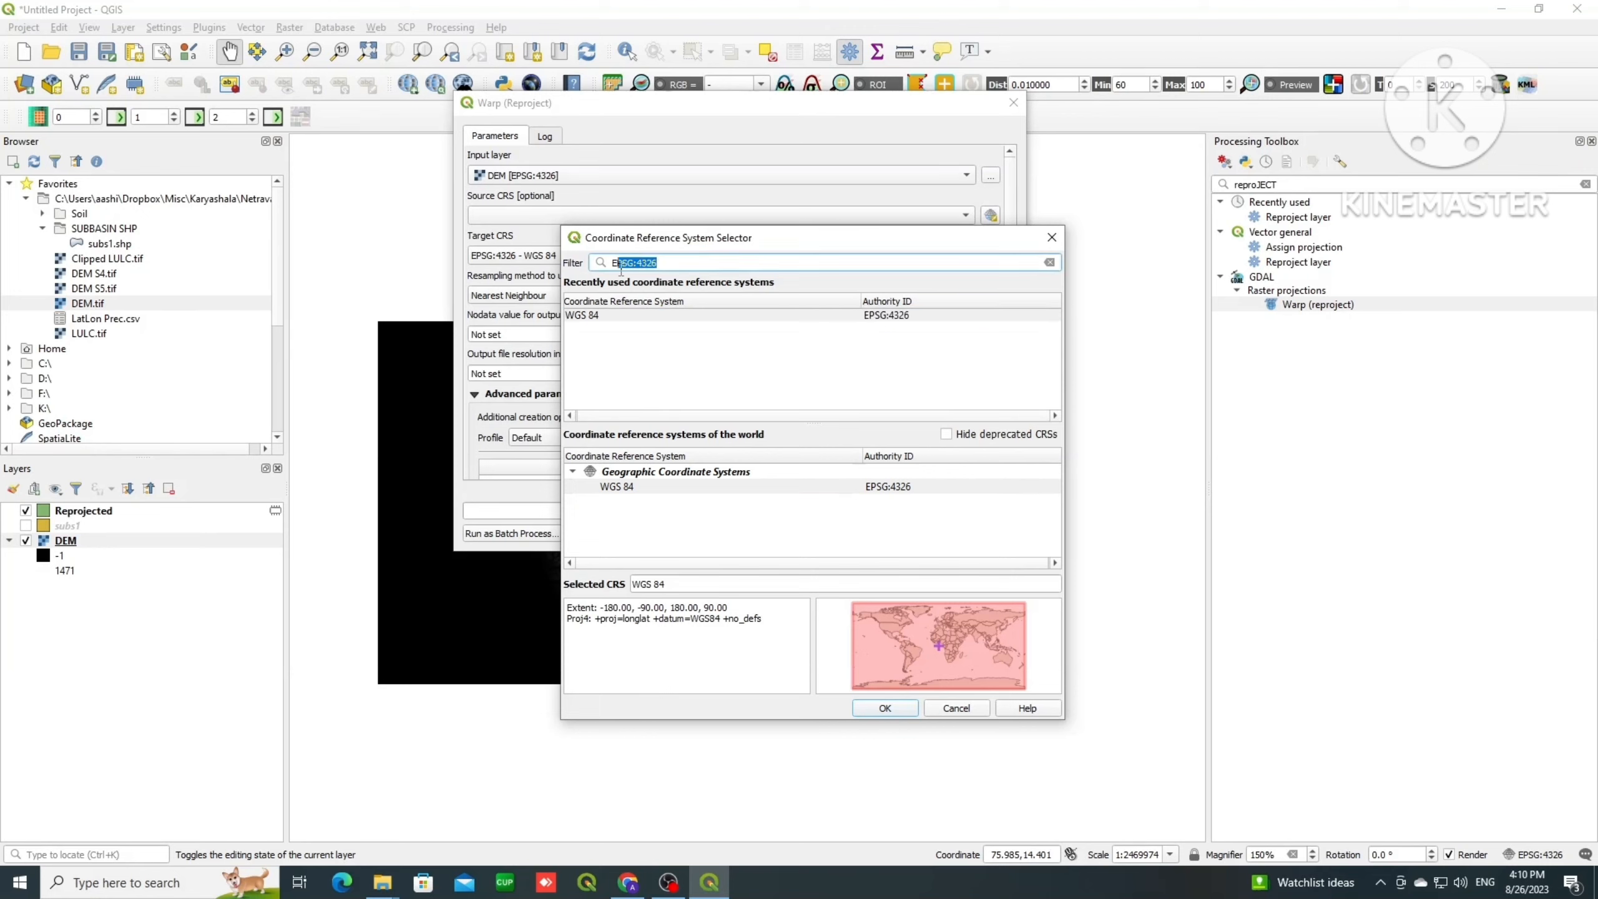
click(662, 263)
click(906, 707)
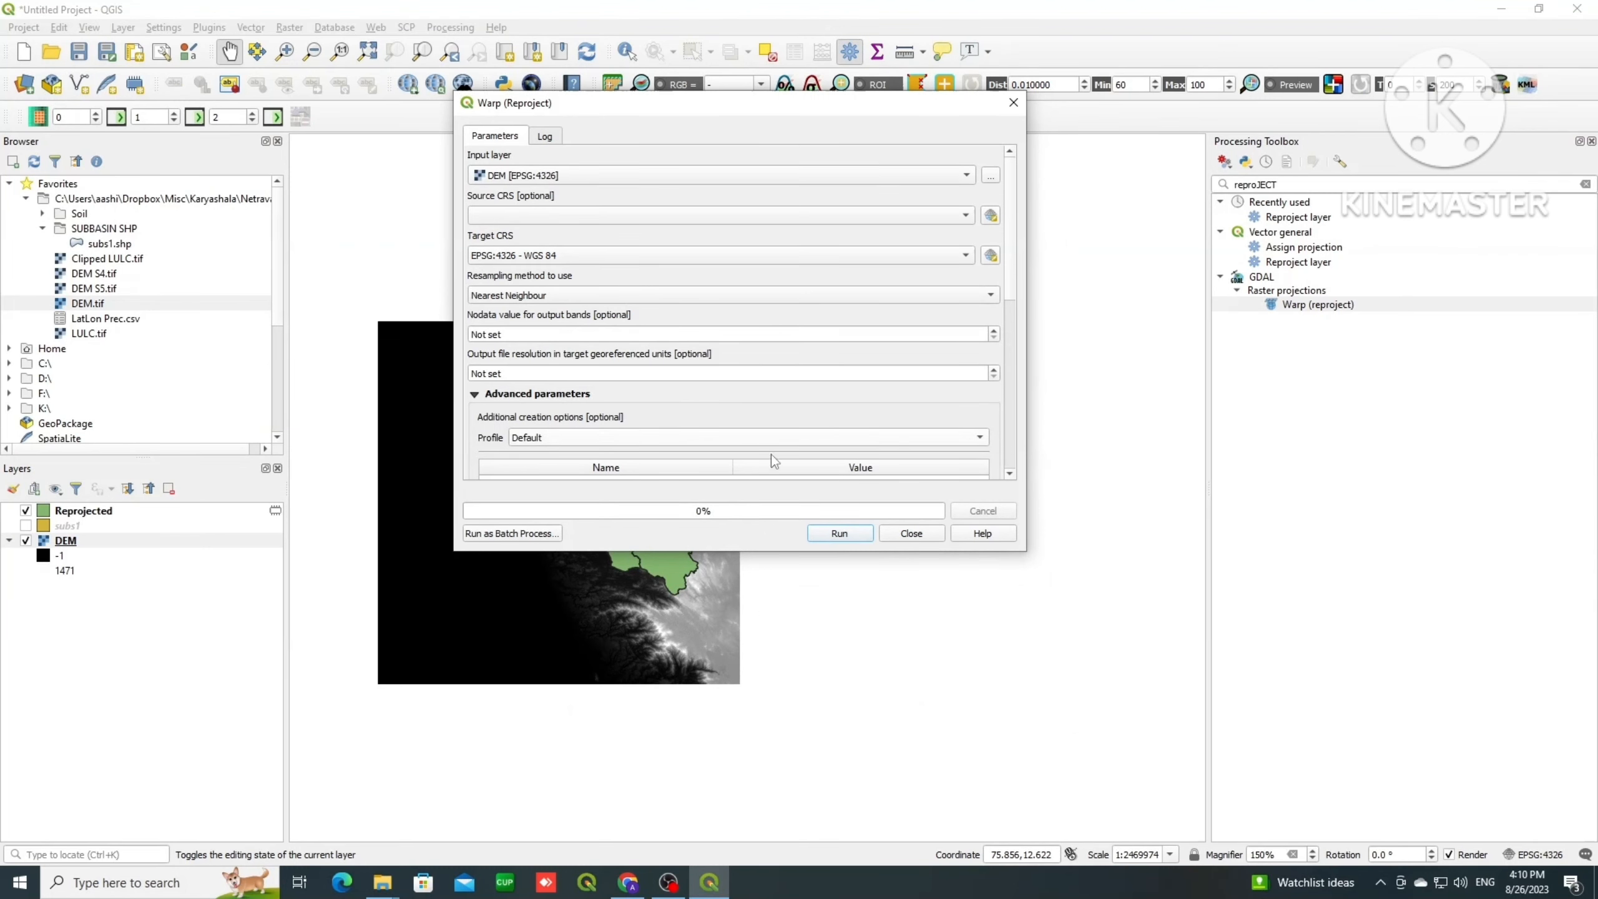
click(840, 532)
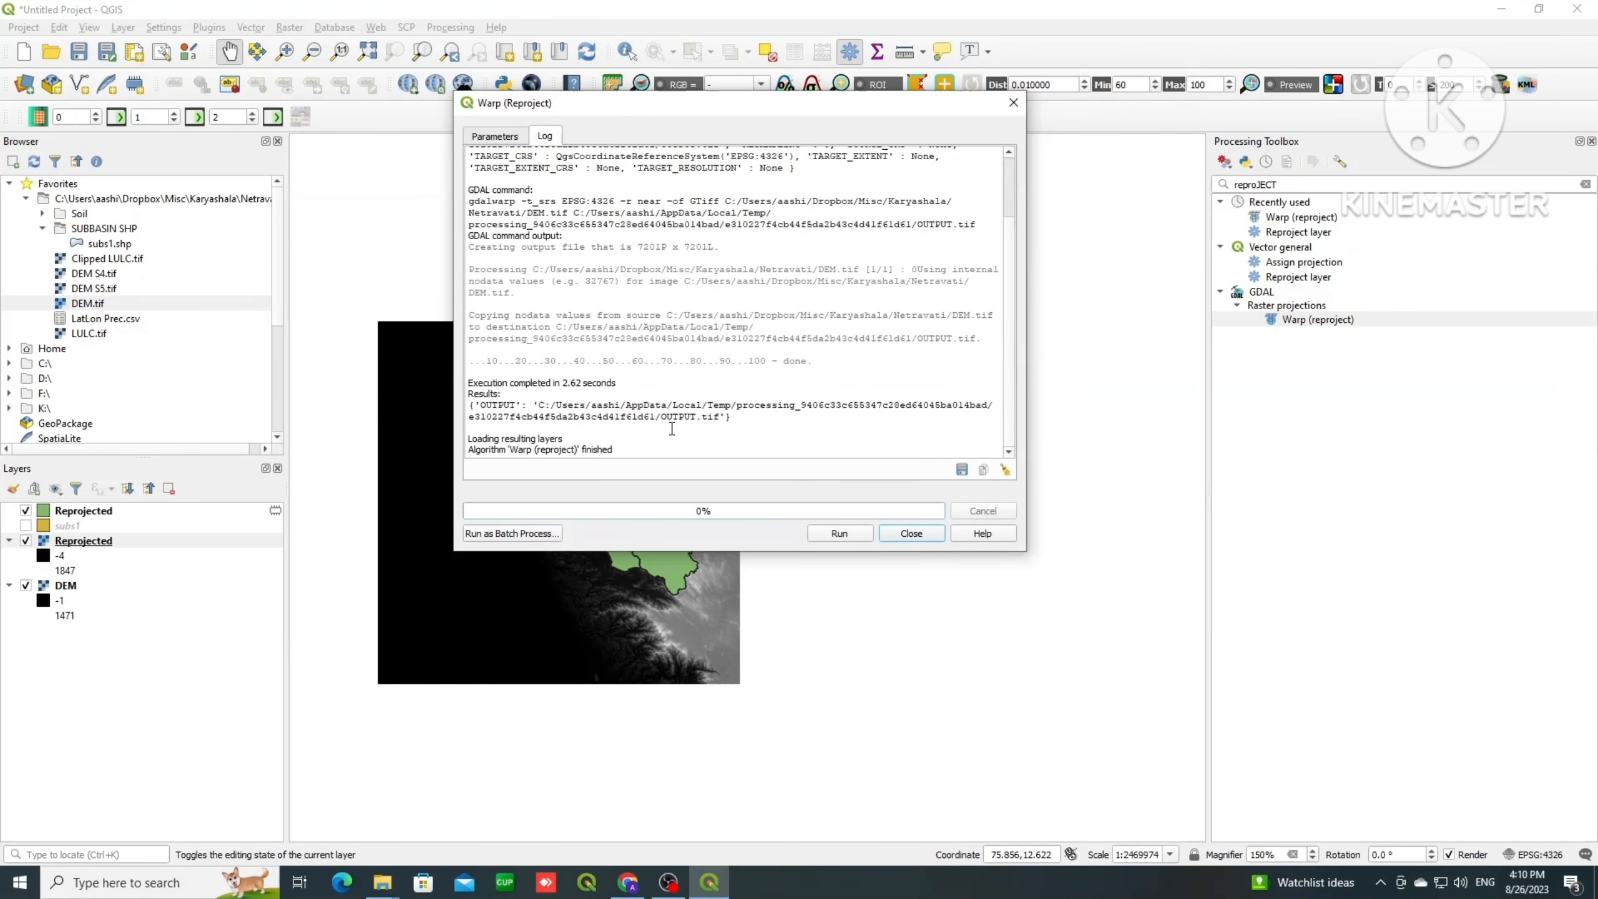
click(910, 533)
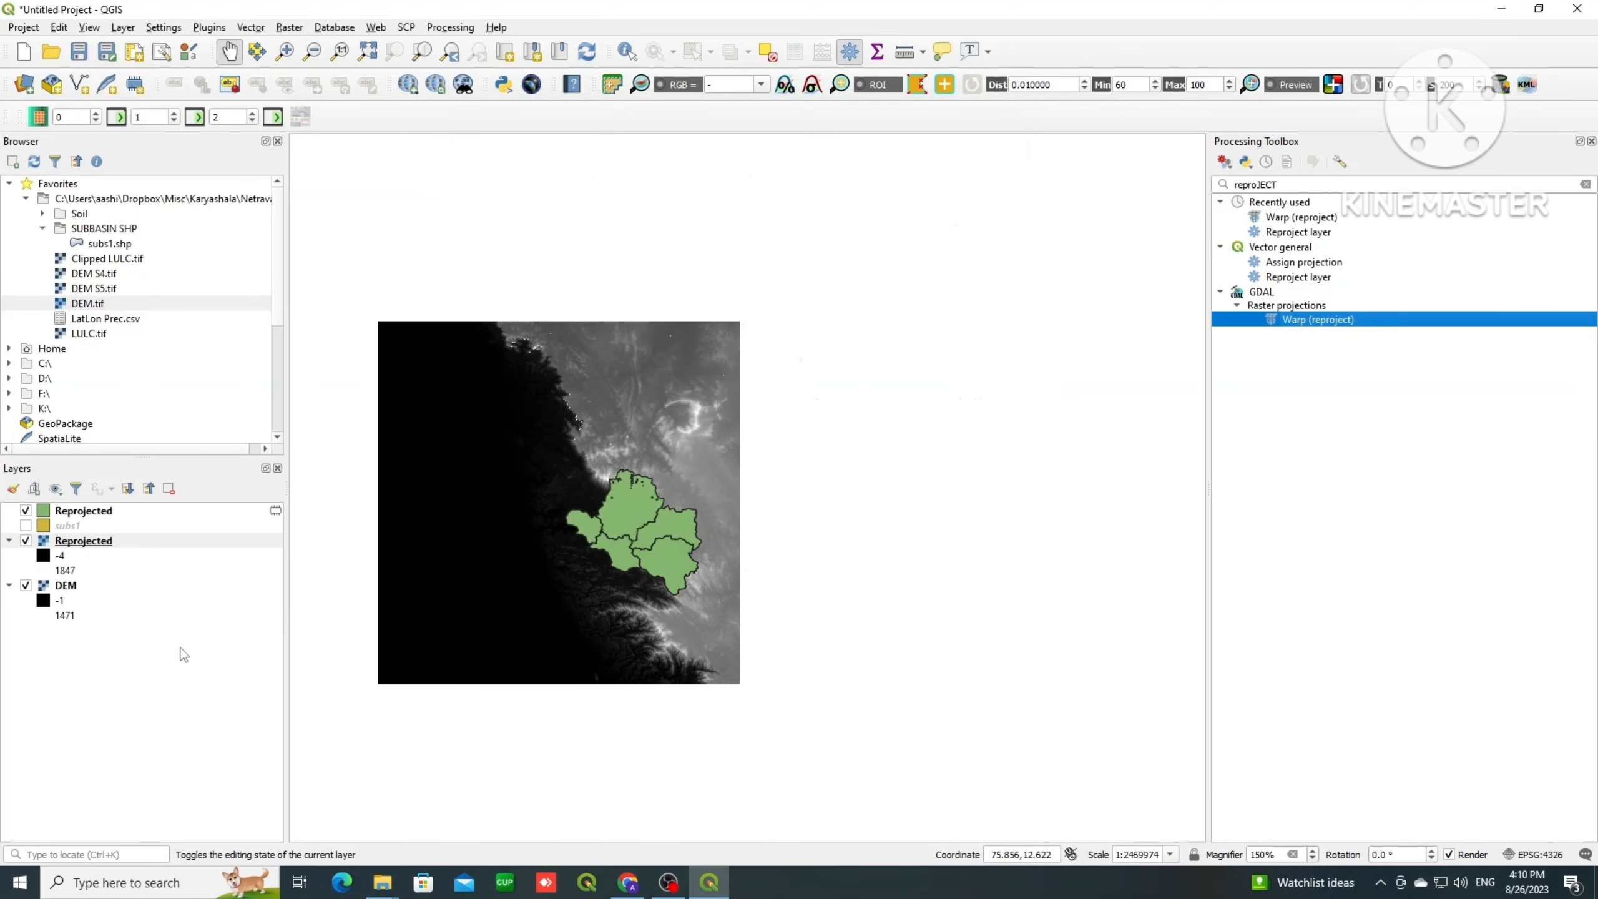
Step: Hide the Reprojected subbasin layer and the original DEM so only the reprojected raster is drawn
click(25, 511)
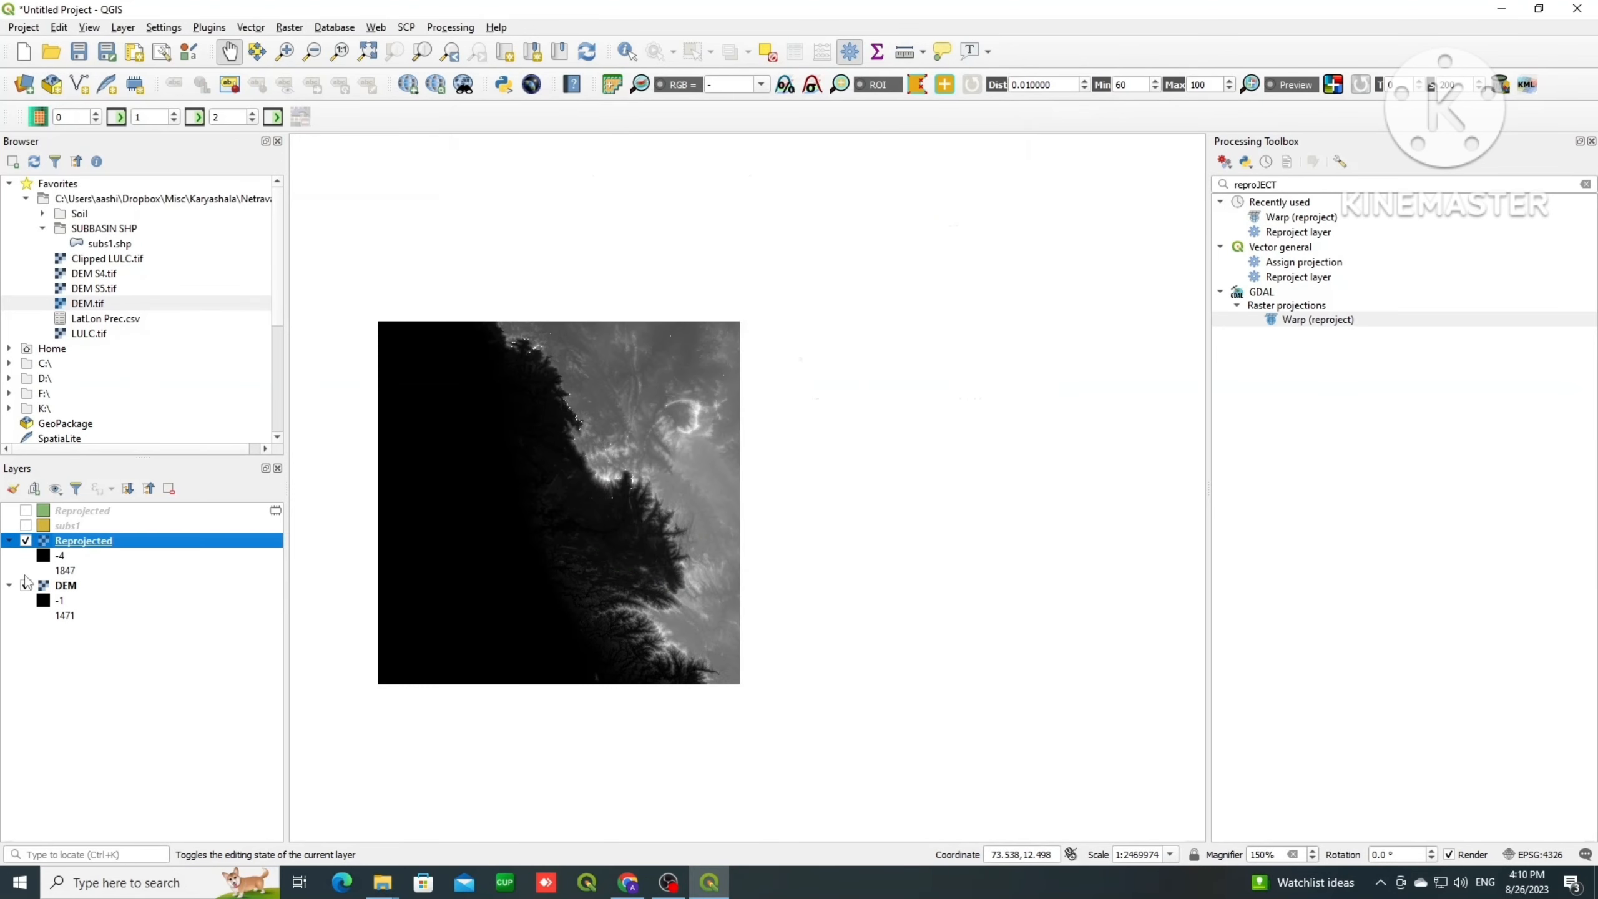
click(26, 585)
drag(546, 542, 663, 512)
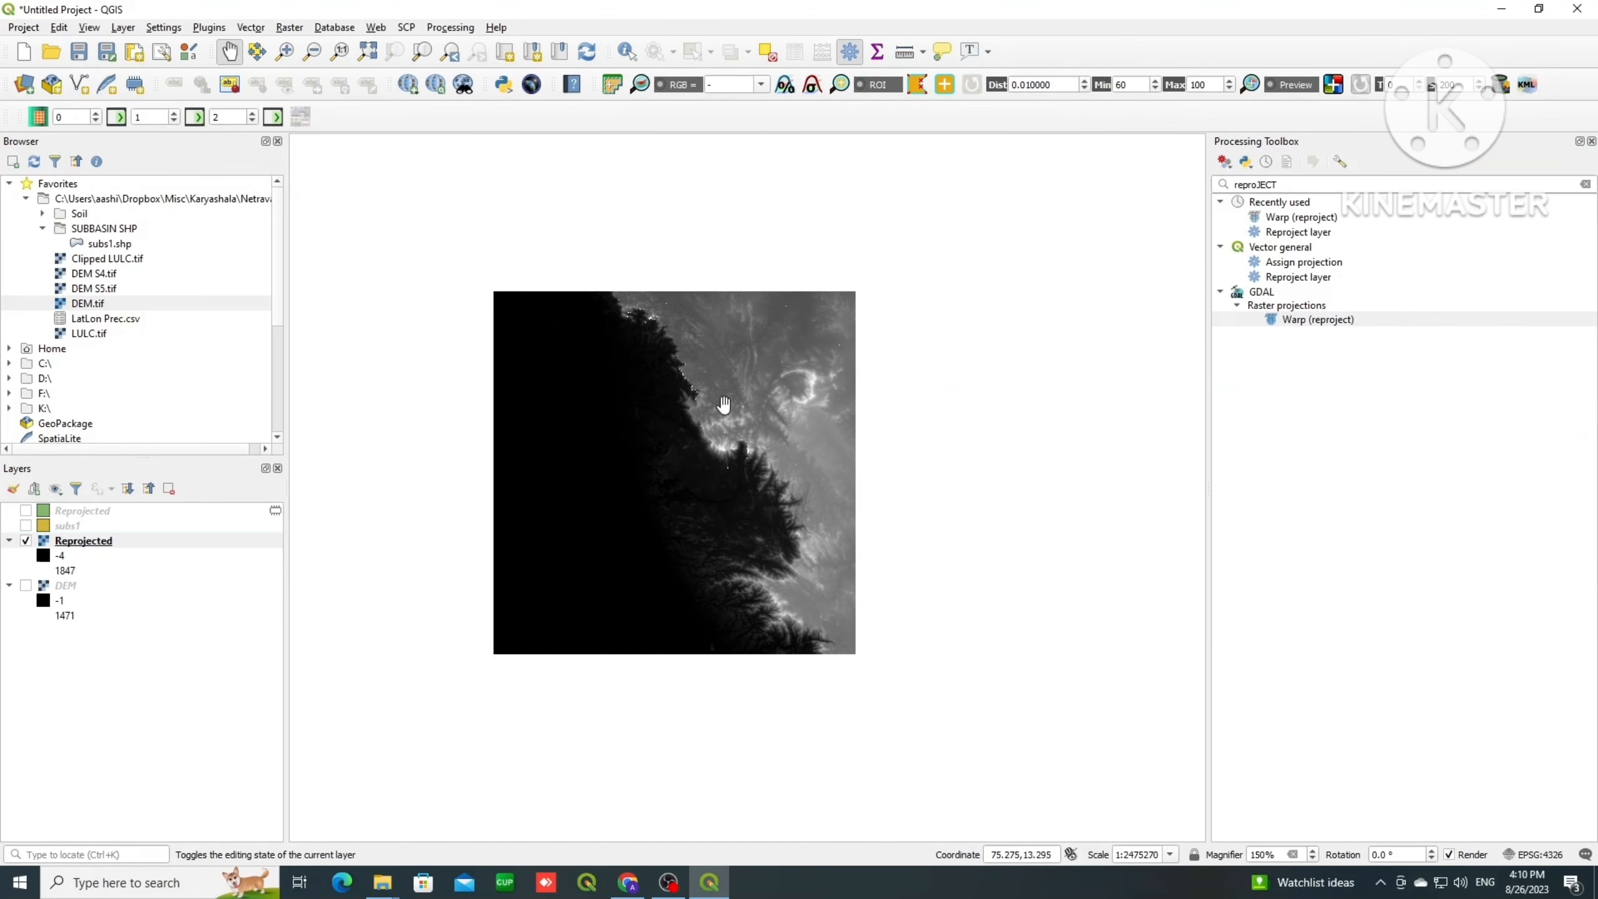
Step: Check the reprojected raster's CRS in its layer properties and view the raster on the map
right_click(83, 540)
click(130, 808)
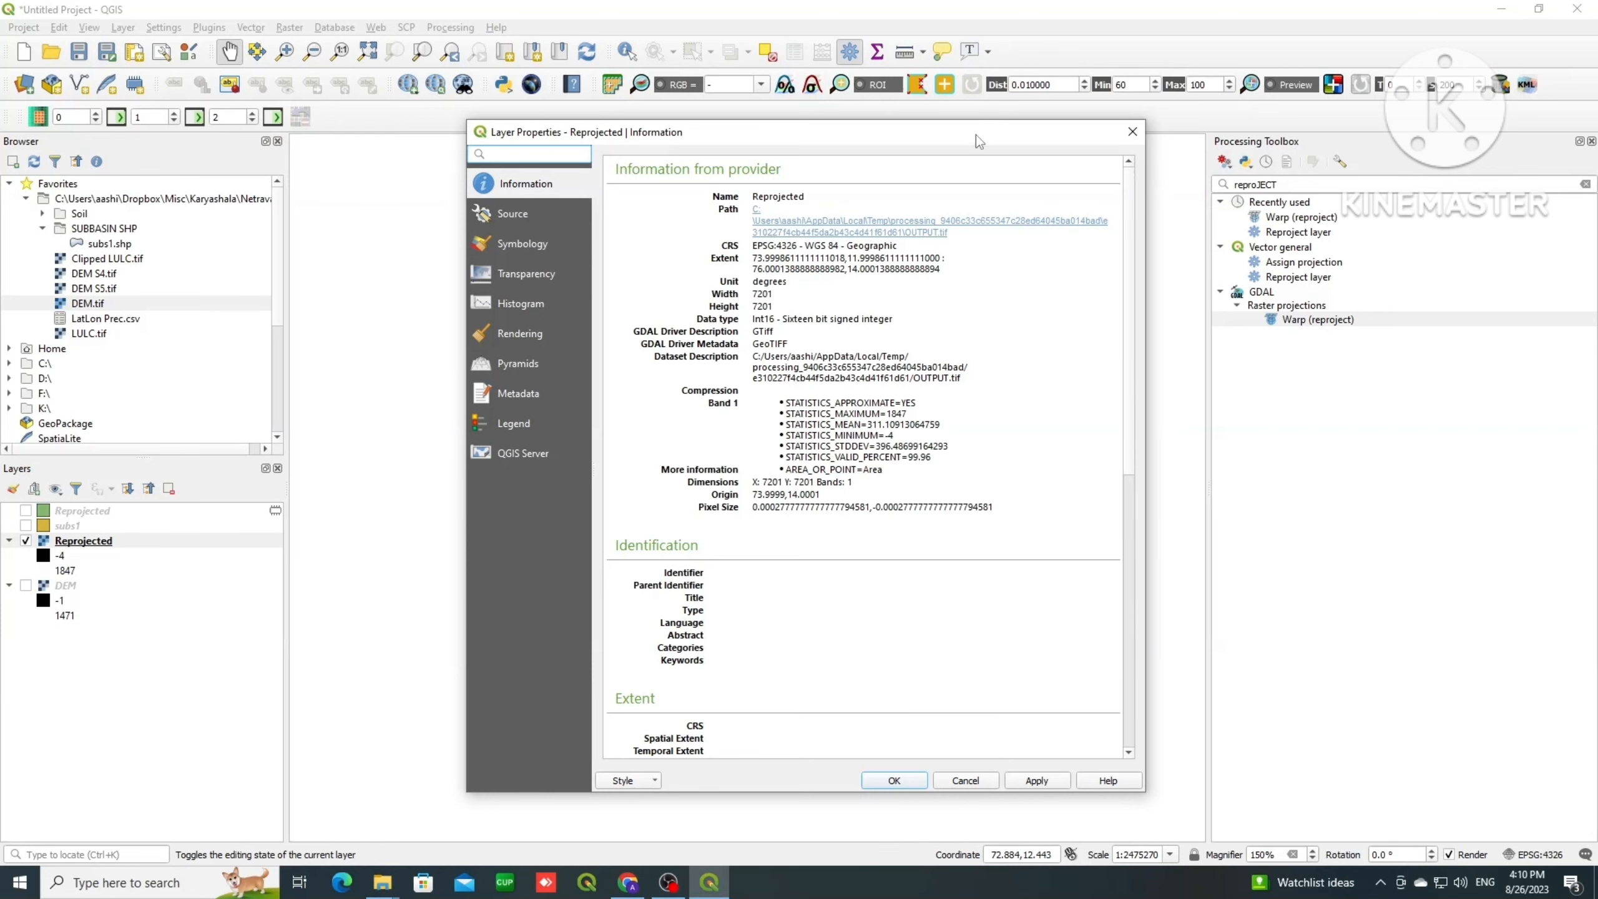
click(1132, 132)
drag(647, 415, 695, 405)
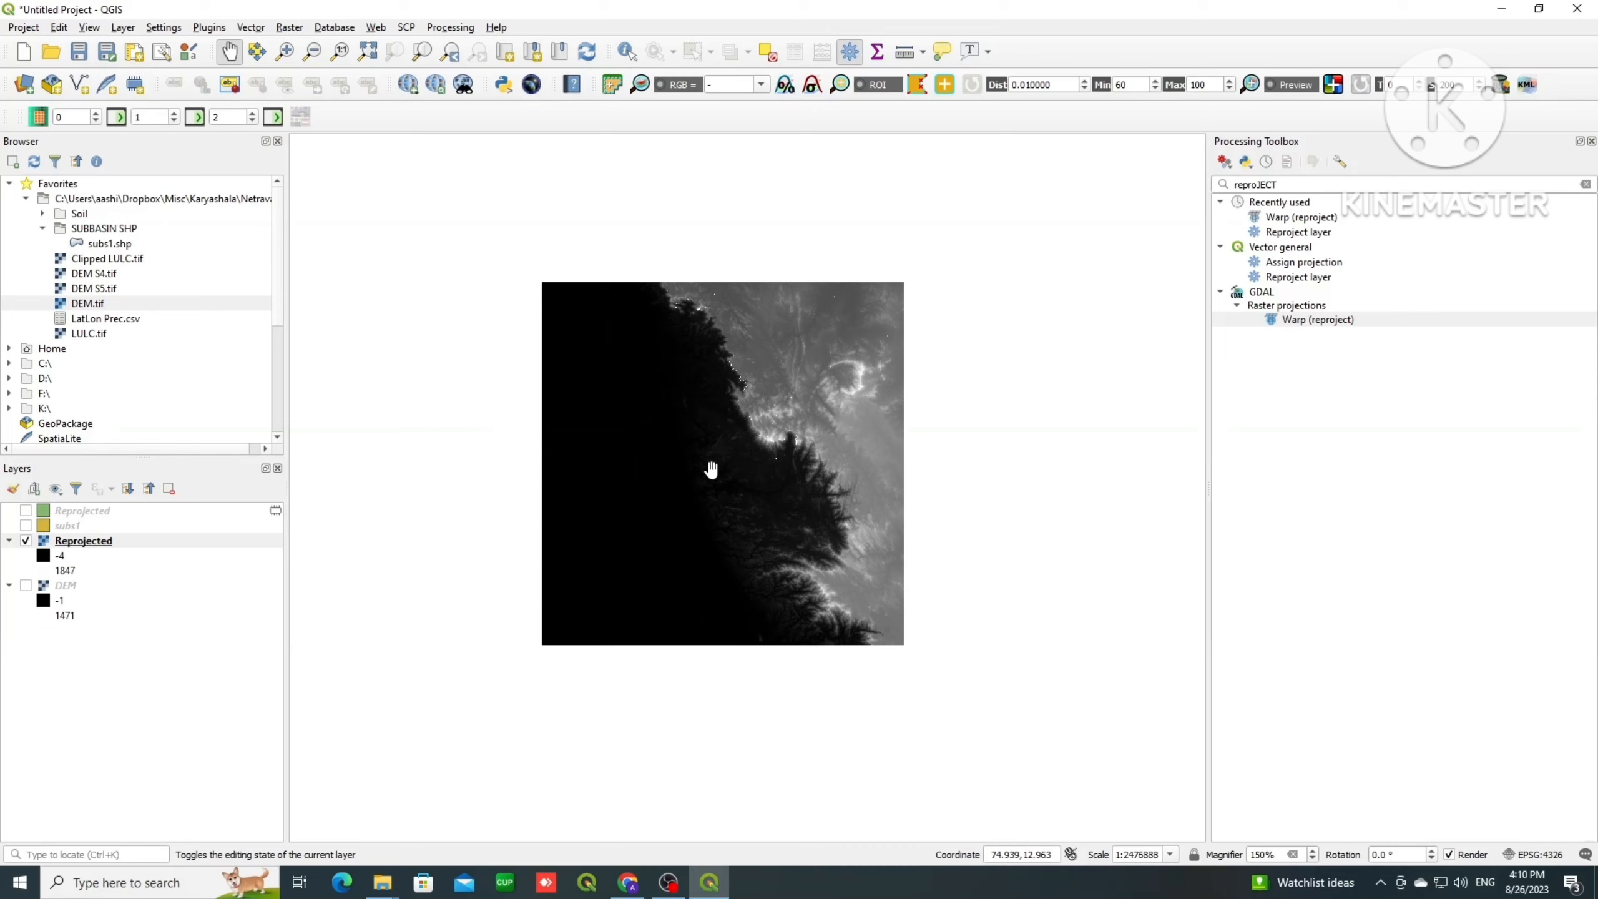
Step: Hide the reprojected raster, show the subs1 layer instead and frame its subbasins closely on the map
click(25, 540)
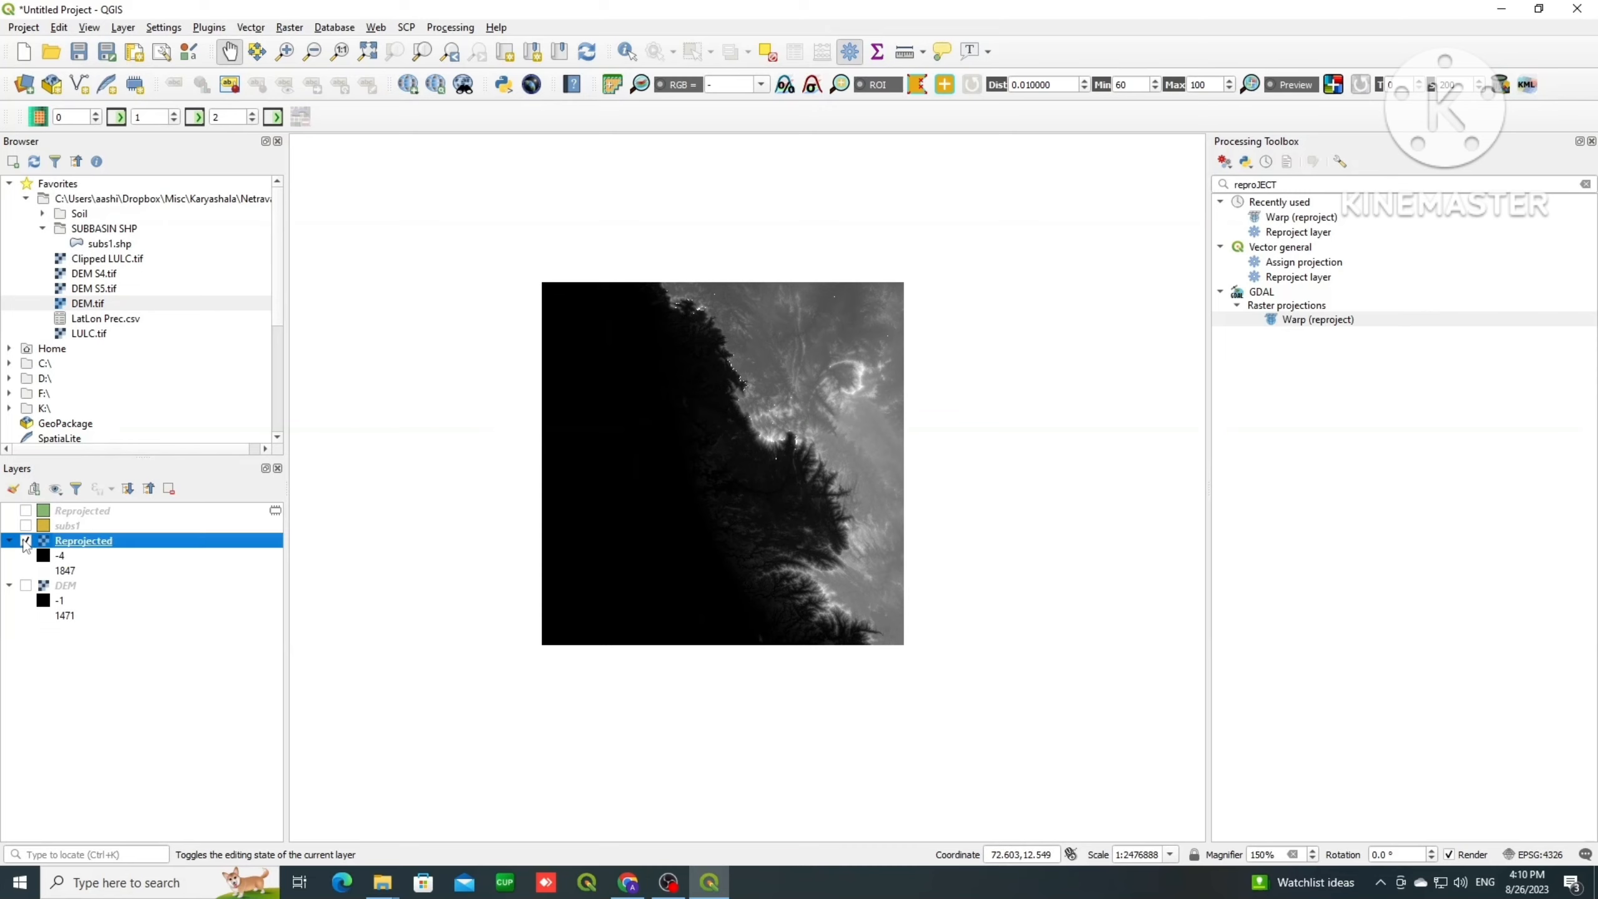
click(25, 525)
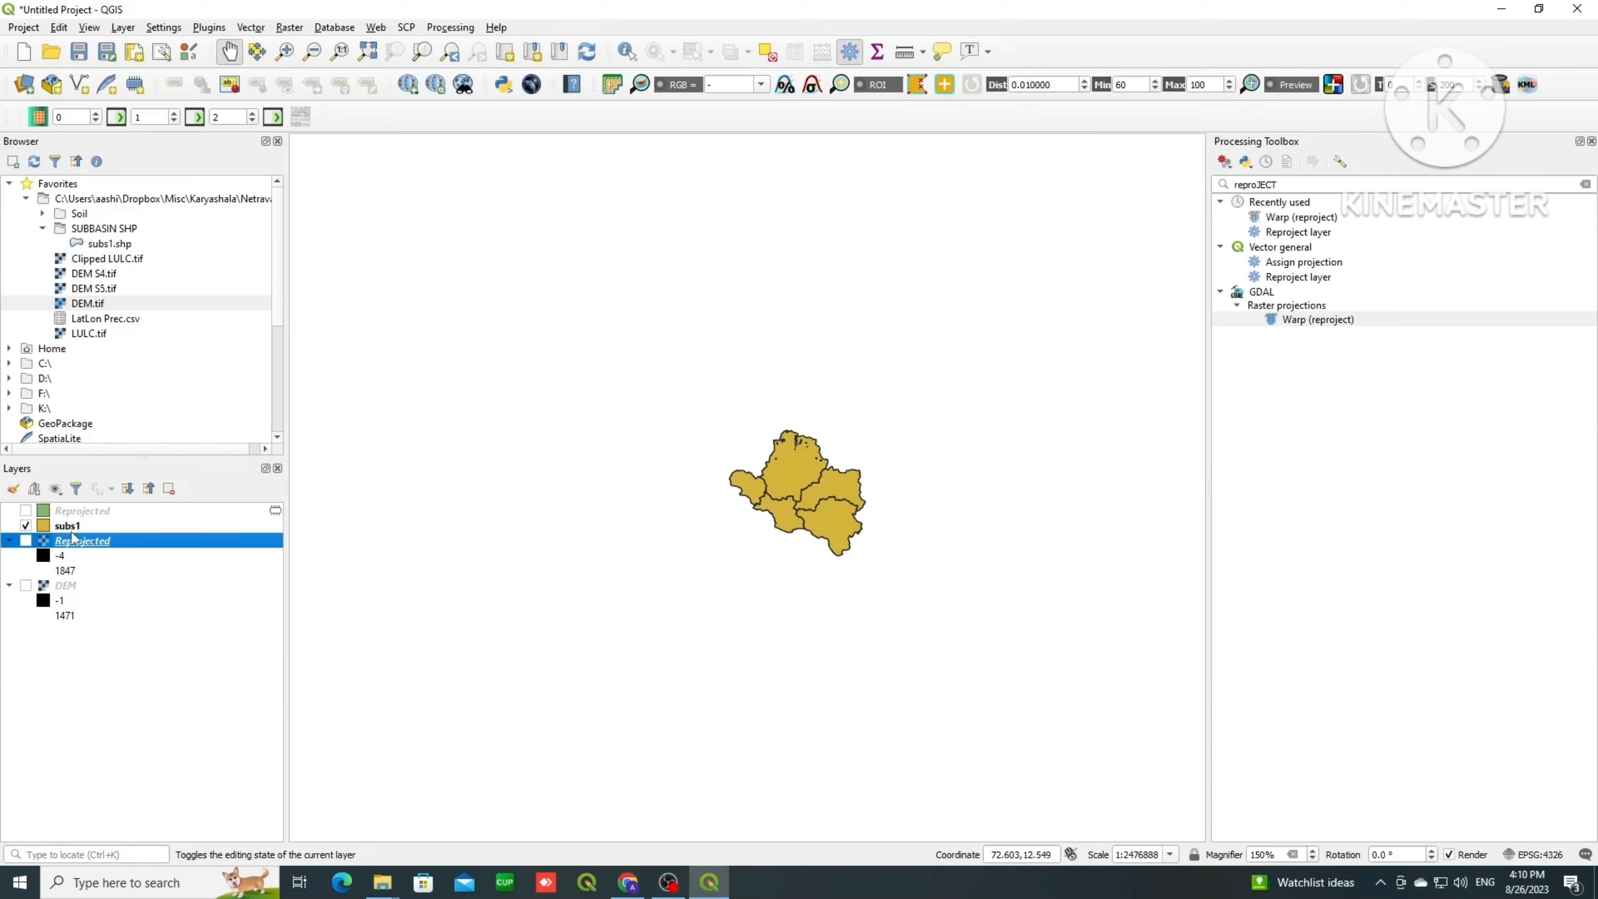
scroll(827, 551, up, 2)
drag(780, 414, 779, 538)
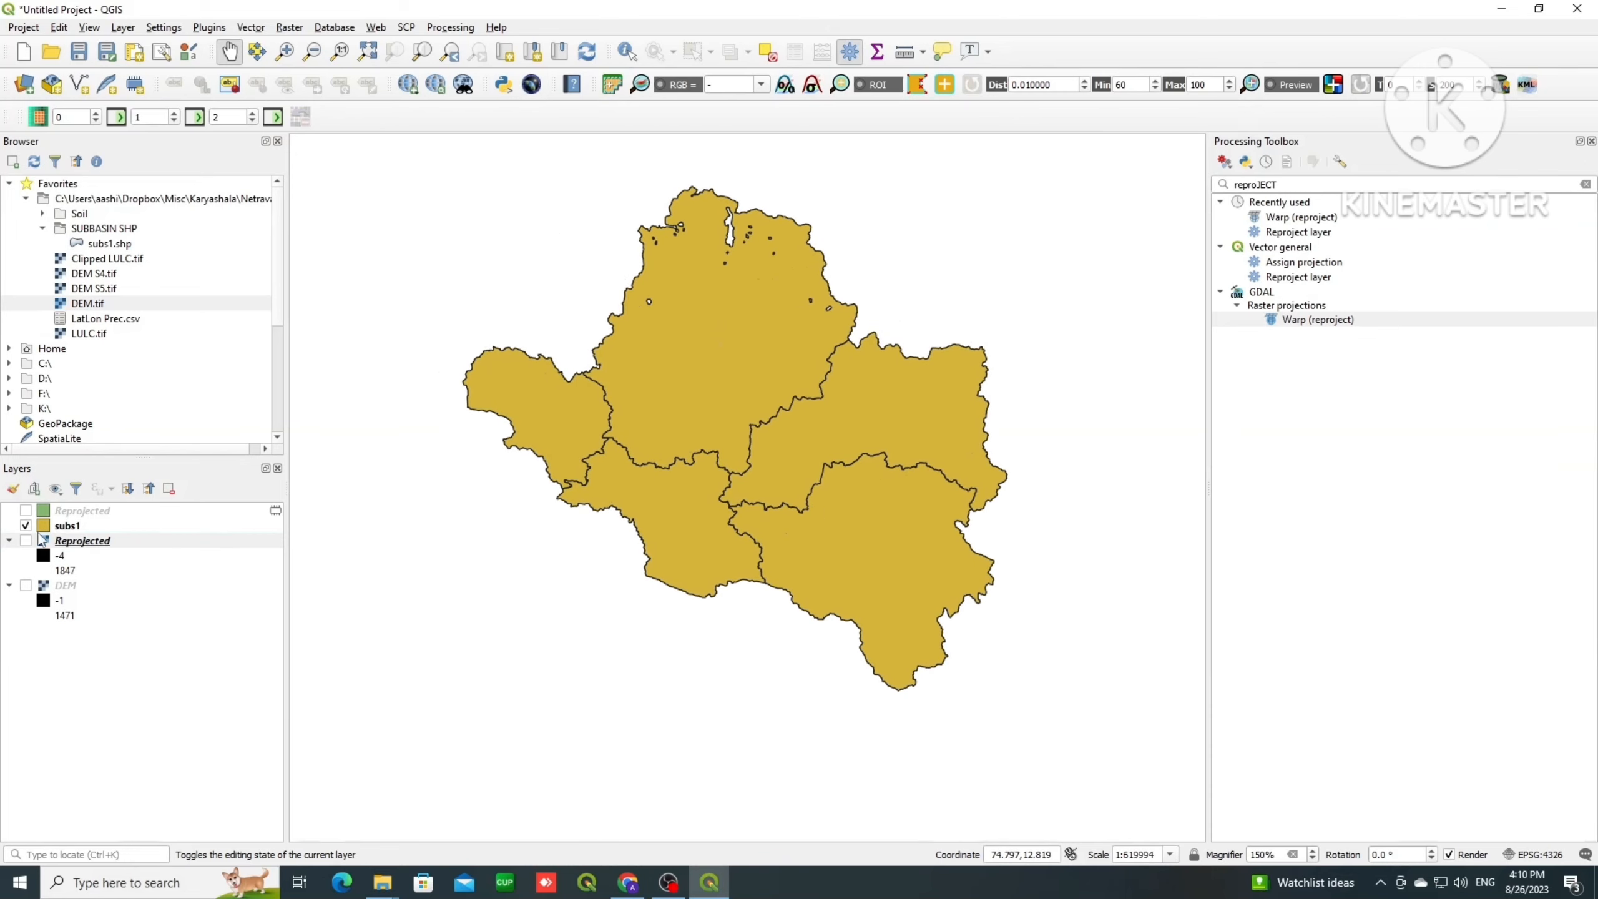
Step: Examine the subbasin areas in the attribute table of the subs1 layer
right_click(60, 526)
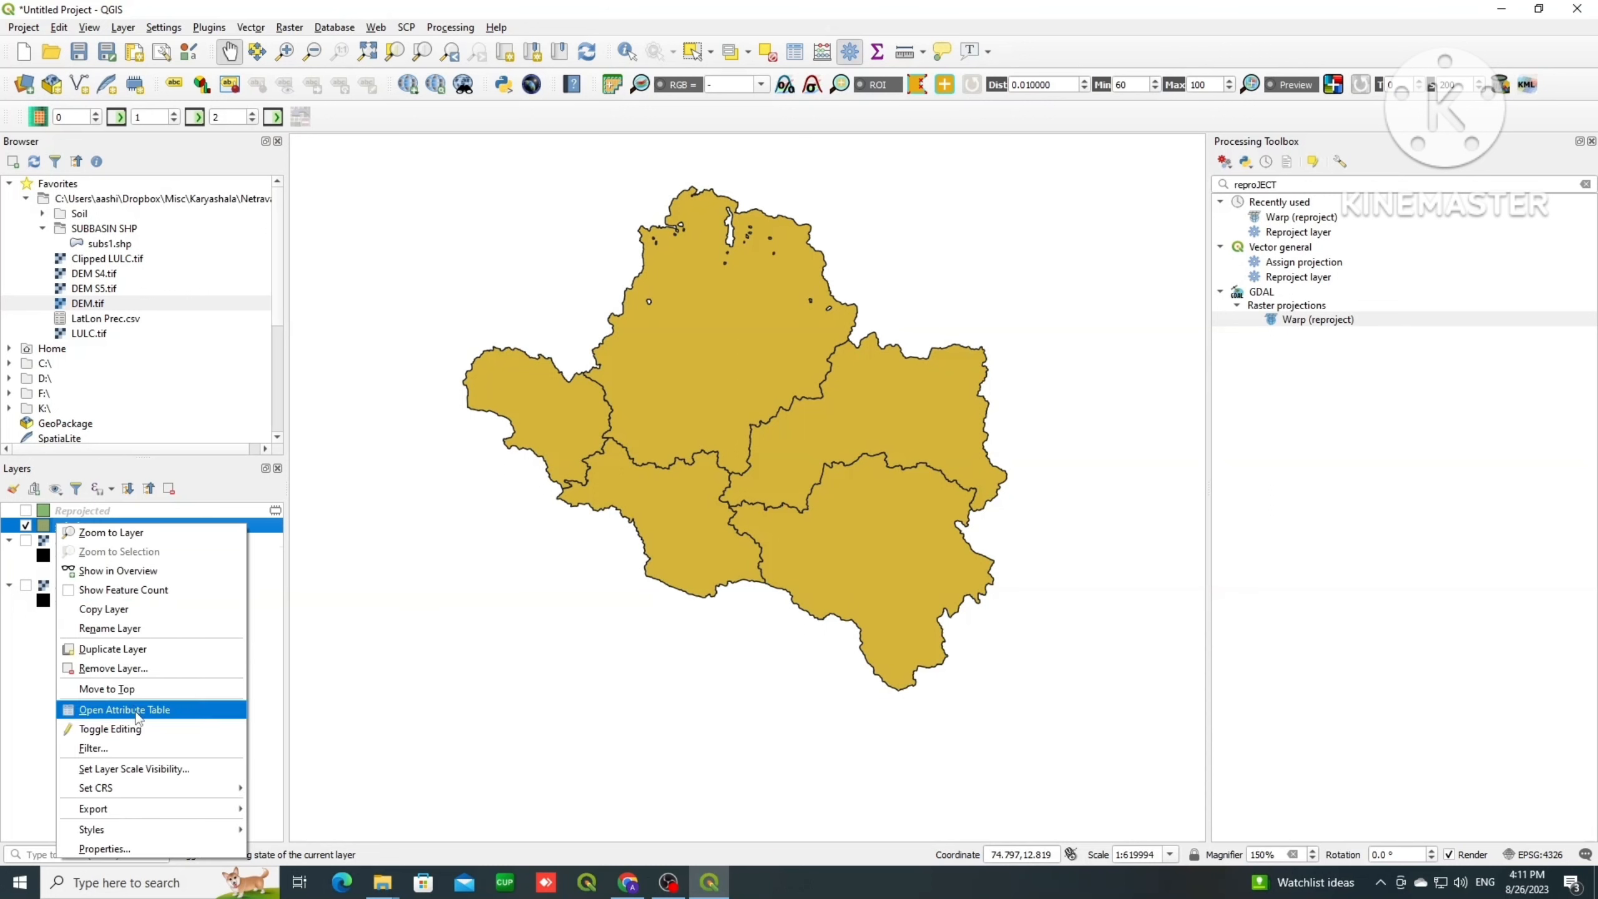
click(124, 709)
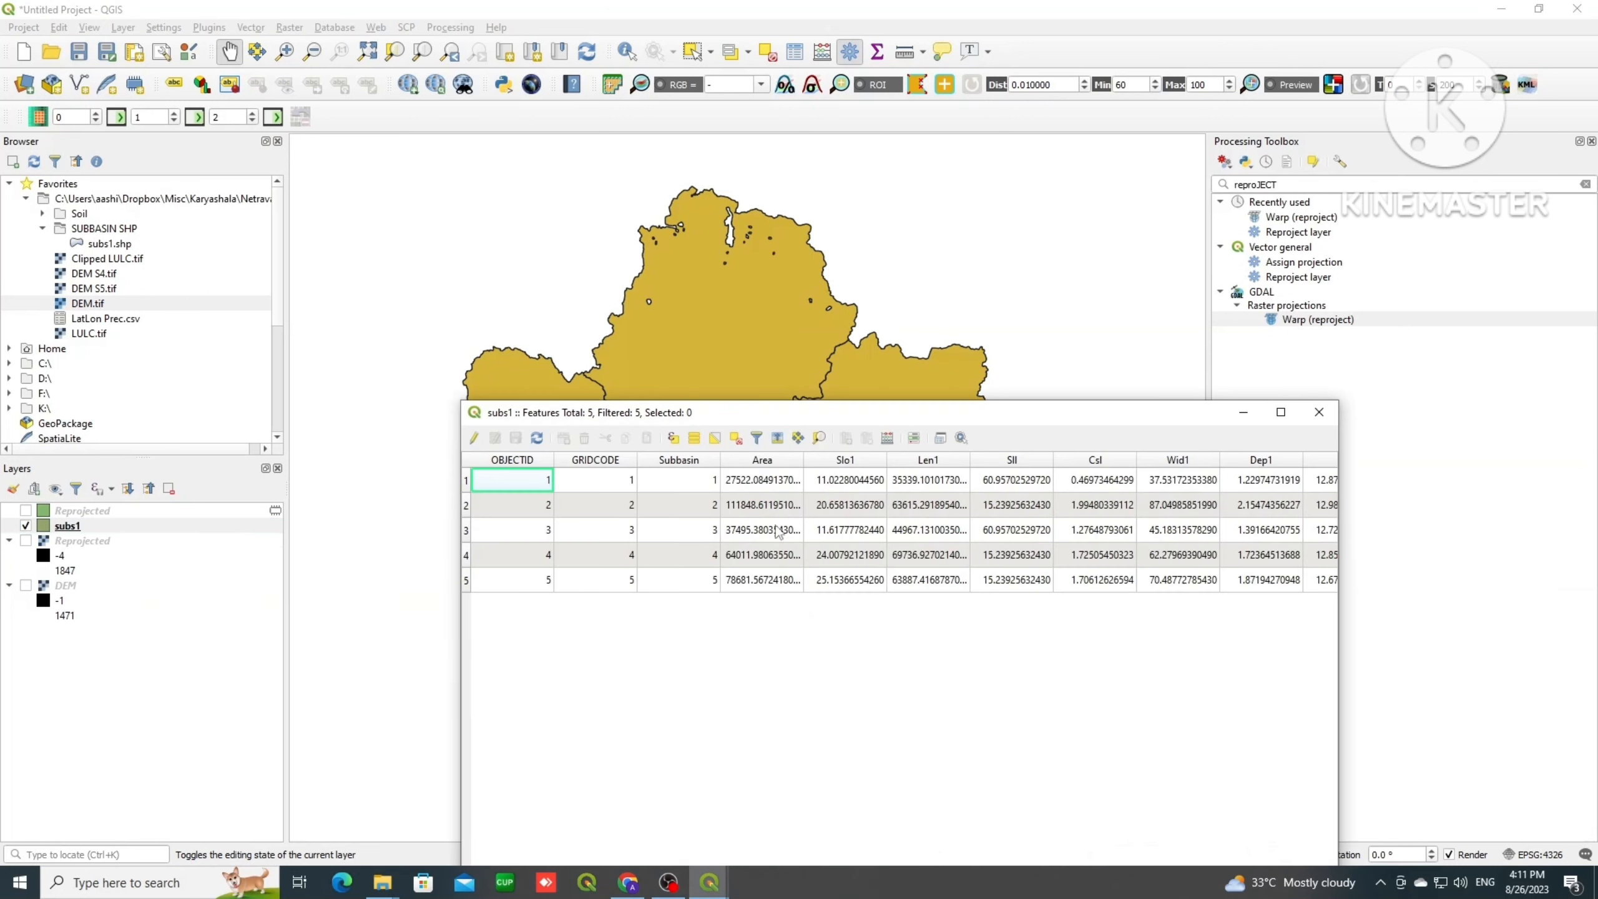
click(780, 556)
click(1319, 412)
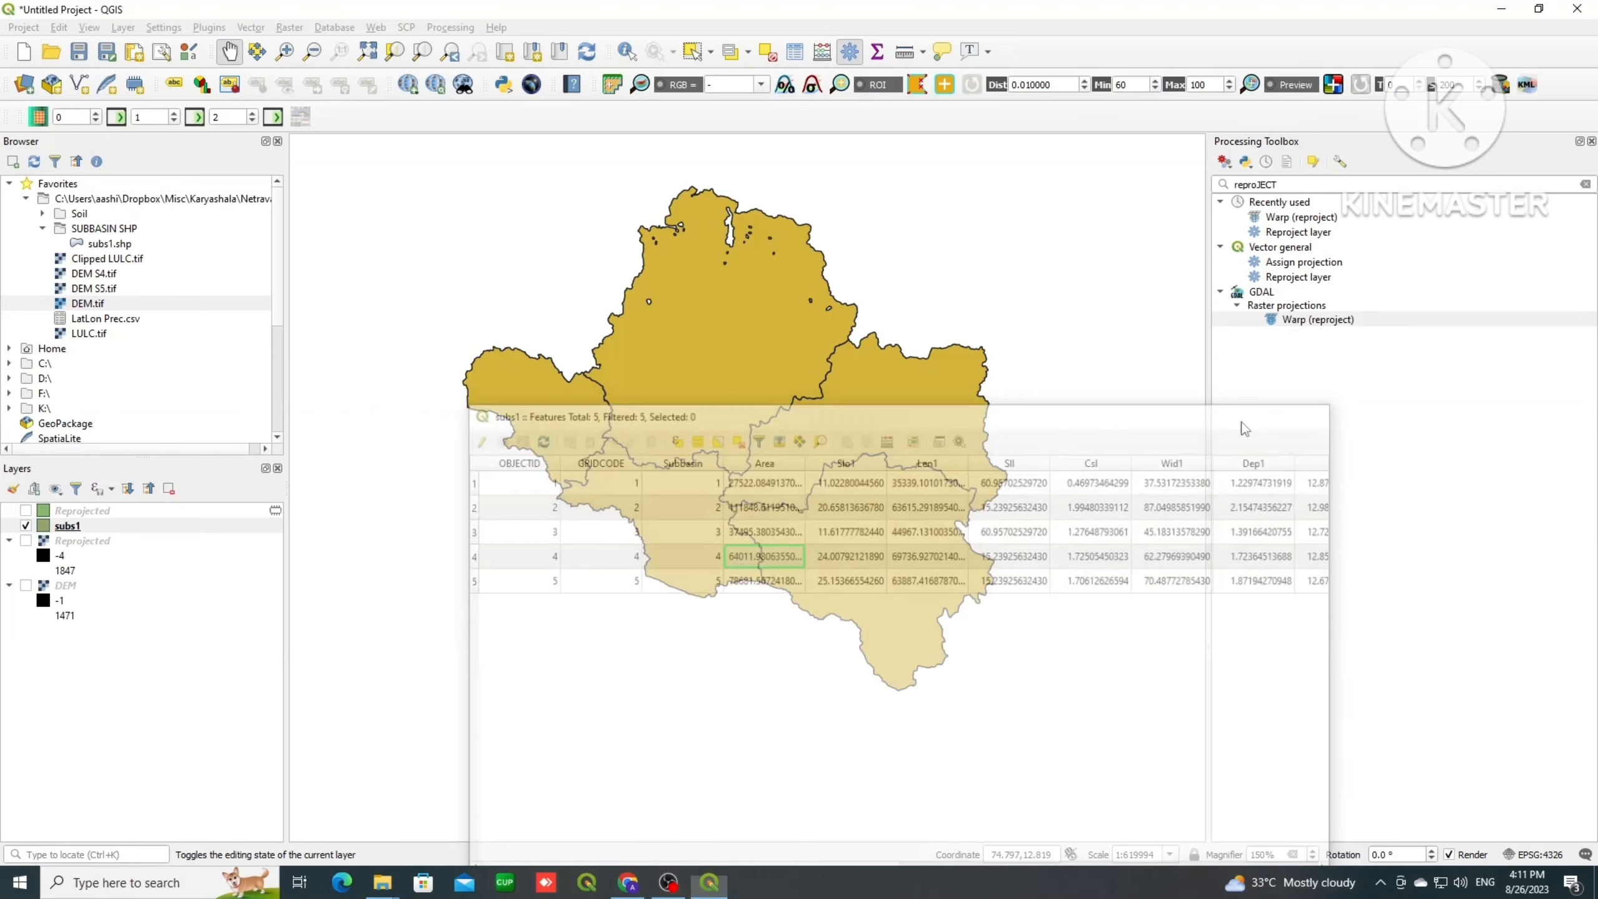
Step: Style the subs1 layer with Categorized symbology on the Subbasin column and classify its values
click(63, 525)
right_click(58, 526)
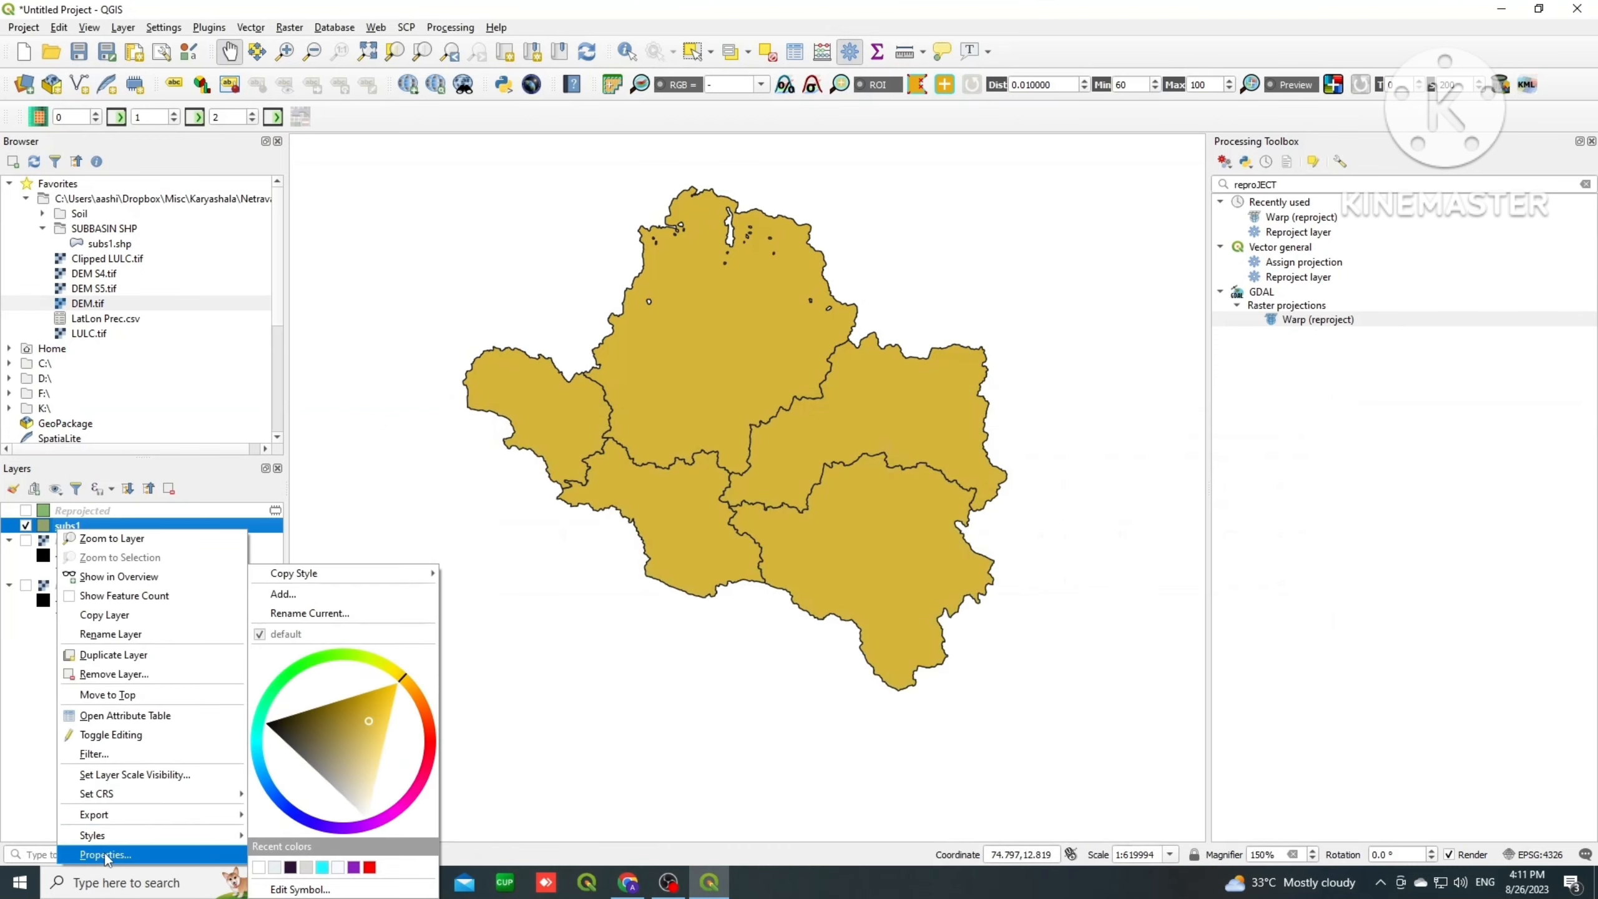
click(106, 854)
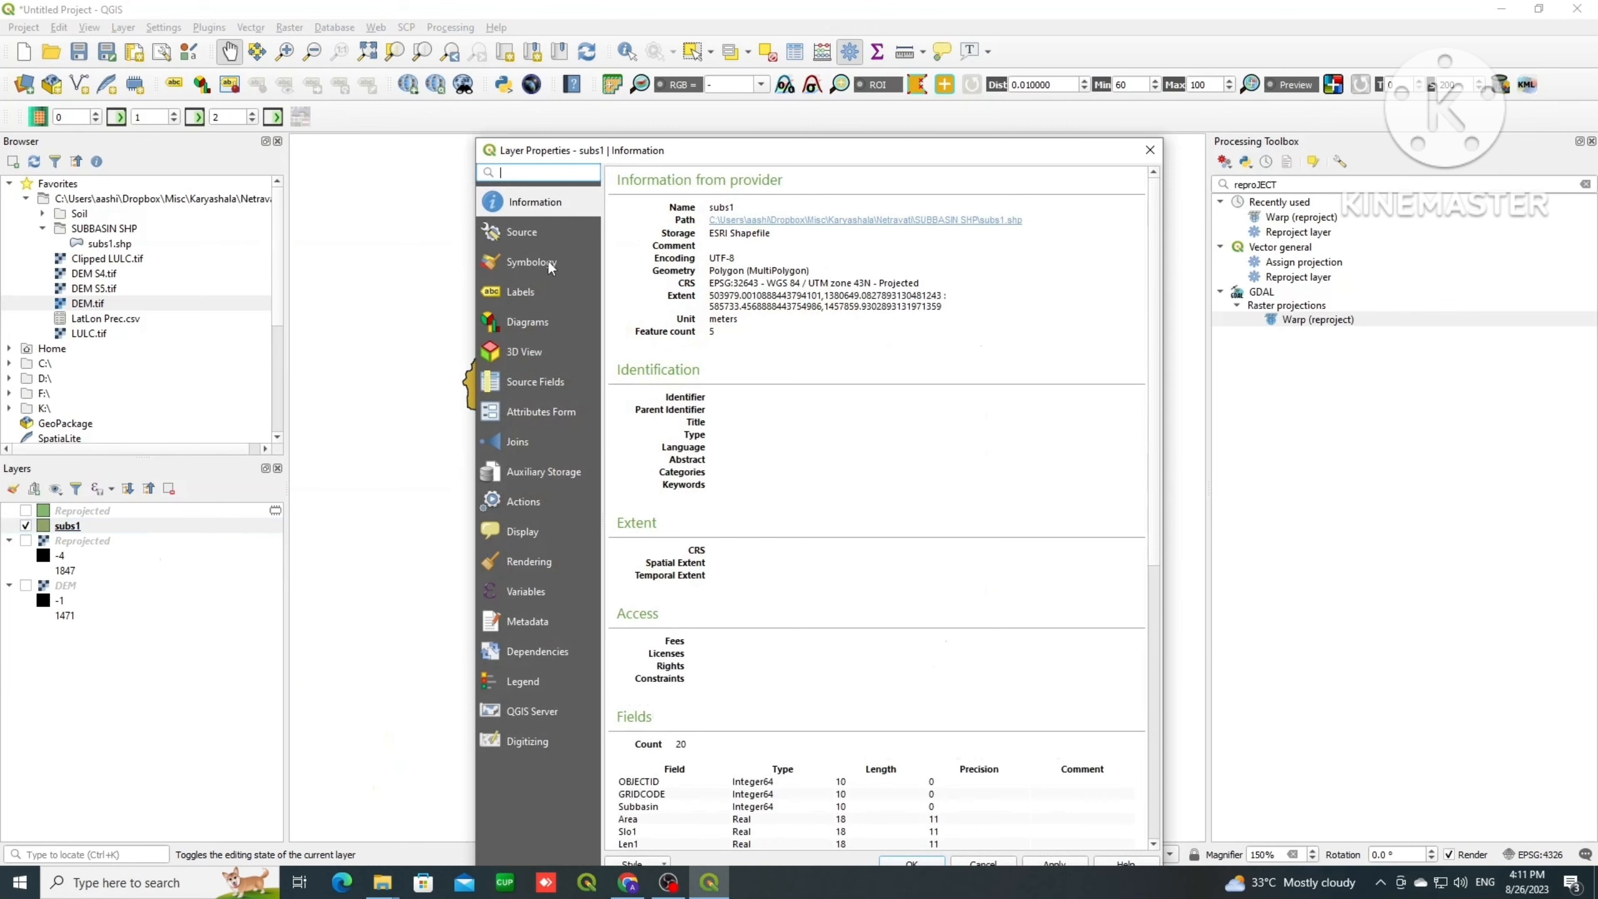
click(548, 261)
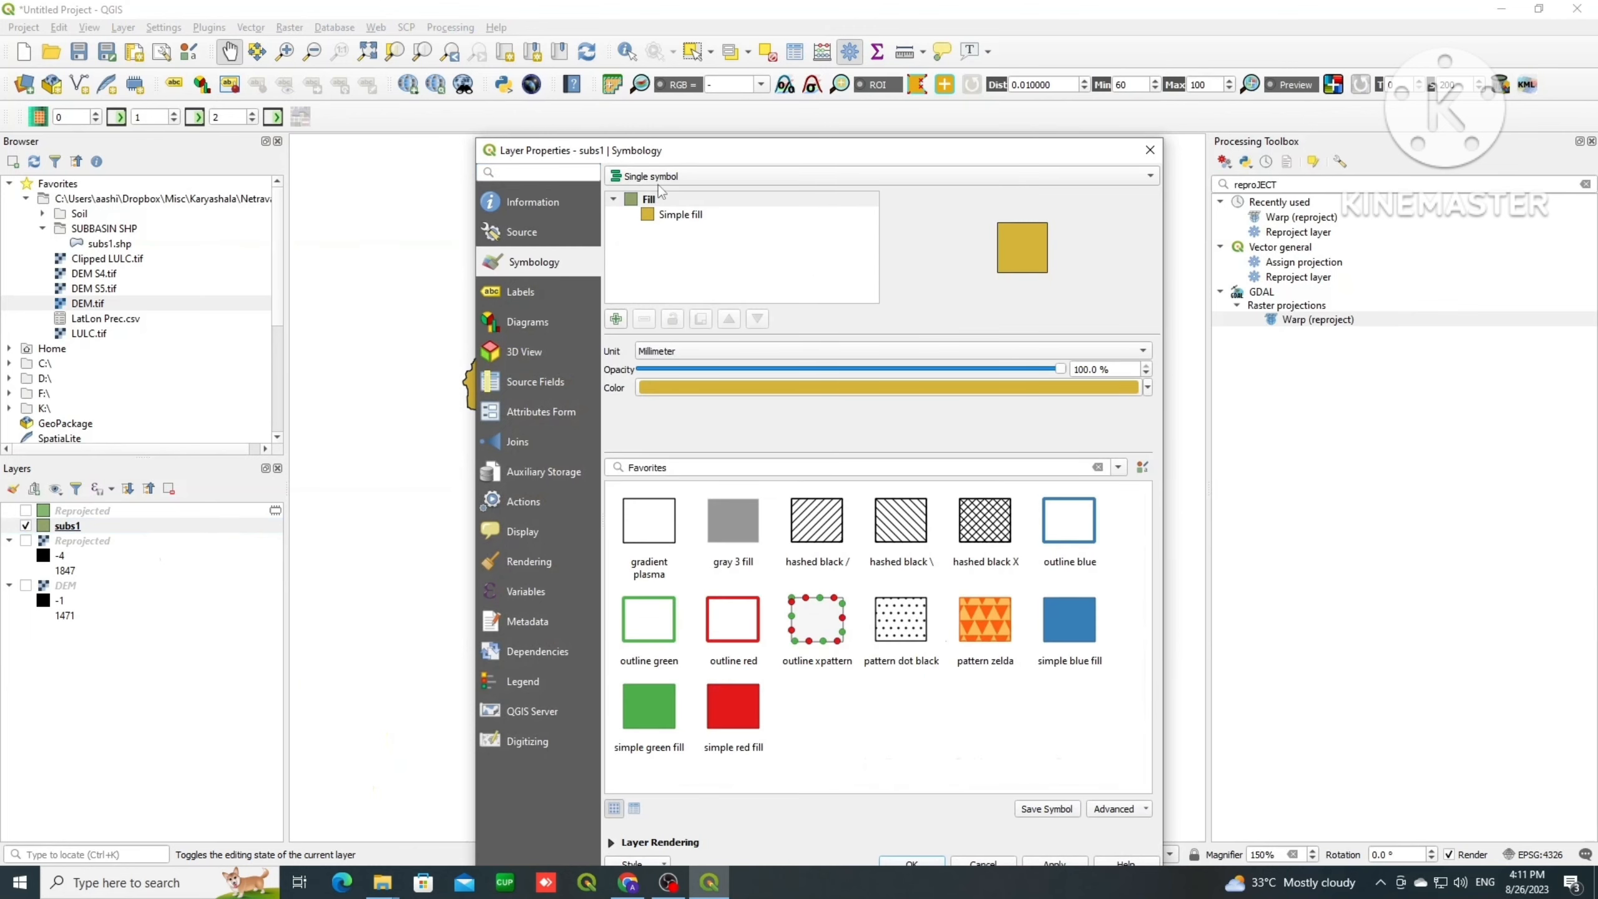
click(678, 180)
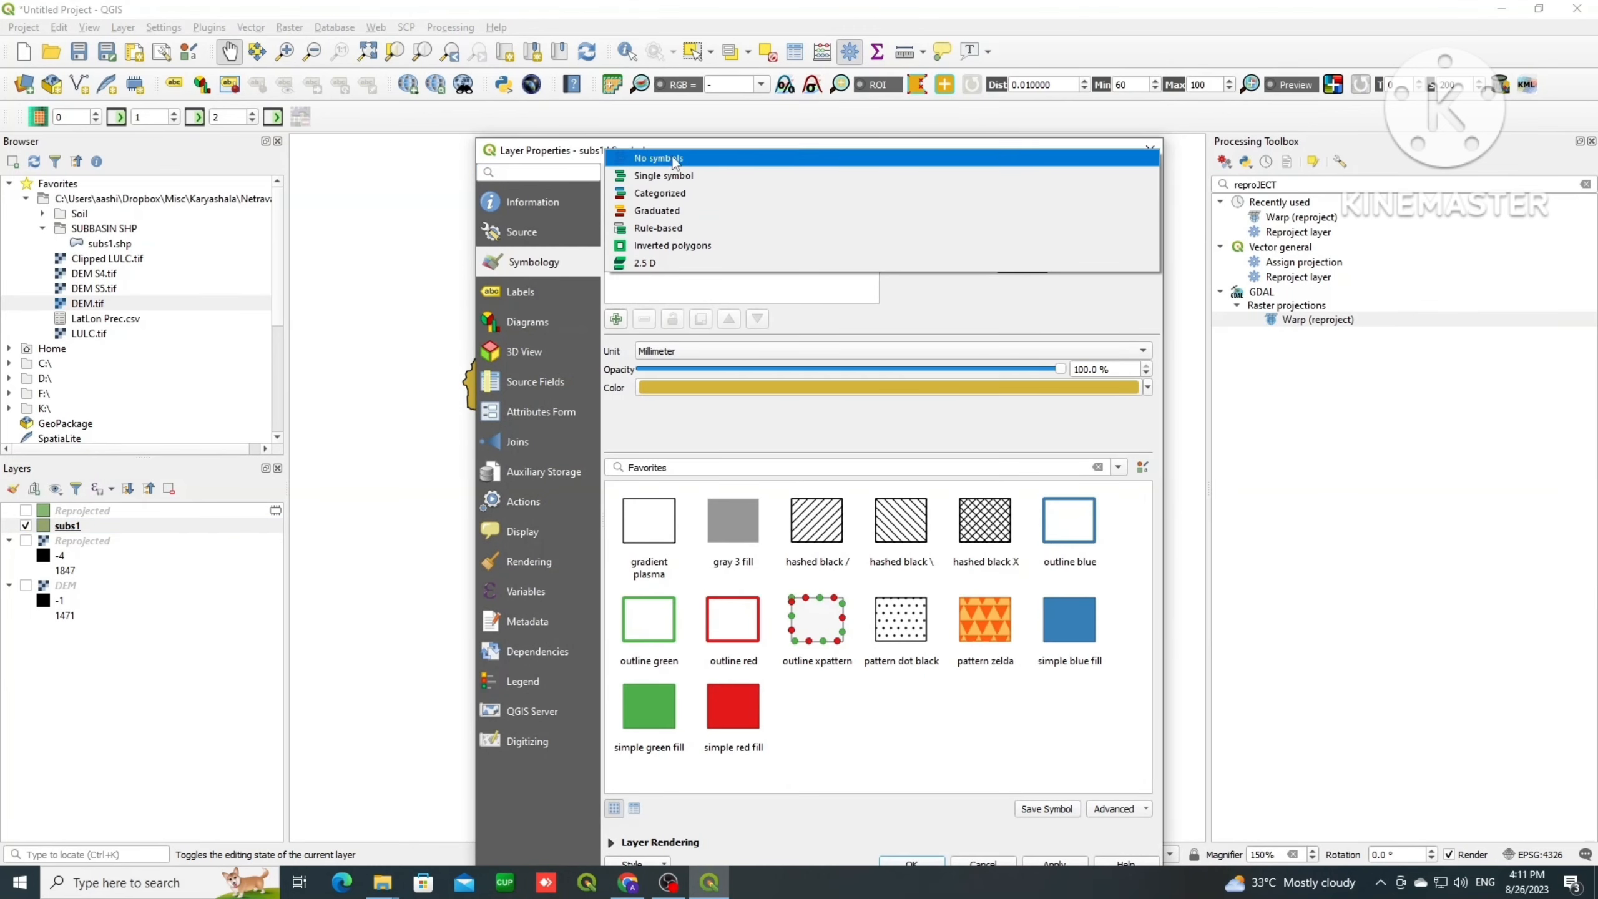
click(671, 193)
click(1123, 201)
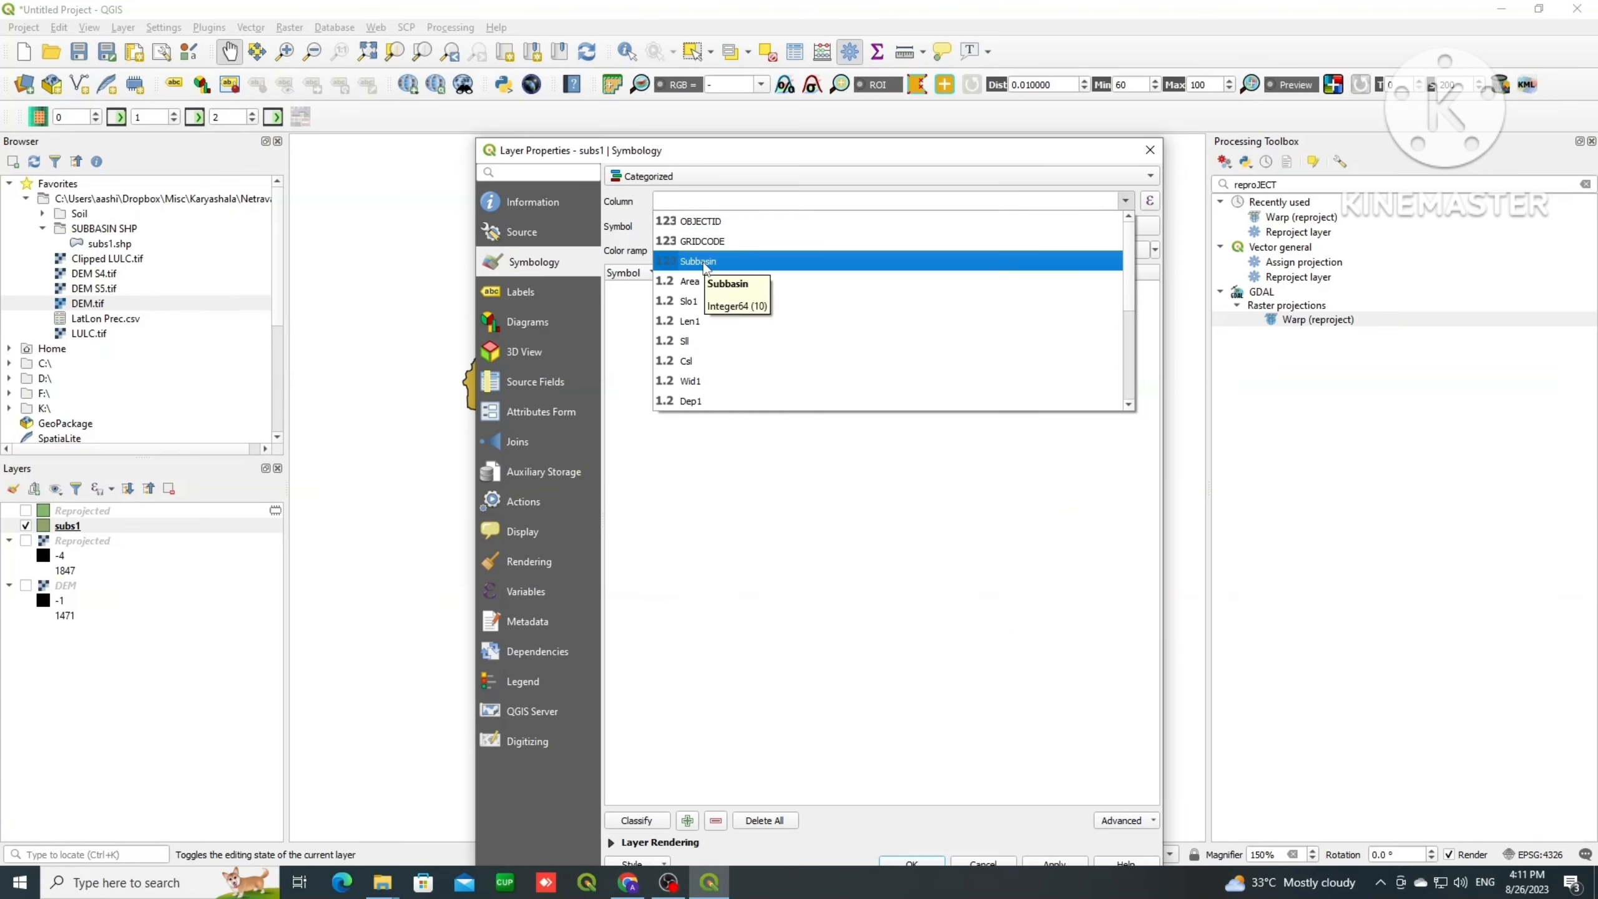
click(704, 267)
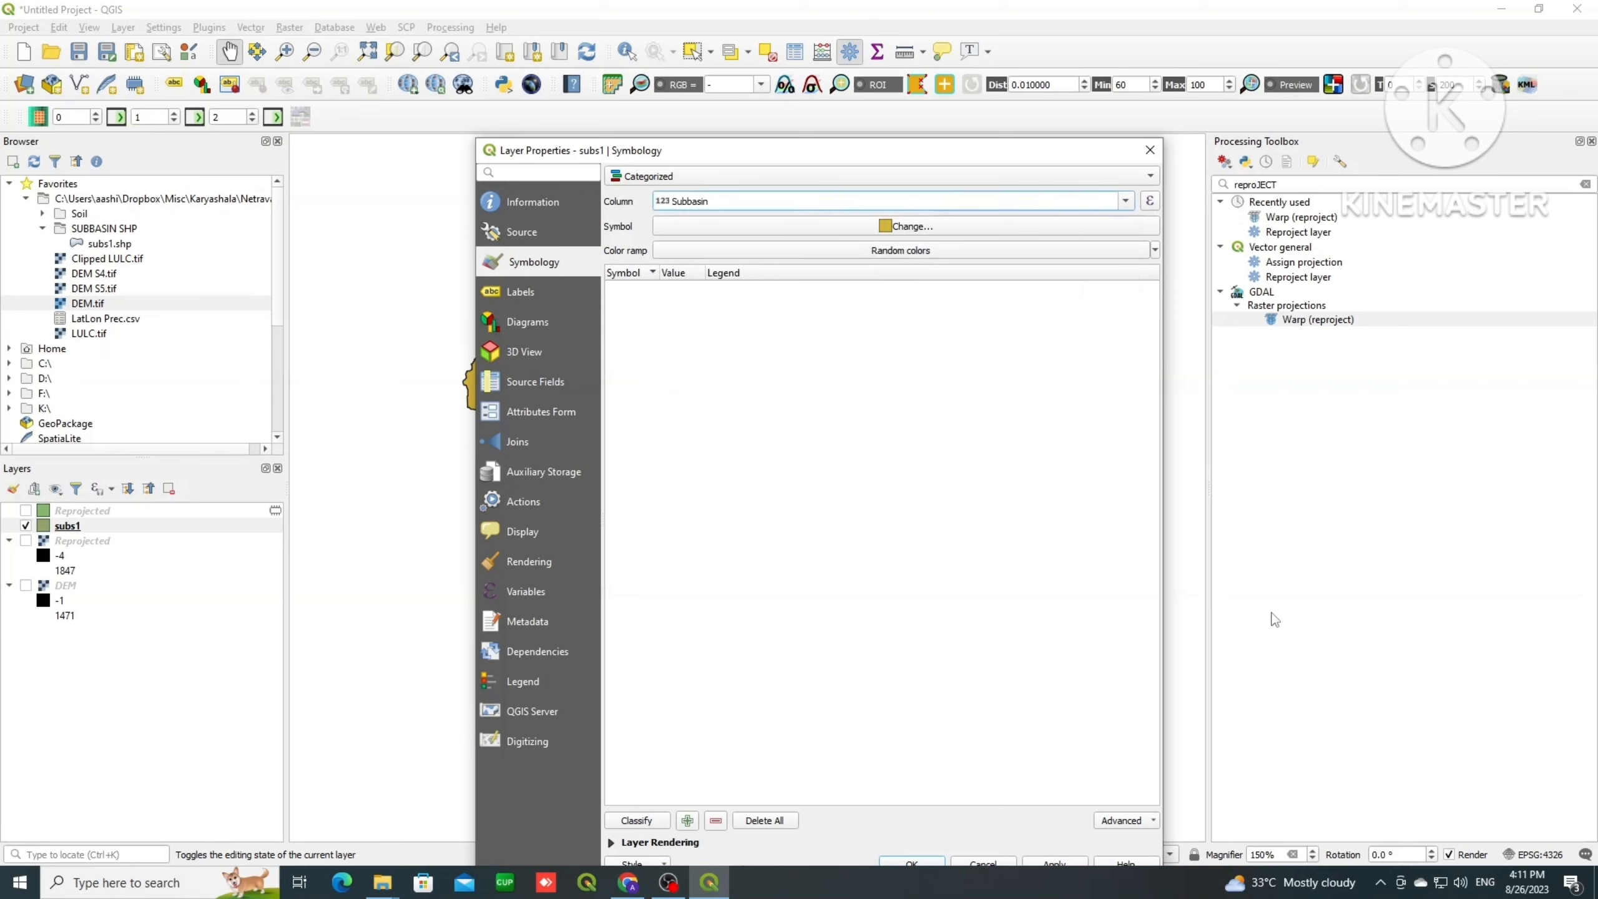
click(638, 820)
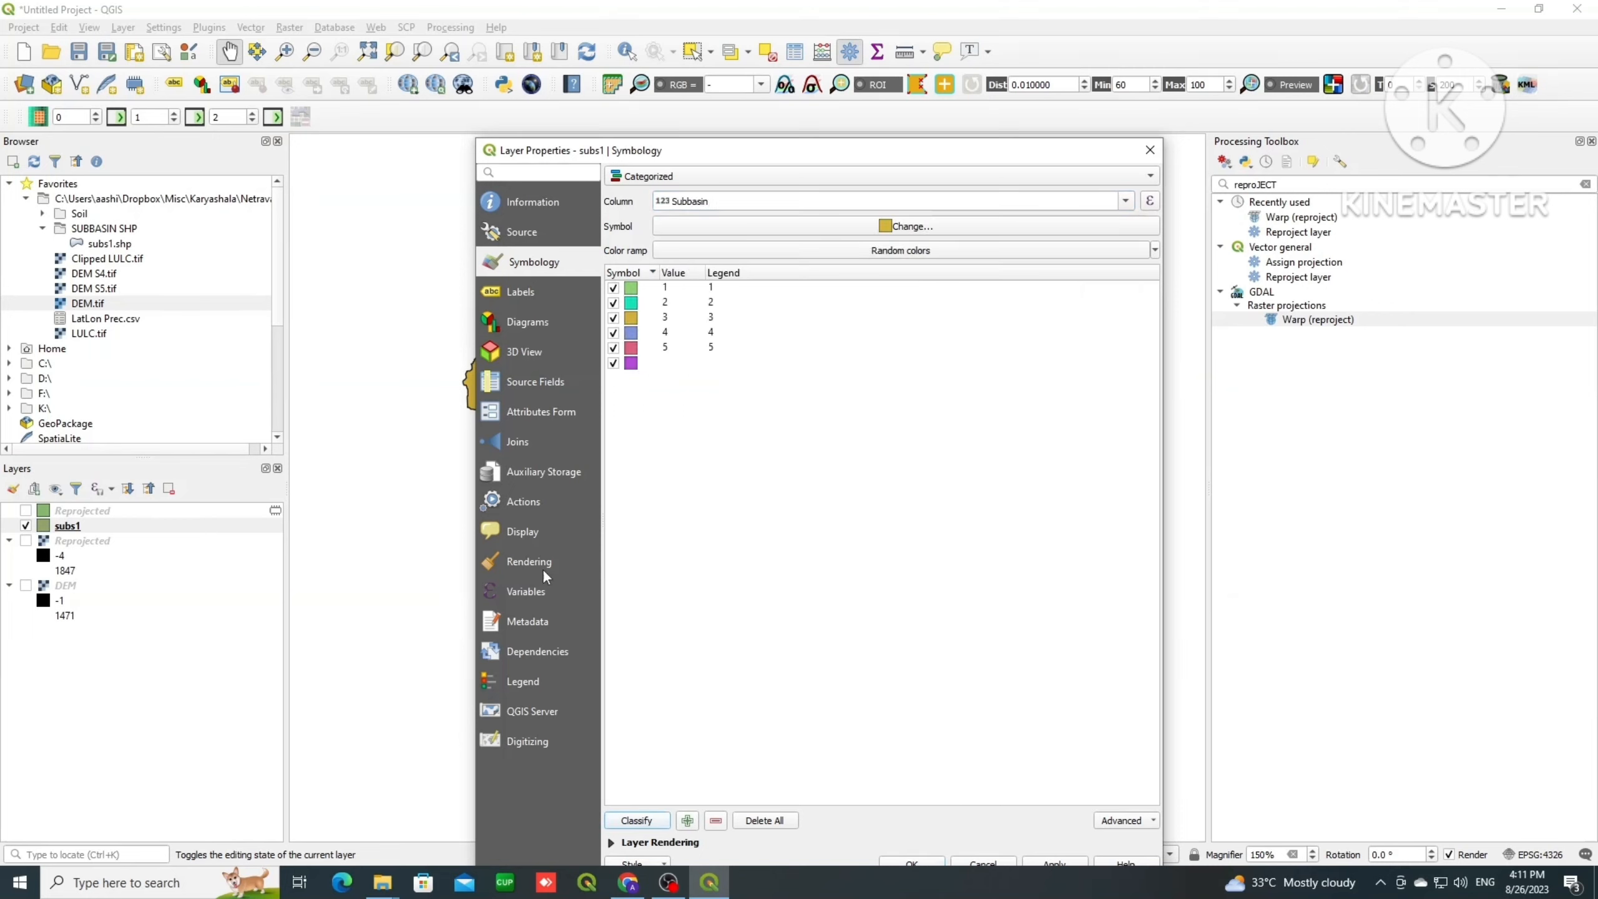
Step: Turn off class 5 and the class without a value, and try the Blues color ramp on the categories
click(613, 348)
click(613, 363)
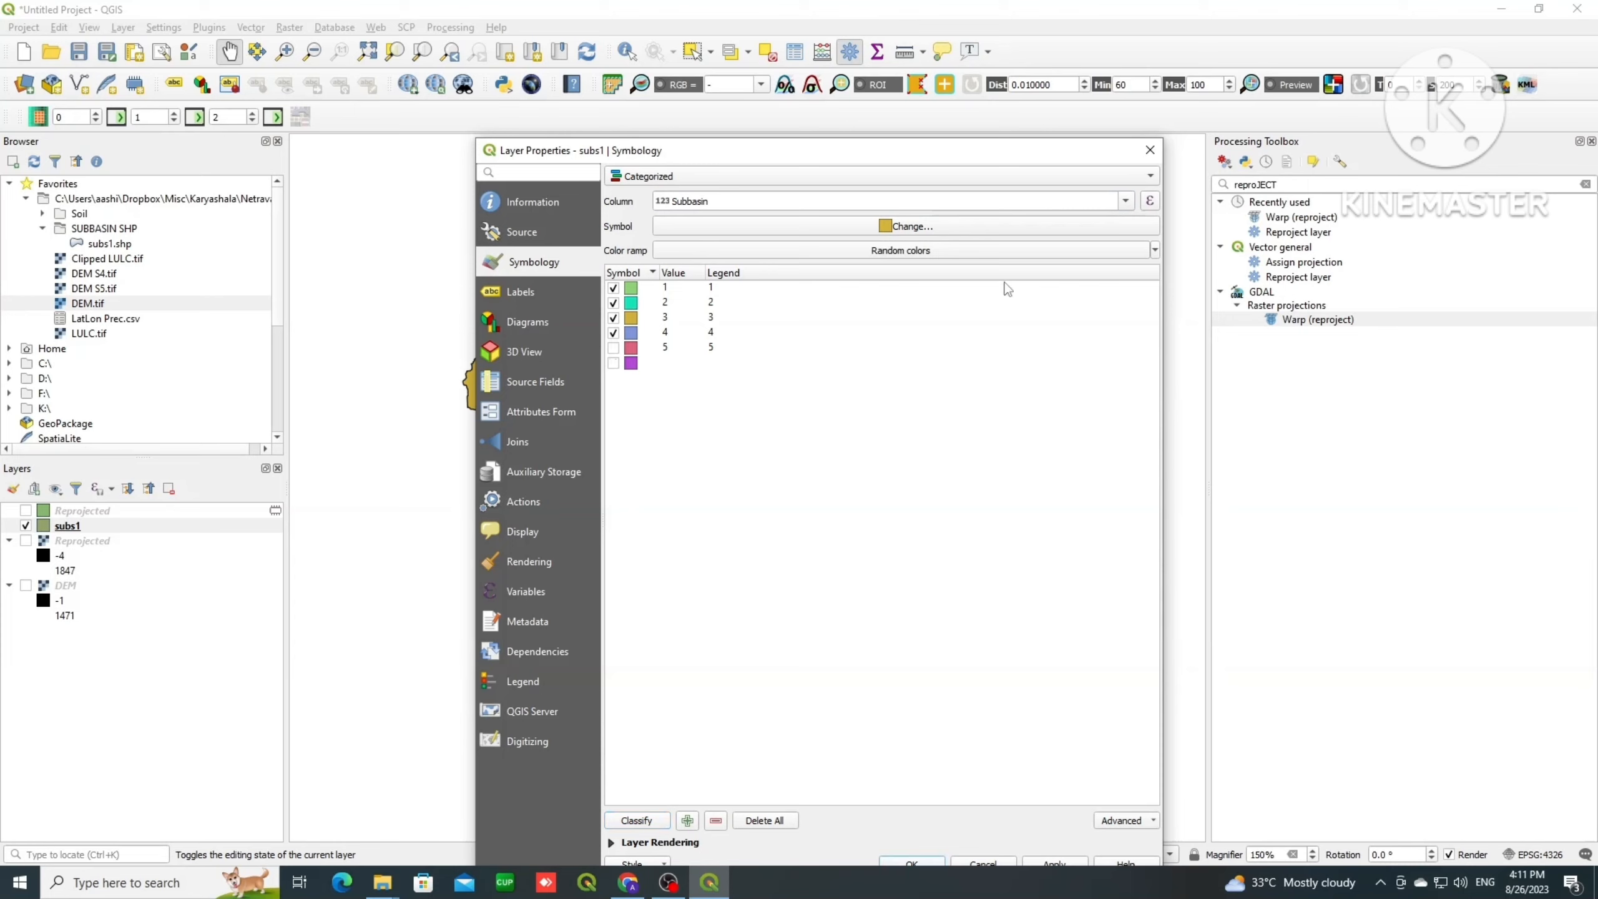
click(1155, 250)
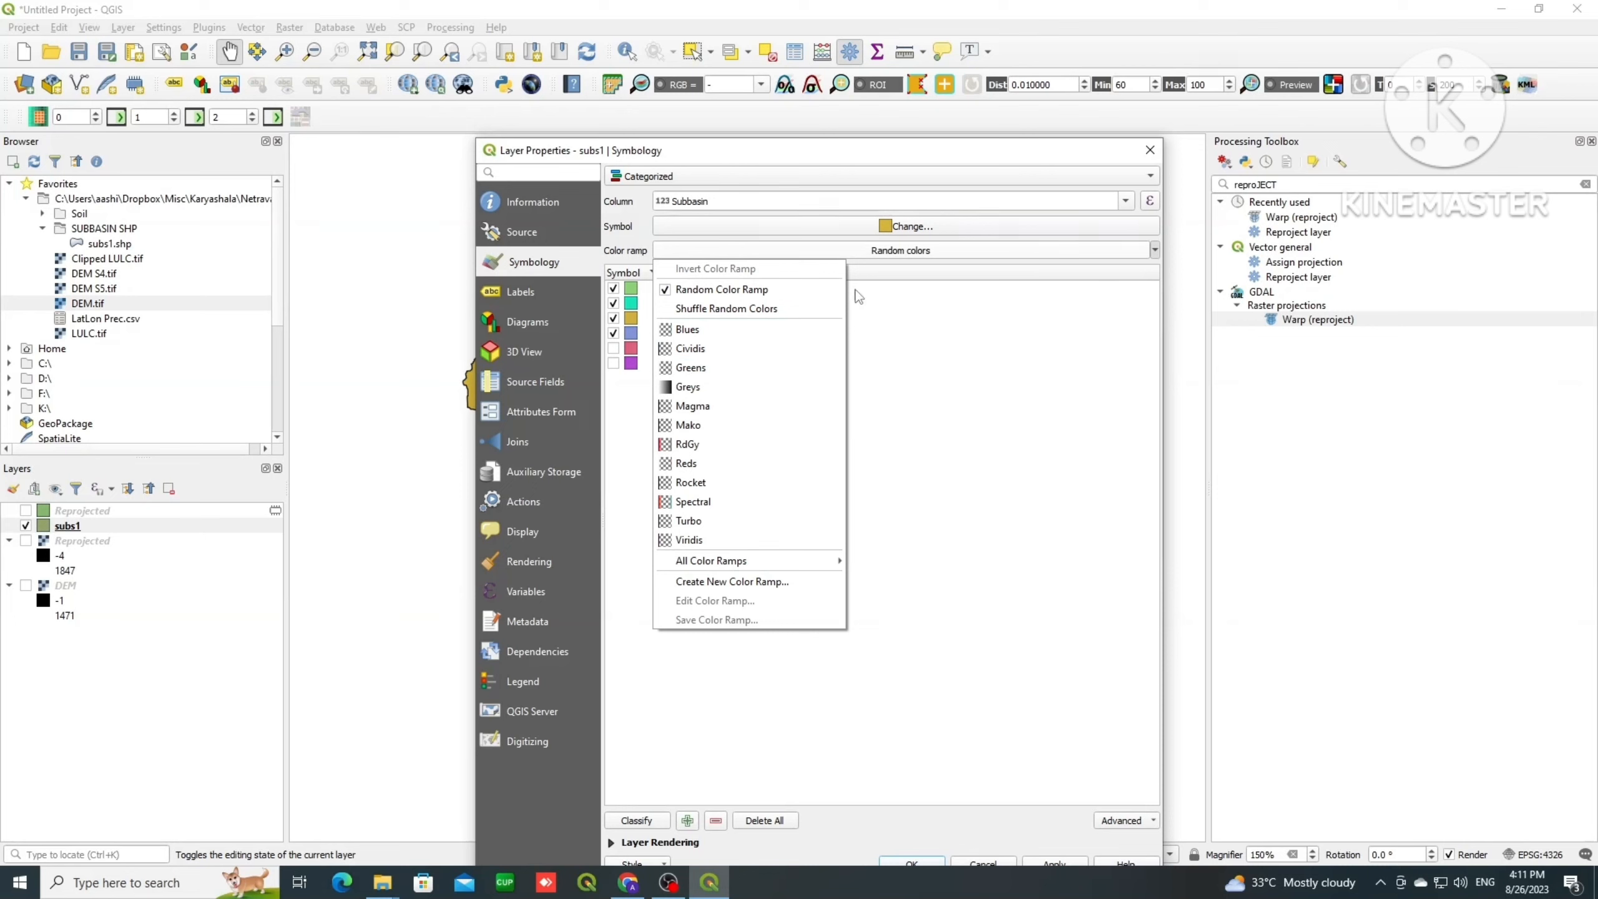
mouse_move(706, 565)
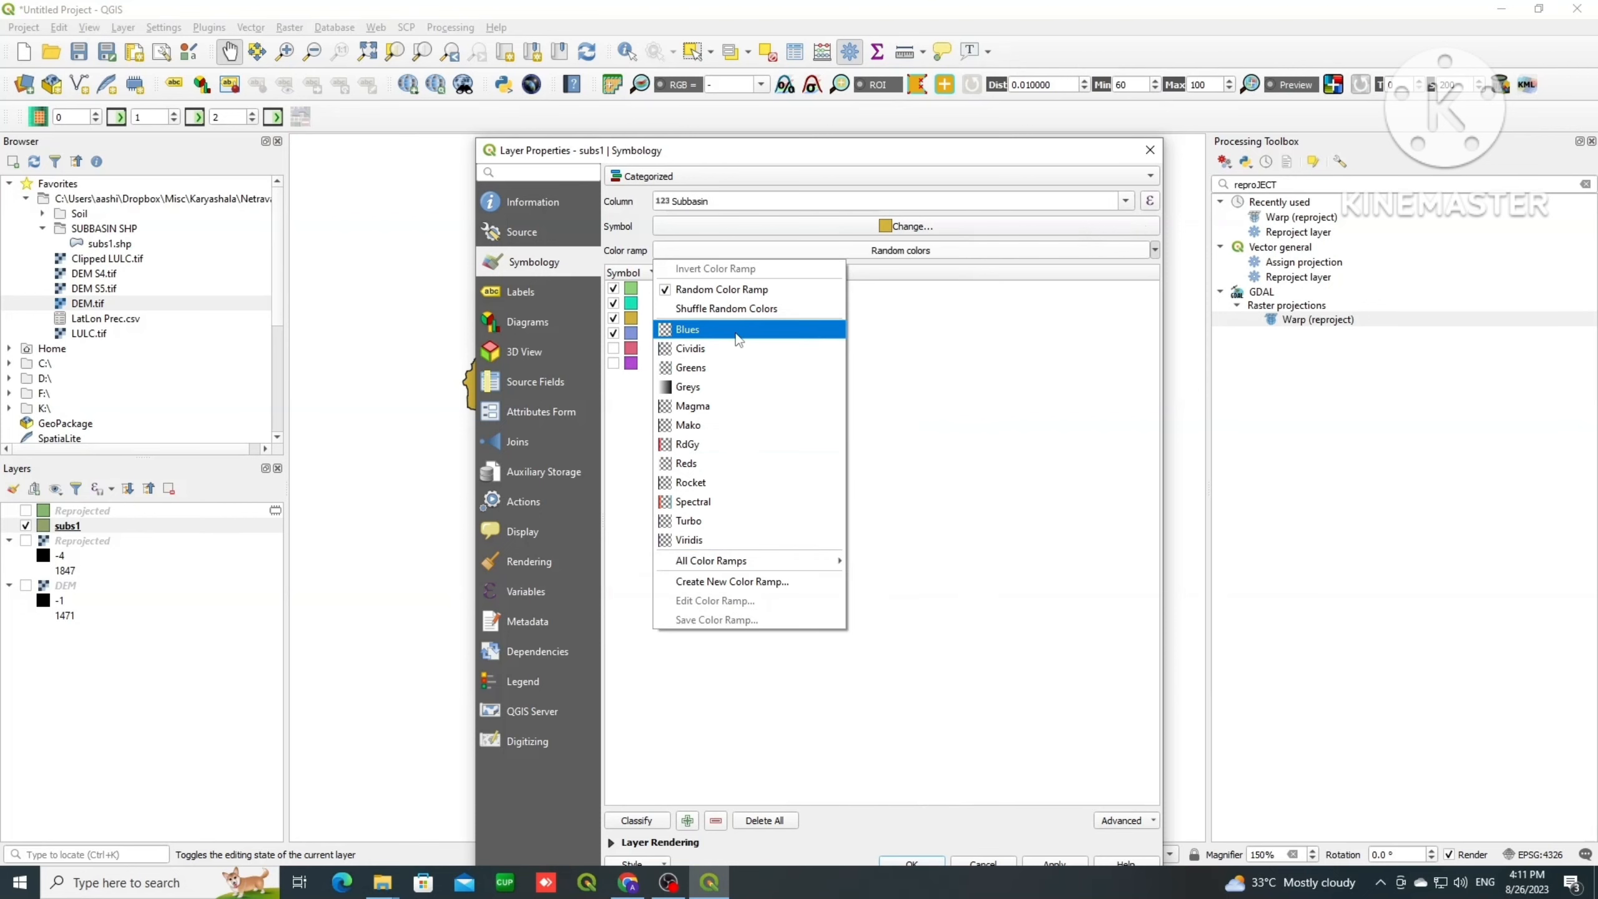
click(687, 328)
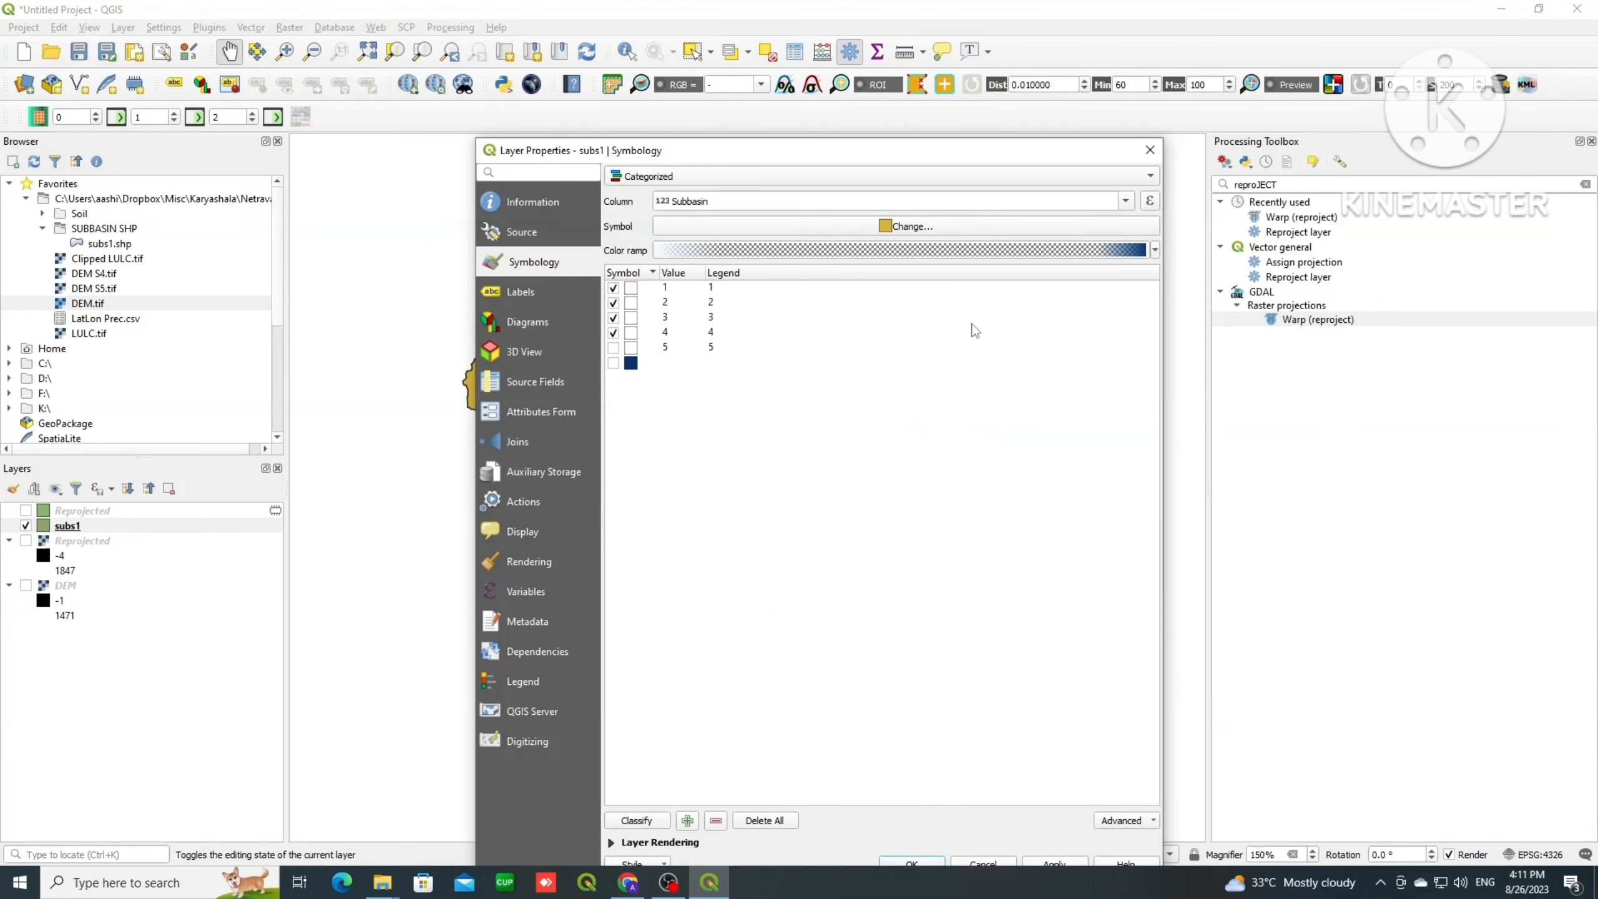
Step: Return the categories to the random color ramp and apply the symbology with classes 1 to 5 enabled
click(1156, 251)
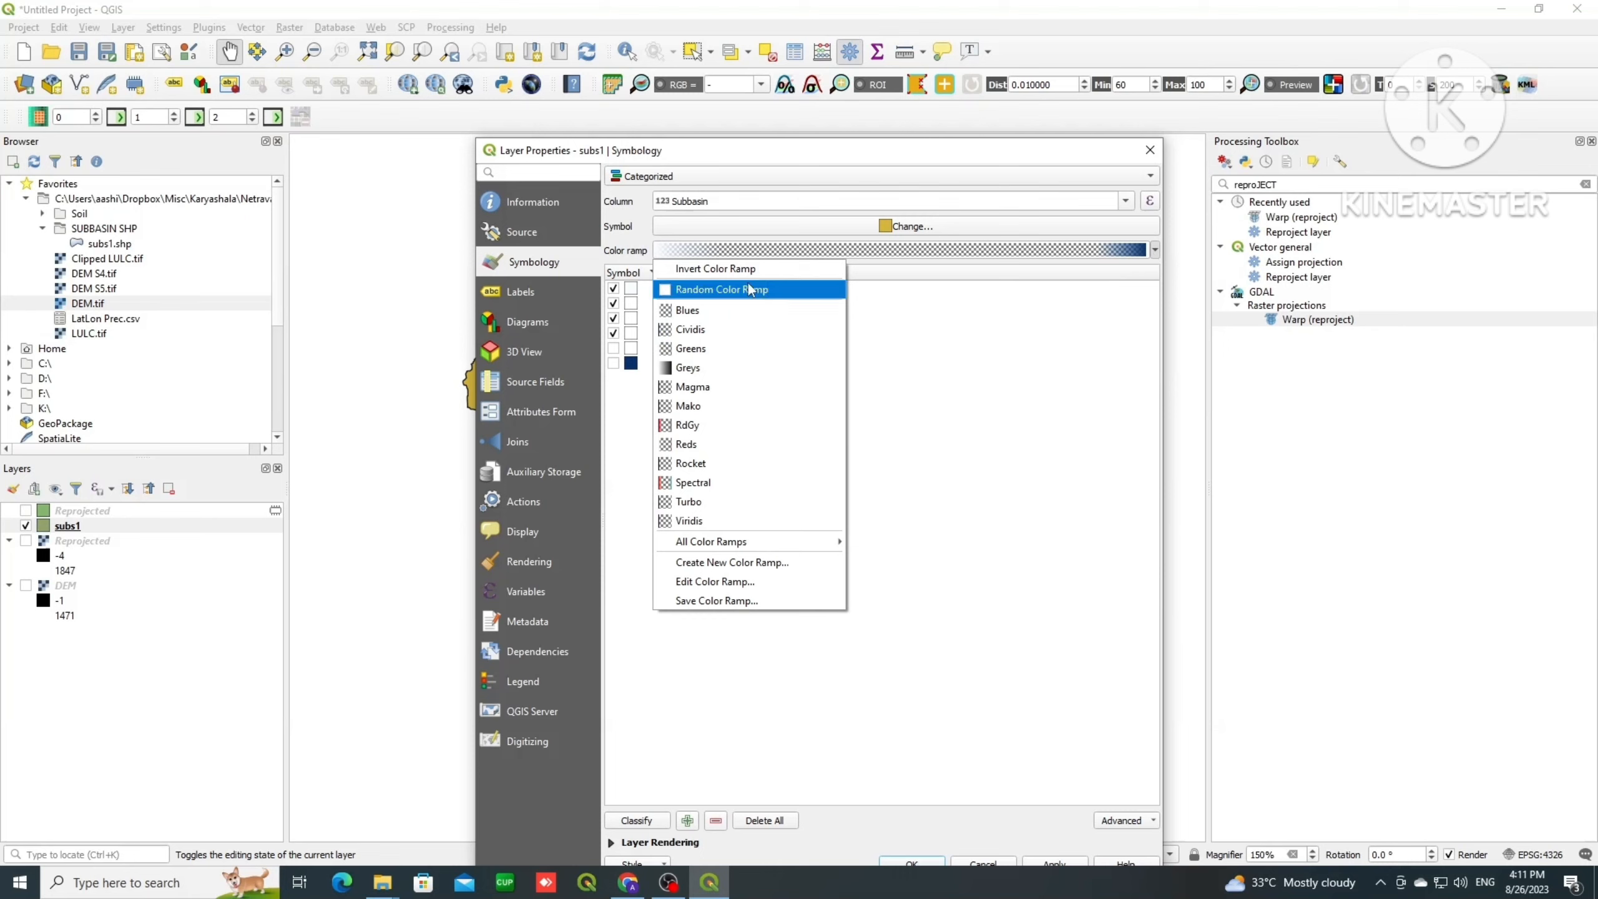
click(742, 290)
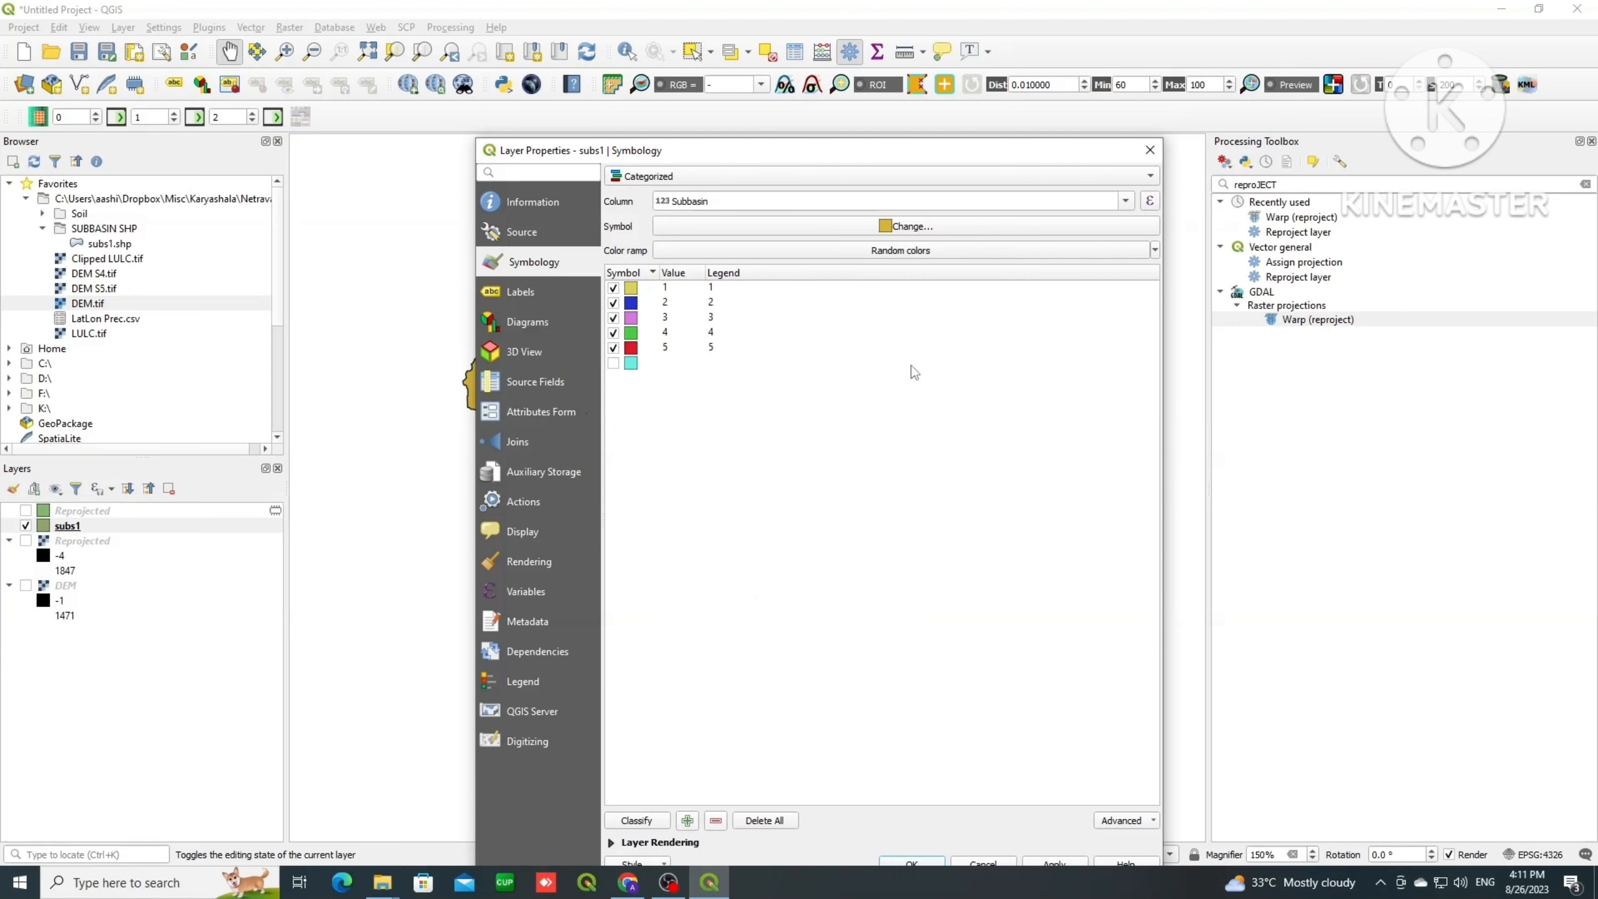
drag(844, 149, 817, 53)
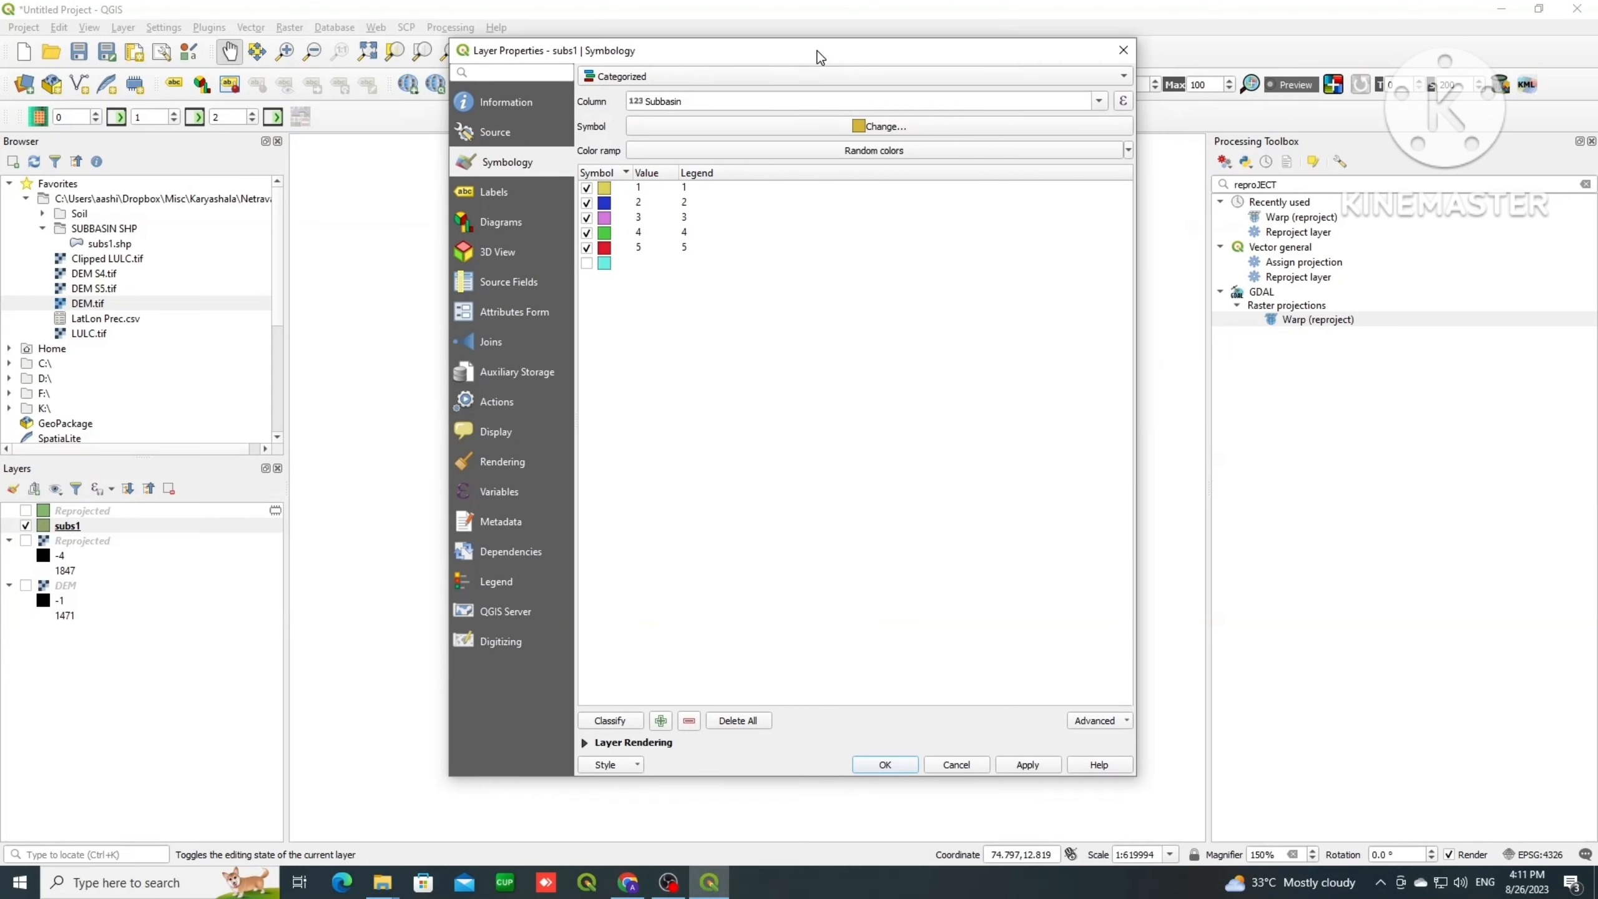
click(1029, 763)
drag(828, 51, 798, 143)
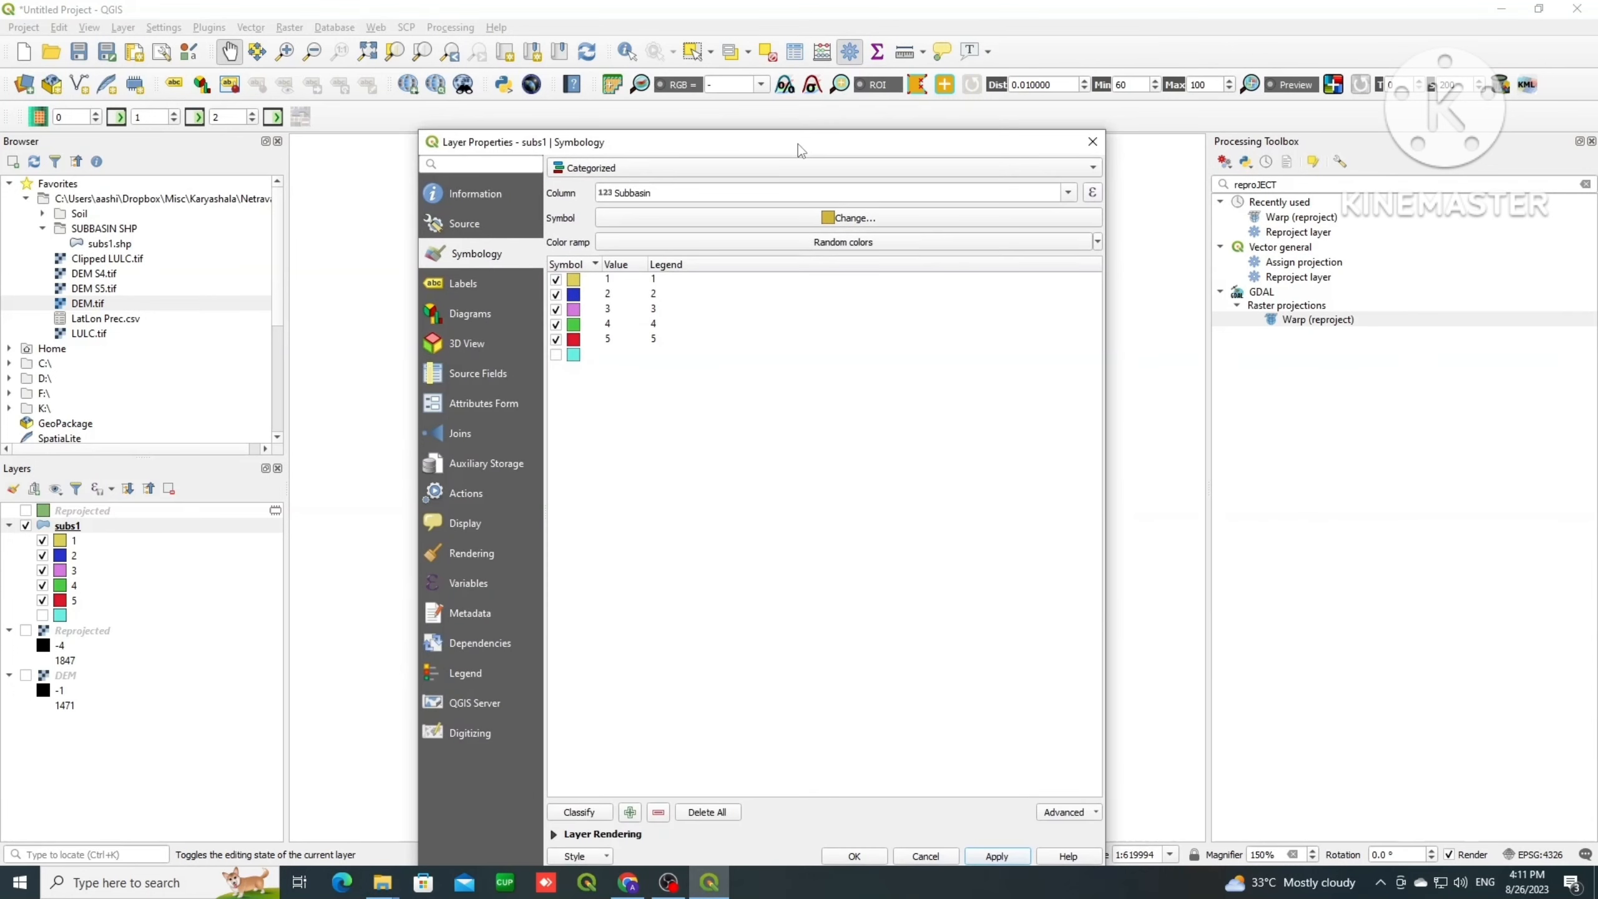
click(1097, 242)
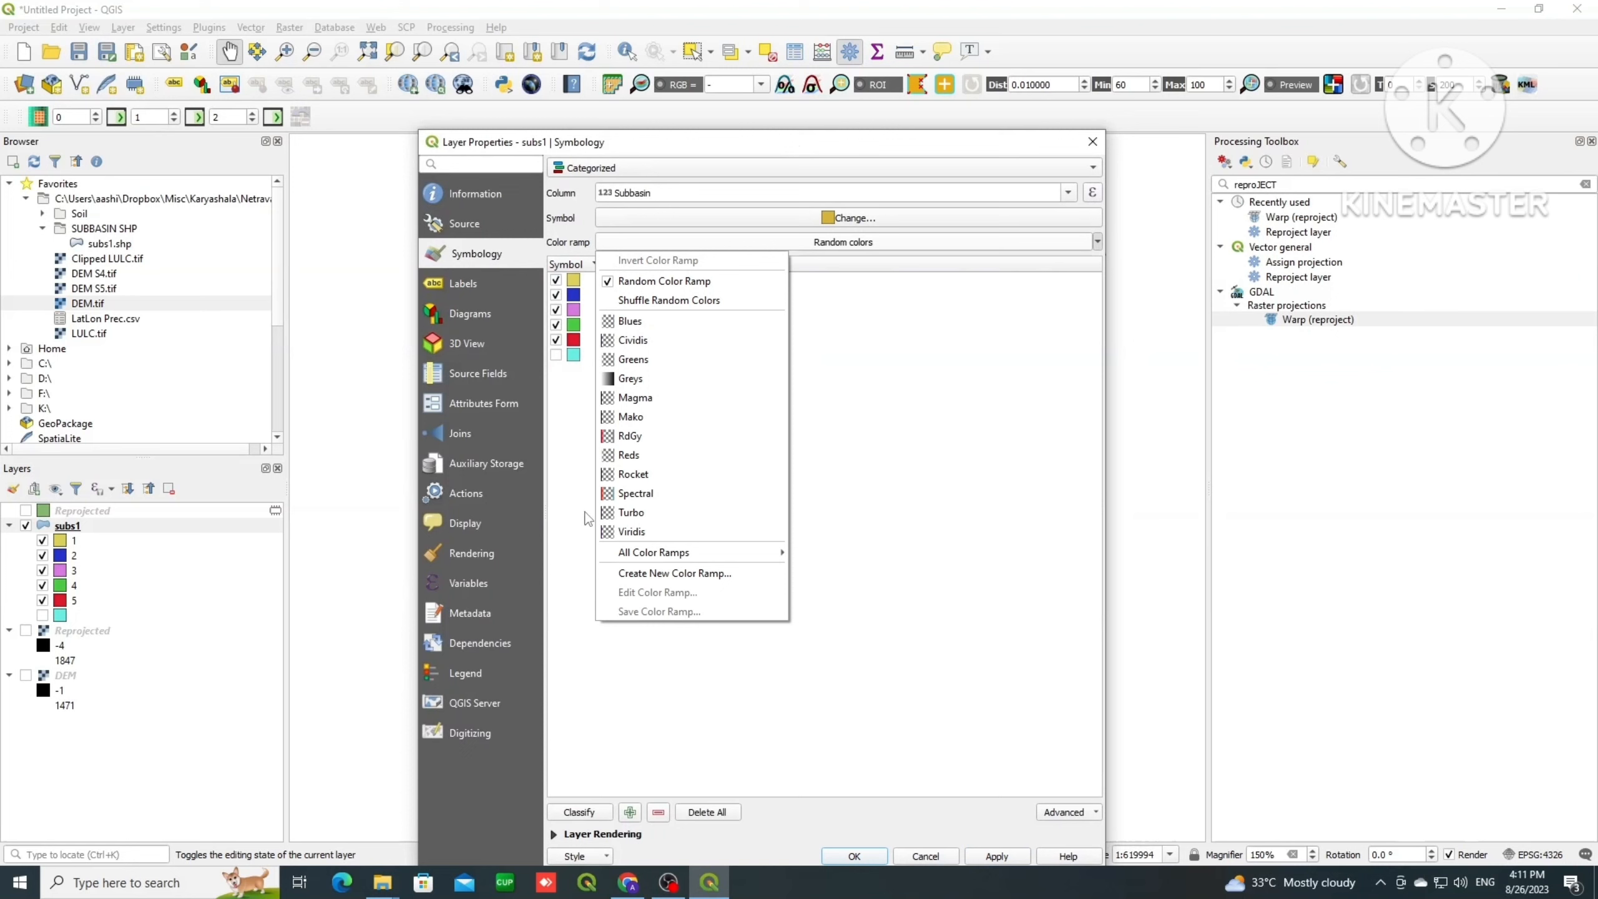
mouse_move(689, 559)
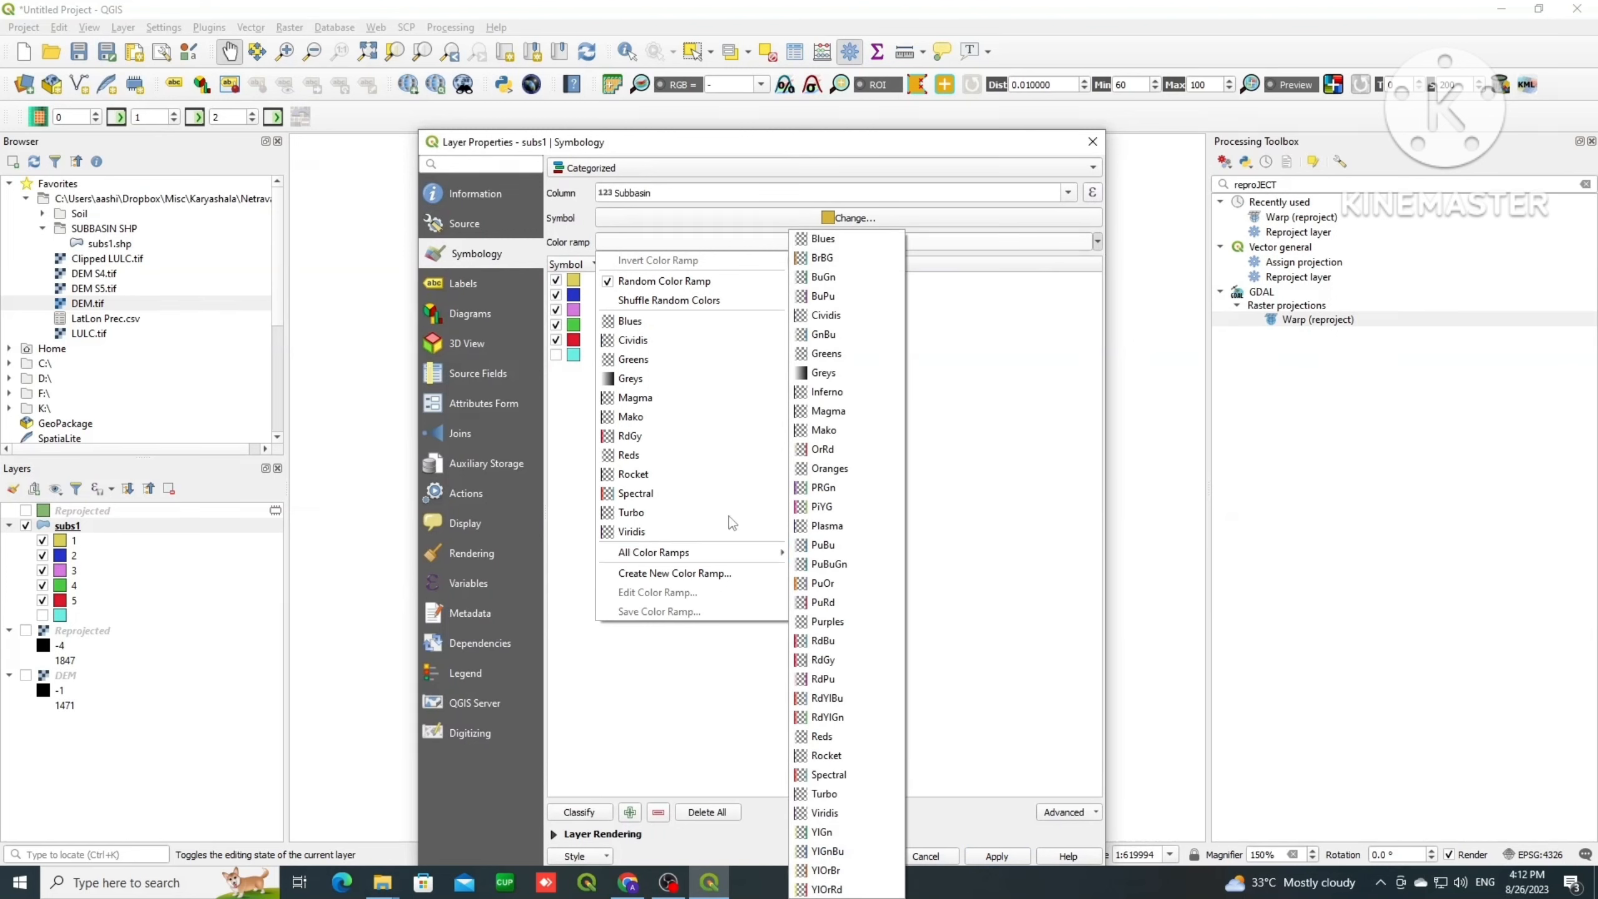
click(993, 336)
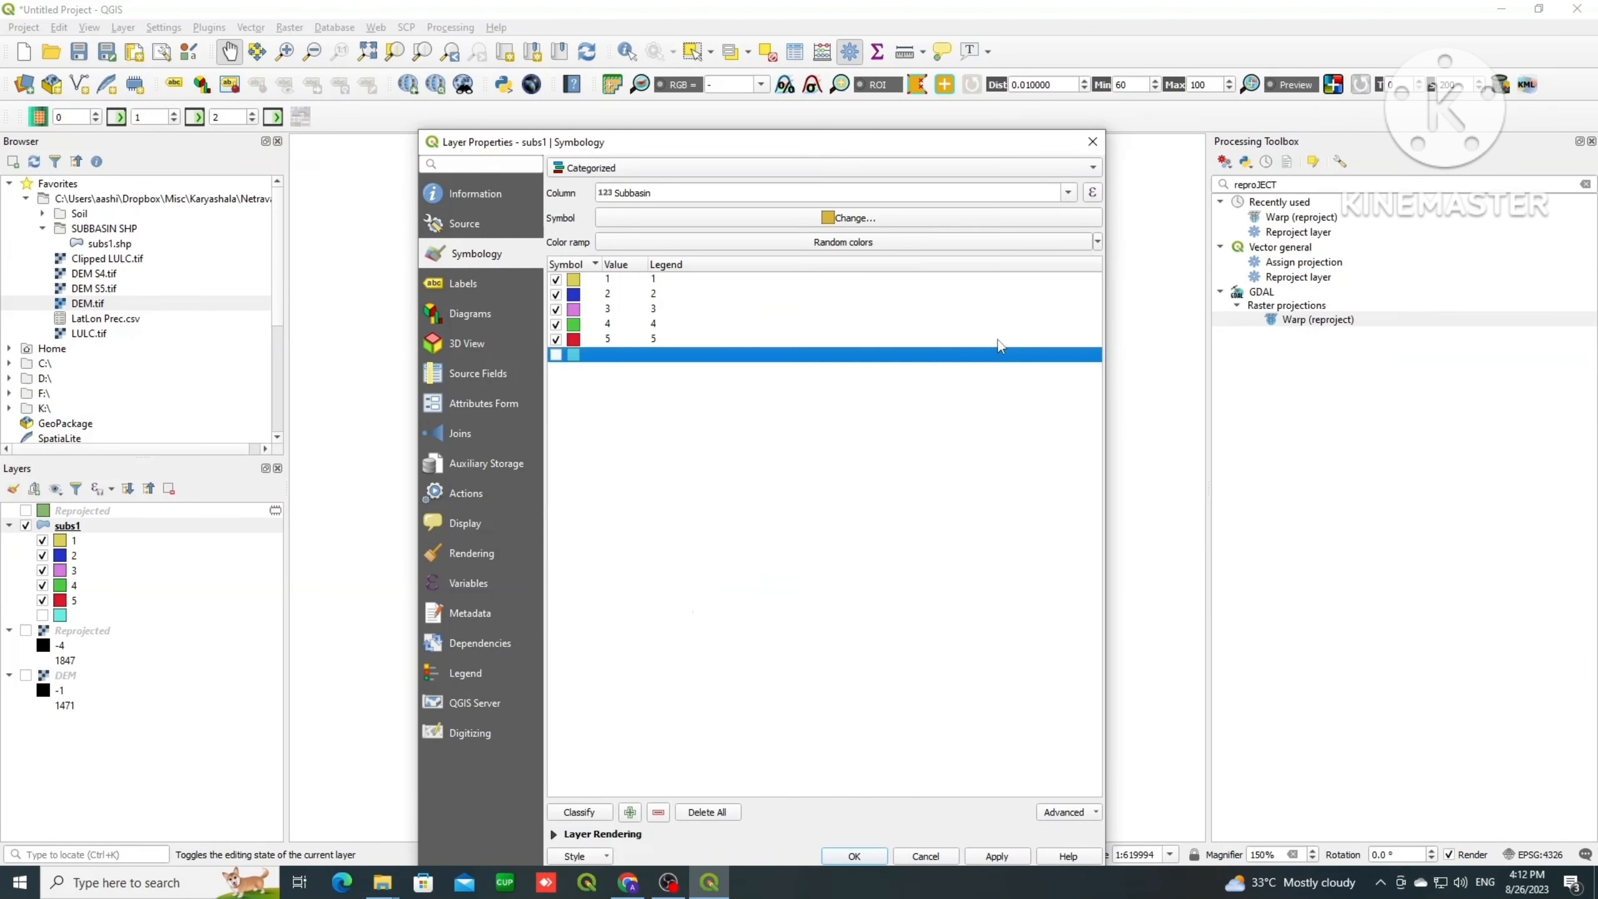
Step: Change the base fill color of the category symbol to orange-red #d5553c
click(911, 213)
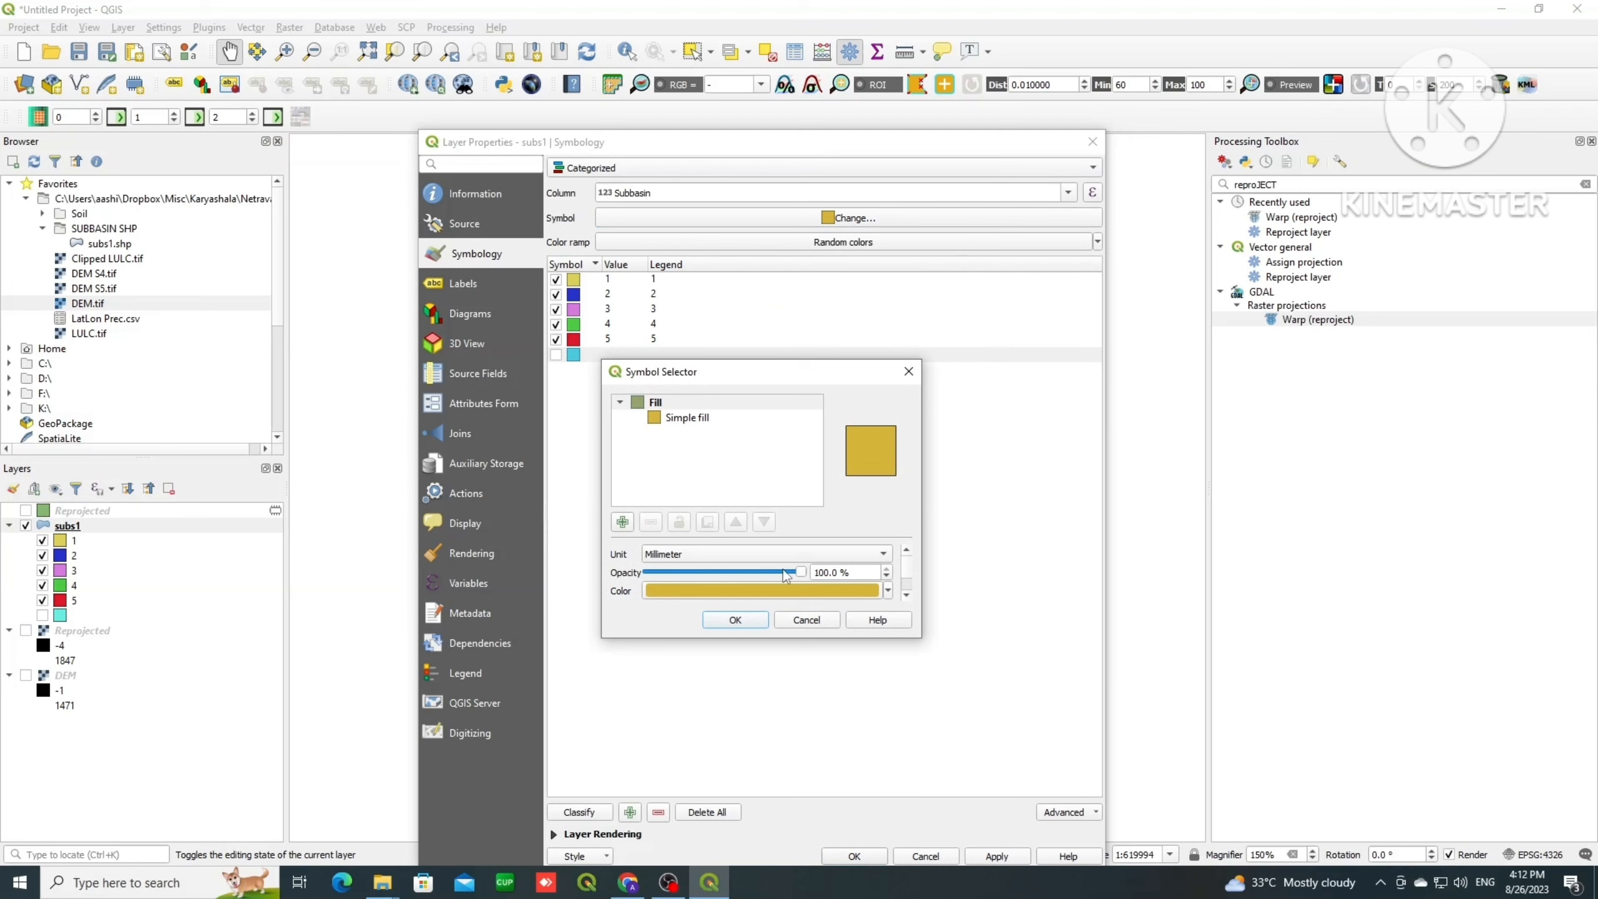
click(783, 588)
click(708, 464)
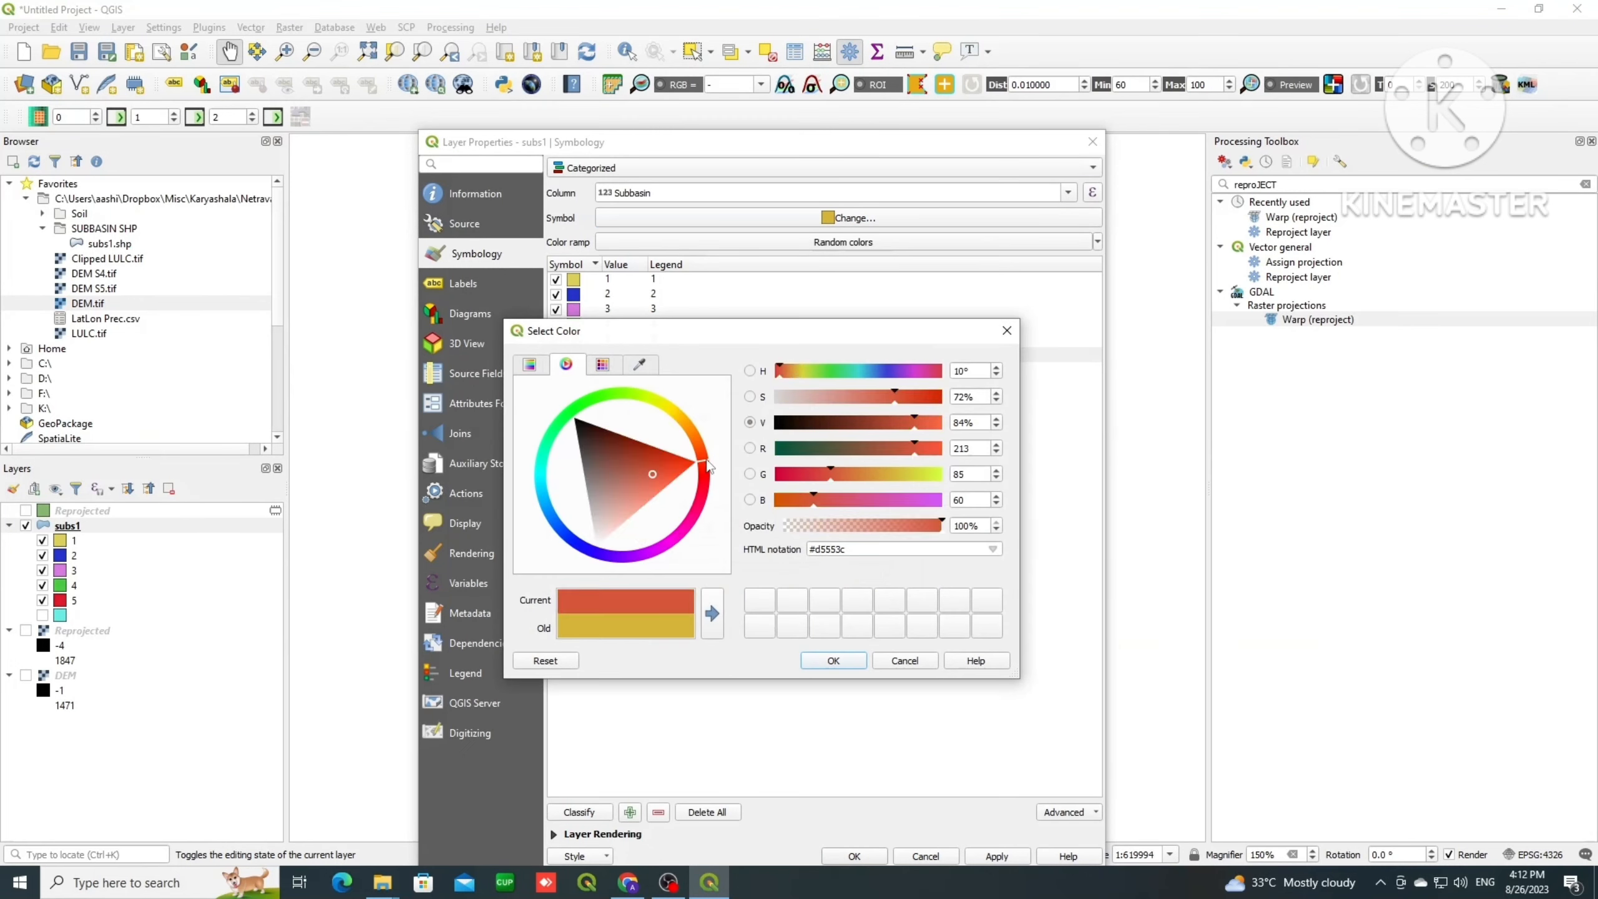
click(835, 661)
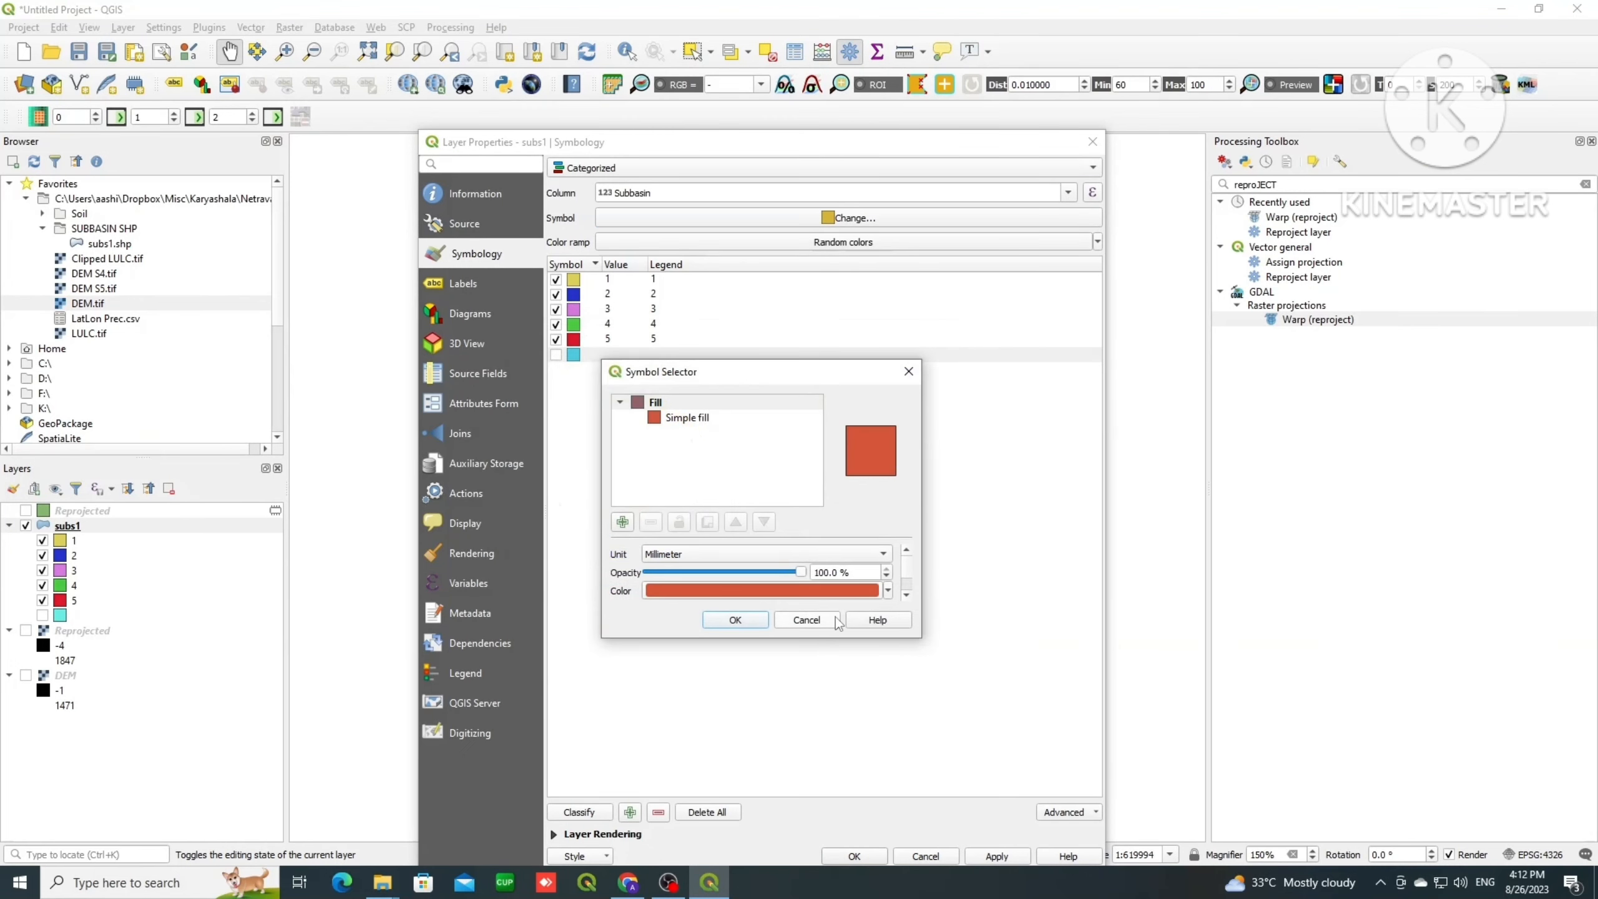
click(735, 619)
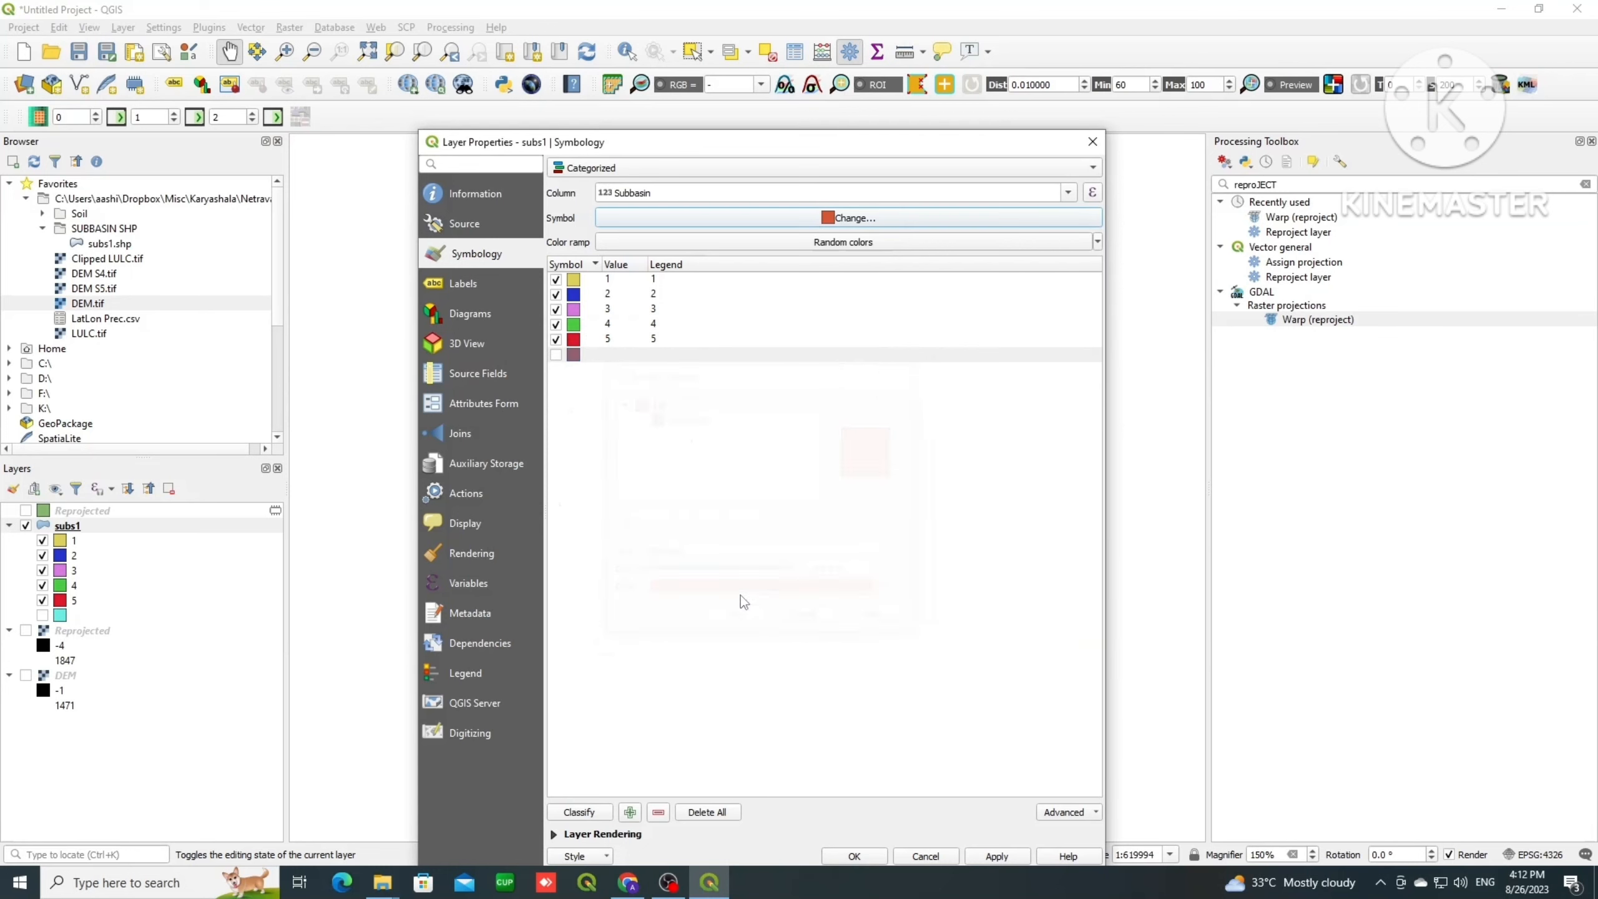
Step: Try the Greens color ramp on the subbasin categories, reclassify them and apply the symbology
click(1097, 243)
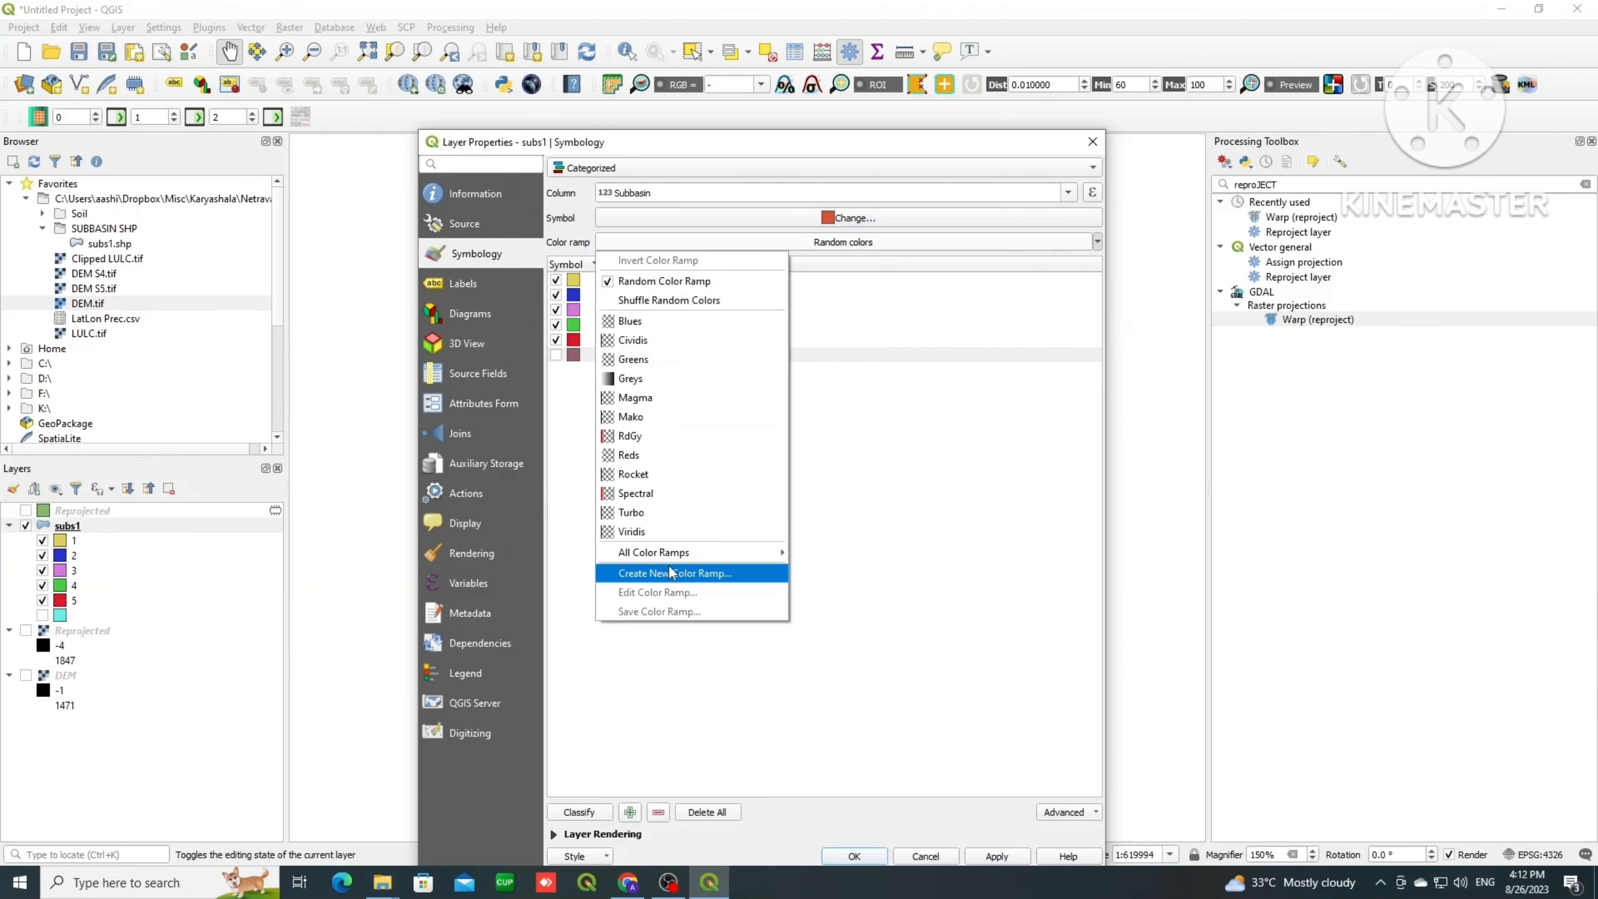
mouse_move(670, 563)
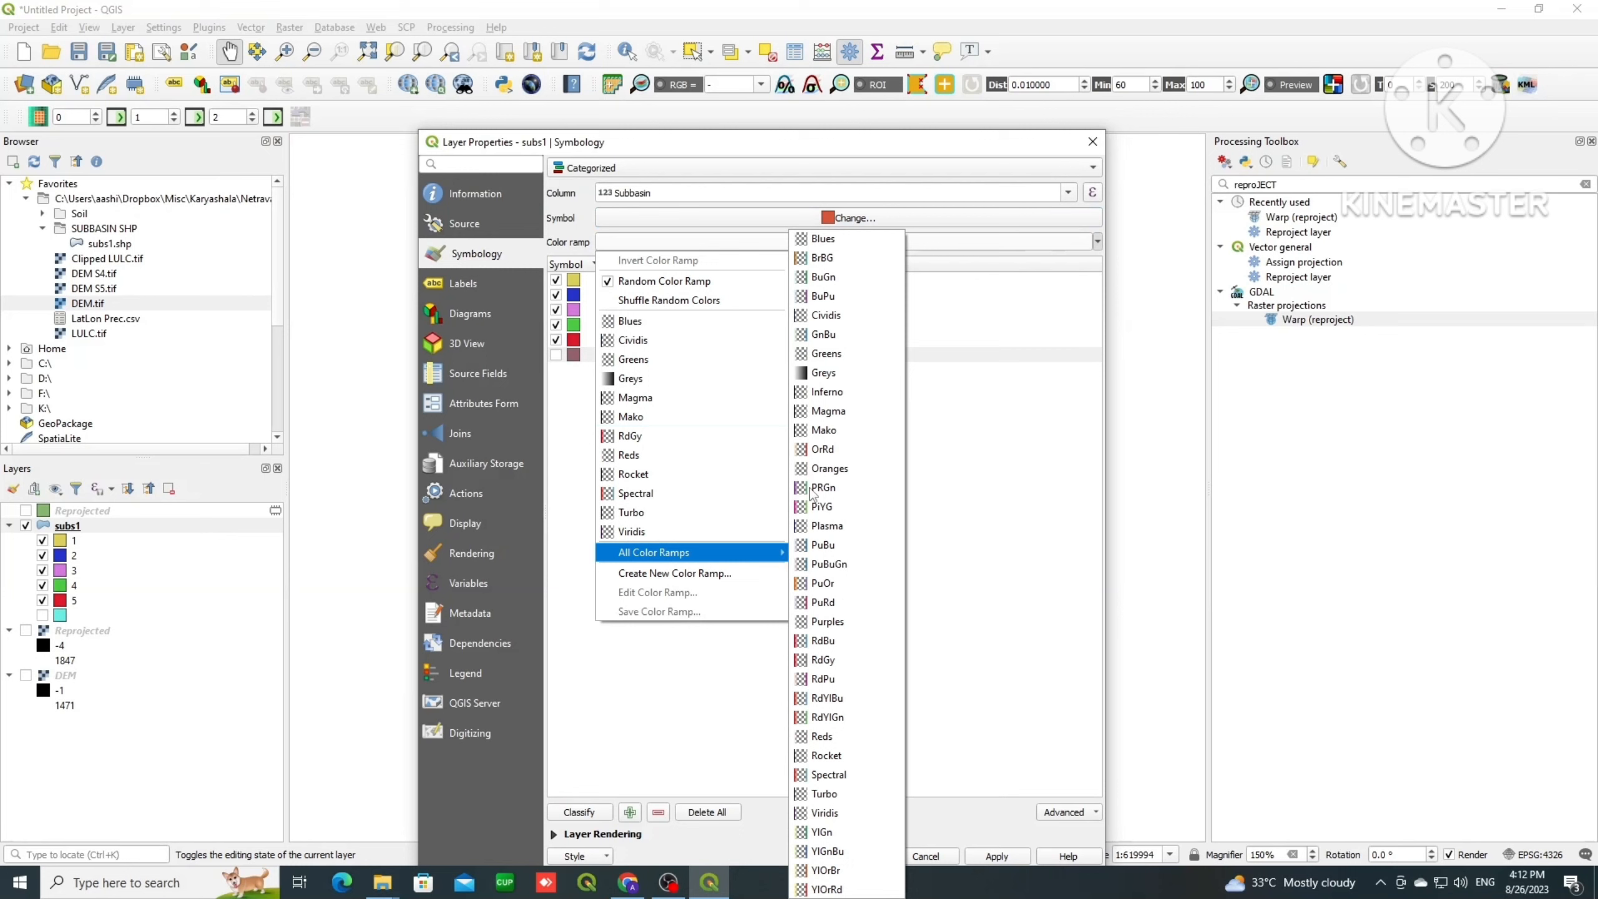
click(843, 354)
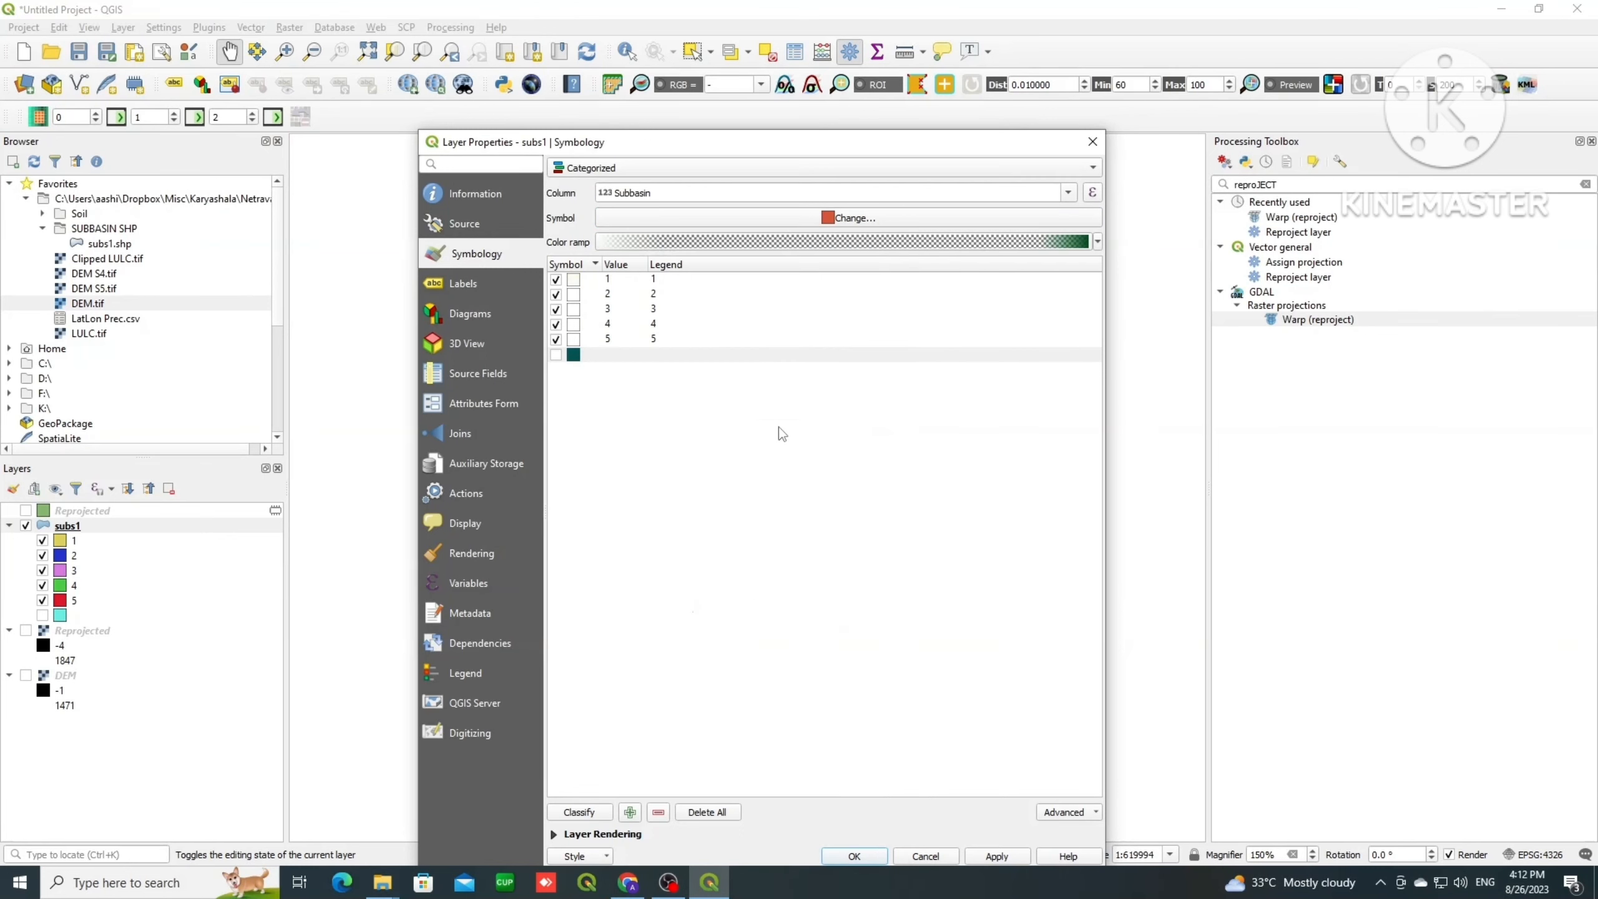
click(584, 812)
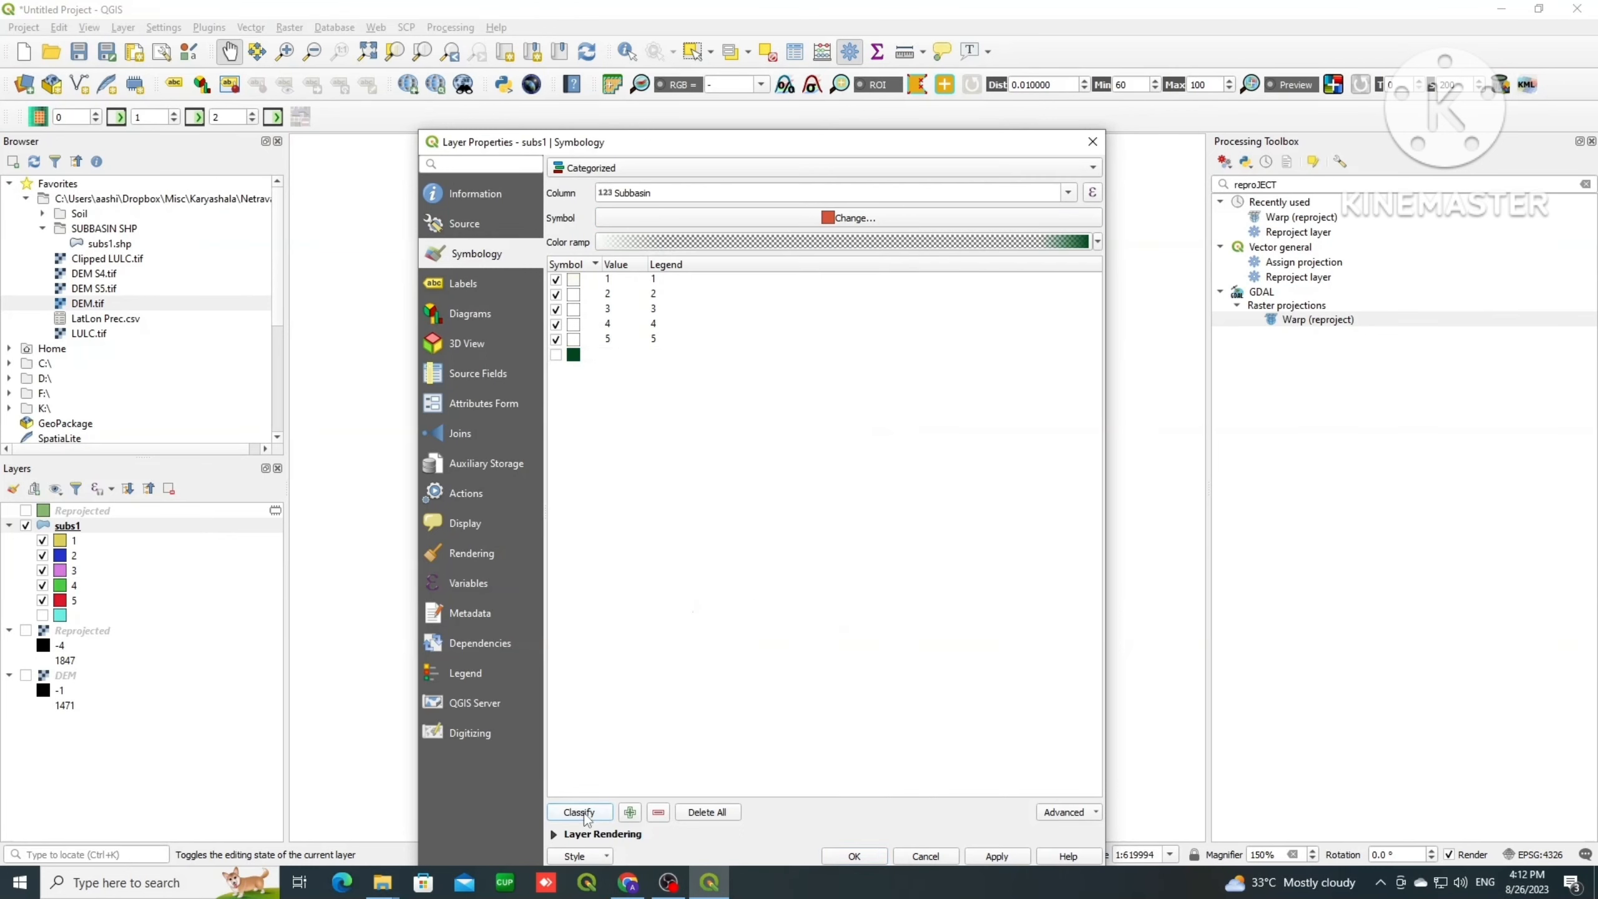
click(594, 813)
click(995, 855)
drag(875, 146, 892, 76)
Step: Color the subbasin categories with the random color ramp, turn off the class without a value, and accept the symbology
click(1110, 165)
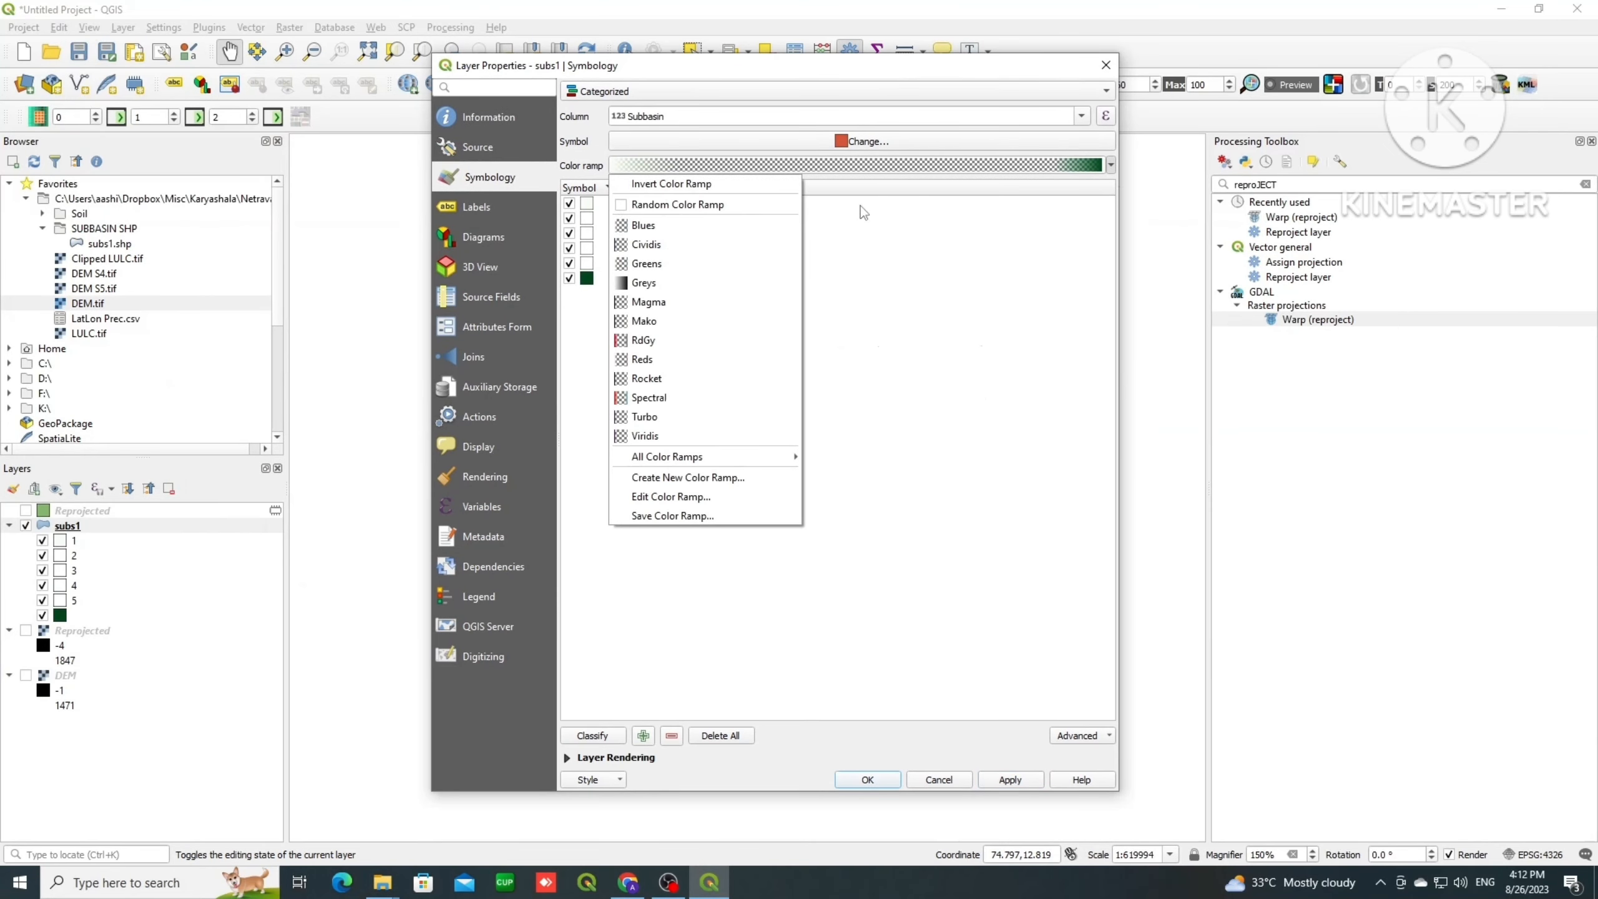
click(710, 206)
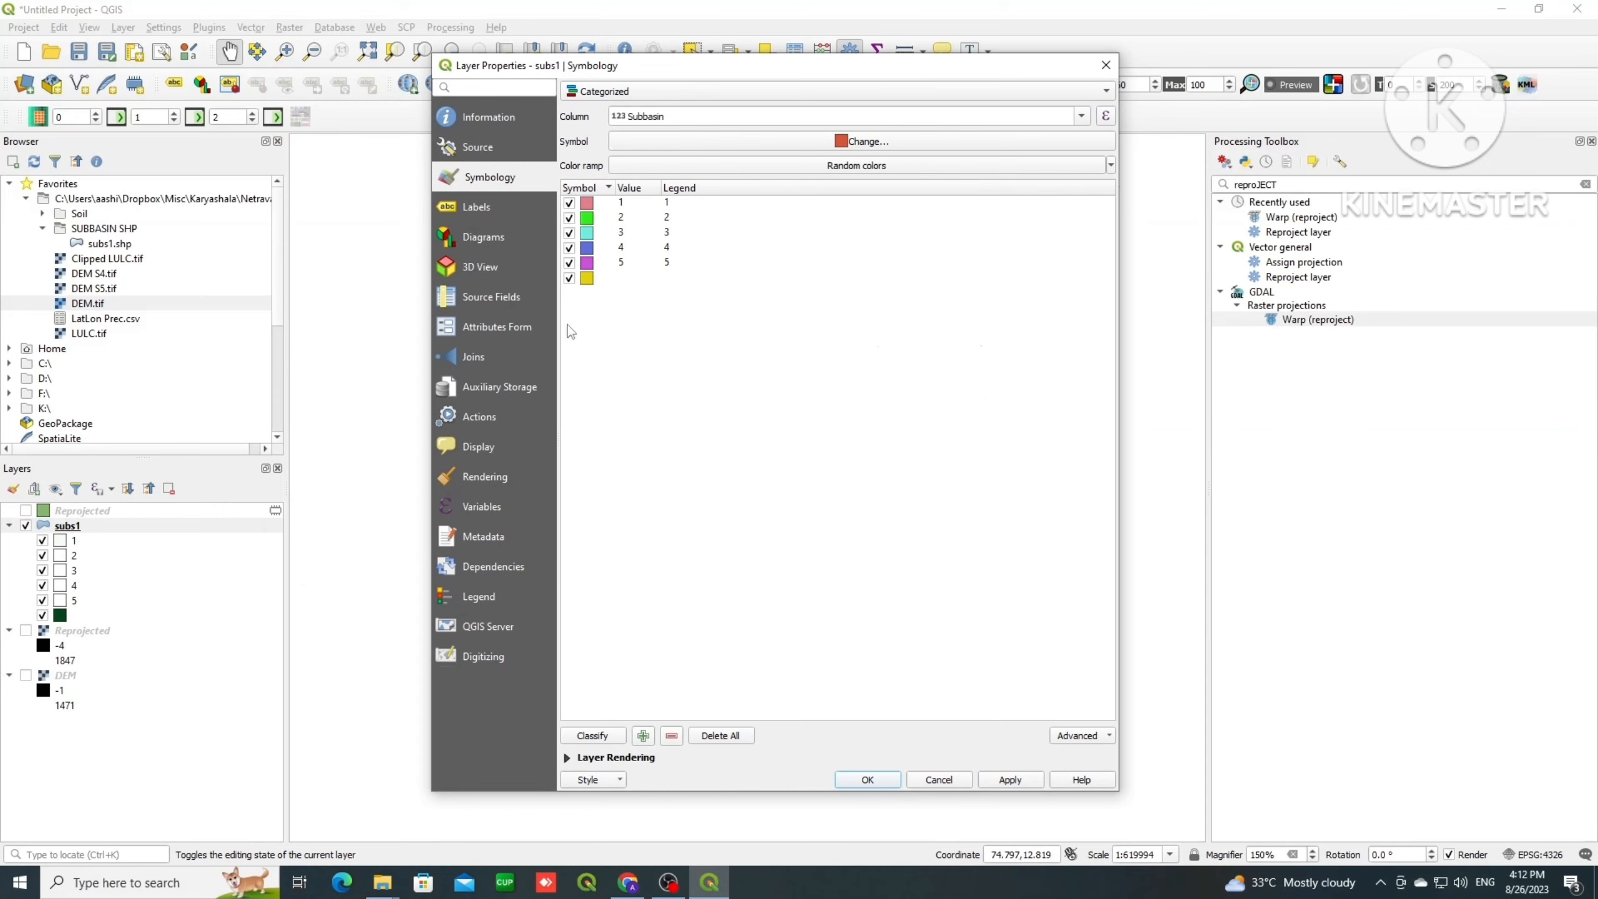
click(569, 277)
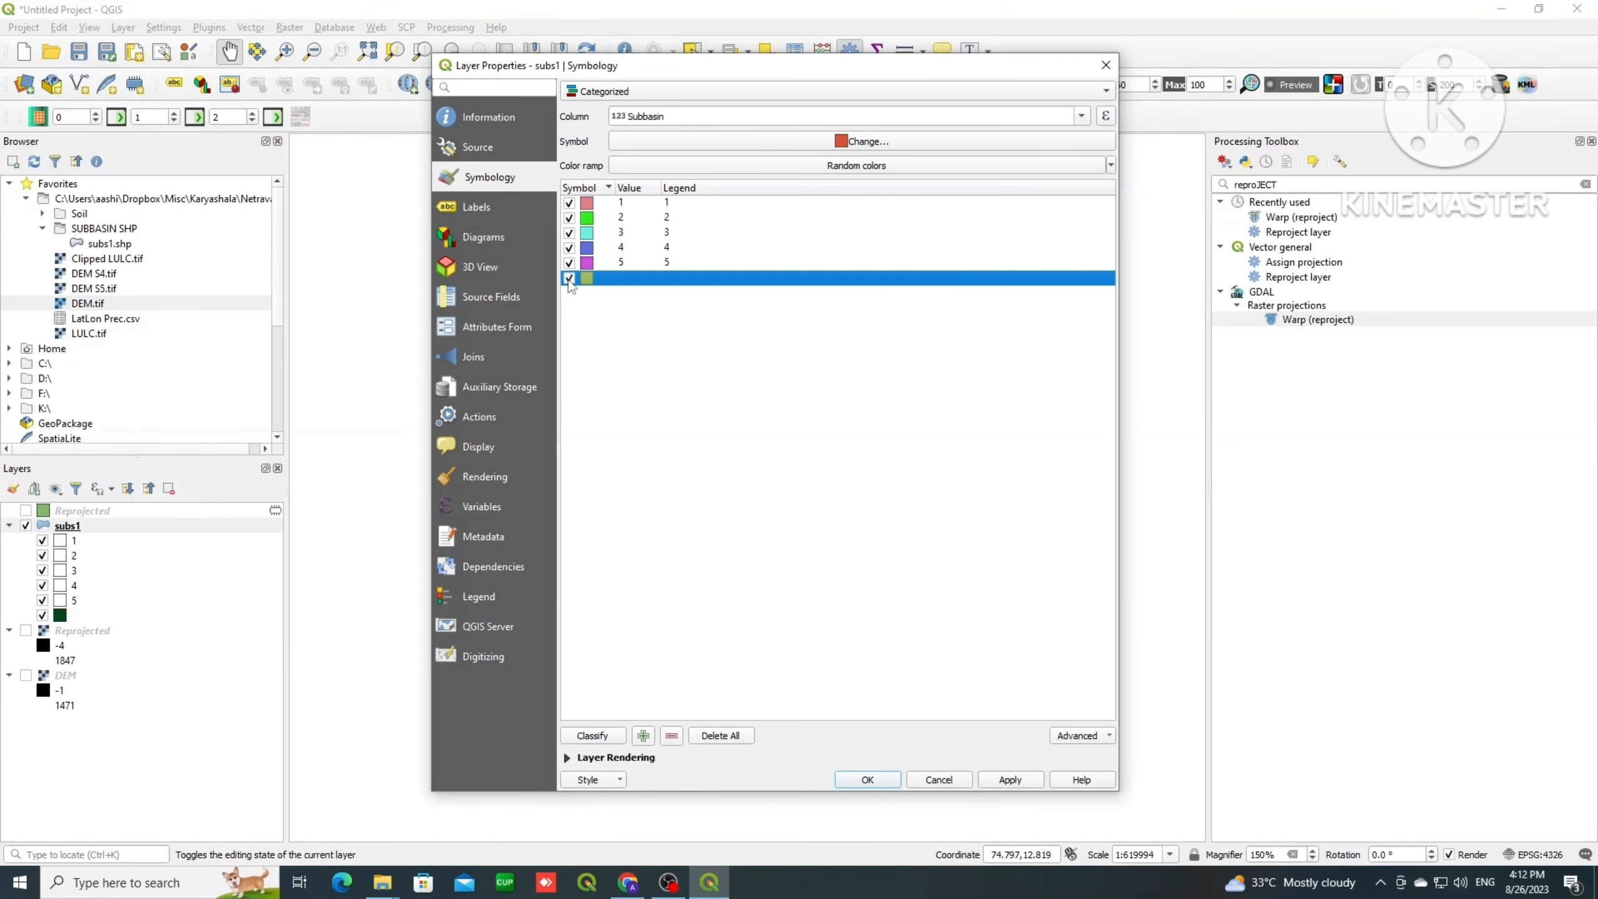
click(1005, 785)
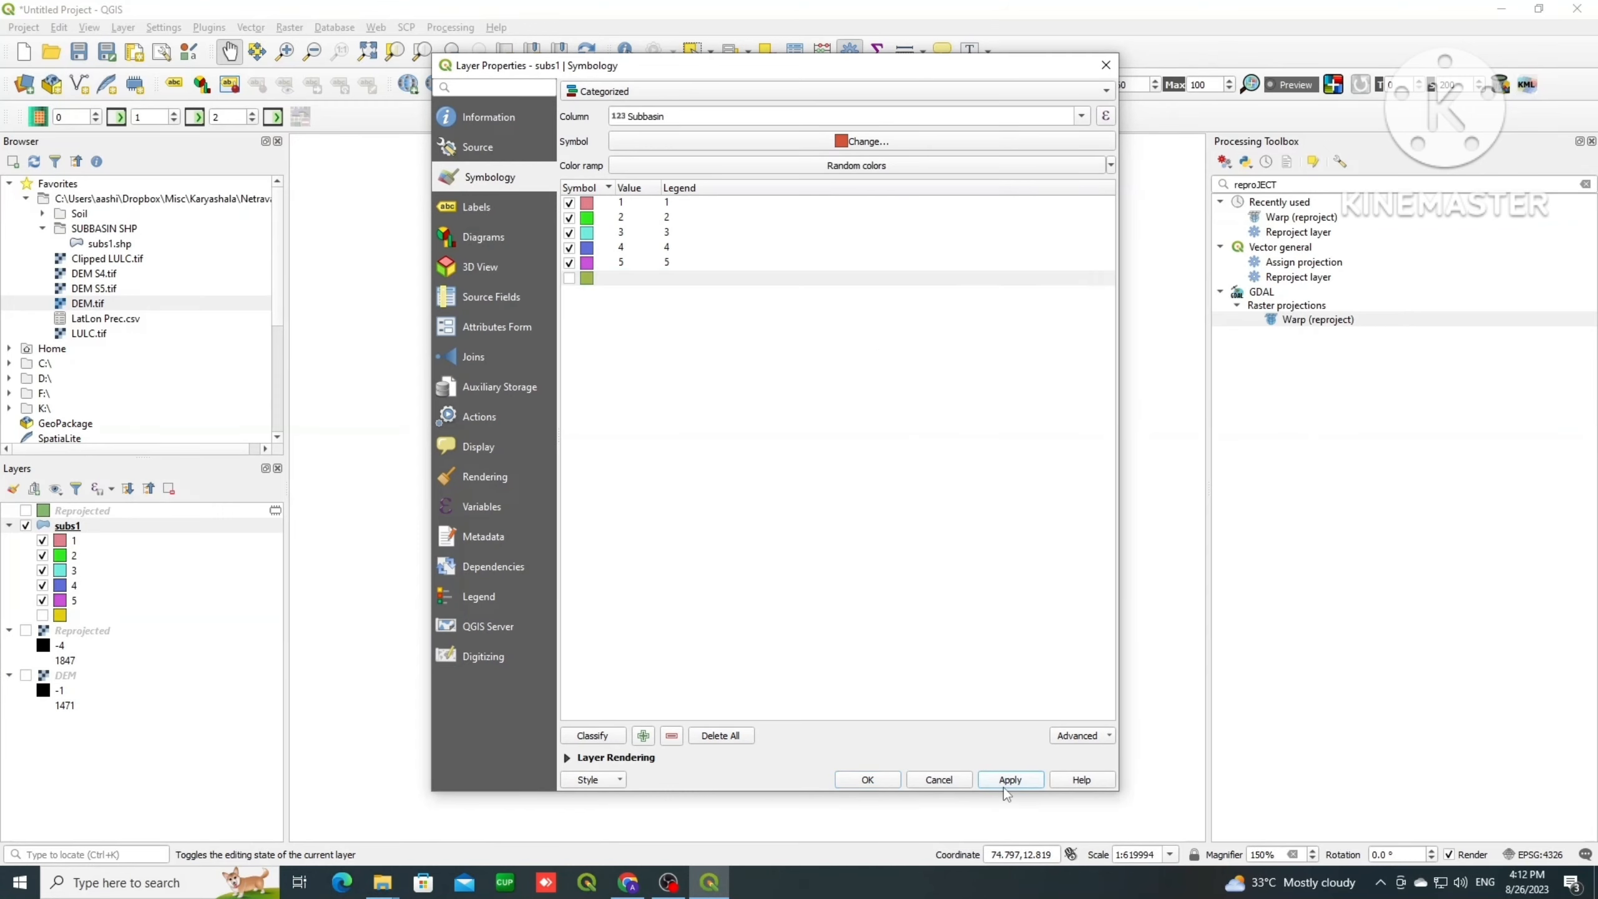
click(867, 780)
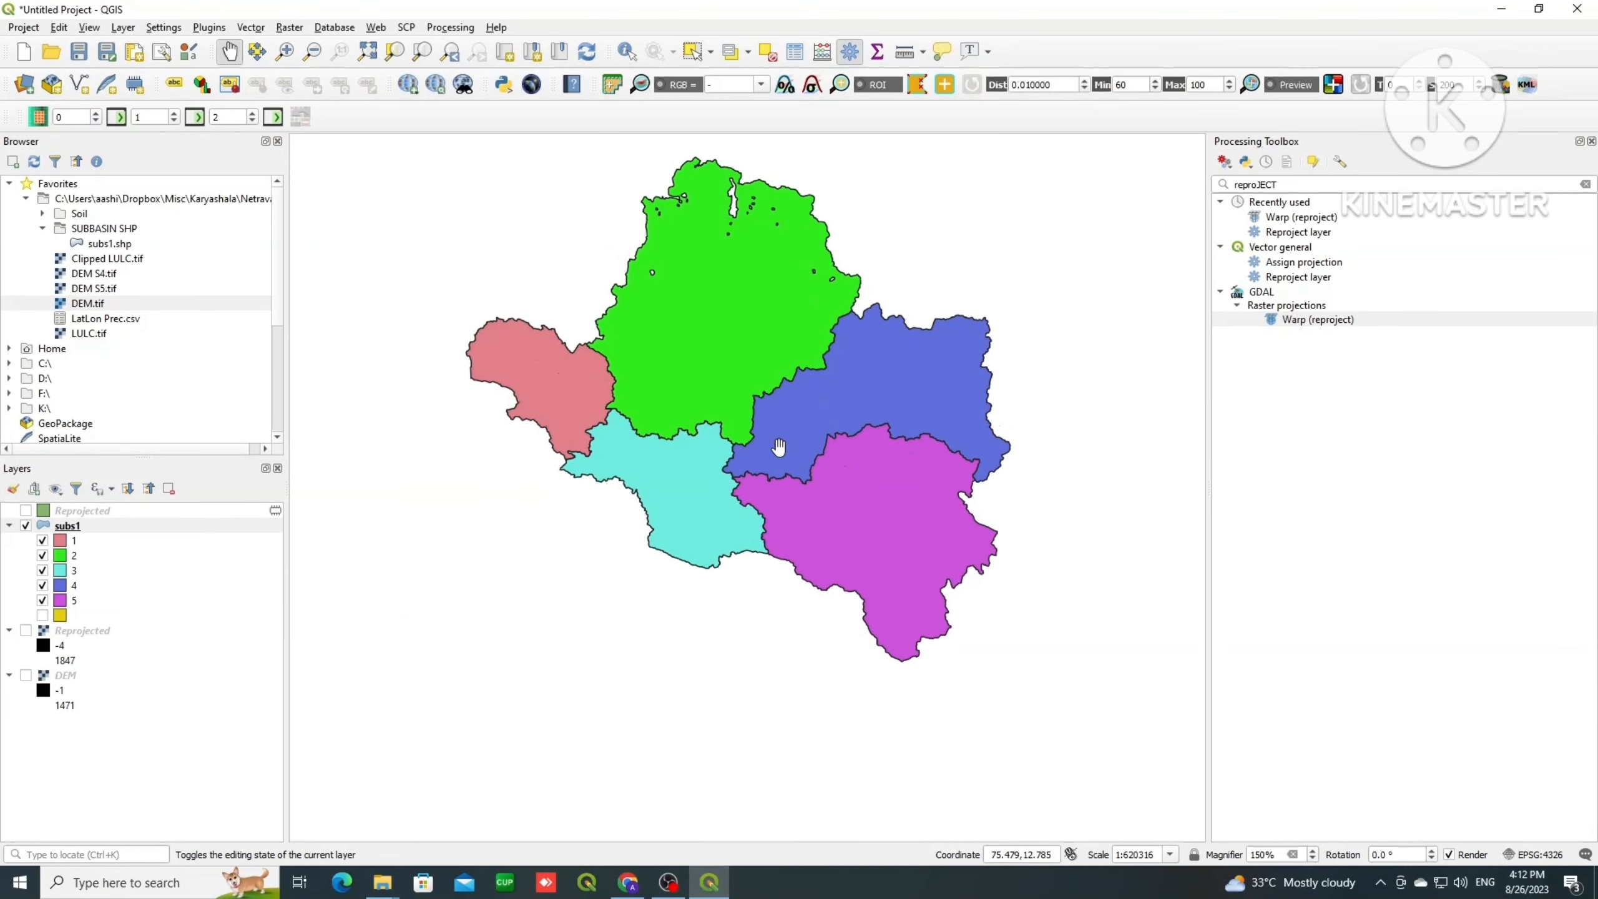
Step: Turn on single labels for the subs1 layer, using the Subbasin field as the label text
right_click(59, 525)
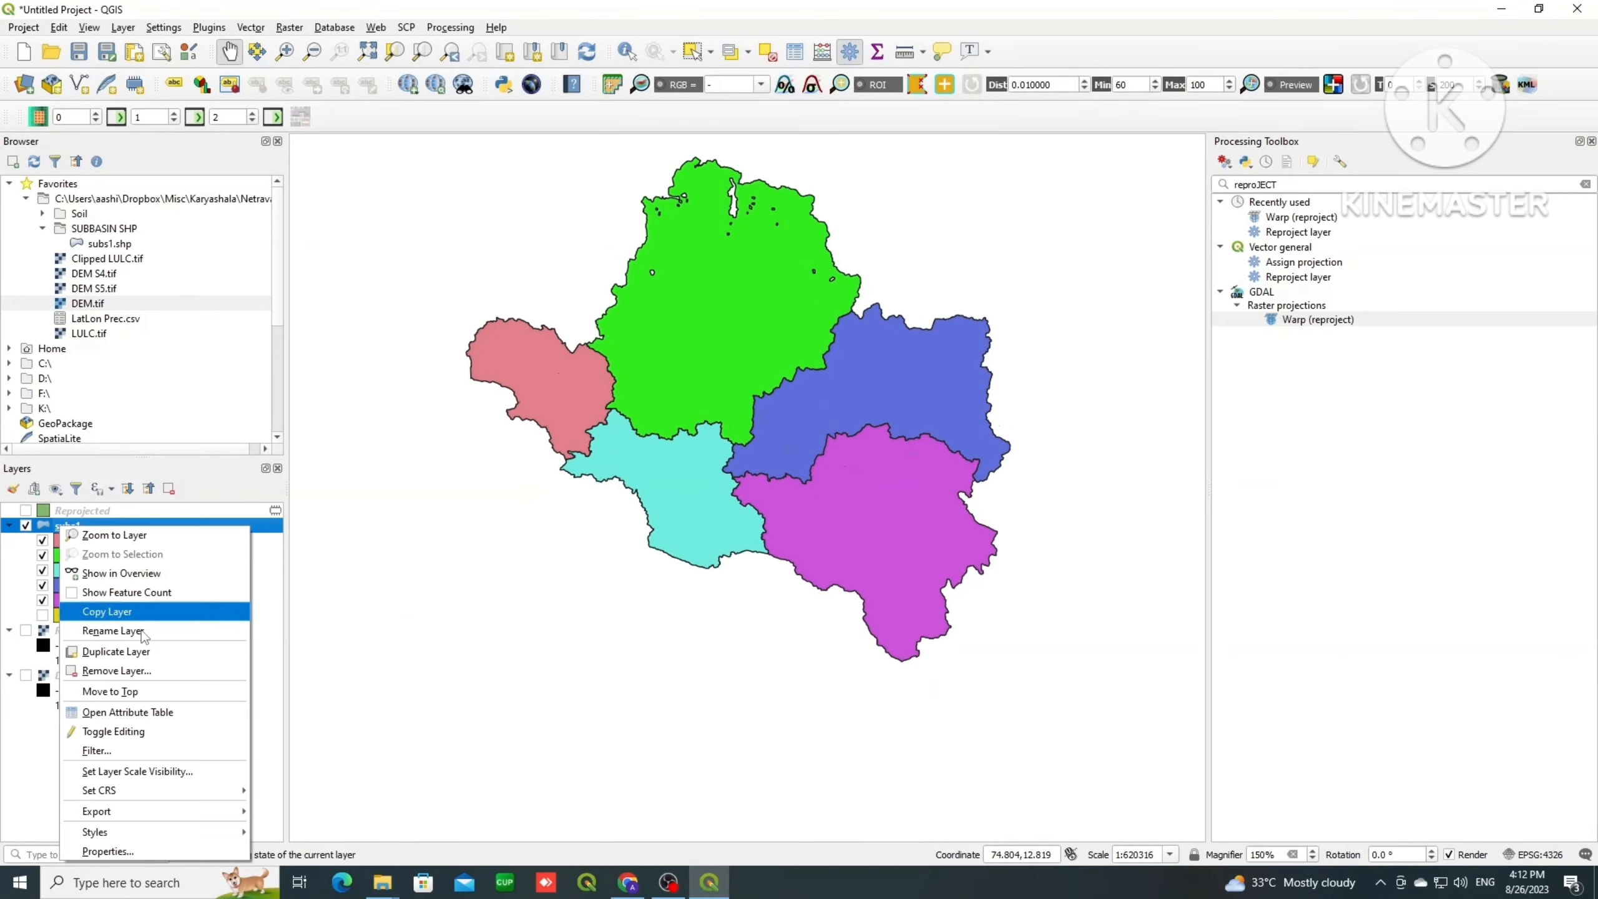
click(176, 850)
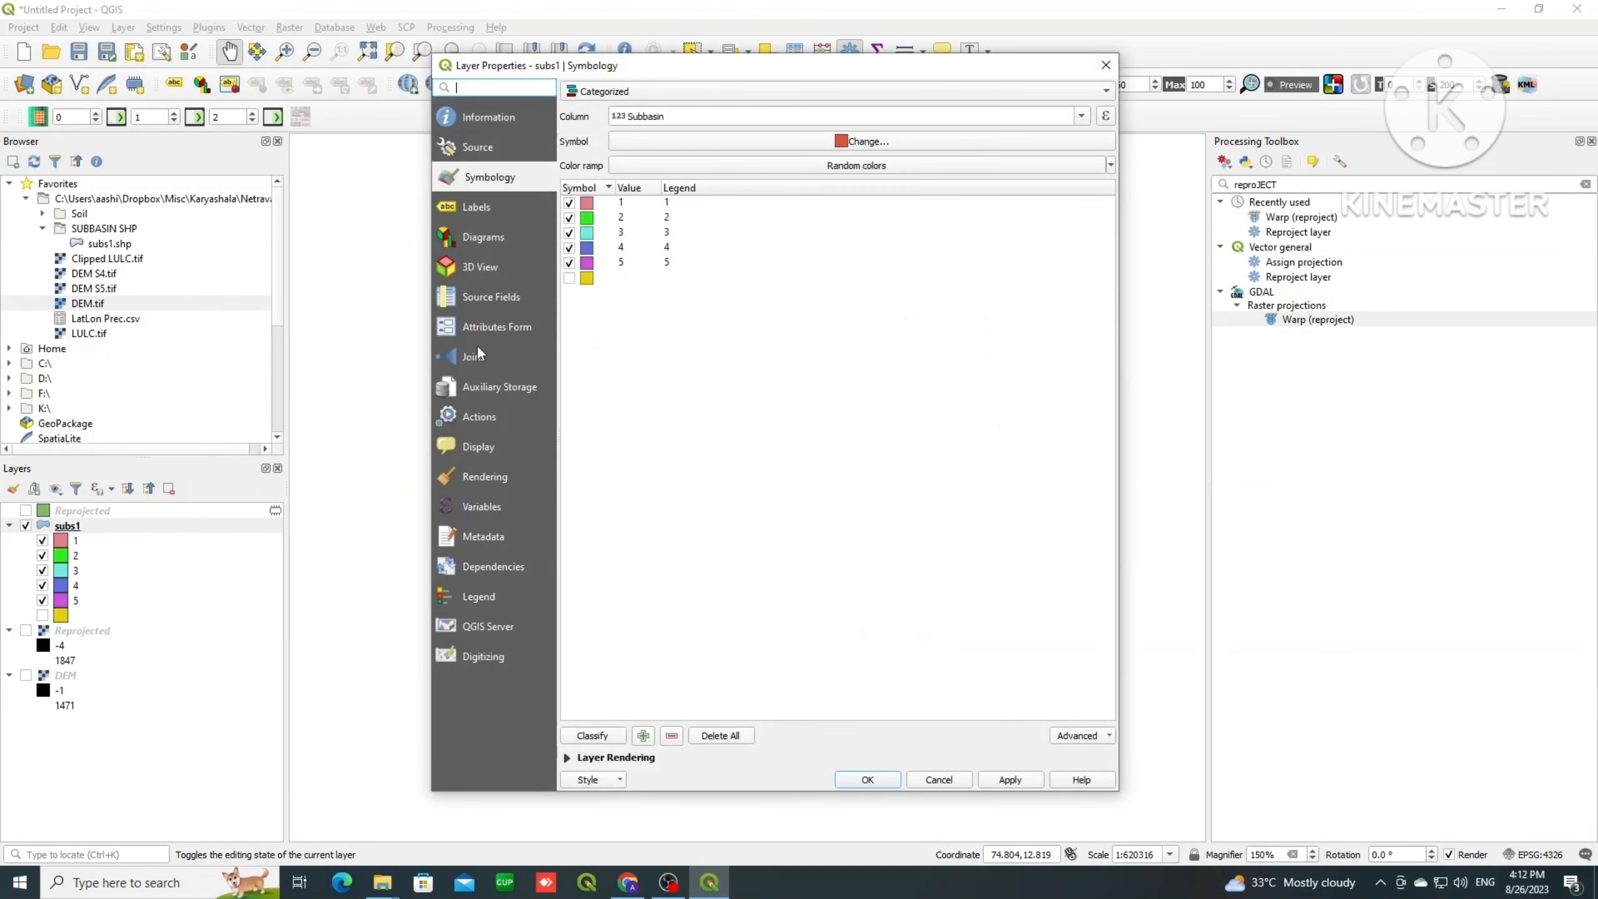
click(473, 208)
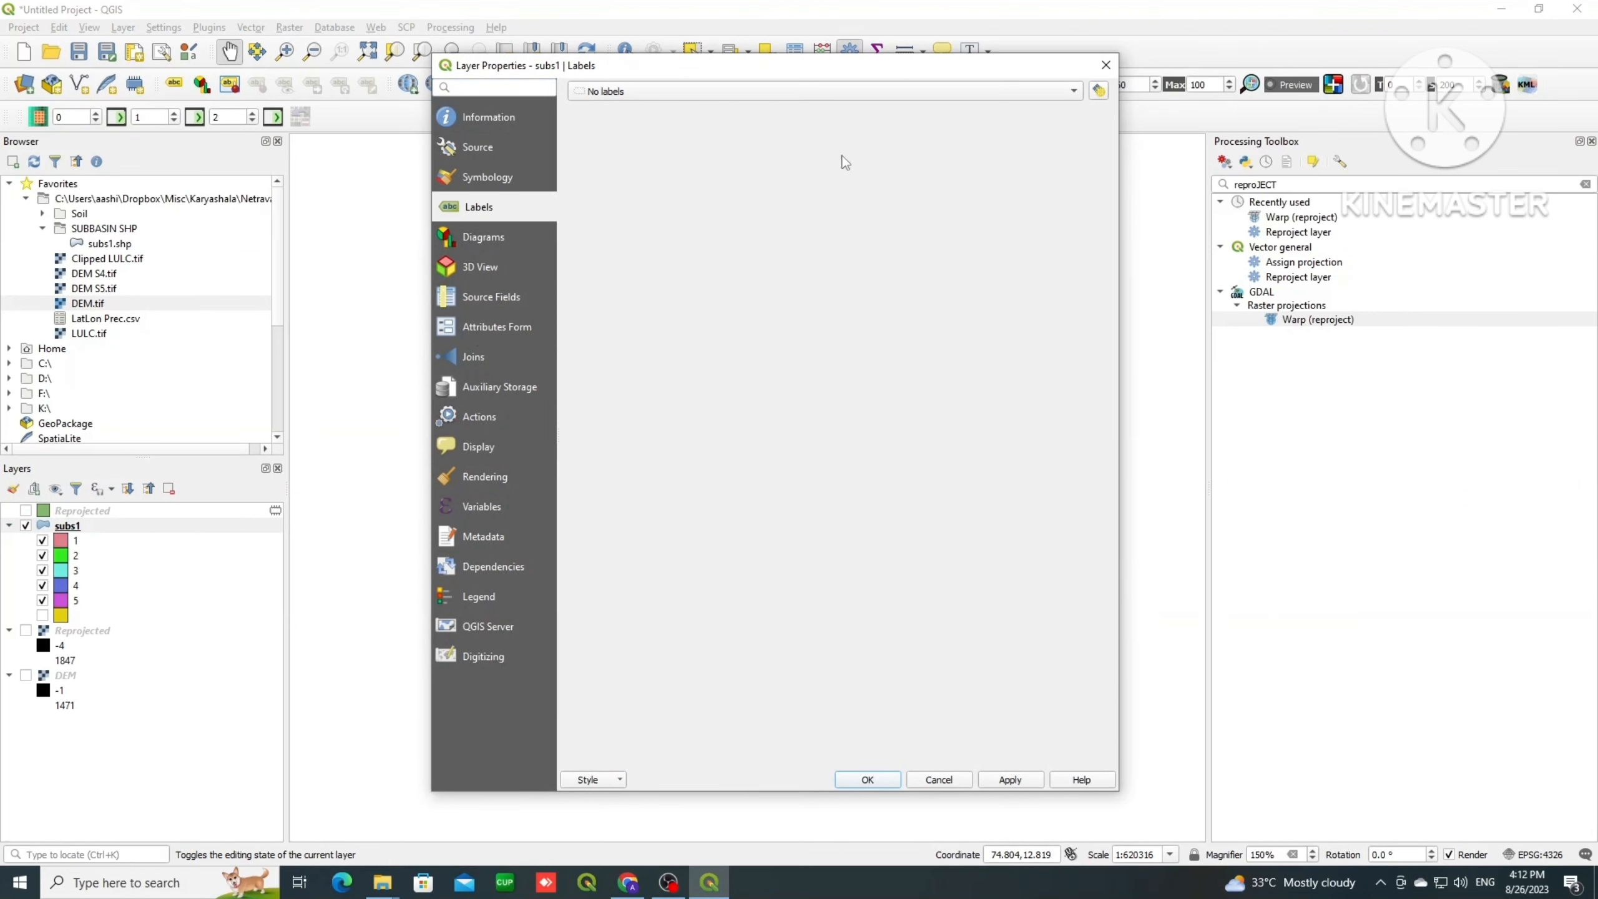
click(778, 90)
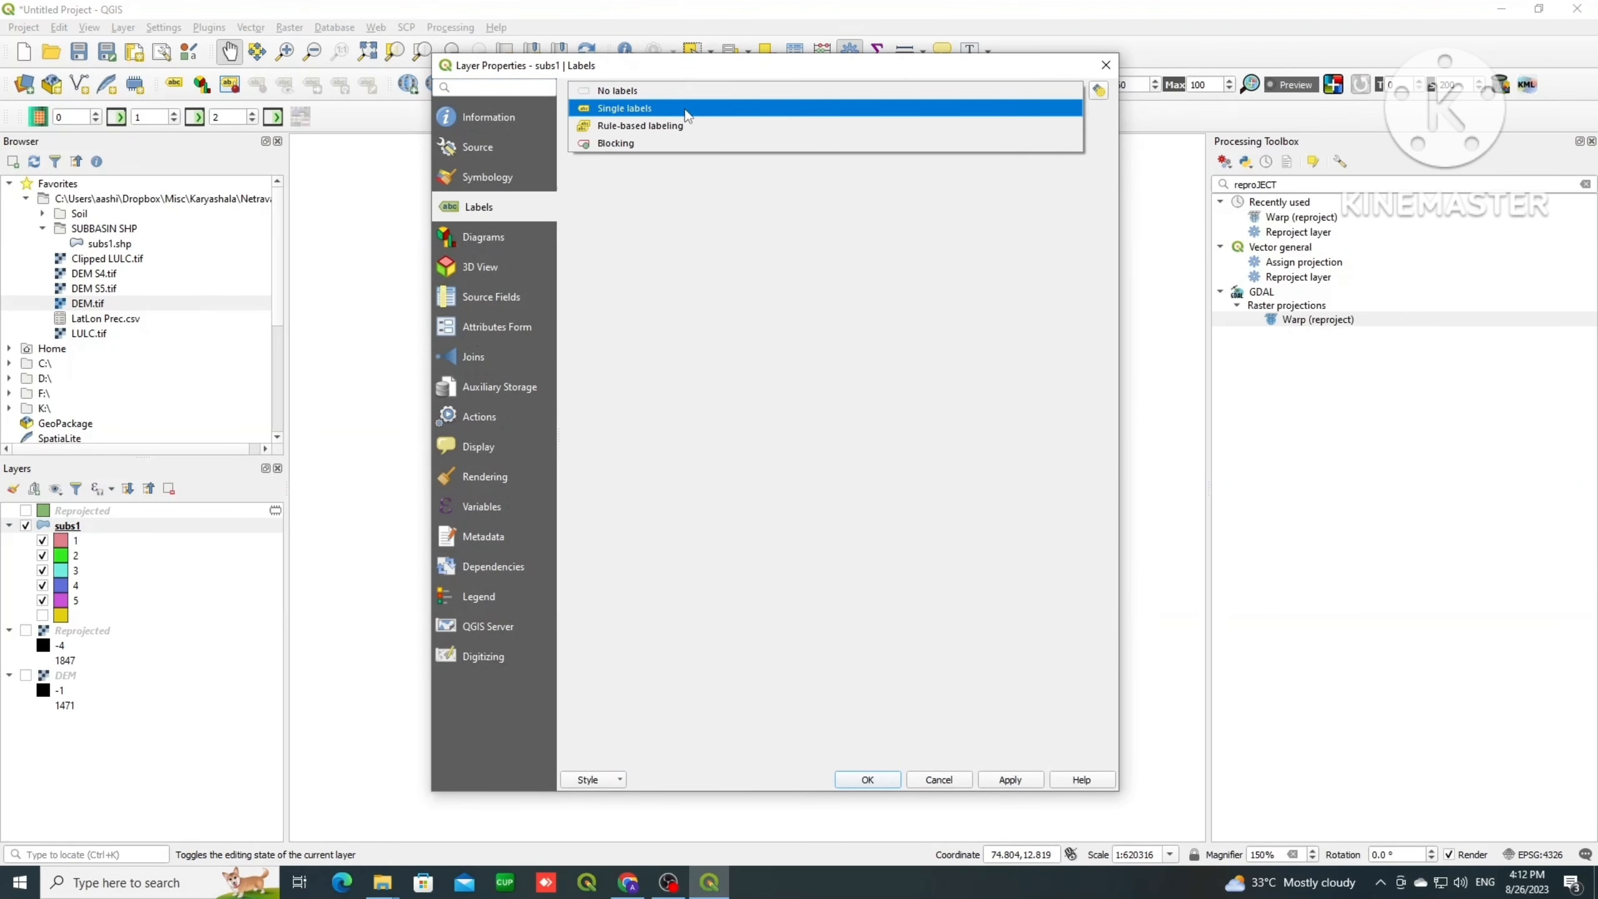
click(748, 108)
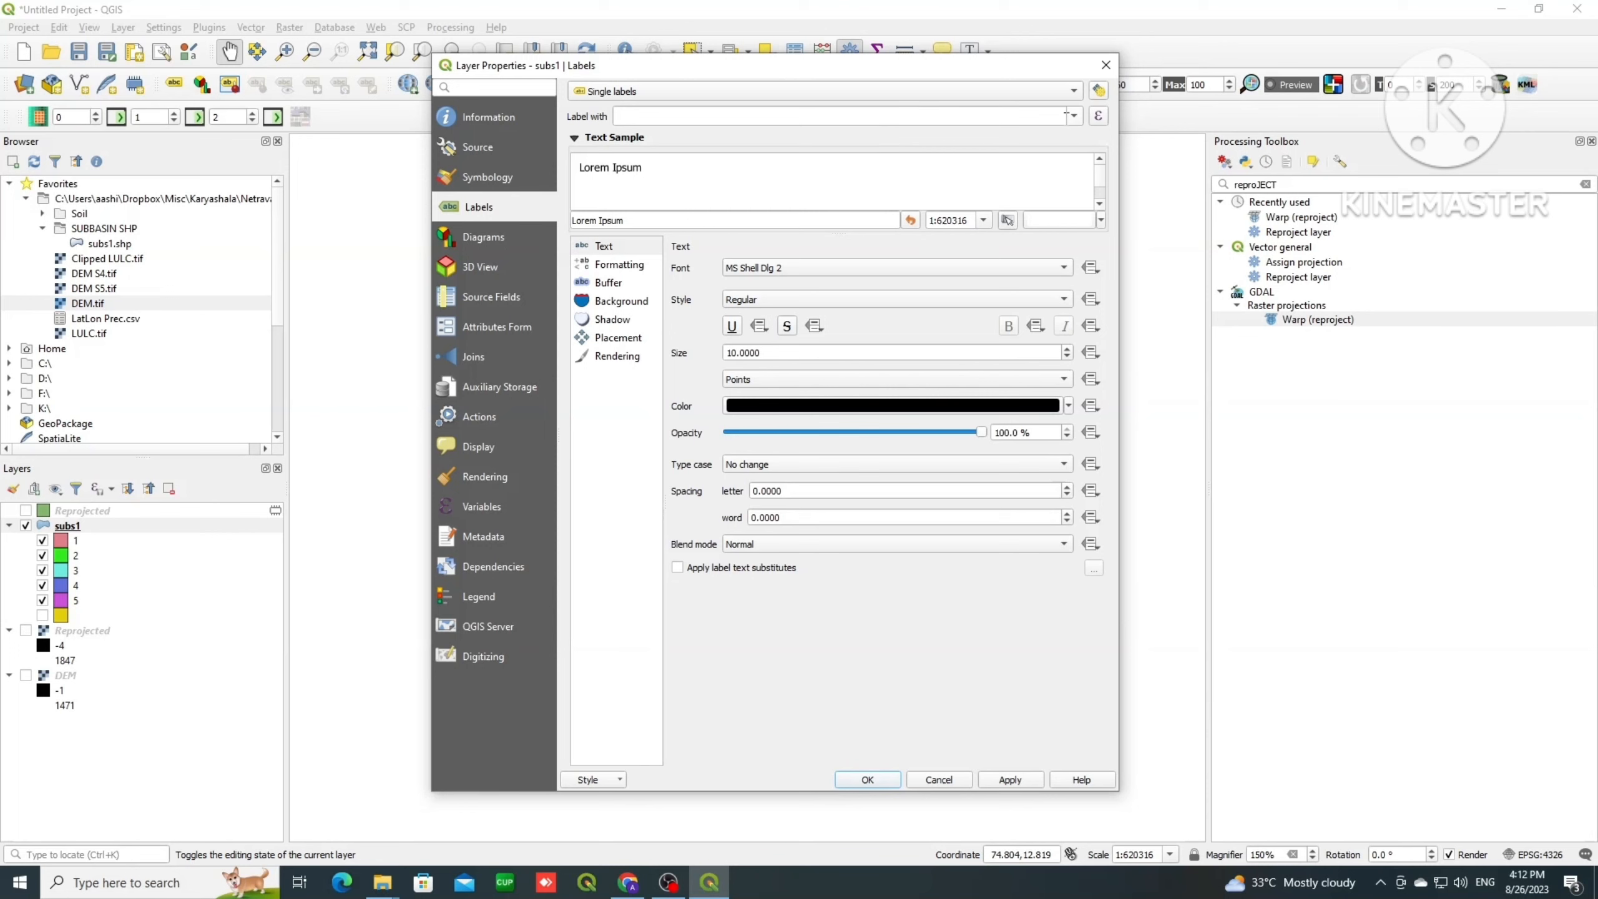
click(1069, 115)
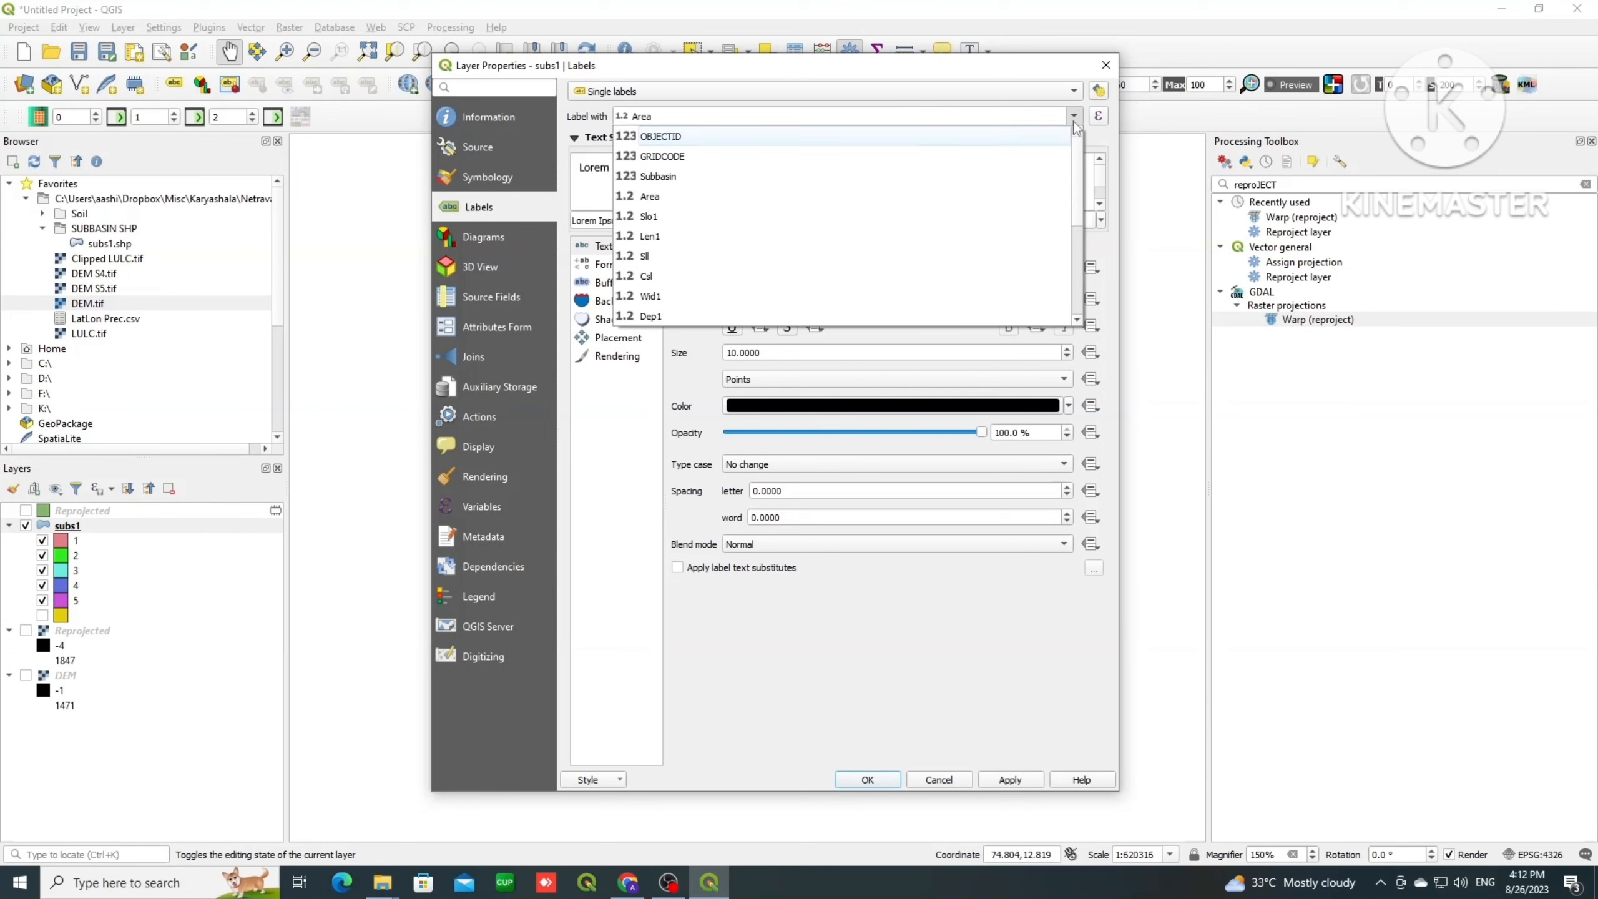
click(657, 176)
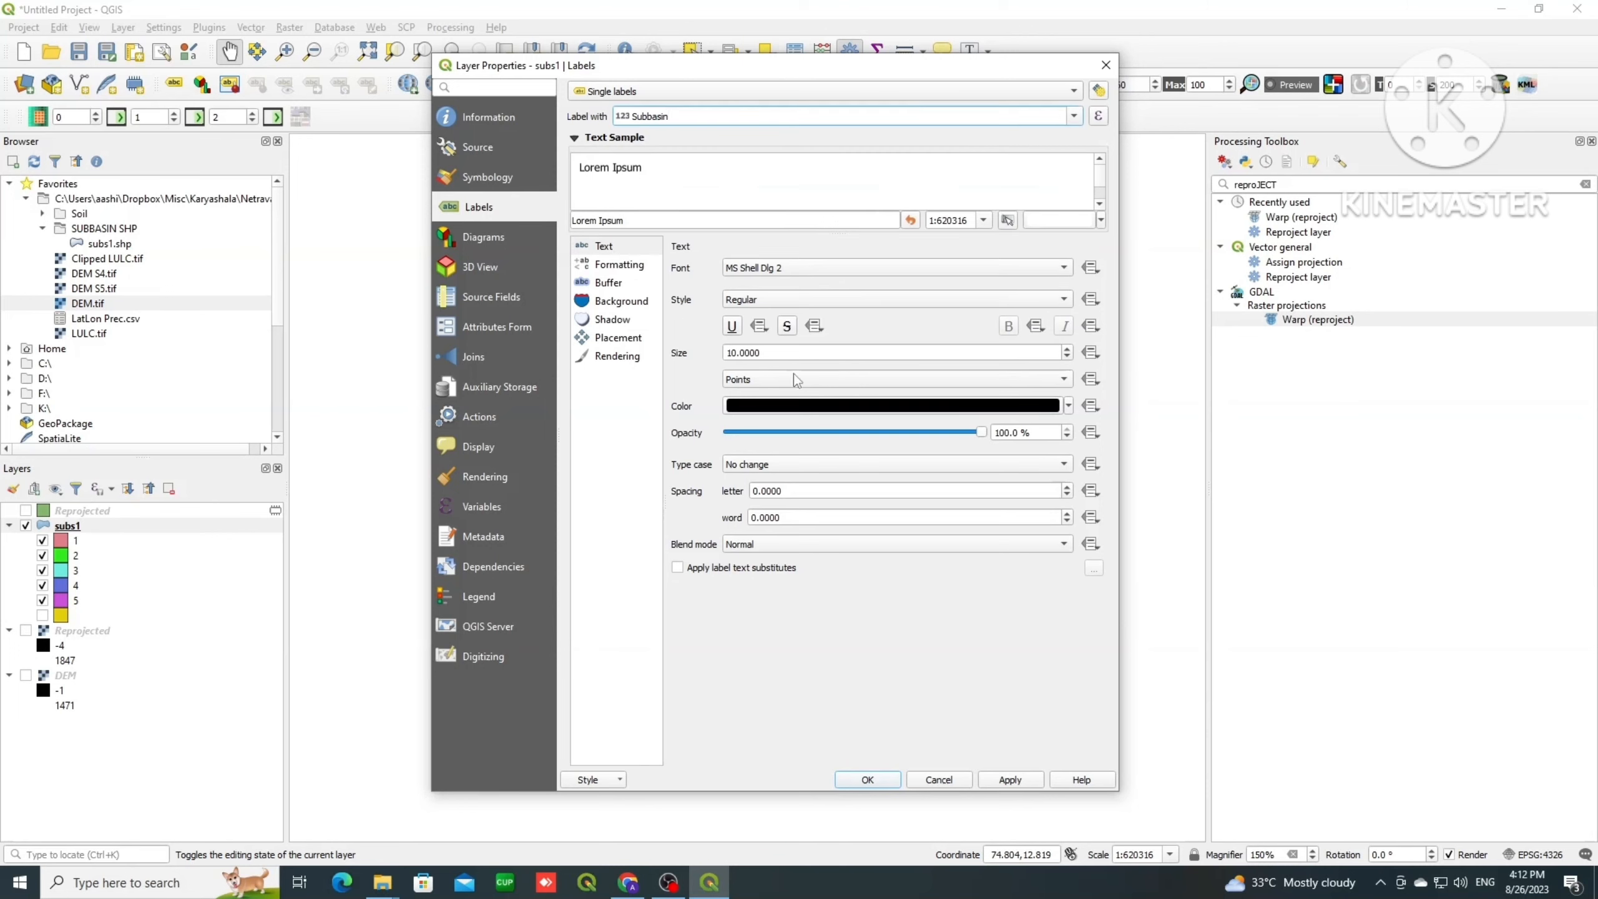
Step: Set the subbasin label font size to 11 points and apply the labels to the map
click(1066, 348)
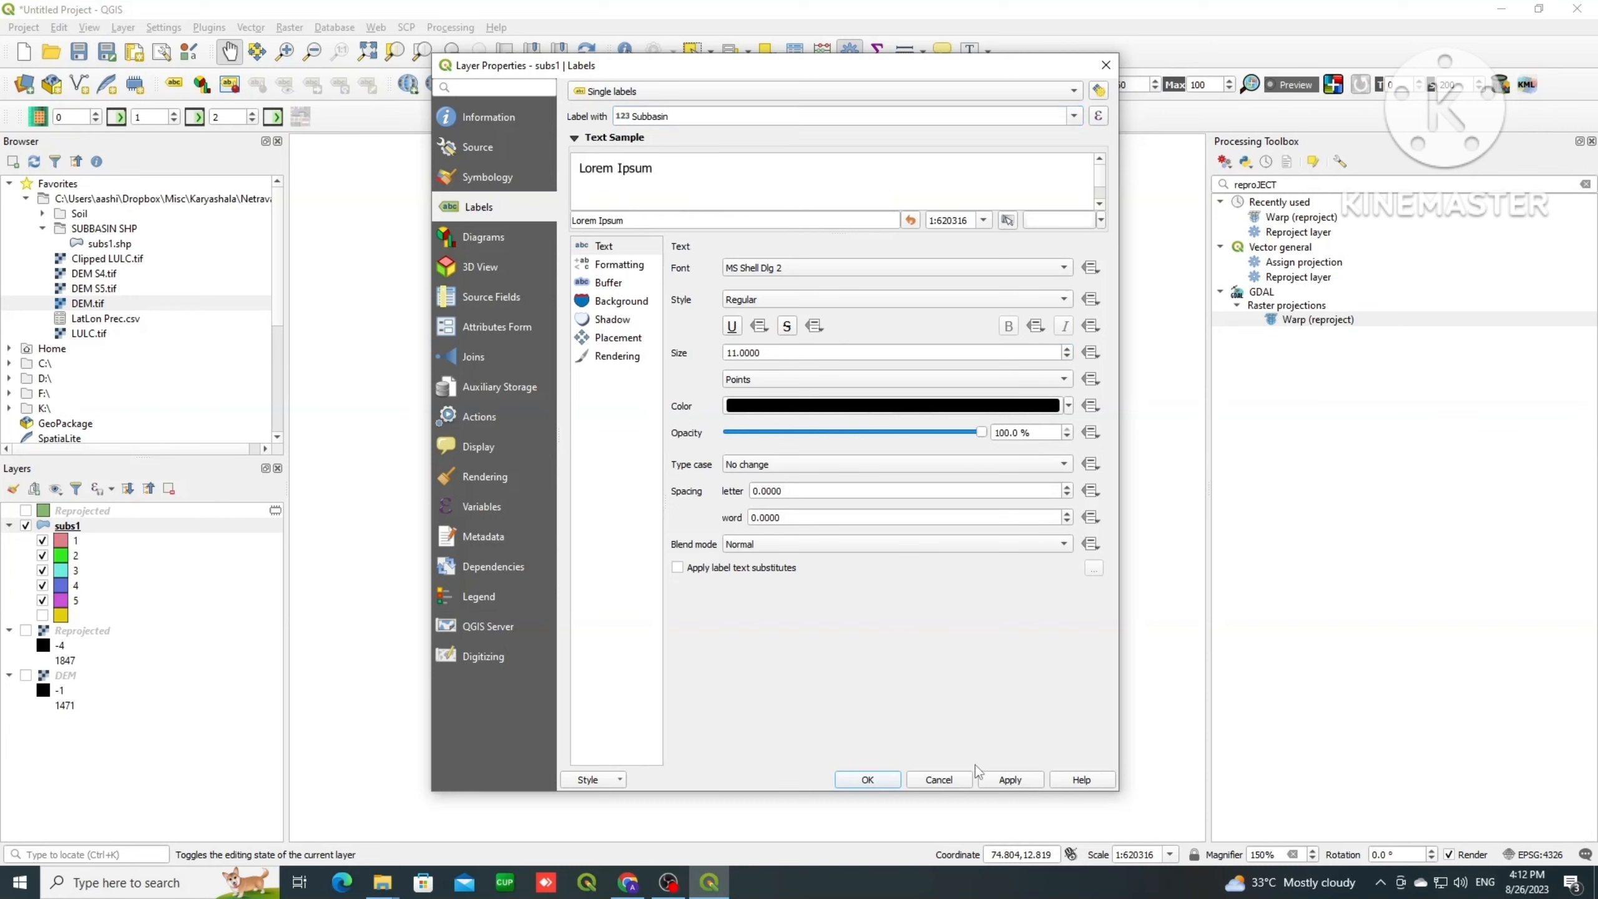
click(1009, 779)
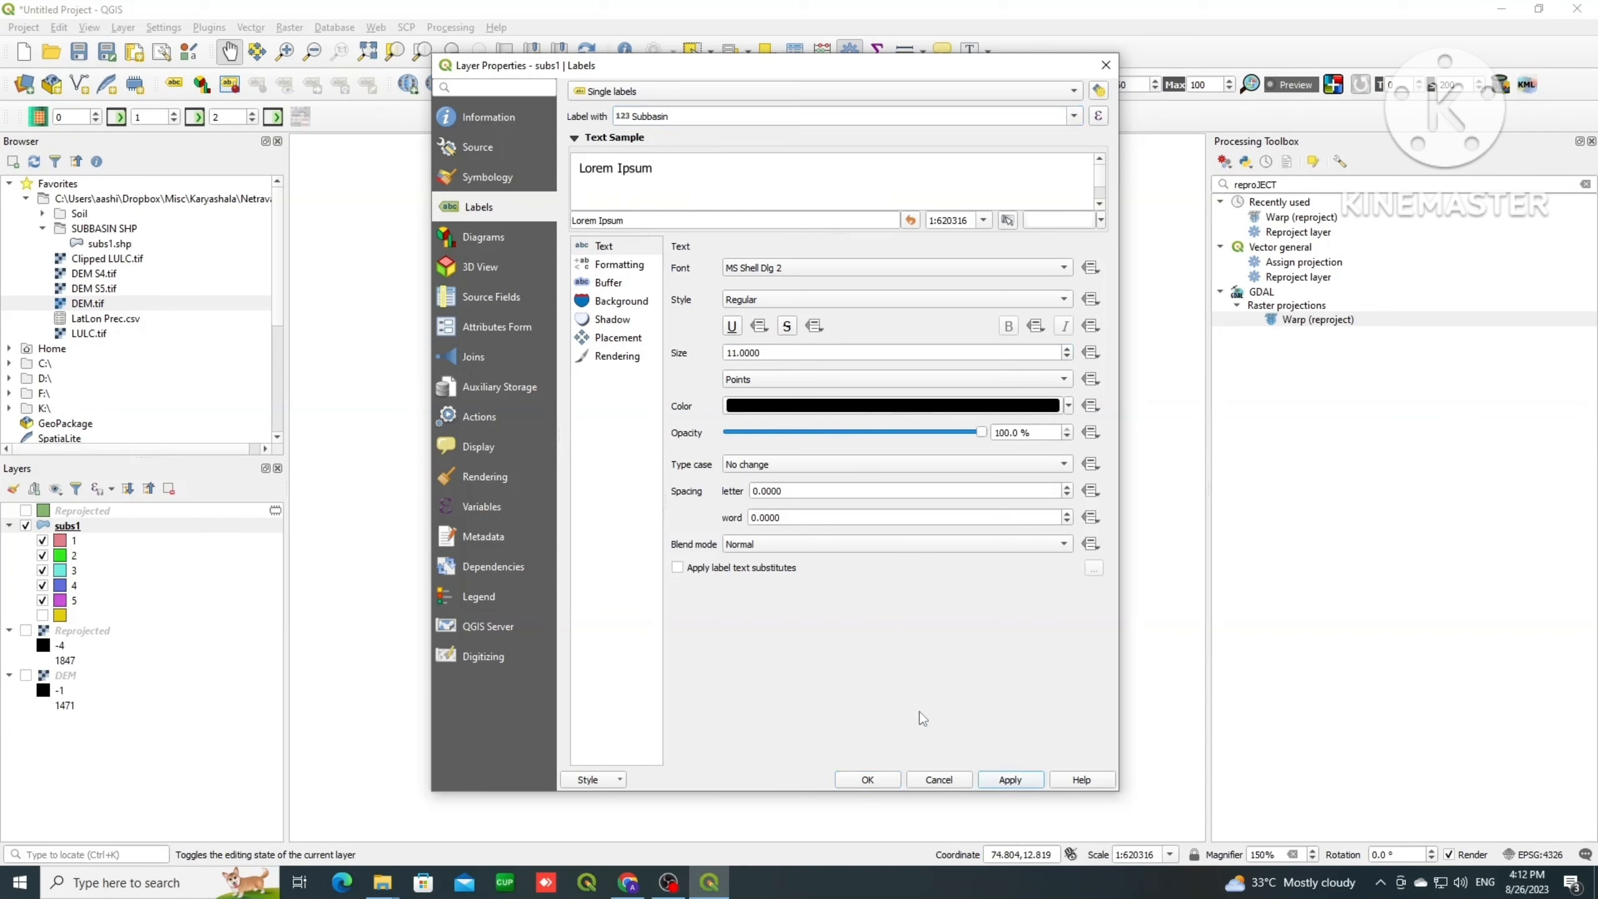
click(888, 781)
drag(764, 412, 756, 519)
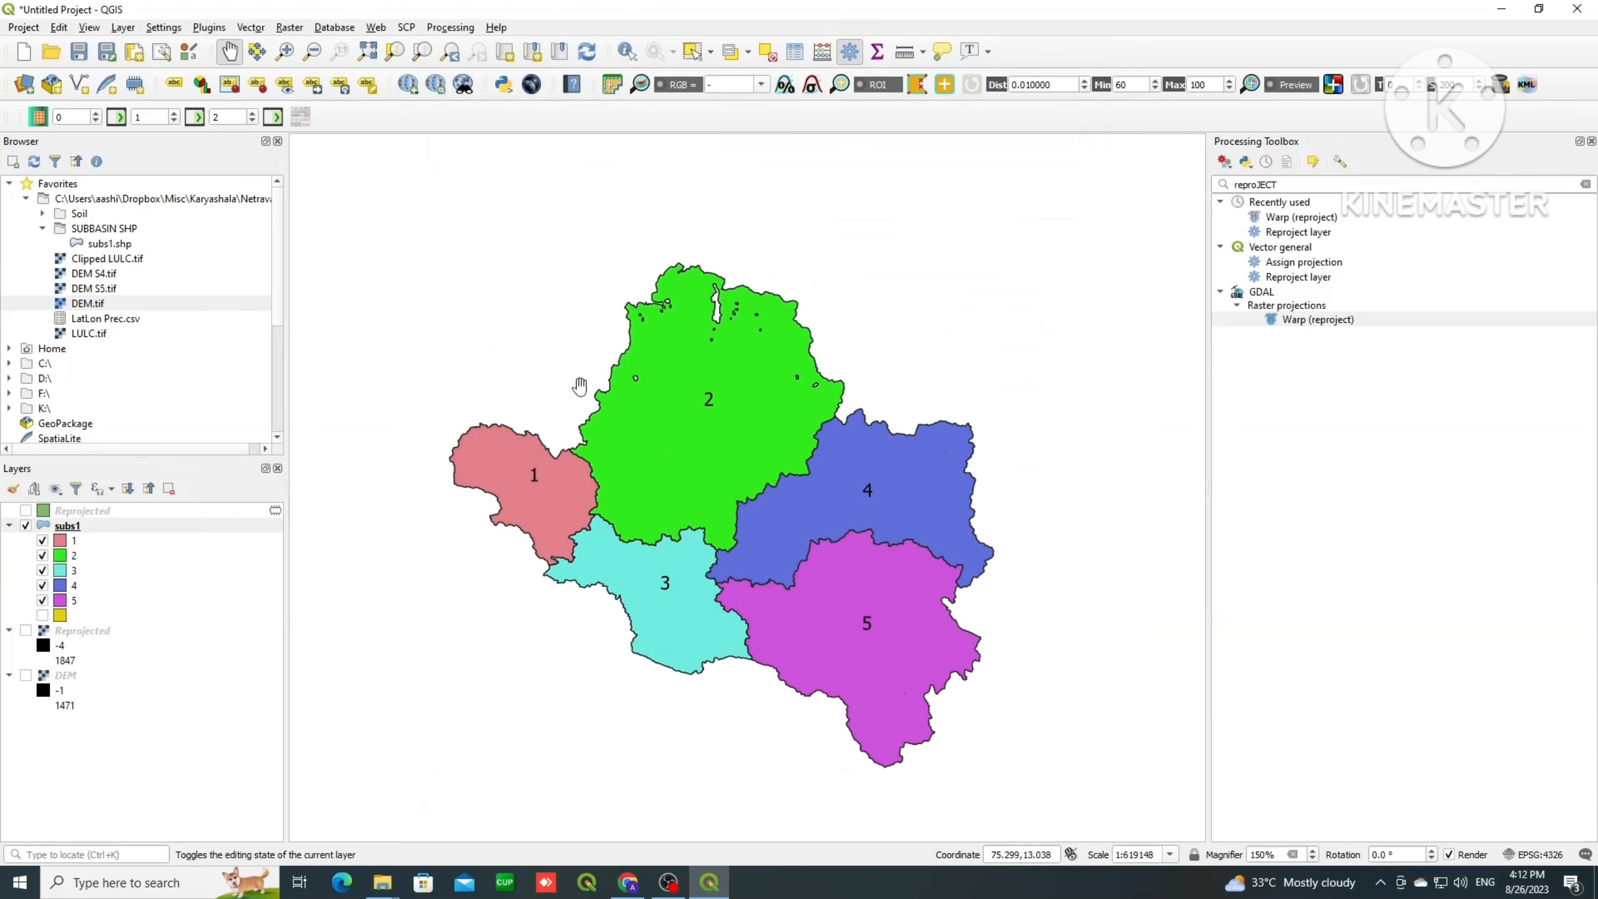
drag(717, 451, 713, 402)
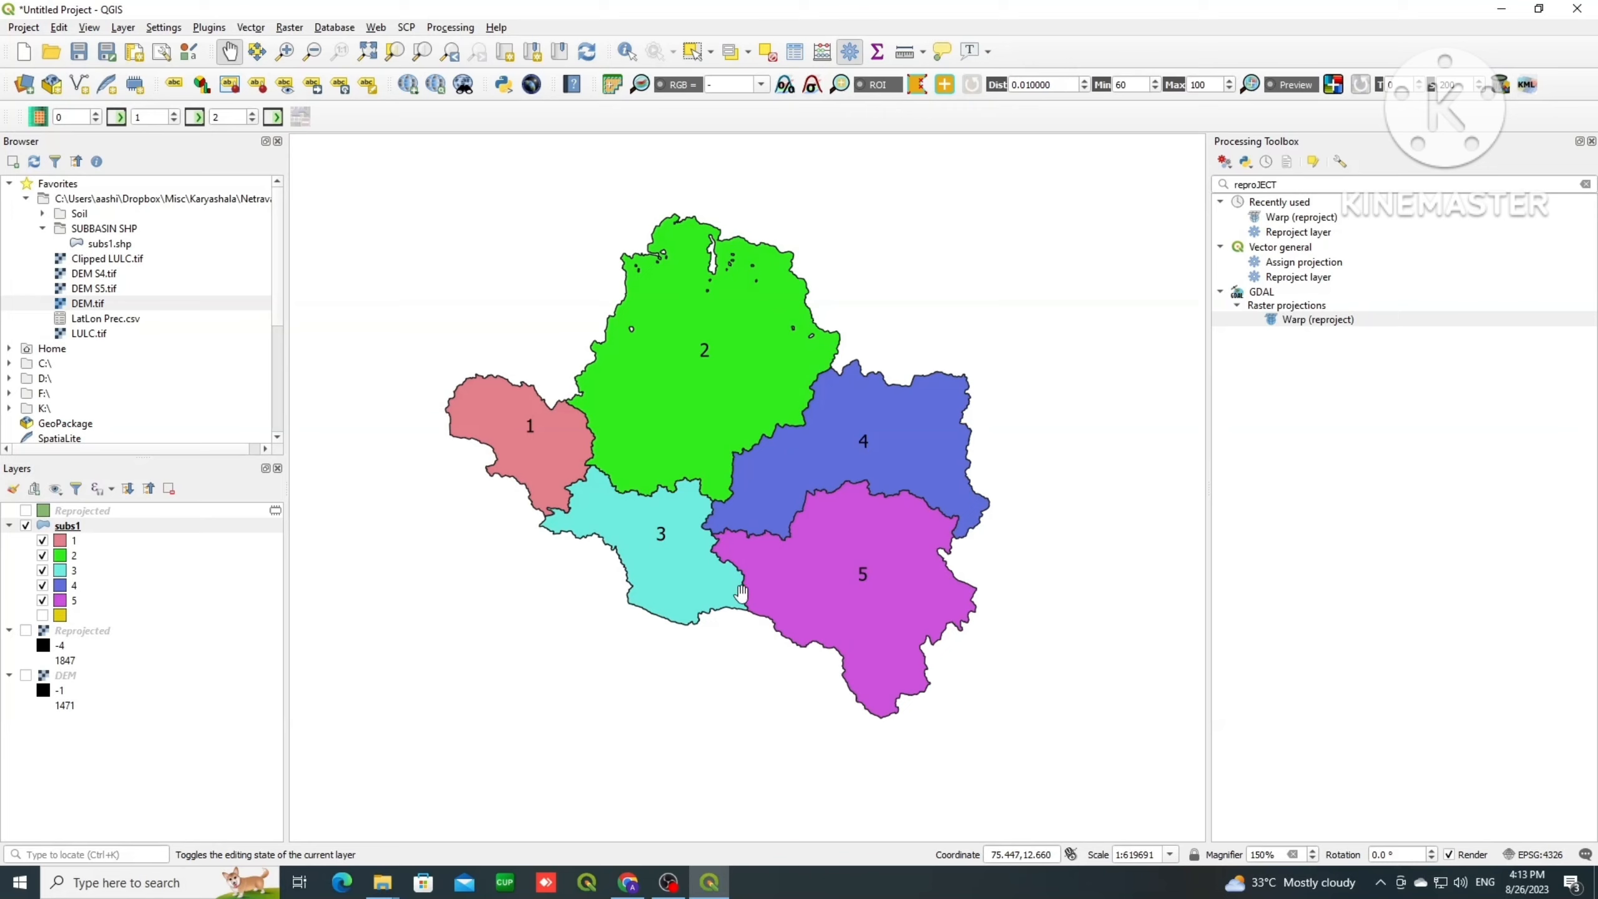
scroll(578, 507, down, 1)
scroll(578, 507, up, 1)
Step: Export all features of the subs1 layer as an ESRI Shapefile named SYM in the practqgis folder, with CRS EPSG:32643
click(66, 529)
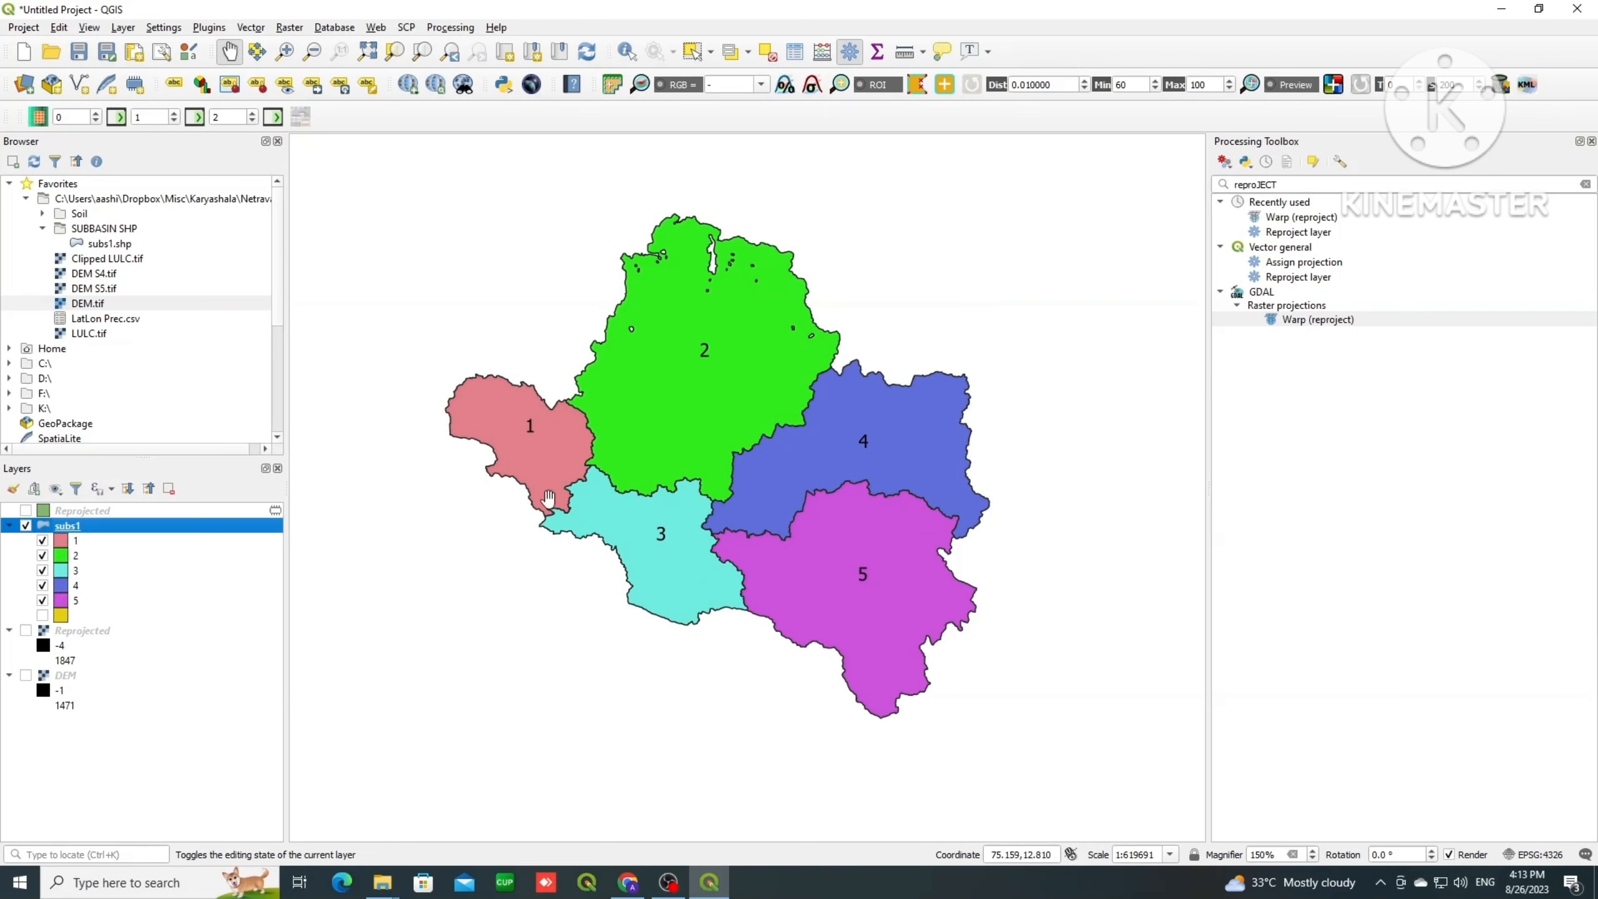
right_click(65, 529)
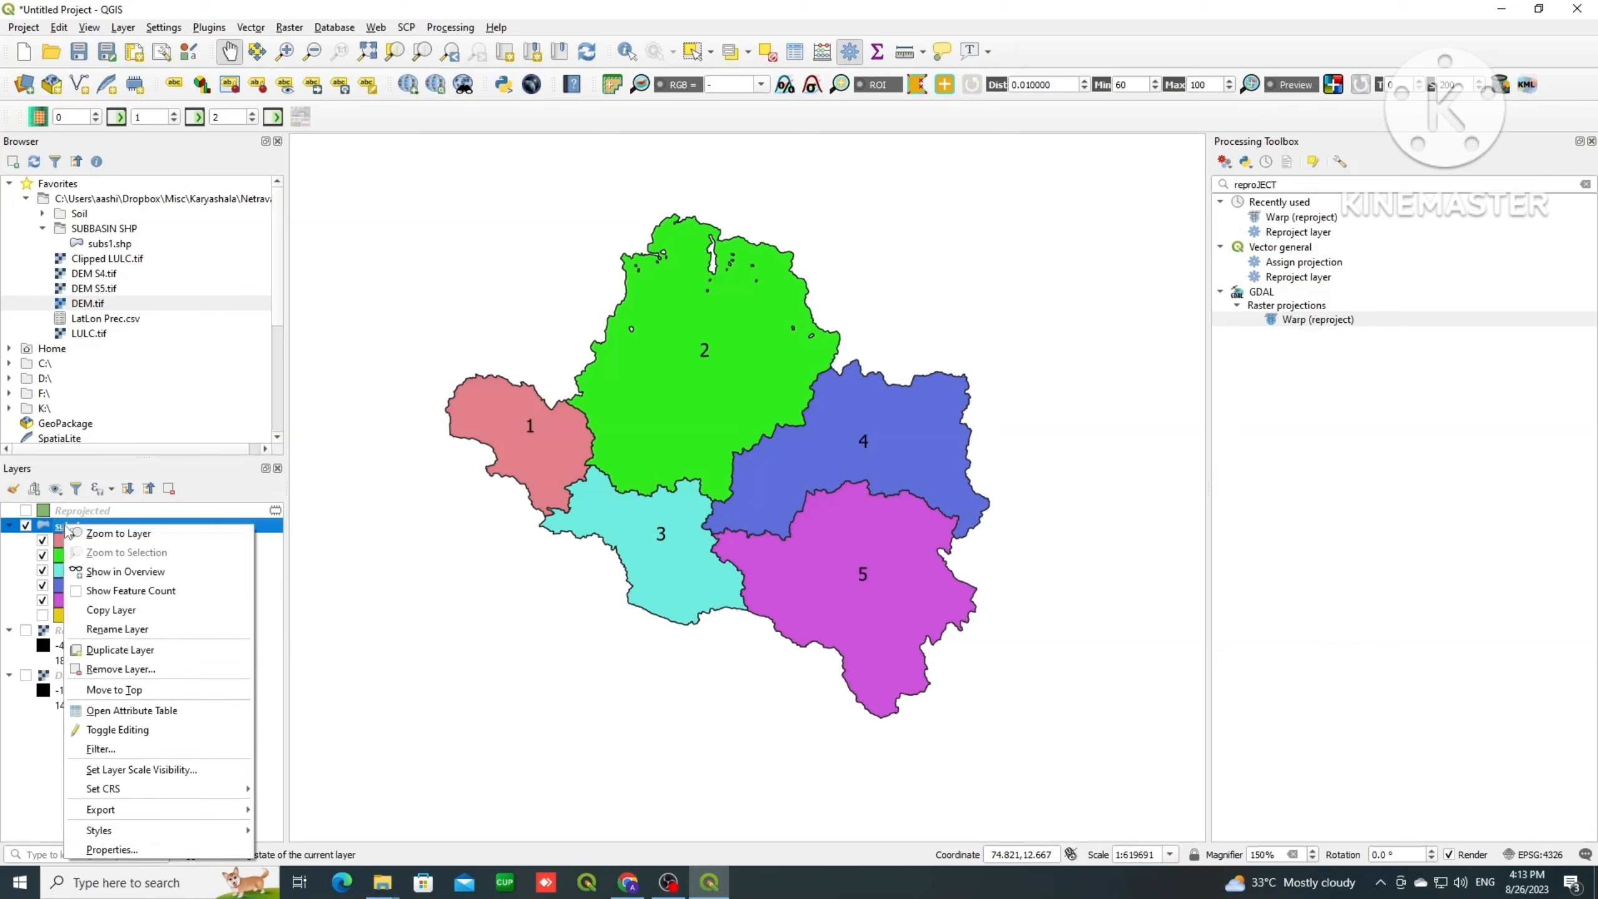
mouse_move(108, 812)
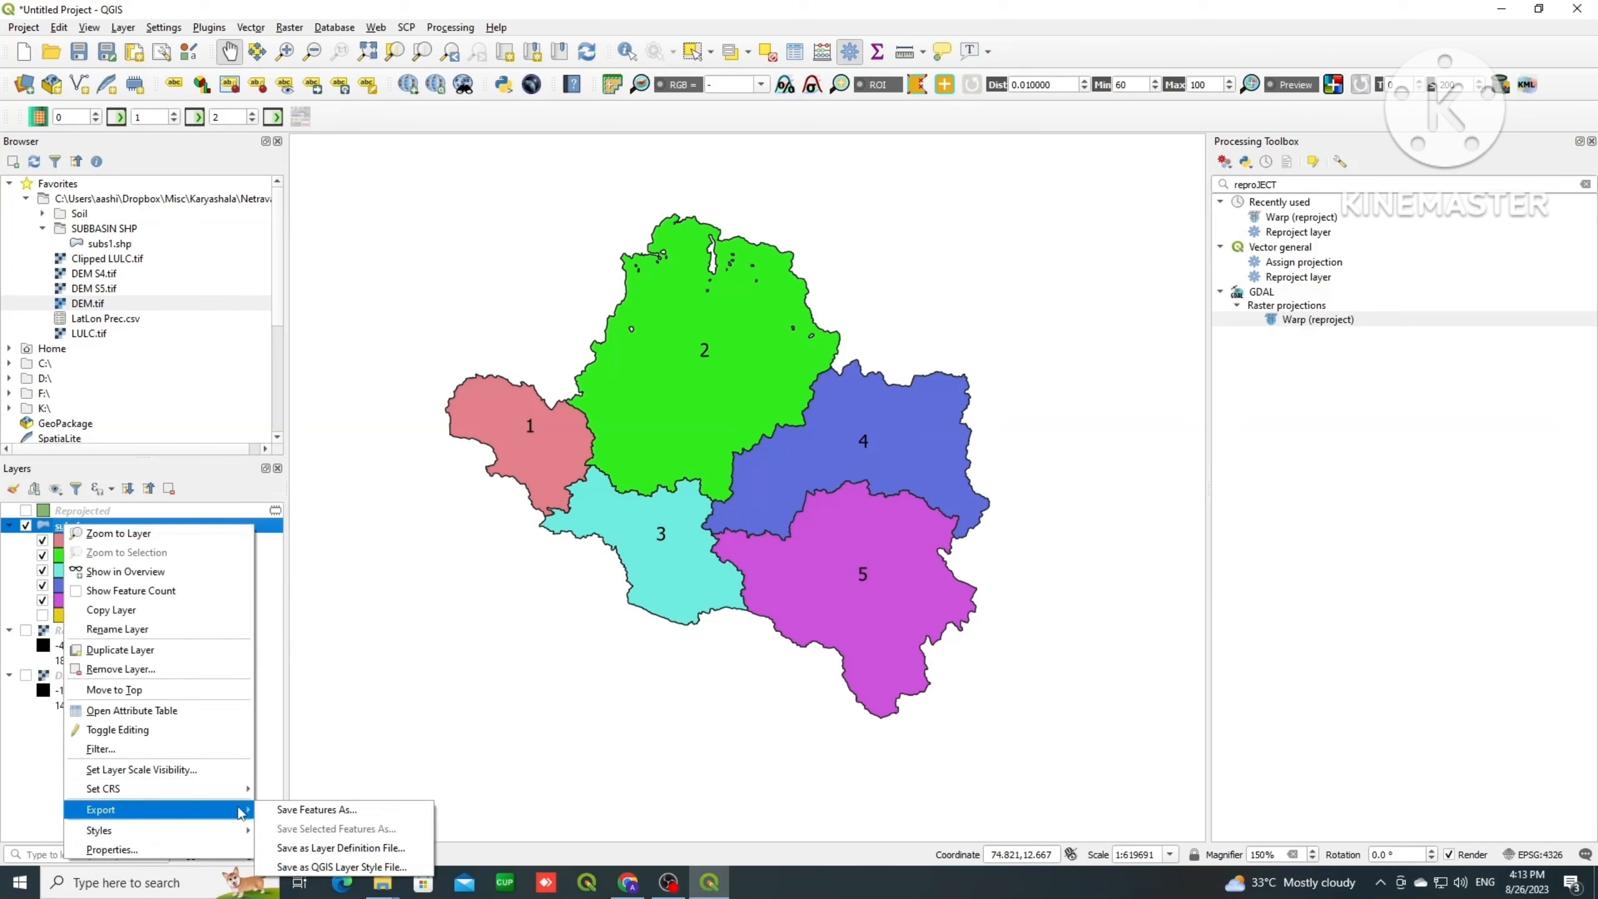
click(293, 812)
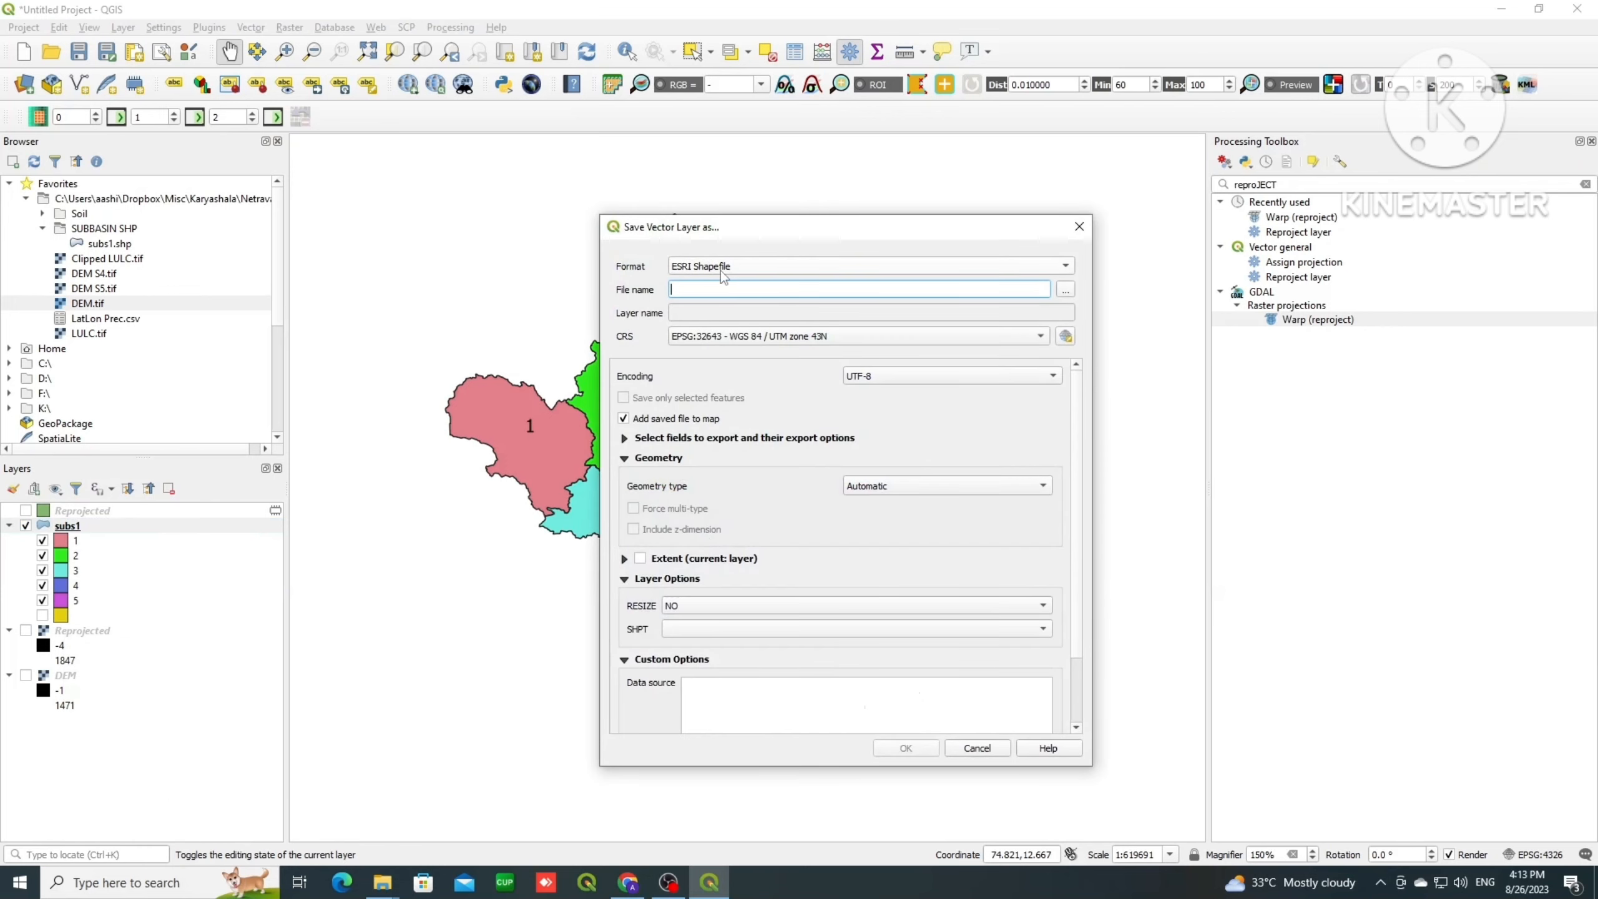
click(1064, 289)
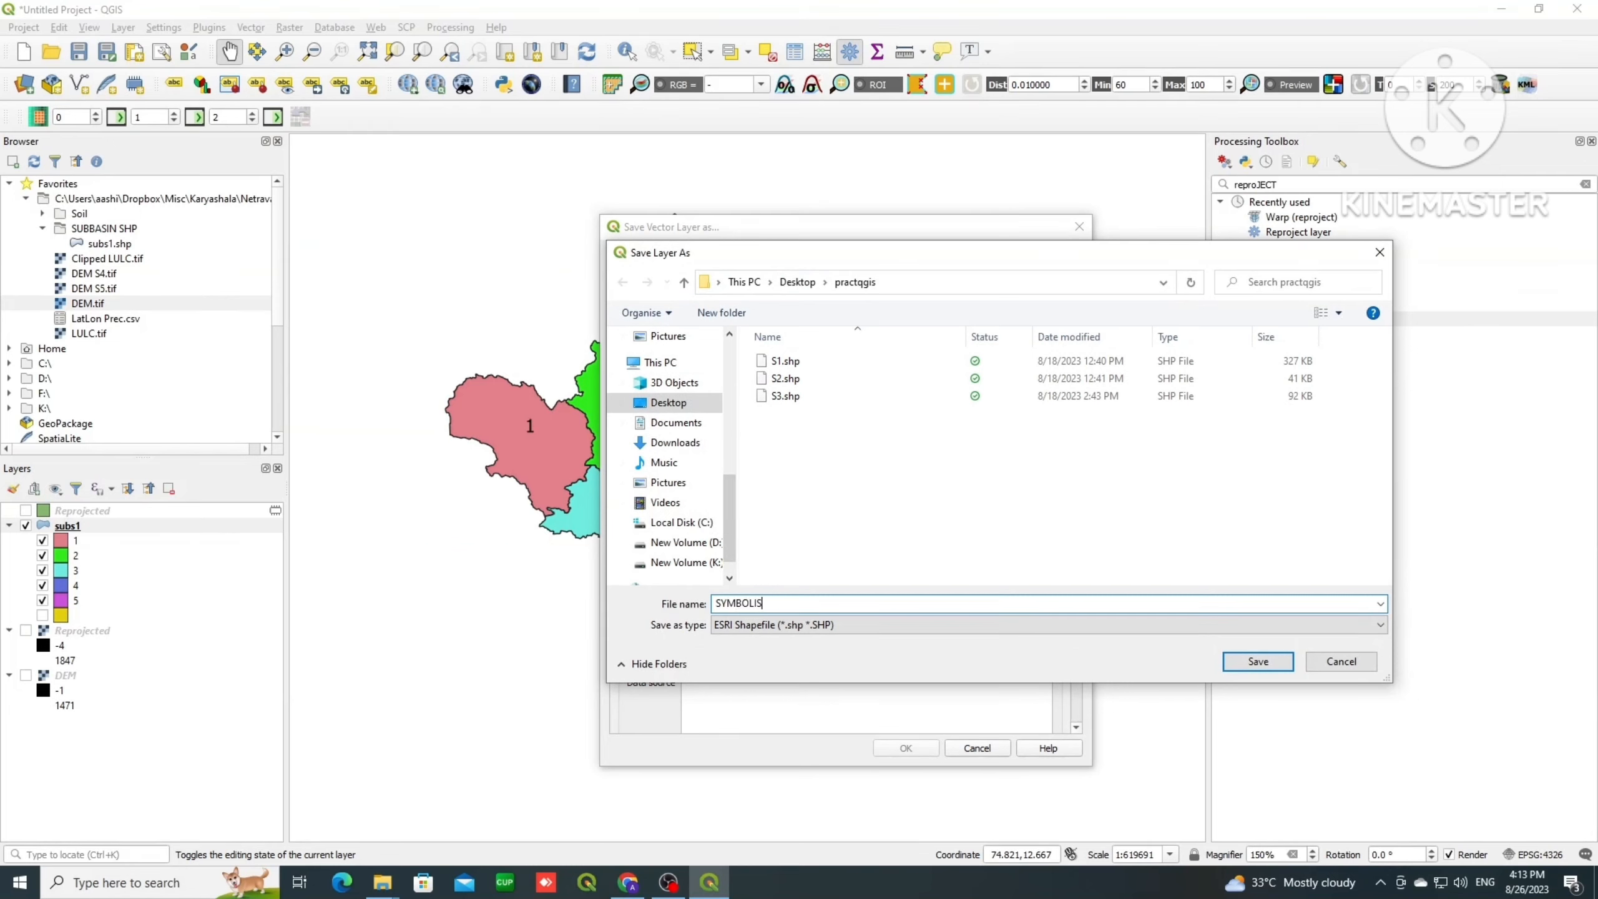
key(BackSpace)
key(BackSpace)
key(BackSpace)
key(BackSpace)
key(BackSpace)
key(BackSpace)
key(BackSpace)
click(762, 624)
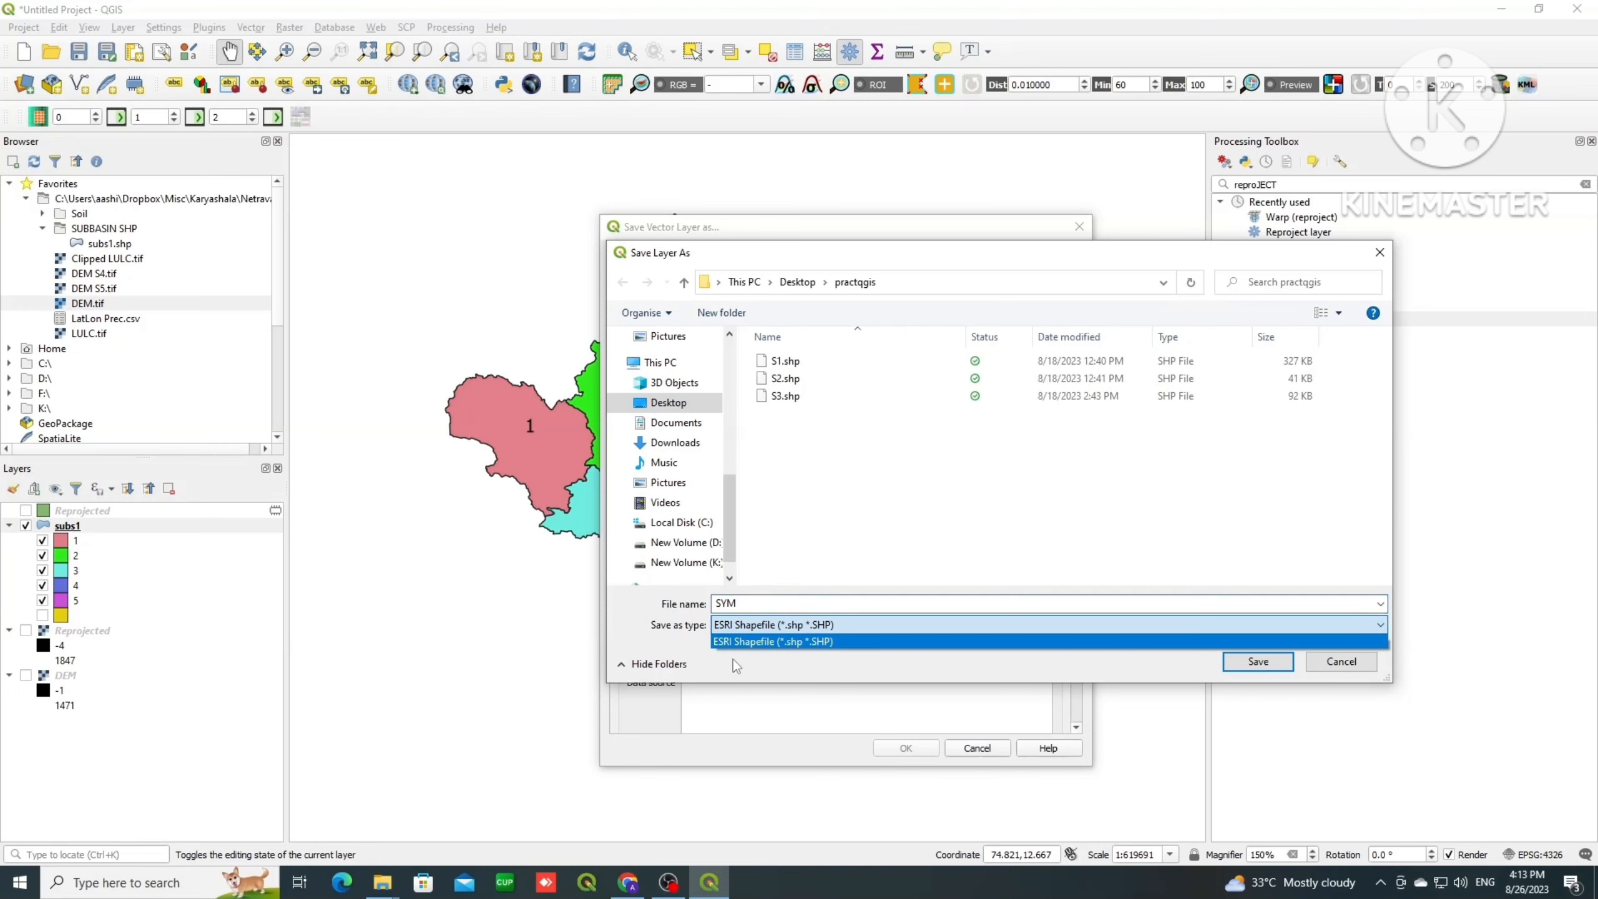
click(748, 641)
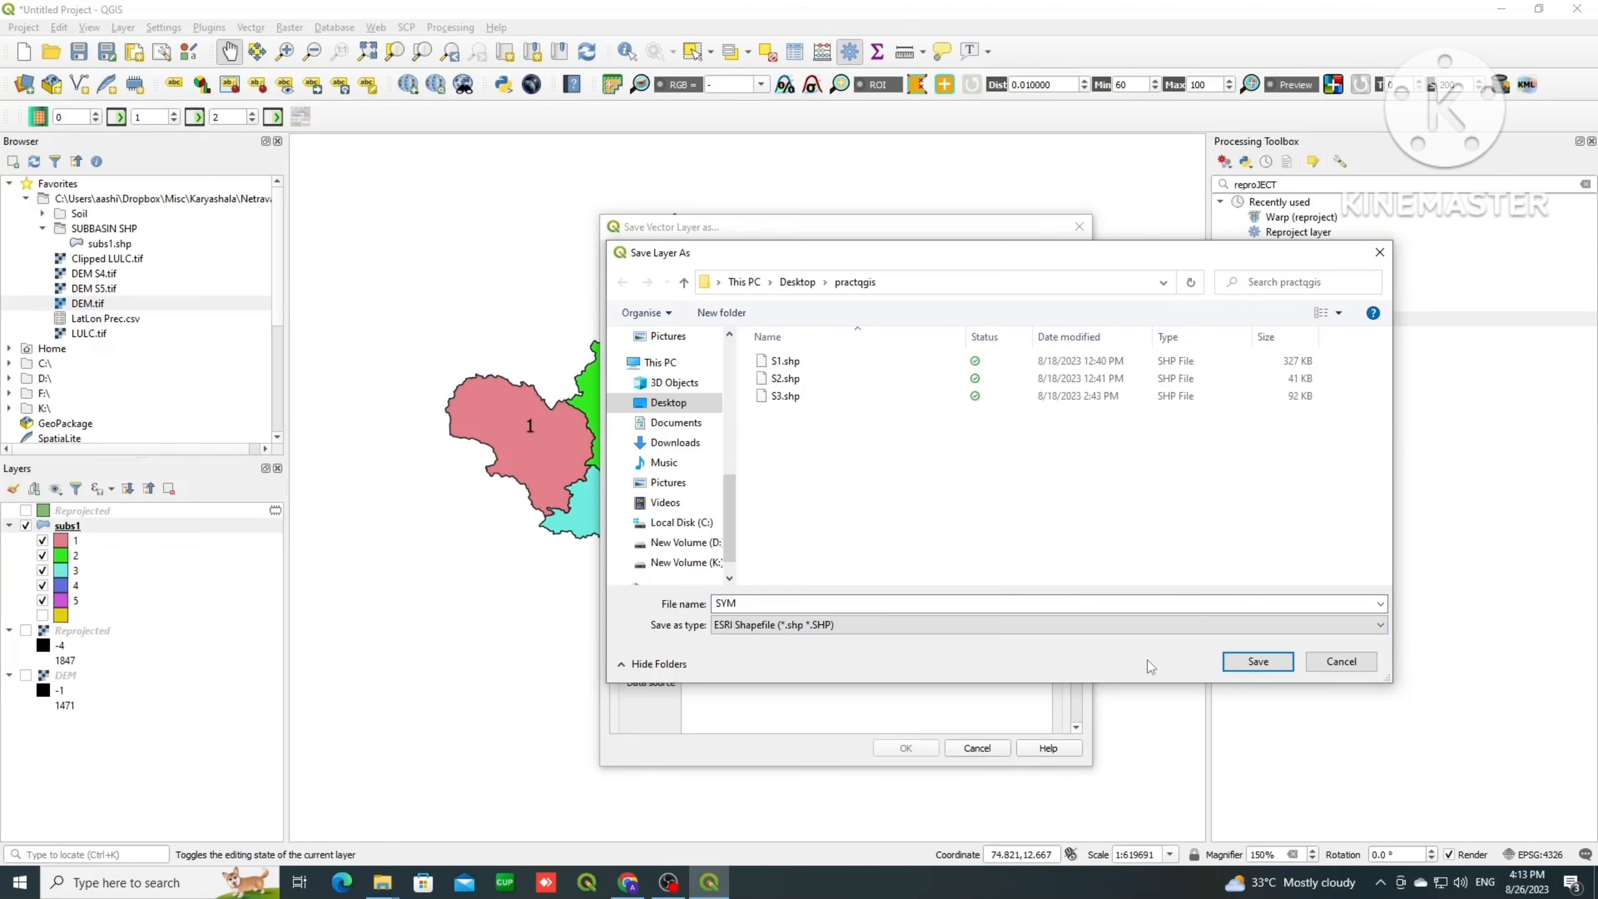
click(1257, 661)
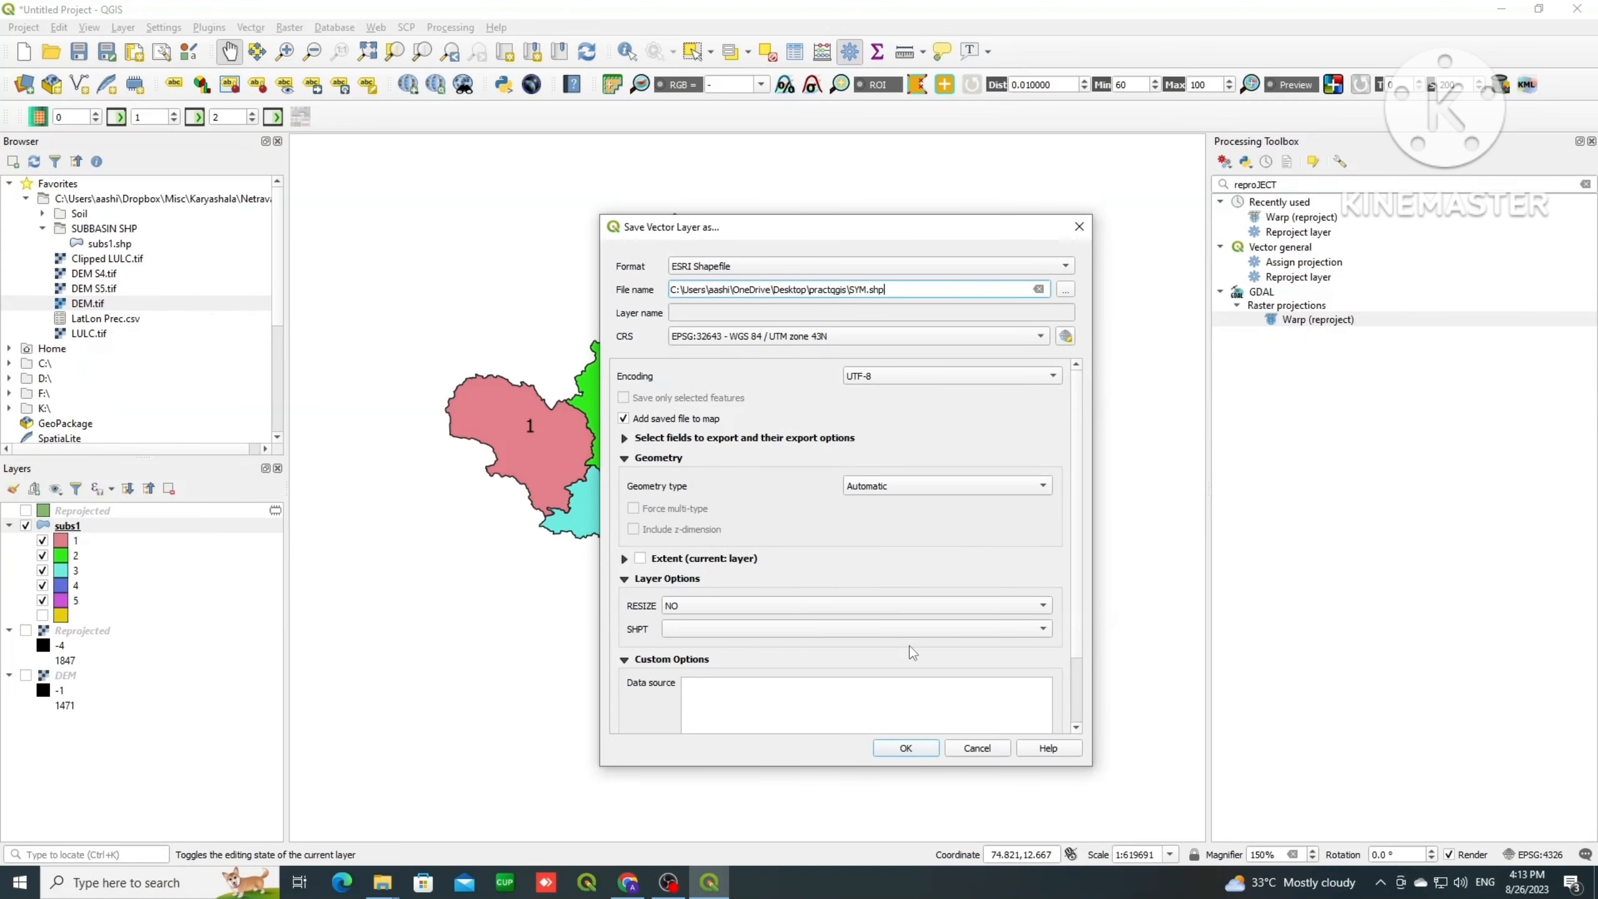
click(905, 749)
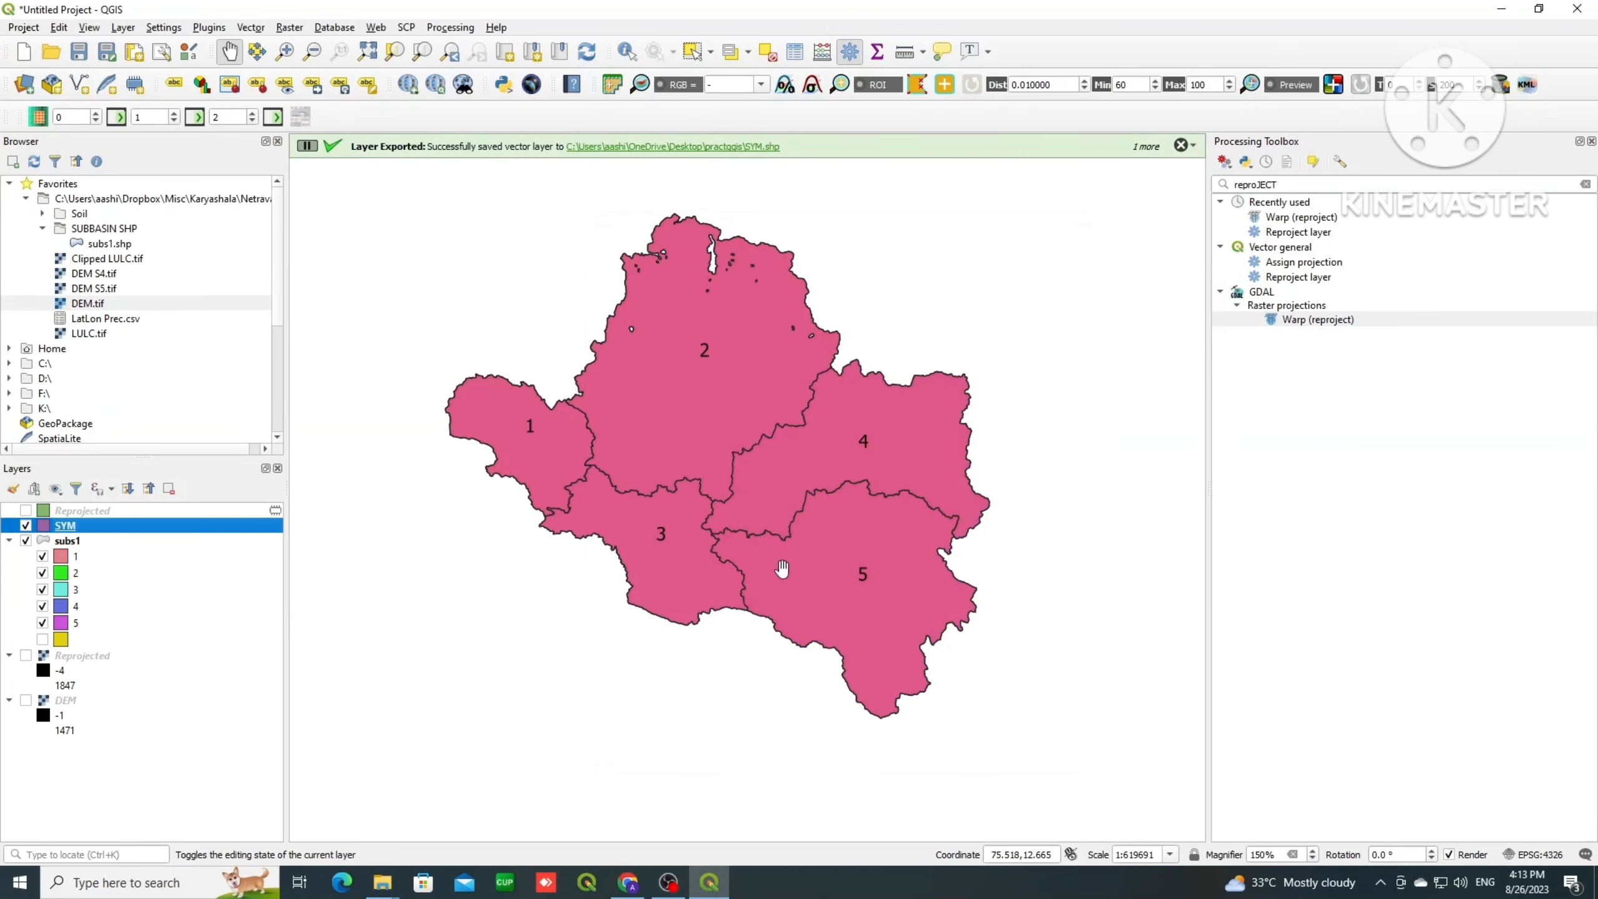
Step: Hide the exported SYM layer to compare it with subs1, and remove SYM from the project
click(25, 540)
click(25, 541)
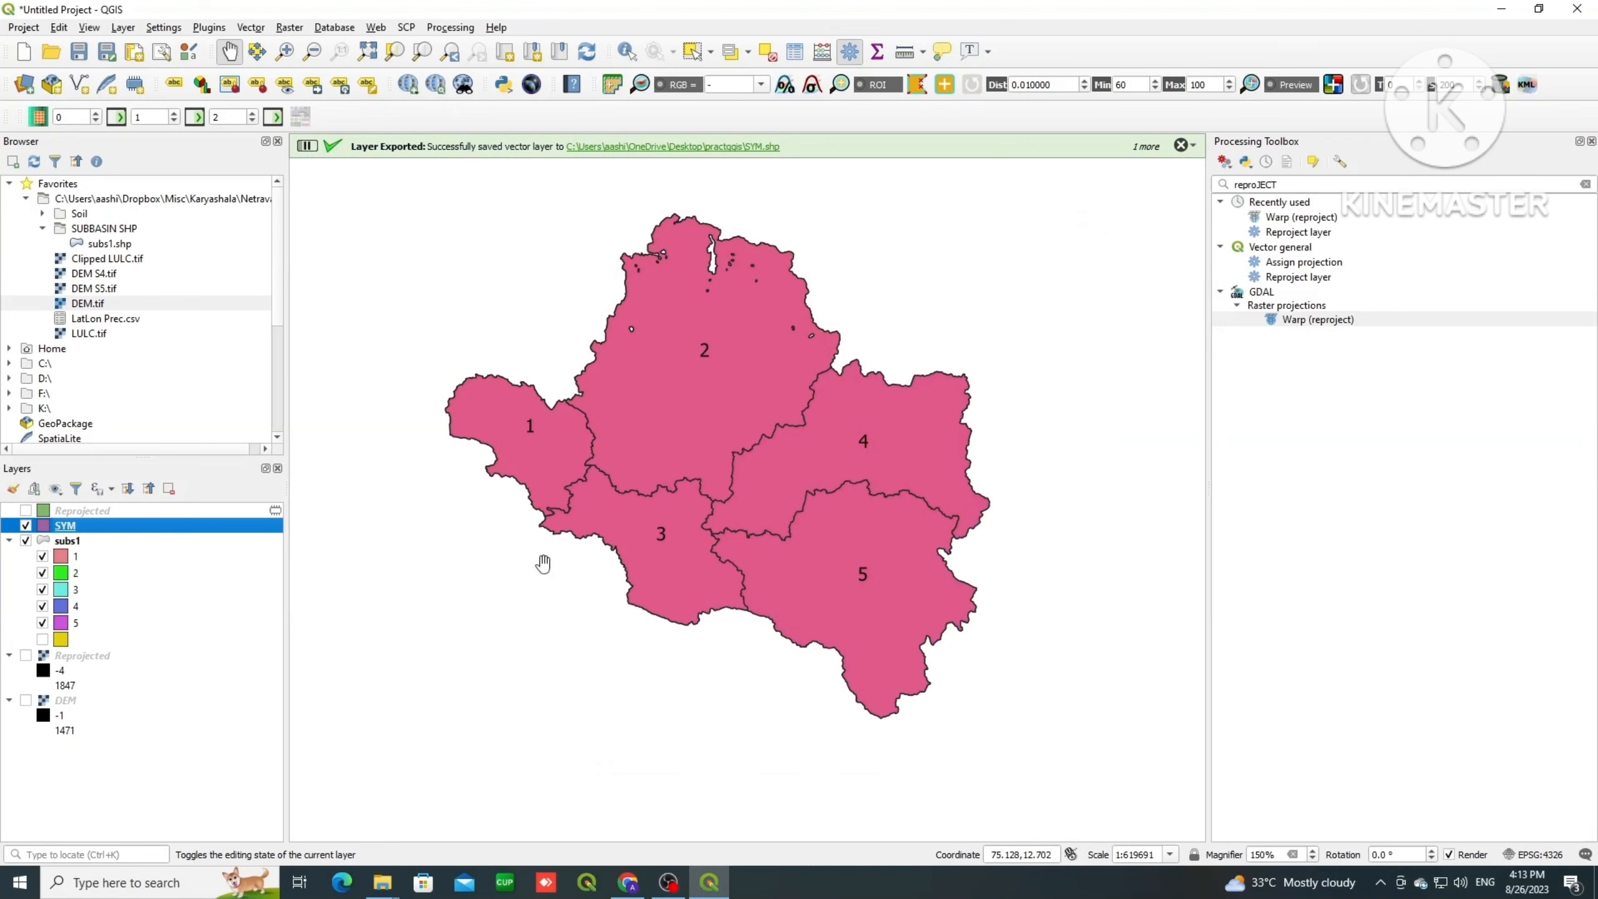
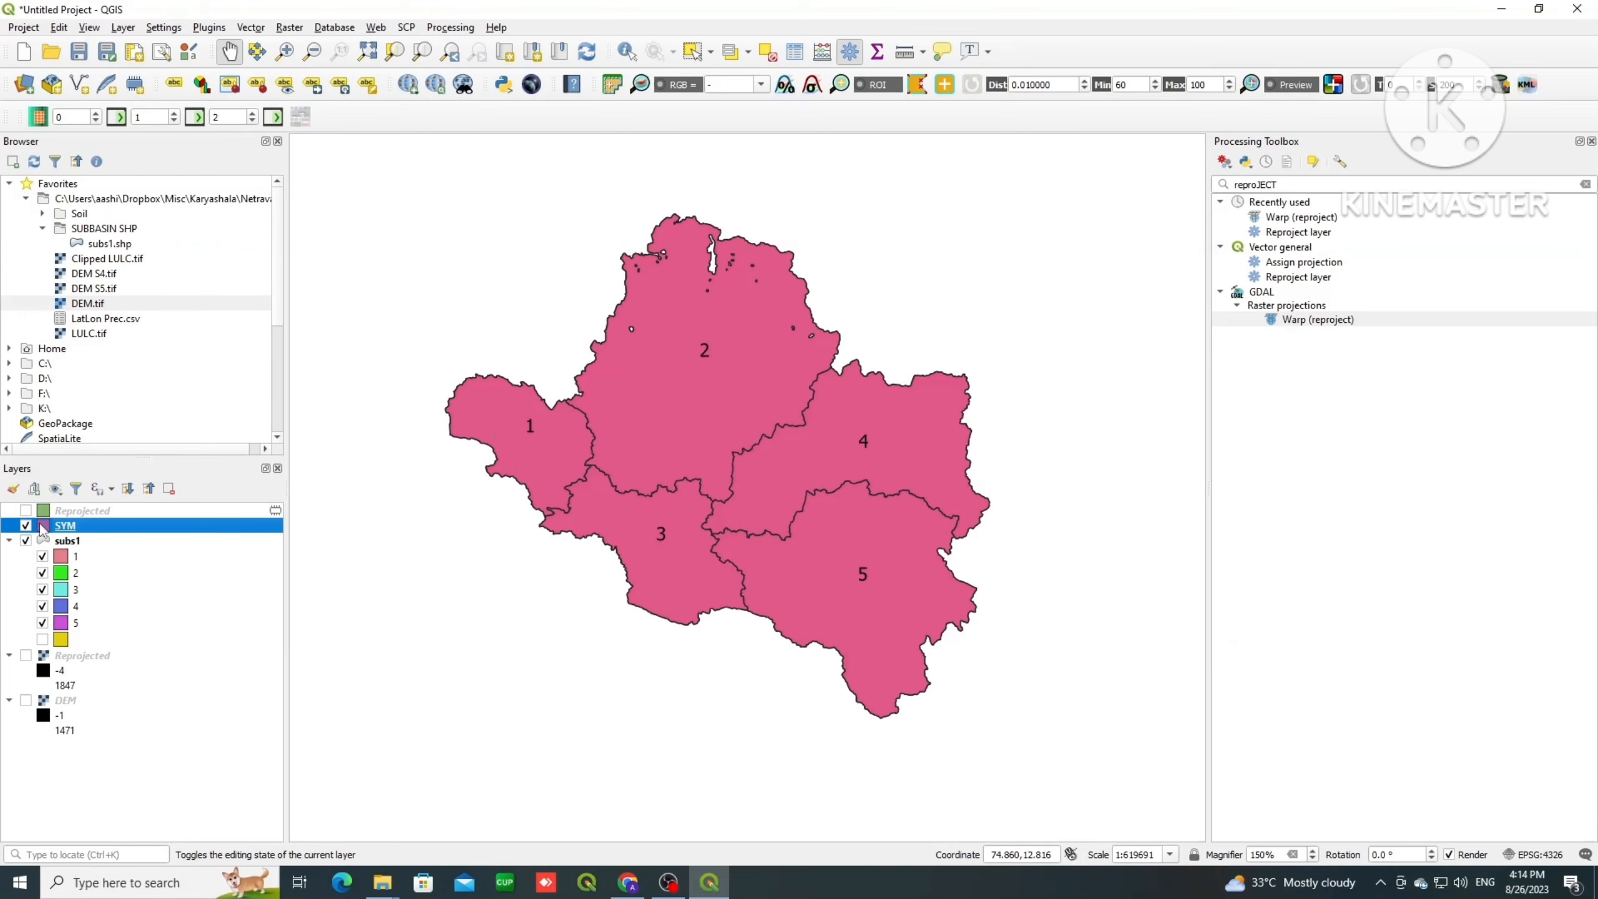
click(25, 526)
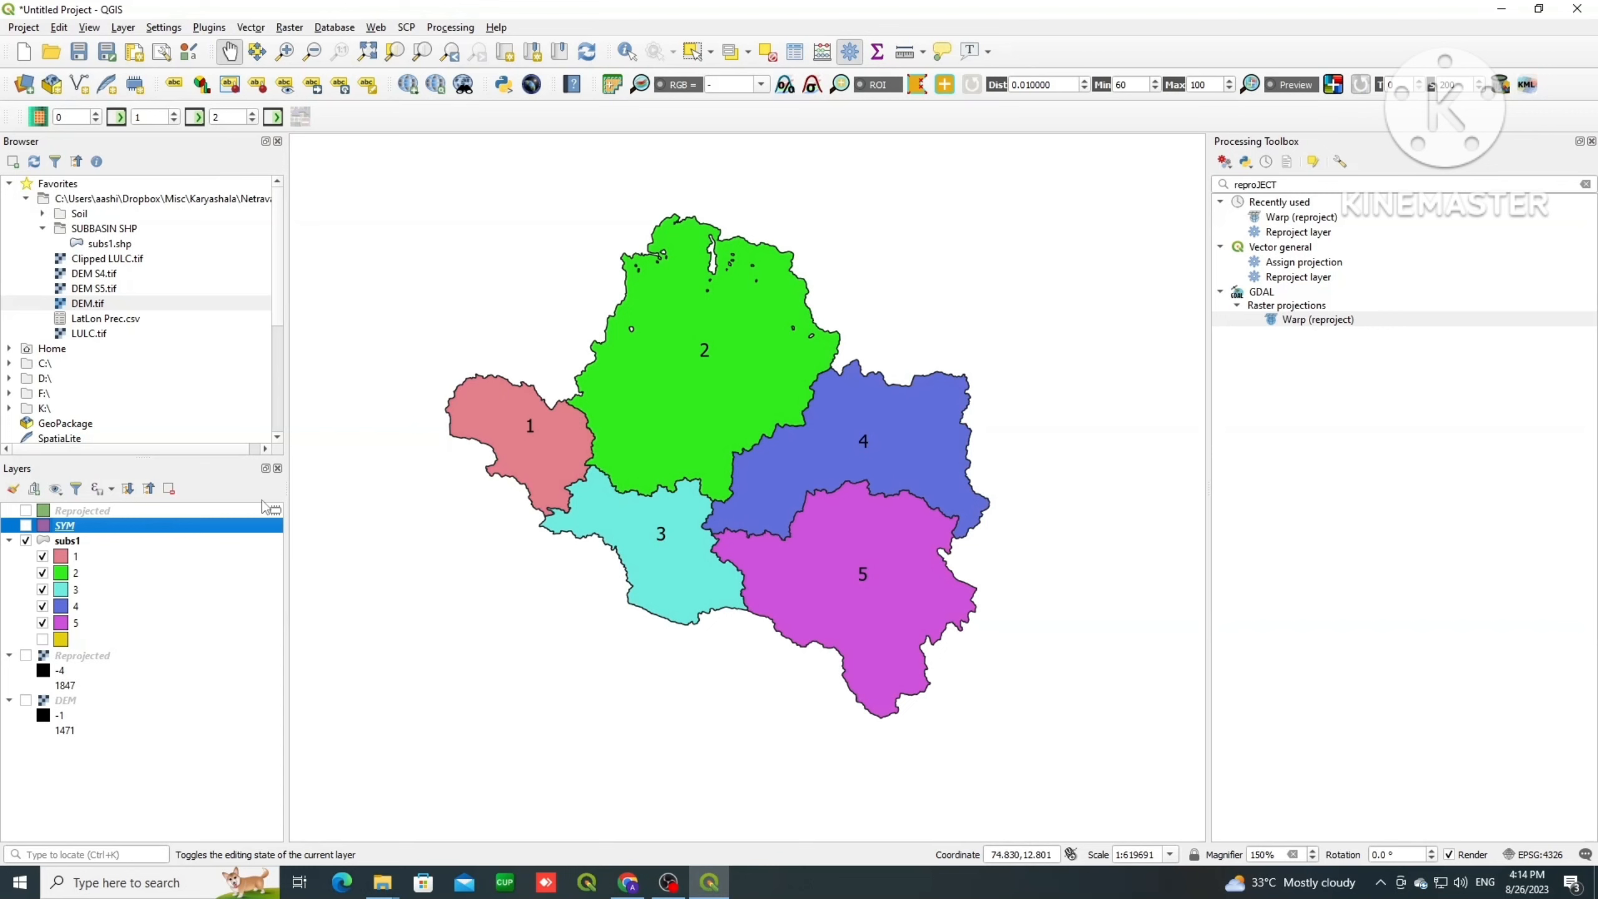
right_click(86, 535)
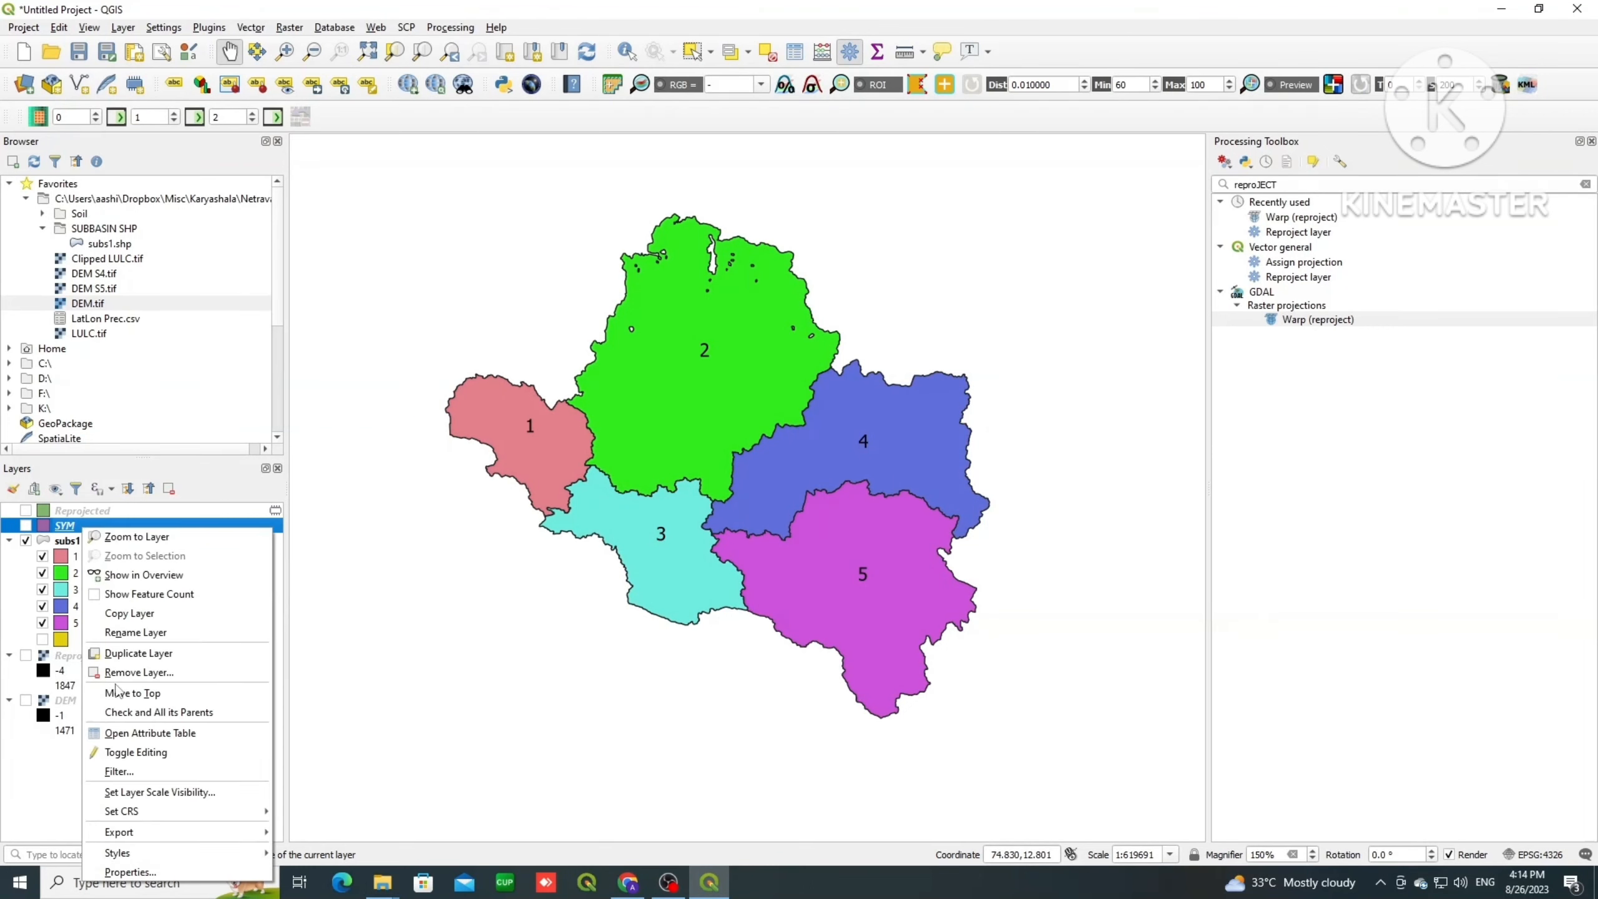
click(148, 672)
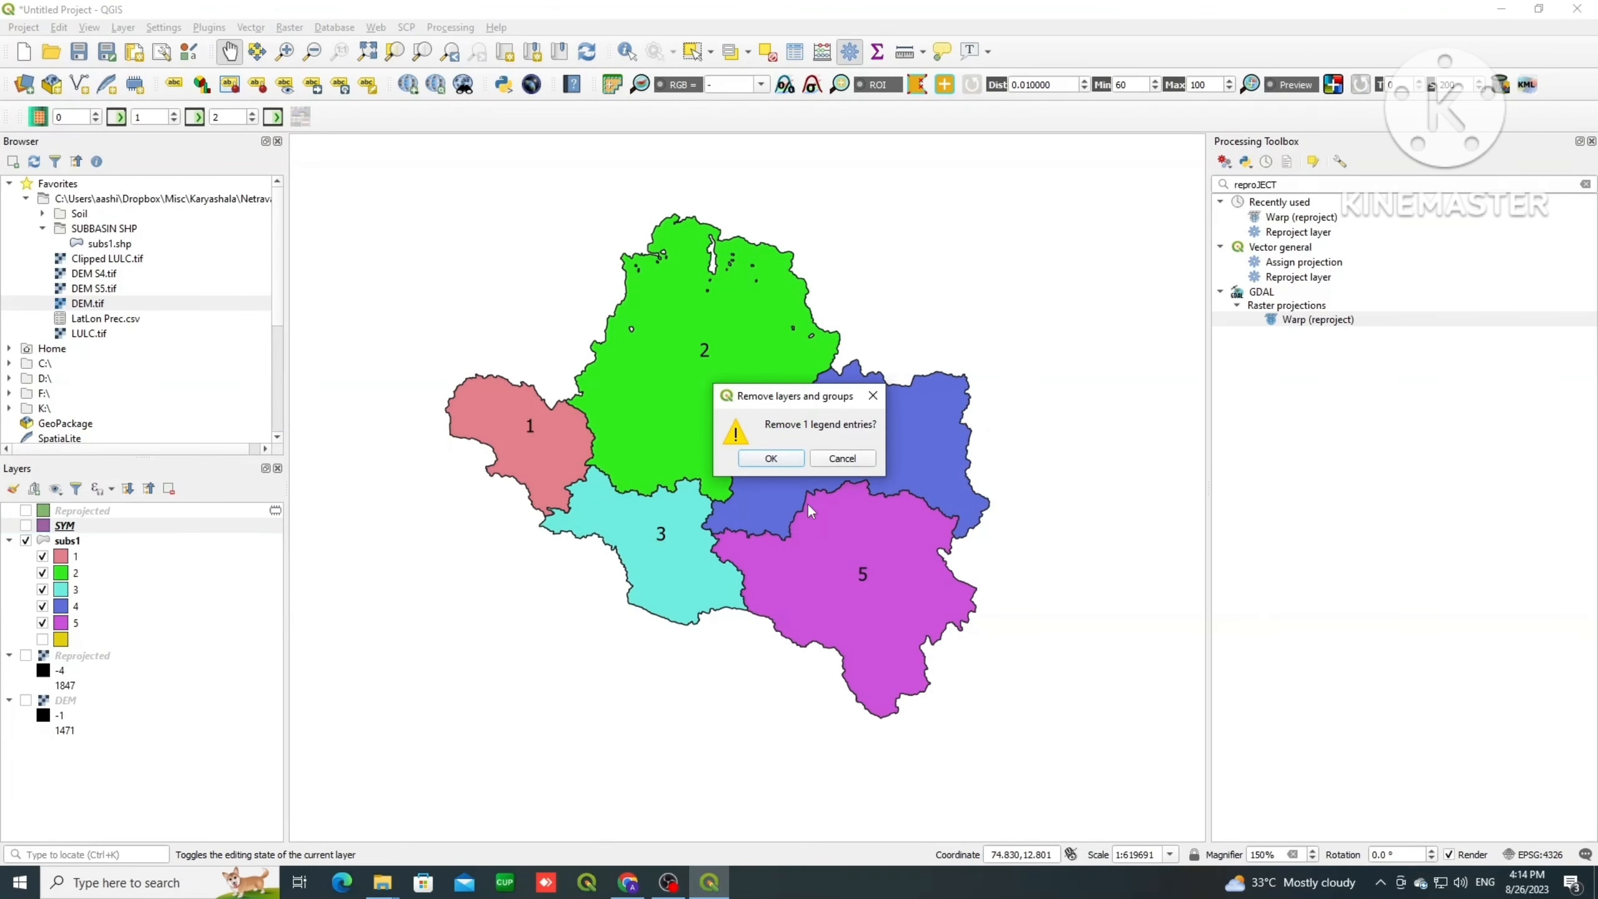
click(771, 457)
Step: Collapse the layer legends and remove both Reprojected layers and the DEM layer together, keeping only subs1
click(76, 511)
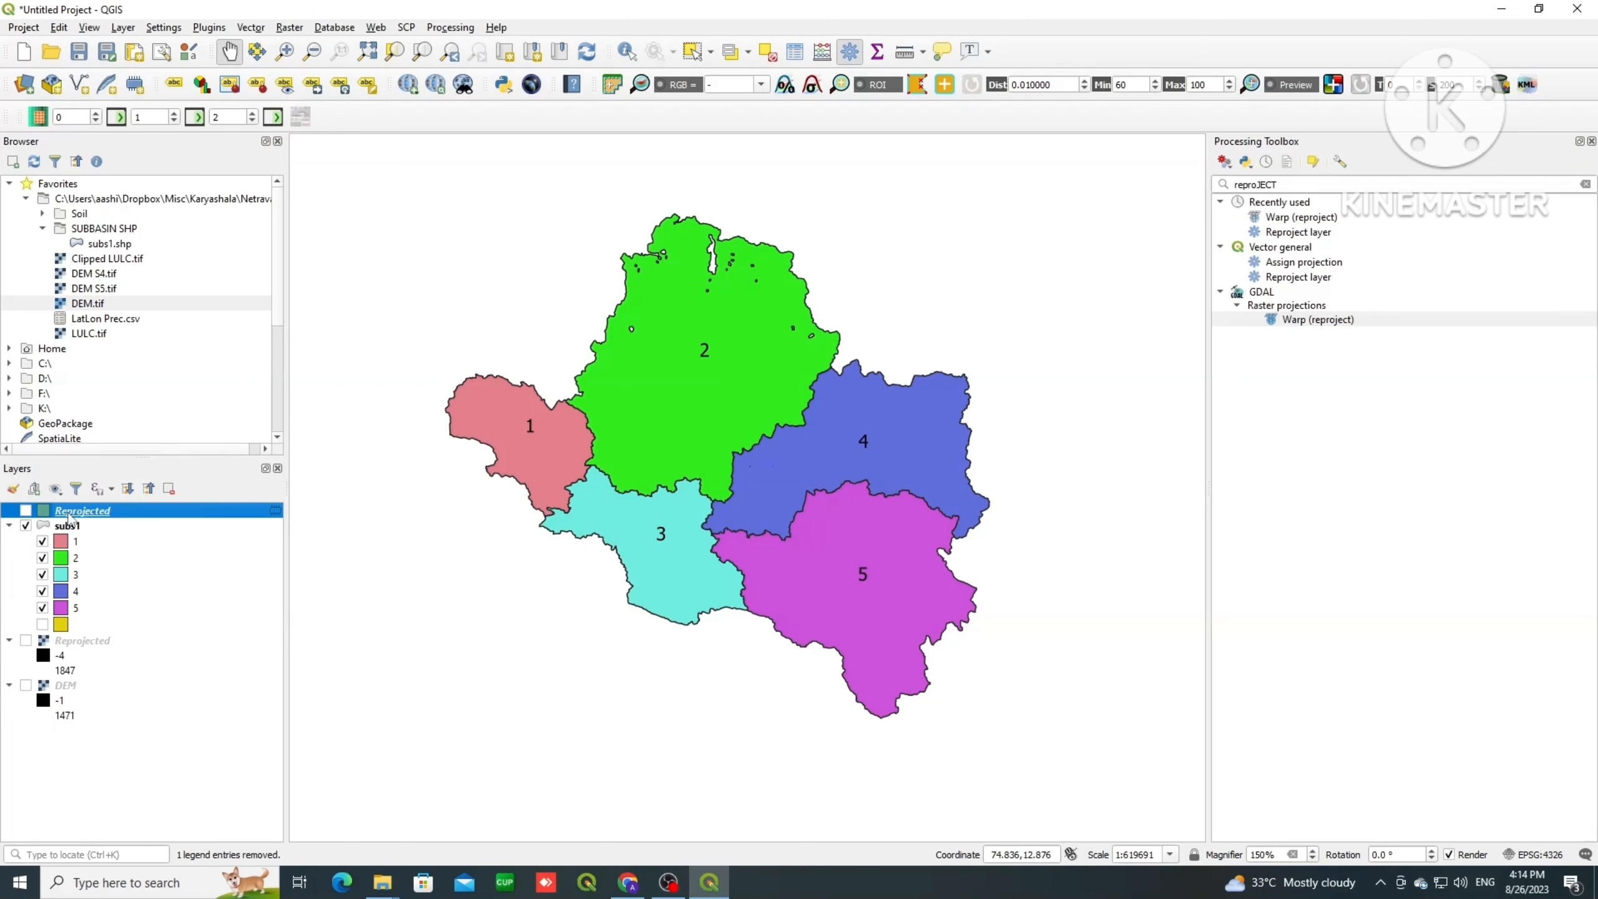
right_click(72, 513)
click(149, 488)
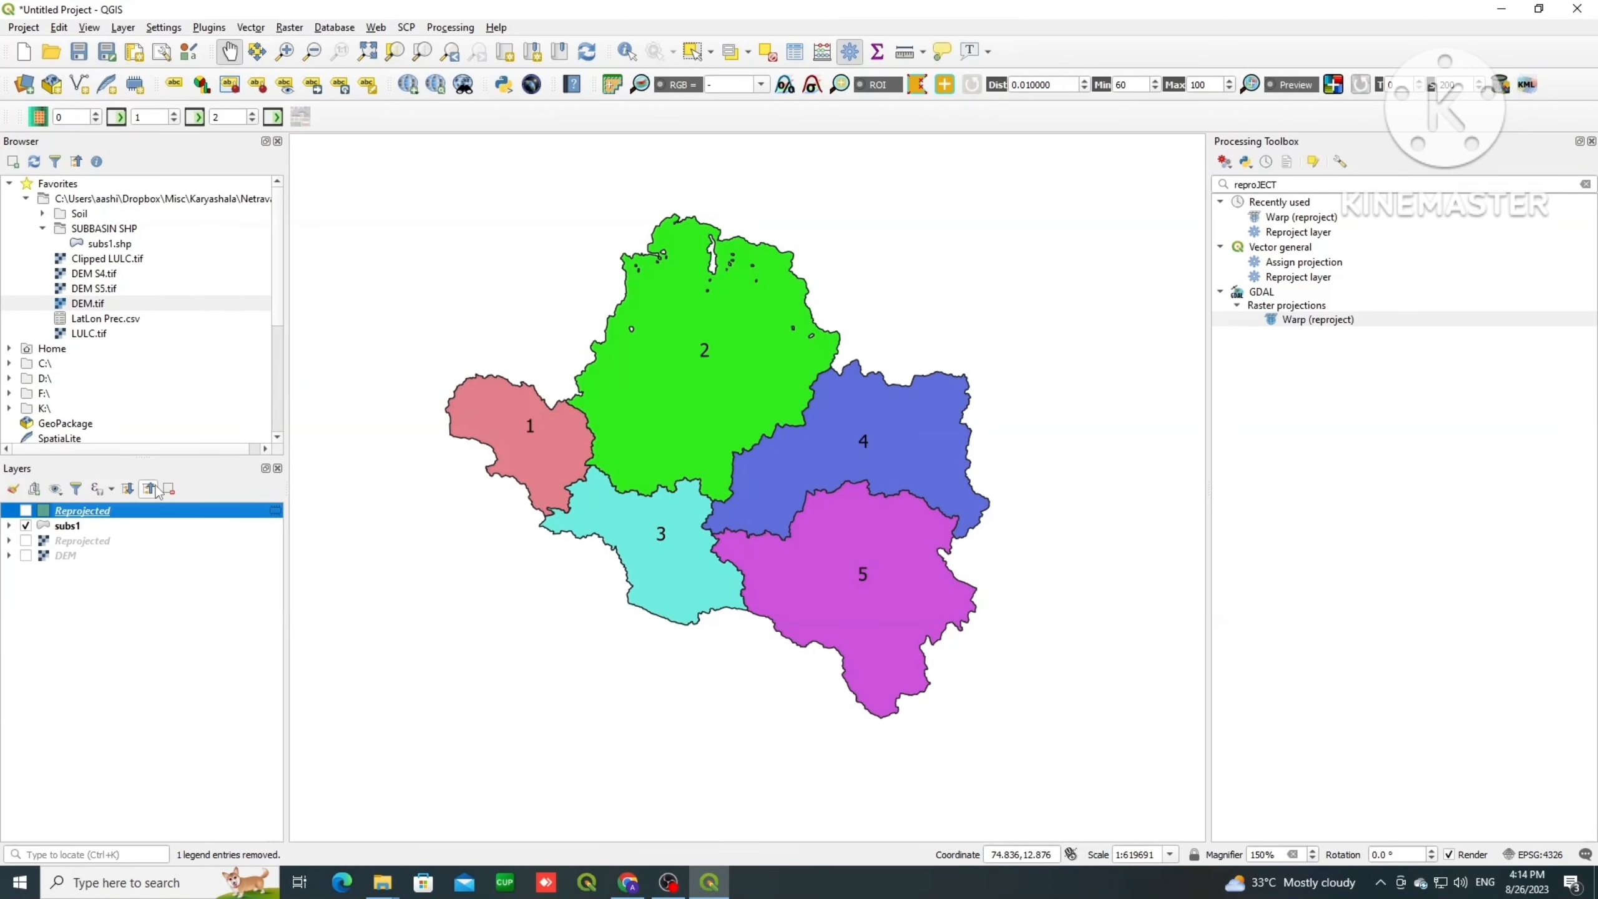
click(71, 556)
ctrl+click(72, 541)
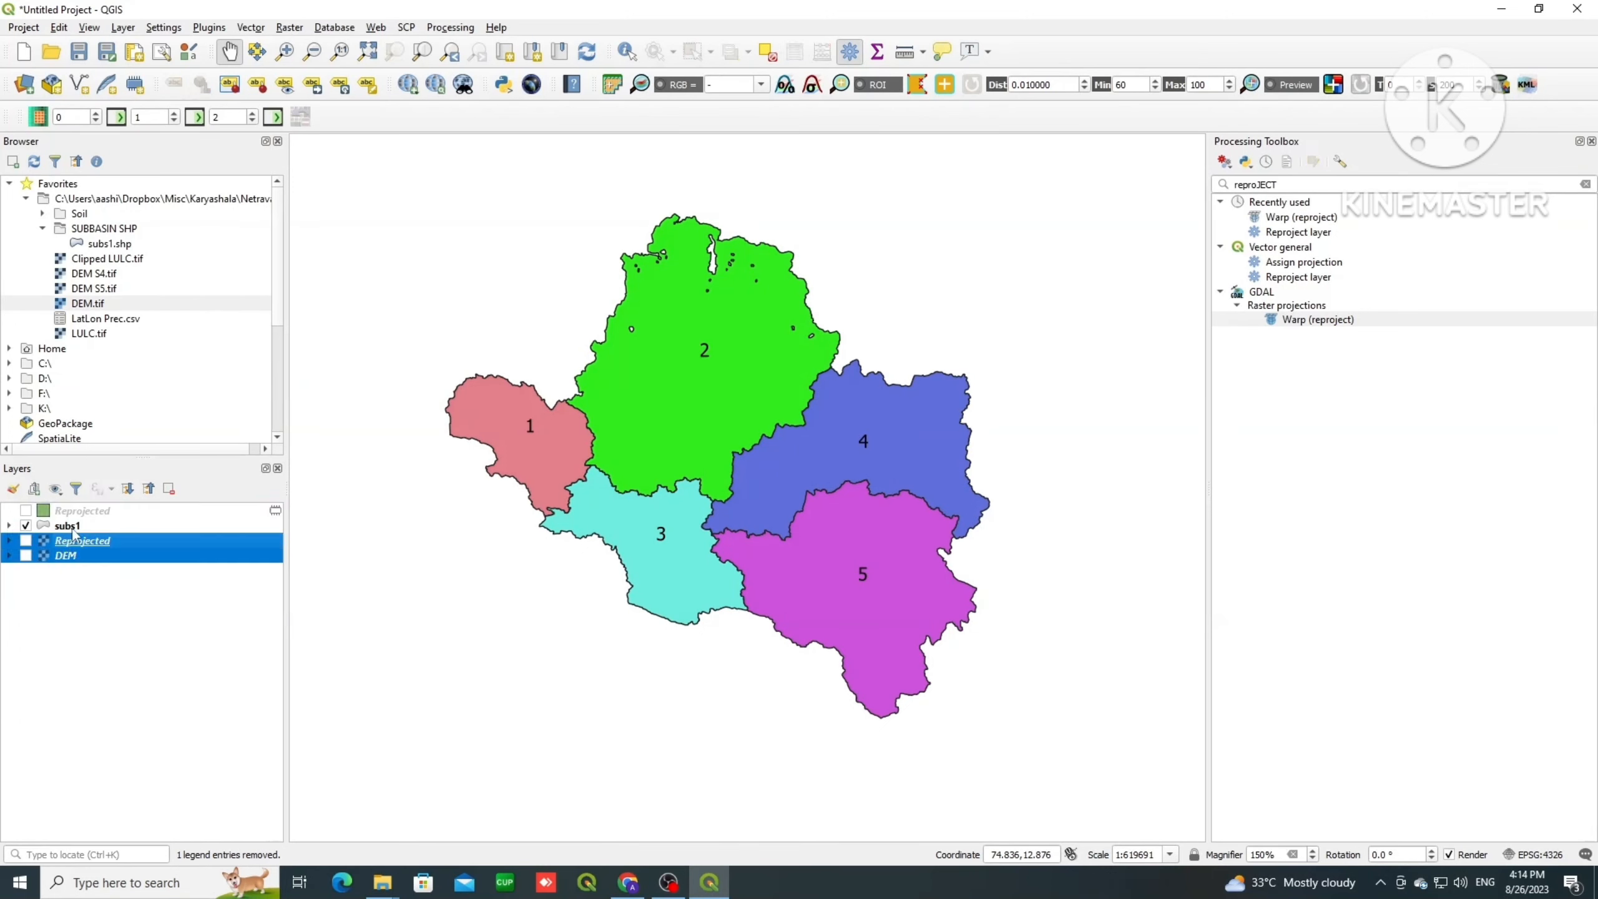
ctrl+click(80, 513)
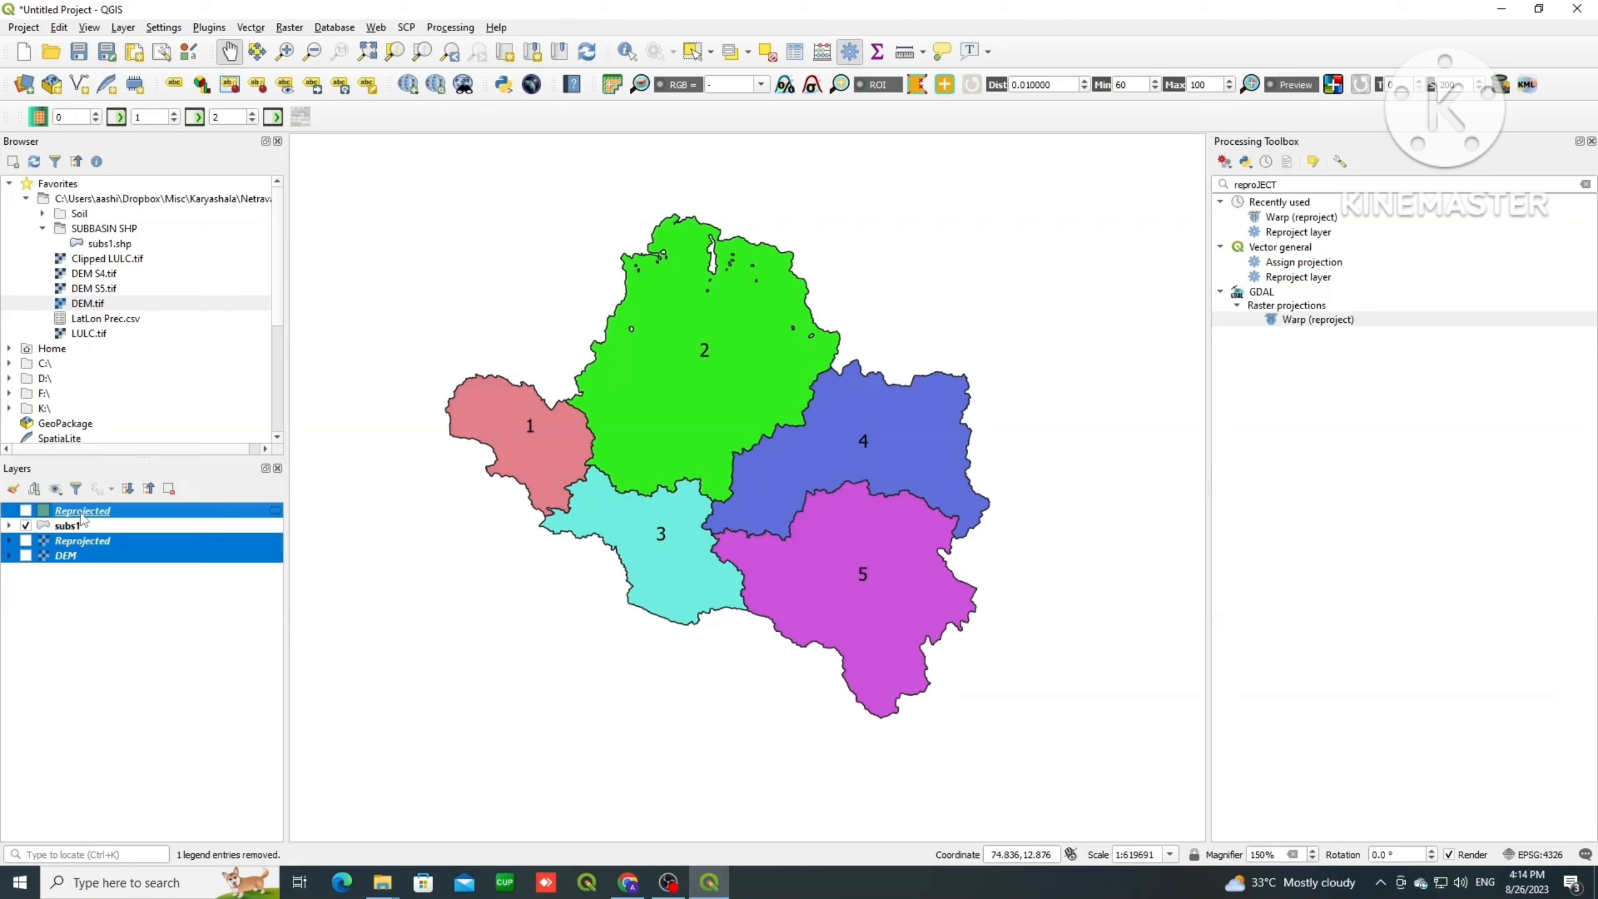
key(ctrl+d)
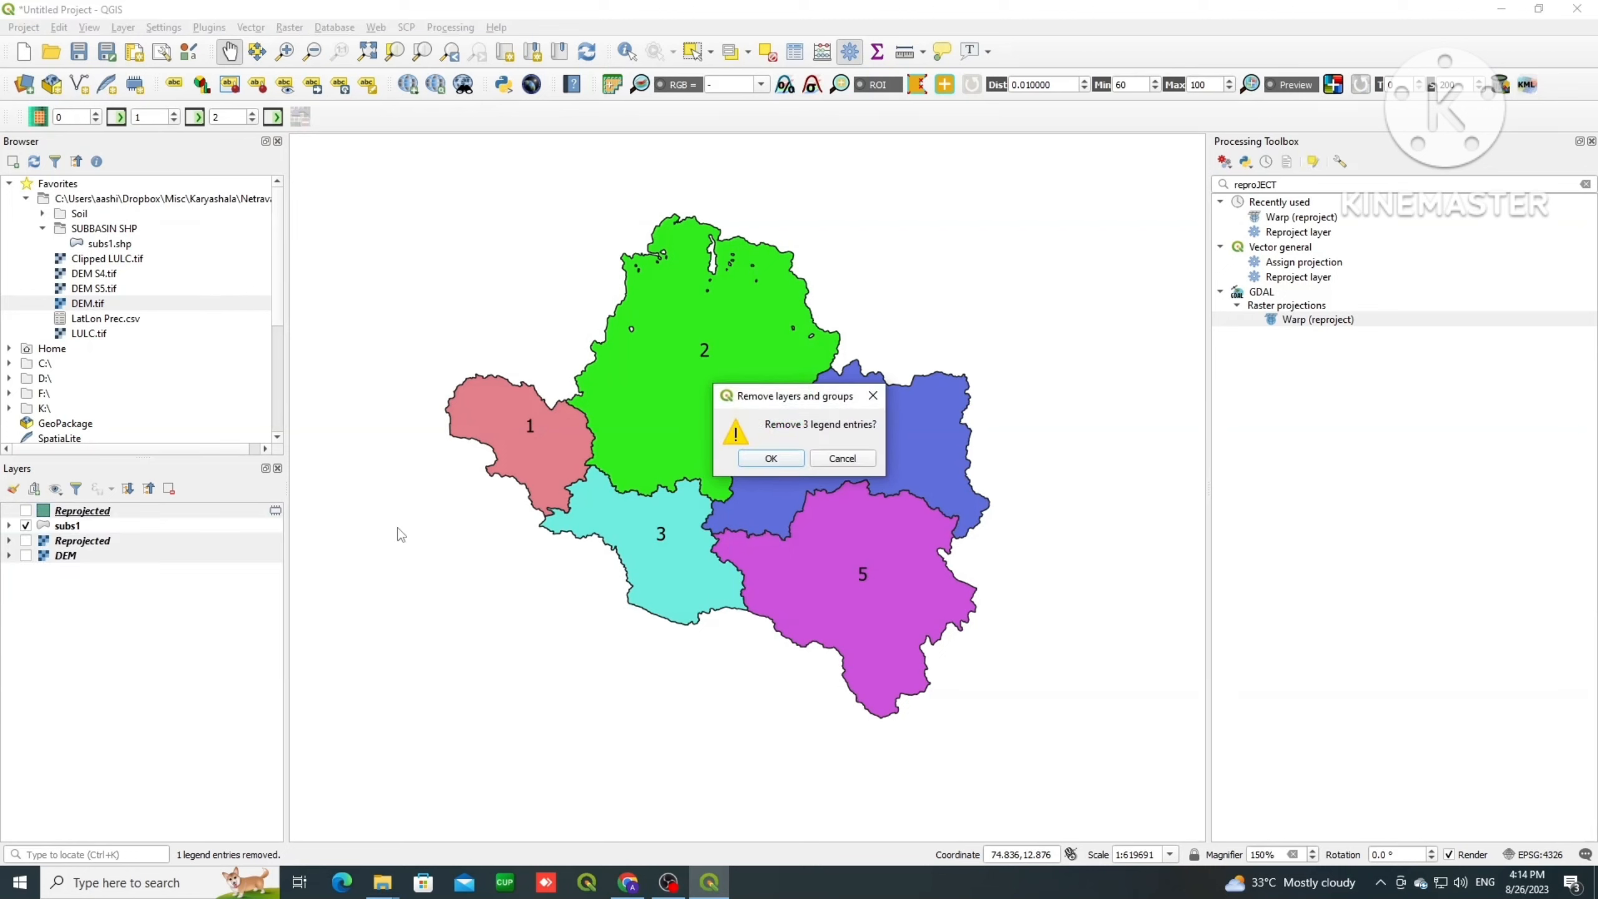
click(770, 459)
Step: Select the subbasin 5 polygon of the subs1 layer on the map
click(71, 512)
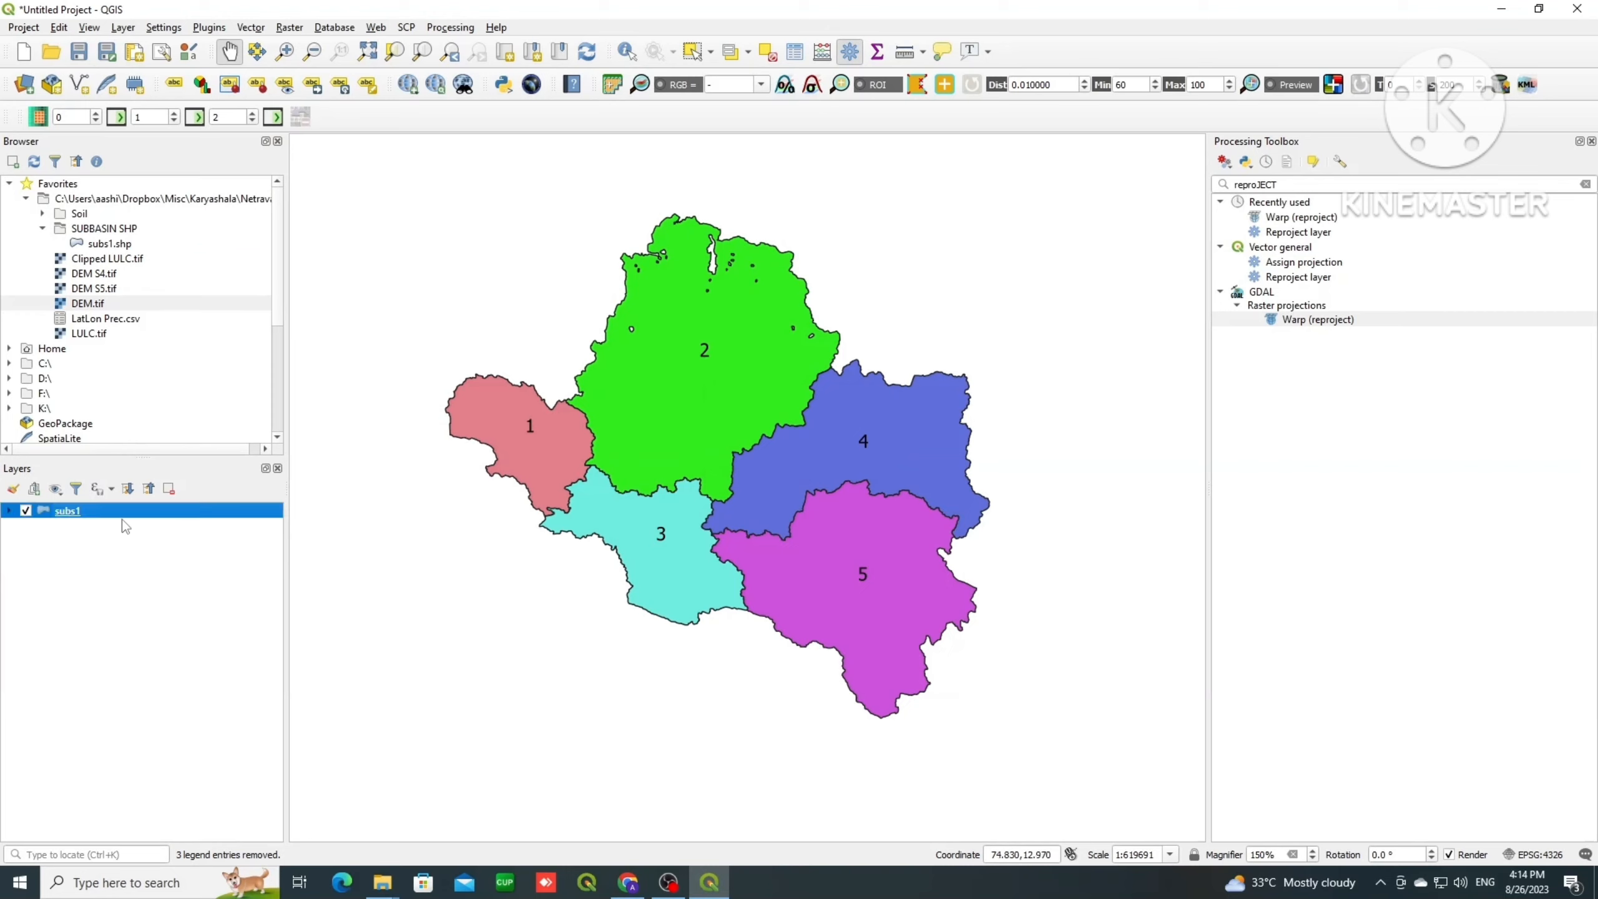
click(695, 56)
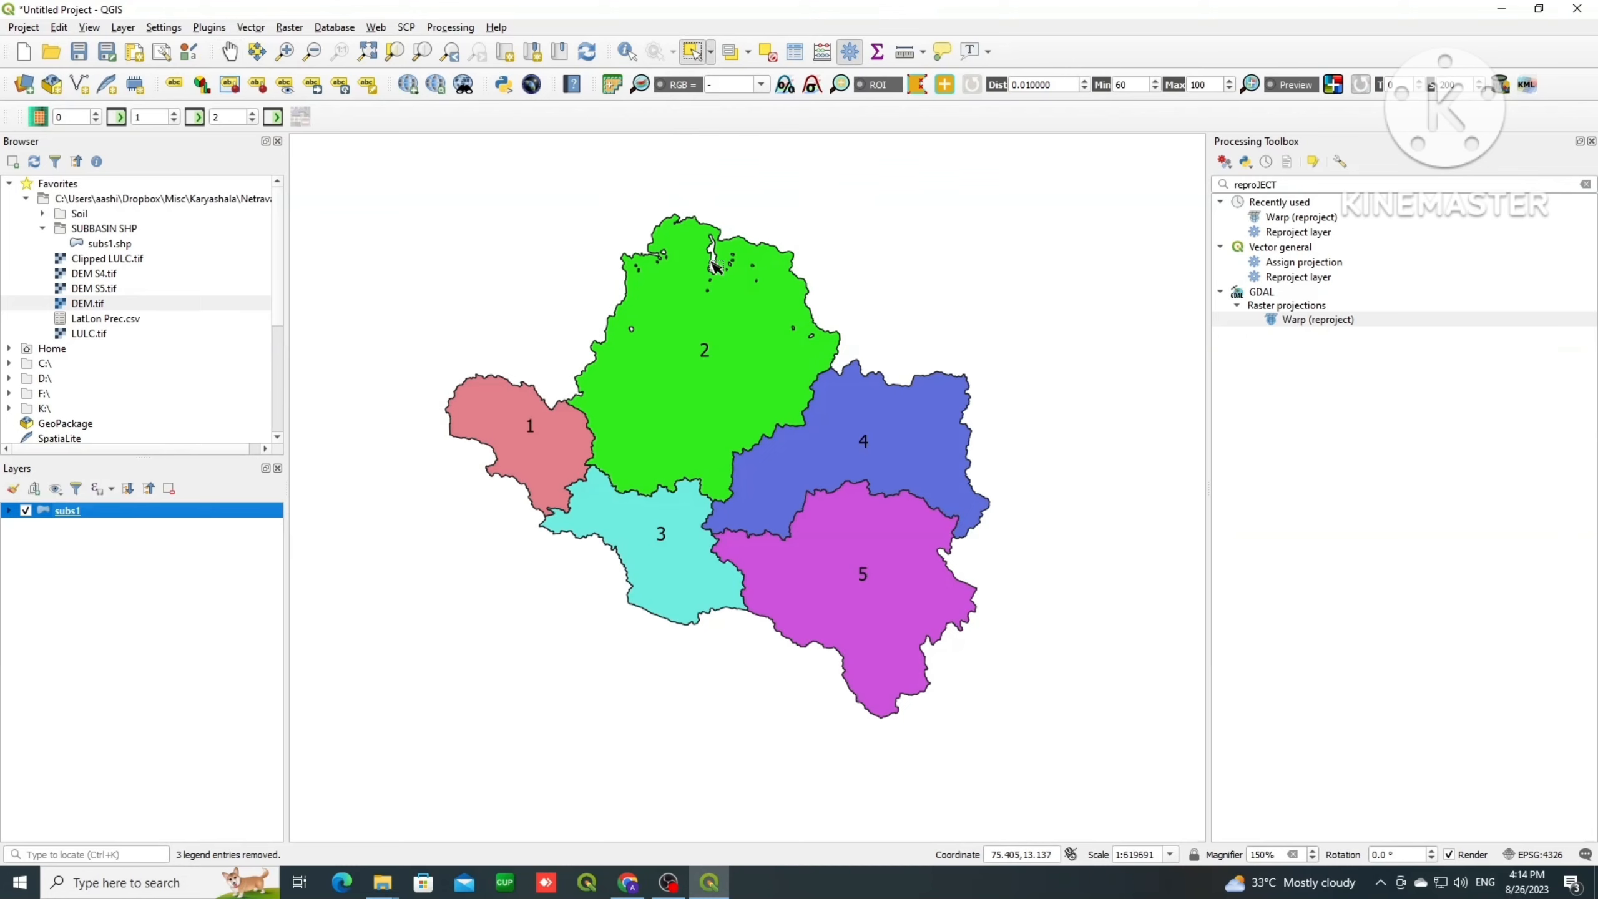
click(820, 574)
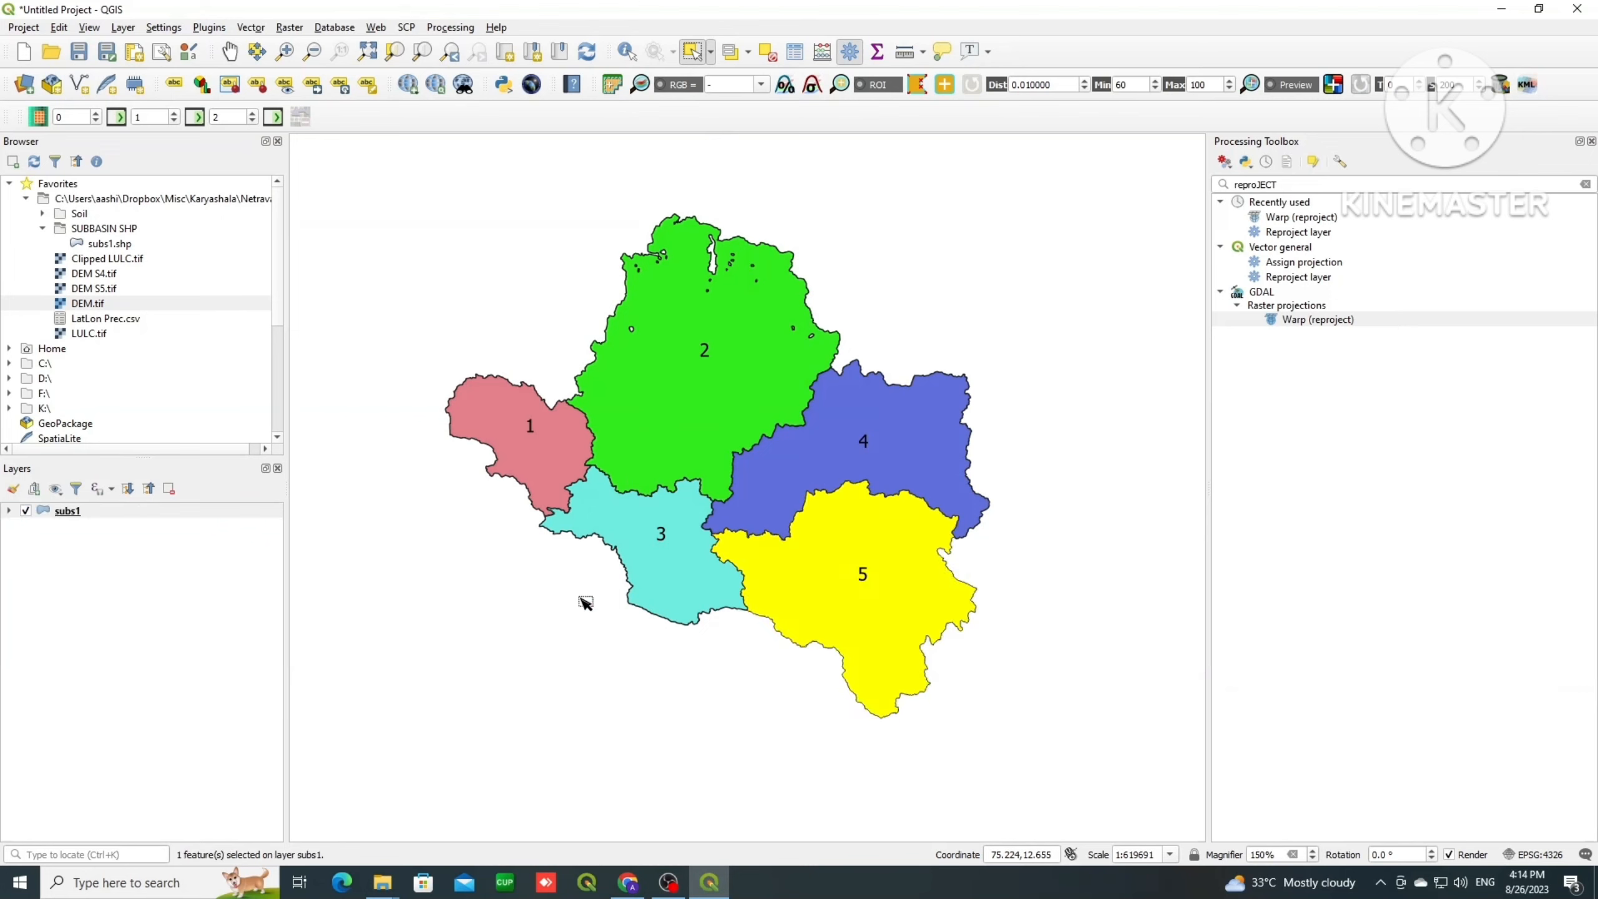
Step: Export only the selected subbasin 5 feature of subs1 as an ESRI Shapefile named S5 in the practqgis folder, with CRS EPSG:32643
right_click(72, 512)
mouse_move(162, 770)
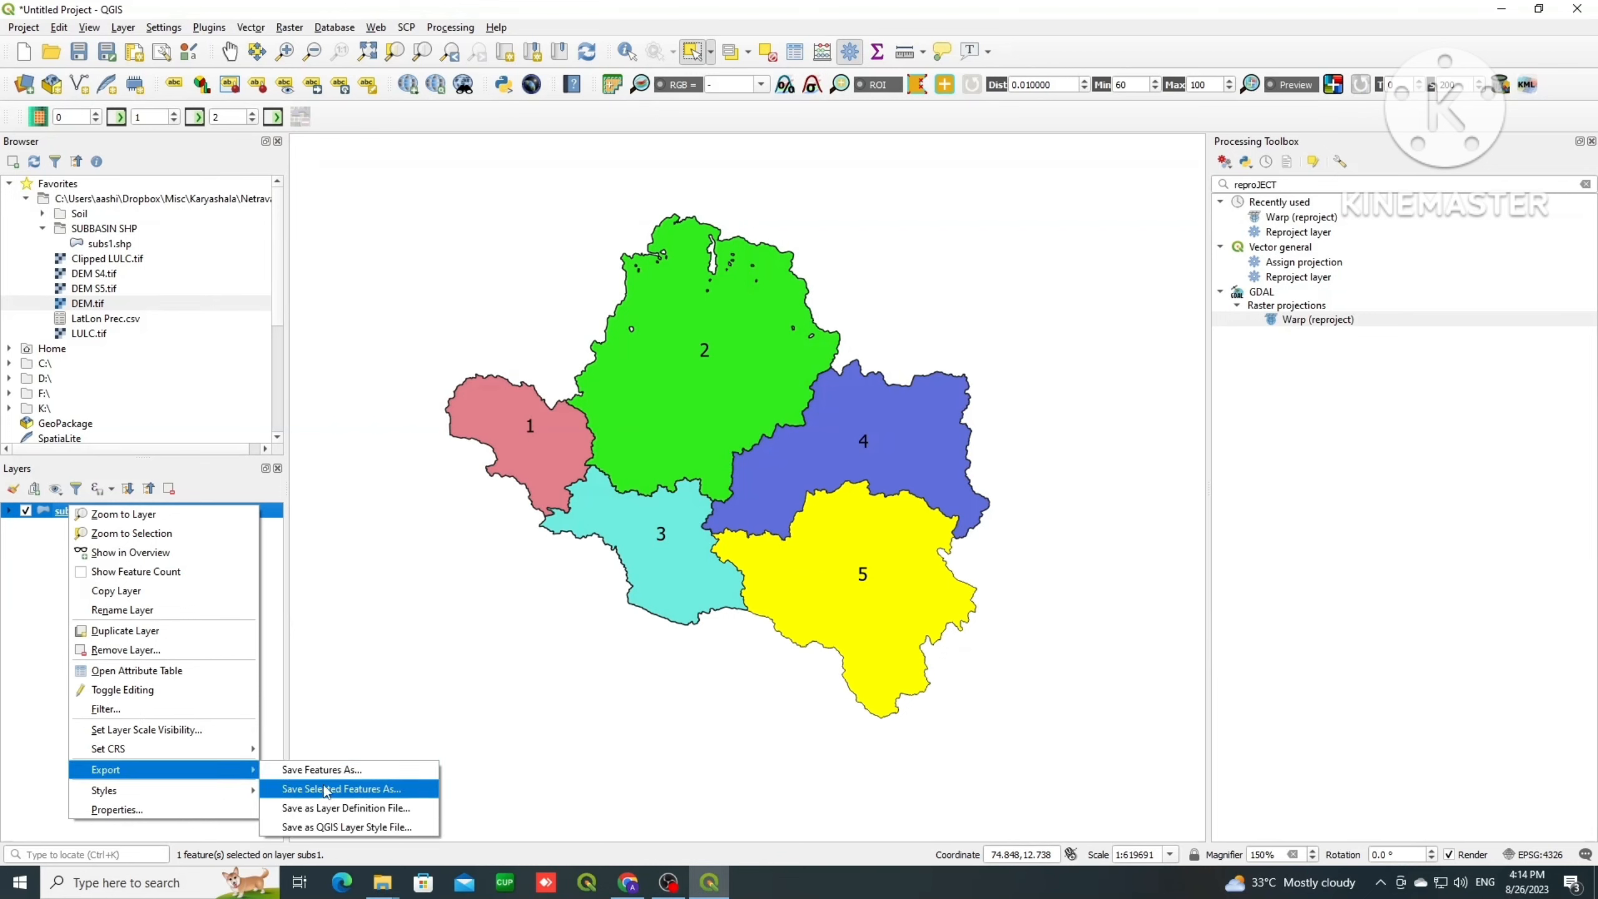
click(326, 792)
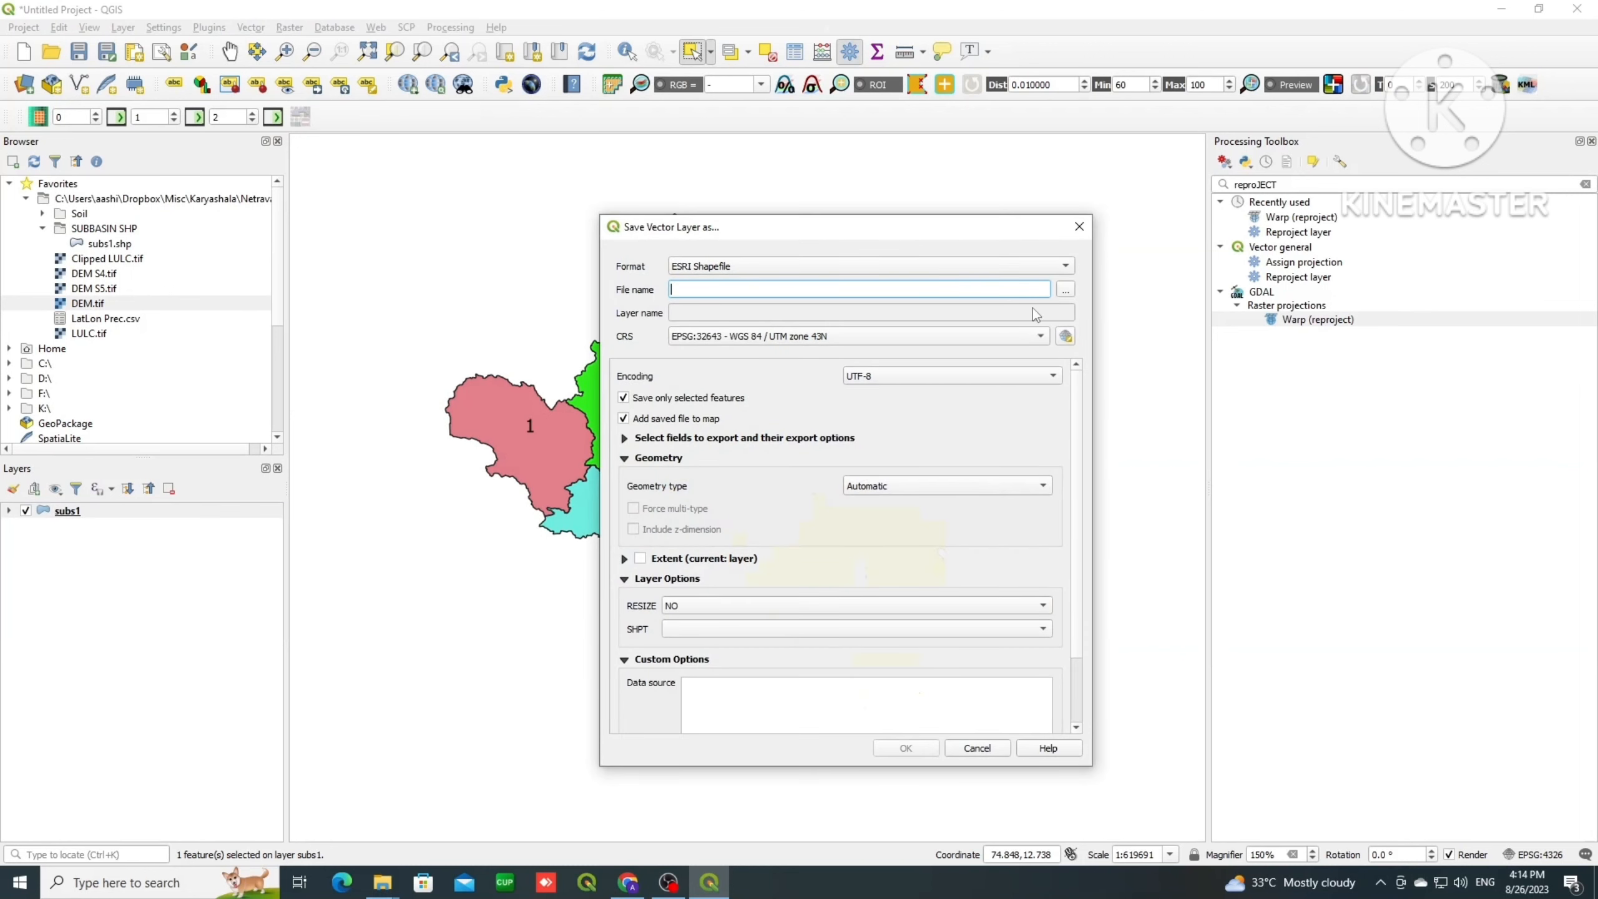
click(1065, 290)
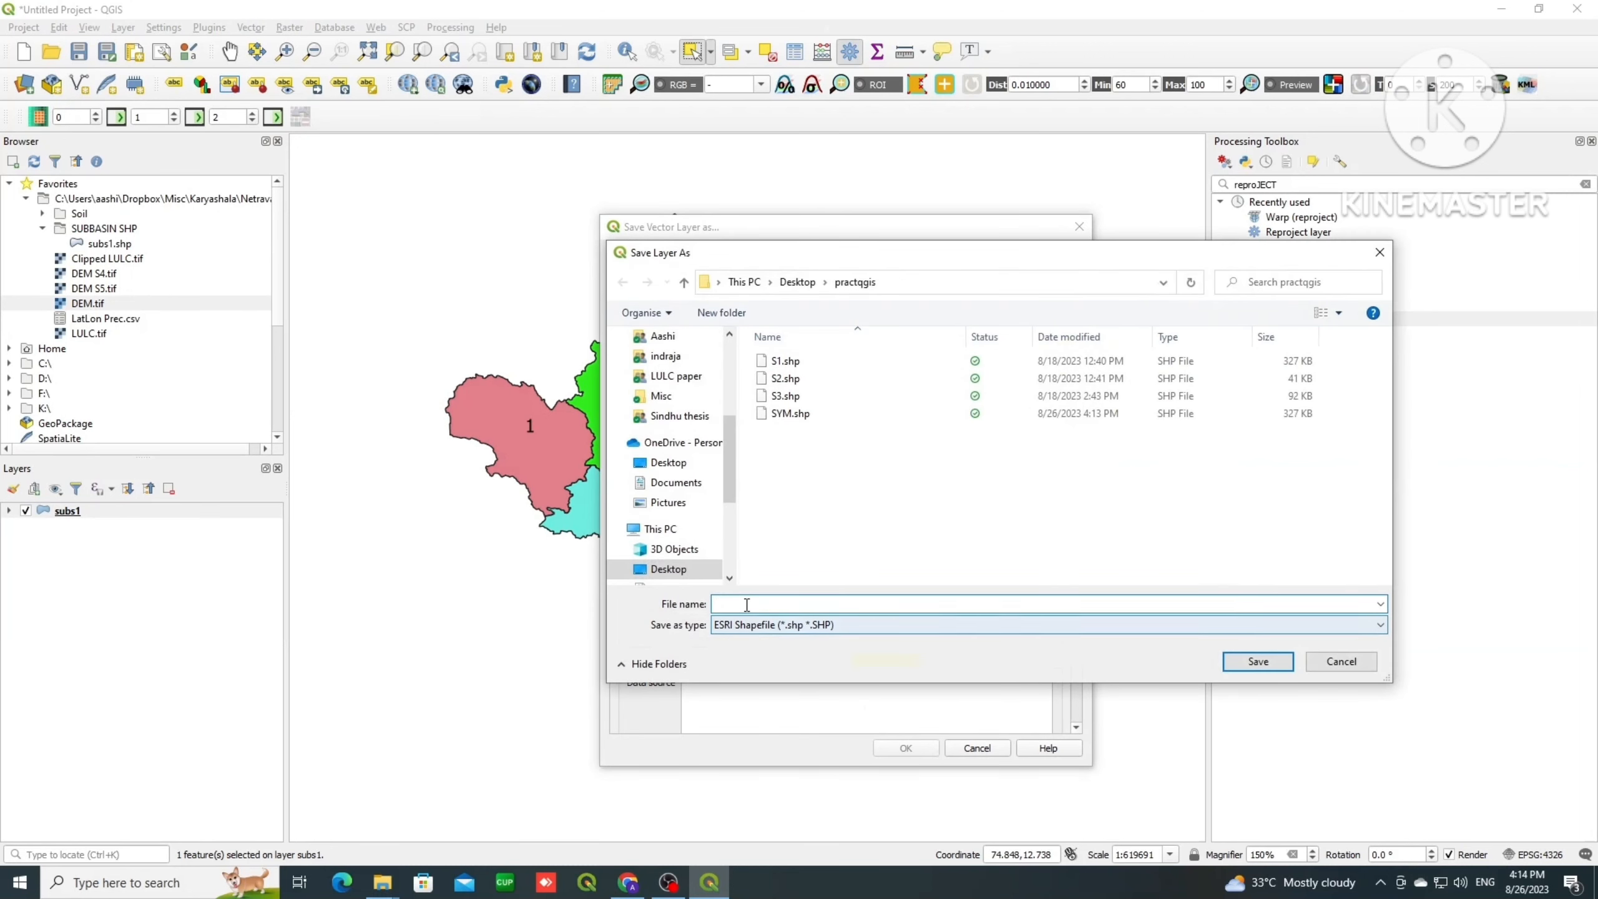
text(S)
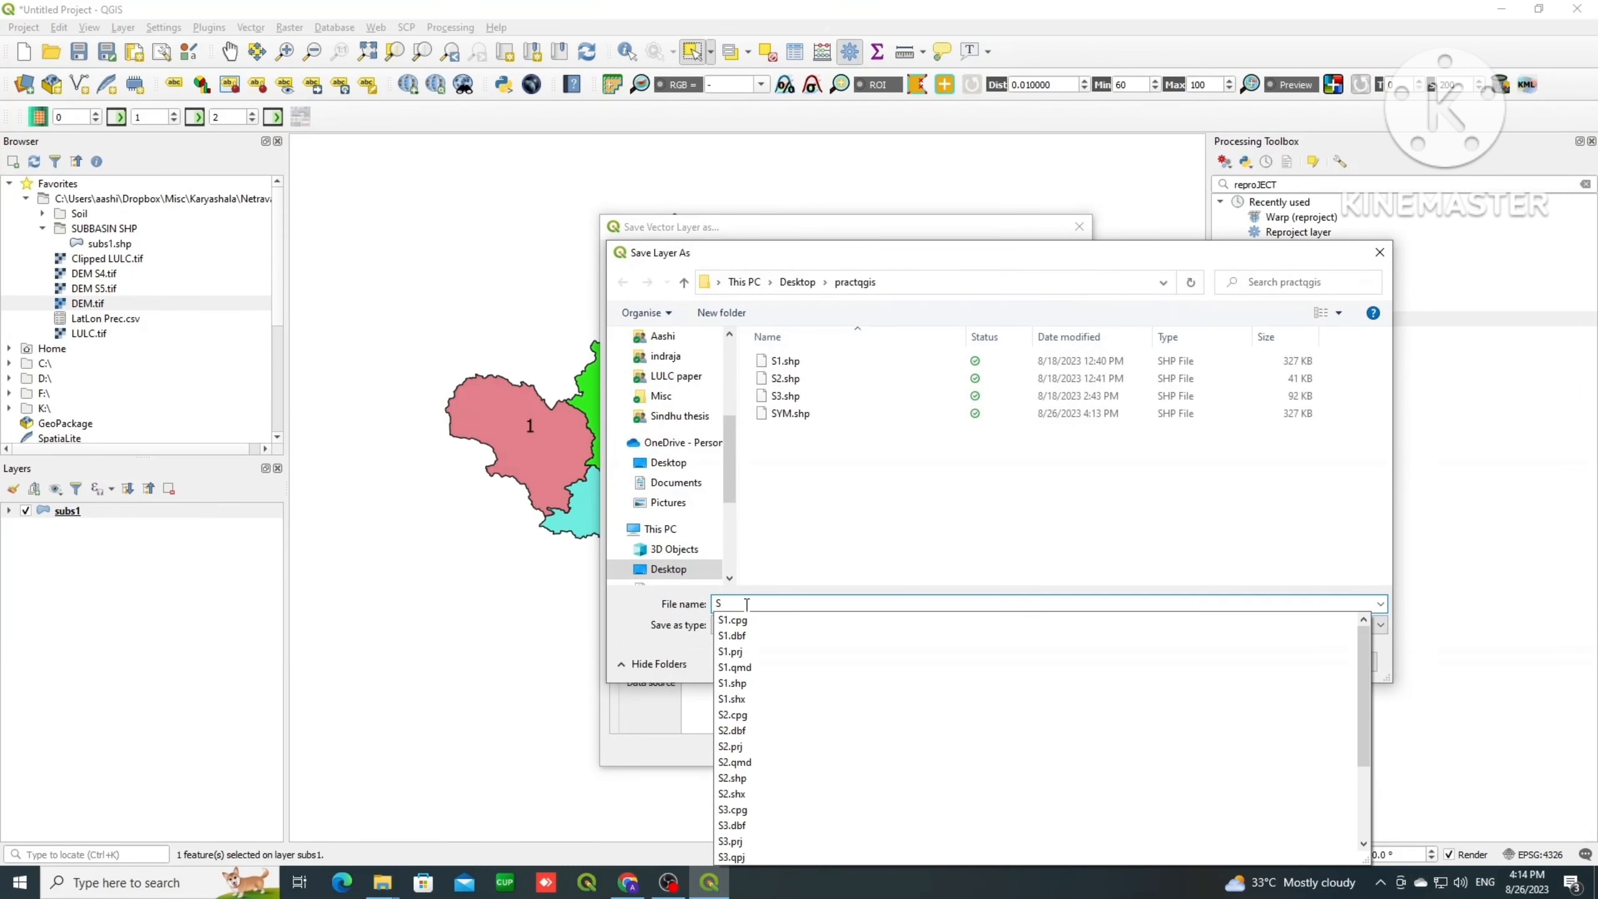
text(5)
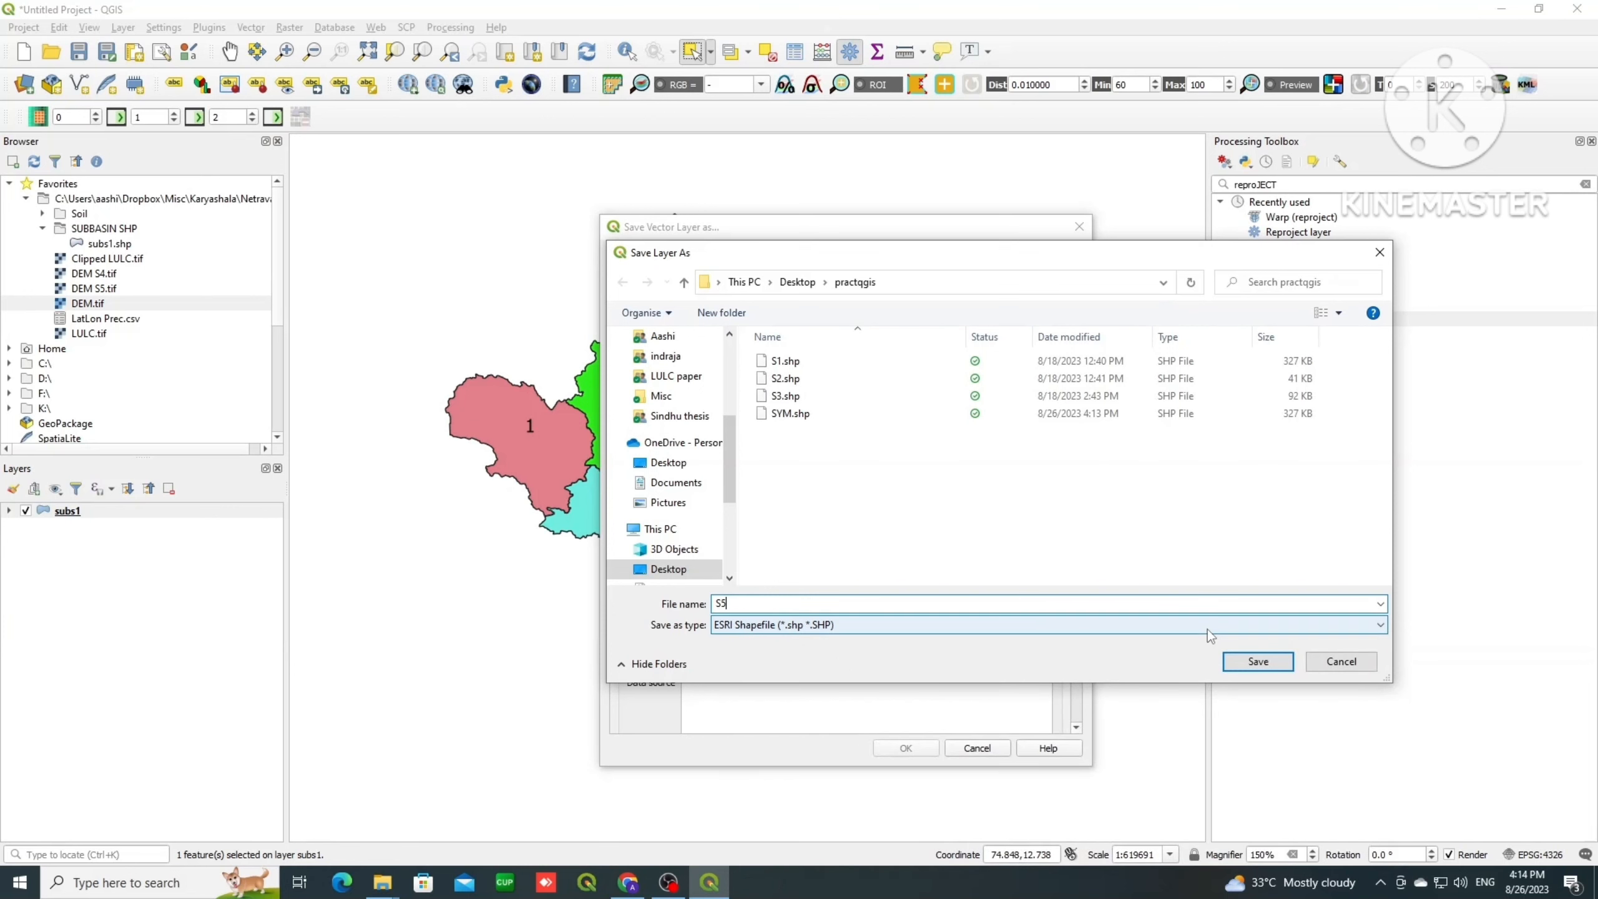
click(1257, 661)
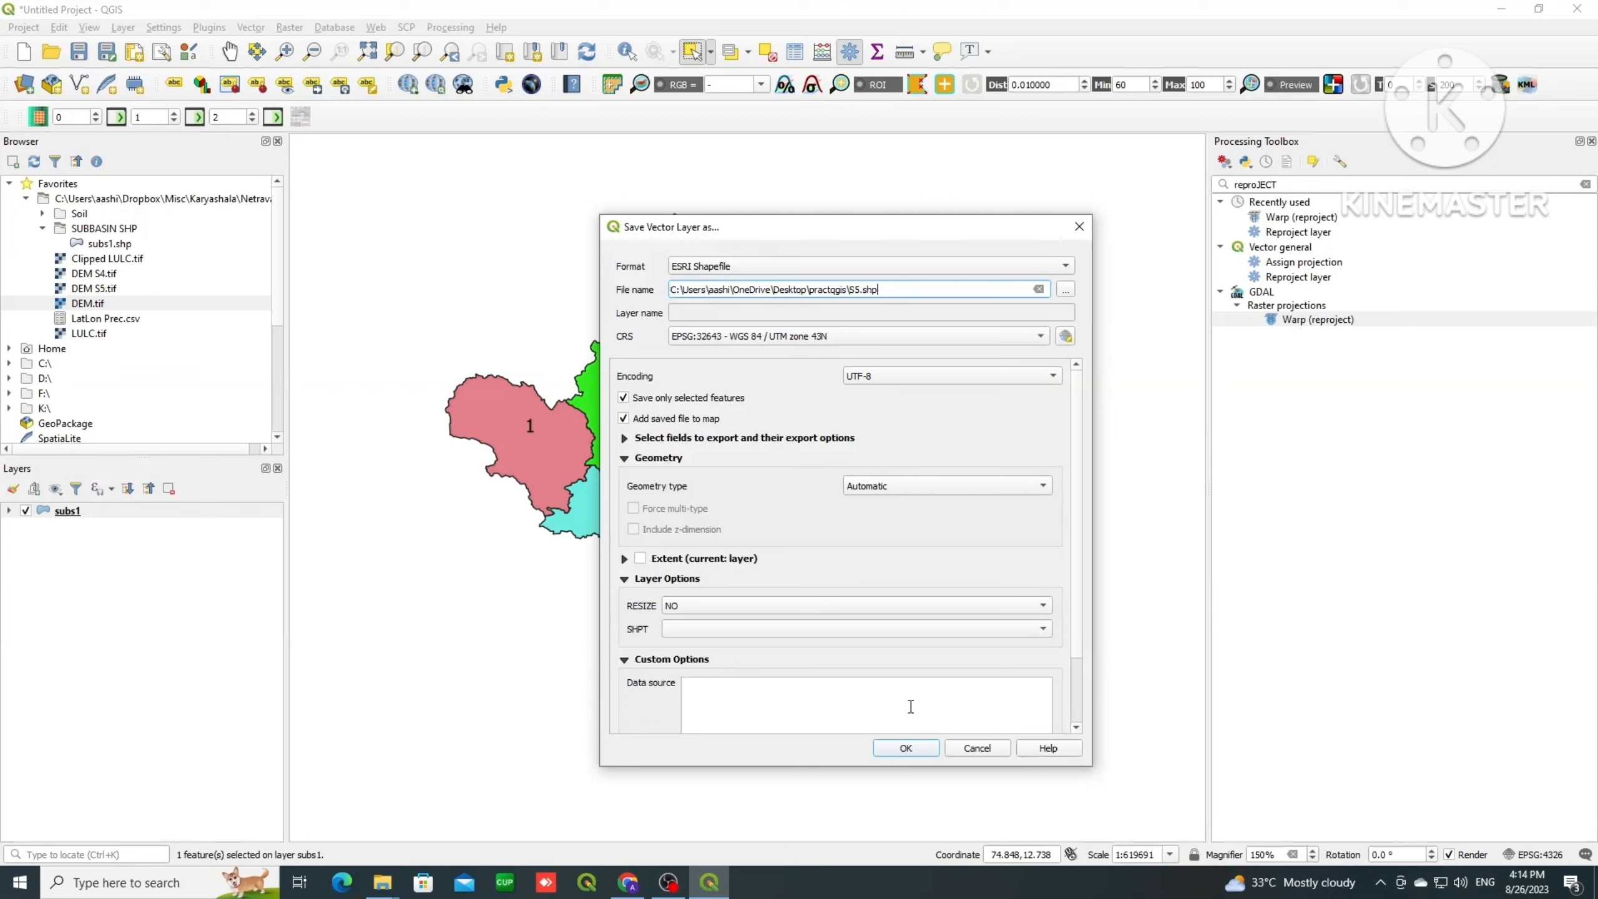
click(927, 752)
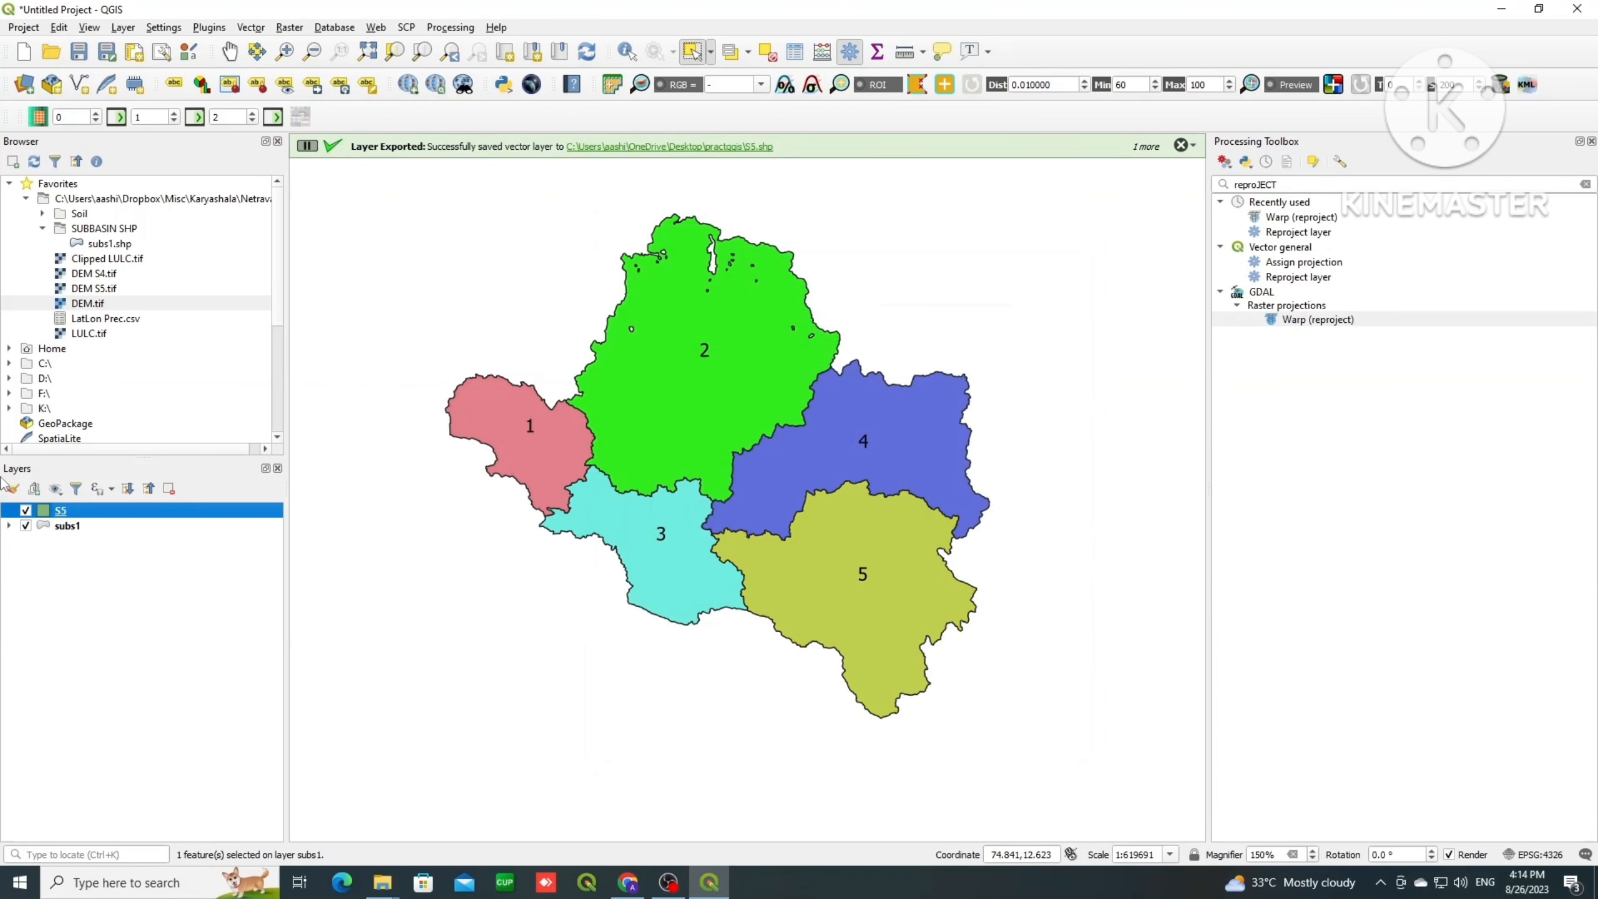
Step: Hide the subs1 layer to examine the exported S5 layer on its own
click(26, 526)
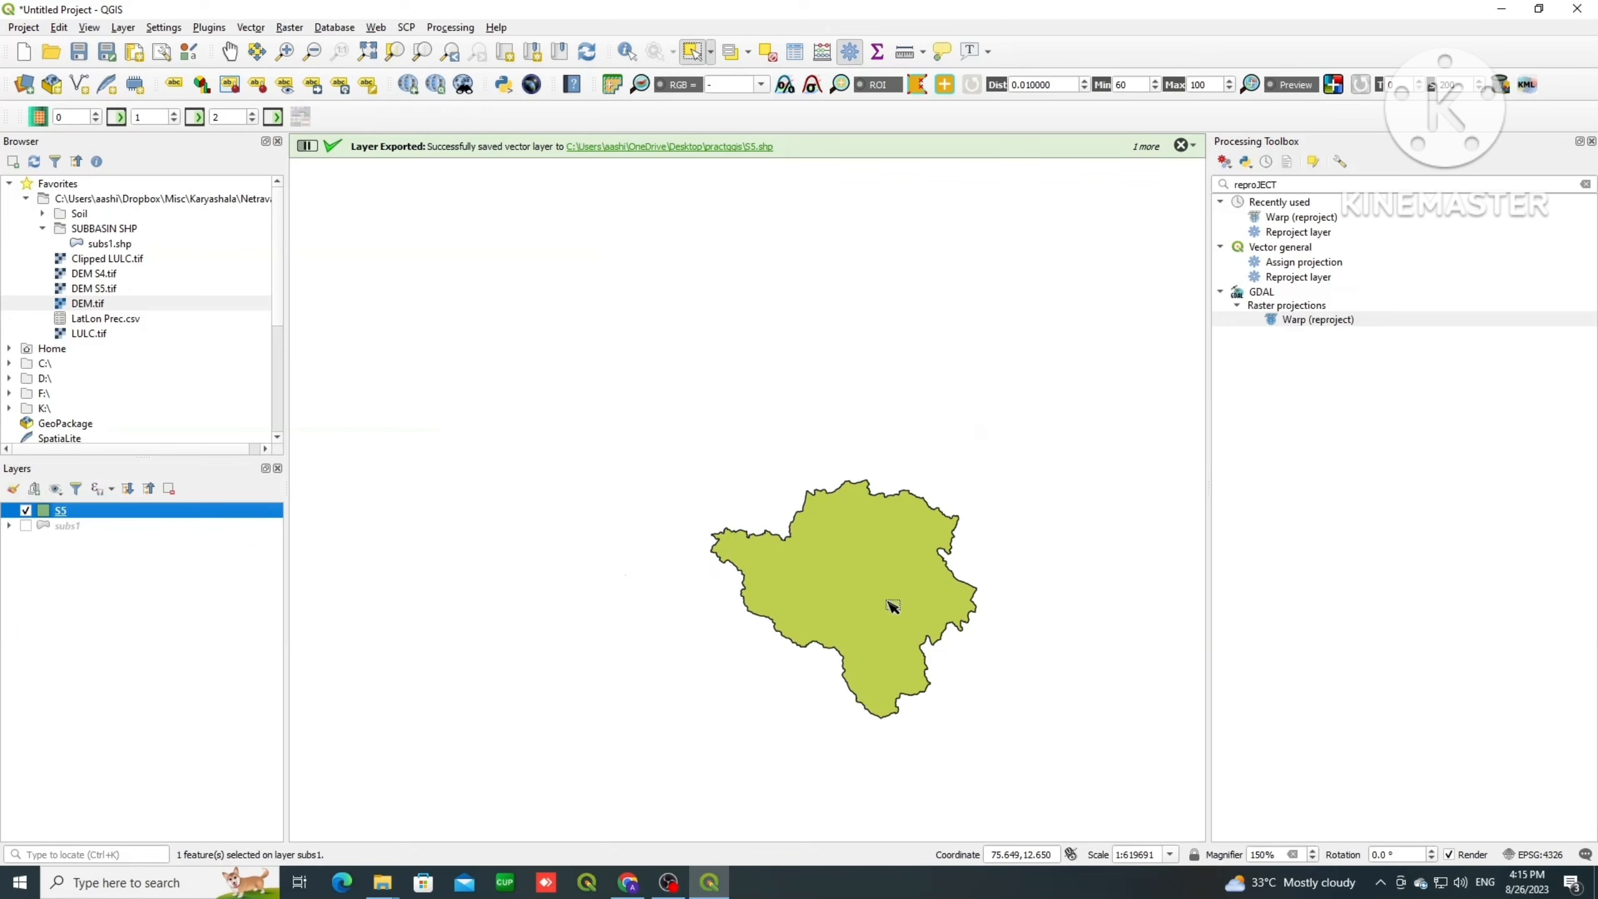
click(28, 590)
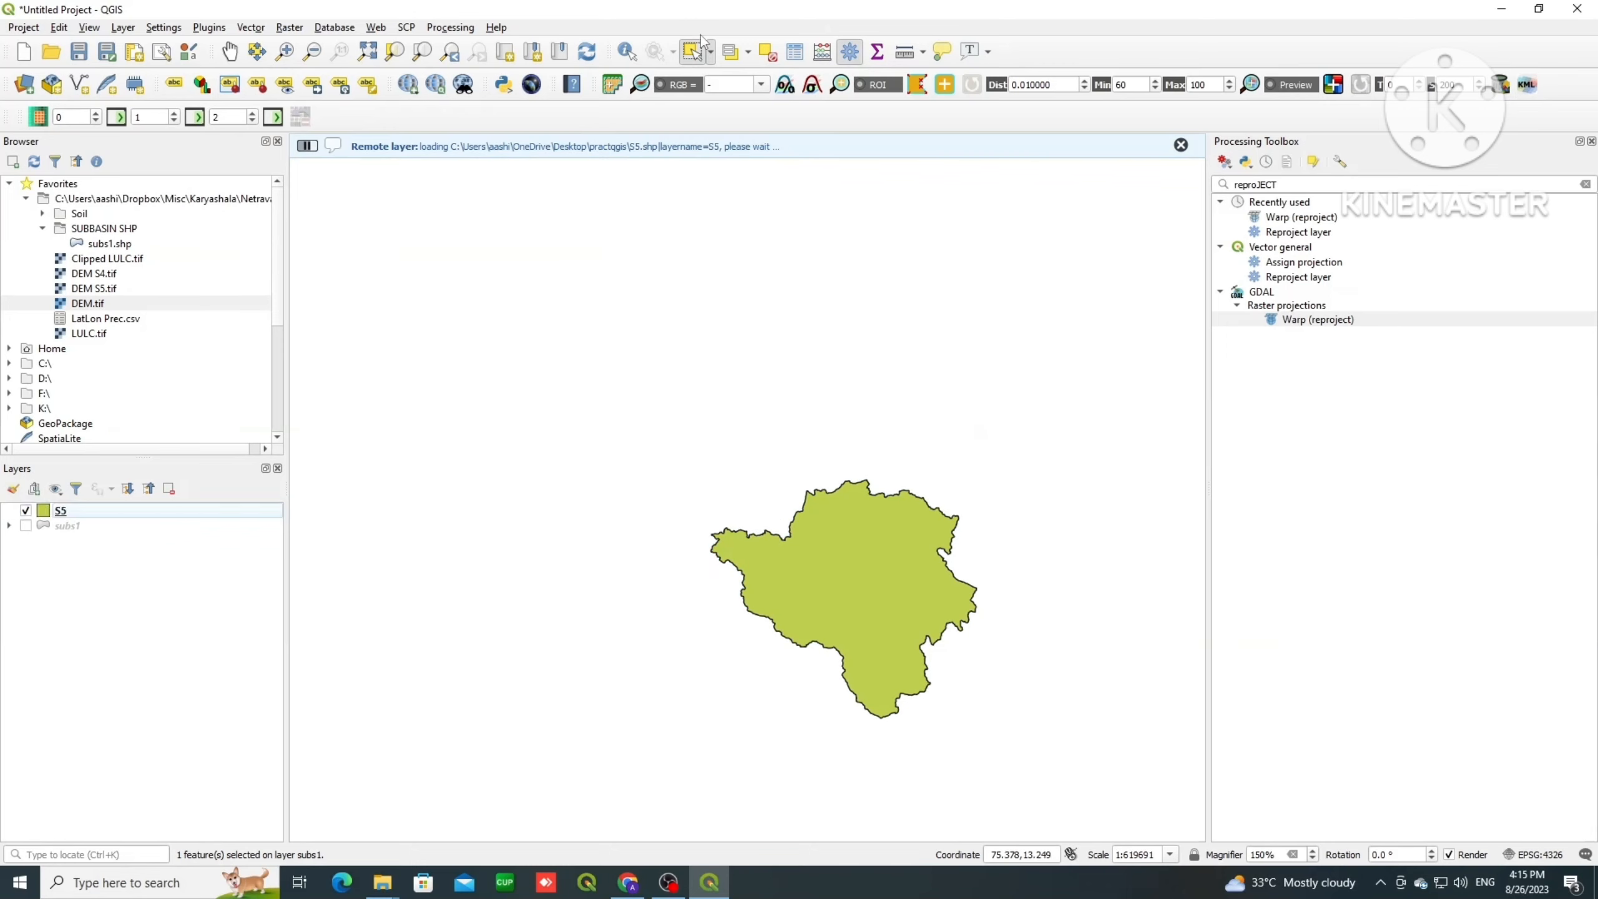
click(229, 51)
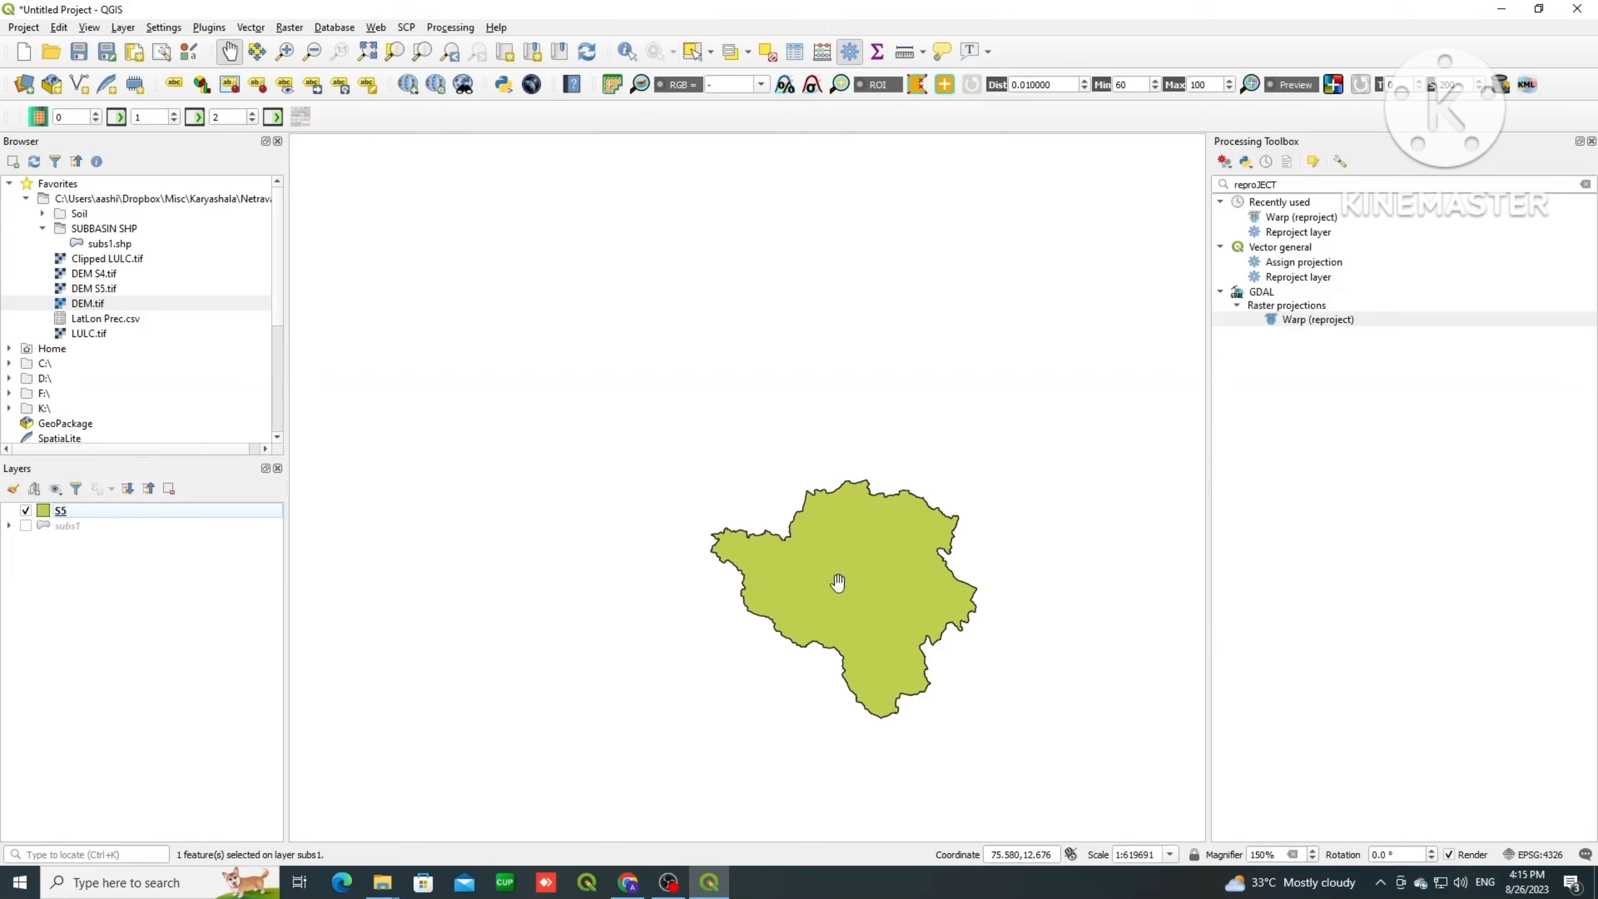
drag(838, 593, 812, 466)
scroll(812, 466, up, 1)
scroll(813, 465, down, 2)
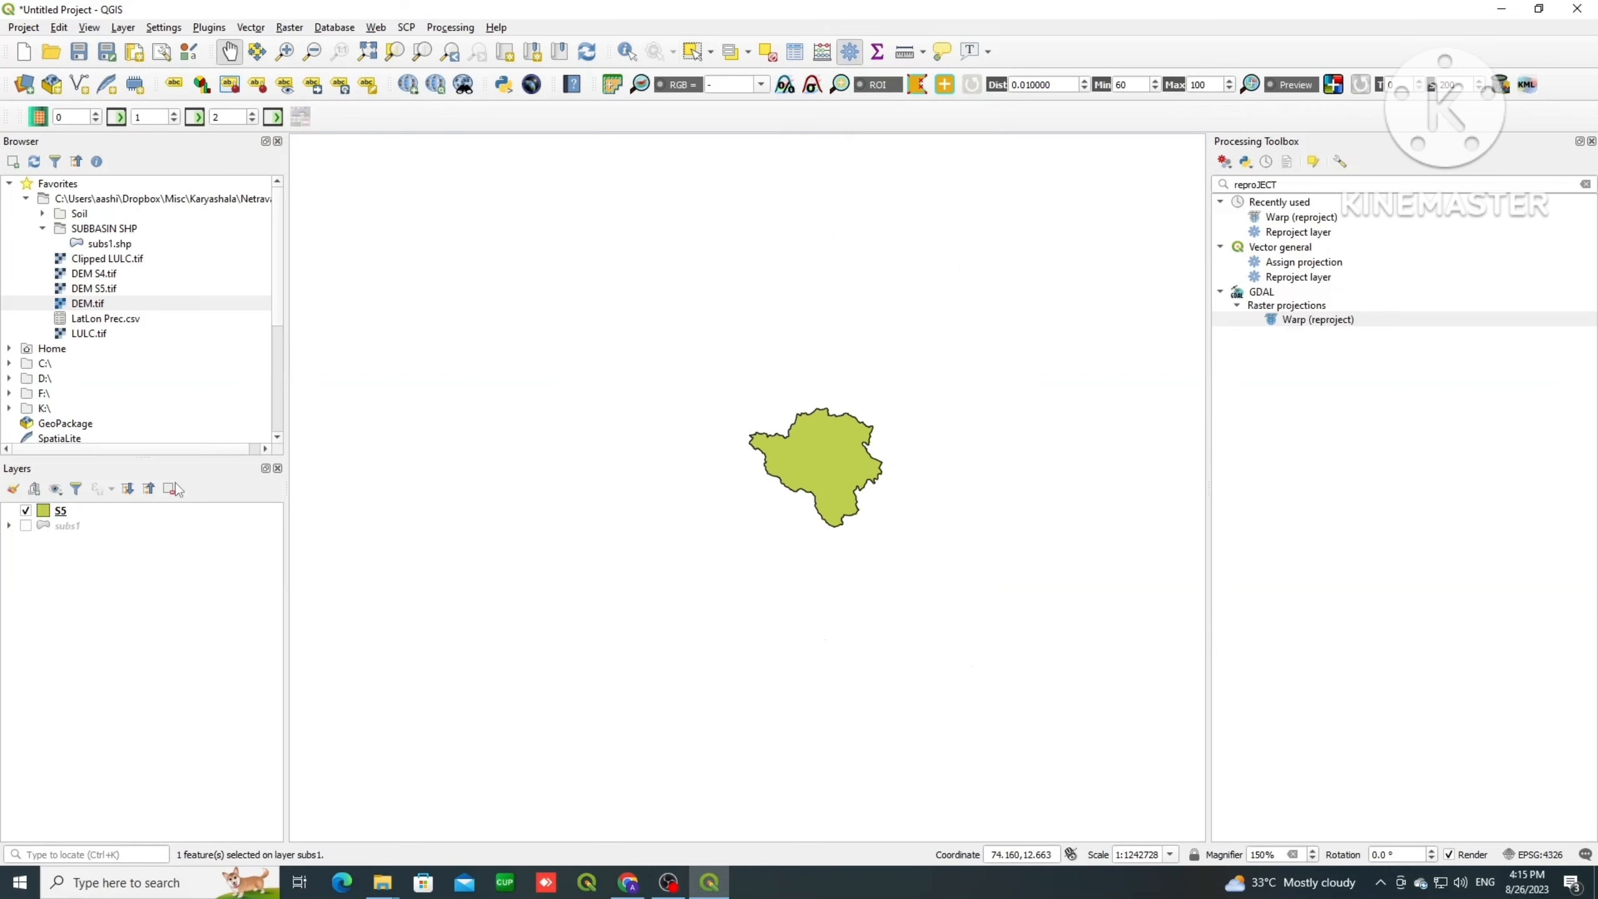
Step: Display the subs1 layer instead of S5 and deselect all features
click(25, 526)
click(25, 528)
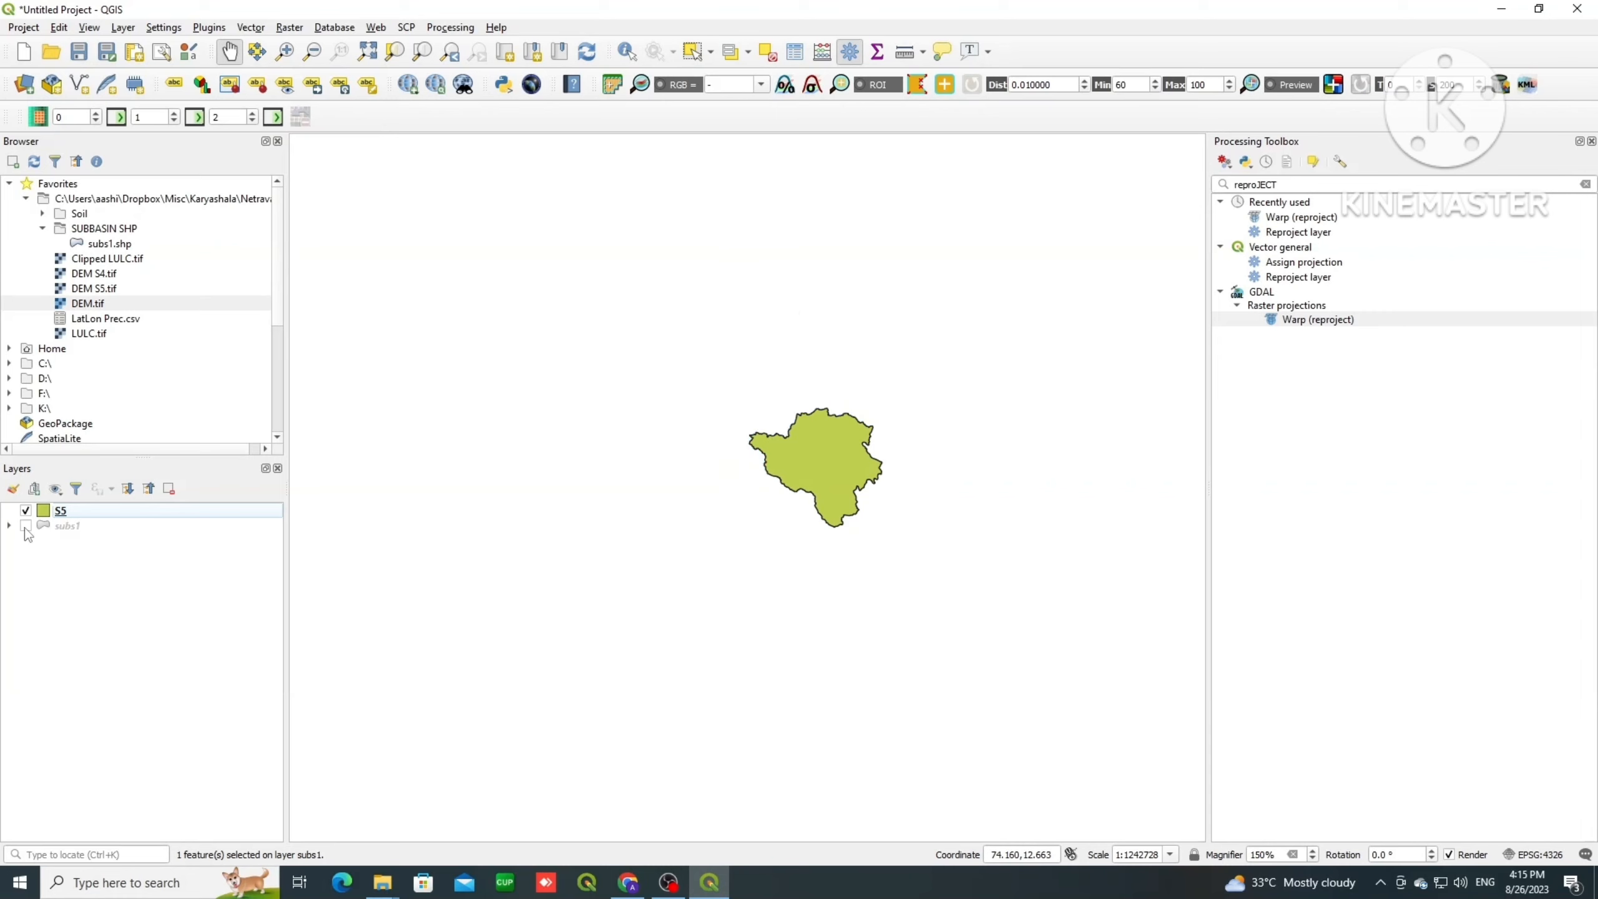
click(25, 527)
click(25, 511)
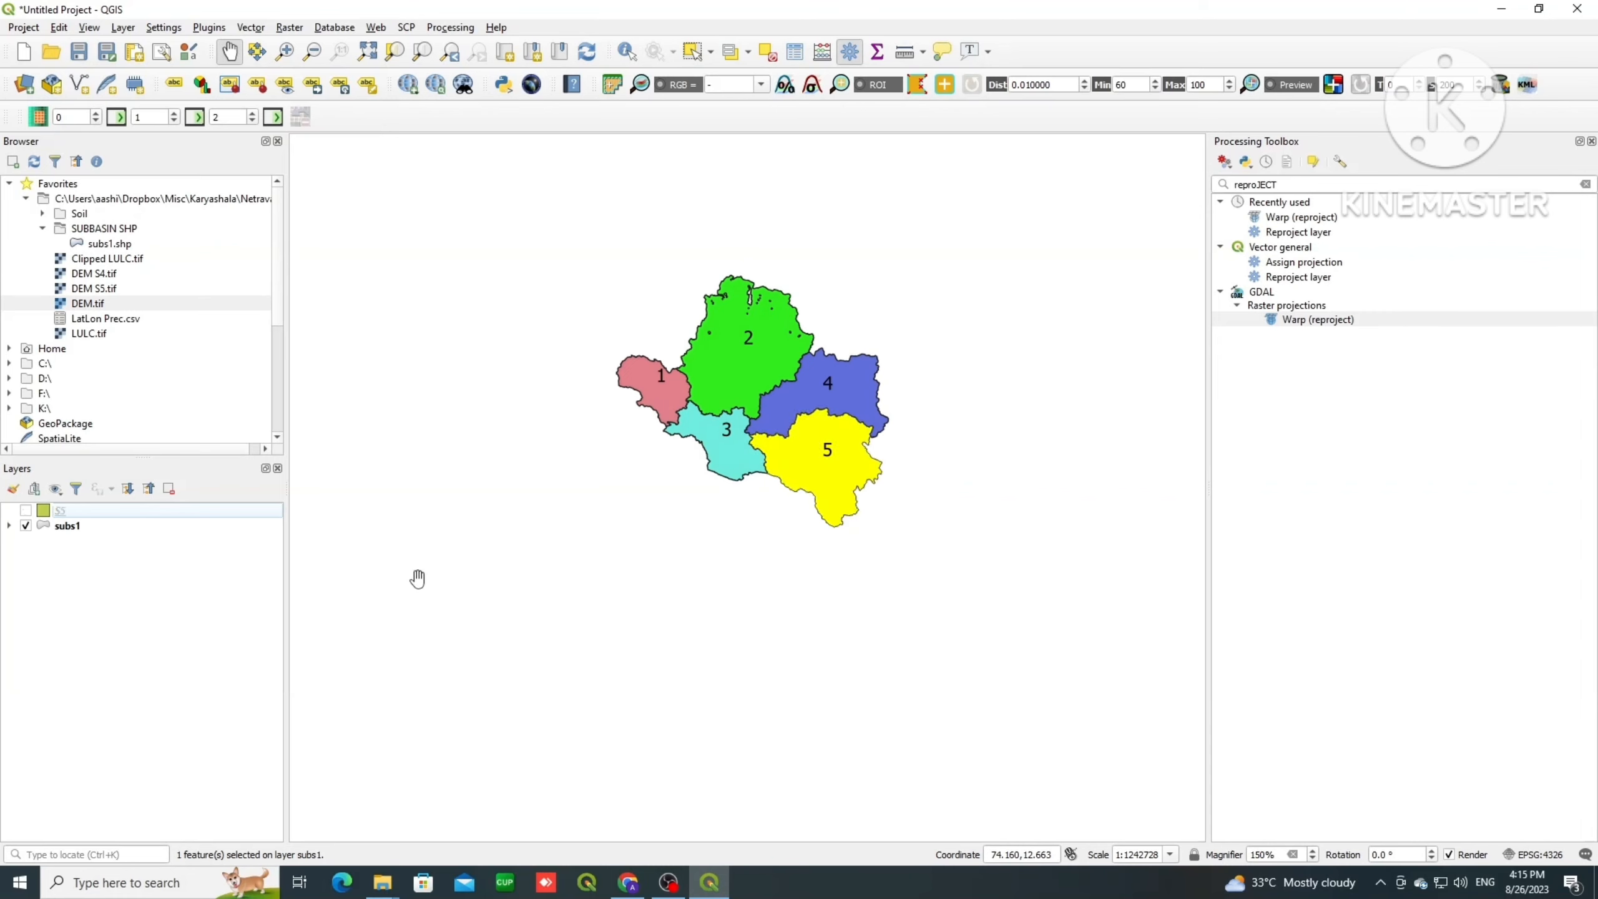
click(768, 53)
drag(770, 343, 716, 349)
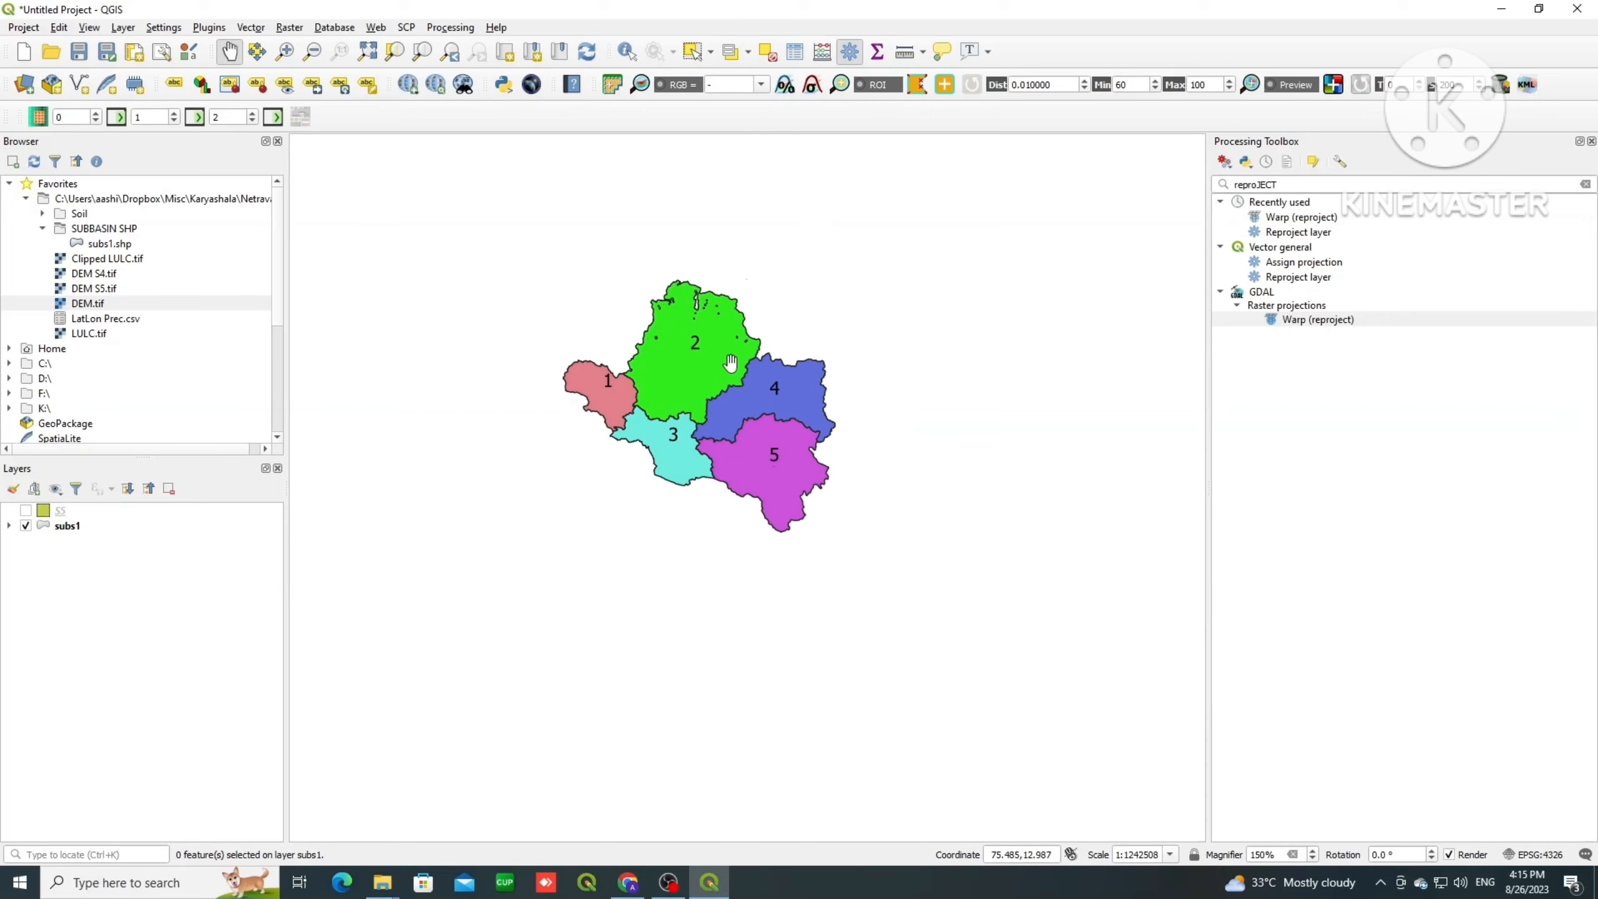
Step: Select the subbasin 4 and subbasin 5 polygons of the subs1 layer together on the map
click(100, 525)
click(692, 51)
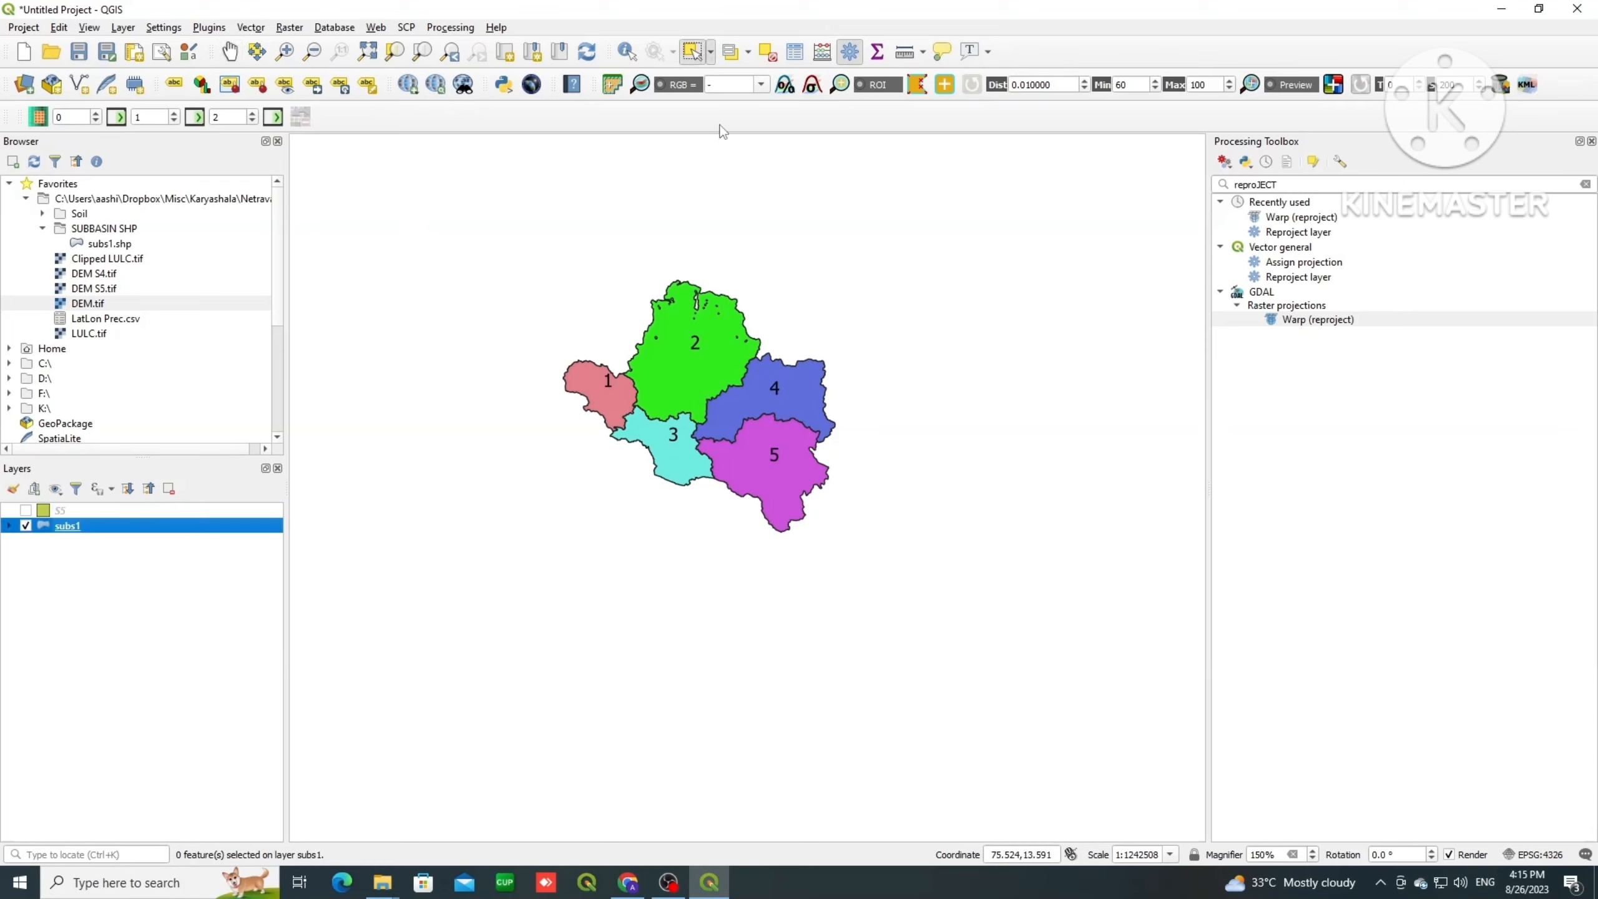
click(758, 409)
shift+click(755, 457)
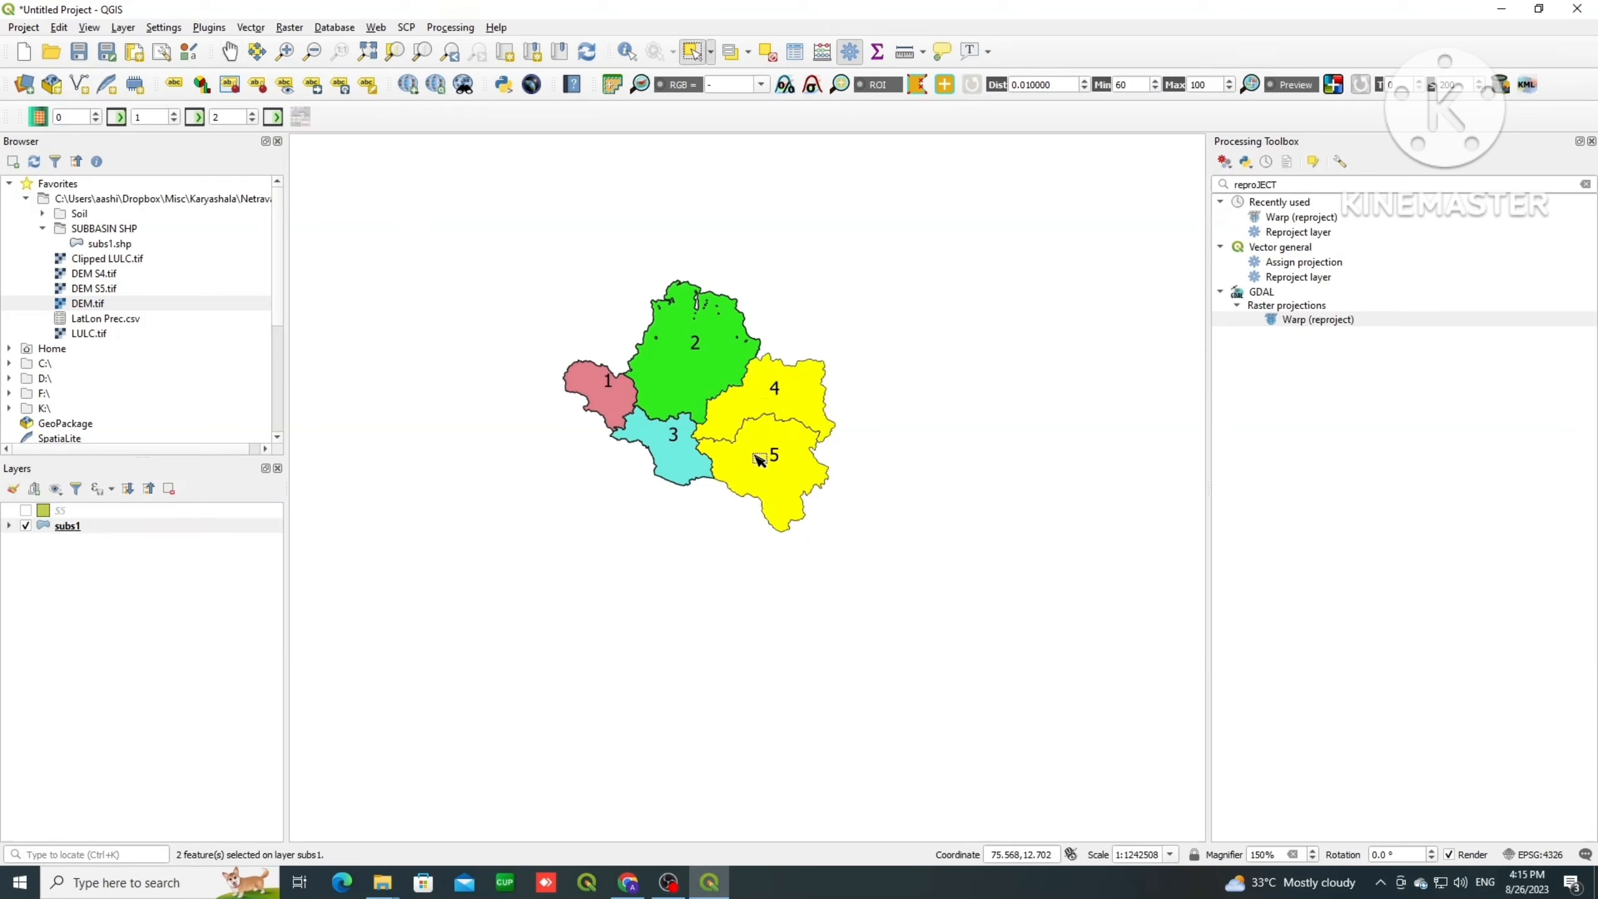
Step: Export only the selected subs1 features as an ESRI Shapefile named S45 in the practqgis folder, with CRS EPSG:32643, and hide subs1
right_click(72, 524)
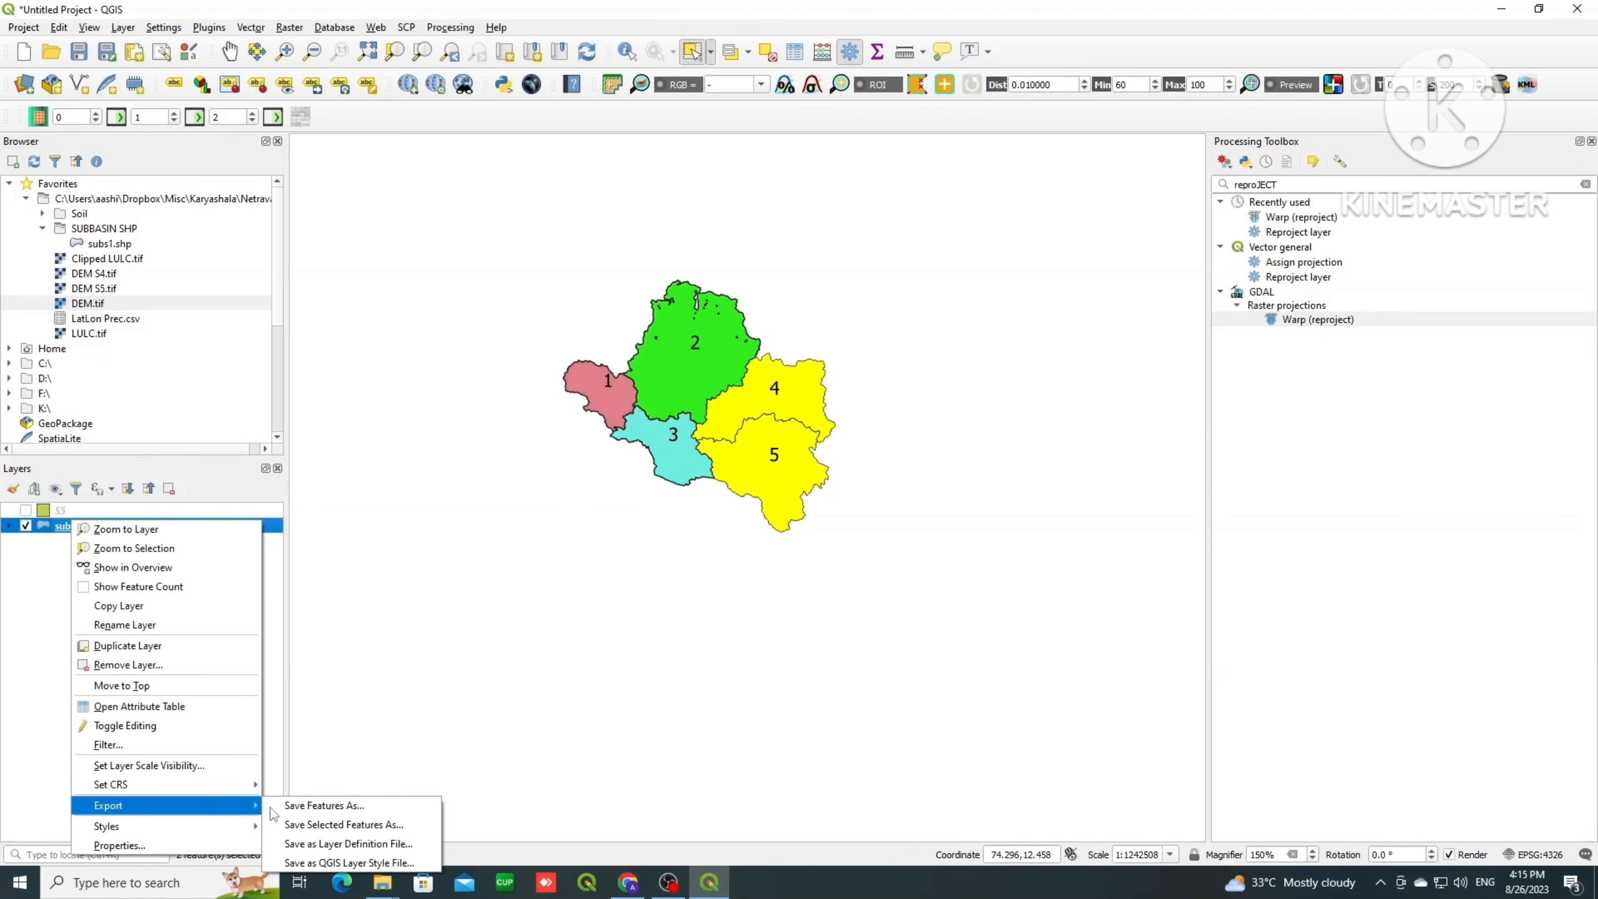
click(311, 820)
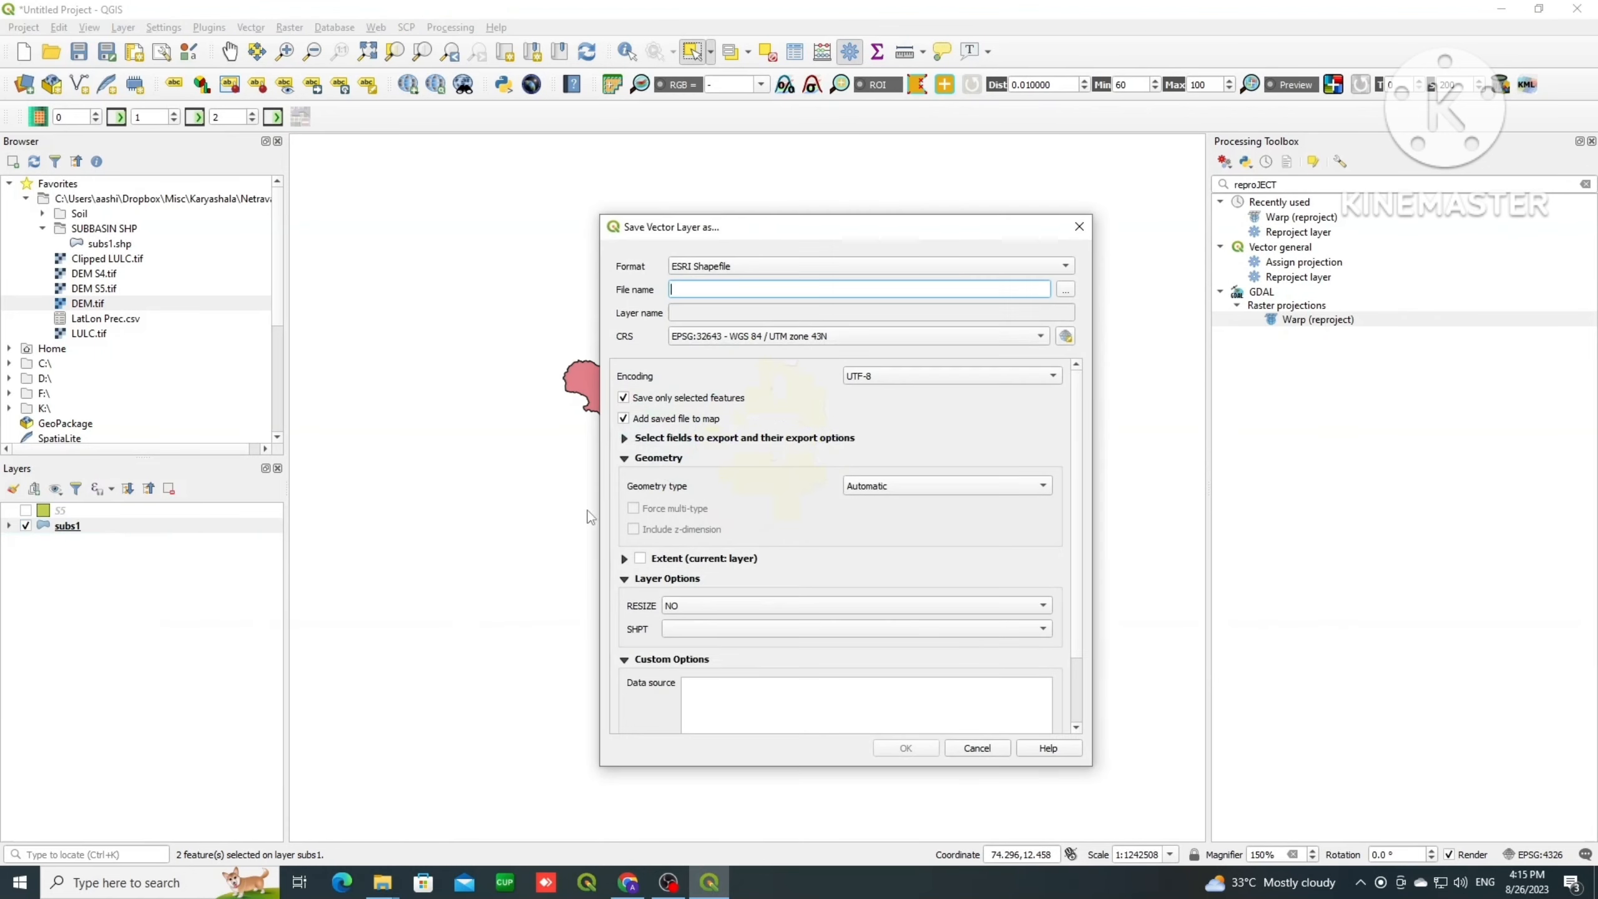
click(1065, 291)
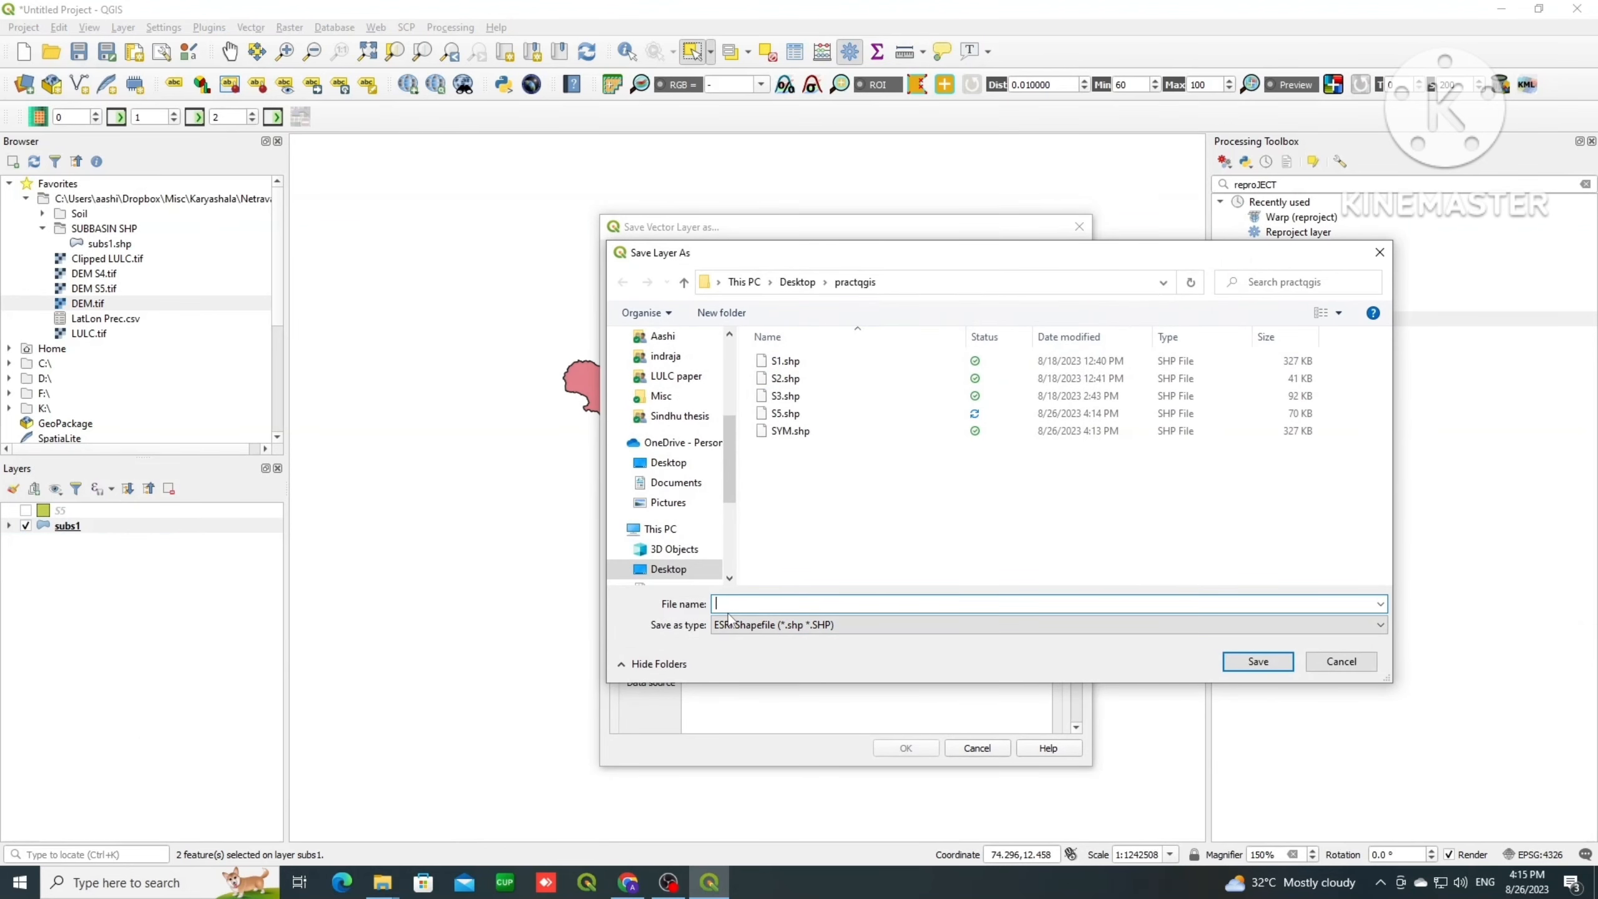
text(S45)
click(1257, 661)
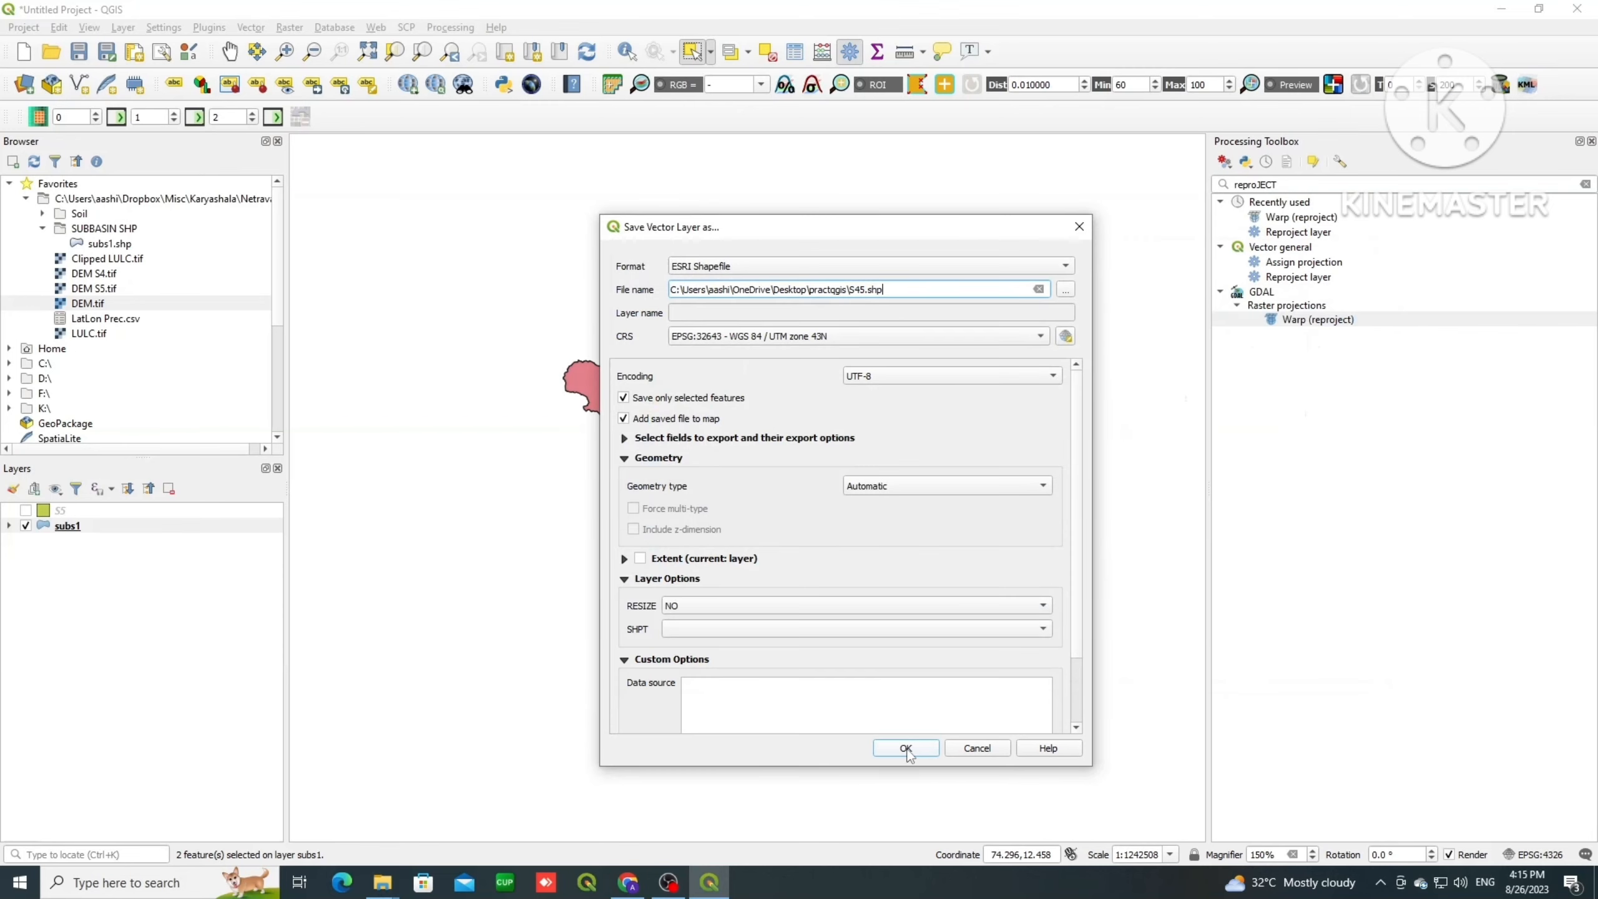
click(906, 750)
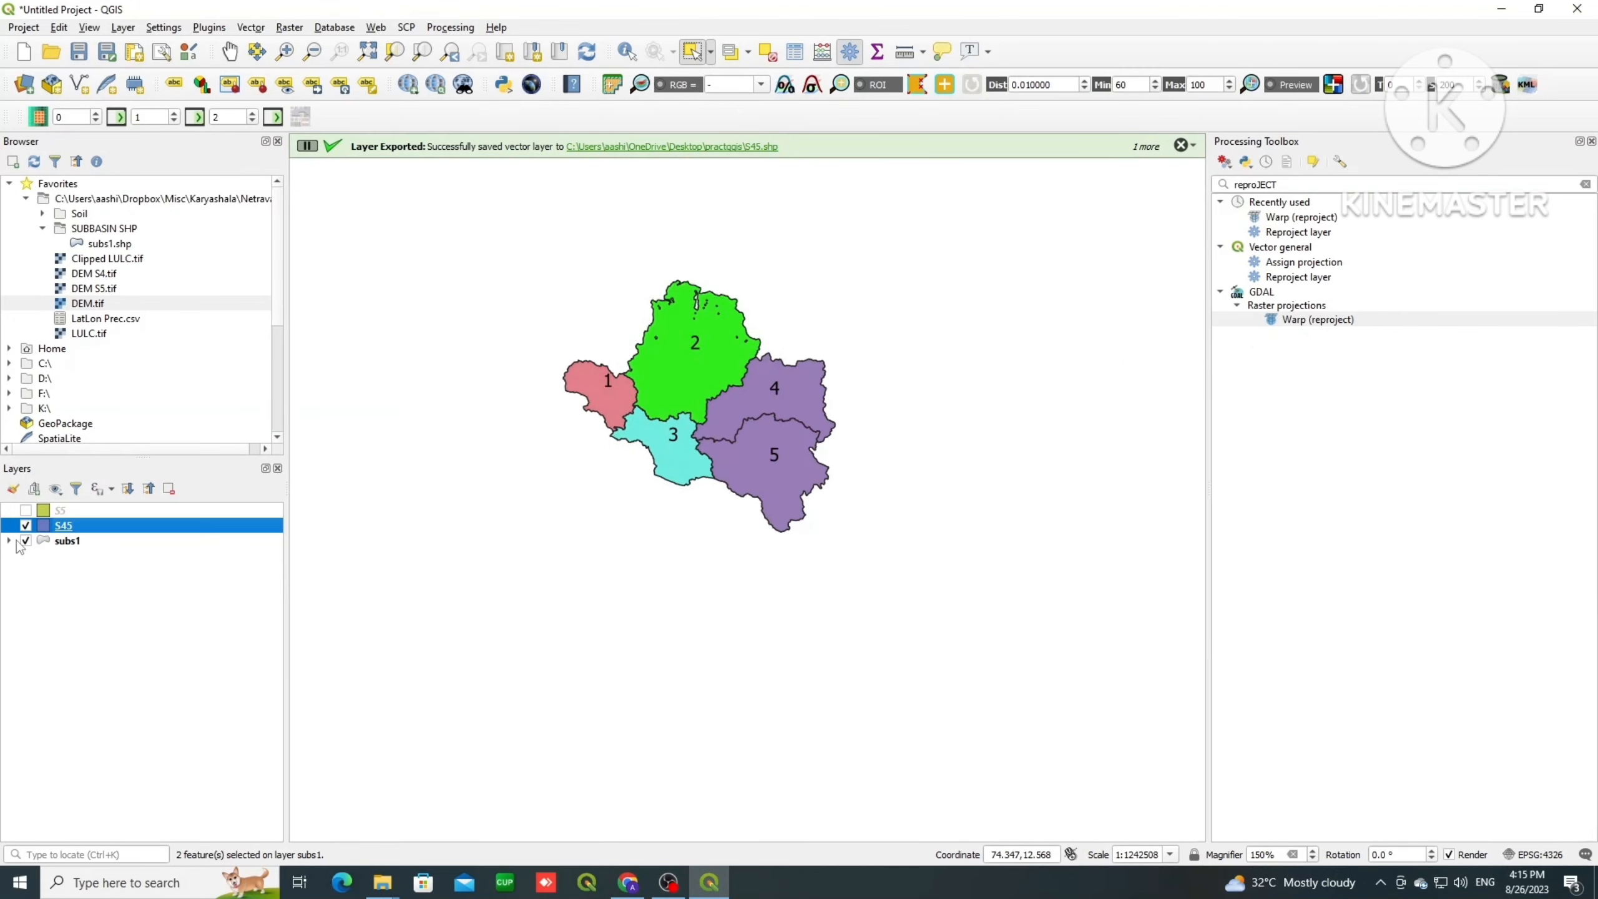
click(25, 539)
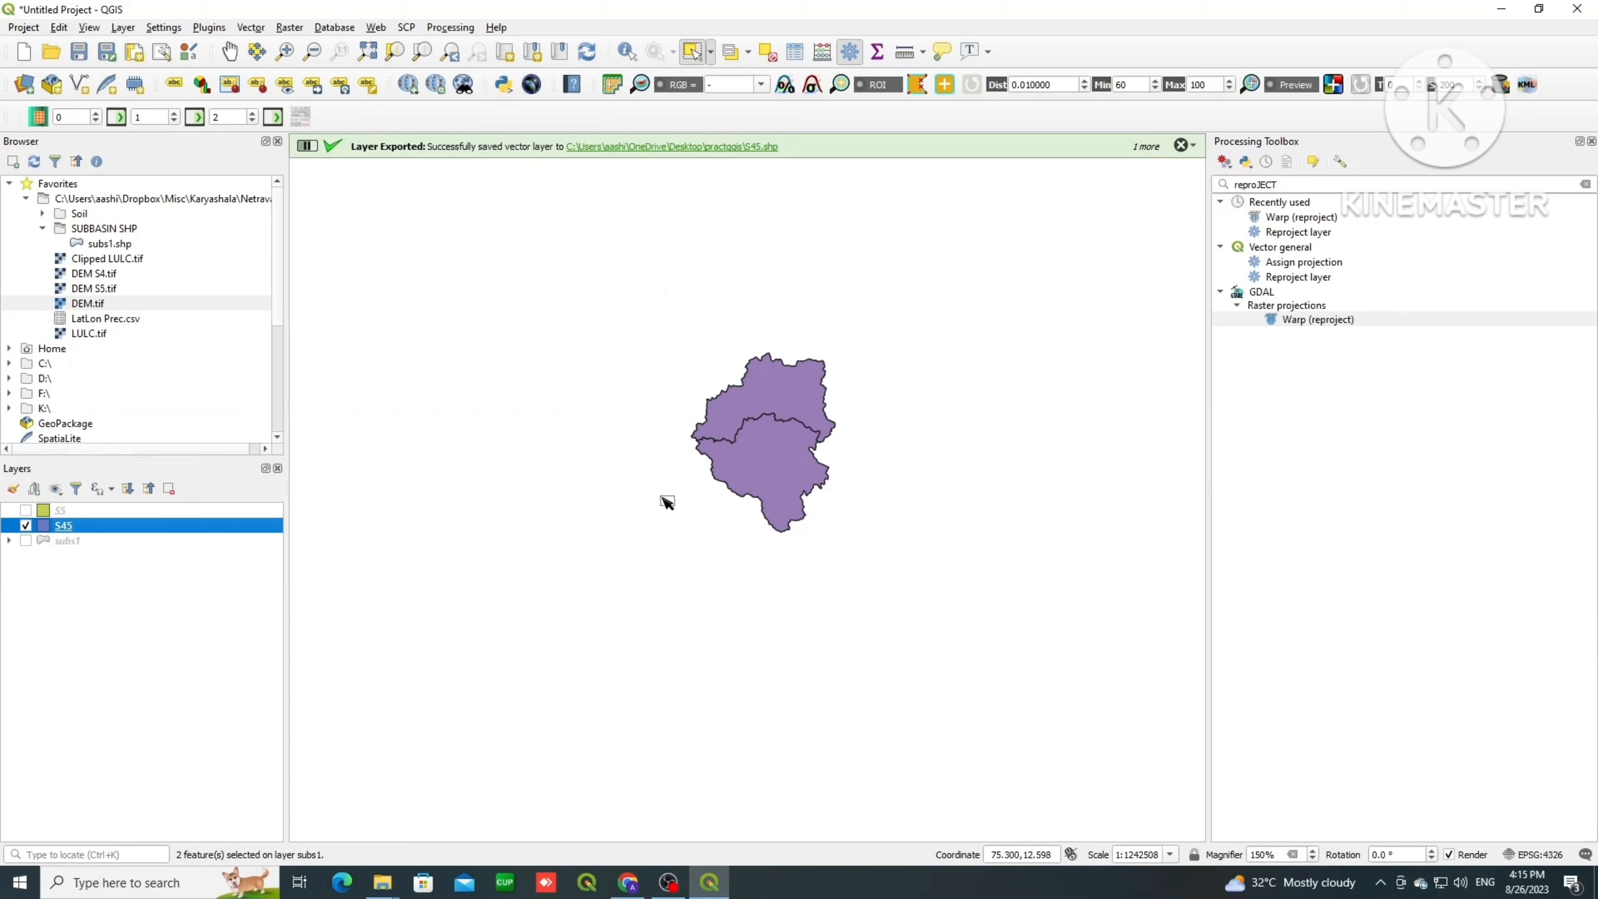